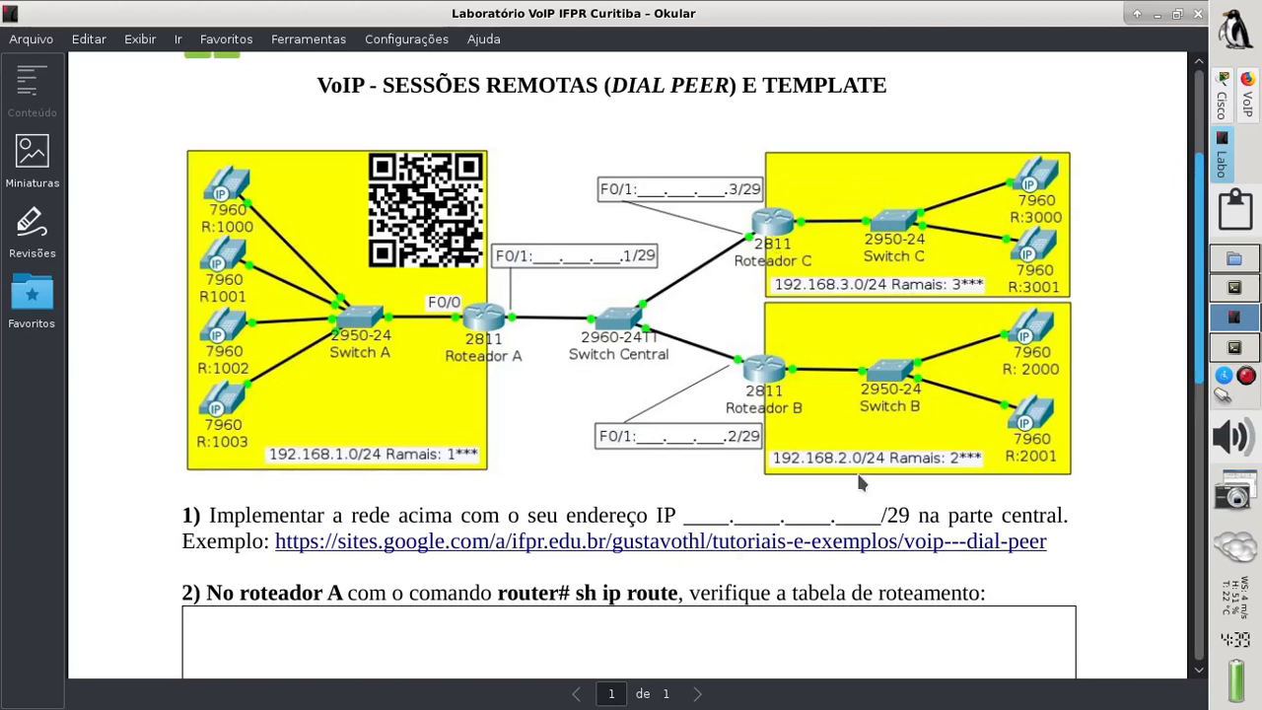
Review the VoIP dial-peer tutorial's topology and router A interface commands in Firefox, and return to the lab sheet in Okular.
{"action": "left_click", "coordinate": [1247, 105]}
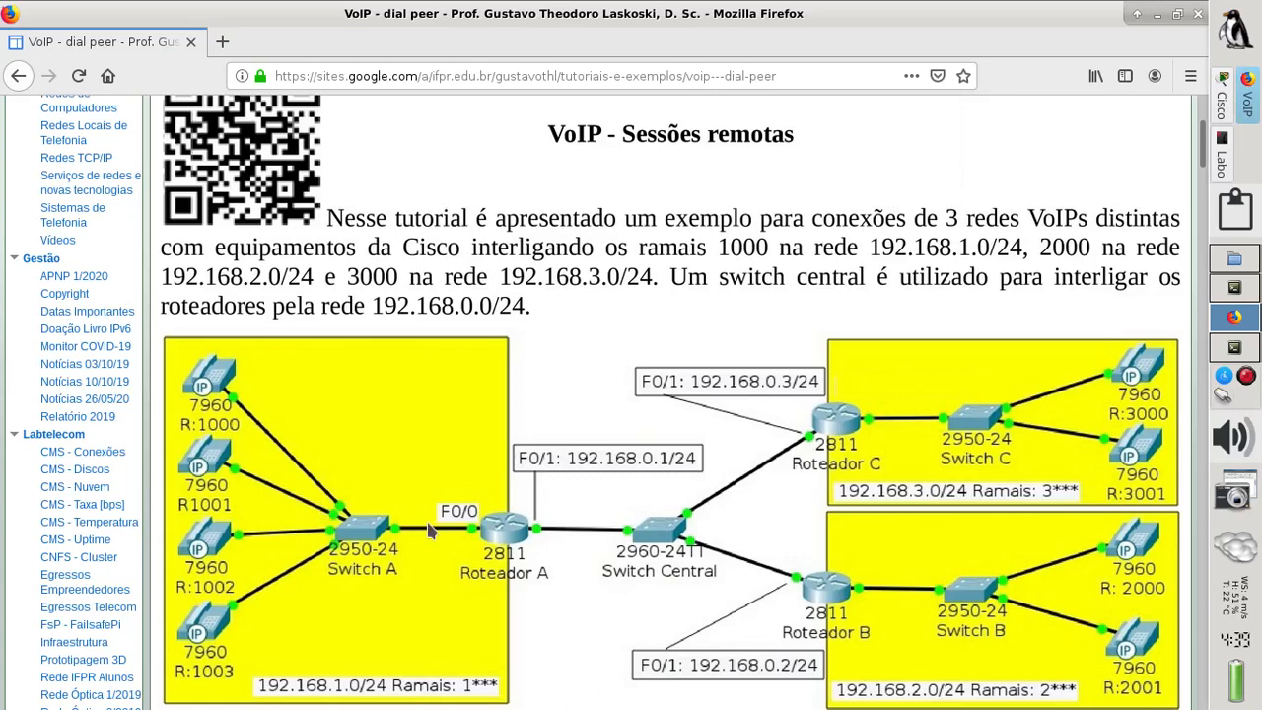
{"action": "scroll", "coordinate": [429, 531], "scroll_direction": "down", "scroll_amount": 7}
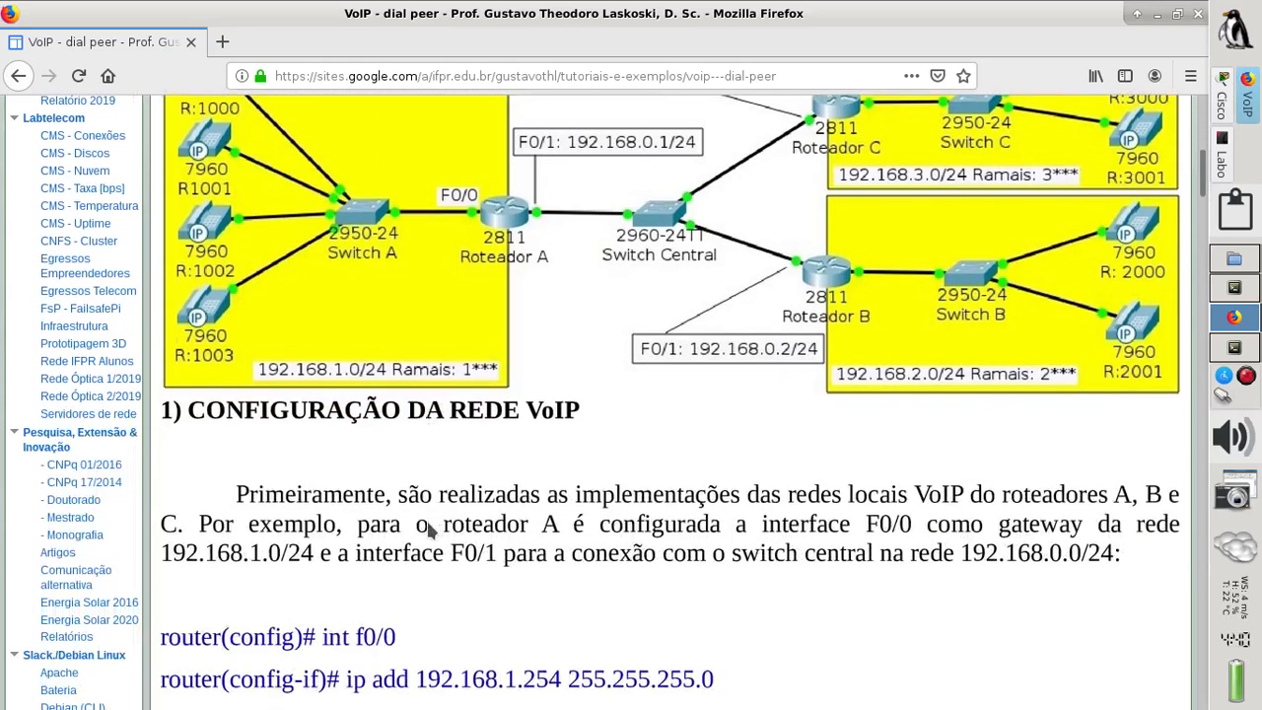
{"action": "scroll", "coordinate": [429, 531], "scroll_direction": "down", "scroll_amount": 5}
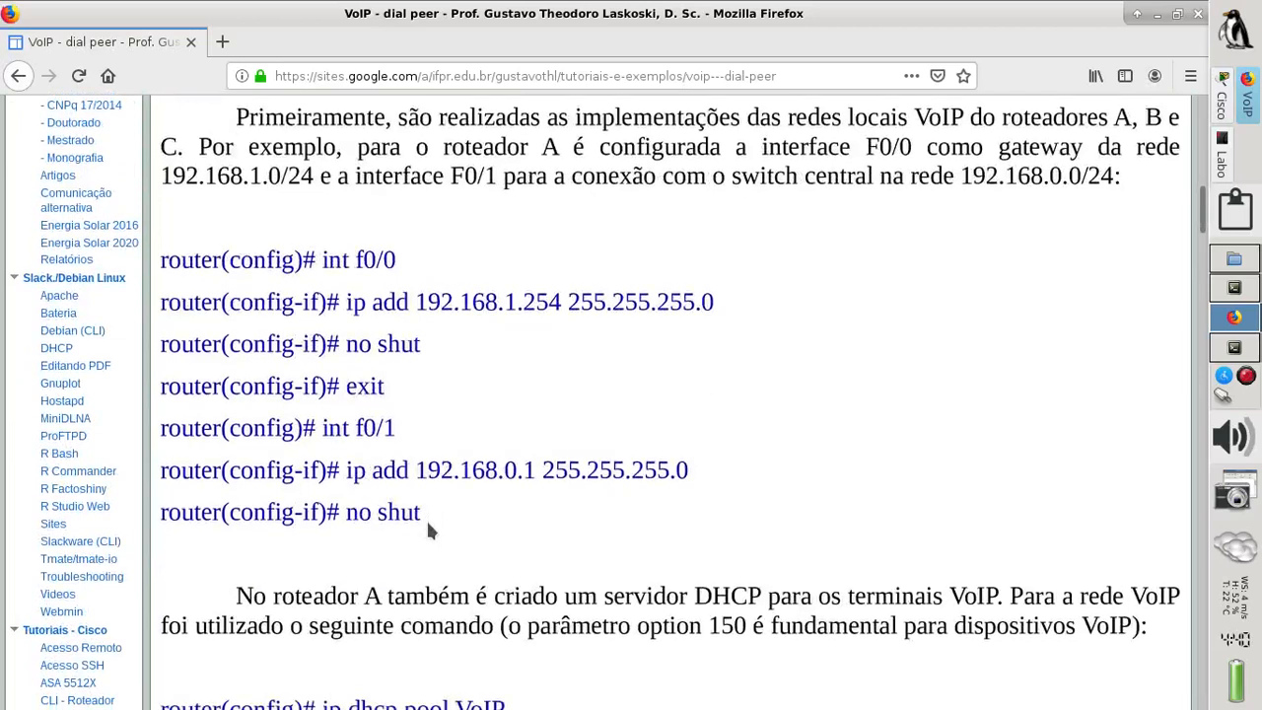
{"action": "scroll", "coordinate": [429, 530], "scroll_direction": "down", "scroll_amount": 1}
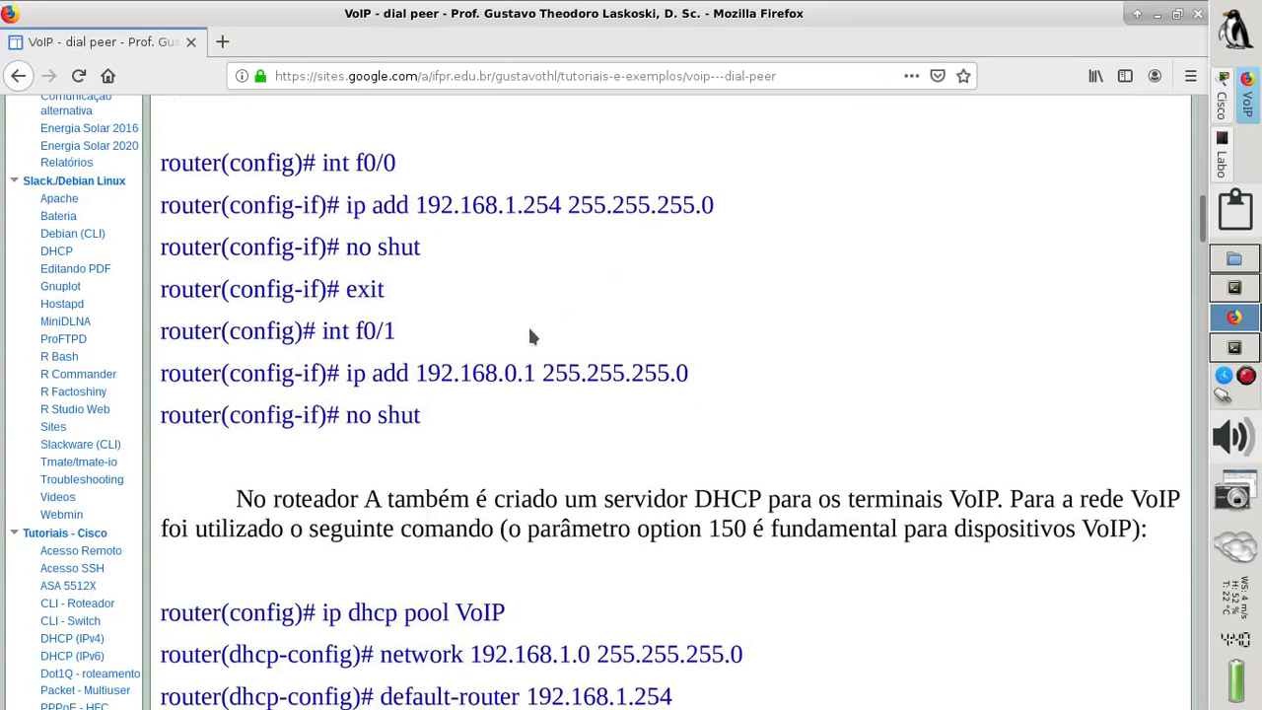
{"action": "left_click", "coordinate": [1223, 166]}
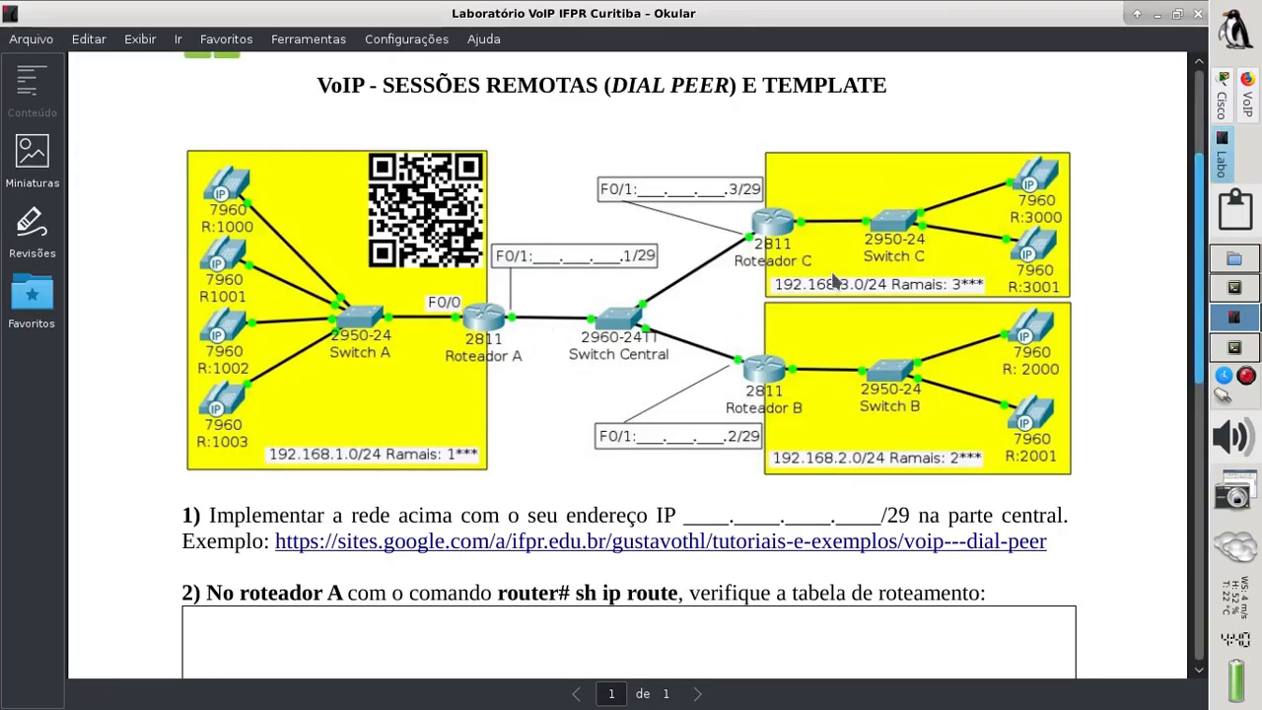
Switch to Cisco Packet Tracer and place three 2811 routers in a triangle, one at the left-centre and two stacked on the right.
{"action": "left_click", "coordinate": [1222, 106]}
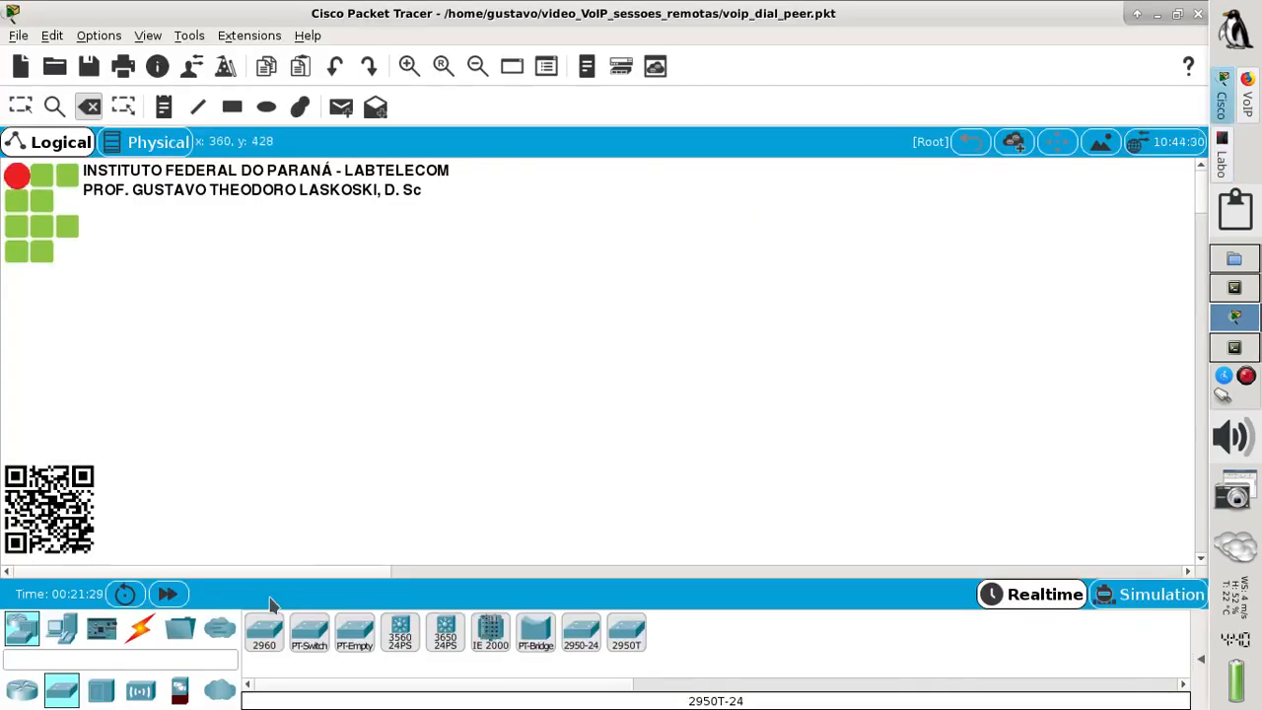
{"action": "left_click", "coordinate": [22, 690]}
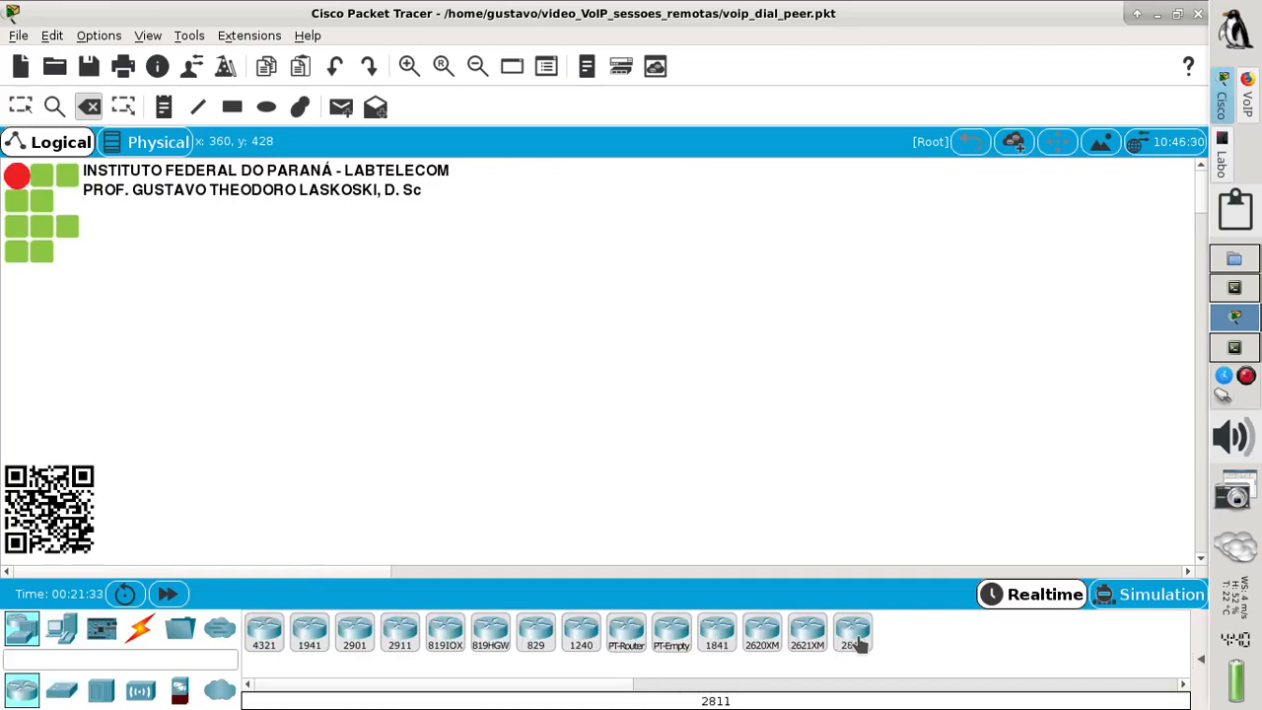
{"action": "left_click_drag", "start_coordinate": [855, 642], "coordinate": [396, 358]}
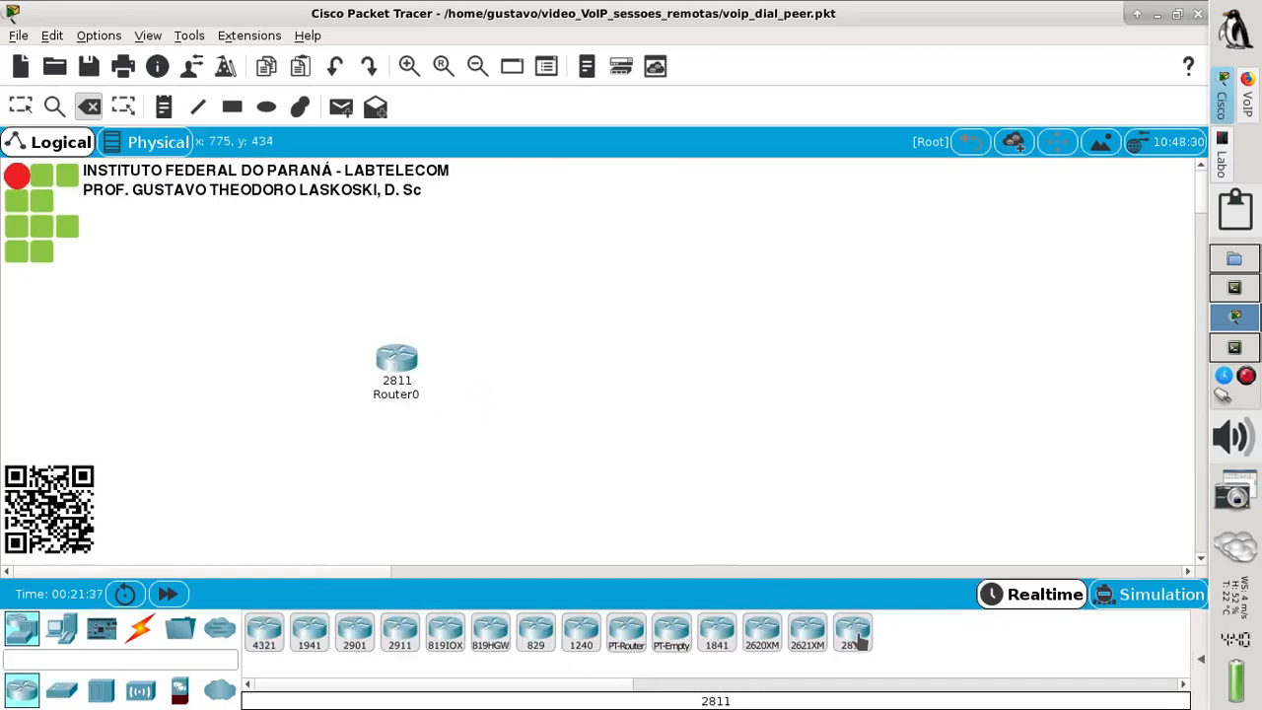
{"action": "left_click_drag", "start_coordinate": [857, 641], "coordinate": [738, 444]}
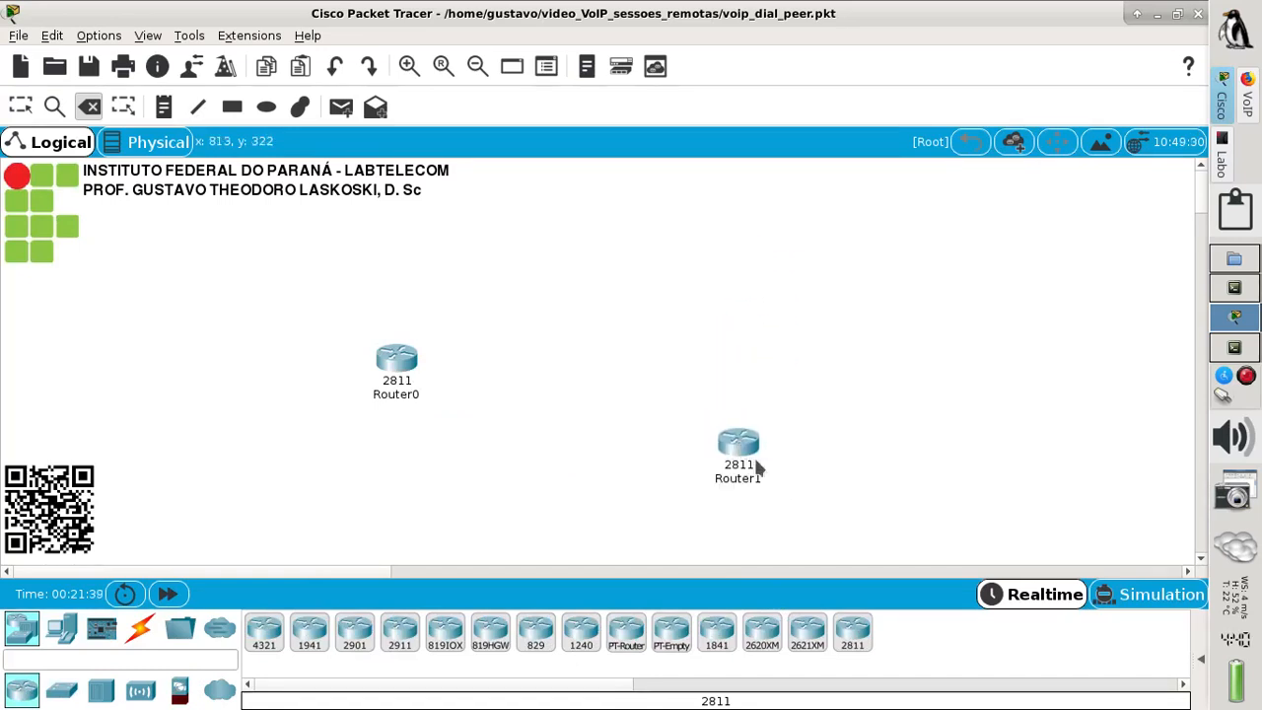
{"action": "left_click_drag", "start_coordinate": [852, 636], "coordinate": [741, 279]}
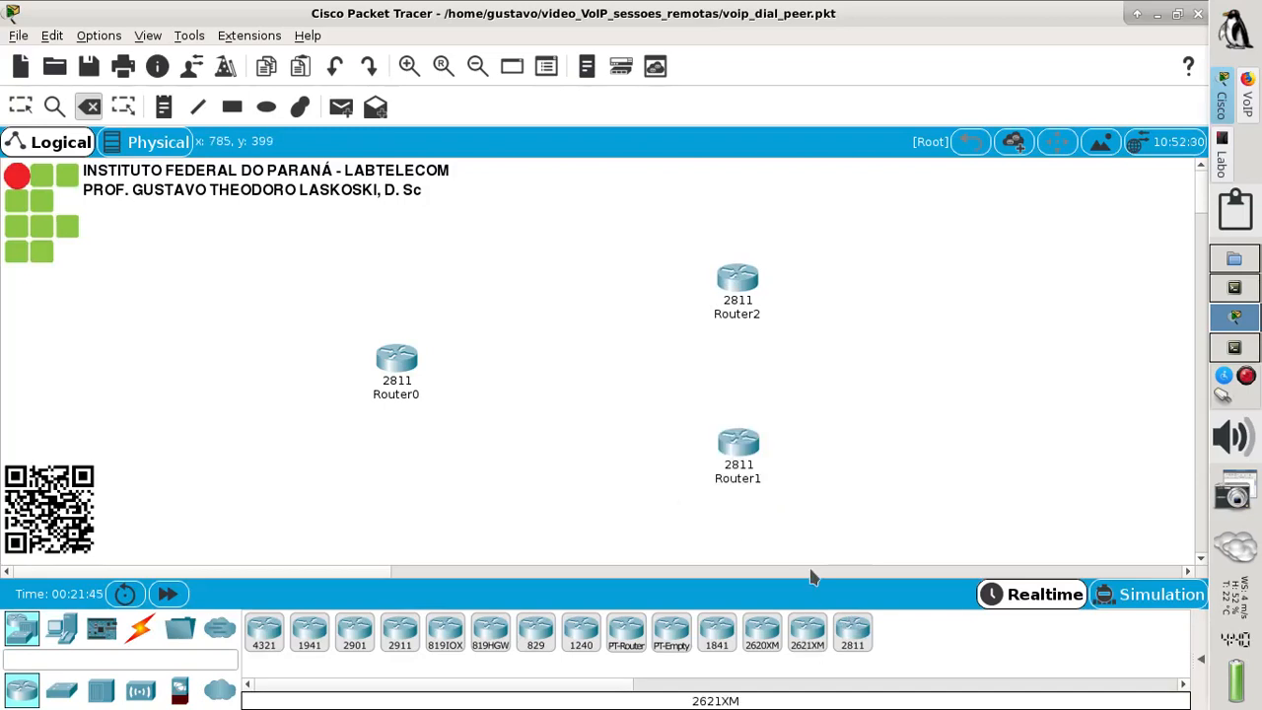
{"action": "left_click", "coordinate": [20, 106]}
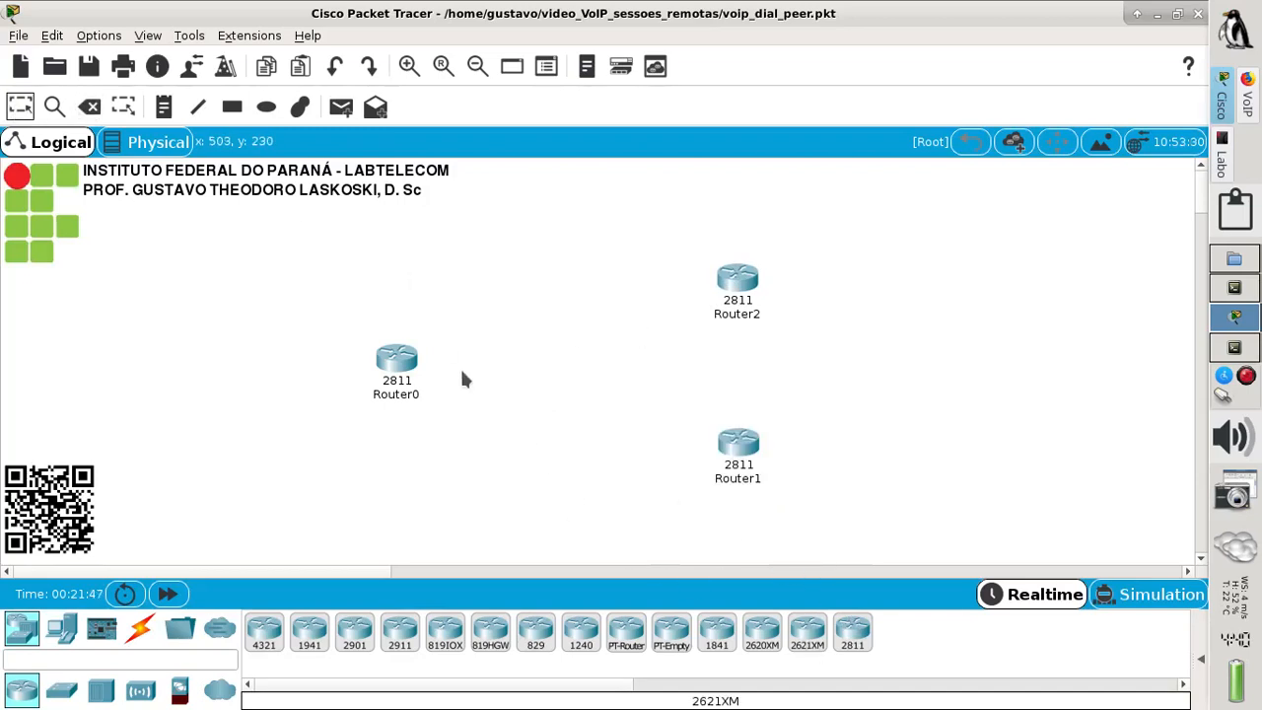
{"action": "mouse_move", "coordinate": [396, 360]}
{"action": "left_mouse_down"}
{"action": "mouse_move", "coordinate": [412, 371]}
{"action": "mouse_move", "coordinate": [407, 360]}
{"action": "left_mouse_up"}
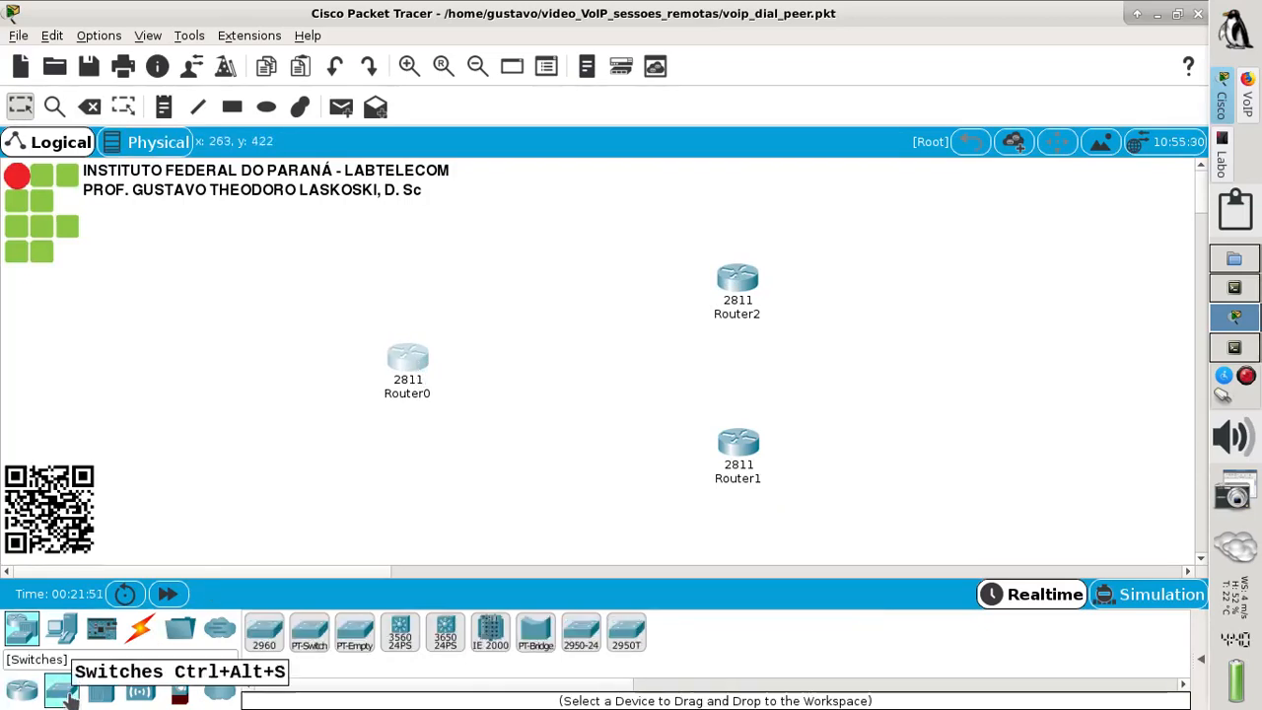
Place four 2960 switches: one central between the three routers, and one on the outer side of each router.
{"action": "left_click_drag", "start_coordinate": [264, 646], "coordinate": [579, 363]}
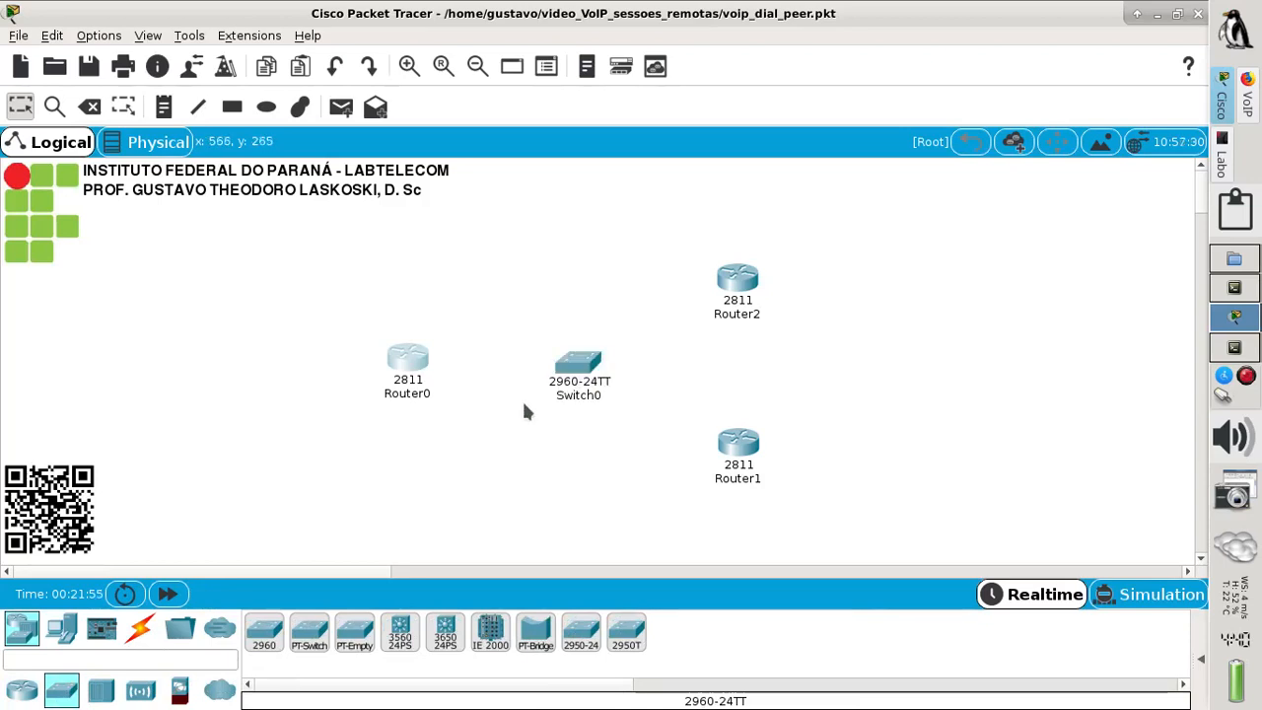
{"action": "left_click_drag", "start_coordinate": [279, 636], "coordinate": [270, 366]}
{"action": "left_click_drag", "start_coordinate": [266, 641], "coordinate": [897, 275]}
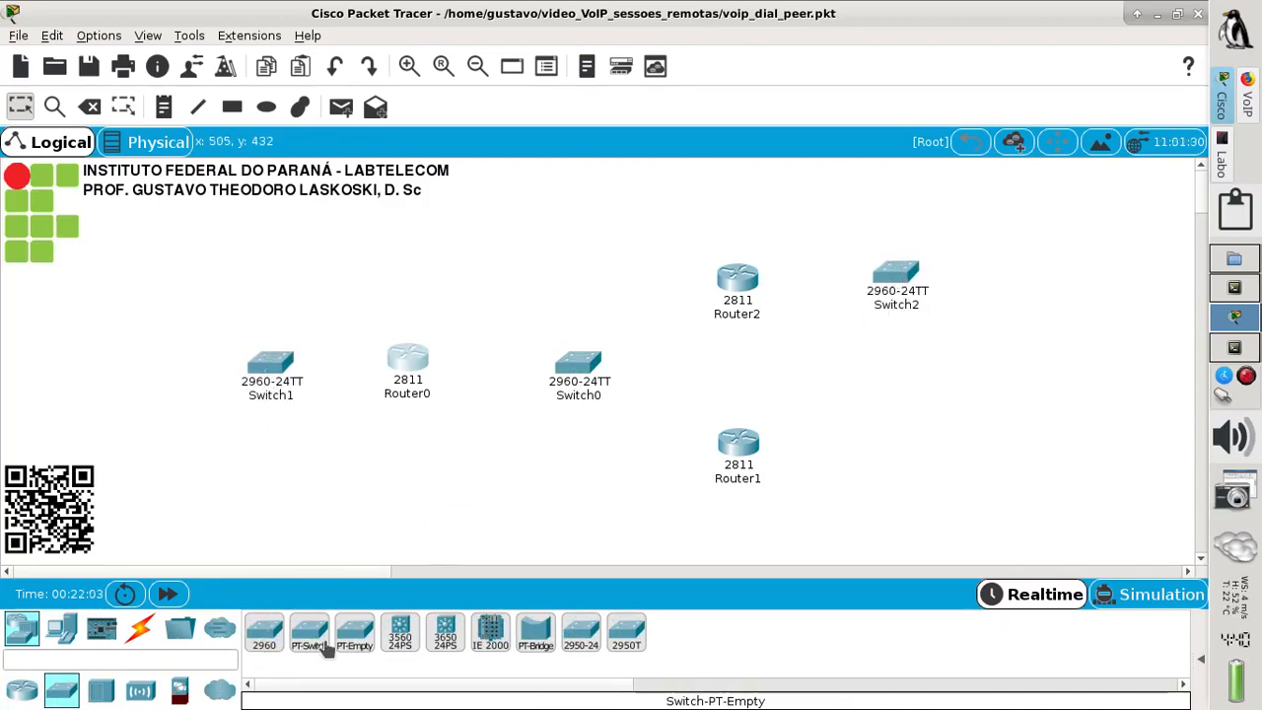
{"action": "left_click_drag", "start_coordinate": [268, 633], "coordinate": [891, 451]}
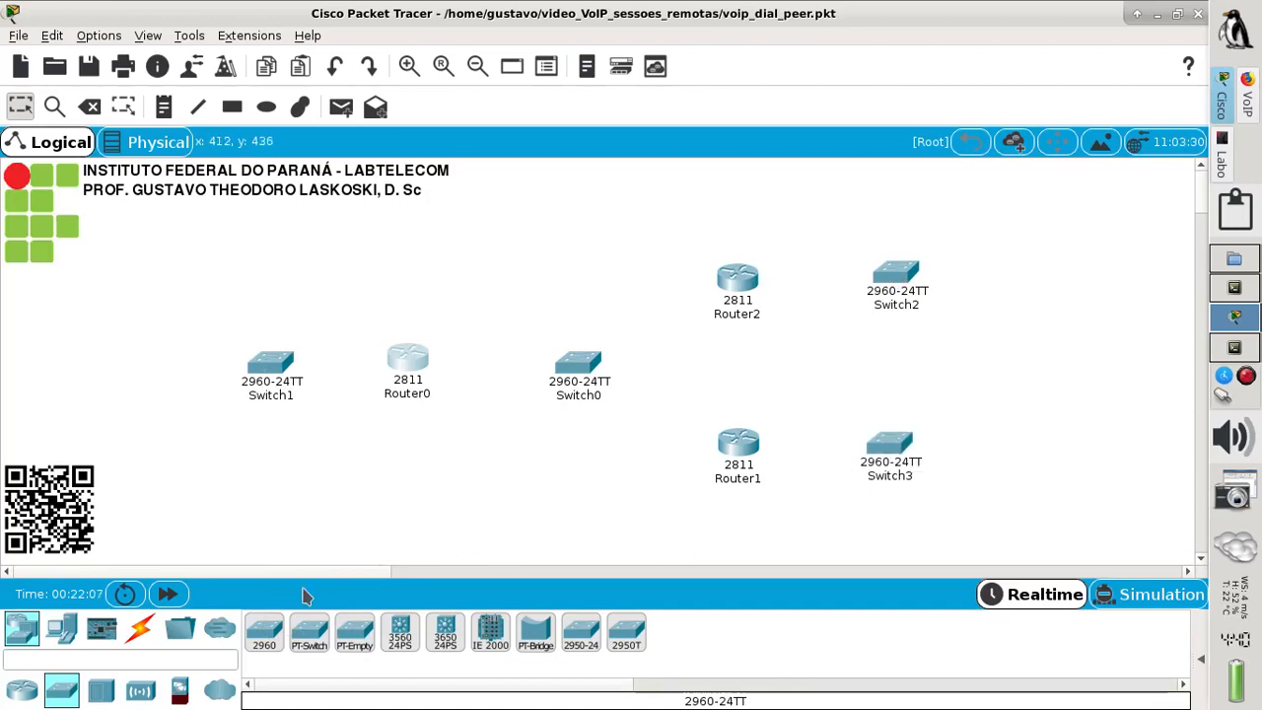
Place four 7960 IP phones in a vertical column to the left of Switch1.
{"action": "left_click", "coordinate": [61, 631]}
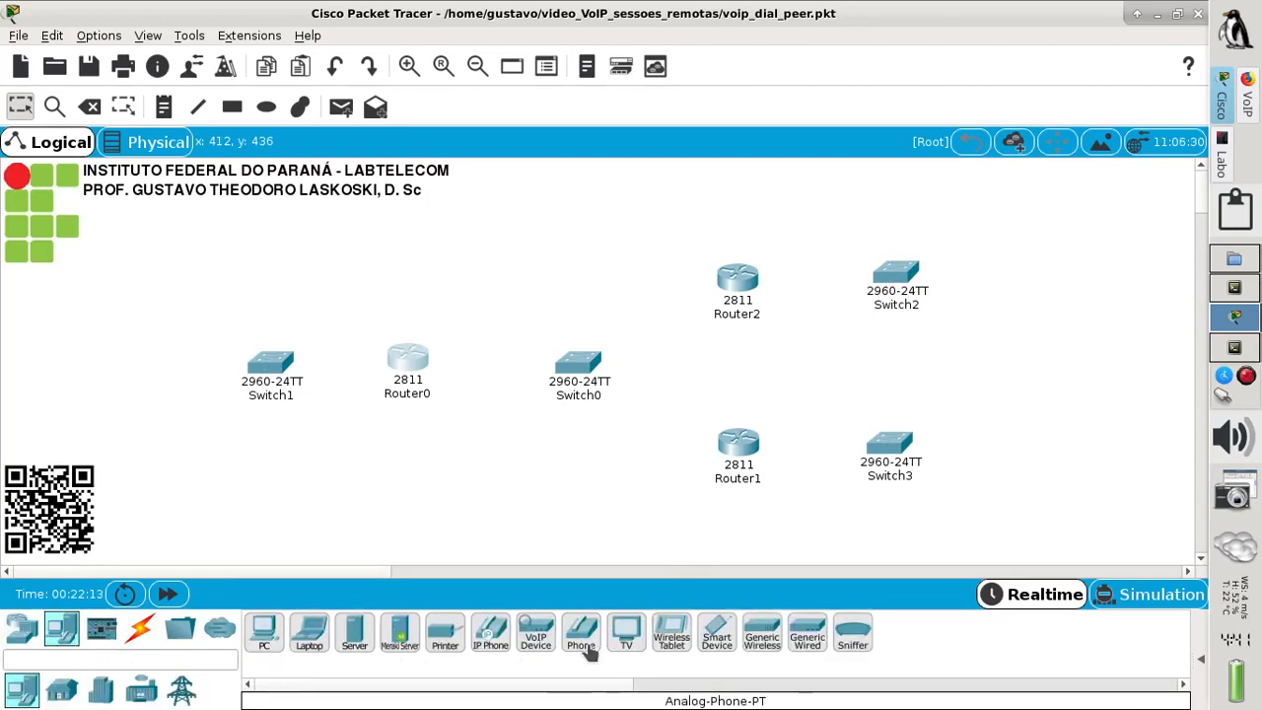
{"action": "left_click_drag", "start_coordinate": [492, 639], "coordinate": [176, 288]}
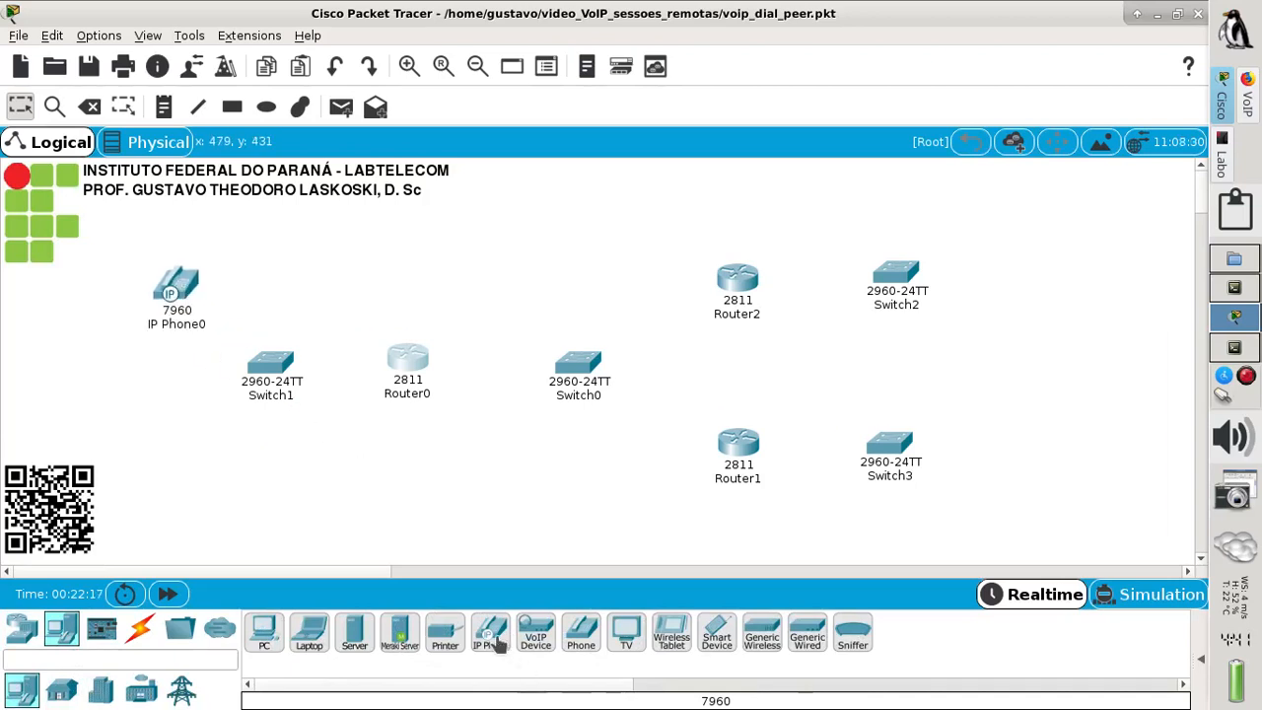
{"action": "left_click_drag", "start_coordinate": [493, 639], "coordinate": [174, 374]}
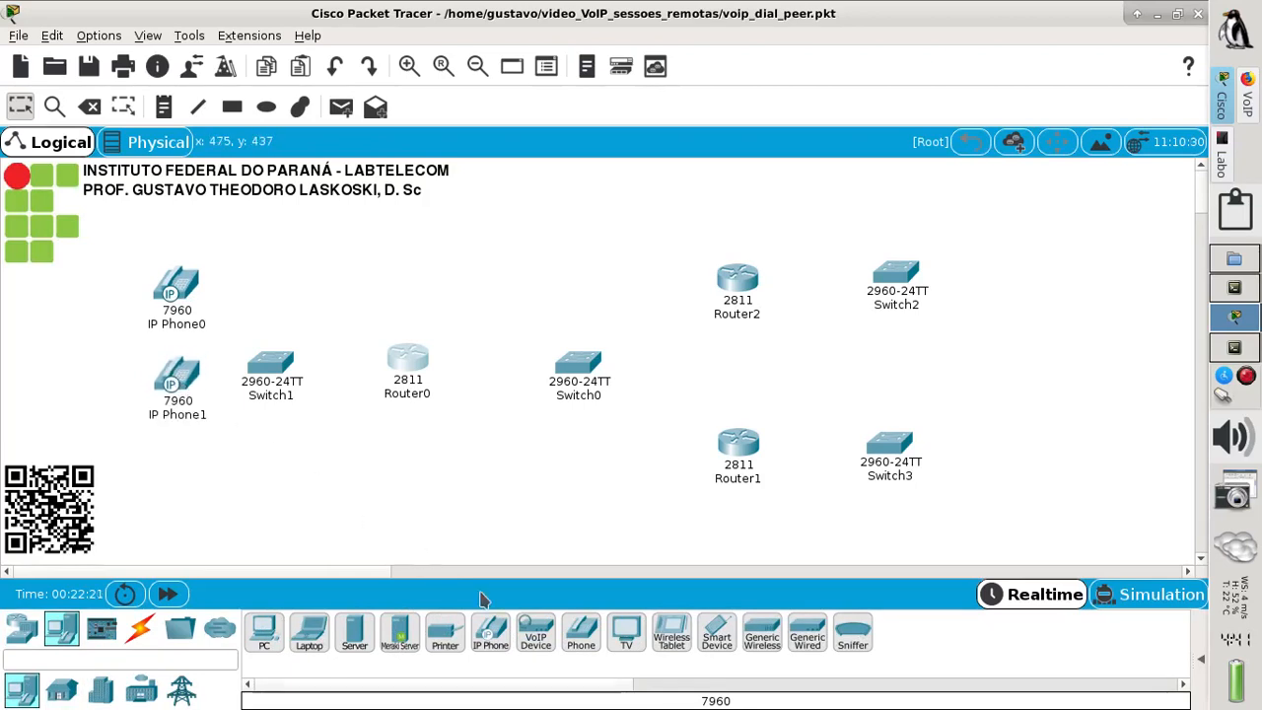
{"action": "left_click_drag", "start_coordinate": [493, 636], "coordinate": [176, 456]}
{"action": "left_click_drag", "start_coordinate": [493, 636], "coordinate": [172, 536]}
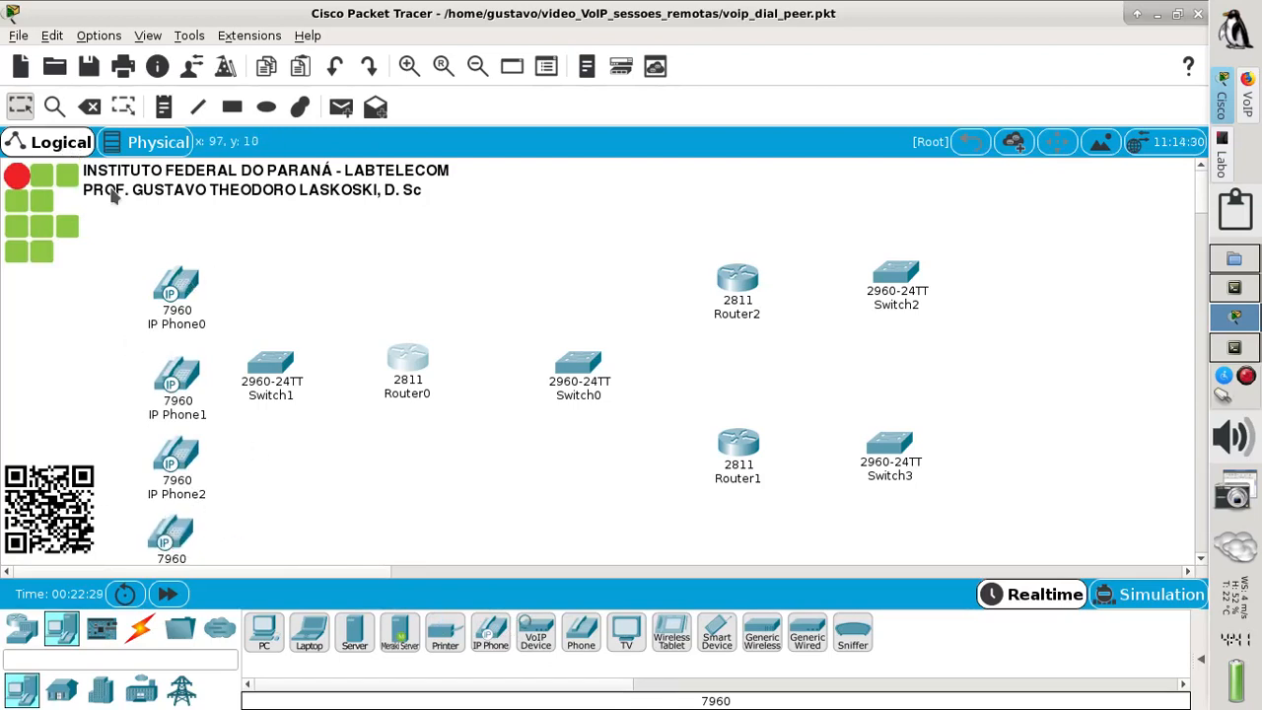
Move the four IP phones beside Switch1 upward so the column is evenly spaced and fully inside the visible workspace.
{"action": "left_click_drag", "start_coordinate": [178, 305], "coordinate": [176, 276]}
{"action": "left_click_drag", "start_coordinate": [180, 376], "coordinate": [177, 353]}
{"action": "left_click_drag", "start_coordinate": [173, 452], "coordinate": [173, 442]}
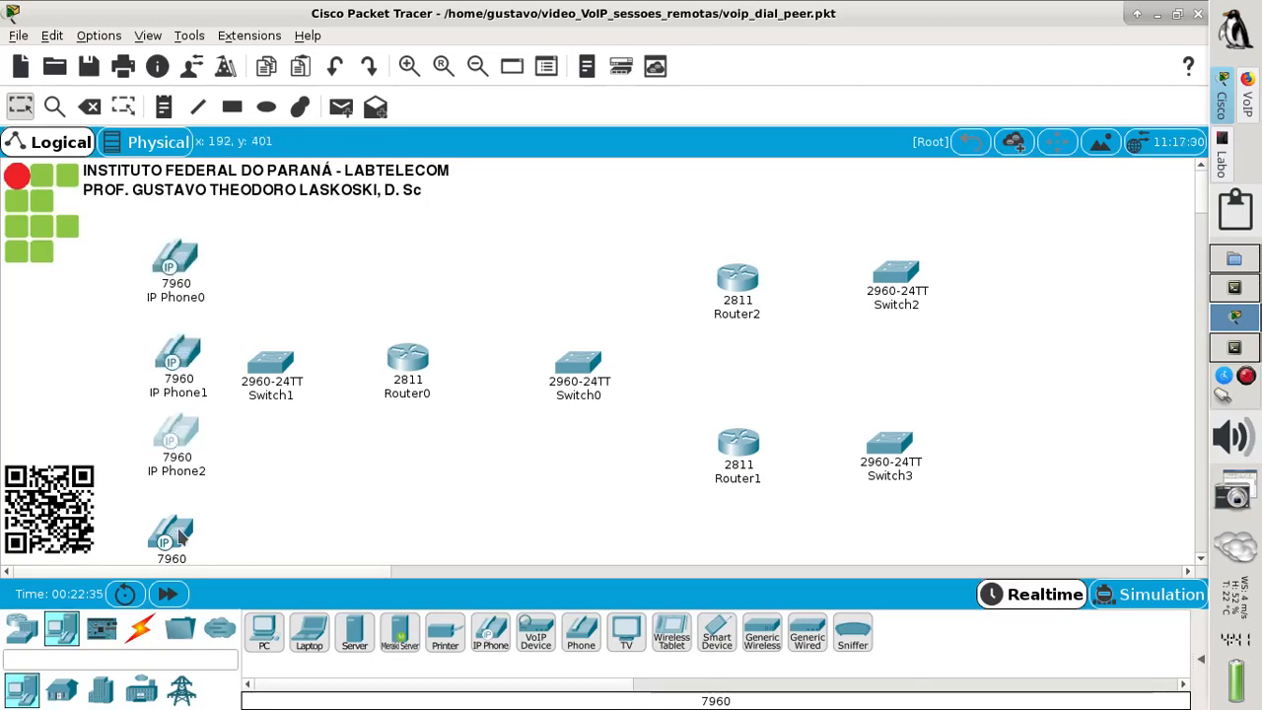
{"action": "left_click_drag", "start_coordinate": [183, 535], "coordinate": [183, 506]}
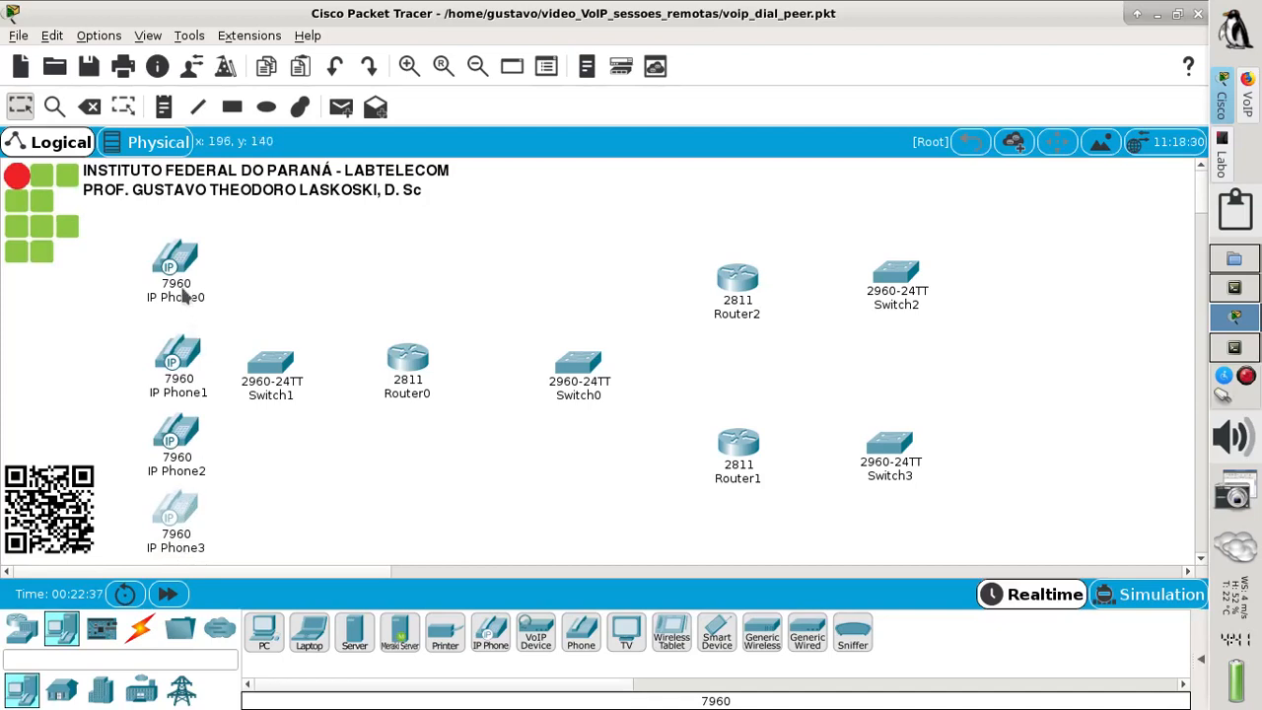
{"action": "left_click_drag", "start_coordinate": [179, 285], "coordinate": [182, 287]}
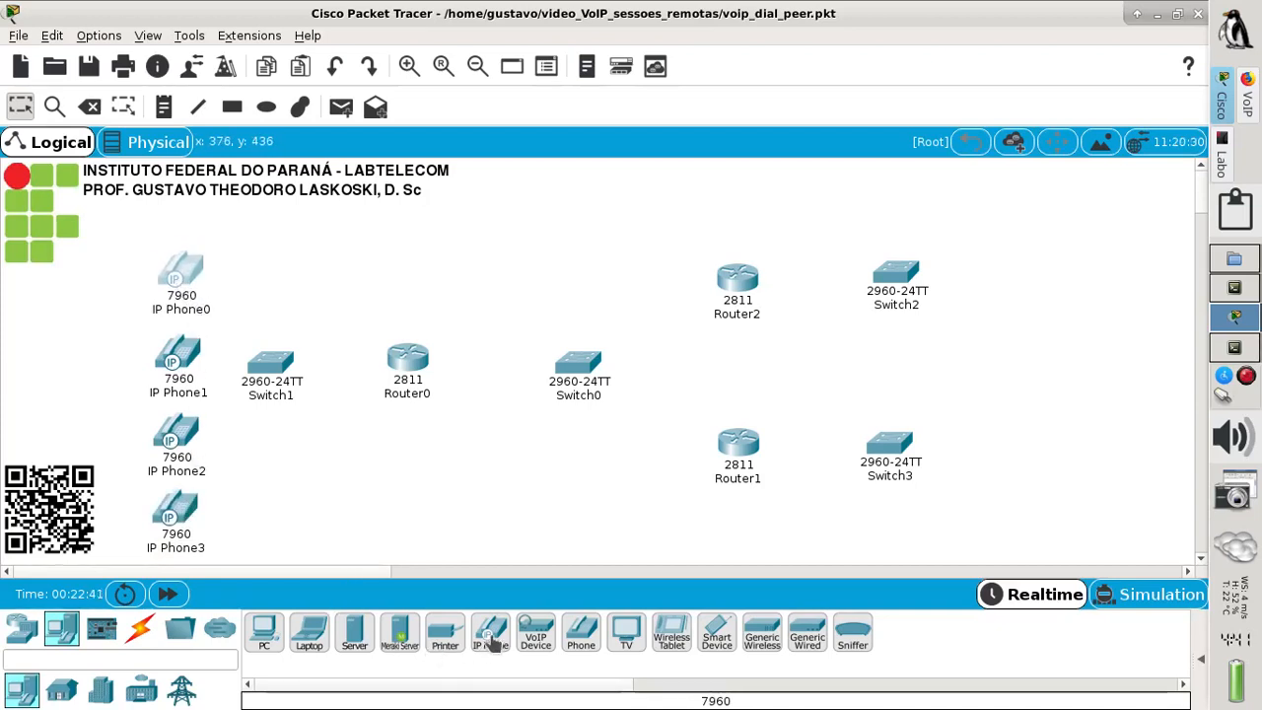
Place four more 7960 IP phones on the right, two stacked beside Switch3 and two stacked beside Switch2.
{"action": "left_click_drag", "start_coordinate": [491, 638], "coordinate": [1001, 418]}
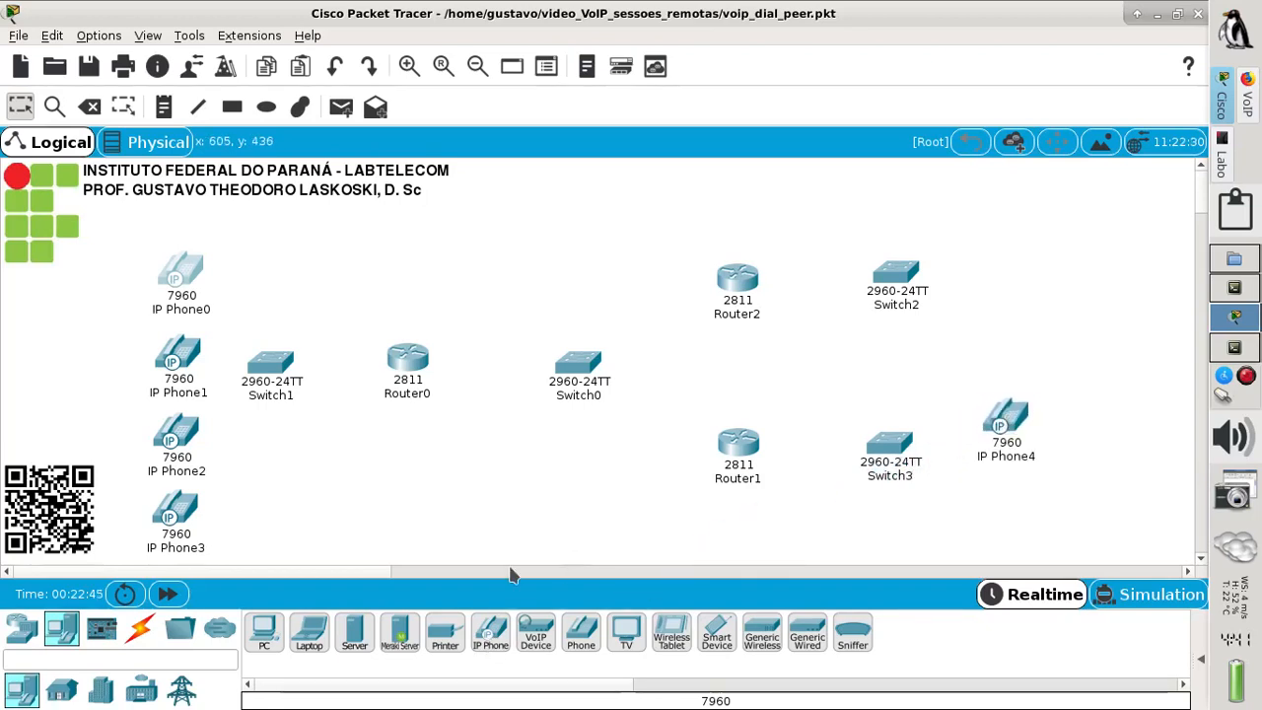
{"action": "left_click_drag", "start_coordinate": [490, 636], "coordinate": [1002, 514]}
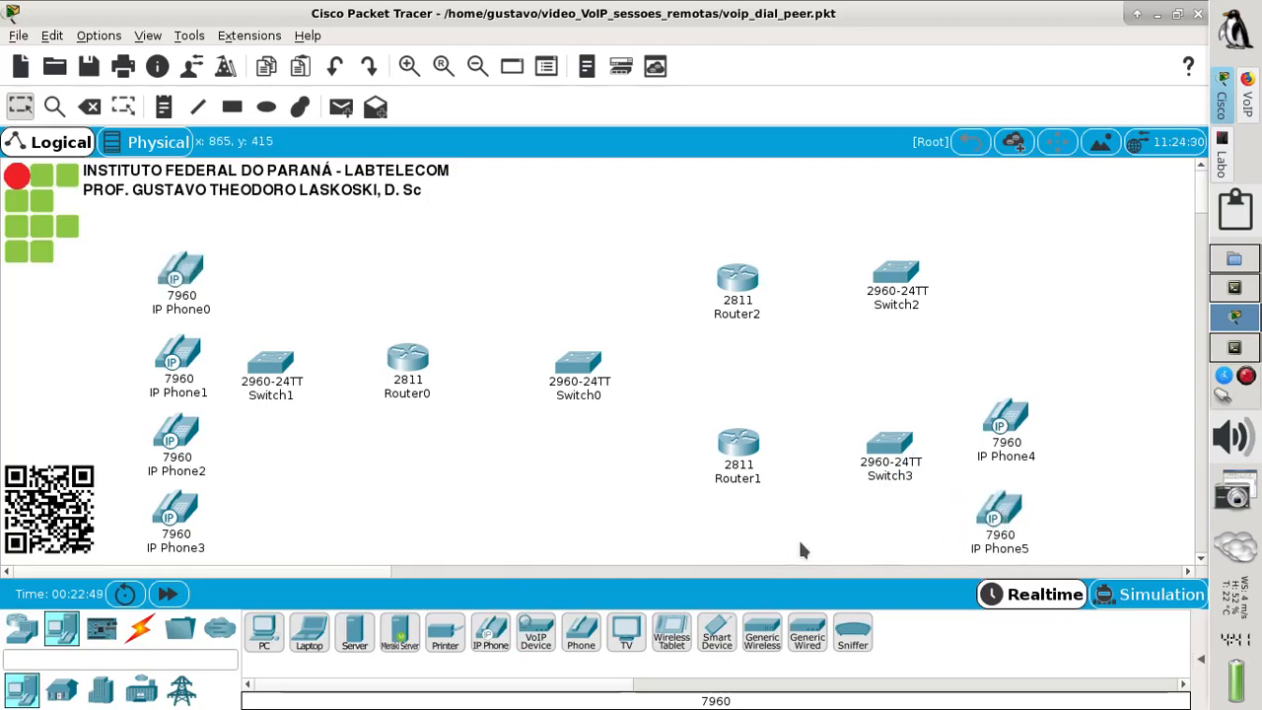
{"action": "left_click_drag", "start_coordinate": [990, 515], "coordinate": [984, 507]}
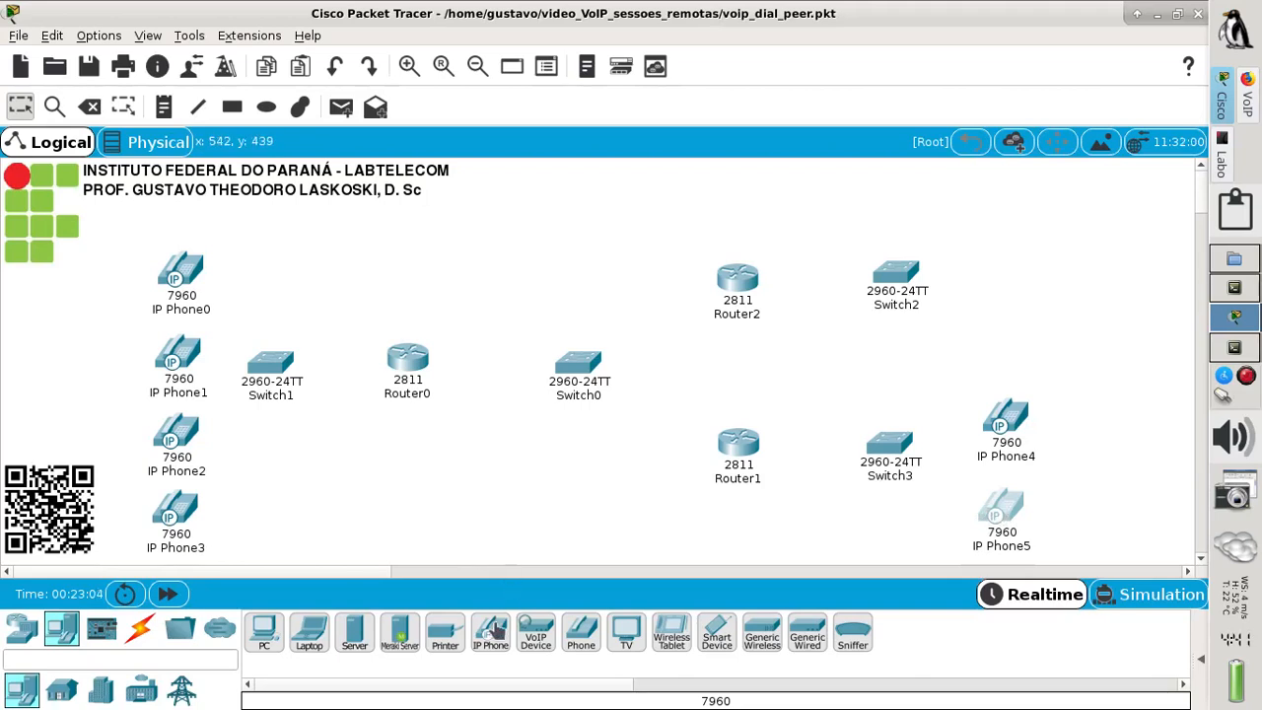
{"action": "left_click_drag", "start_coordinate": [490, 638], "coordinate": [1024, 229]}
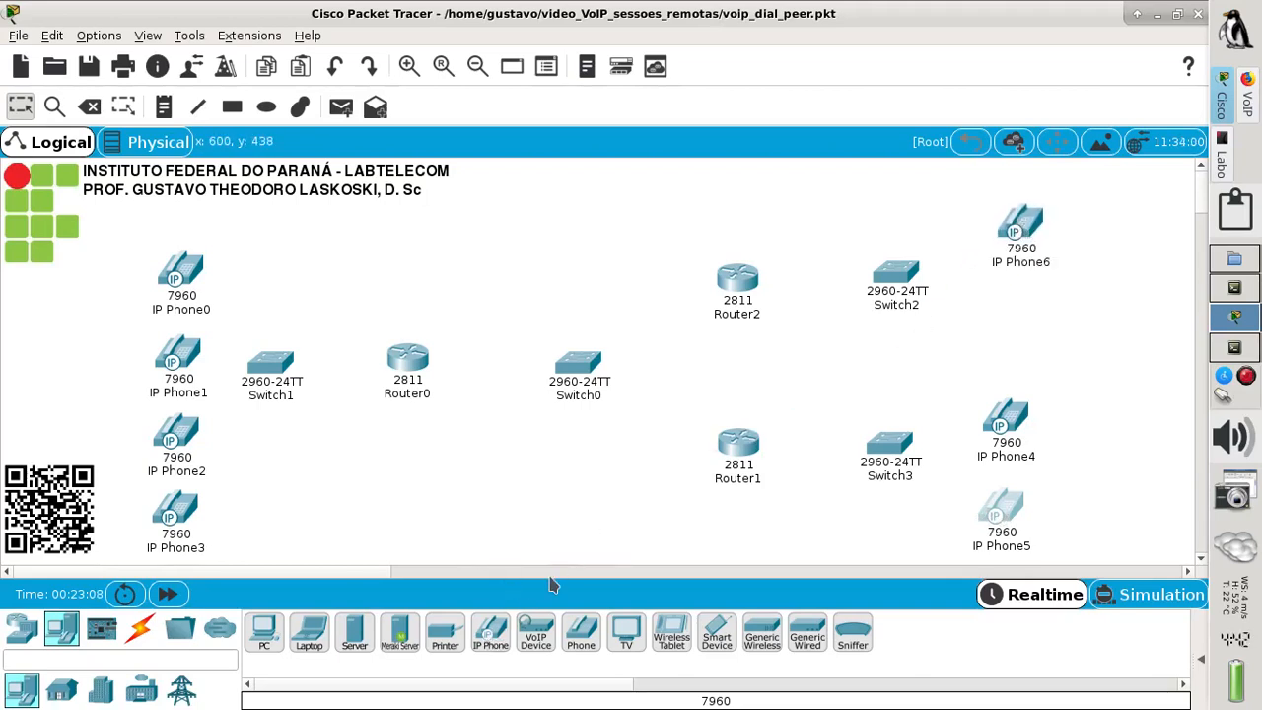
{"action": "left_click_drag", "start_coordinate": [506, 639], "coordinate": [1018, 312]}
Shift Switch2 and Switch3 slightly left, away from their IP phones, and clear the selection.
{"action": "left_click_drag", "start_coordinate": [893, 271], "coordinate": [878, 270]}
{"action": "left_click_drag", "start_coordinate": [888, 446], "coordinate": [874, 451]}
{"action": "left_click", "coordinate": [631, 443]}
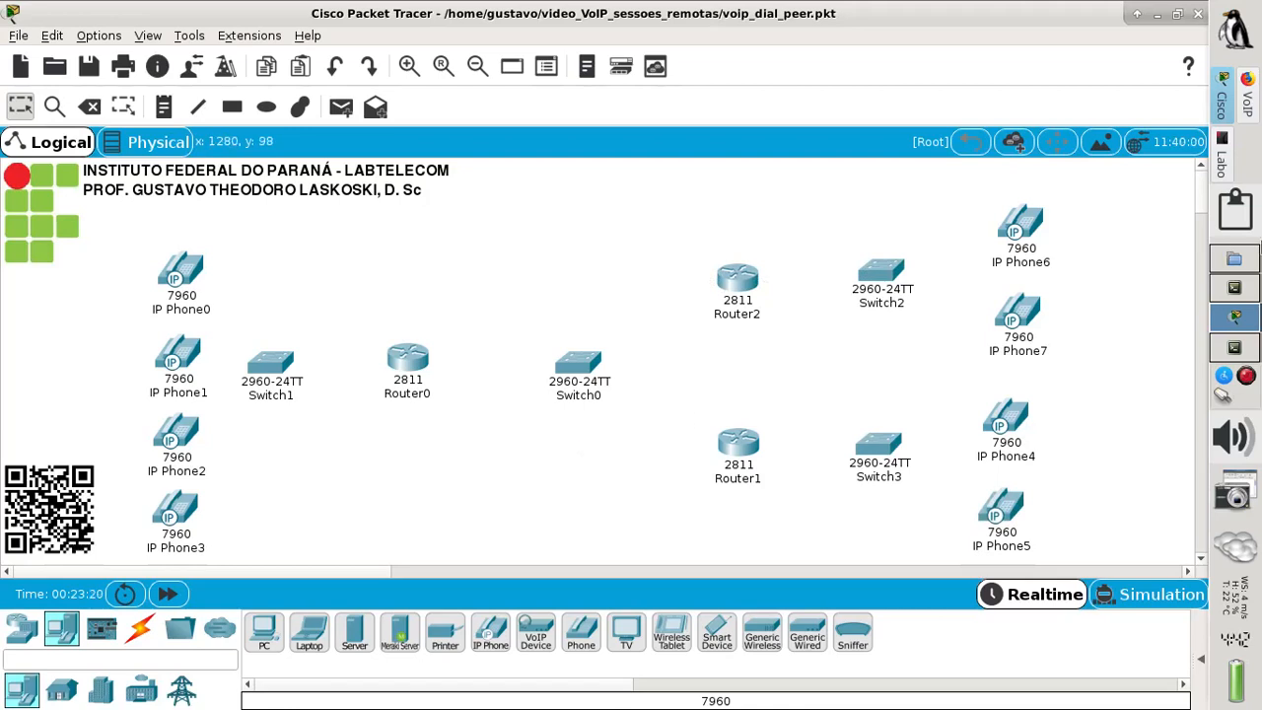
Check the lab sheet's topology, and in Packet Tracer connect Router0 FastEthernet0/1 to Switch0 FastEthernet0/1 with a copper straight-through cable.
{"action": "left_click", "coordinate": [1222, 166]}
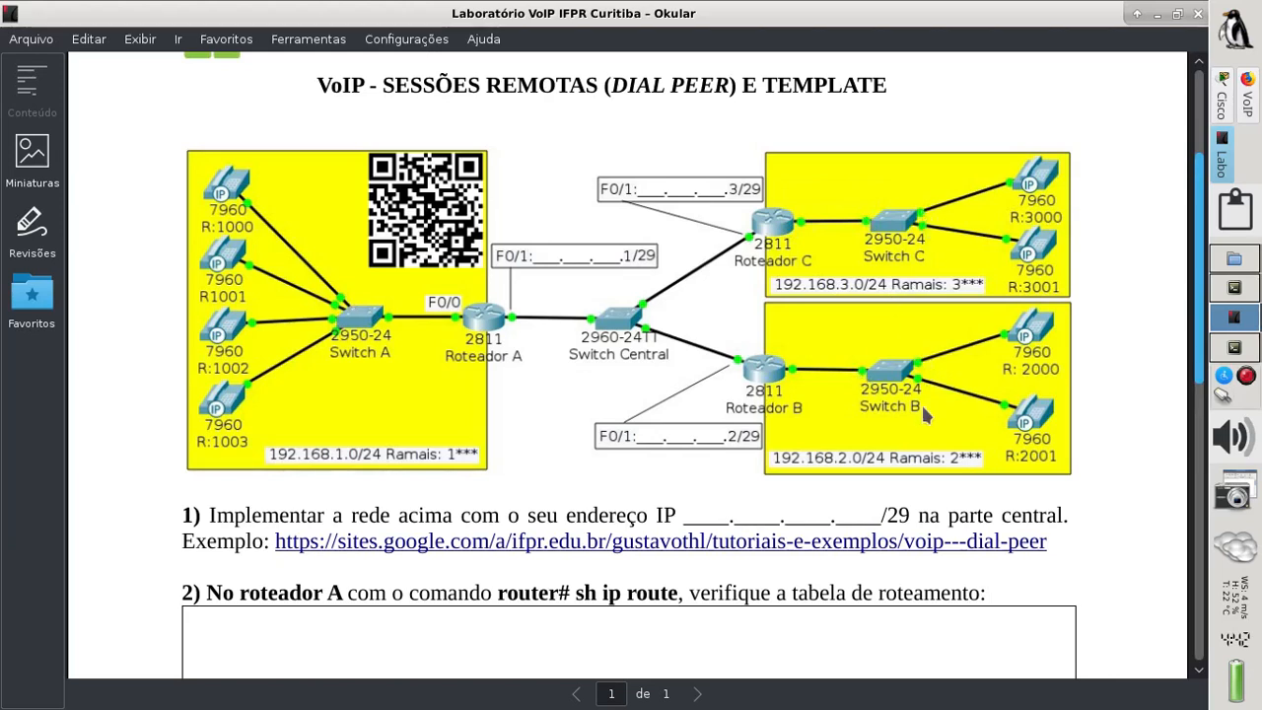
{"action": "left_click", "coordinate": [1223, 101]}
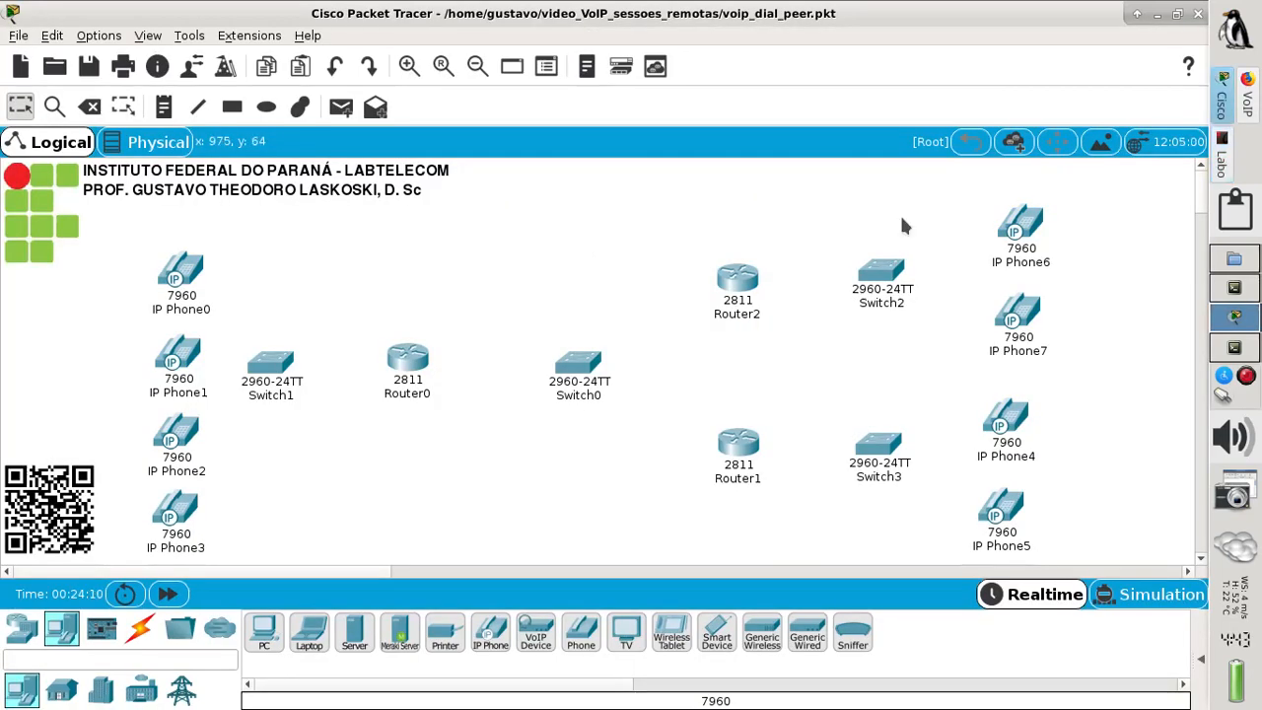
{"action": "left_click", "coordinate": [140, 631]}
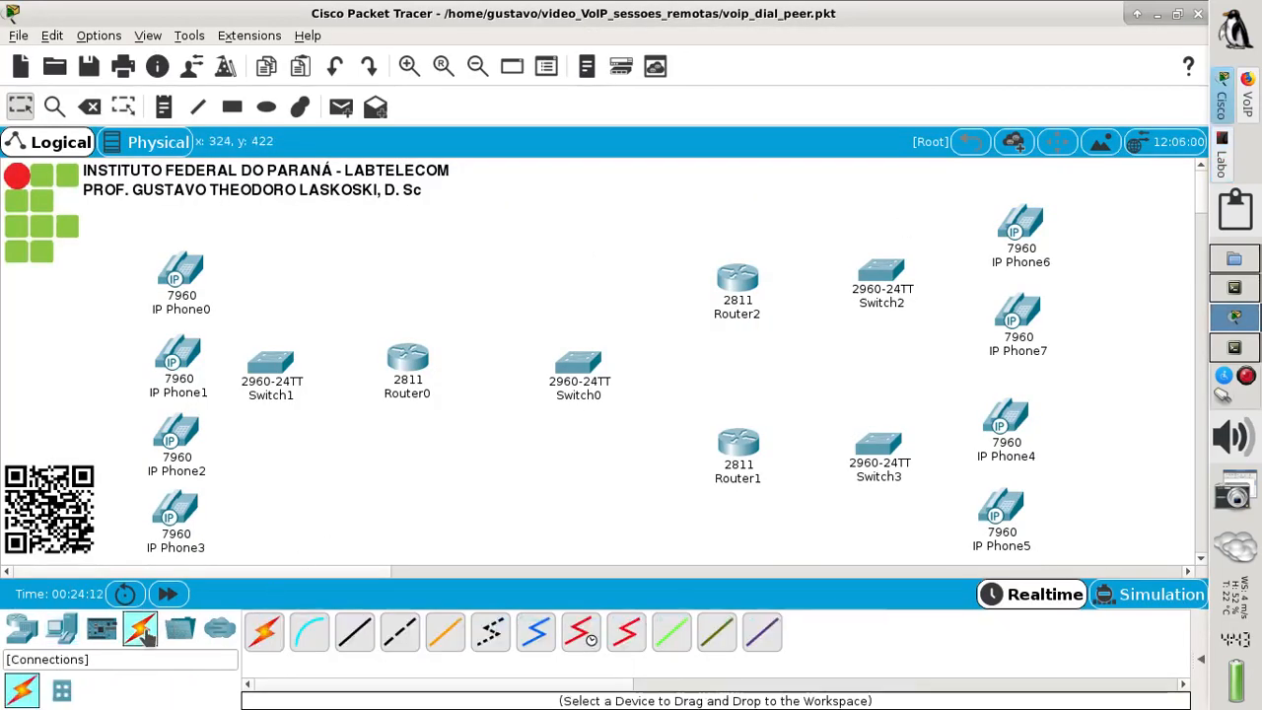
{"action": "left_click", "coordinate": [355, 633]}
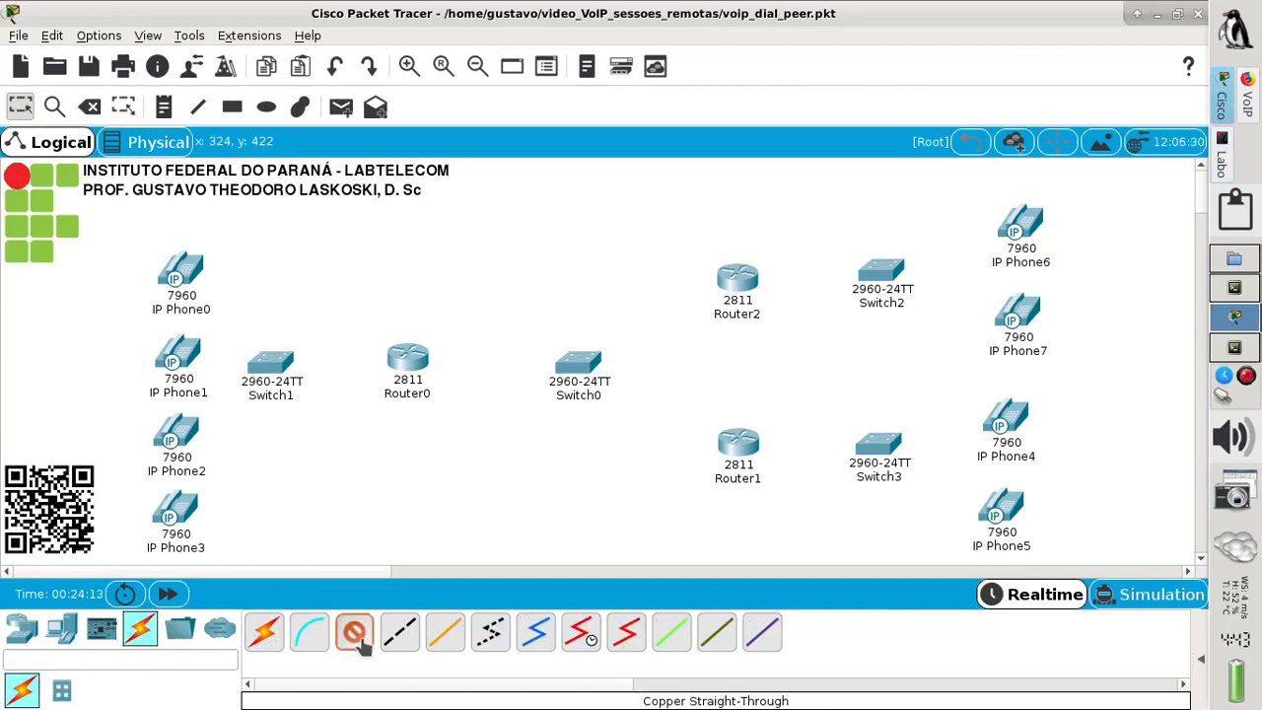
{"action": "left_click", "coordinate": [422, 360]}
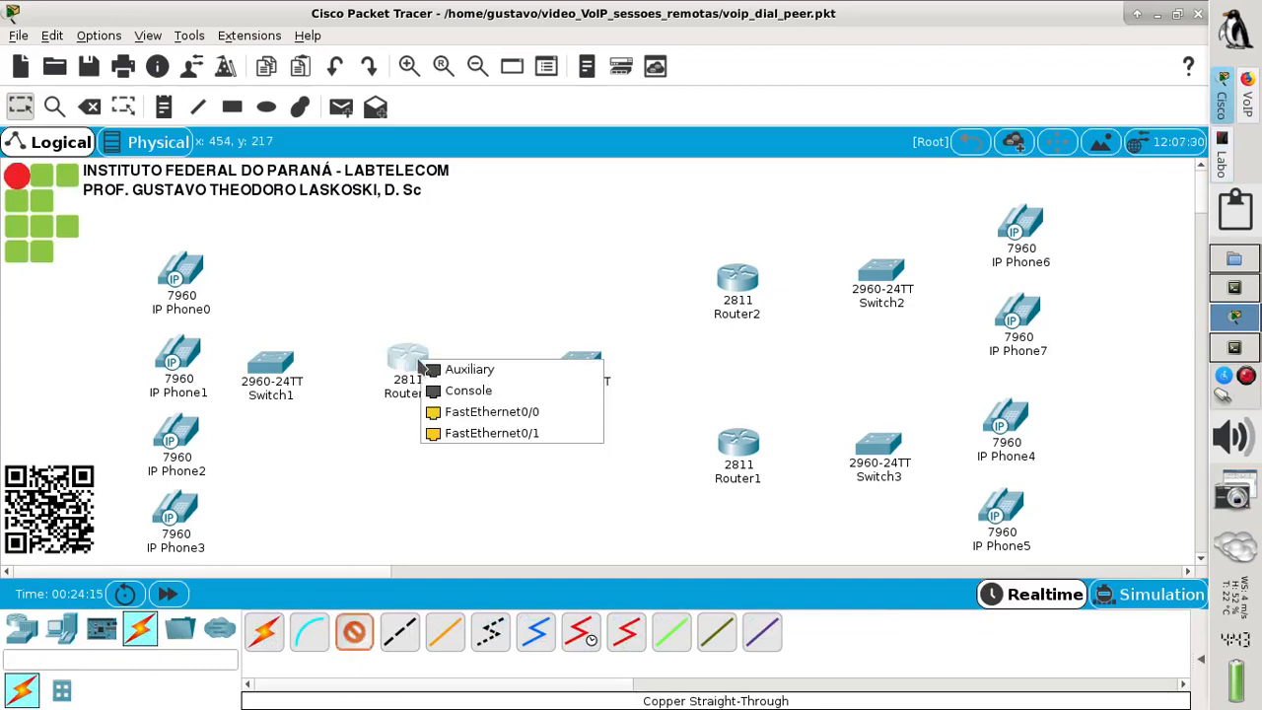
{"action": "left_click", "coordinate": [480, 433]}
{"action": "left_click", "coordinate": [573, 367]}
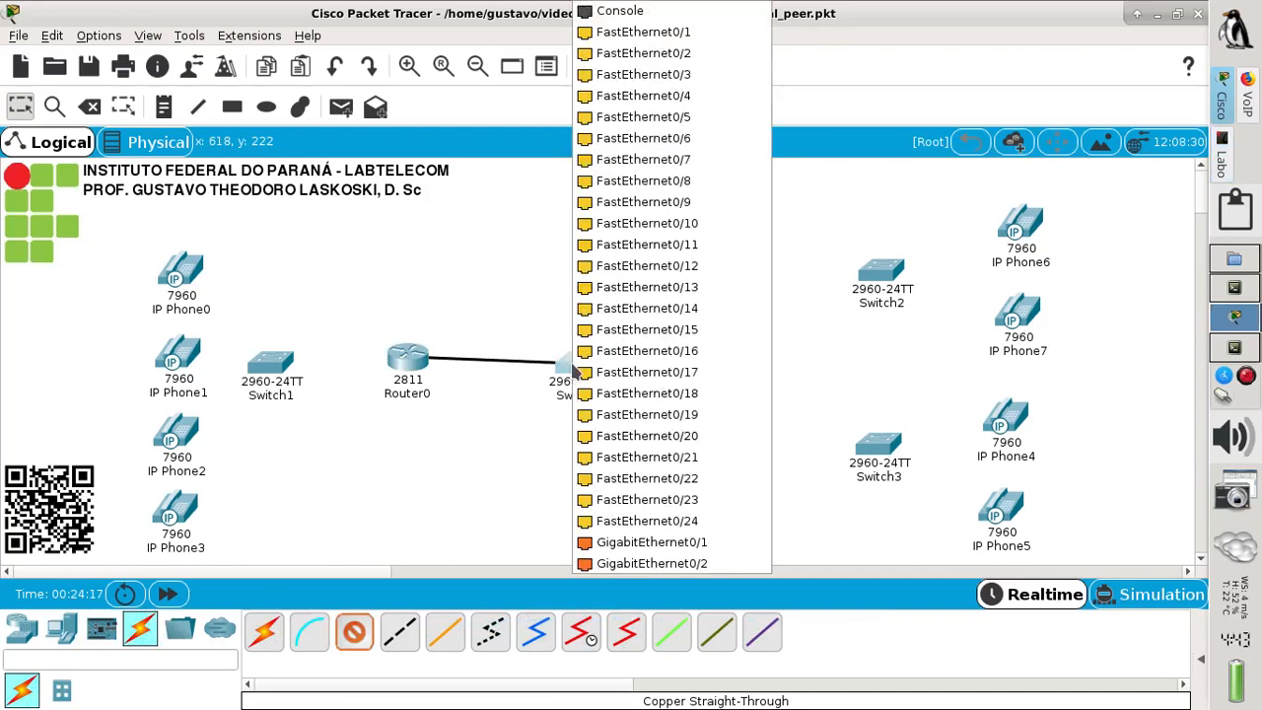
{"action": "left_click", "coordinate": [669, 32]}
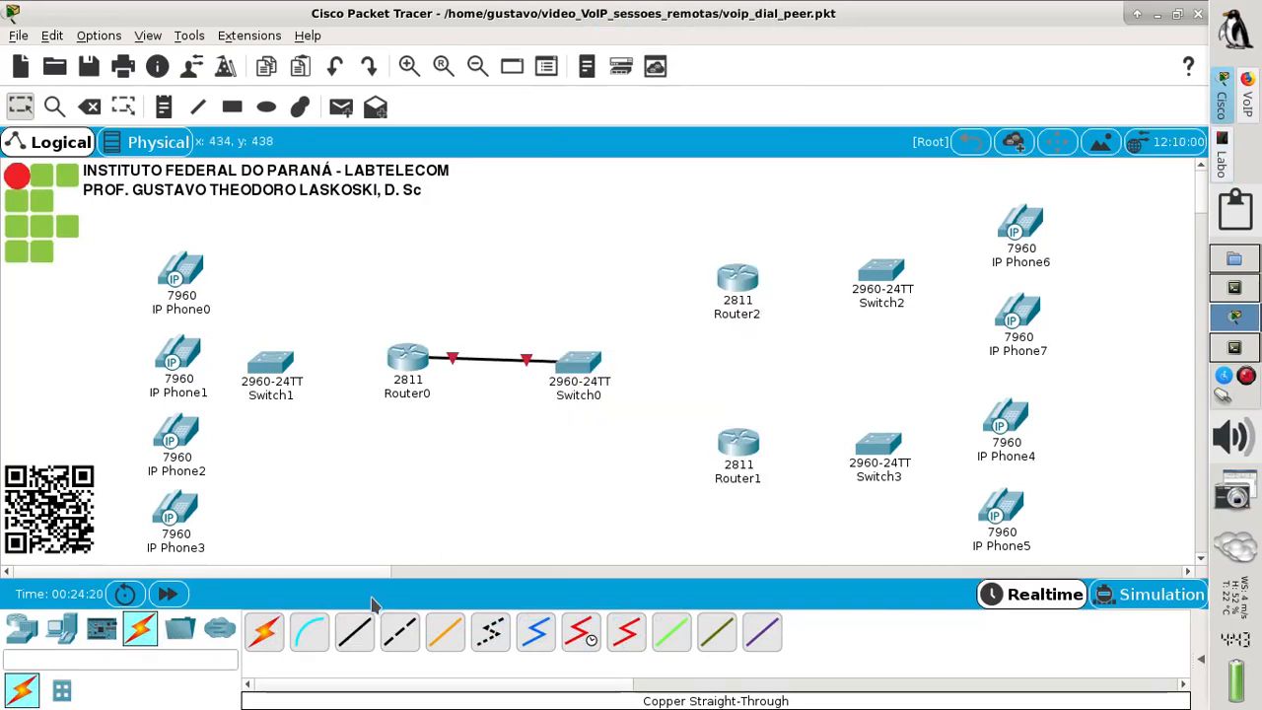
Connect Switch0 FastEthernet0/2 to Router2 FastEthernet0/1 with a copper straight-through cable.
{"action": "left_click", "coordinate": [355, 633]}
{"action": "left_click", "coordinate": [582, 364]}
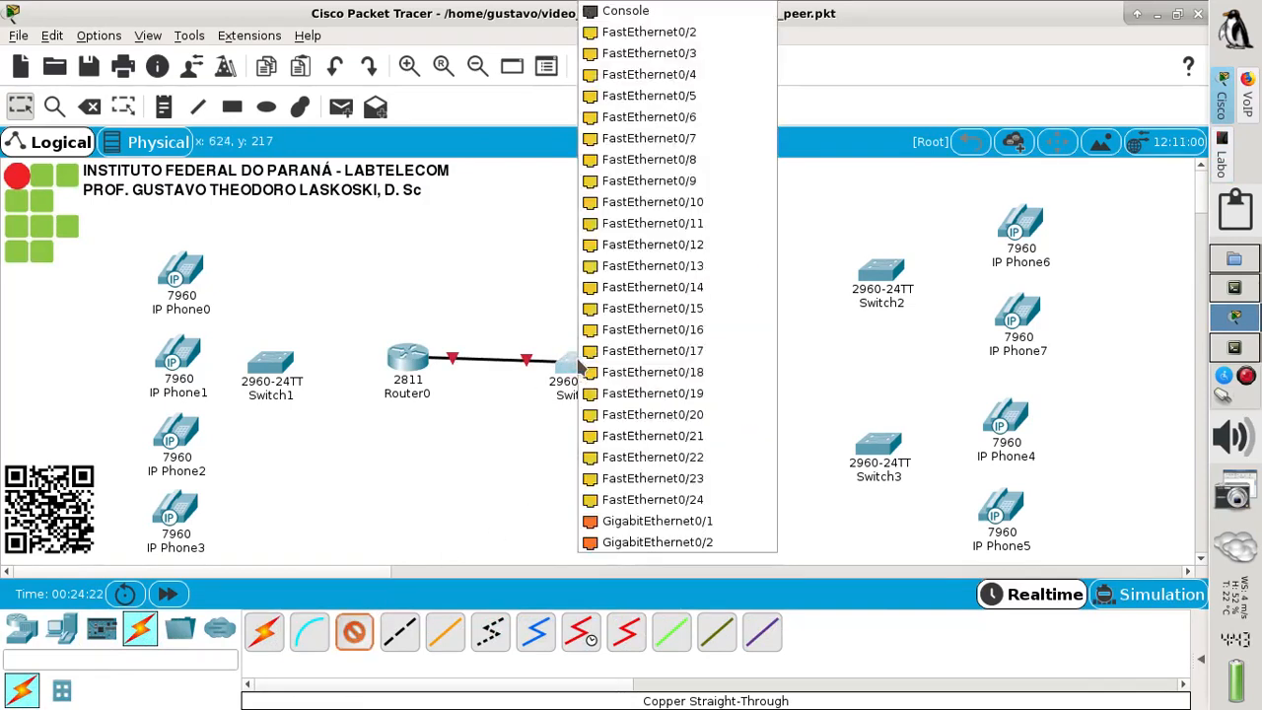
{"action": "left_click", "coordinate": [693, 51]}
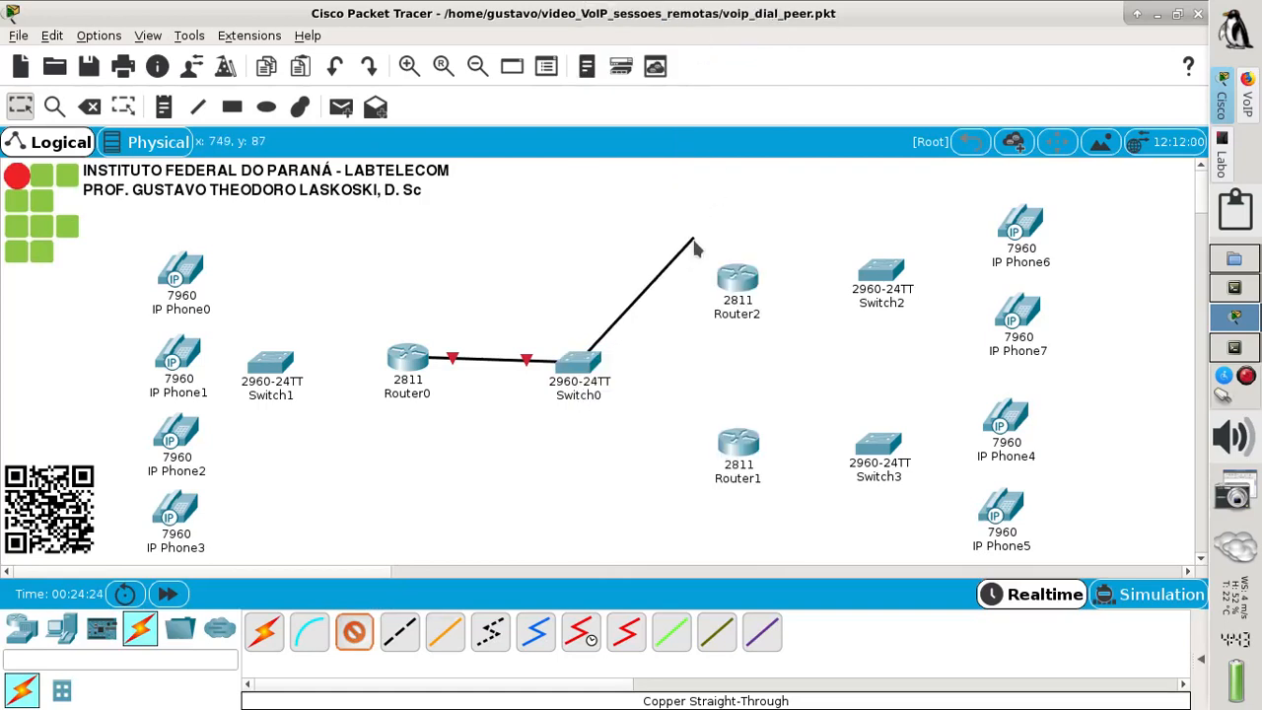
{"action": "left_click", "coordinate": [731, 285]}
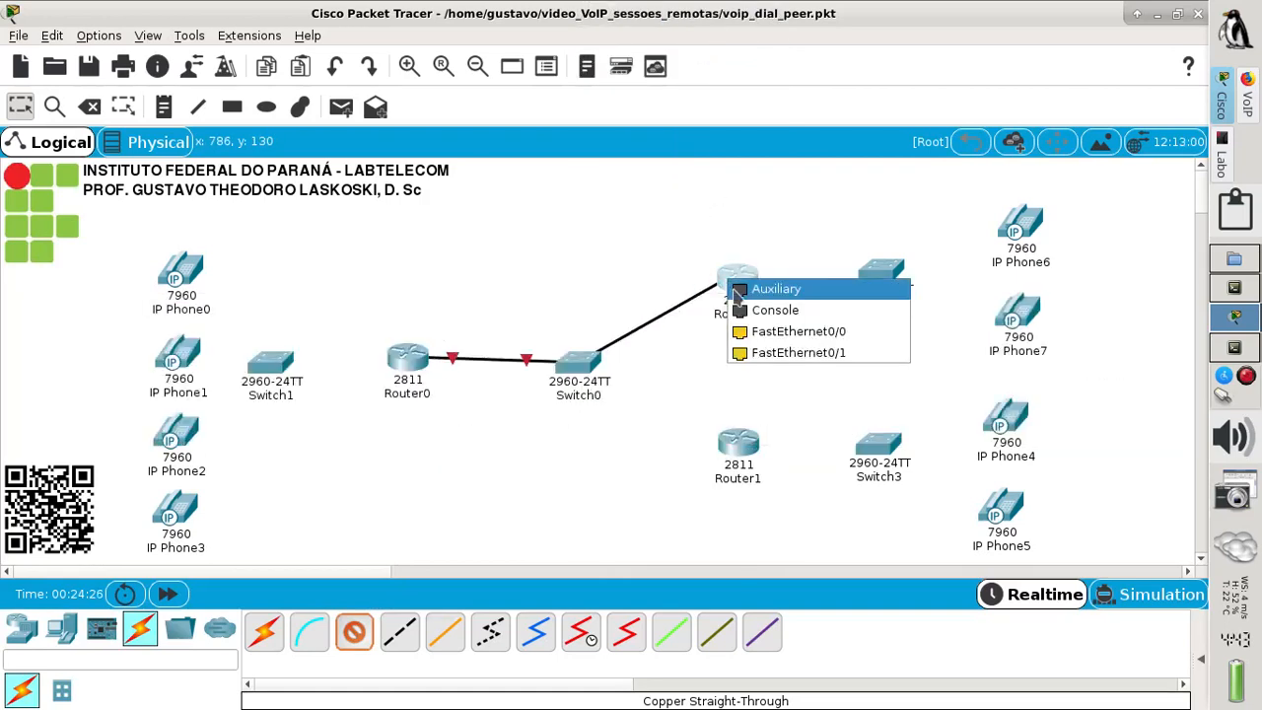
{"action": "left_click", "coordinate": [785, 353]}
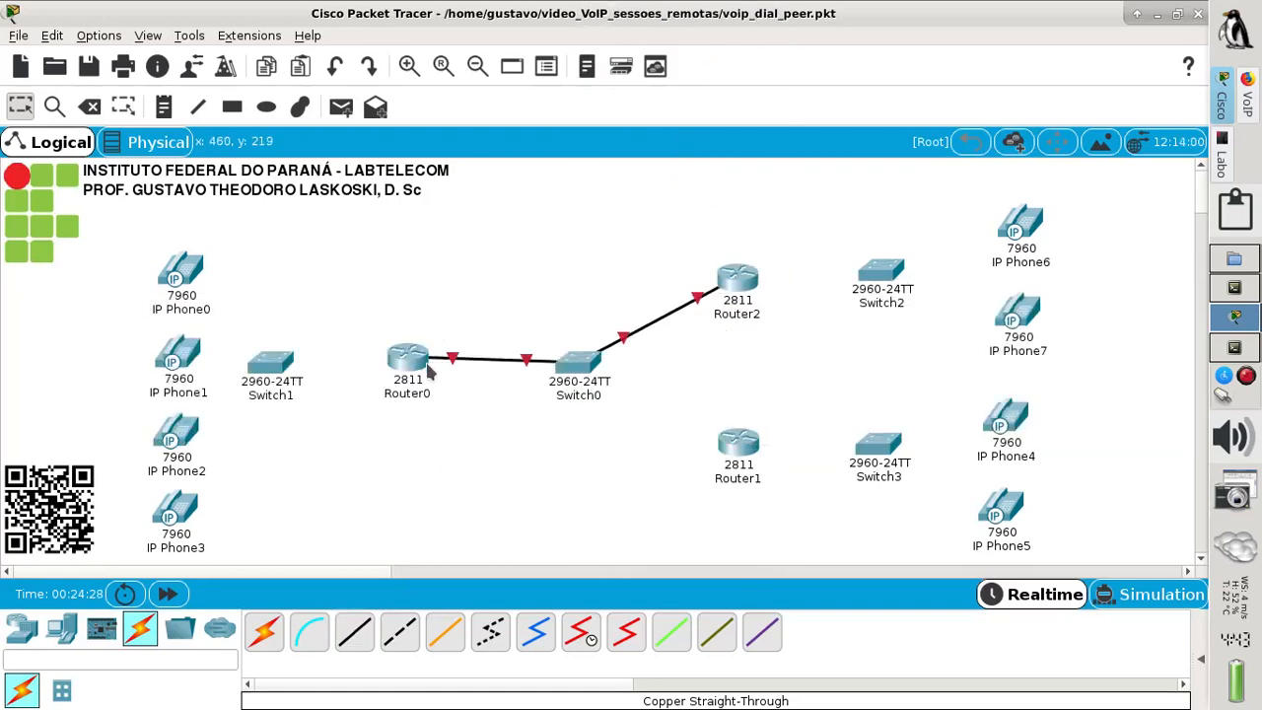
Connect Router1 FastEthernet0/1 to Switch0 FastEthernet0/3 with a copper straight-through cable, and nudge Router0 level with Switch0.
{"action": "left_click", "coordinate": [361, 629]}
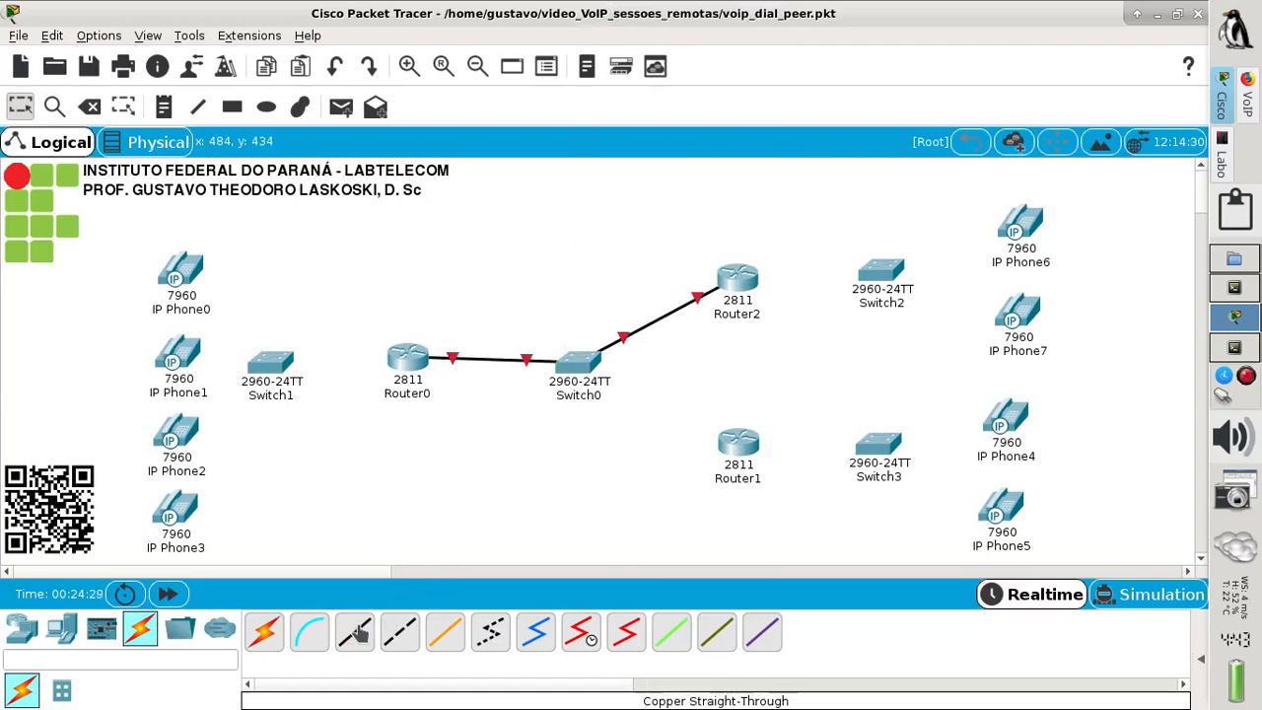
{"action": "left_click", "coordinate": [734, 454]}
{"action": "left_click", "coordinate": [774, 522]}
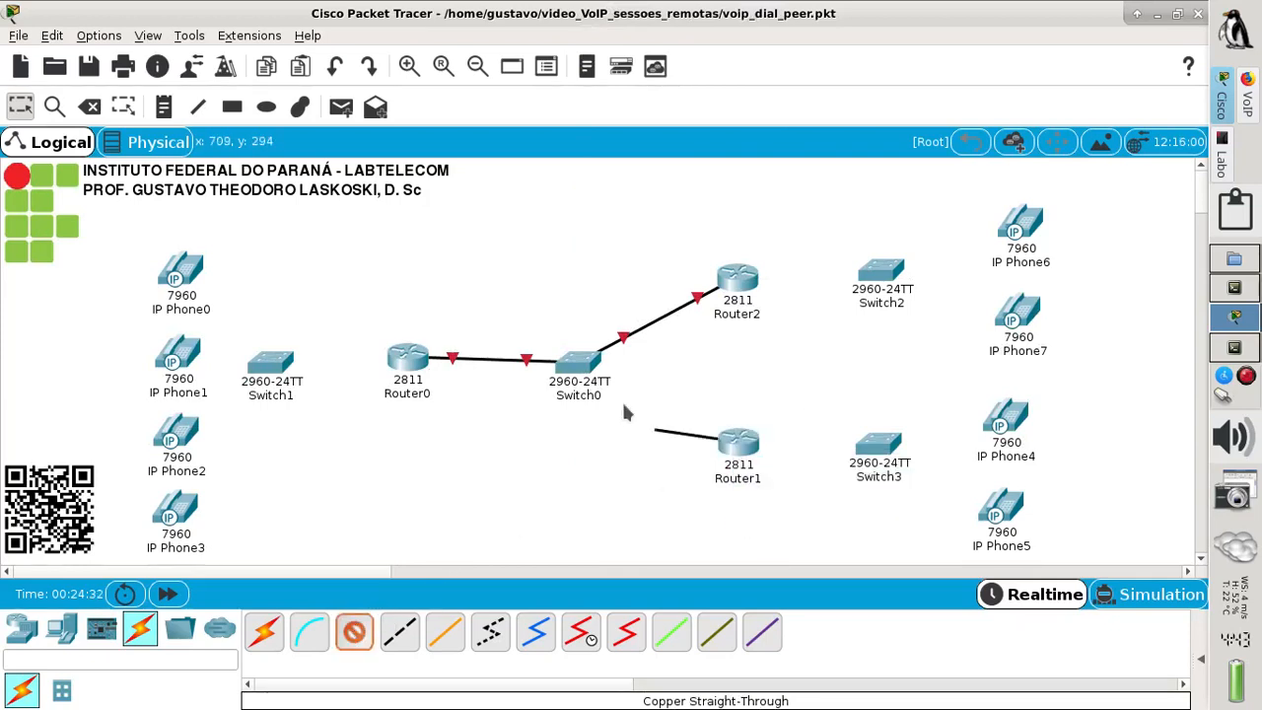
{"action": "left_click", "coordinate": [590, 370]}
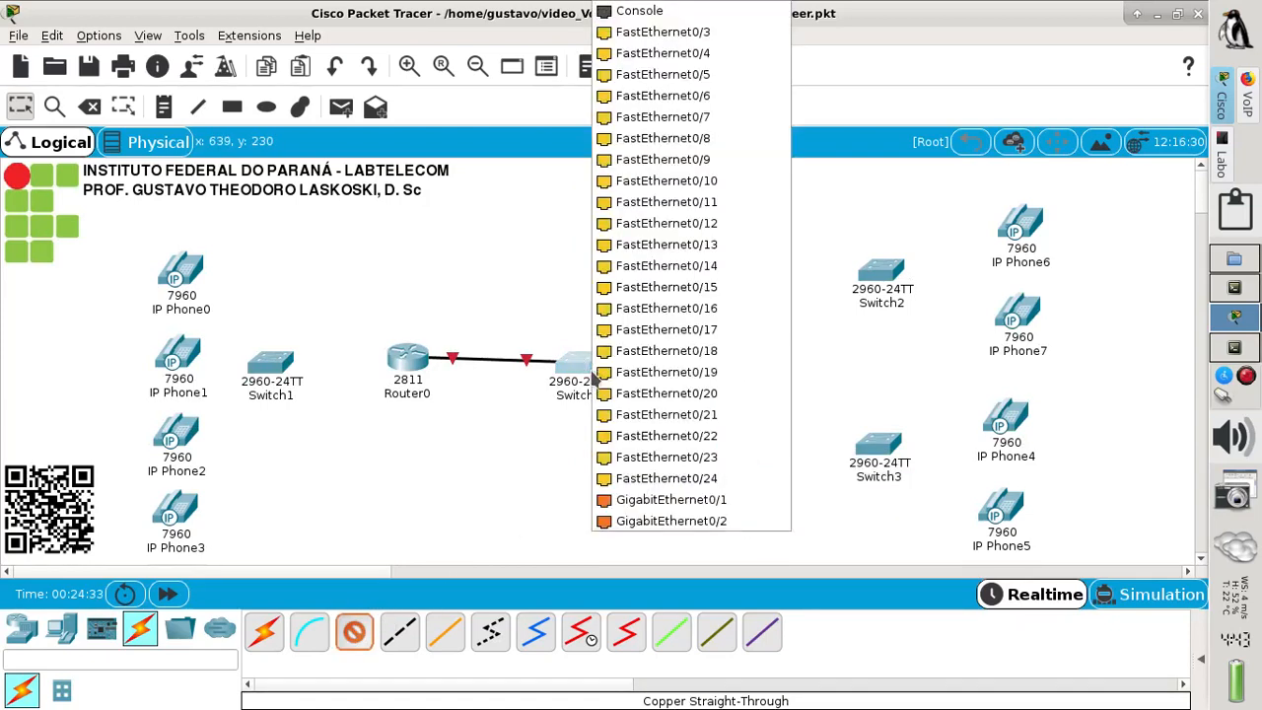
{"action": "left_click", "coordinate": [687, 33]}
{"action": "left_click_drag", "start_coordinate": [413, 367], "coordinate": [419, 369]}
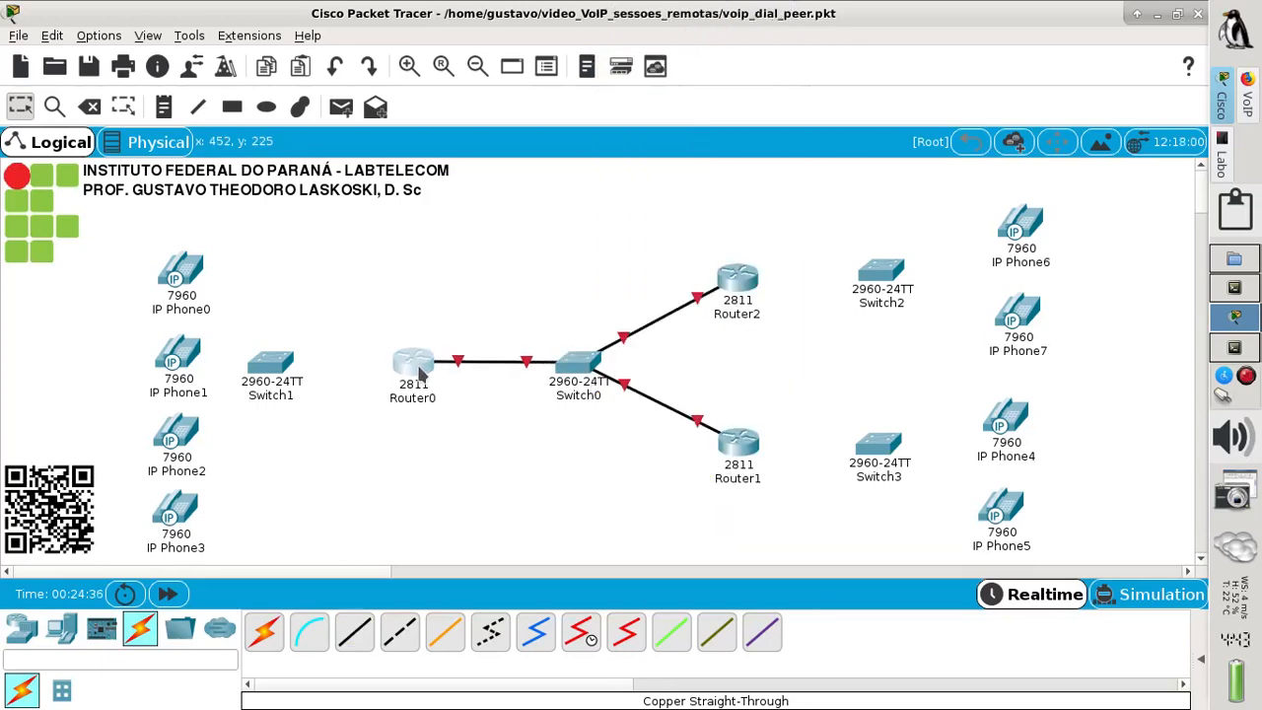
Connect Router0 FastEthernet0/0 to Switch1 FastEthernet0/1 with a copper straight-through cable.
{"action": "left_click", "coordinate": [354, 631]}
{"action": "left_click", "coordinate": [412, 368]}
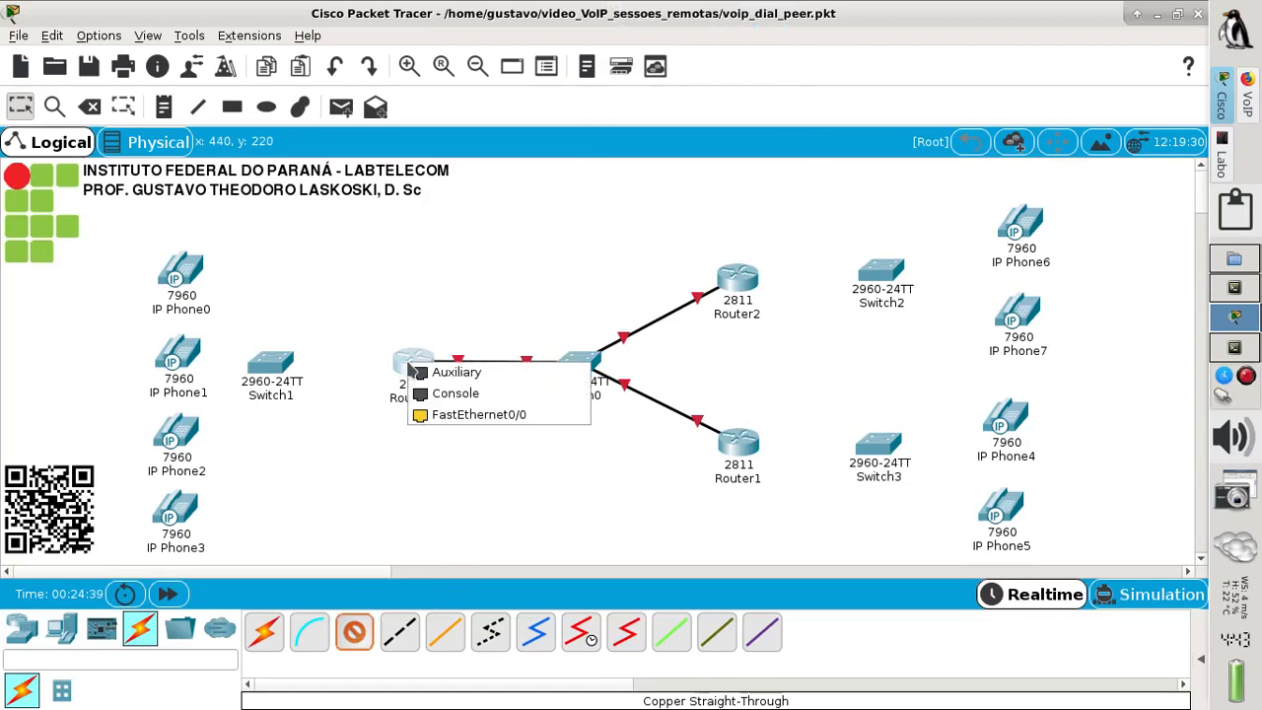
{"action": "left_click", "coordinate": [445, 415]}
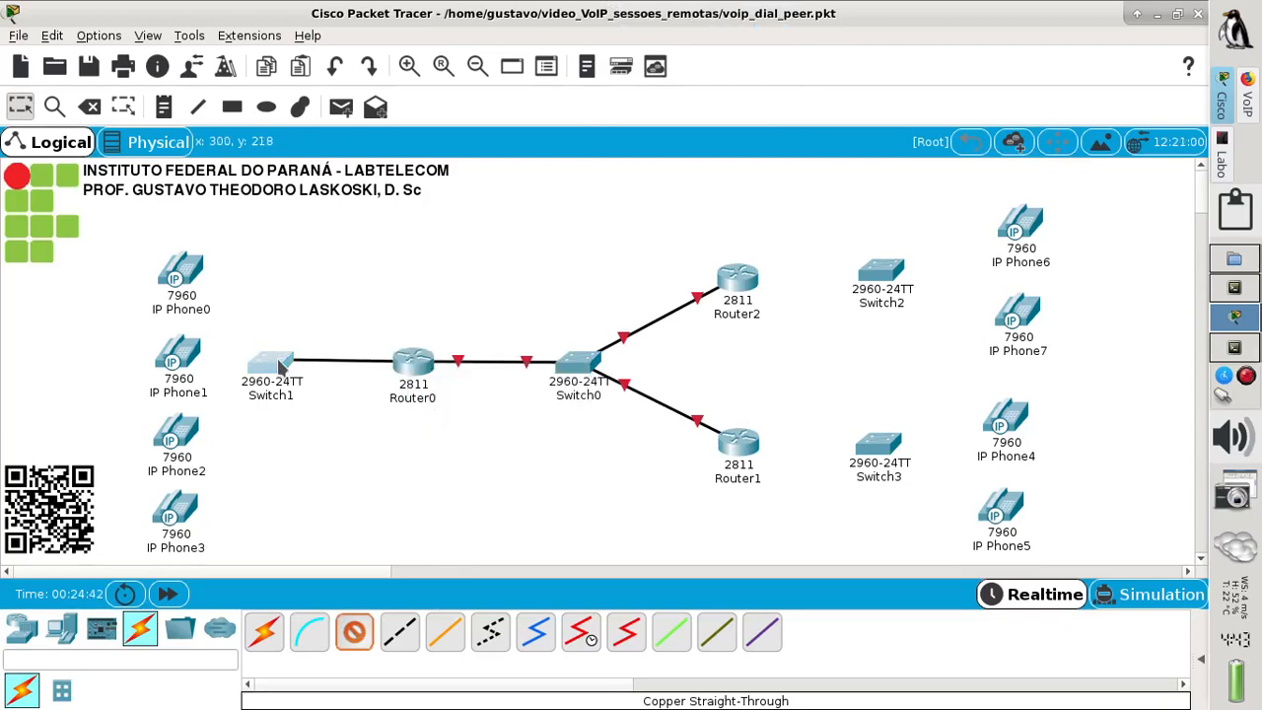
{"action": "left_click", "coordinate": [279, 355]}
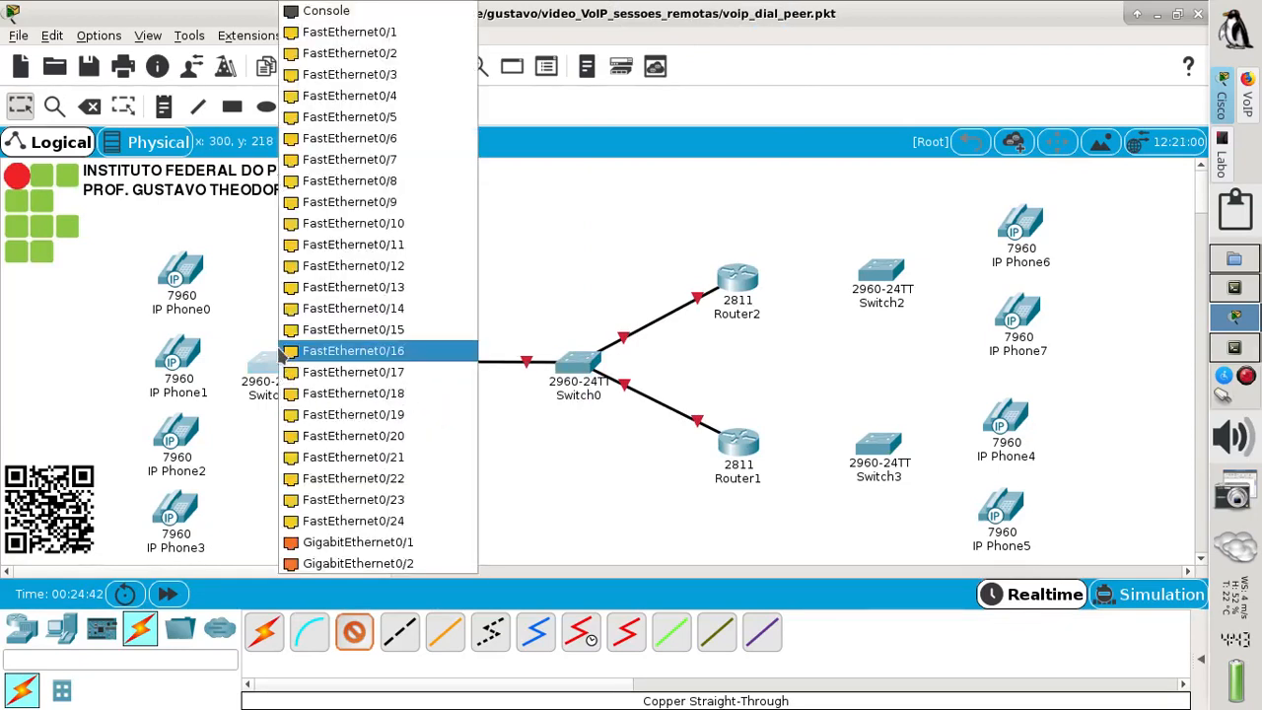
{"action": "left_click", "coordinate": [325, 39]}
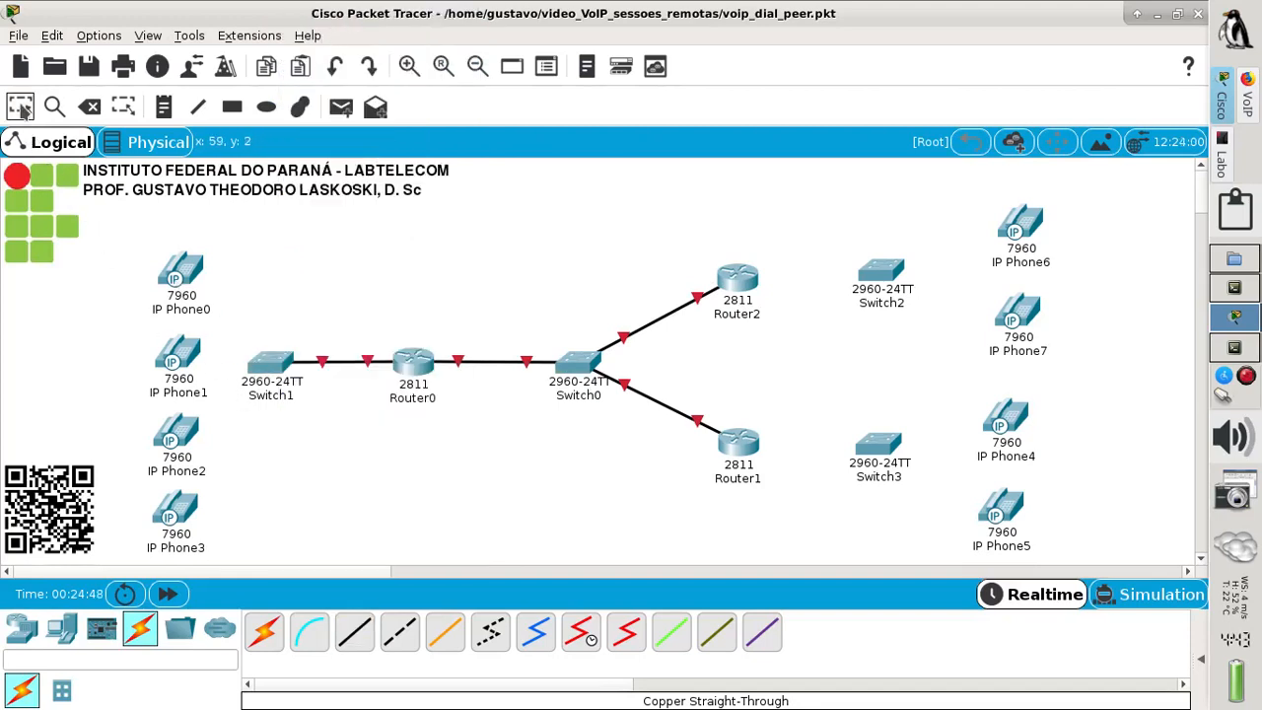
Shift IP Phones 0 to 3 slightly left, away from Switch1, and spread them out vertically in an even column.
{"action": "left_click_drag", "start_coordinate": [188, 274], "coordinate": [172, 245]}
{"action": "left_click_drag", "start_coordinate": [181, 363], "coordinate": [168, 345]}
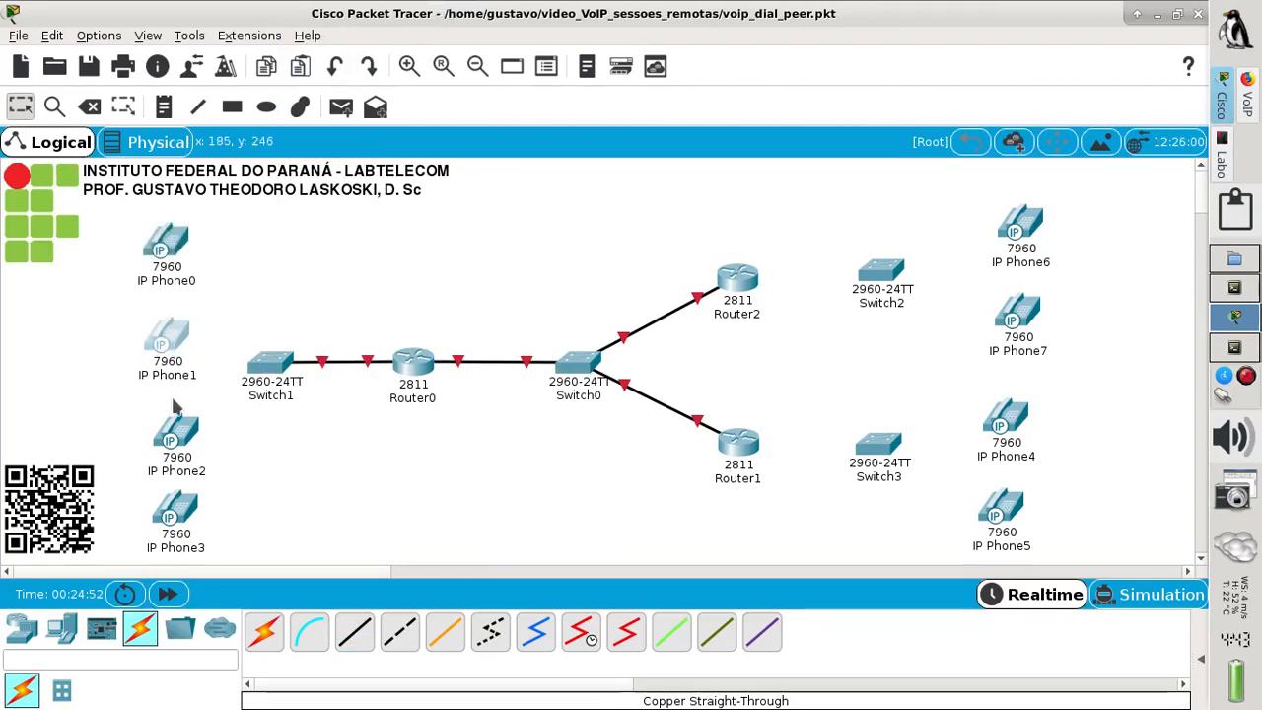
{"action": "left_click_drag", "start_coordinate": [170, 434], "coordinate": [156, 431]}
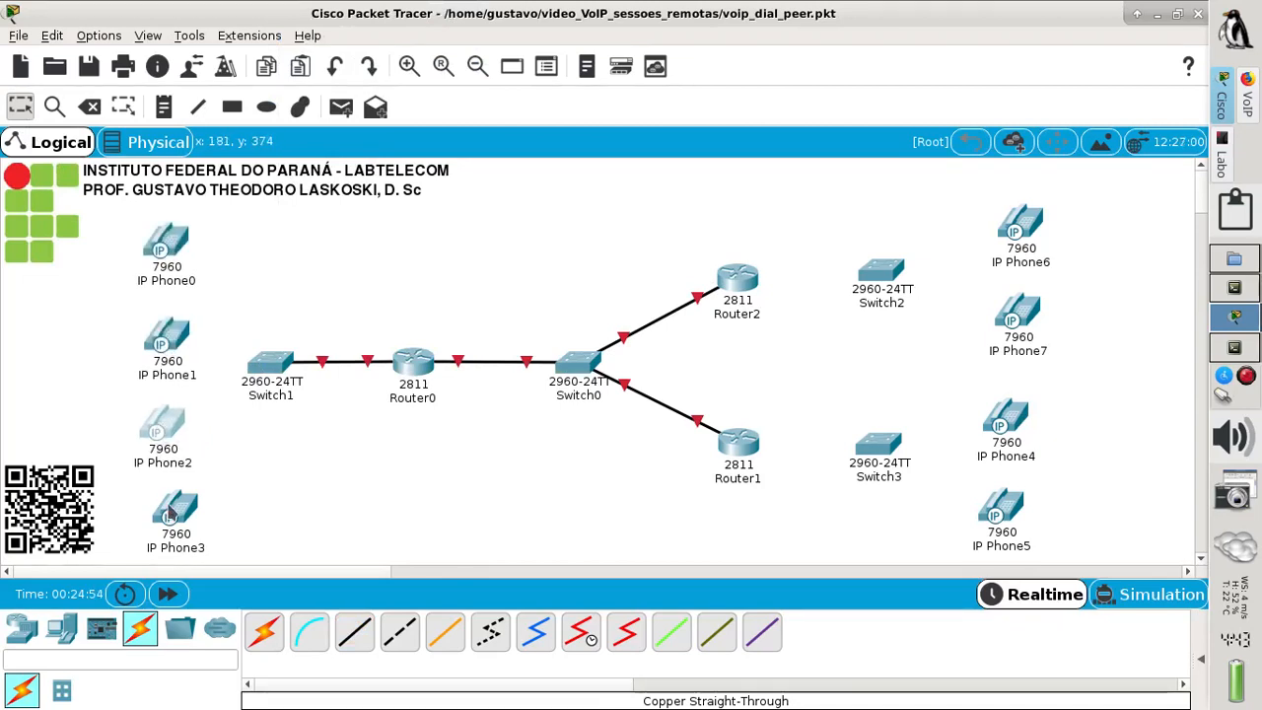
{"action": "left_click_drag", "start_coordinate": [170, 512], "coordinate": [153, 513]}
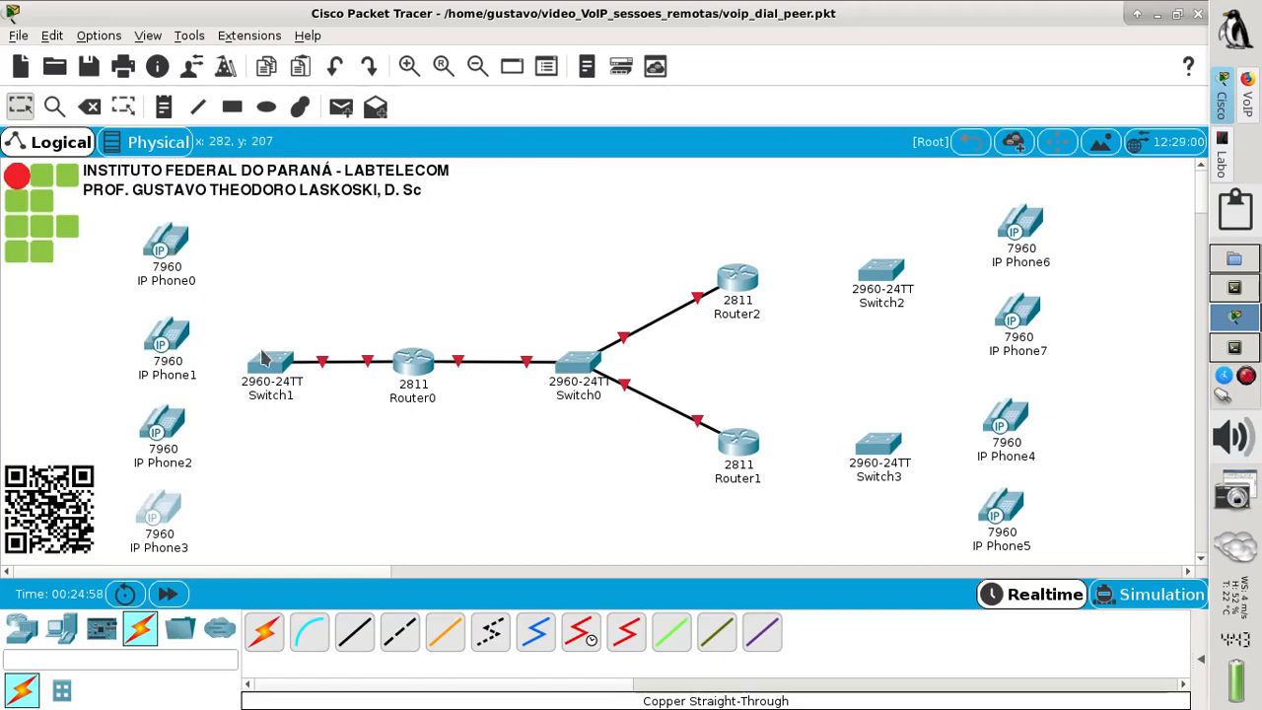
Connect Router2 FastEthernet0/0 to Switch2 FastEthernet0/1 with a copper straight-through cable.
{"action": "mouse_move", "coordinate": [262, 363]}
{"action": "left_click", "coordinate": [355, 636]}
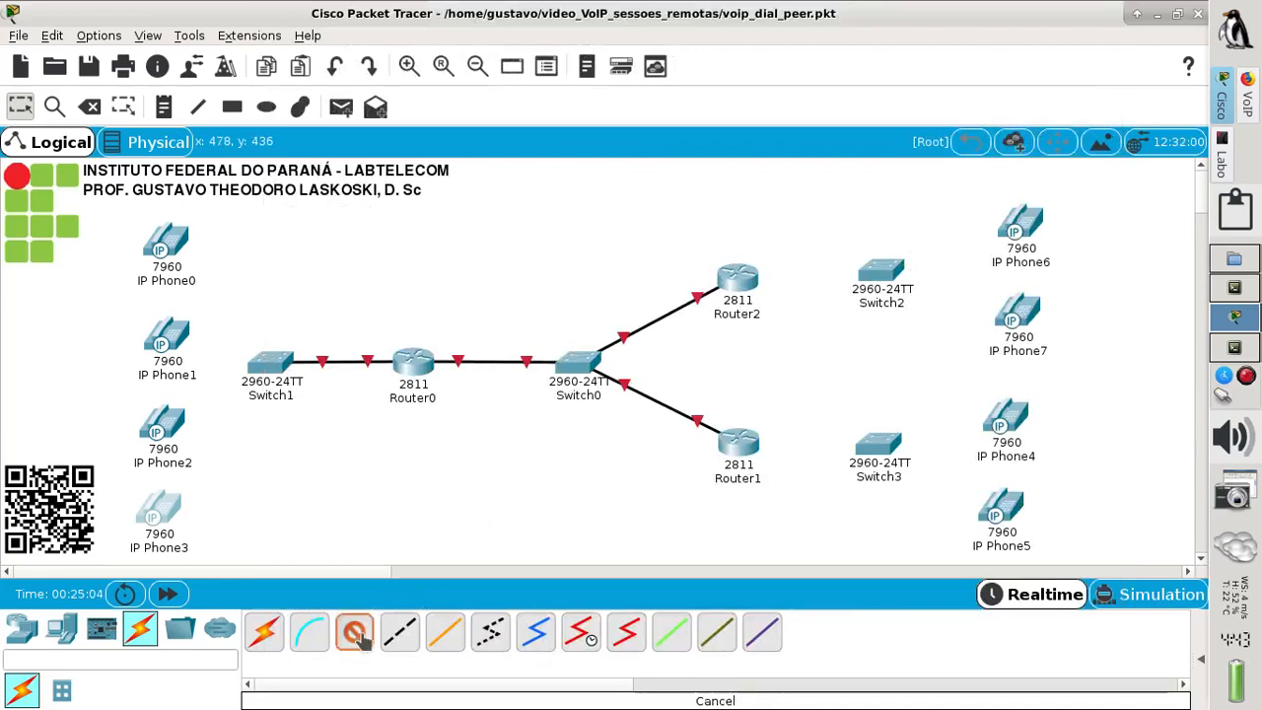
{"action": "left_click", "coordinate": [746, 283]}
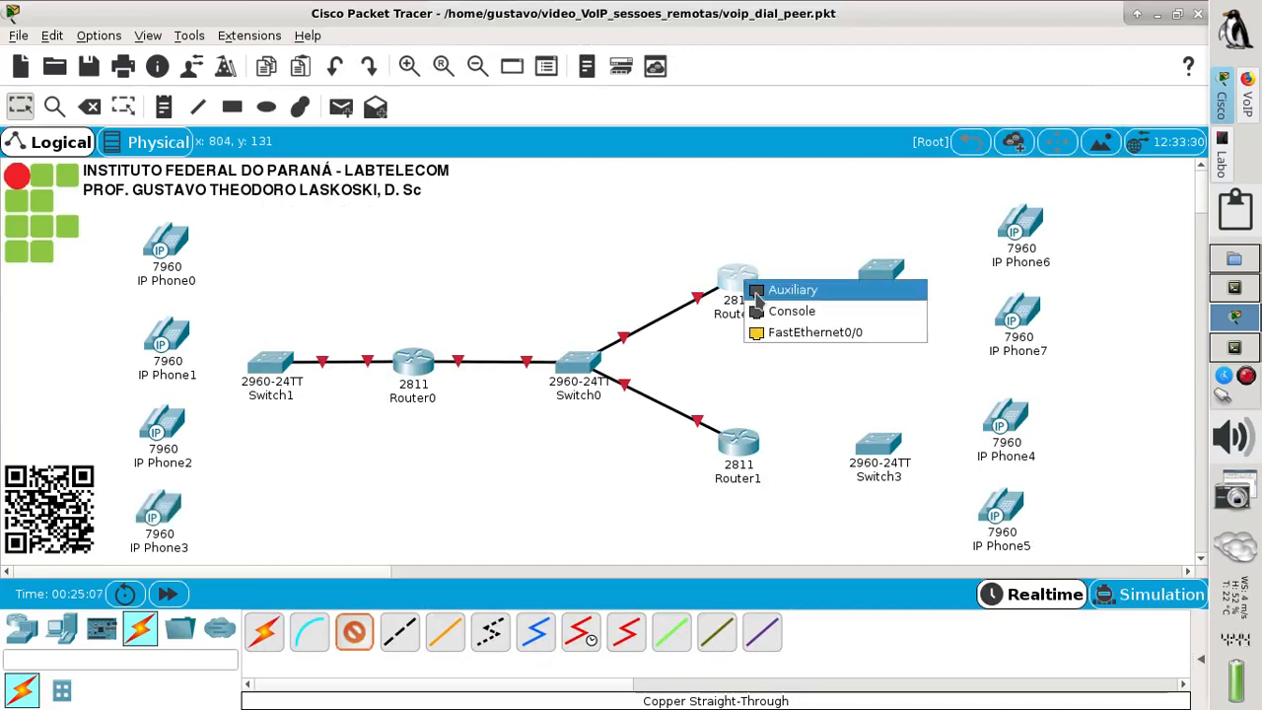
{"action": "left_click", "coordinate": [815, 333]}
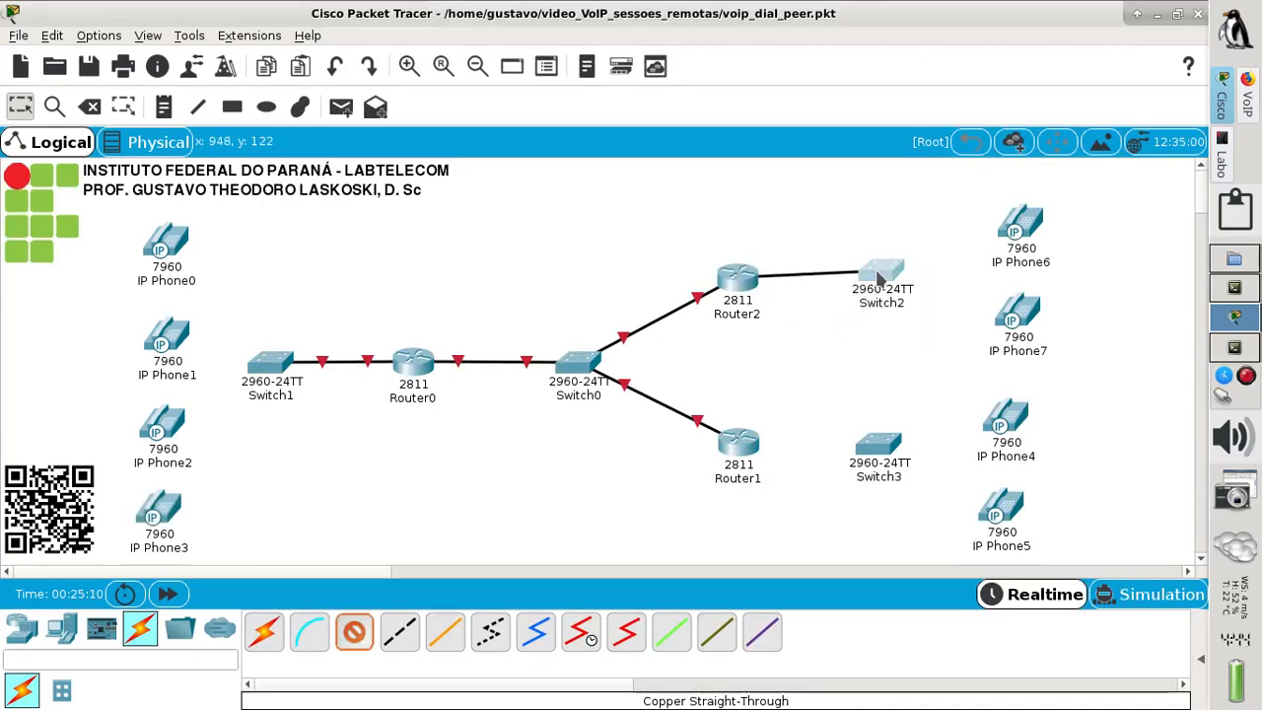
{"action": "left_click", "coordinate": [877, 279]}
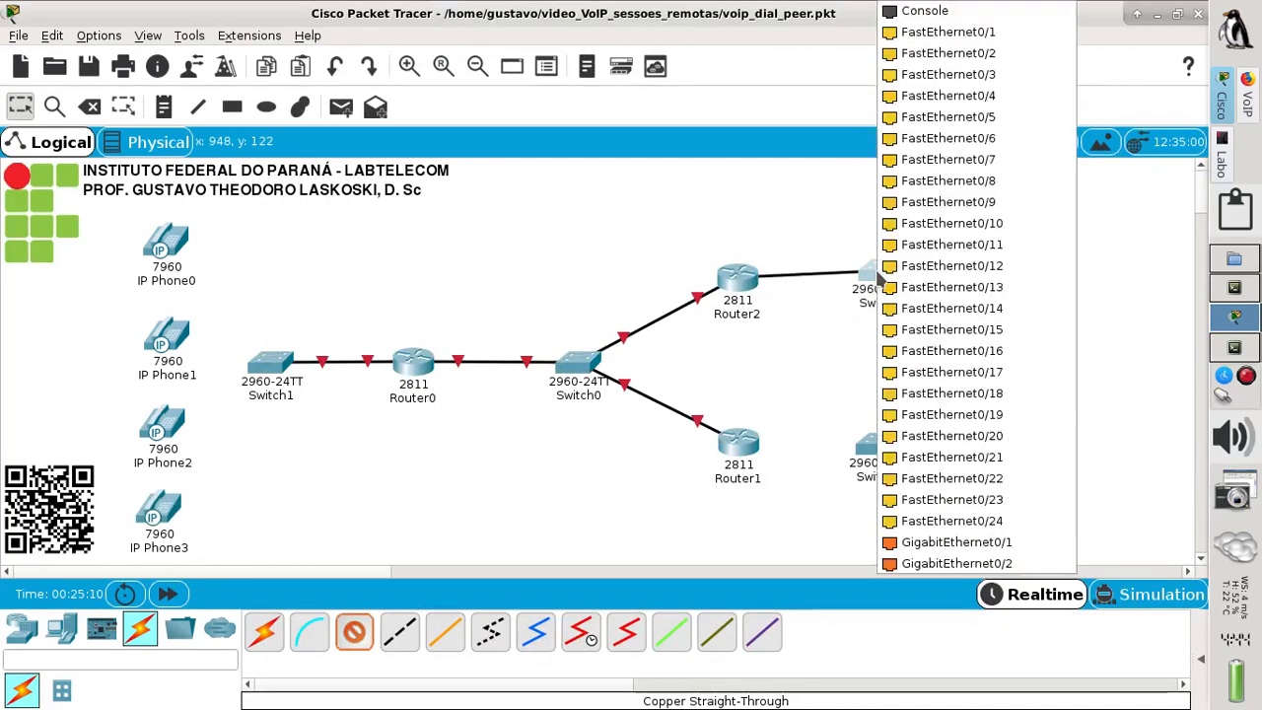
{"action": "left_click", "coordinate": [1004, 40]}
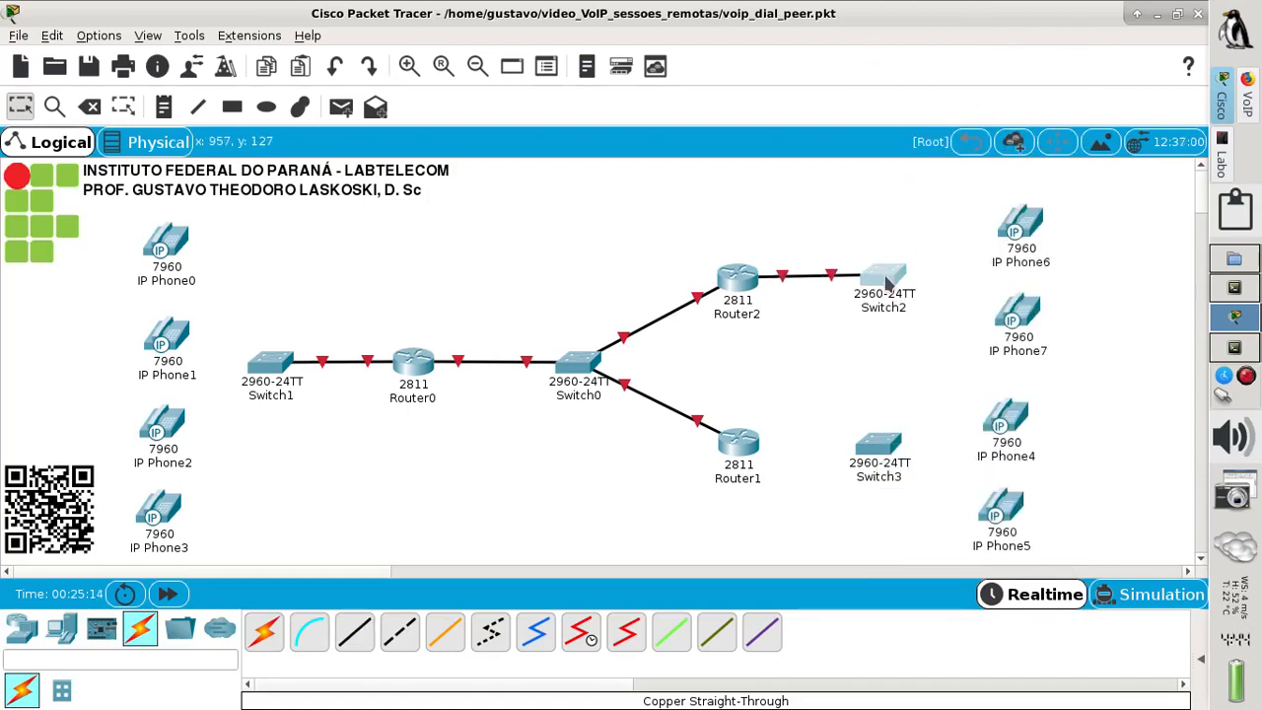
Connect Router1 FastEthernet0/0 to Switch3 FastEthernet0/1 with a copper straight-through cable.
{"action": "left_click", "coordinate": [356, 631]}
{"action": "left_click", "coordinate": [742, 441]}
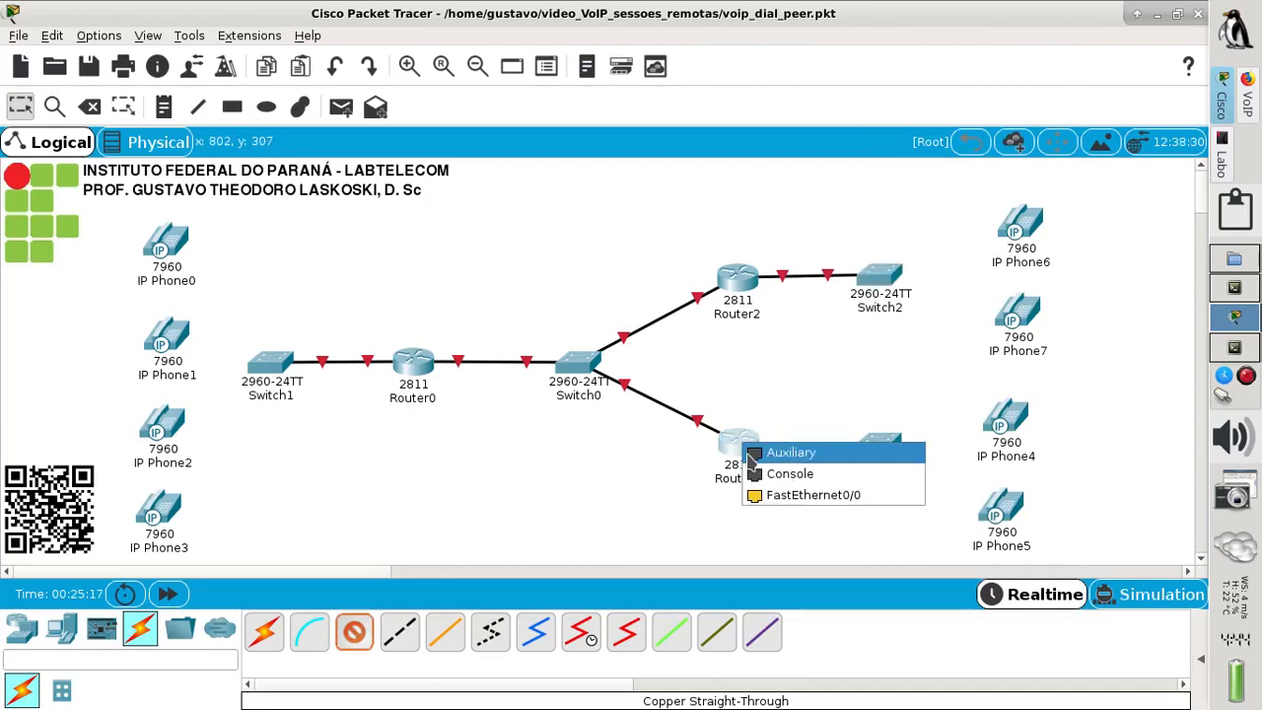
{"action": "left_click", "coordinate": [794, 500]}
{"action": "left_click", "coordinate": [873, 459]}
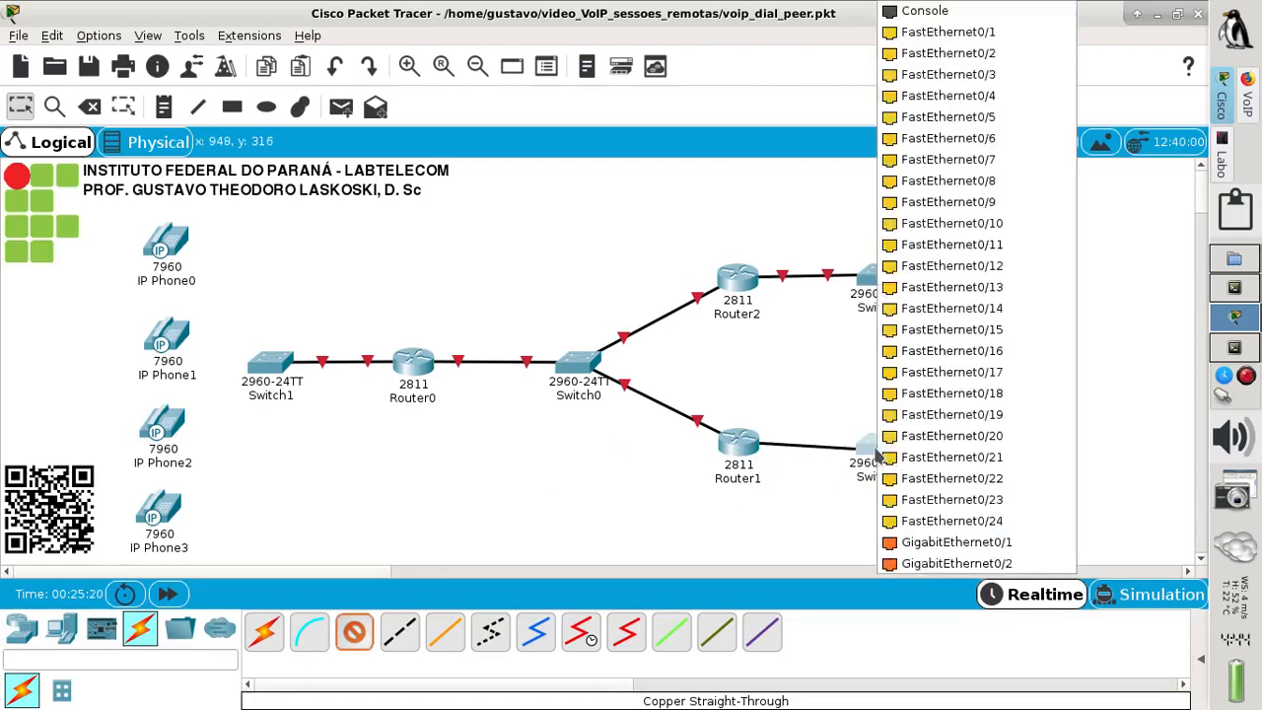
{"action": "left_click", "coordinate": [988, 37]}
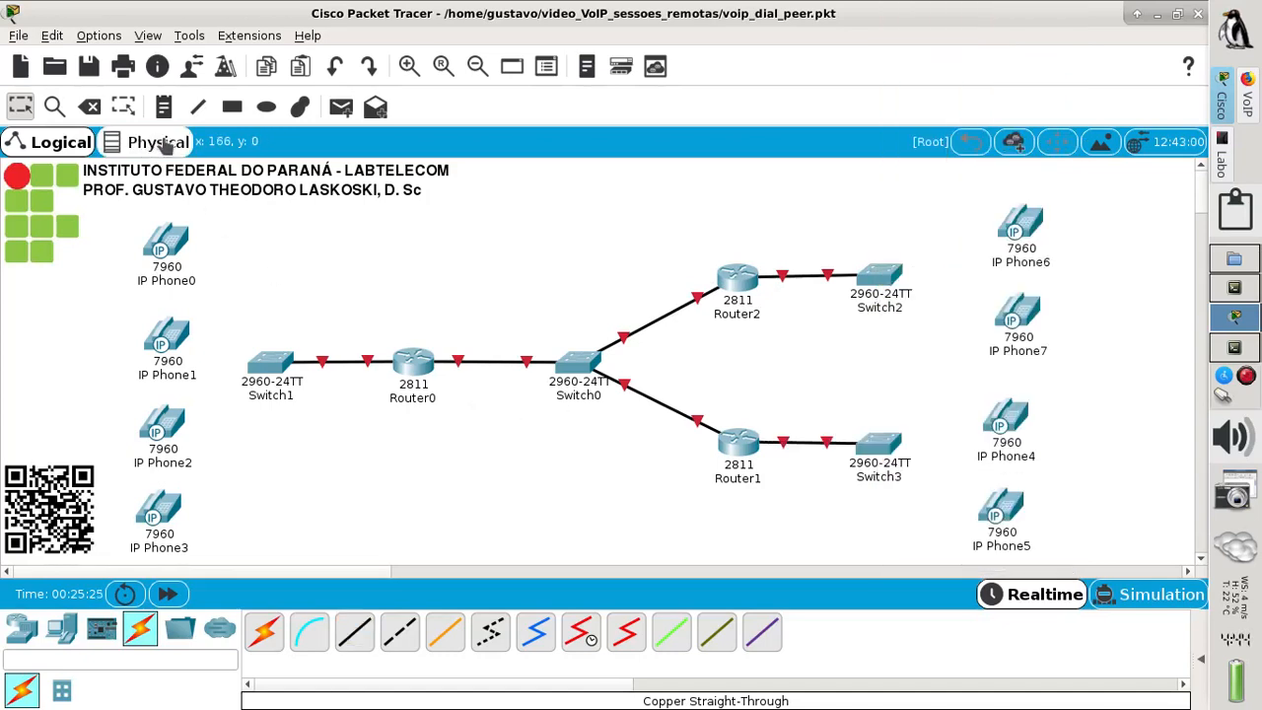
Add the note 200.100.50.1/29 above the Router0–Switch0 link and shift it slightly toward Router0.
{"action": "left_click", "coordinate": [164, 106]}
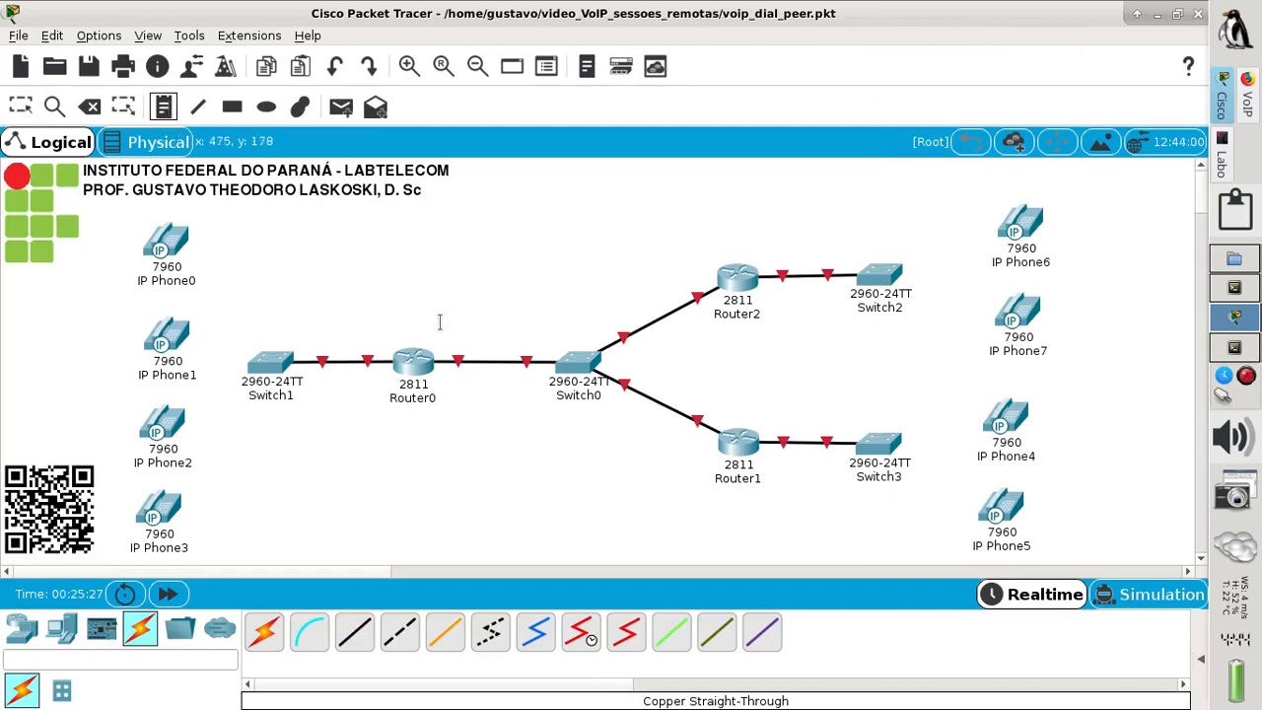
{"action": "left_click", "coordinate": [437, 328]}
{"action": "type", "text": "200.100.50.1/29"}
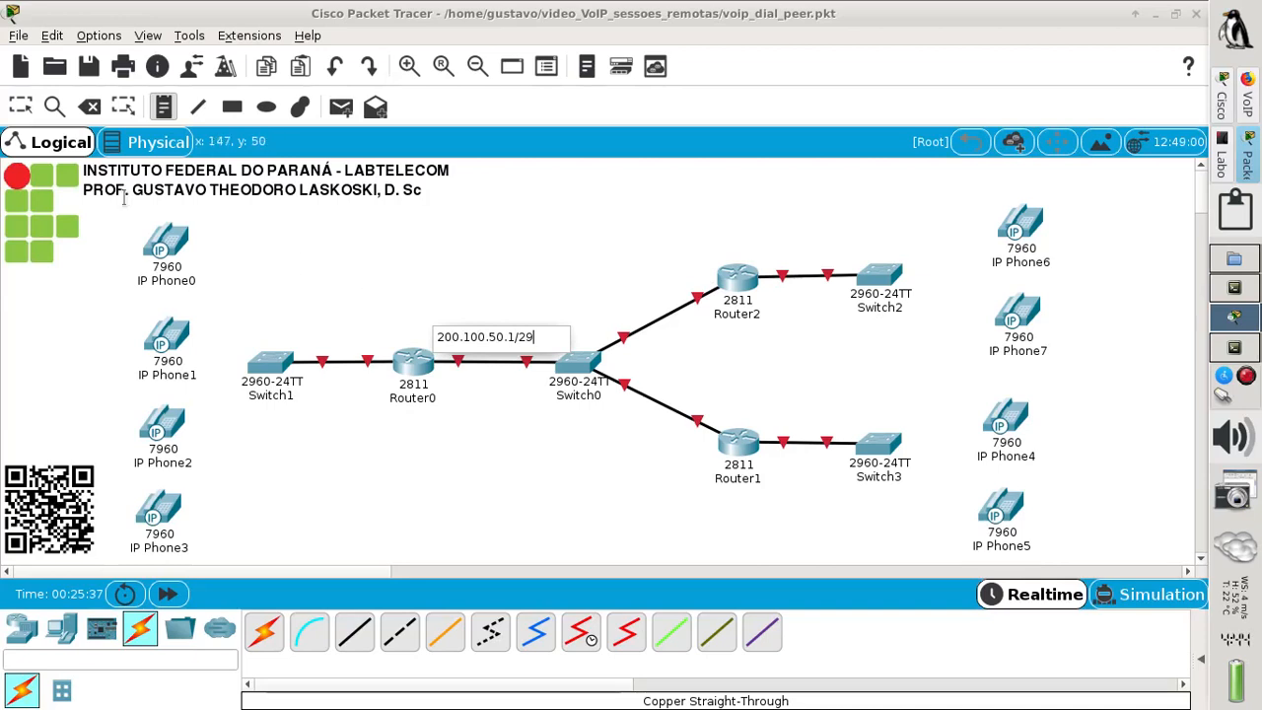
{"action": "left_click", "coordinate": [21, 107]}
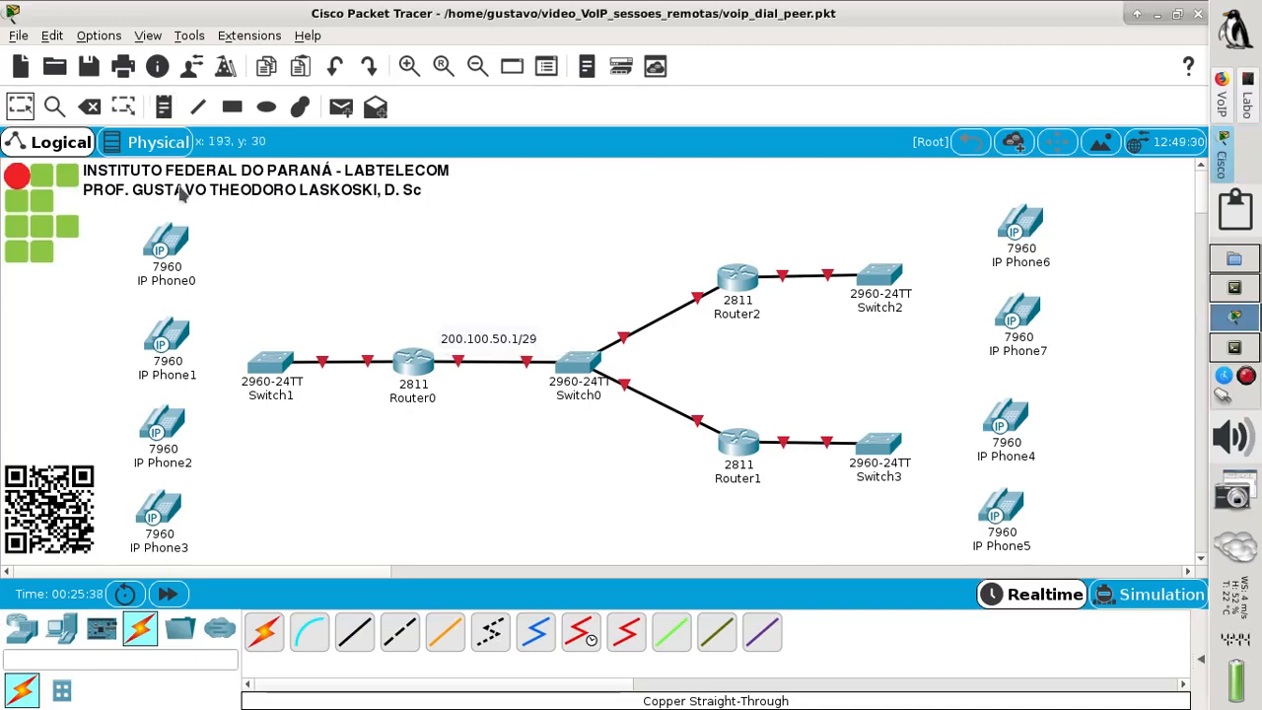
{"action": "left_click", "coordinate": [471, 346]}
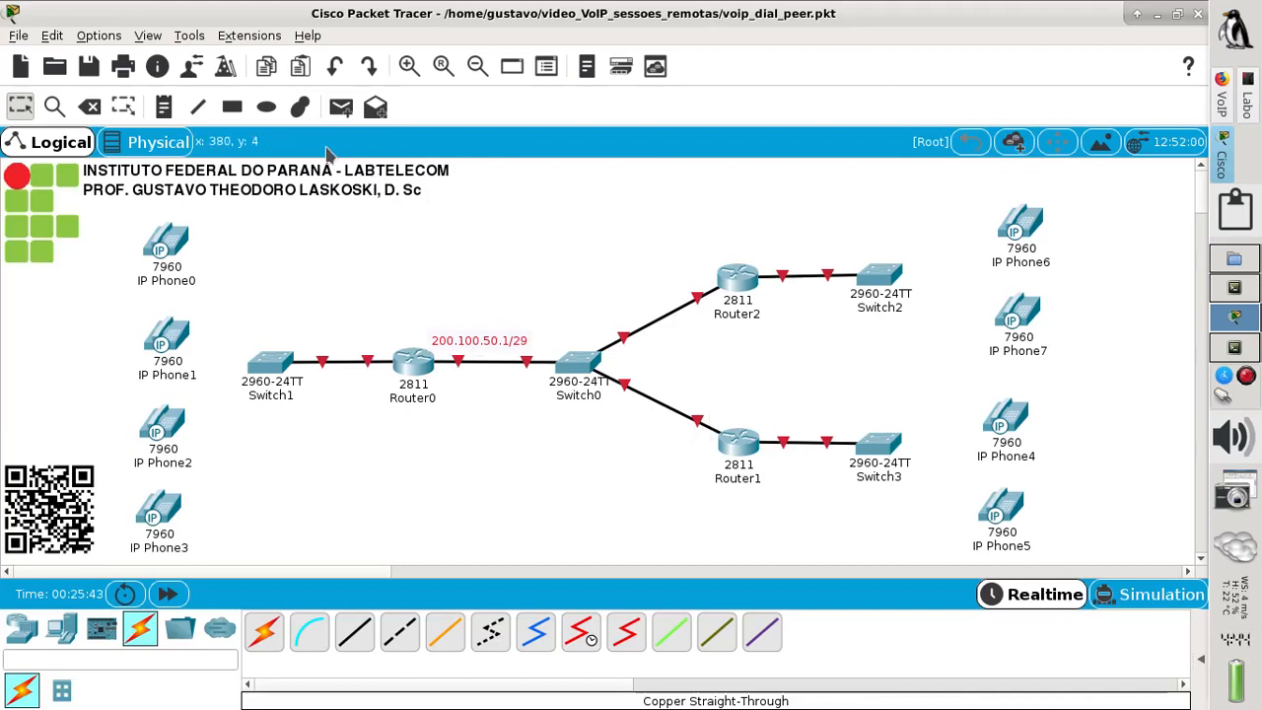
Add the note 200.100.50.2/29 beside Router1, below its link to Switch0, and nudge it clear of the router.
{"action": "left_click", "coordinate": [164, 107]}
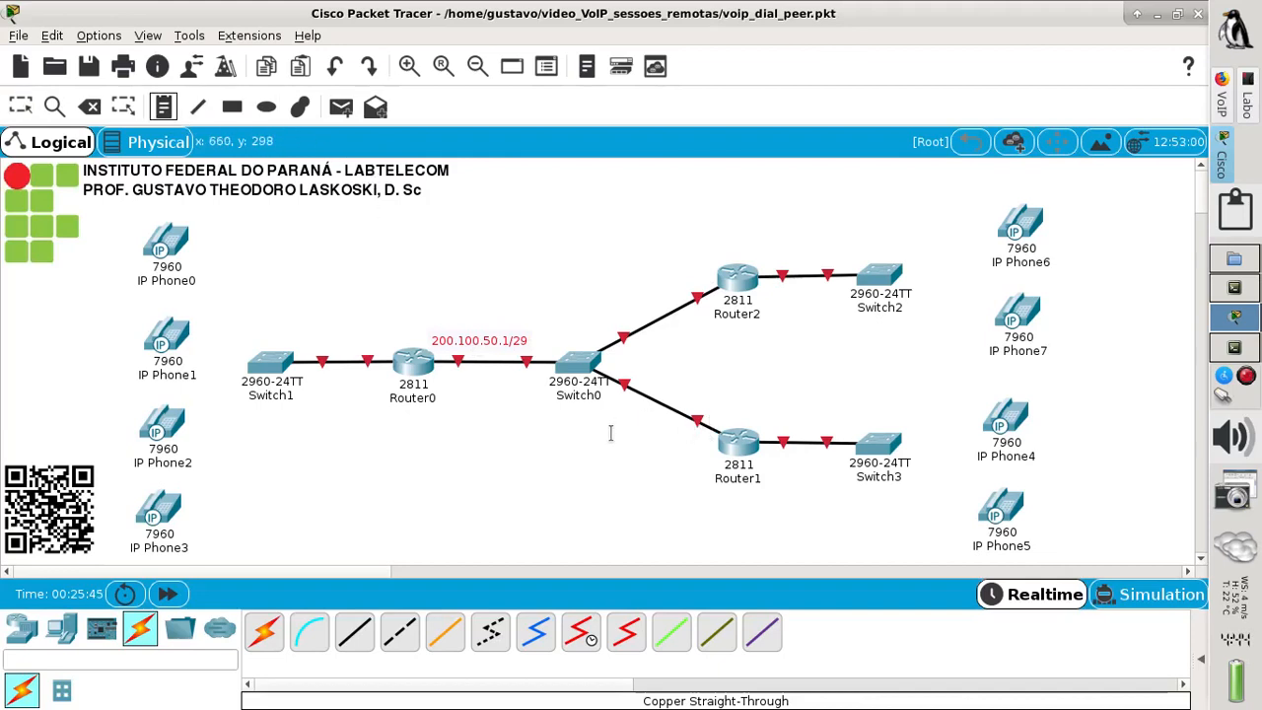
{"action": "left_click", "coordinate": [609, 434]}
{"action": "type", "text": "200.100.50.2/"}
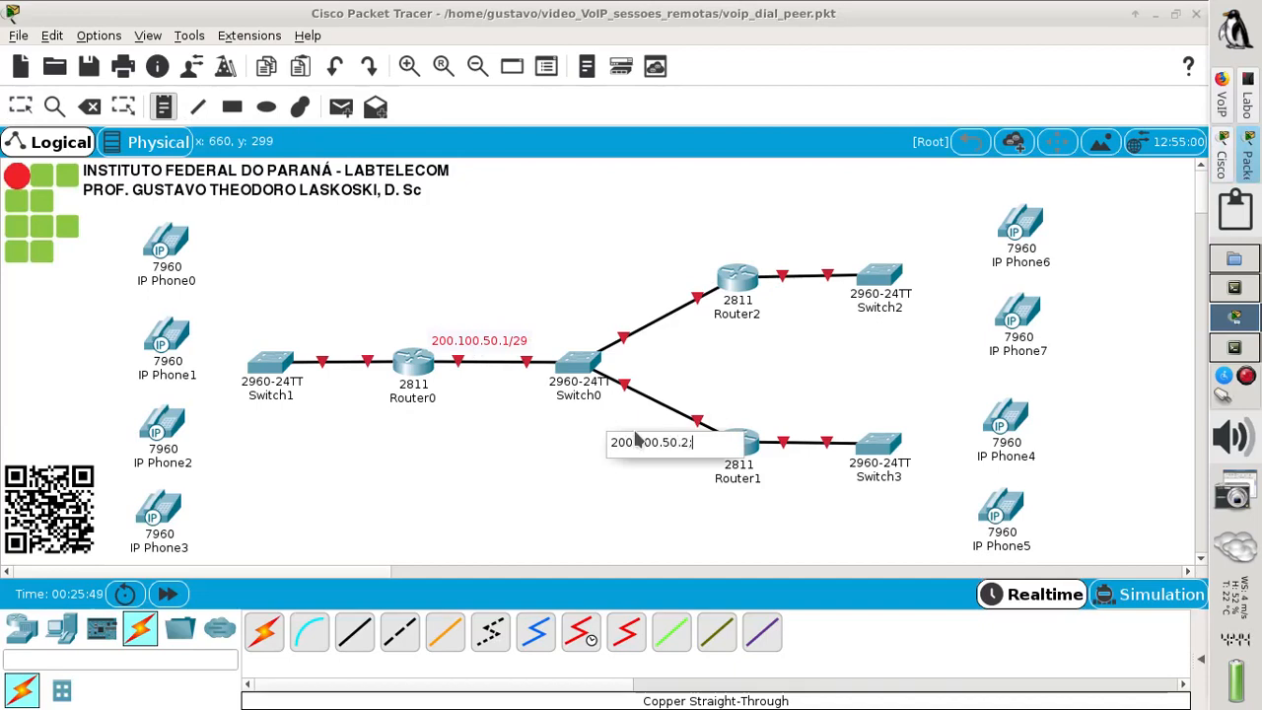
{"action": "type", "text": "20"}
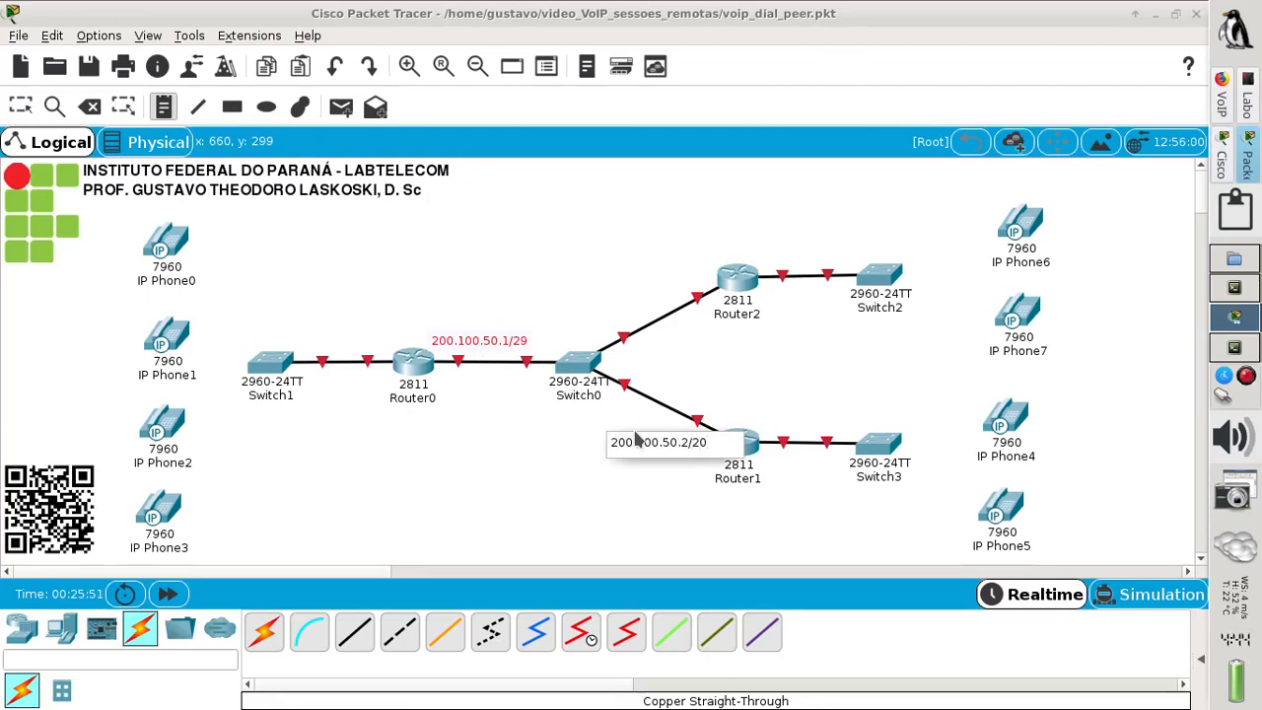
{"action": "left_click", "coordinate": [20, 107]}
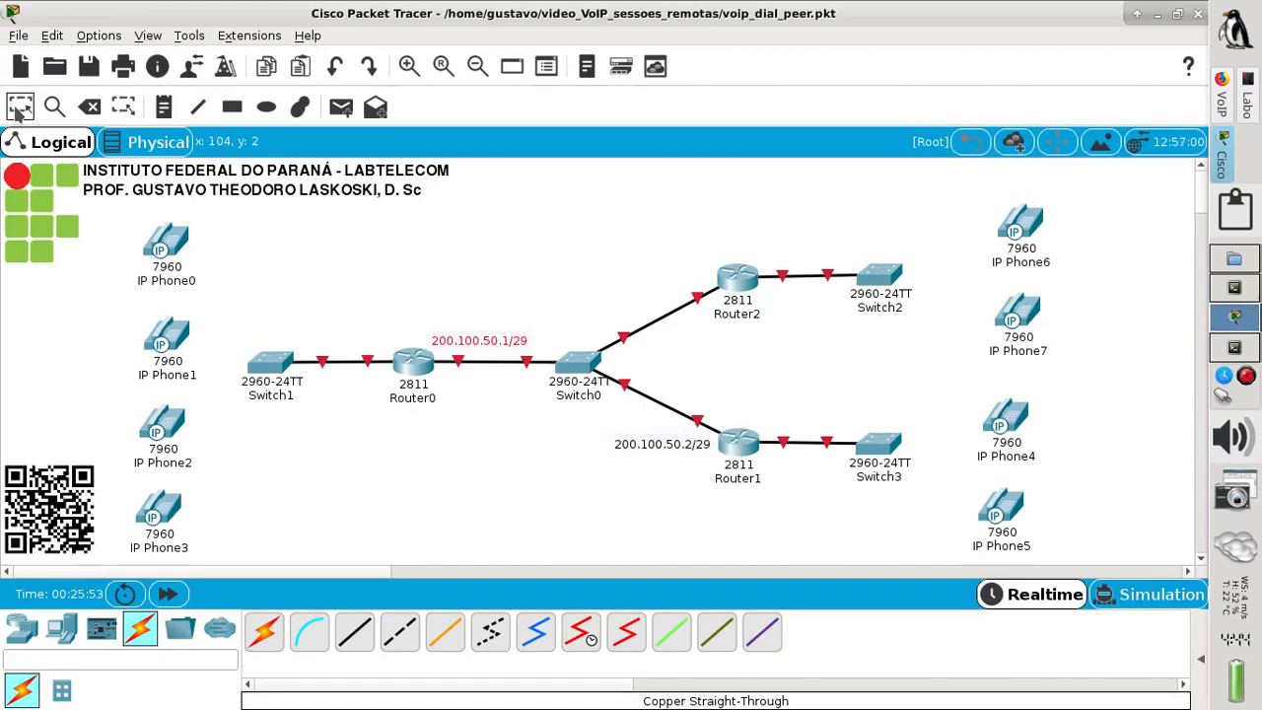
{"action": "left_click_drag", "start_coordinate": [684, 451], "coordinate": [678, 446]}
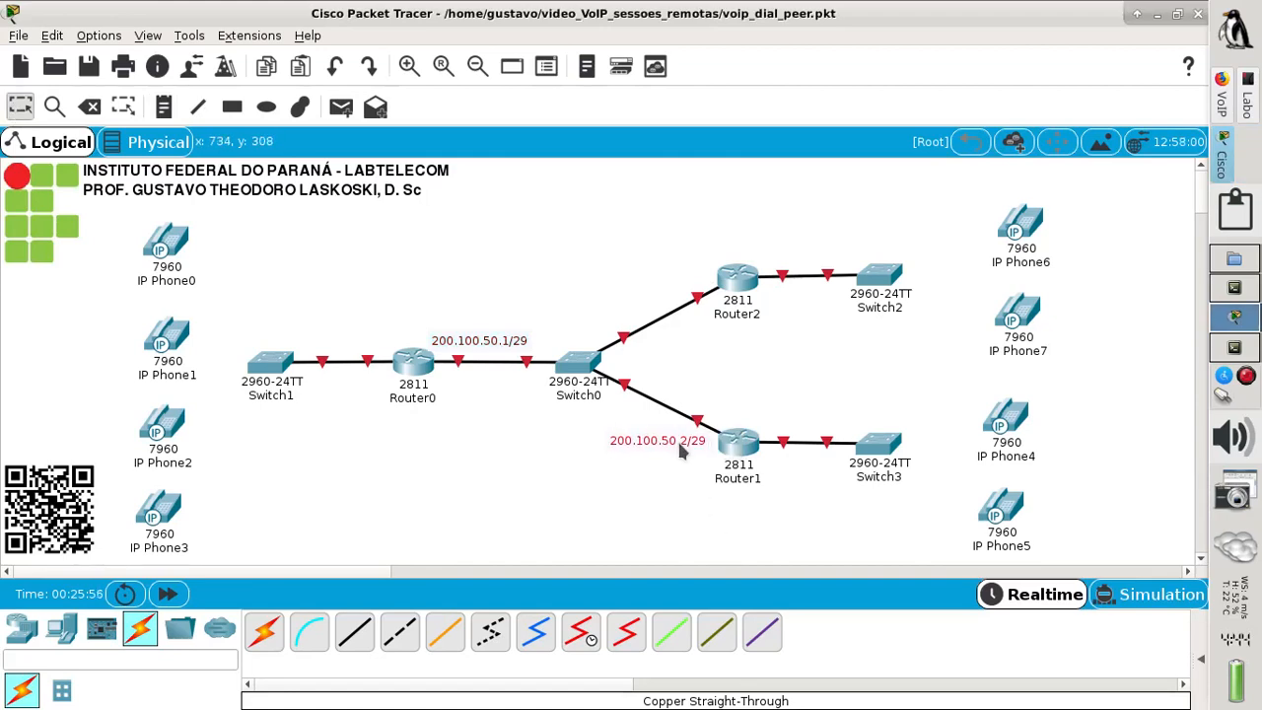
Add the note 200.100.50.3/29 above the Router2–Switch0 link and nudge it slightly closer to Router2.
{"action": "left_click", "coordinate": [166, 108]}
{"action": "left_click", "coordinate": [590, 275]}
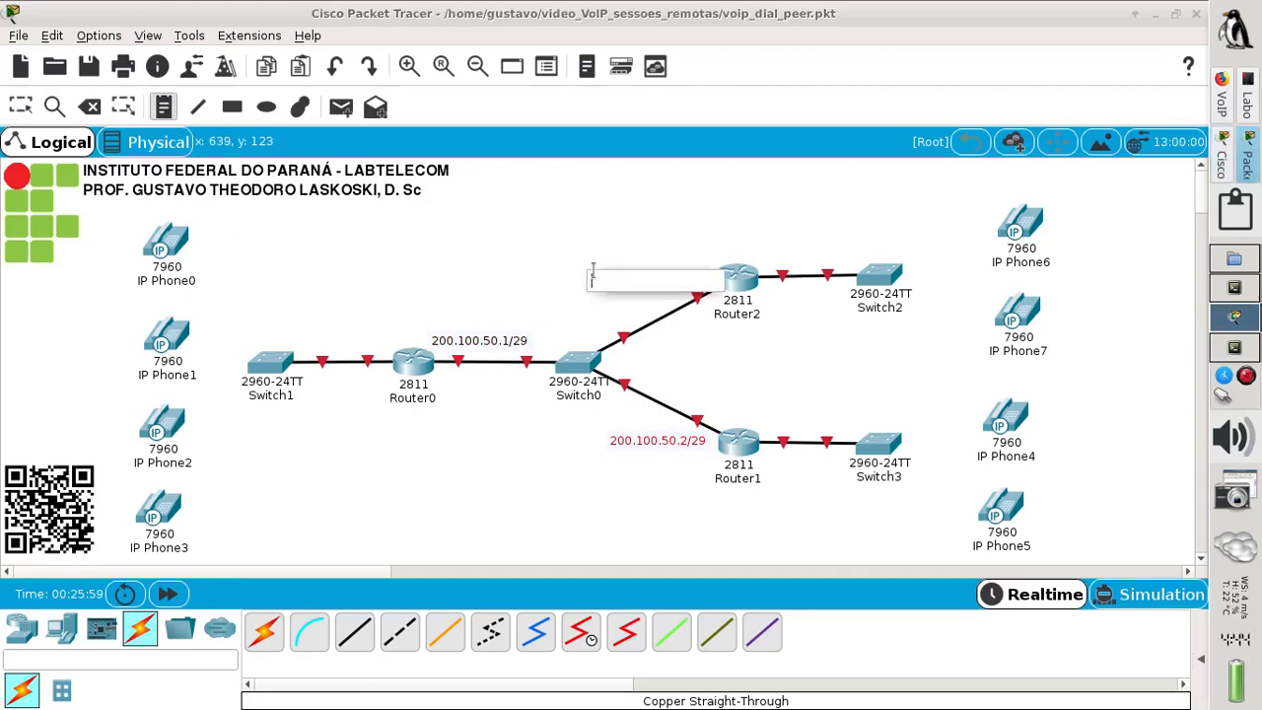
{"action": "type", "text": "200.100.50.3"}
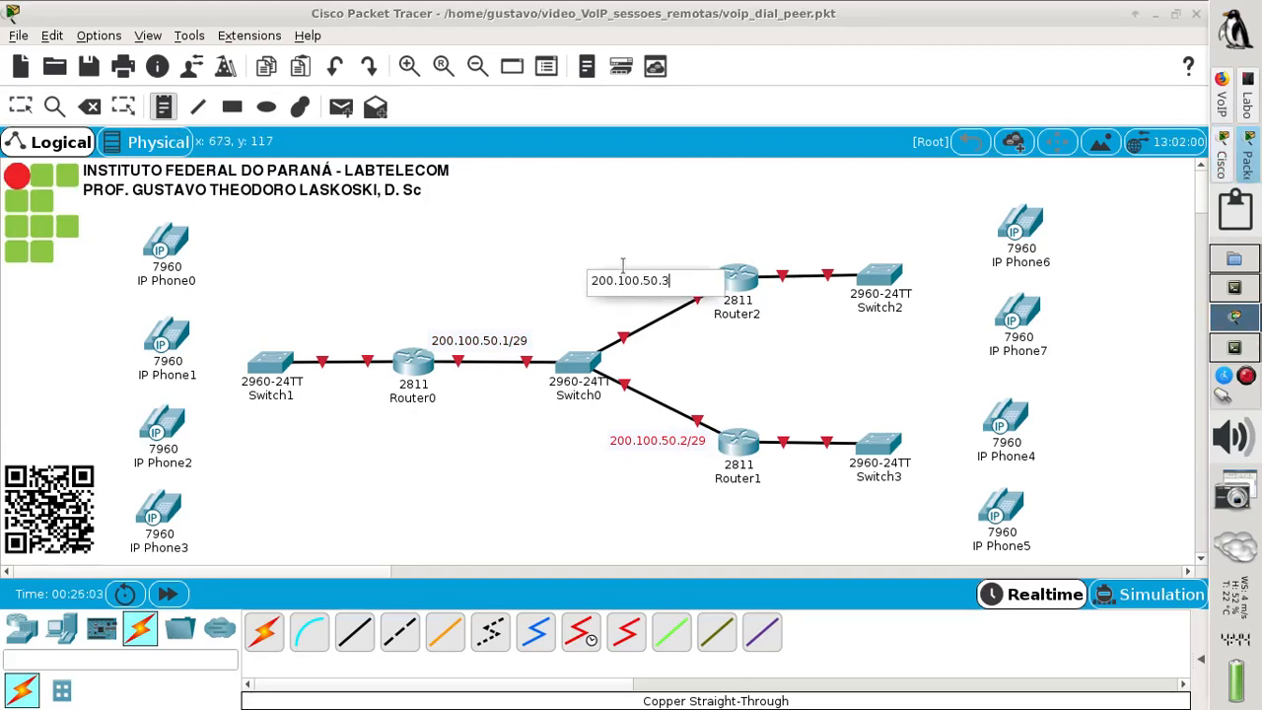
{"action": "type", "text": "/29"}
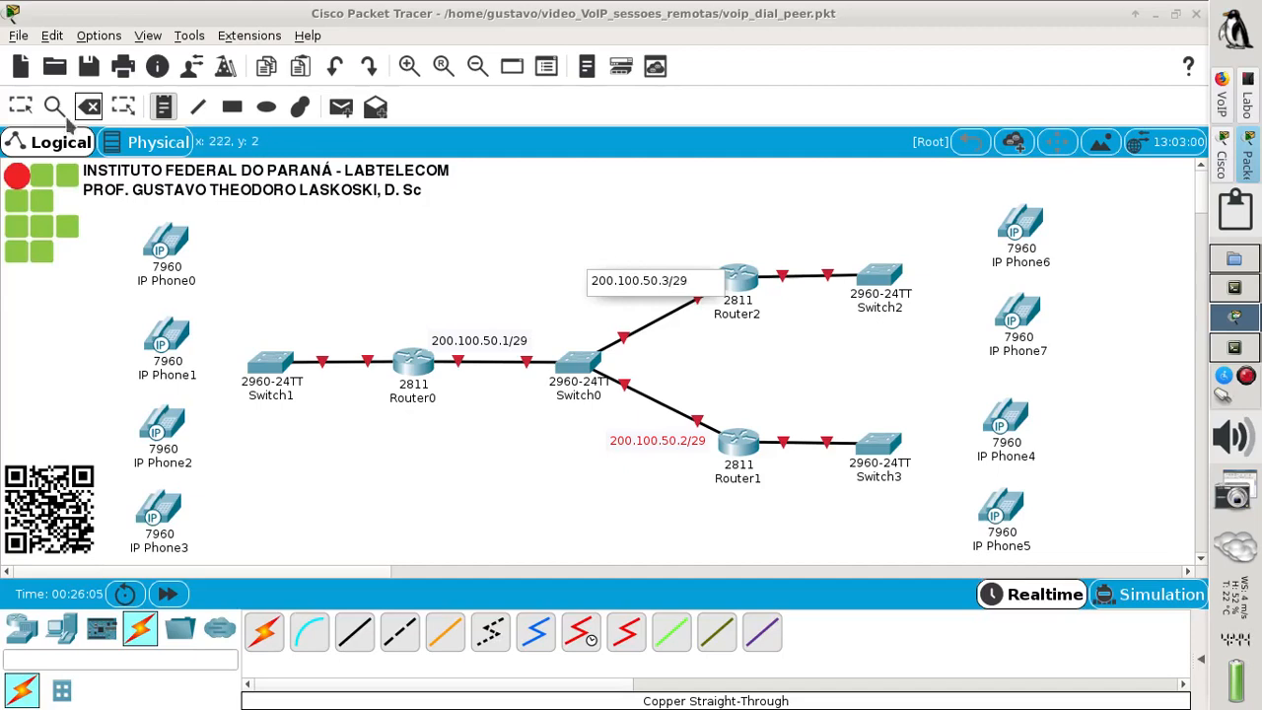
{"action": "left_click", "coordinate": [20, 107]}
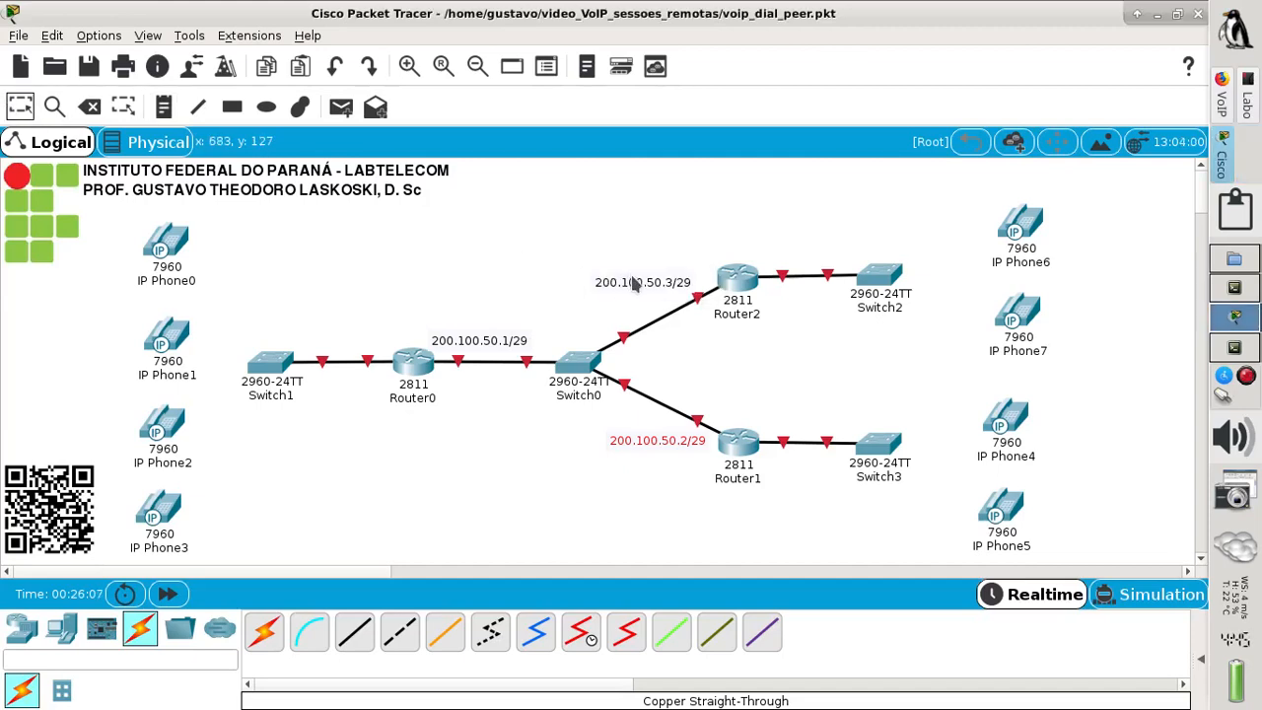
{"action": "left_click_drag", "start_coordinate": [632, 285], "coordinate": [643, 281]}
{"action": "left_click", "coordinate": [498, 278]}
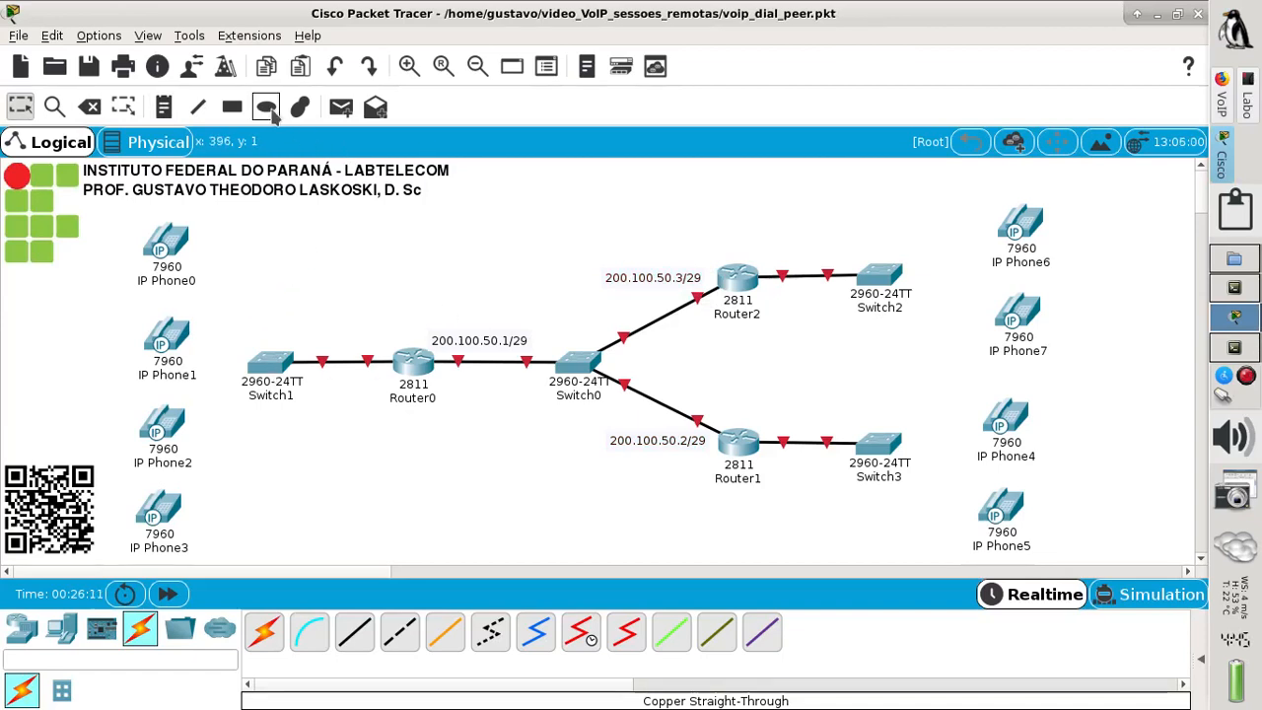
Draw a rectangle with light yellow fill behind IP Phones 0 to 3 and Switch1, with its edge at Router0.
{"action": "left_click", "coordinate": [232, 107]}
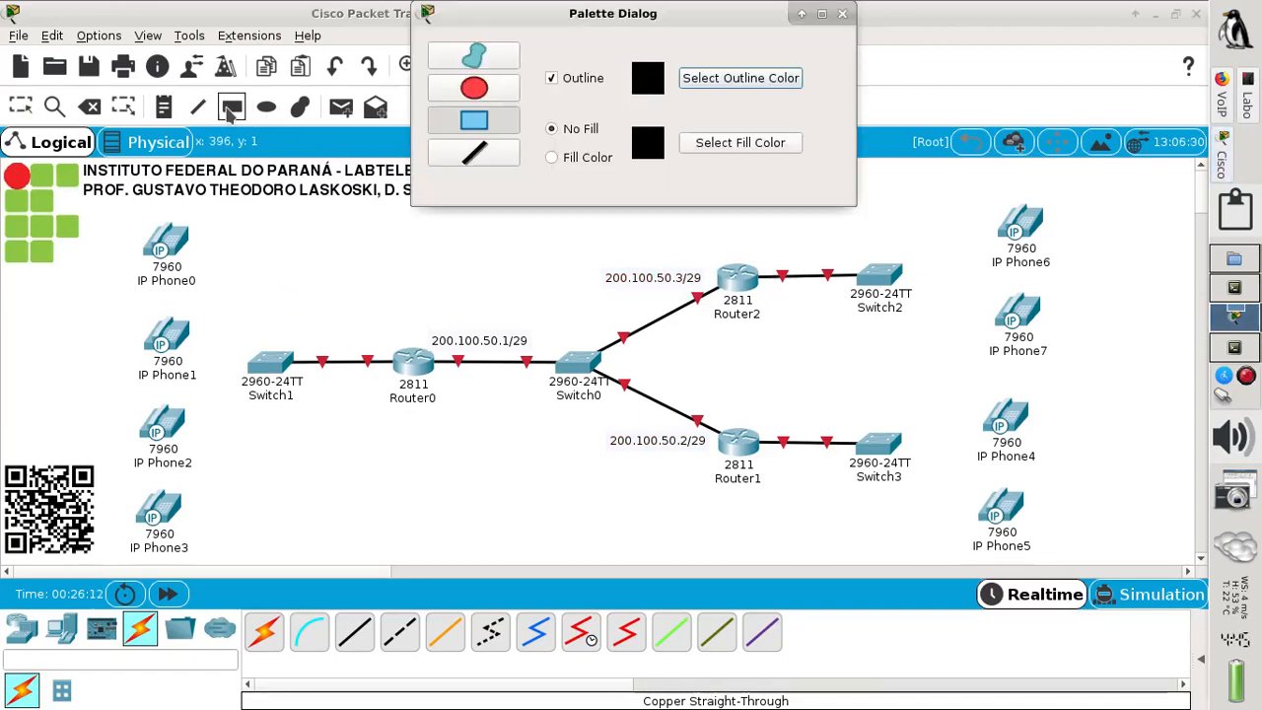
{"action": "left_click", "coordinate": [580, 158]}
{"action": "left_click", "coordinate": [717, 145]}
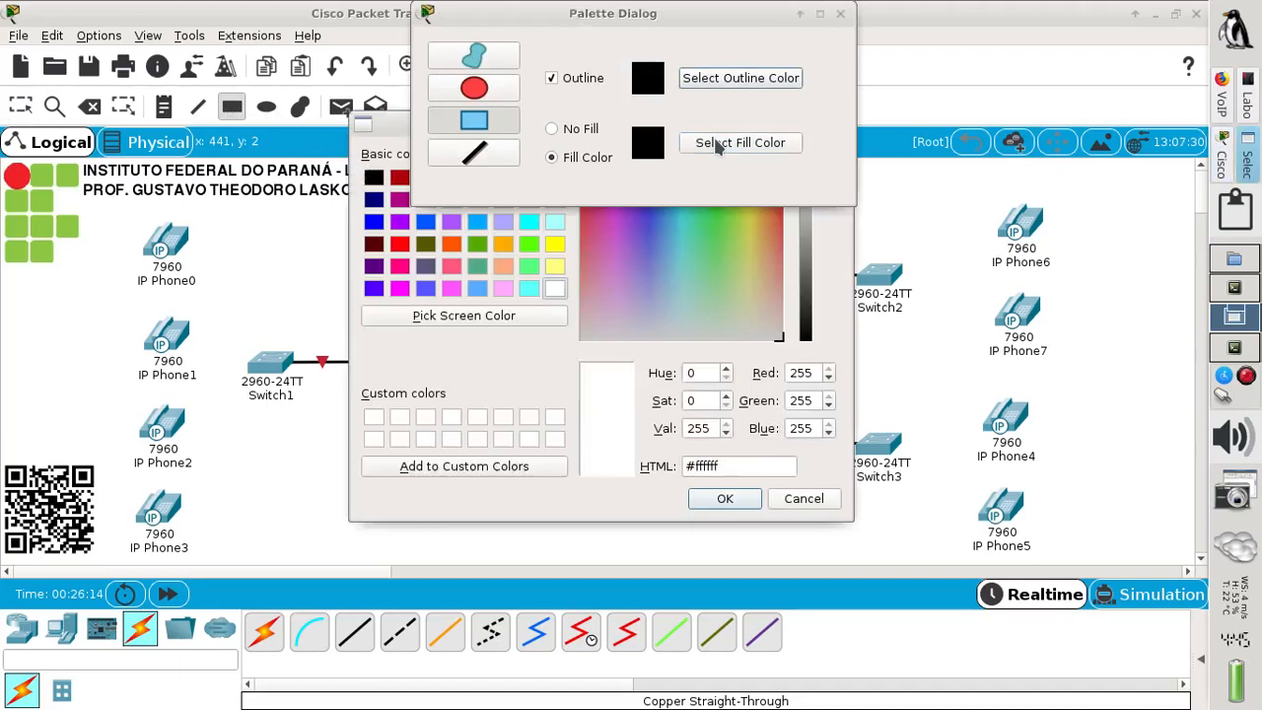
{"action": "left_click", "coordinate": [555, 267]}
{"action": "left_click", "coordinate": [723, 499]}
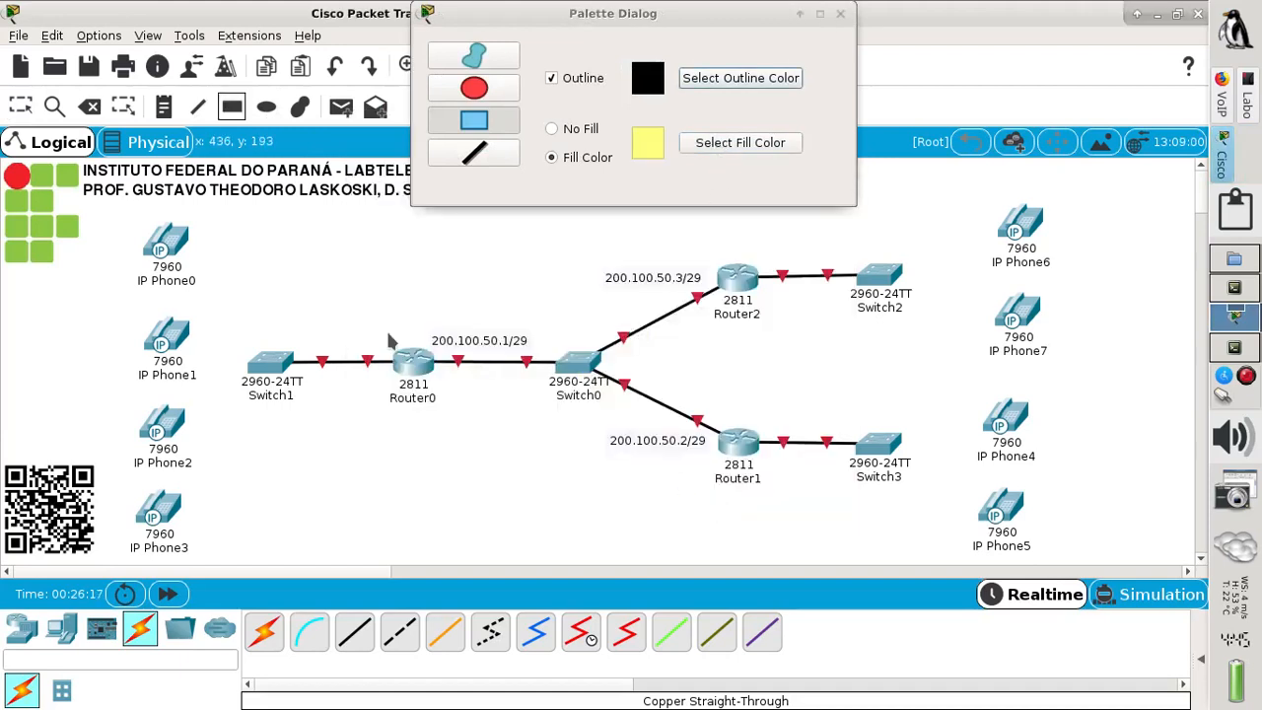
{"action": "mouse_move", "coordinate": [120, 211]}
{"action": "left_mouse_down"}
{"action": "mouse_move", "coordinate": [320, 378]}
{"action": "mouse_move", "coordinate": [412, 501]}
{"action": "mouse_move", "coordinate": [415, 565]}
{"action": "left_mouse_up"}
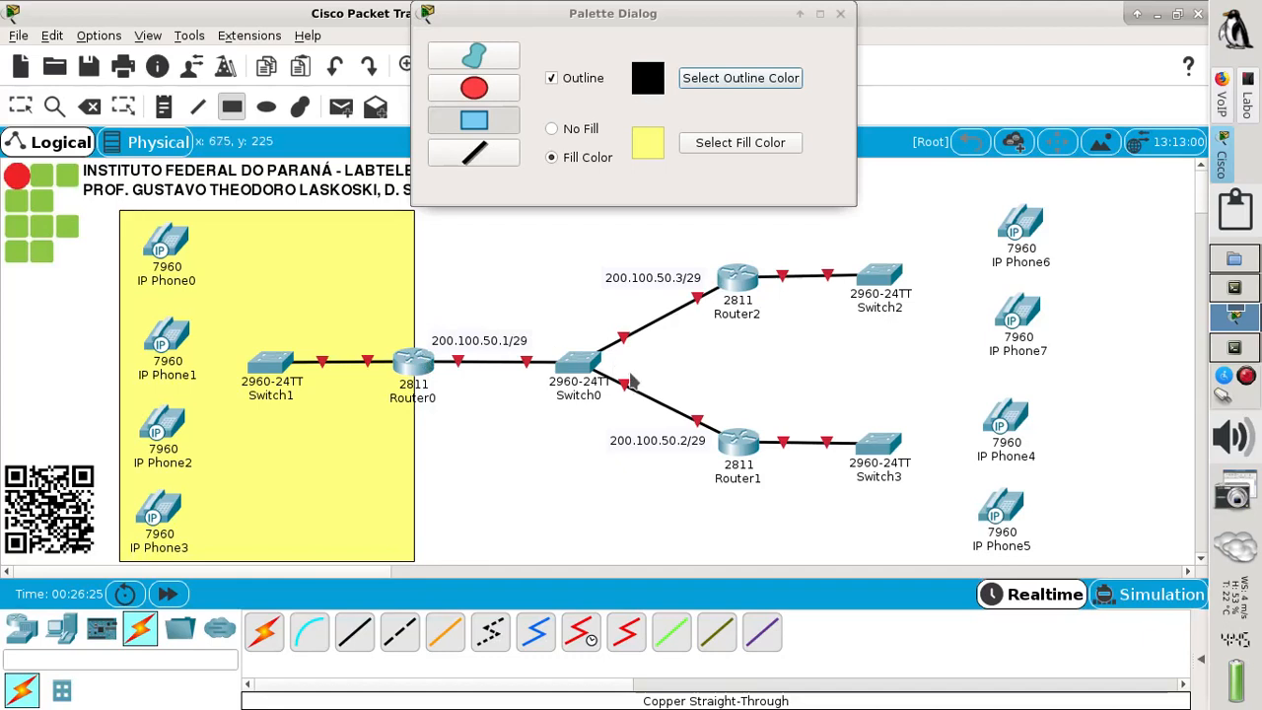
{"action": "left_click", "coordinate": [21, 107]}
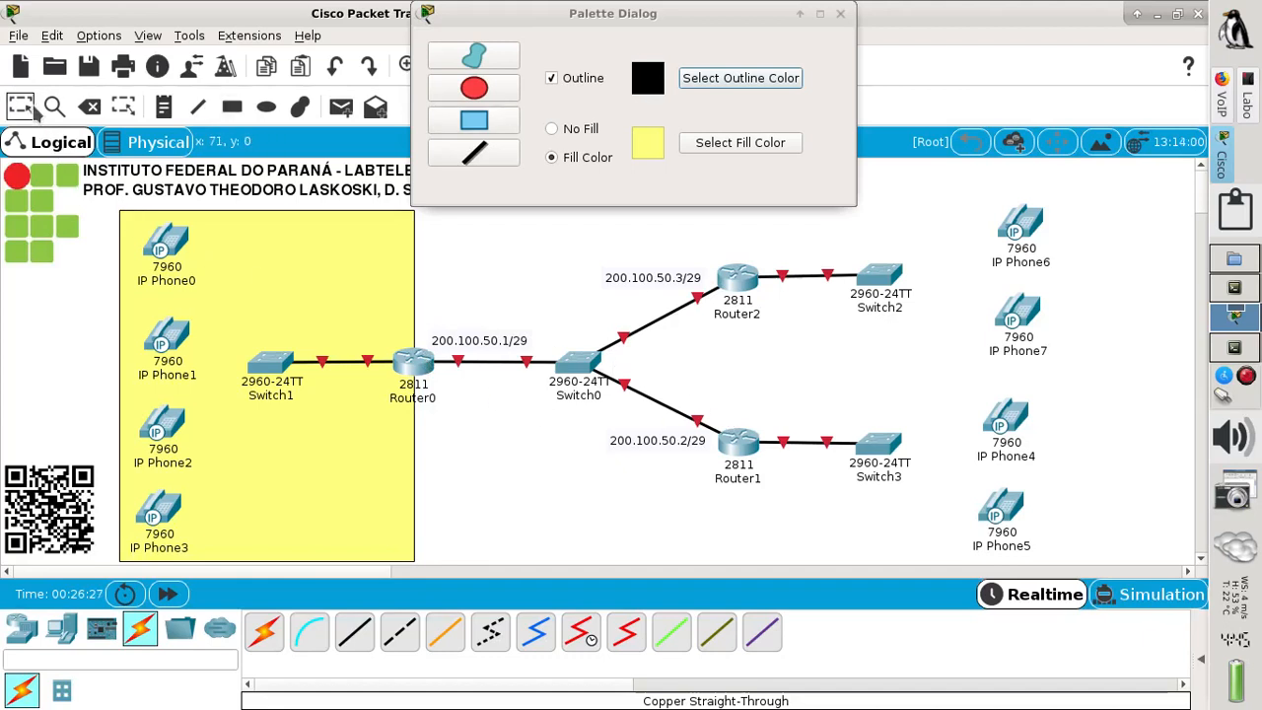
Rename Router0 as RoteaadorA and close the drawing palette.
{"action": "left_click", "coordinate": [426, 398]}
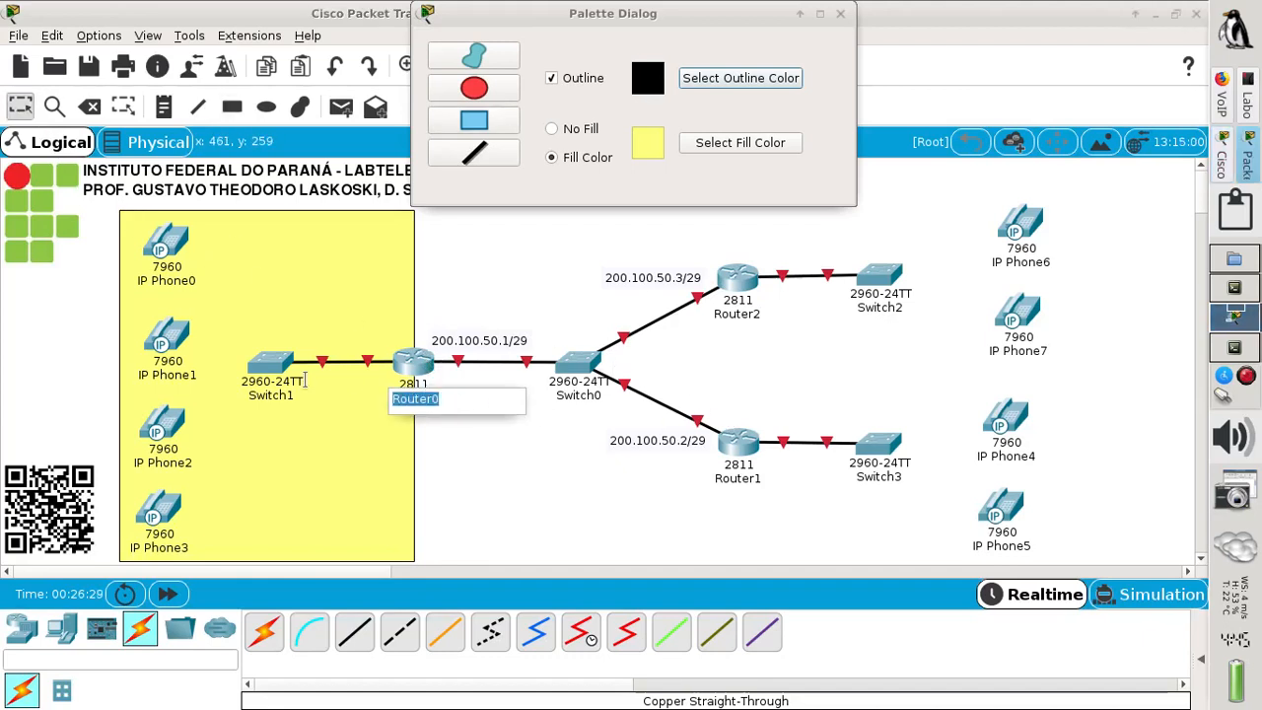
{"action": "type", "text": "ROt"}
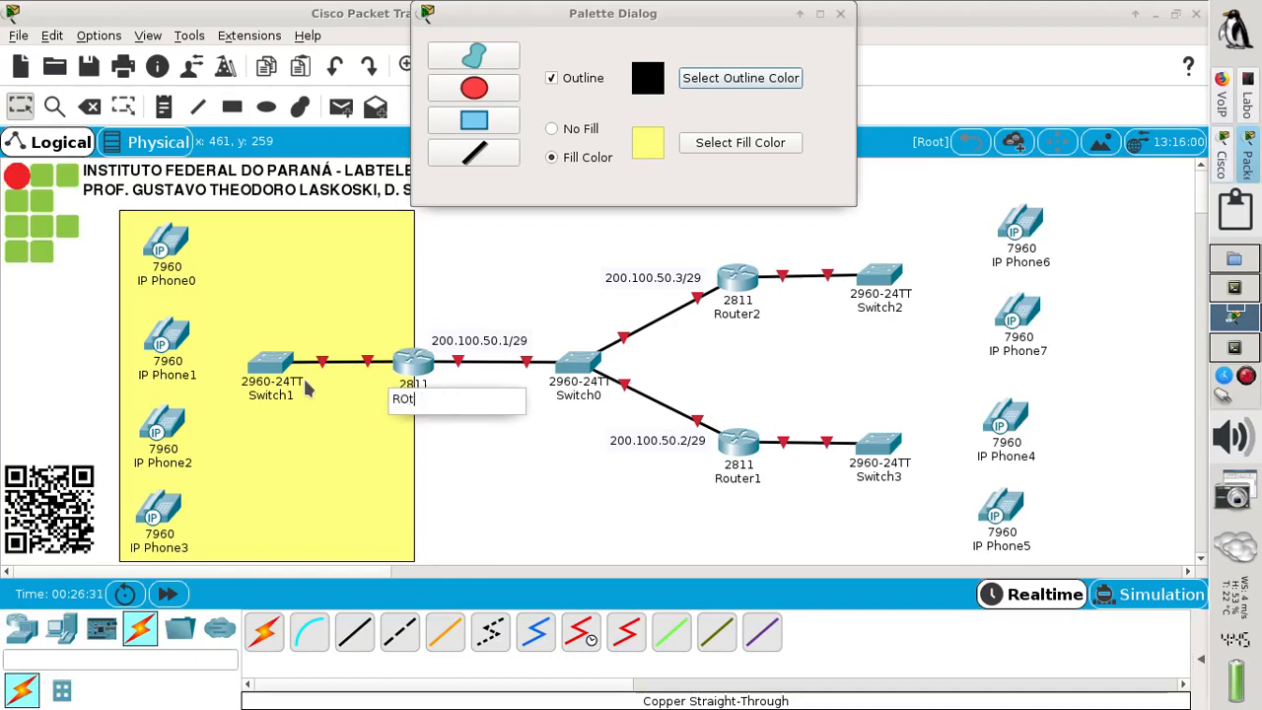
{"action": "key", "text": "BackSpace"}
{"action": "key", "text": "BackSpace"}
{"action": "type", "text": "oteadorA"}
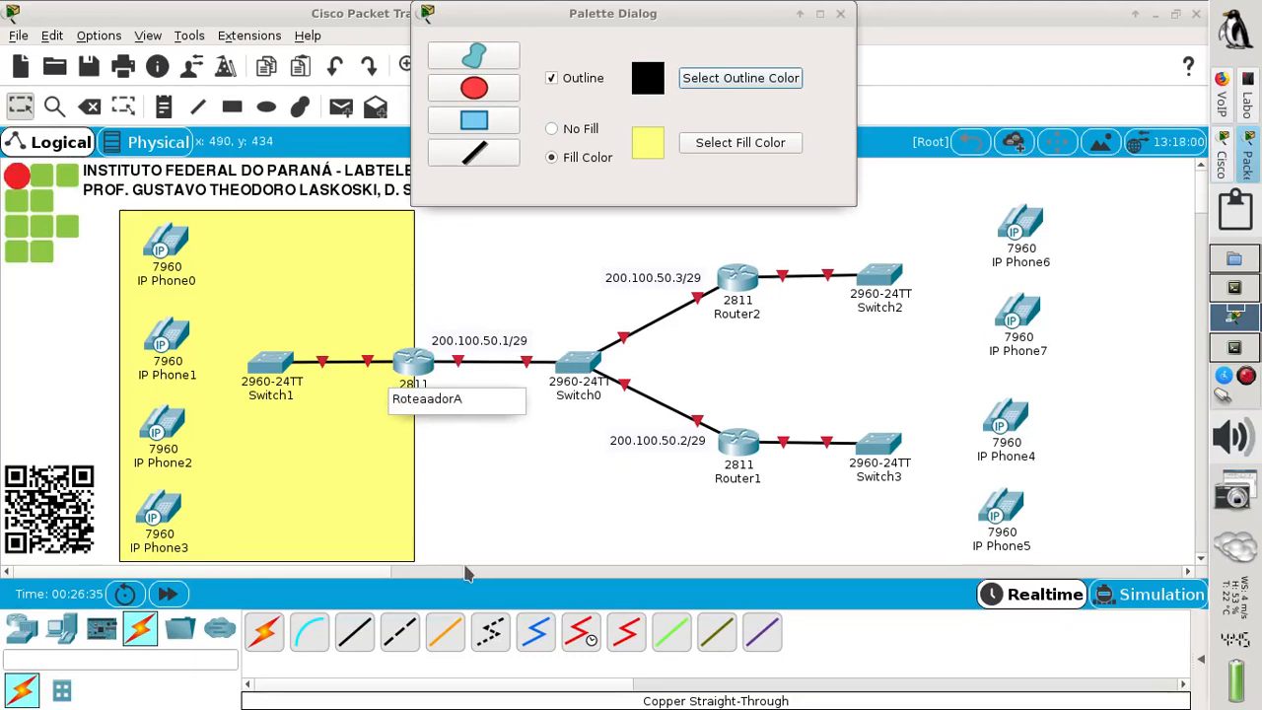
{"action": "left_click", "coordinate": [584, 528]}
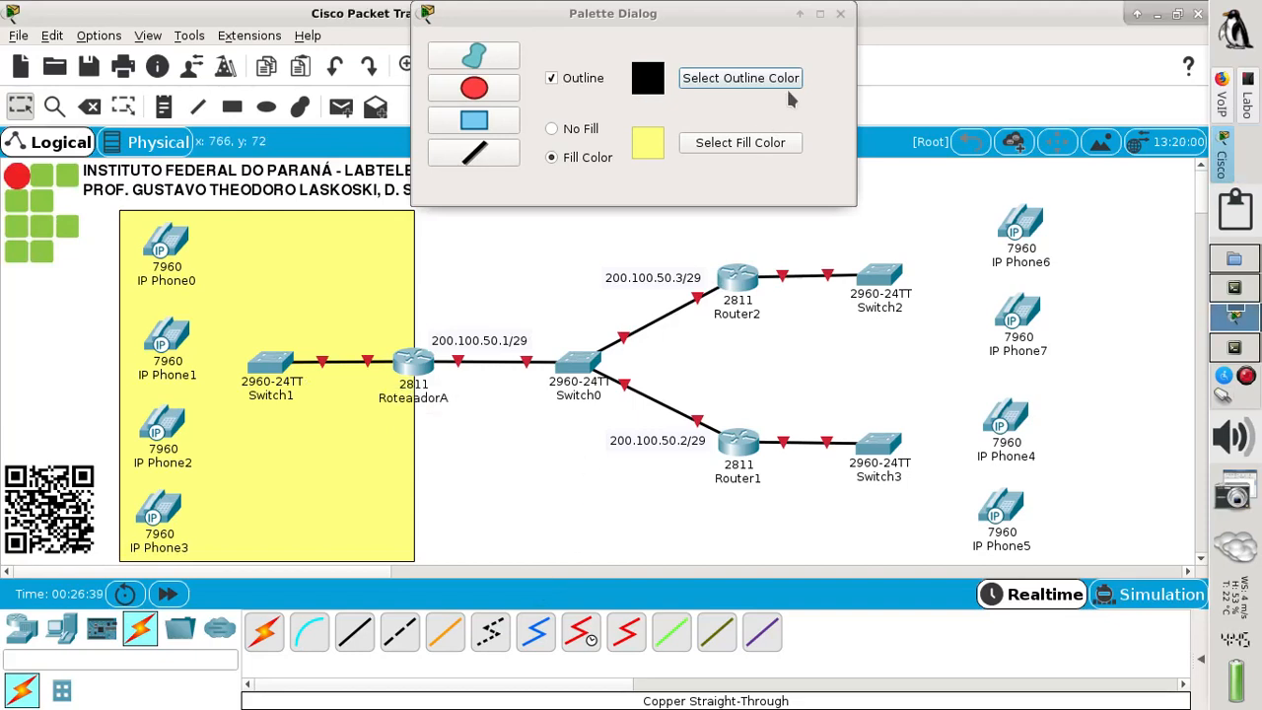
{"action": "left_click", "coordinate": [840, 14]}
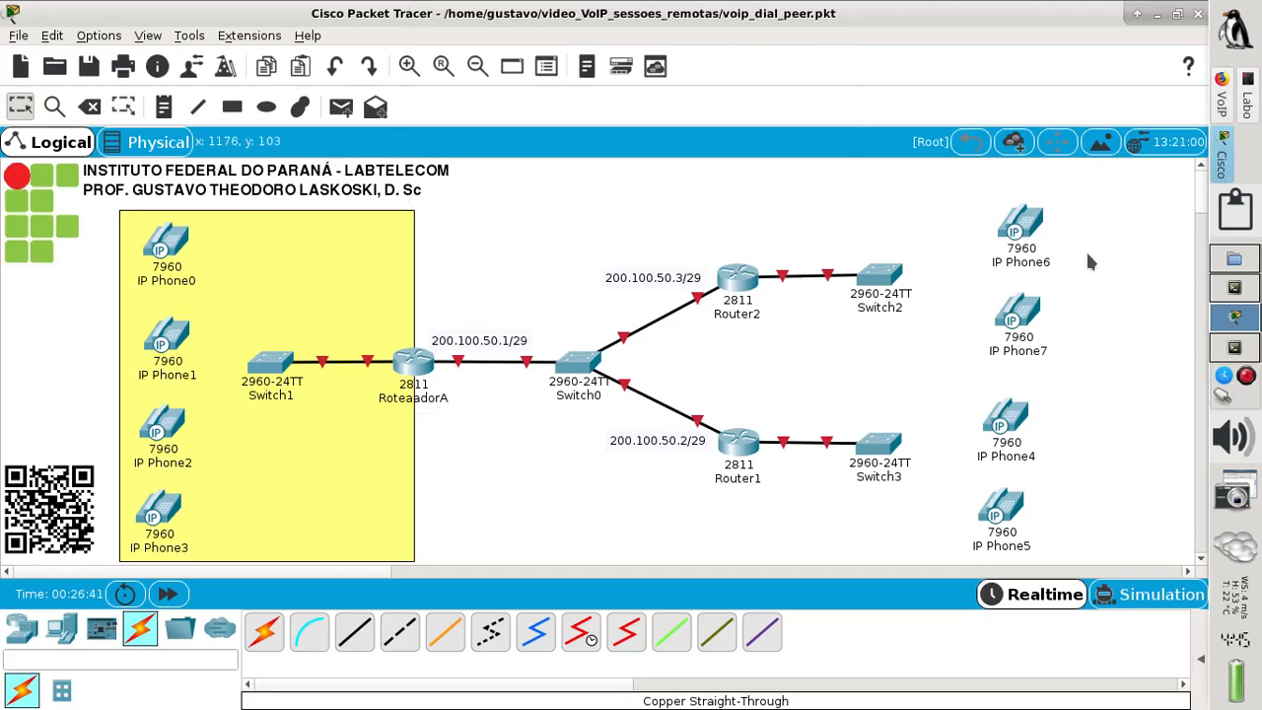
Consult the lab sheet's topology diagram in Okular and the dial-peer tutorial in Firefox, returning to Packet Tracer.
{"action": "left_click", "coordinate": [1248, 101]}
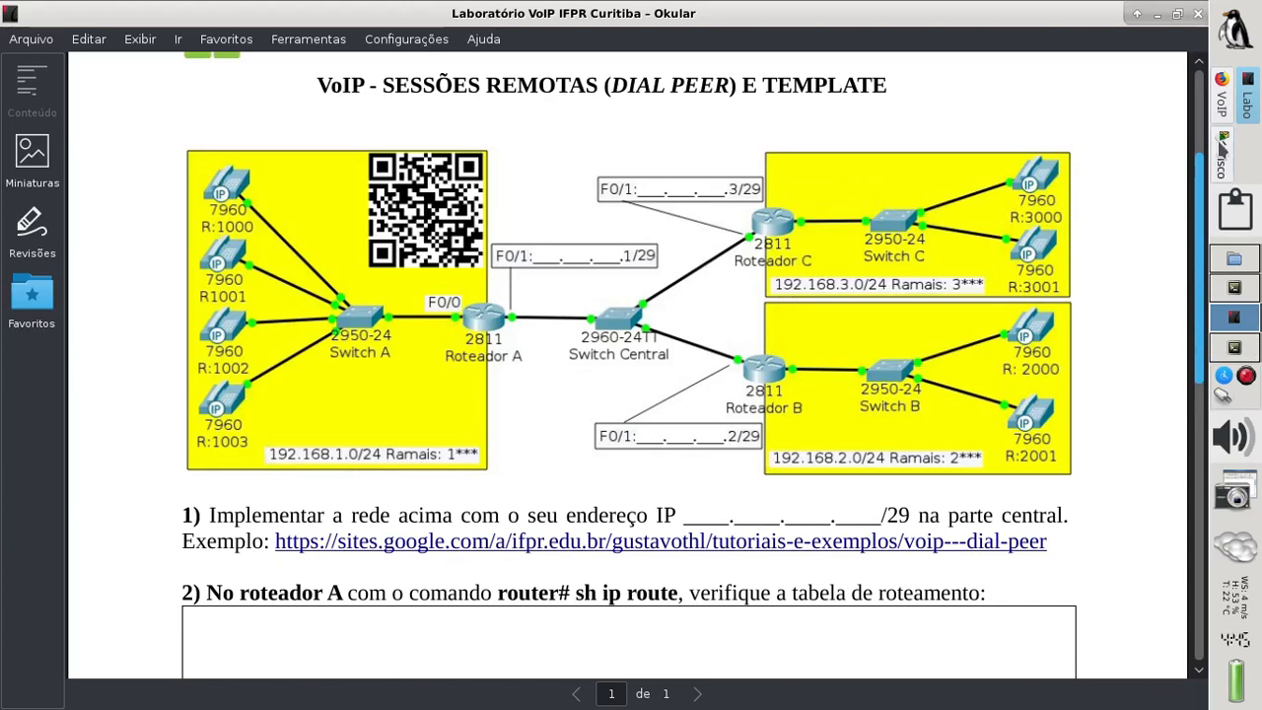
{"action": "left_click", "coordinate": [1225, 108]}
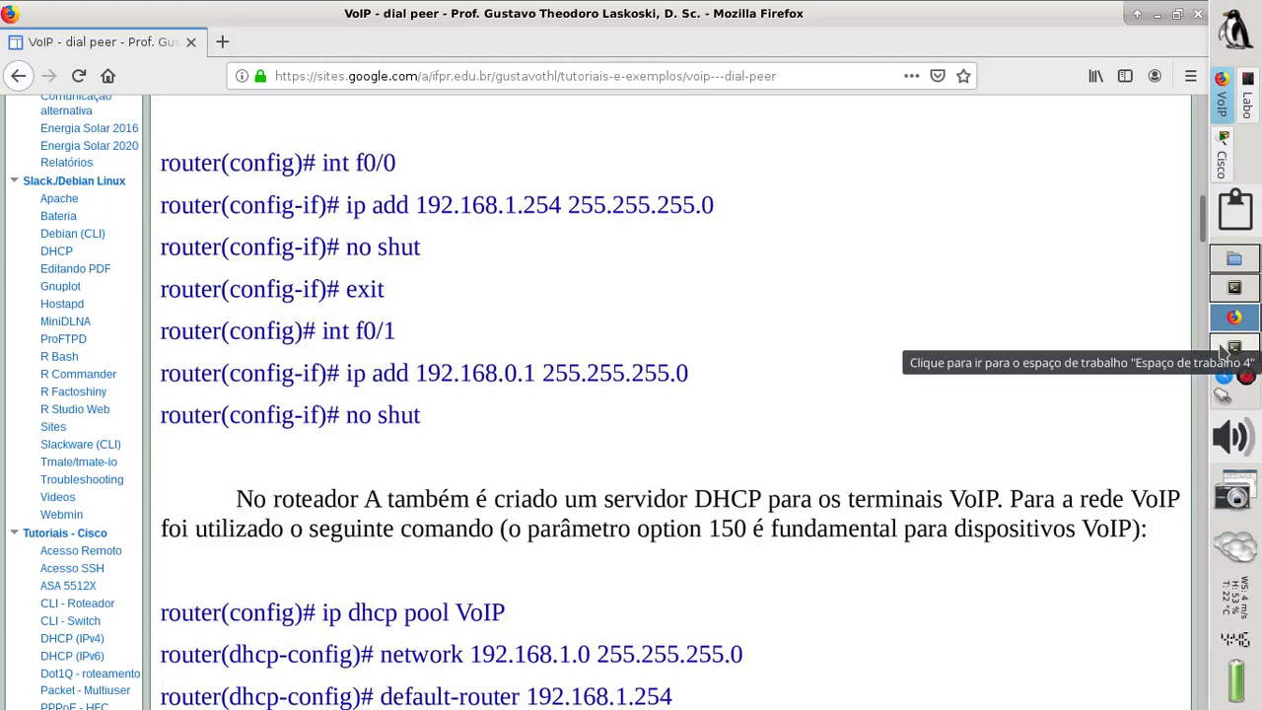
{"action": "left_click", "coordinate": [1221, 158]}
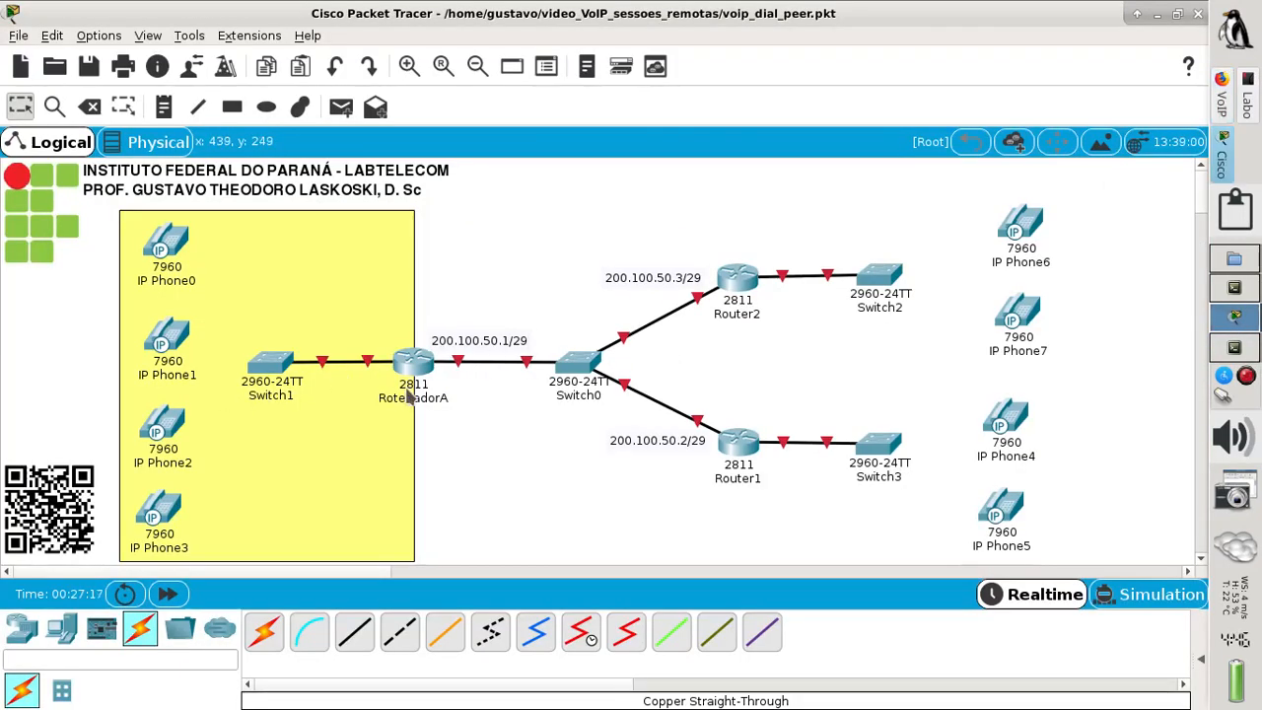
Correct the display name of the router beside Switch1 to RoteadorA.
{"action": "left_click", "coordinate": [393, 398]}
{"action": "left_click", "coordinate": [432, 399]}
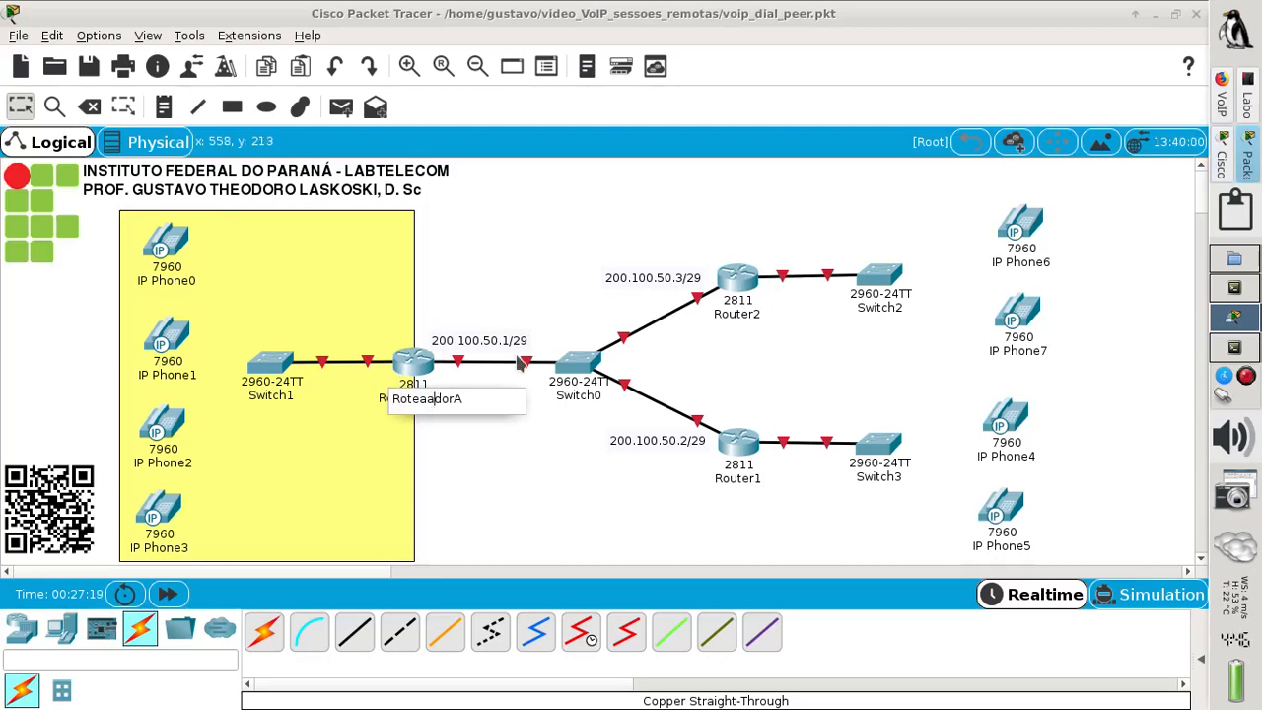
{"action": "key", "text": "BackSpace"}
{"action": "left_click", "coordinate": [512, 295]}
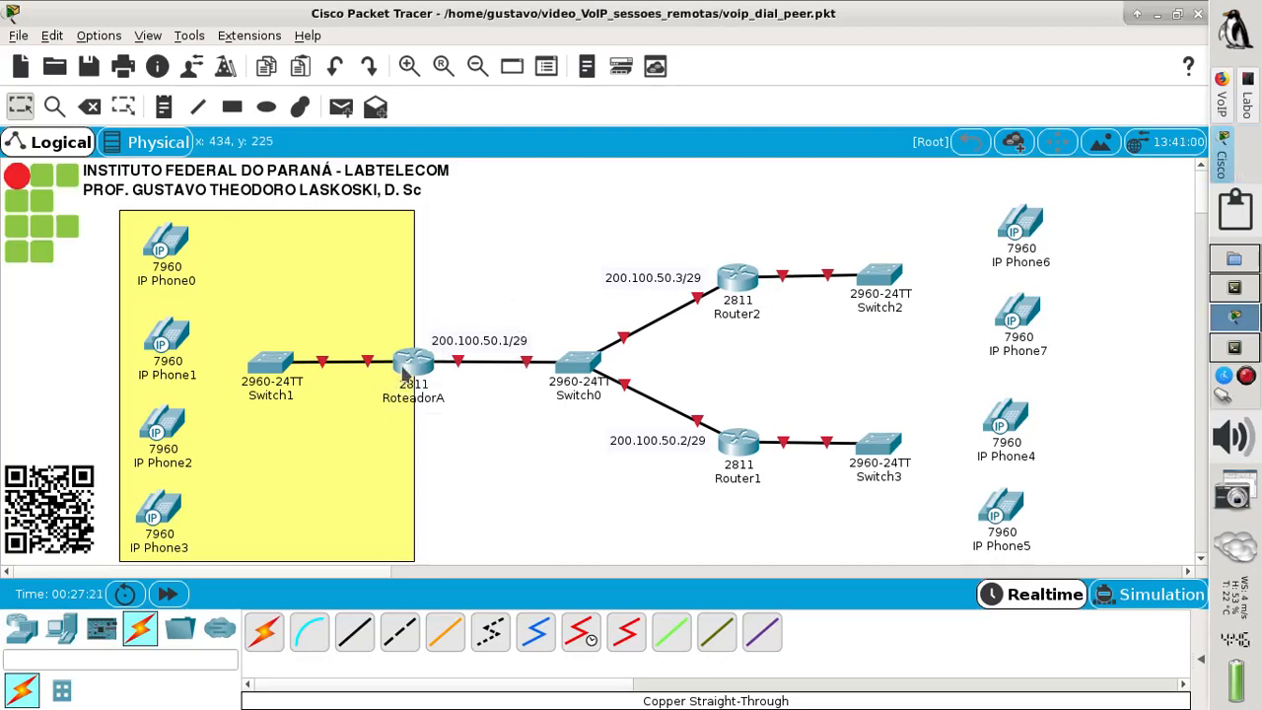
Open RoteadorA's command-line interface in a maximized window and answer no to the initial configuration dialog.
{"action": "left_click", "coordinate": [414, 365]}
{"action": "left_click", "coordinate": [500, 143]}
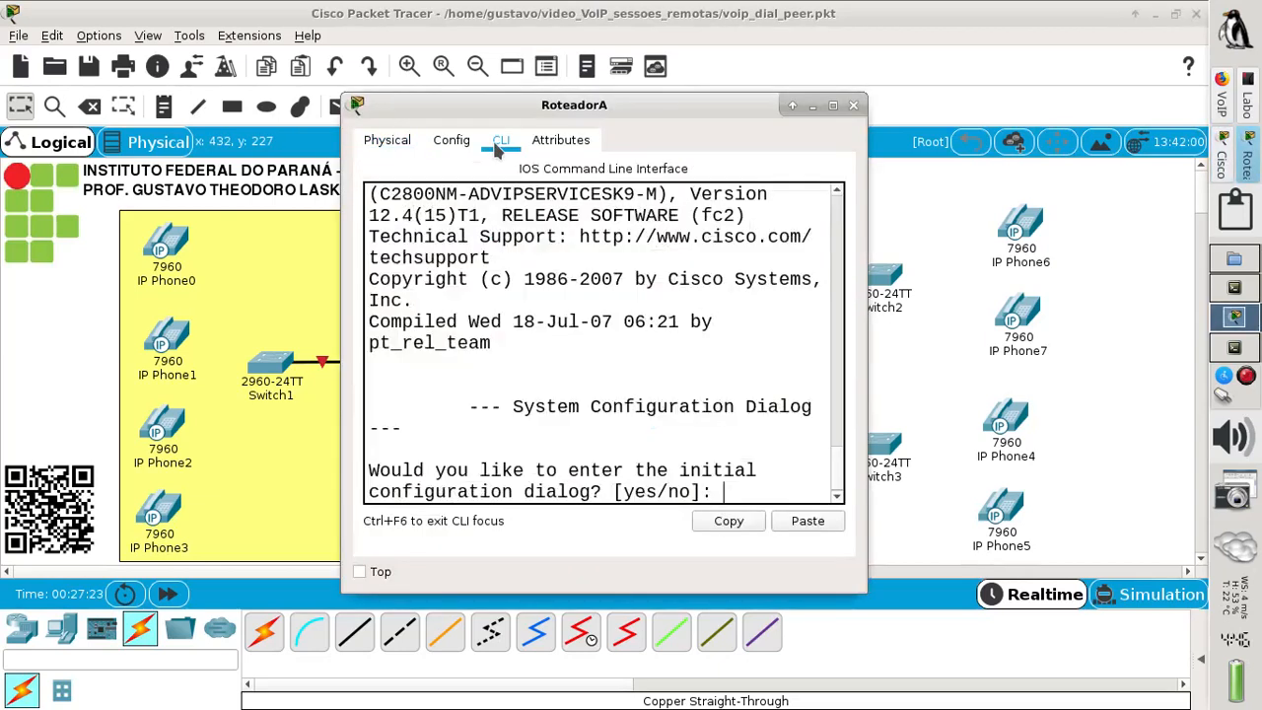
{"action": "left_click", "coordinate": [828, 105]}
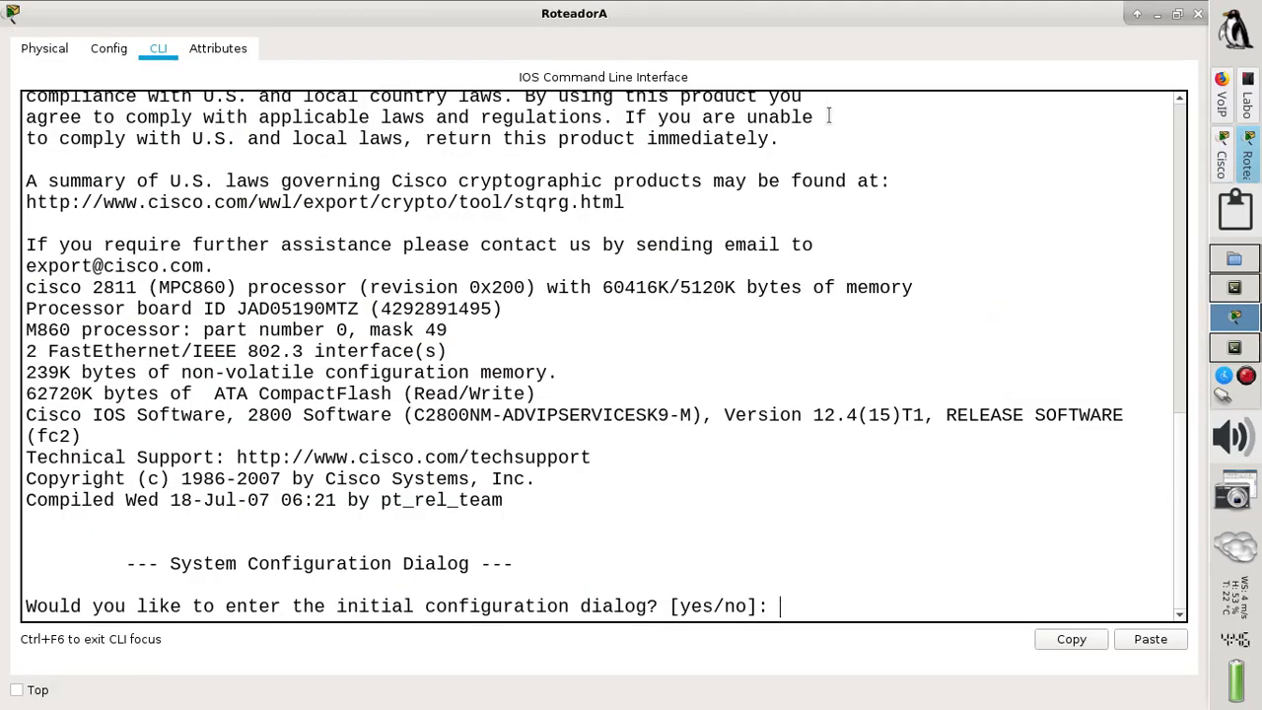
{"action": "type", "text": "no"}
{"action": "key", "text": "Return"}
{"action": "key", "text": "Return"}
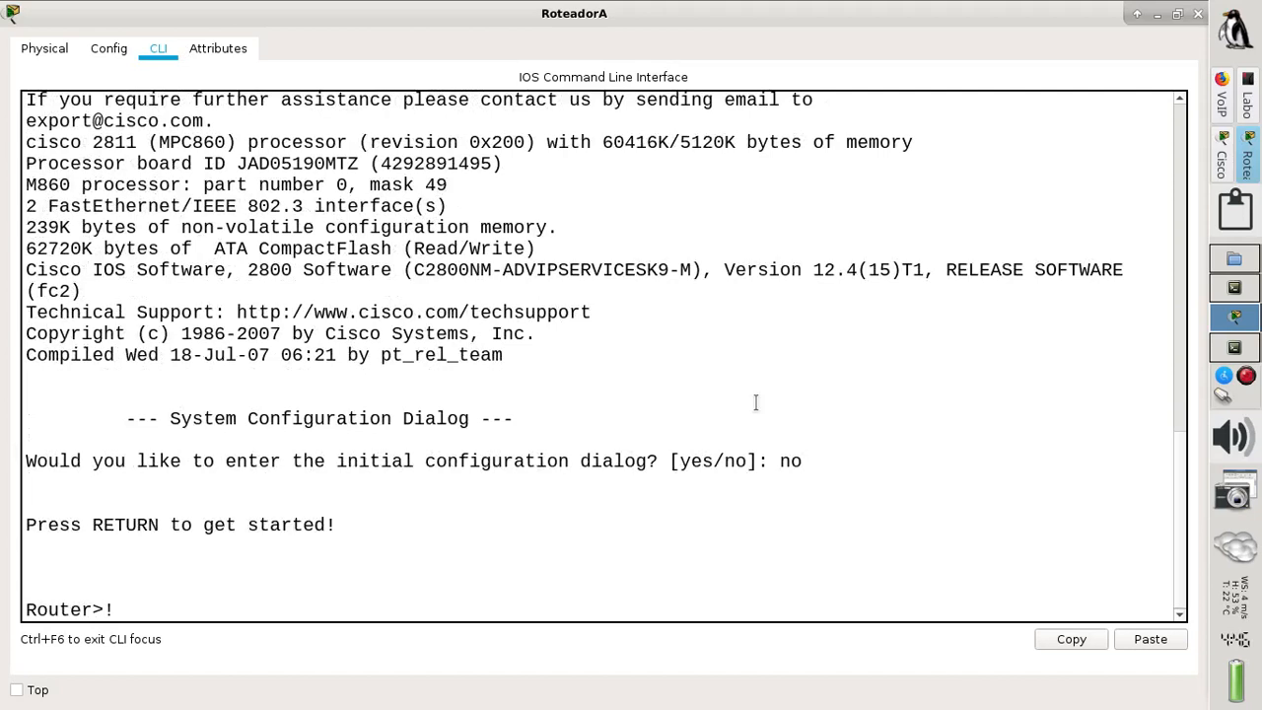
Enter privileged mode with en, global configuration with conf t, and interface configuration with int f0/1.
{"action": "type", "text": "en"}
{"action": "key", "text": "Return"}
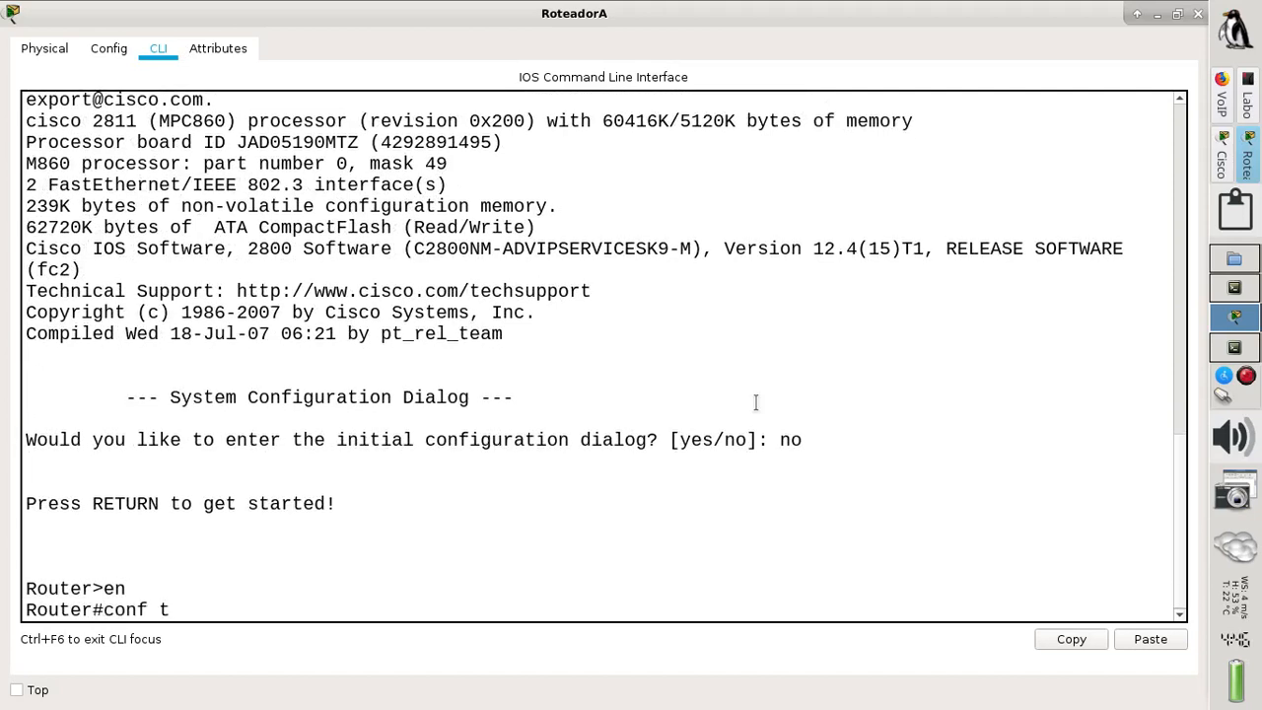
{"action": "key", "text": "Return"}
{"action": "type", "text": "int"}
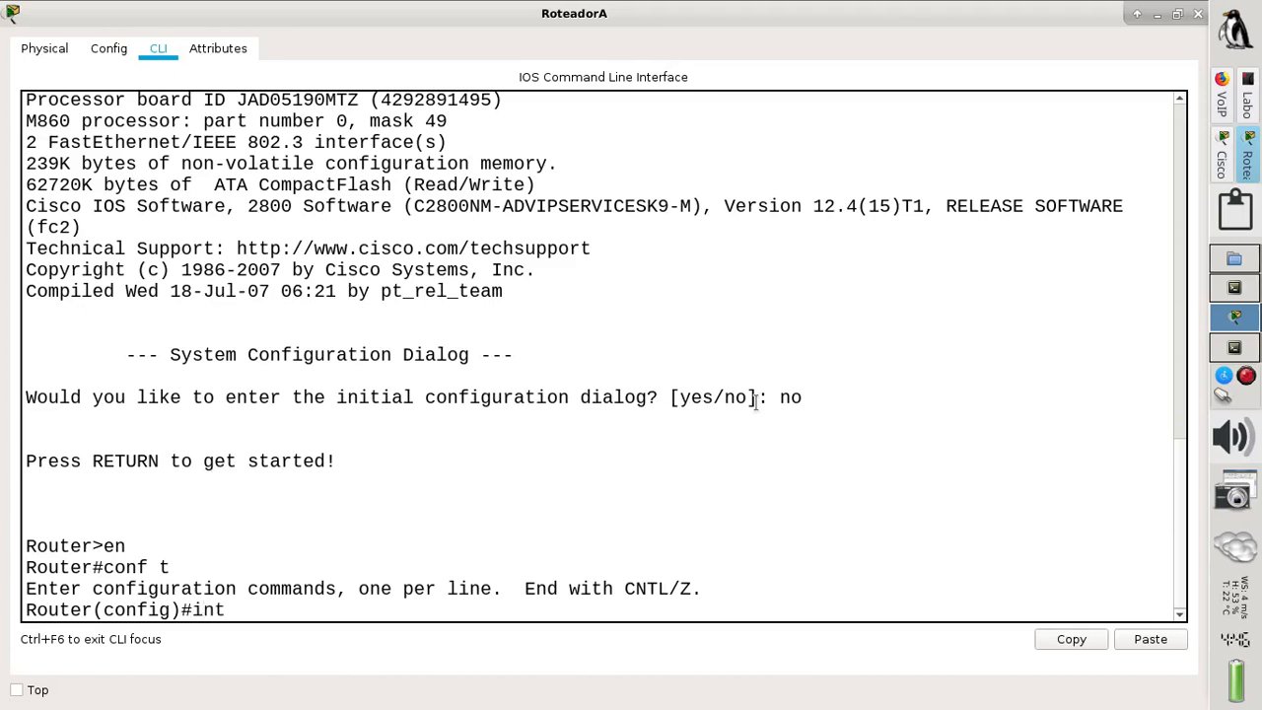
{"action": "type", "text": "f"}
{"action": "key", "text": "BackSpace"}
{"action": "type", "text": "f0/1"}
{"action": "key", "text": "Return"}
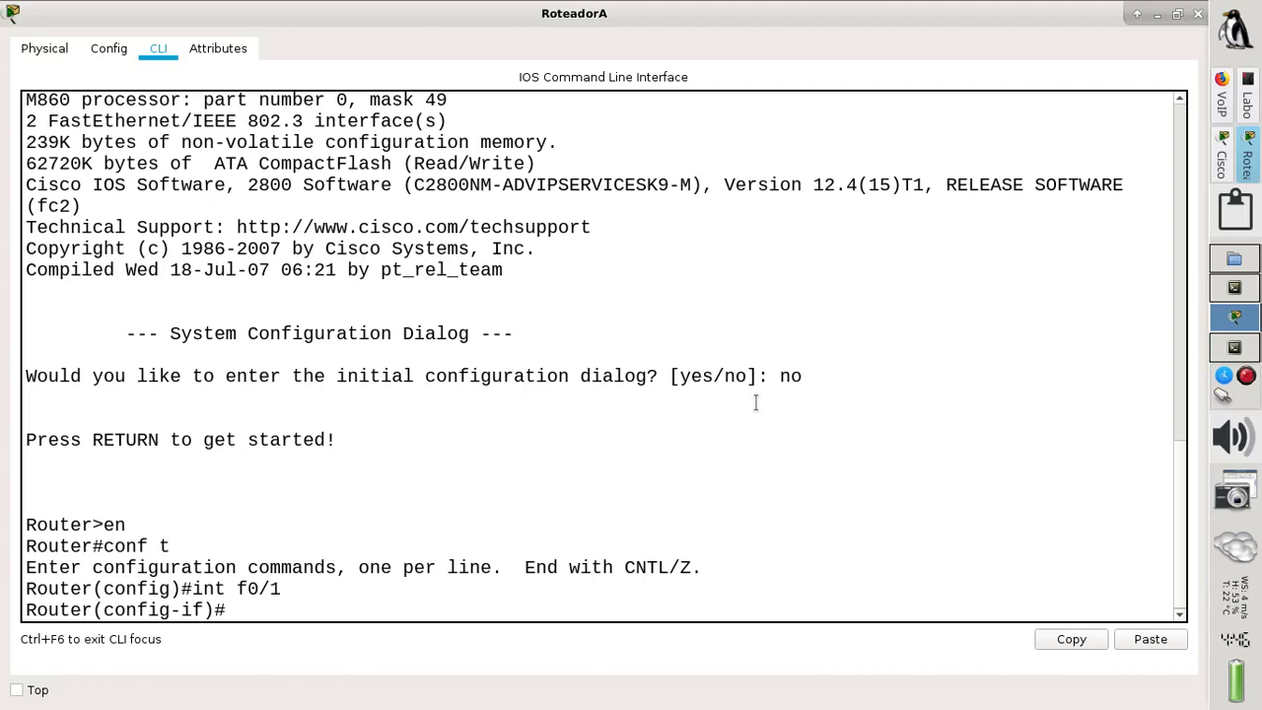
Set the description of RoteadorA's f0/1 interface to WAN.
{"action": "type", "text": "desc"}
{"action": "key", "text": "Tab"}
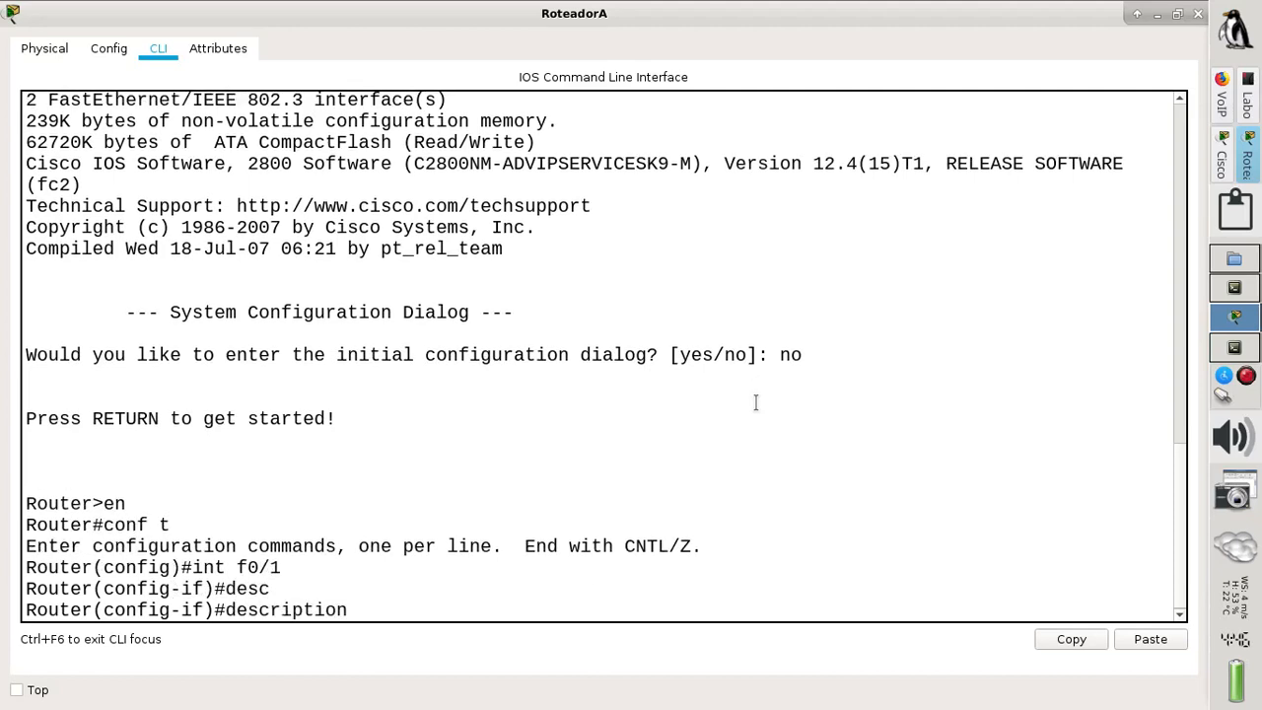
{"action": "type", "text": "WAN"}
{"action": "key", "text": "Return"}
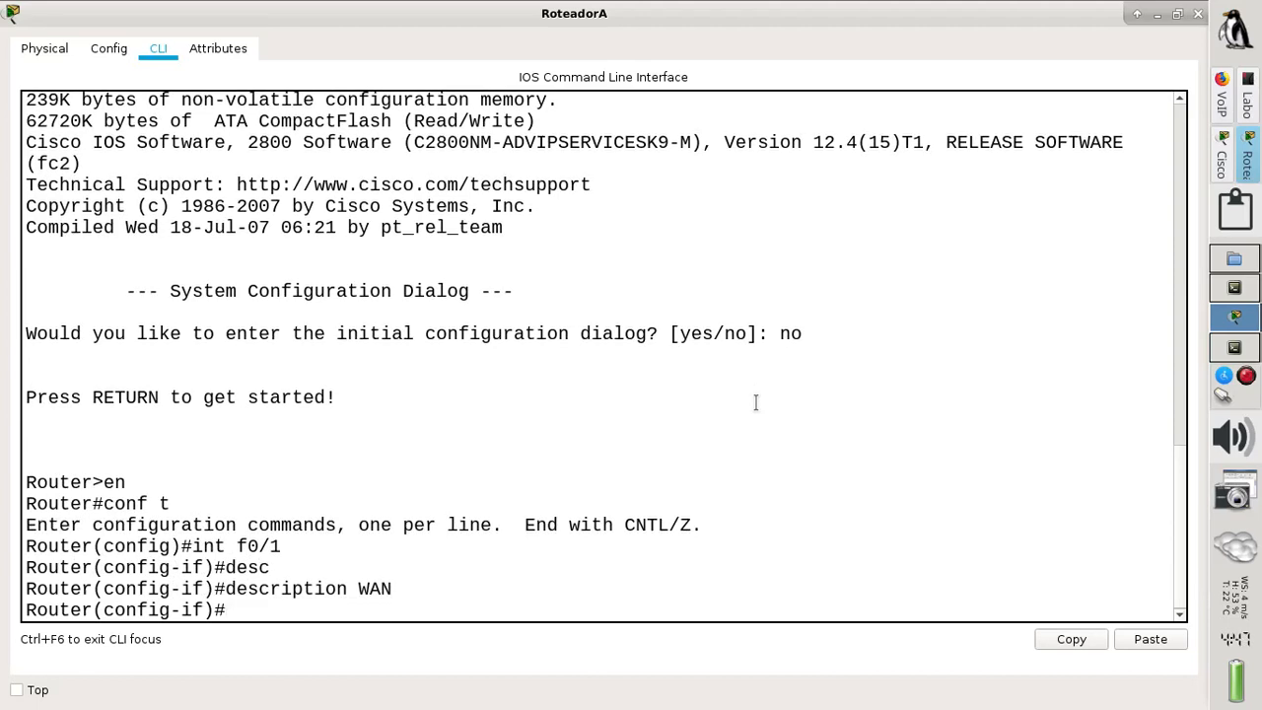
Begin the f0/1 address command as ip add 200.100.50.1 255.255.255., leaving the last mask octet open.
{"action": "type", "text": "ip add 200.100.50.1"}
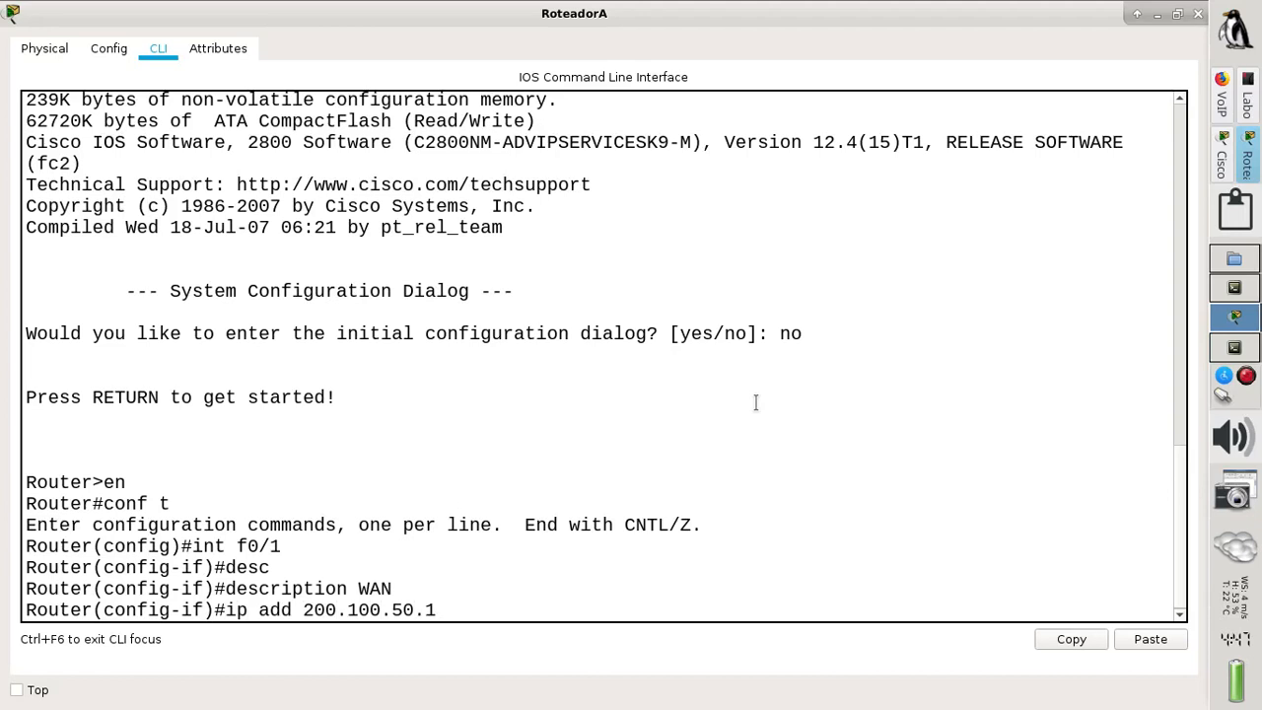
{"action": "type", "text": " 255.255.255"}
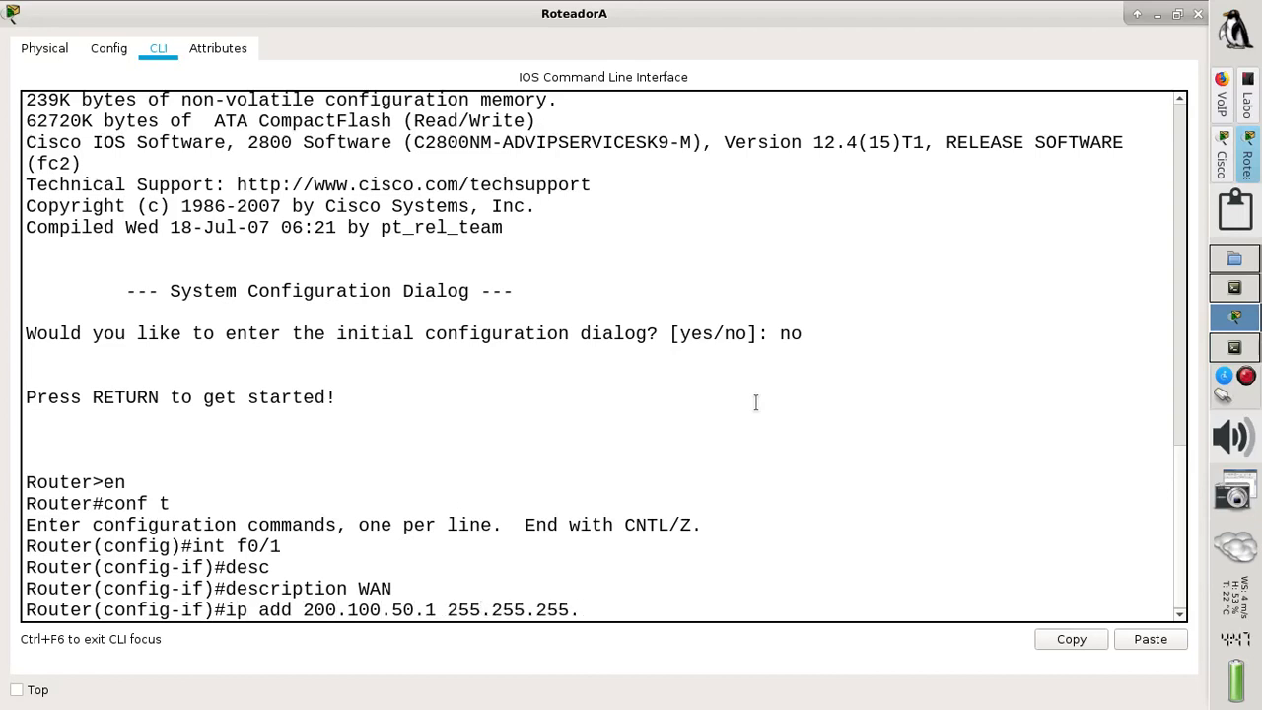
{"action": "type", "text": "."}
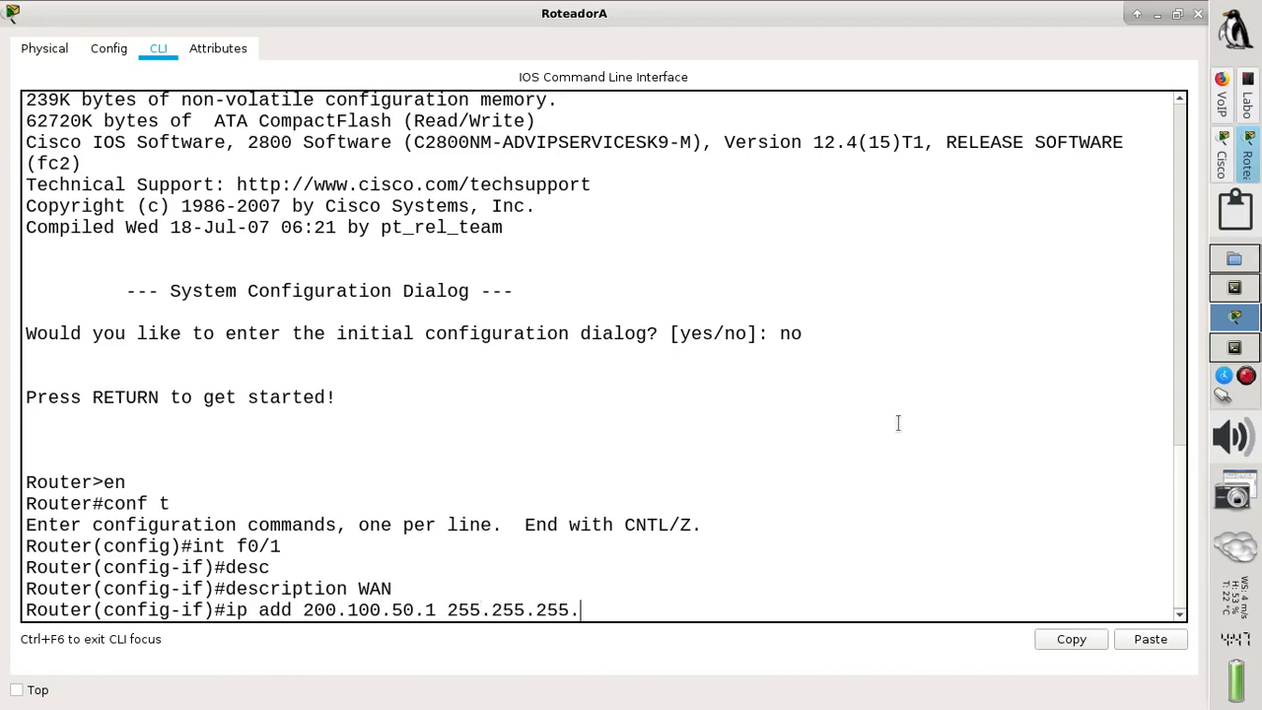
Switch to the terminal with the subnet listing and examine the /29 netmask and the 200.100.50.0/29 address range.
{"action": "left_click", "coordinate": [1233, 350]}
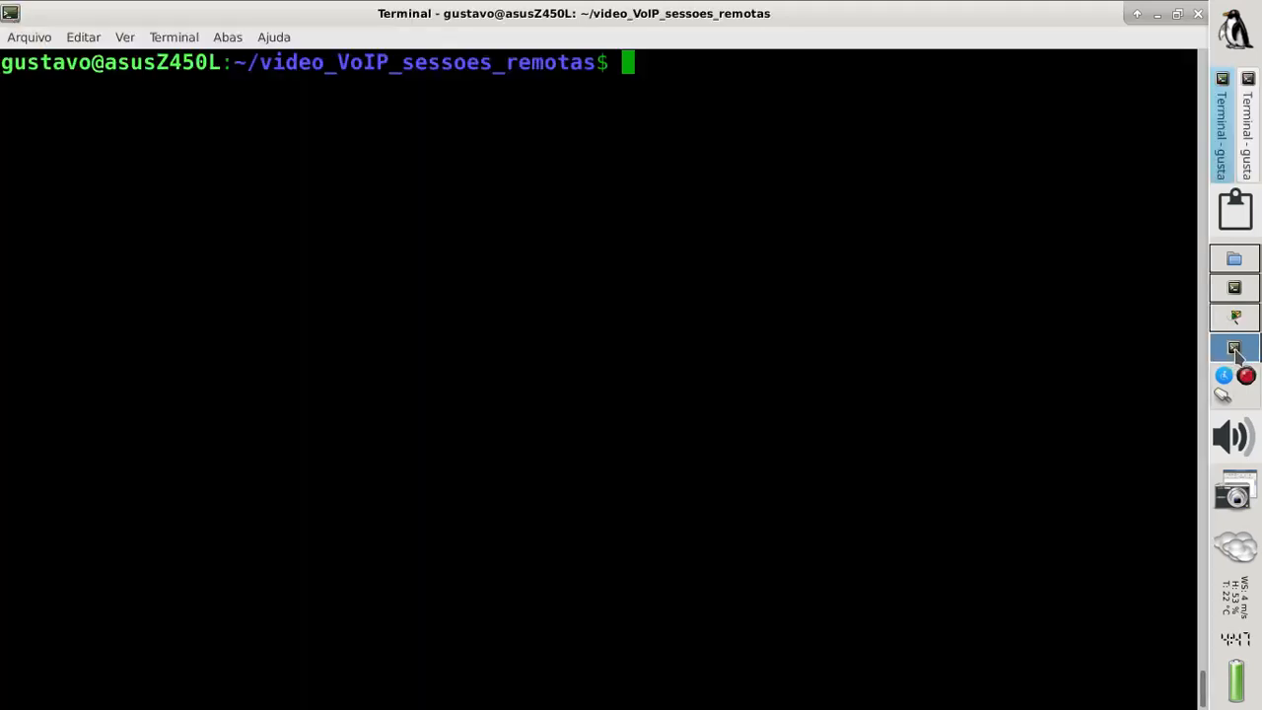
{"action": "left_click", "coordinate": [1243, 153]}
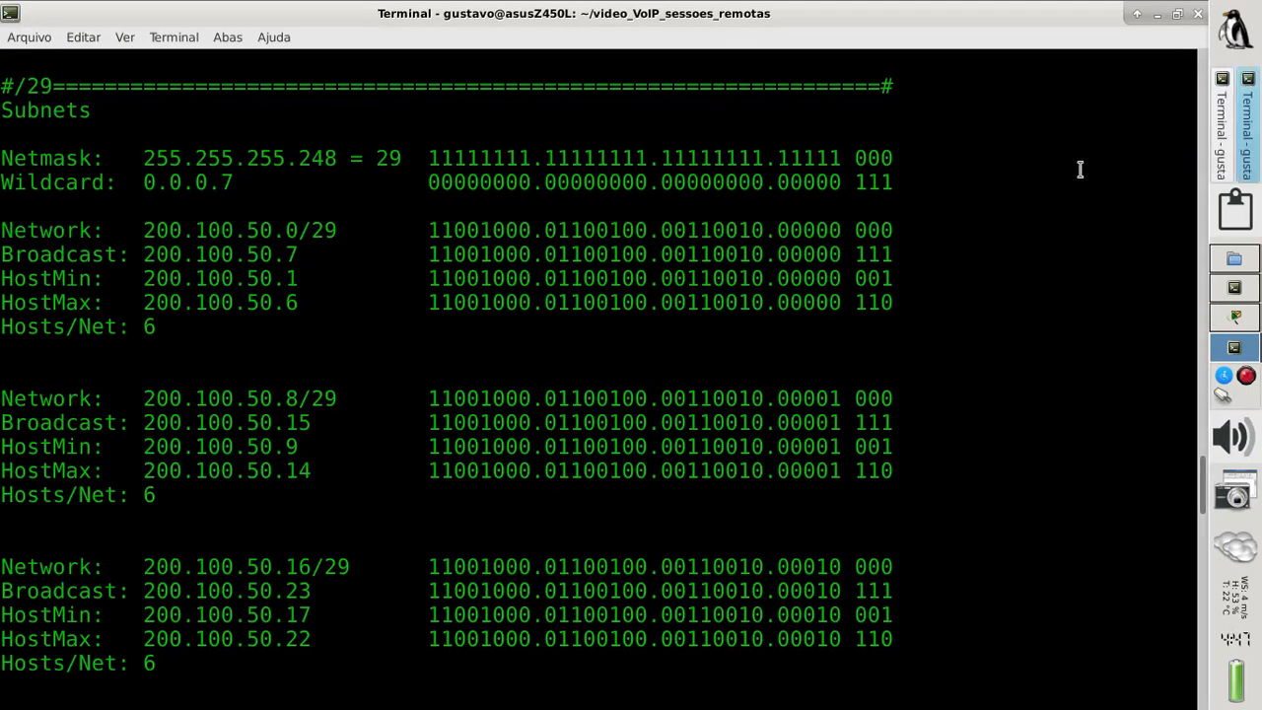
{"action": "left_click_drag", "start_coordinate": [897, 303], "coordinate": [19, 231]}
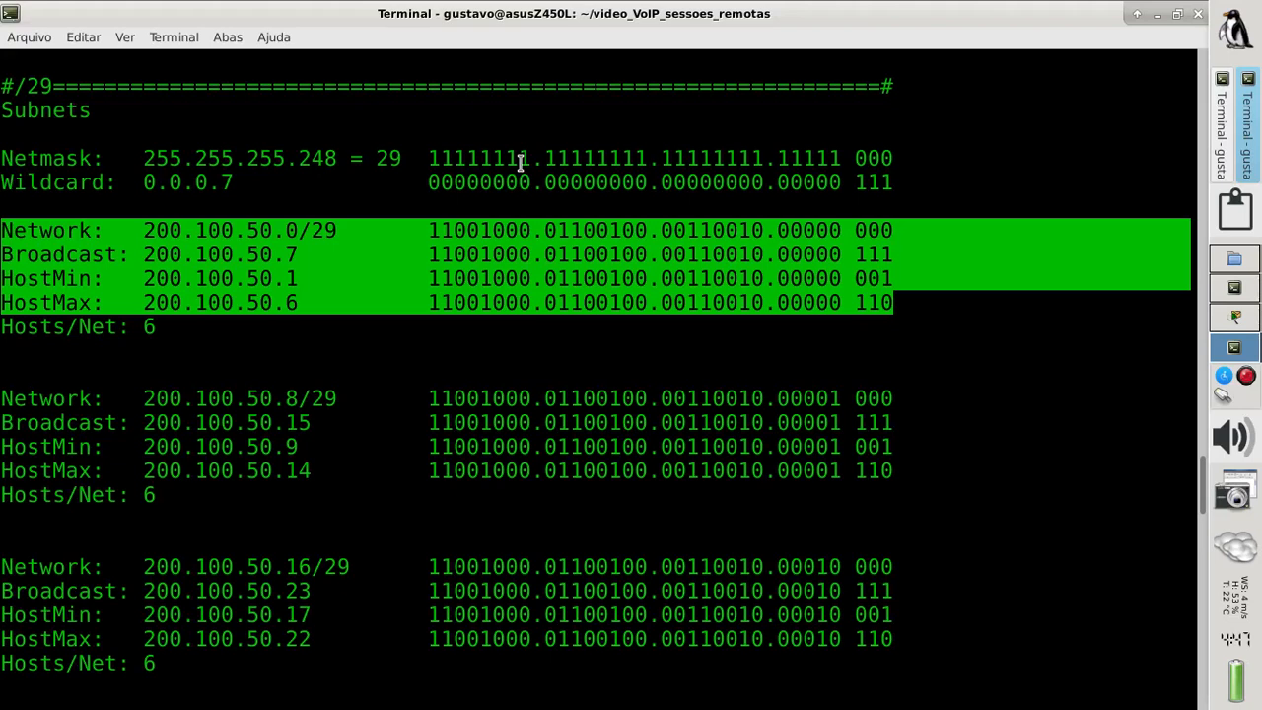
{"action": "left_click", "coordinate": [857, 158]}
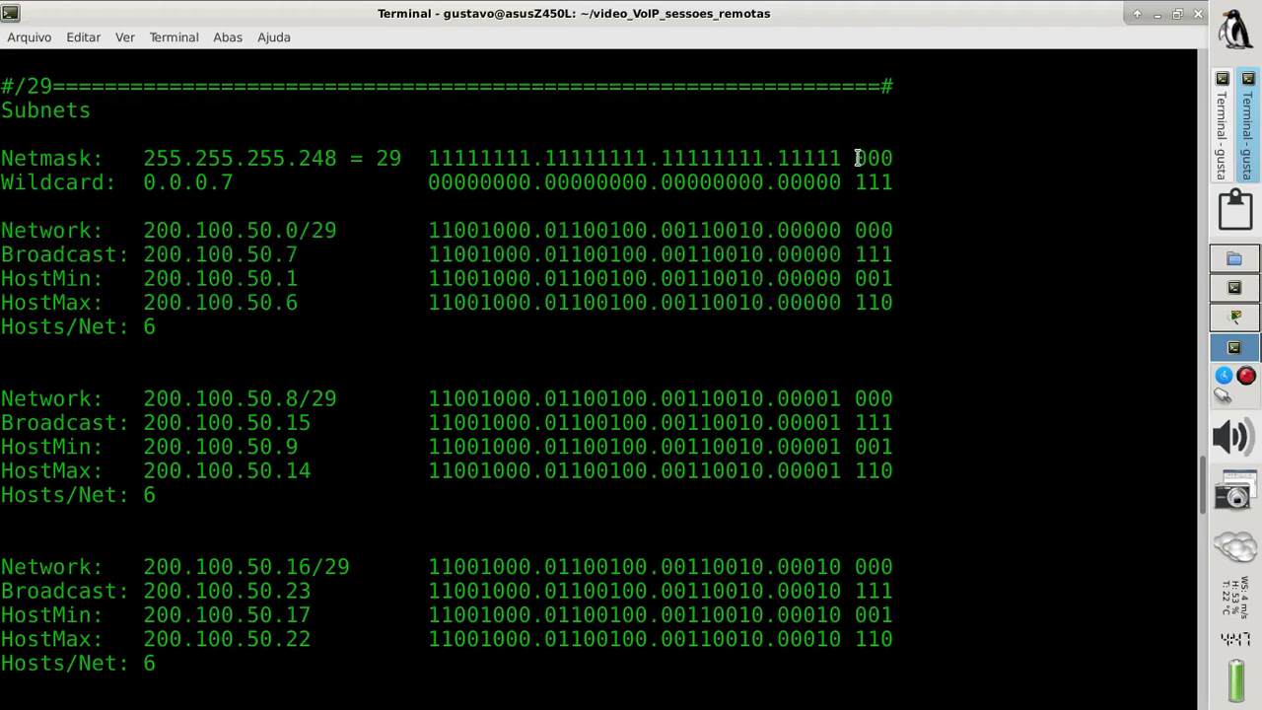
Examine the host bits of the /29 netmask and the HostMin to HostMax range of network 200.100.50.0/29.
{"action": "left_click_drag", "start_coordinate": [857, 158], "coordinate": [900, 158]}
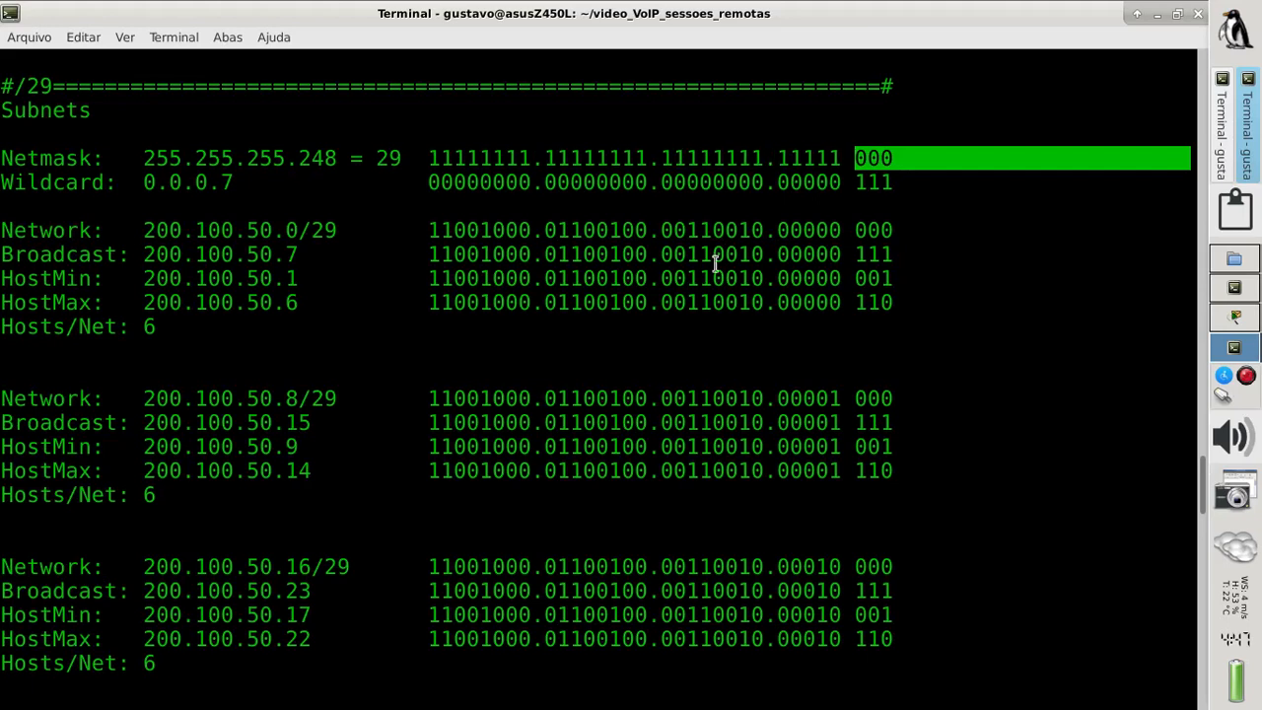
{"action": "left_click", "coordinate": [907, 302]}
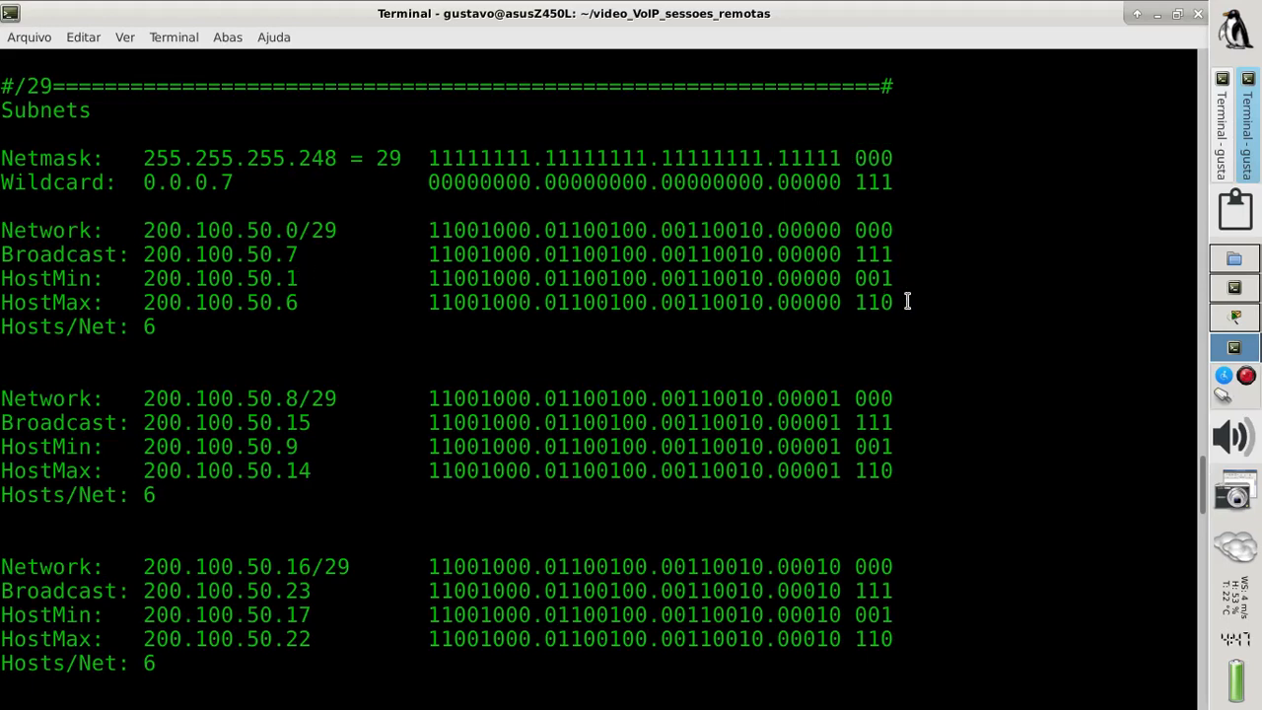
{"action": "left_click_drag", "start_coordinate": [907, 301], "coordinate": [2, 278]}
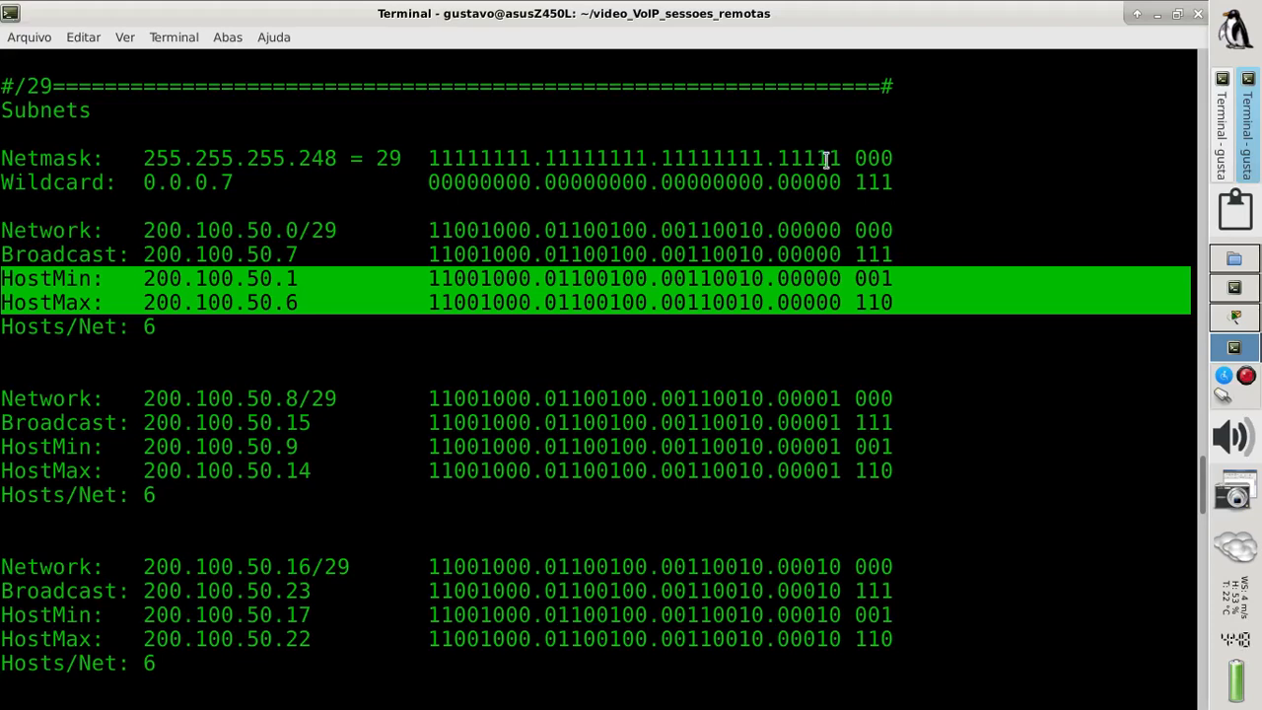
Back in RoteadorA's console, complete the f0/1 address with mask 255.255.255.248 and enable the interface with no shut, exiting to global configuration.
{"action": "left_click", "coordinate": [1224, 318]}
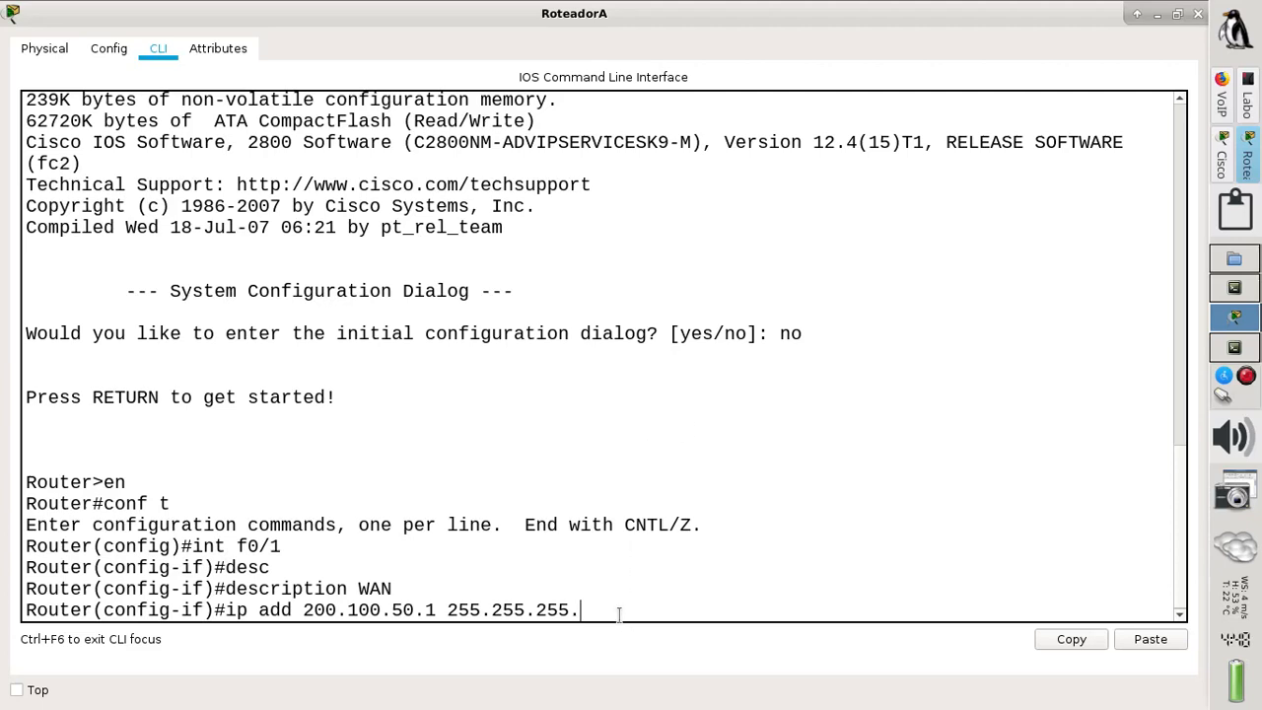
{"action": "type", "text": "248"}
{"action": "key", "text": "Return"}
{"action": "type", "text": "no shut"}
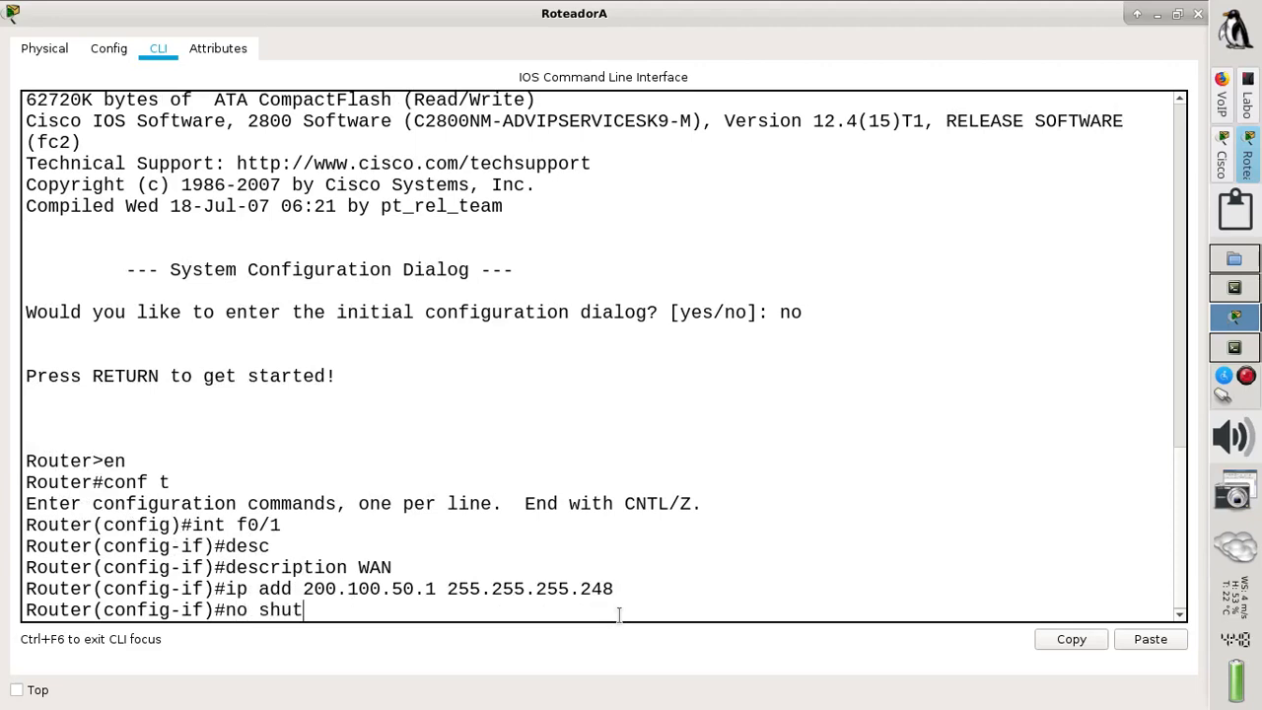
{"action": "key", "text": "Return"}
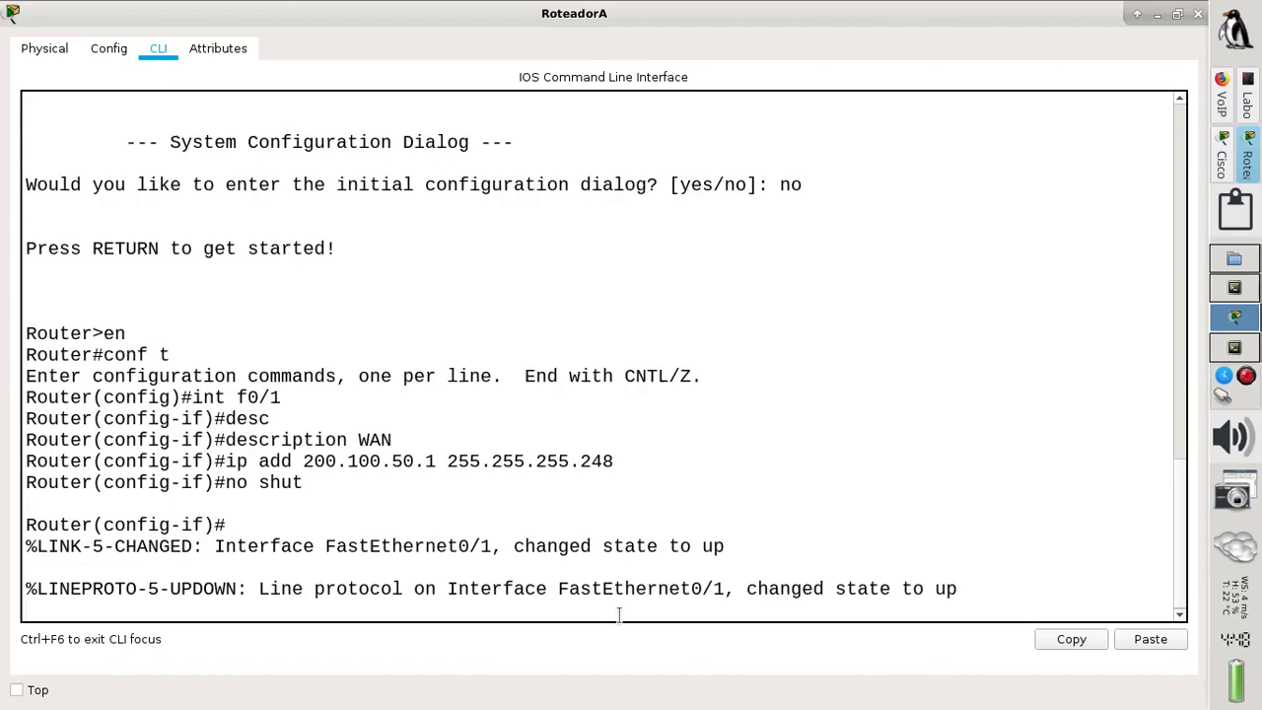
{"action": "key", "text": "Return"}
{"action": "type", "text": "exit"}
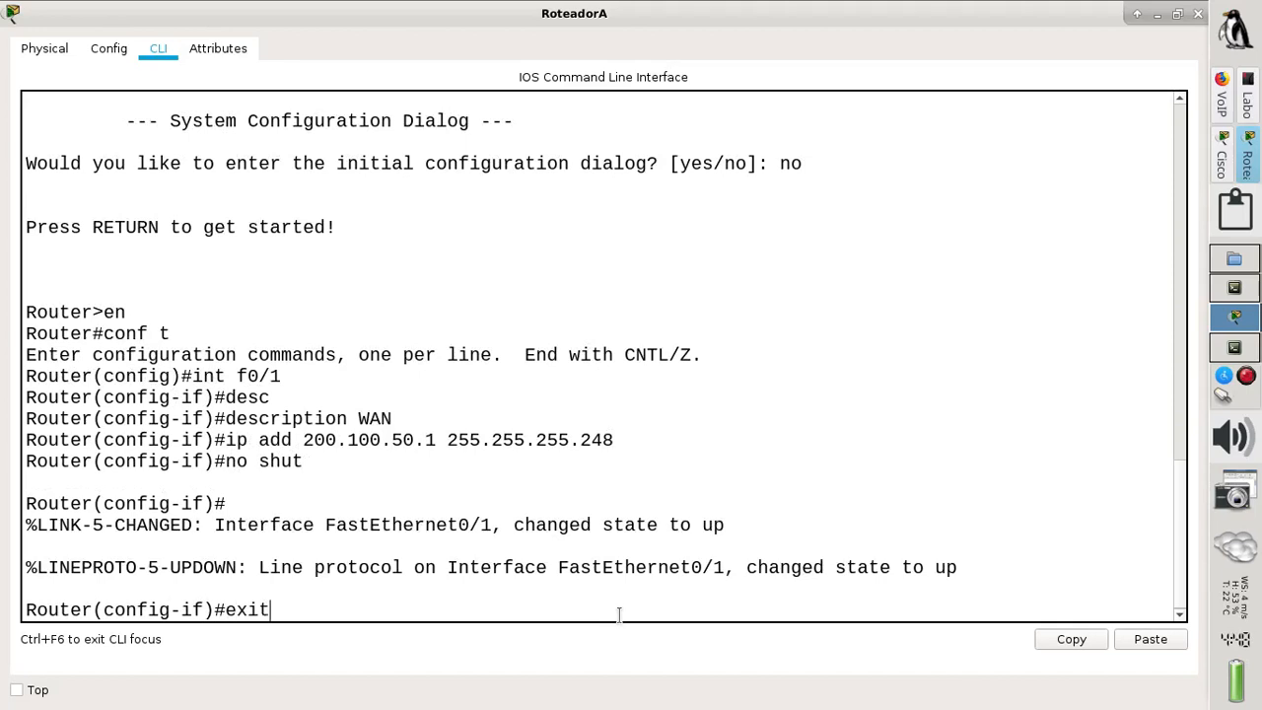
{"action": "key", "text": "Return"}
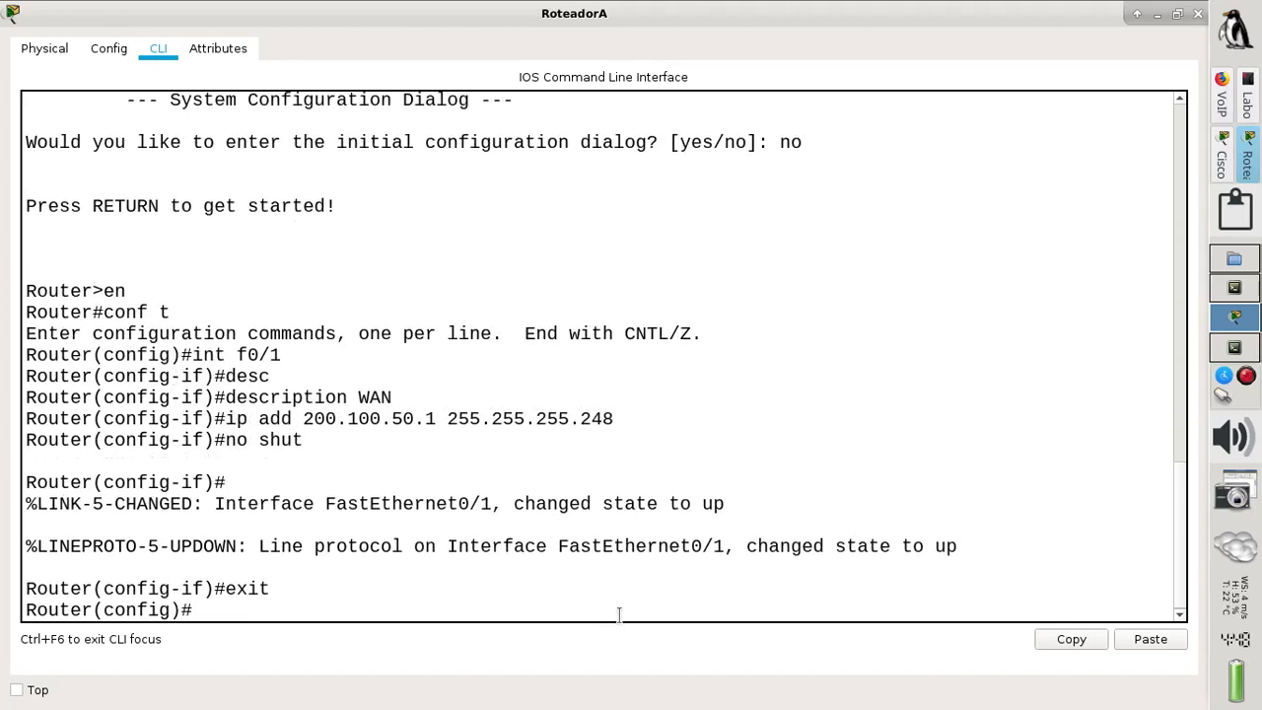
Check RoteadorA's WAN link in the topology and enter interface configuration with int f0/0.
{"action": "left_click", "coordinate": [1137, 15]}
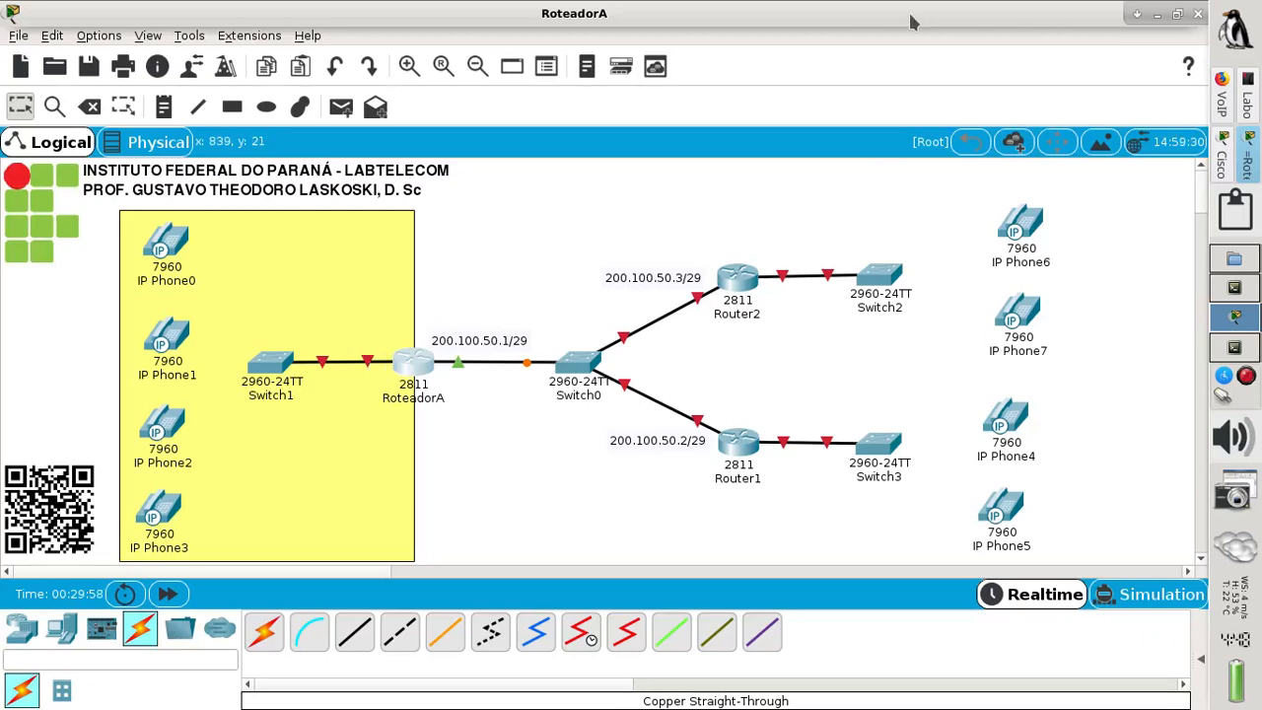
{"action": "left_click", "coordinate": [1137, 17]}
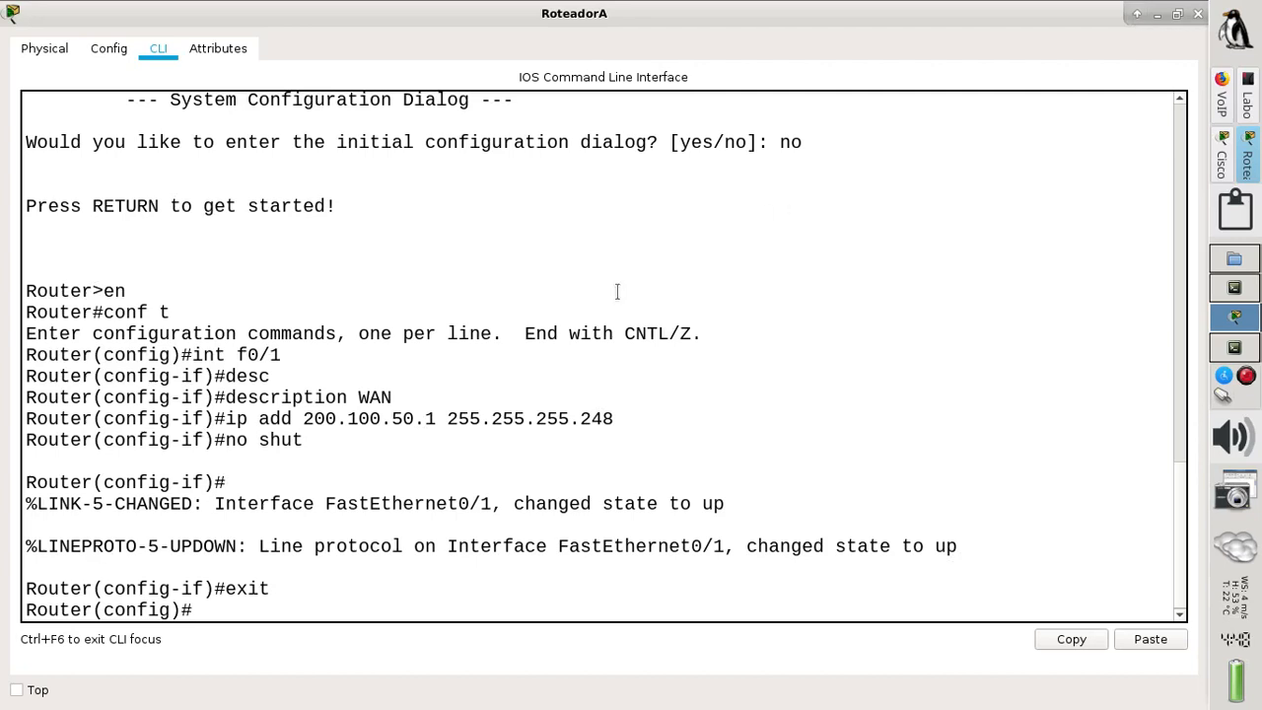
{"action": "type", "text": "int f0/"}
{"action": "key", "text": "BackSpace"}
{"action": "type", "text": "0/0"}
{"action": "key", "text": "Return"}
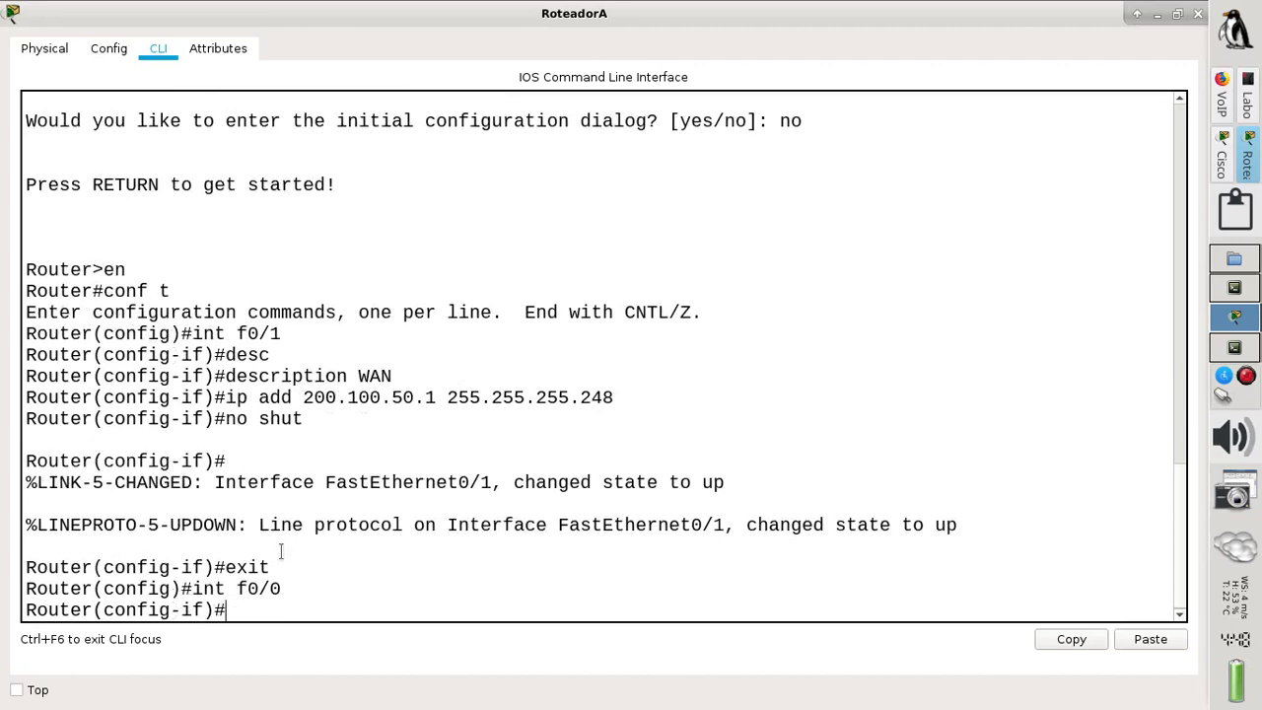
Set the description of RoteadorA's f0/0 interface to LAN.
{"action": "type", "text": "des"}
{"action": "key", "text": "Tab"}
{"action": "type", "text": "AN"}
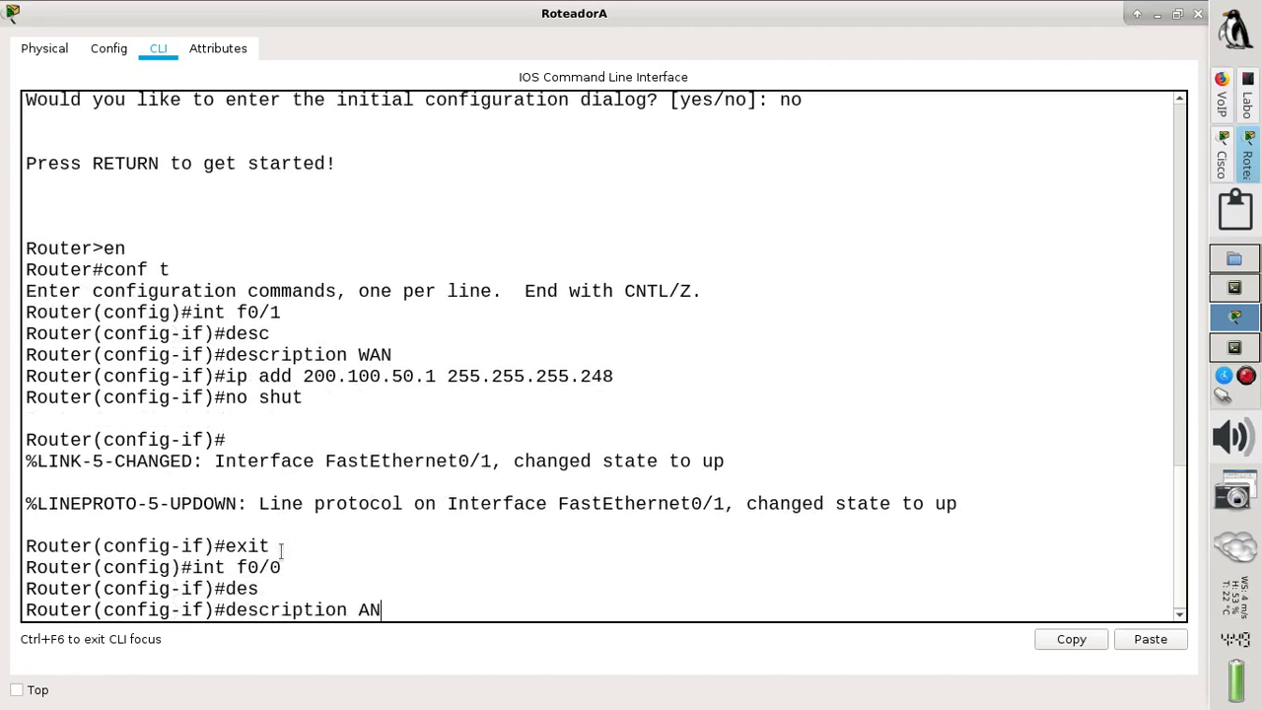
{"action": "key", "text": "BackSpace"}
{"action": "key", "text": "BackSpace"}
{"action": "type", "text": "LAN"}
{"action": "key", "text": "Return"}
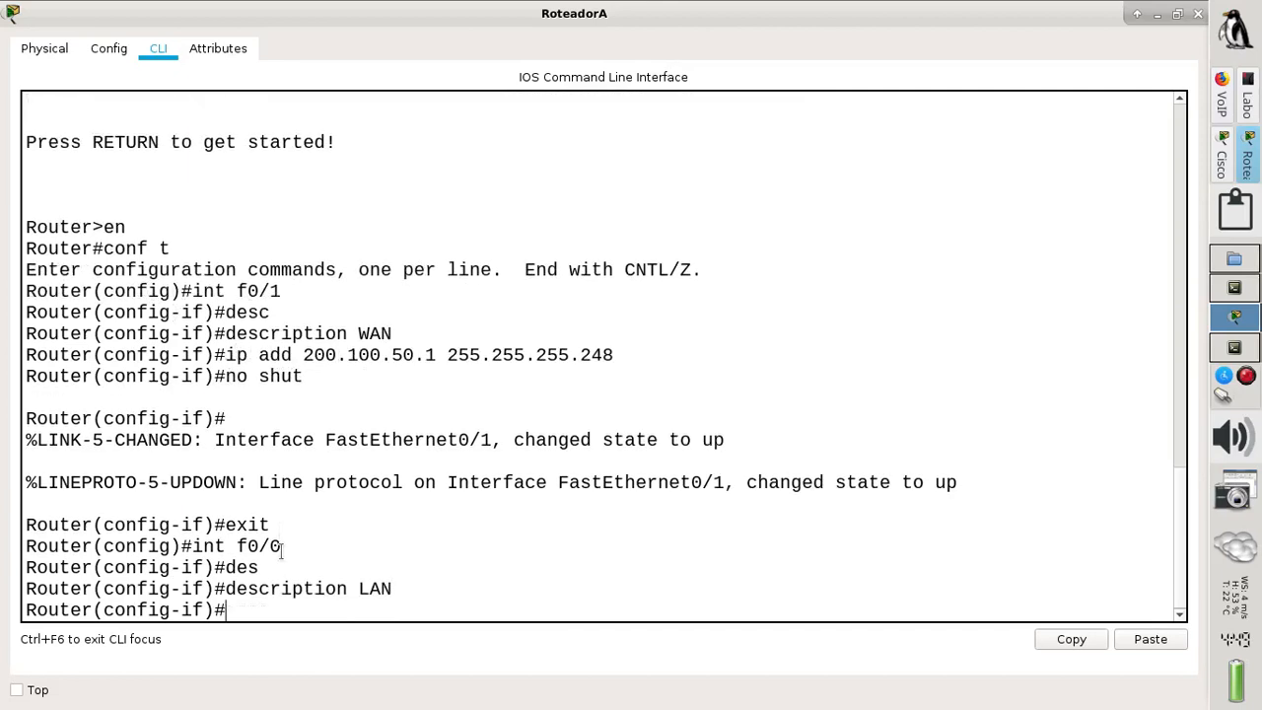
Assign the f0/0 interface the address 192.168.1.254 with mask 255.255.255.0 using ip add.
{"action": "type", "text": "ip add 192.169"}
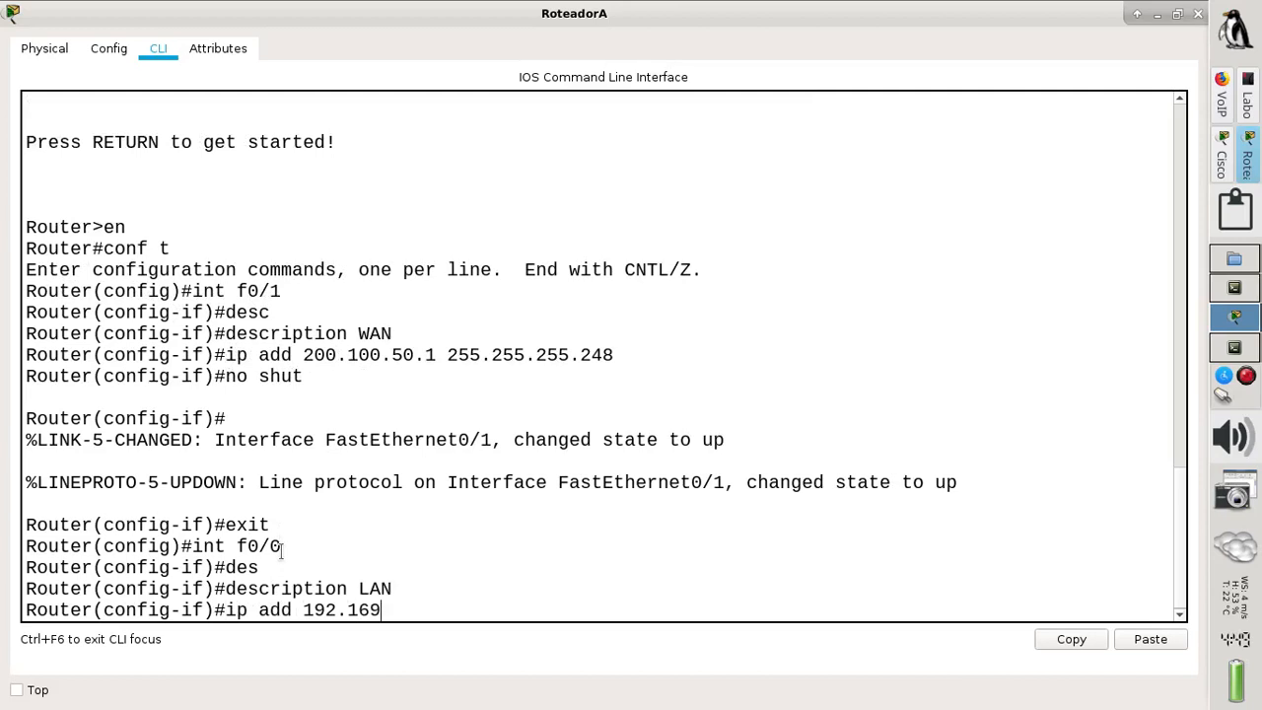
{"action": "key", "text": "BackSpace"}
{"action": "type", "text": "8.1.254 24"}
{"action": "key", "text": "BackSpace"}
{"action": "type", "text": "55"}
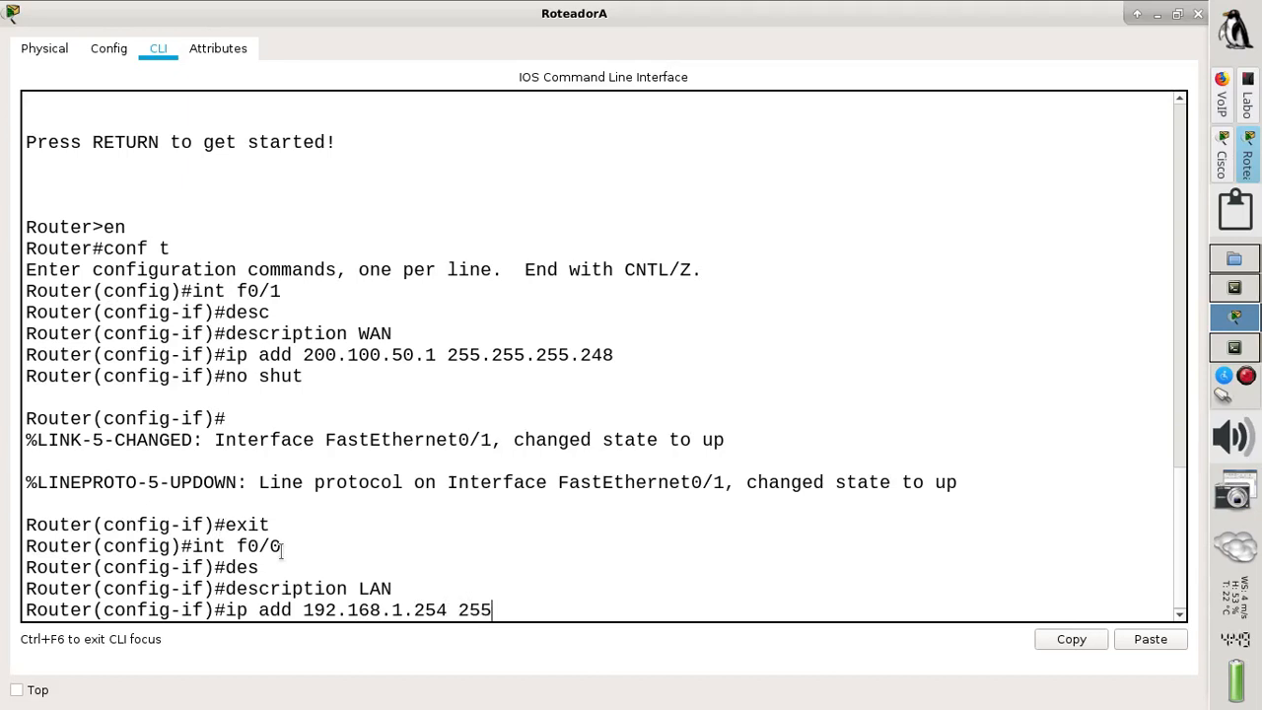
{"action": "type", "text": ".255.255.0"}
{"action": "key", "text": "Return"}
Enable the f0/0 interface with no shut and exit to global configuration mode.
{"action": "type", "text": "no "}
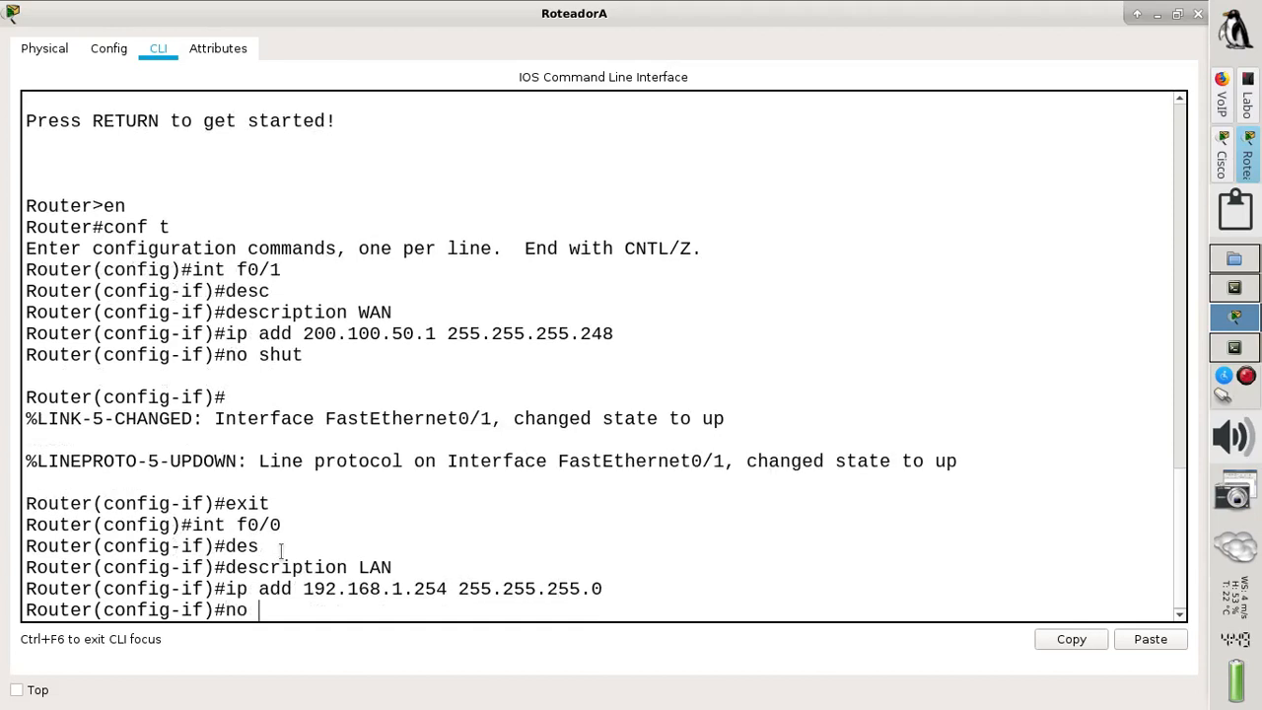
{"action": "type", "text": "shut"}
{"action": "key", "text": "Return"}
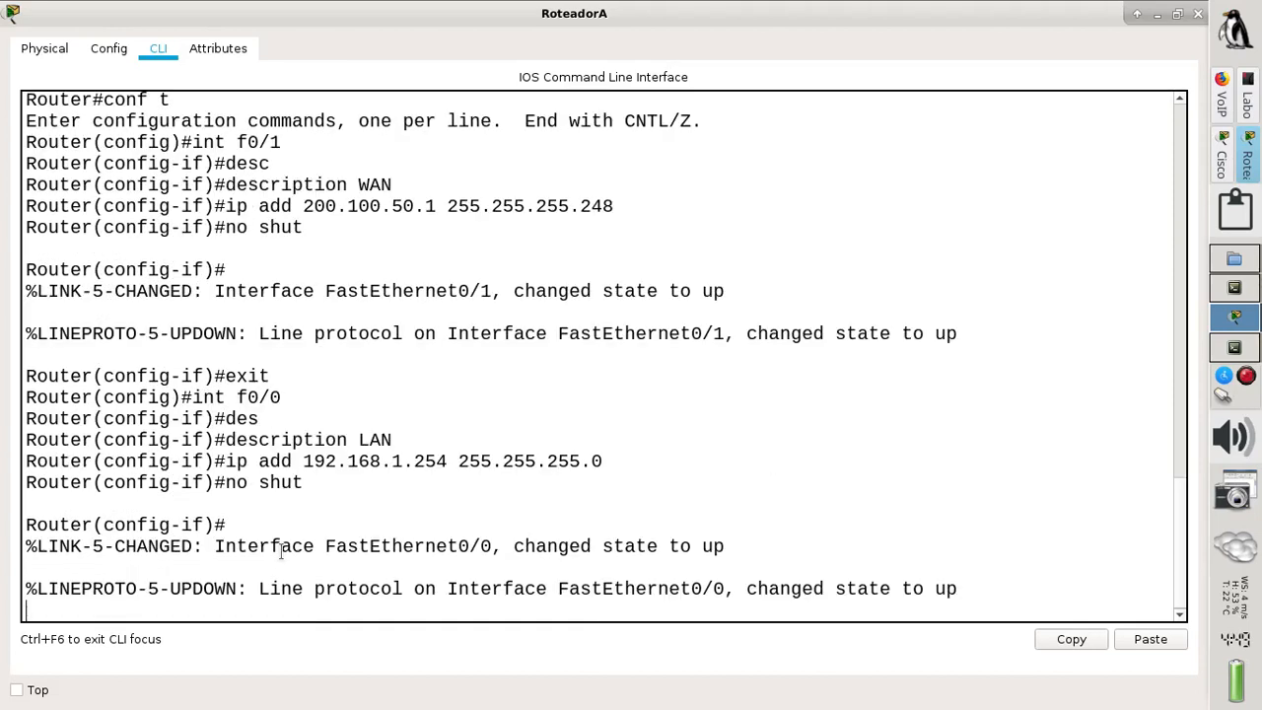
{"action": "key", "text": "Return"}
{"action": "type", "text": "exi"}
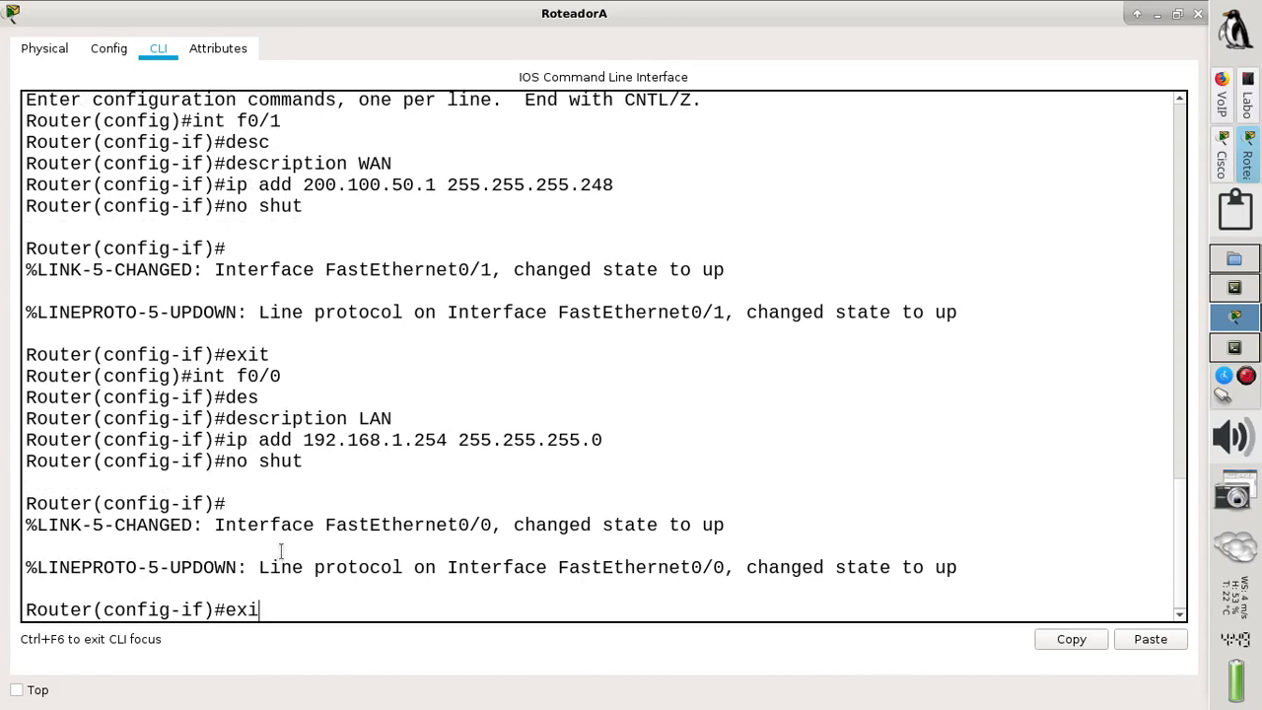
{"action": "type", "text": "t"}
{"action": "key", "text": "Return"}
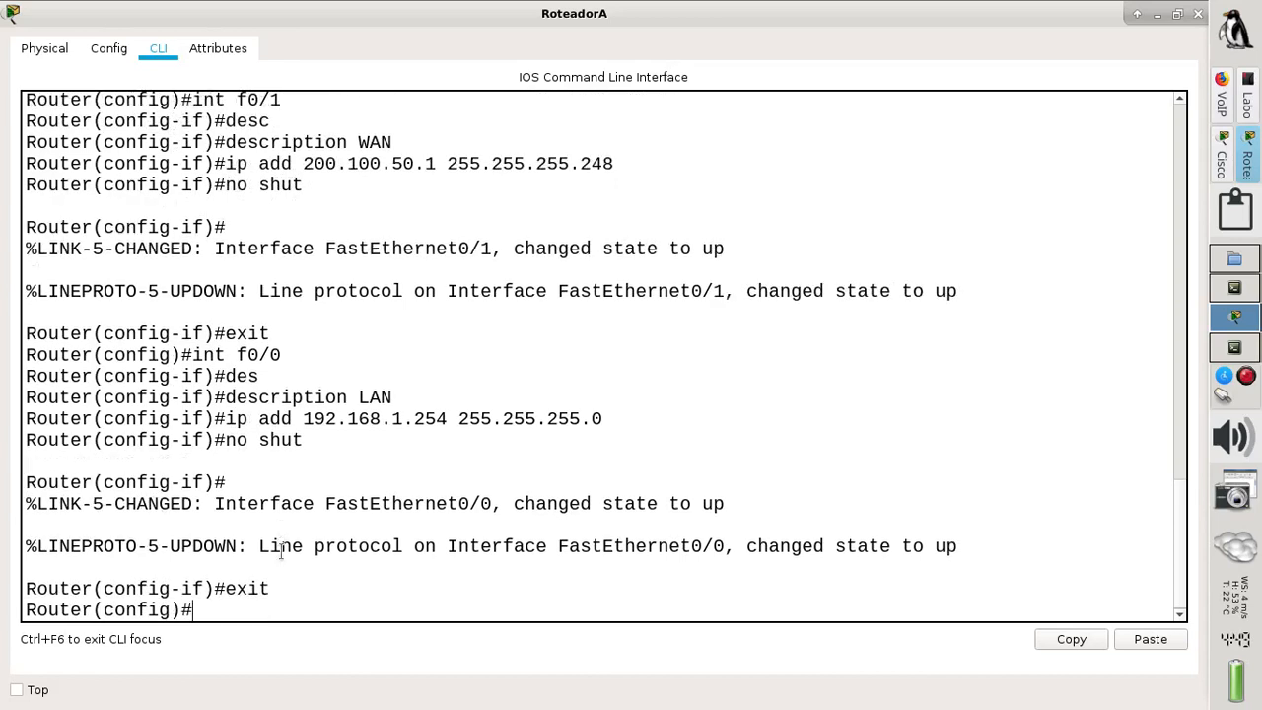
Switch to the VoIP dial-peer lab sheet in Firefox and read the DHCP pool commands for router A.
{"action": "left_click", "coordinate": [1222, 99]}
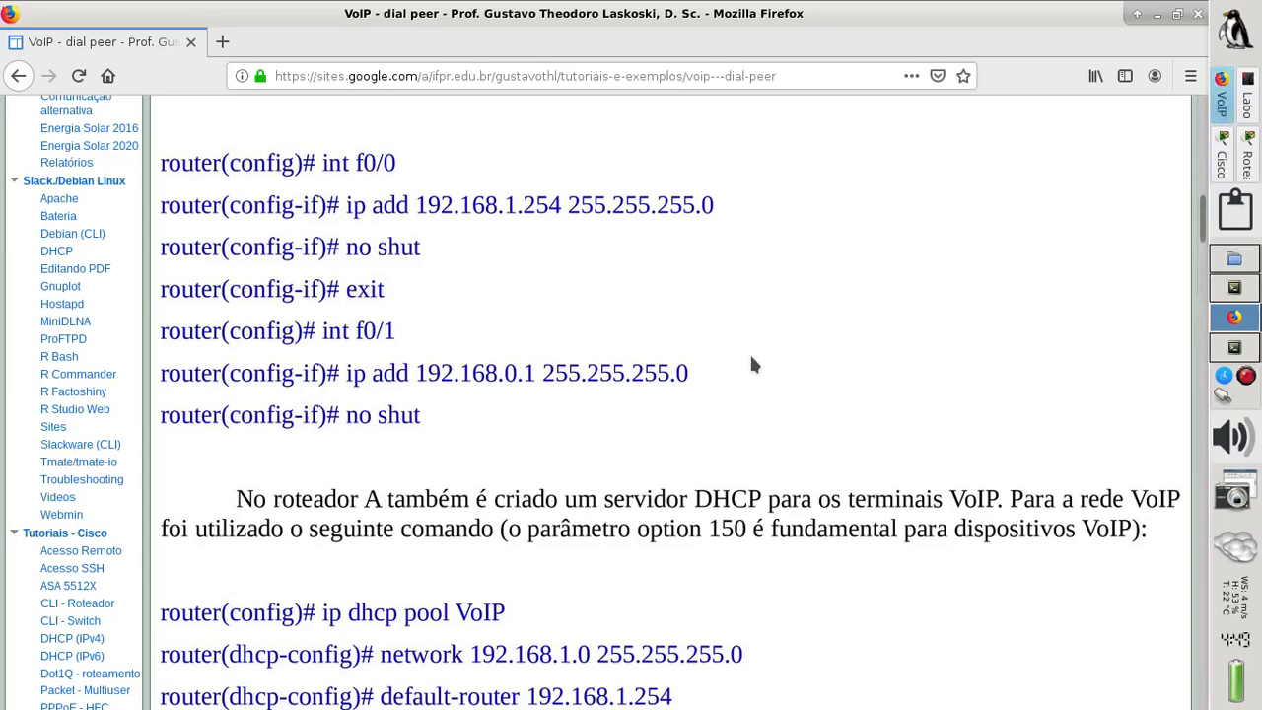
{"action": "scroll", "coordinate": [752, 366], "scroll_direction": "down", "scroll_amount": 5}
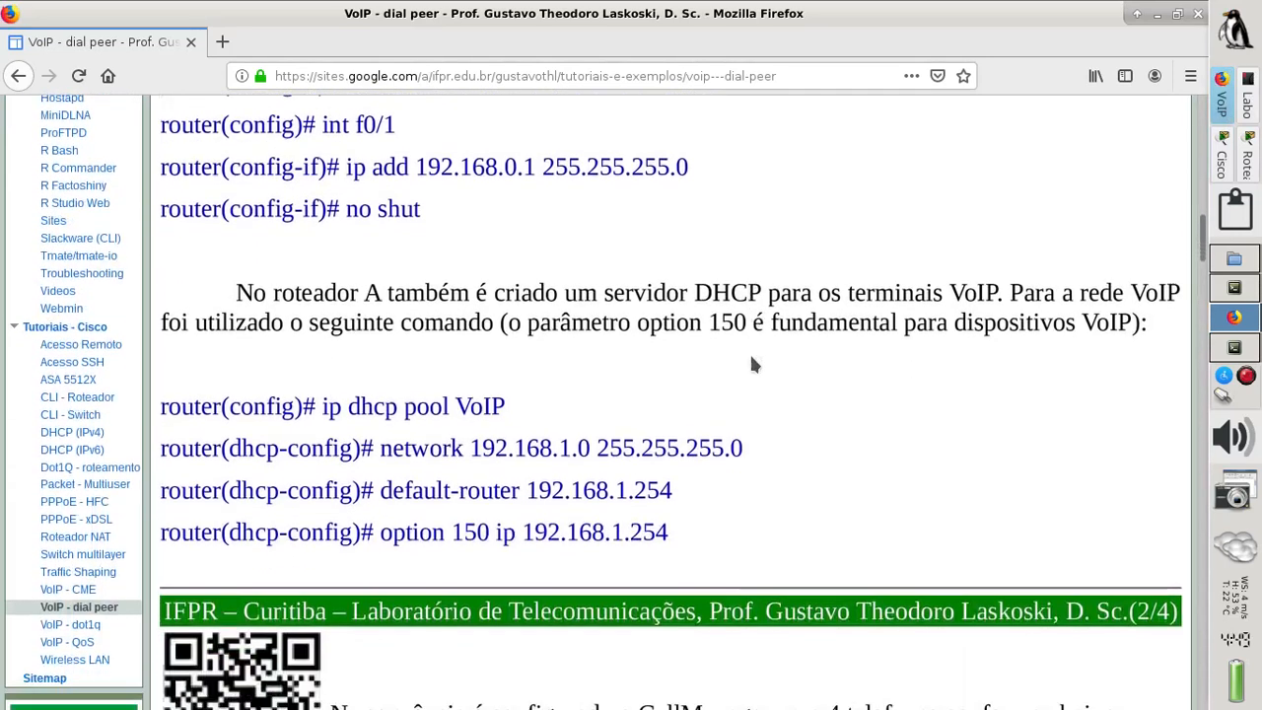
{"action": "scroll", "coordinate": [752, 365], "scroll_direction": "down", "scroll_amount": 2}
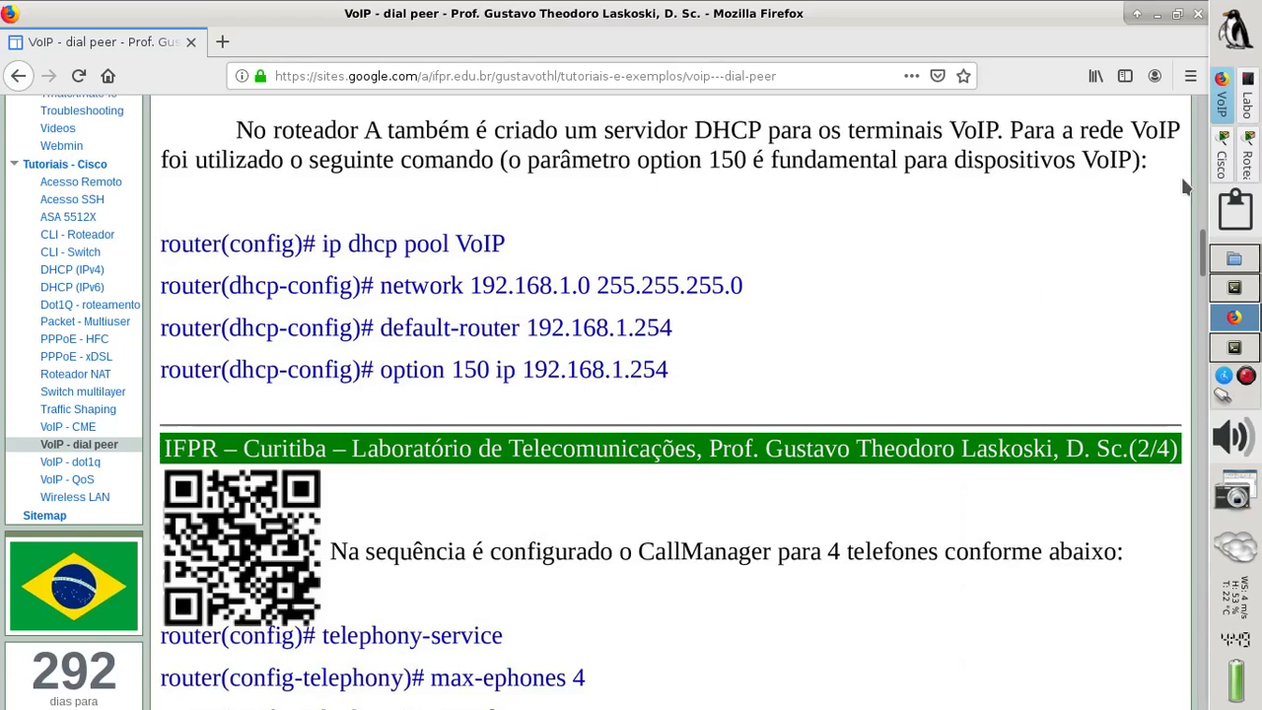
Return to RoteadorA's console in Packet Tracer and create a DHCP pool named REDEVOIP with ip dhcp pool.
{"action": "left_click", "coordinate": [1224, 168]}
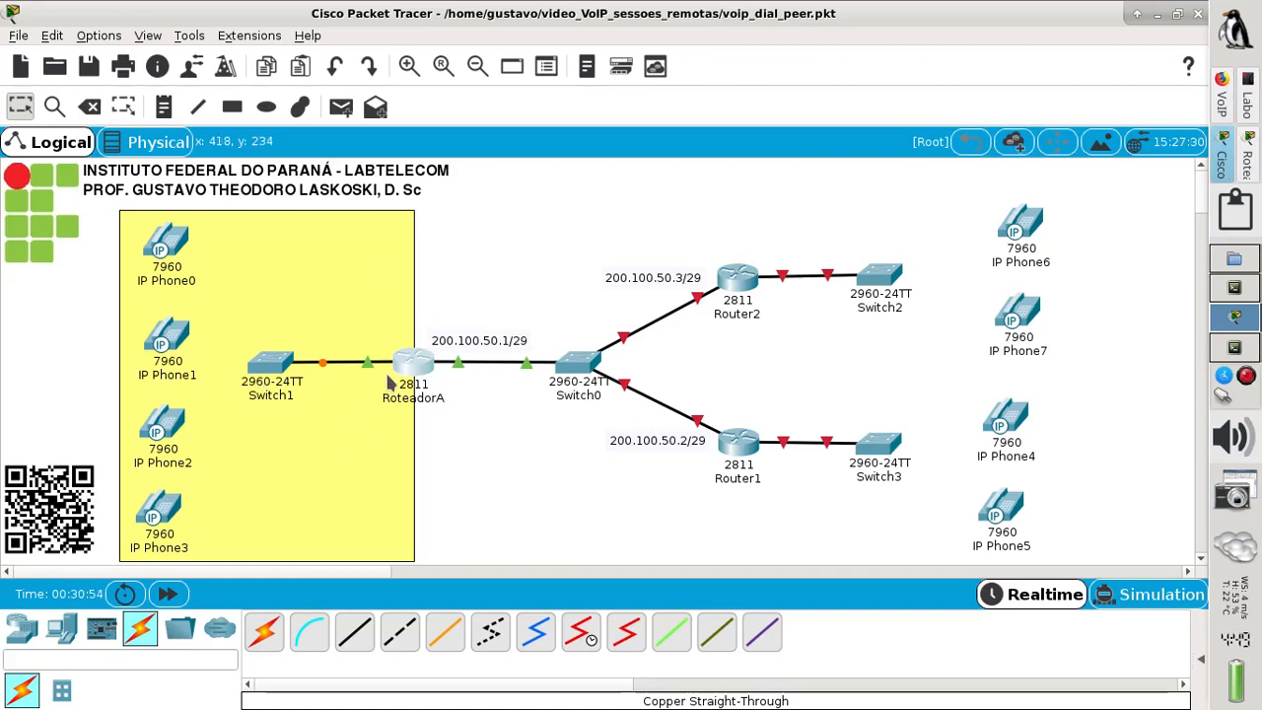
{"action": "left_click", "coordinate": [388, 376]}
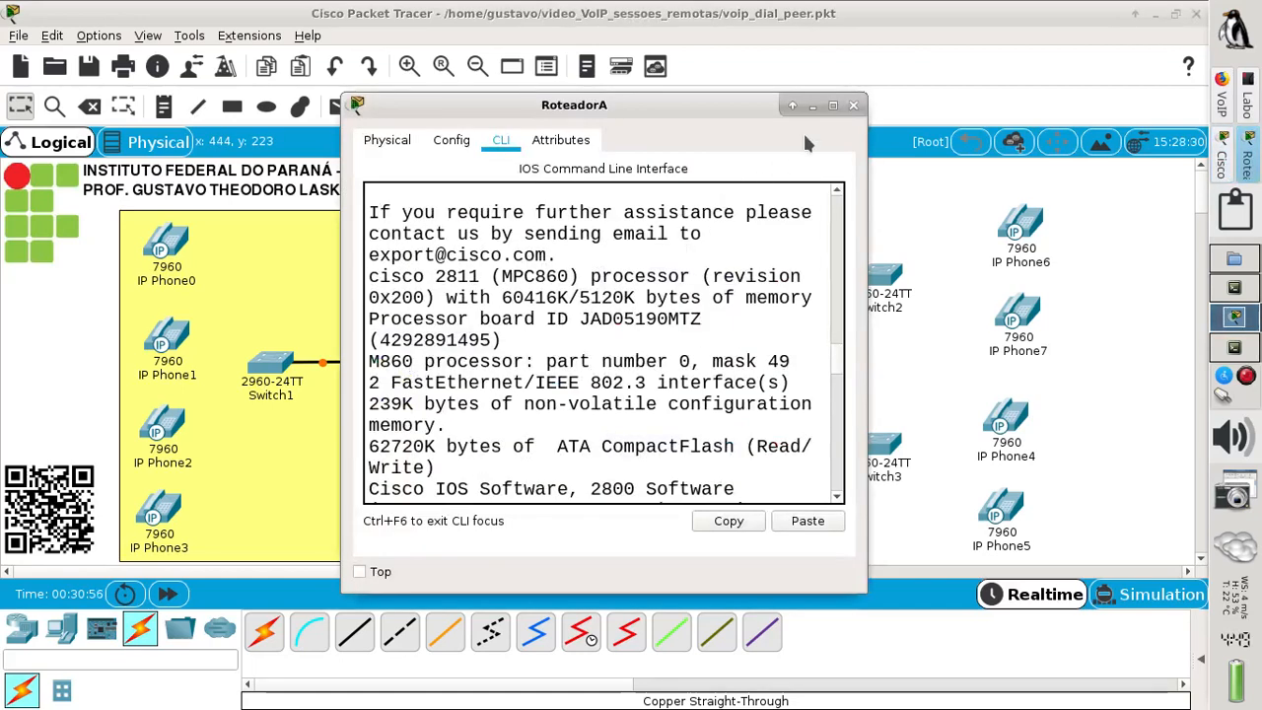
{"action": "left_click", "coordinate": [833, 105]}
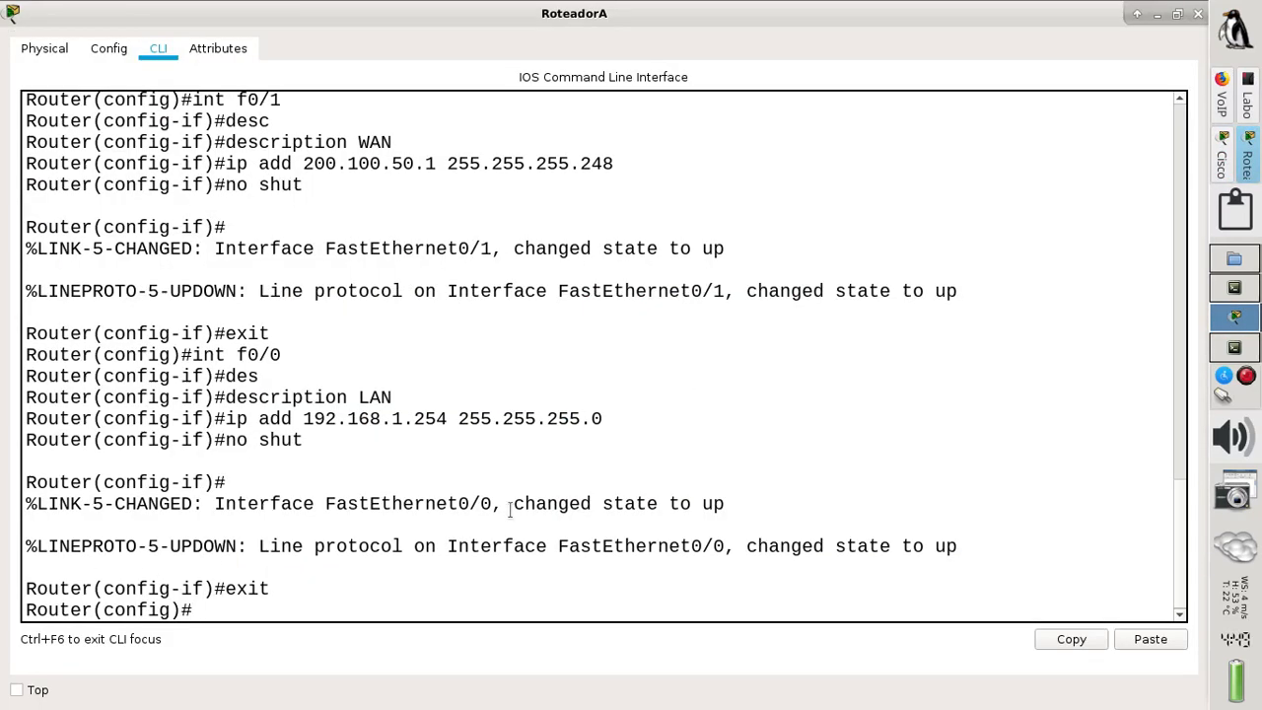
{"action": "type", "text": "ip dh"}
{"action": "key", "text": "Tab"}
{"action": "type", "text": "po"}
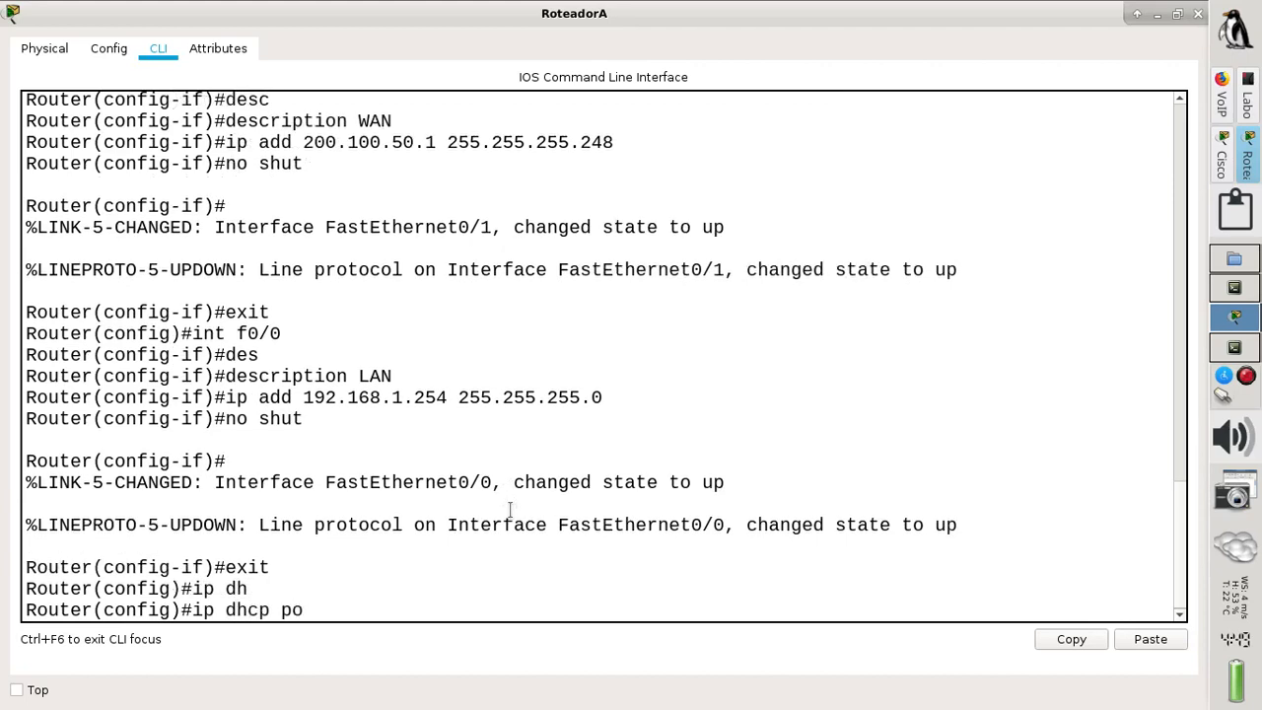
{"action": "type", "text": "ol REDEVOIP"}
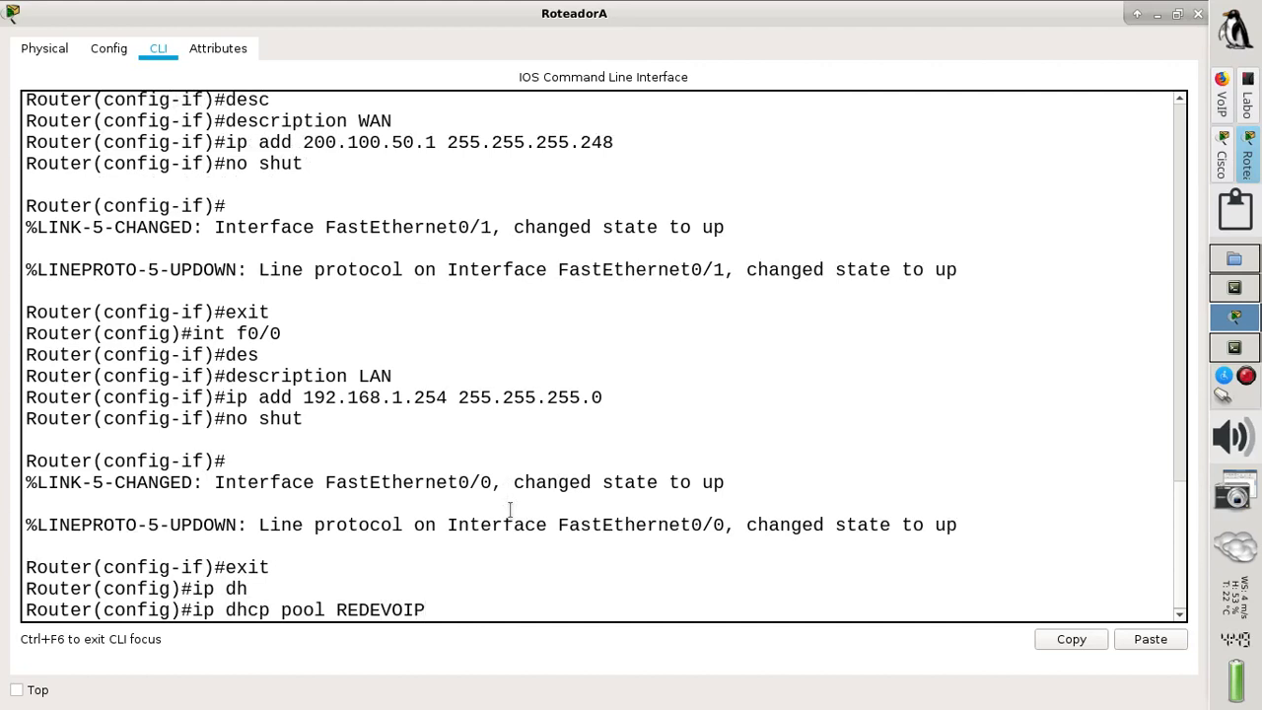
{"action": "key", "text": "Return"}
Set the REDEVOIP pool's network to 192.168.1.0 with mask 255.255.255.0.
{"action": "type", "text": "networ"}
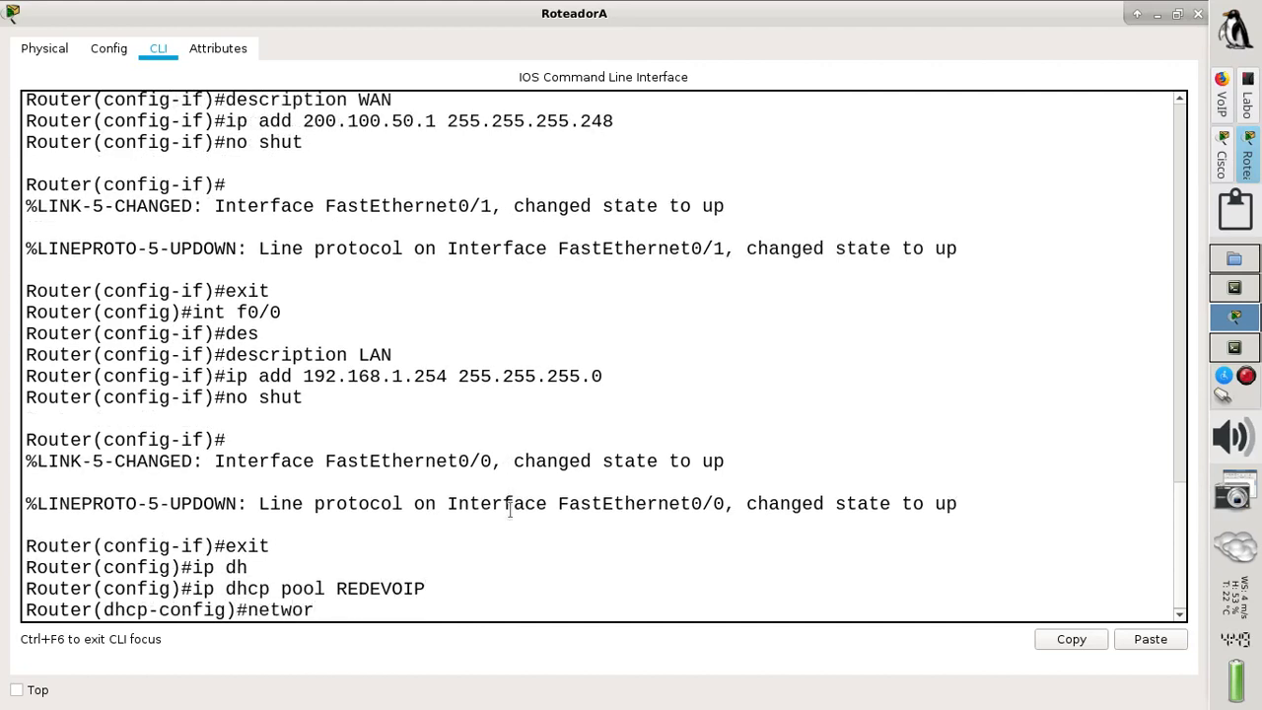
{"action": "type", "text": "k 192.168.1.0 2"}
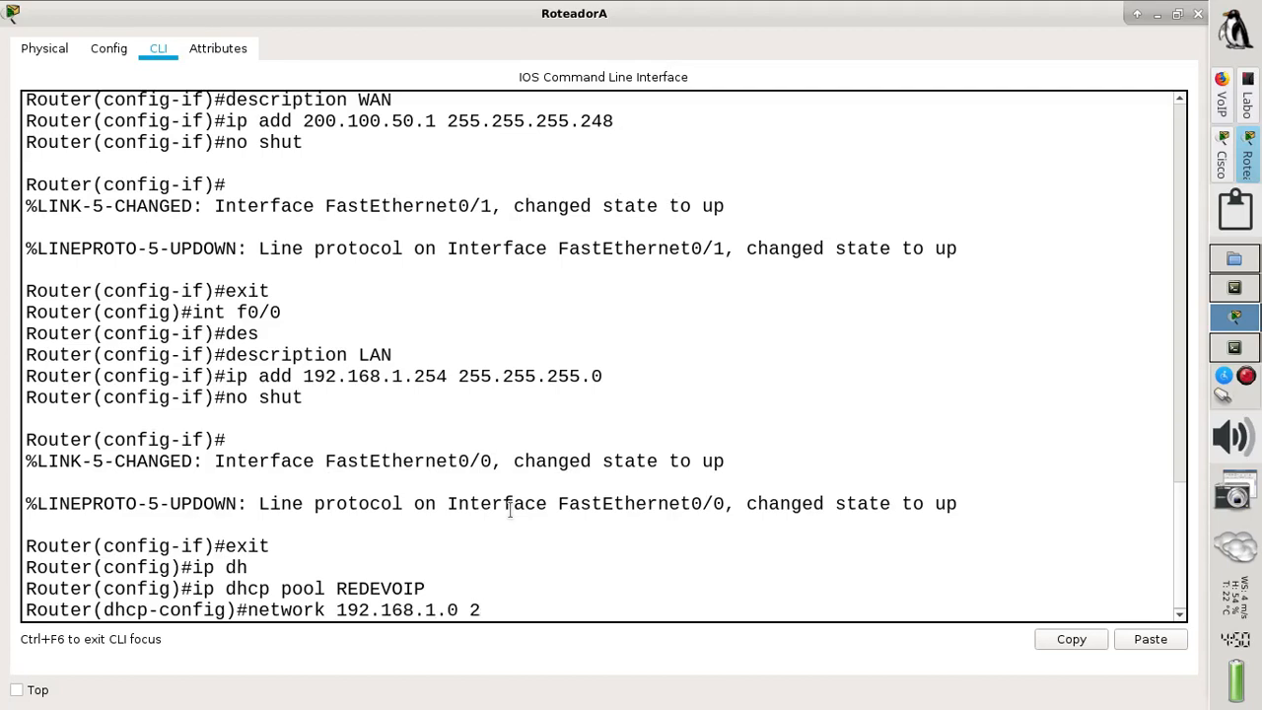
{"action": "type", "text": "55.255.255.0"}
{"action": "key", "text": "Return"}
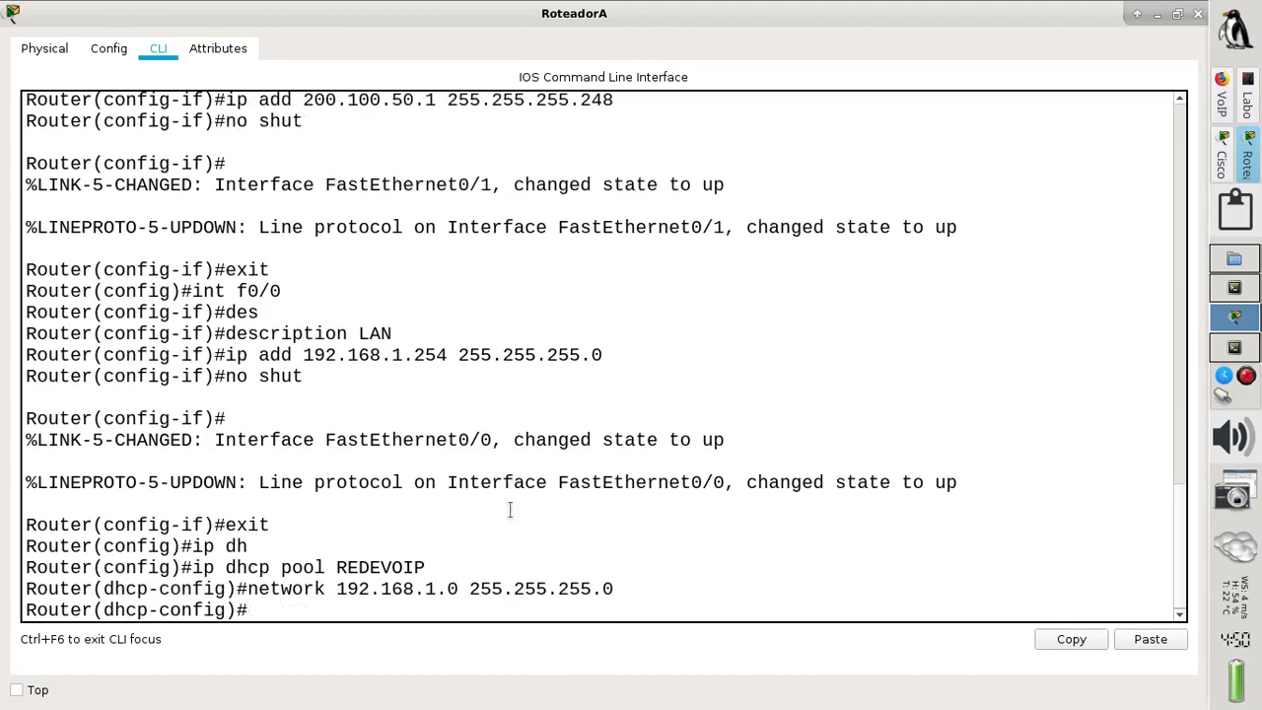
Set the REDEVOIP pool's default-router to RoteadorA's LAN address, 192.168.1.254.
{"action": "type", "text": "def"}
{"action": "key", "text": "Tab"}
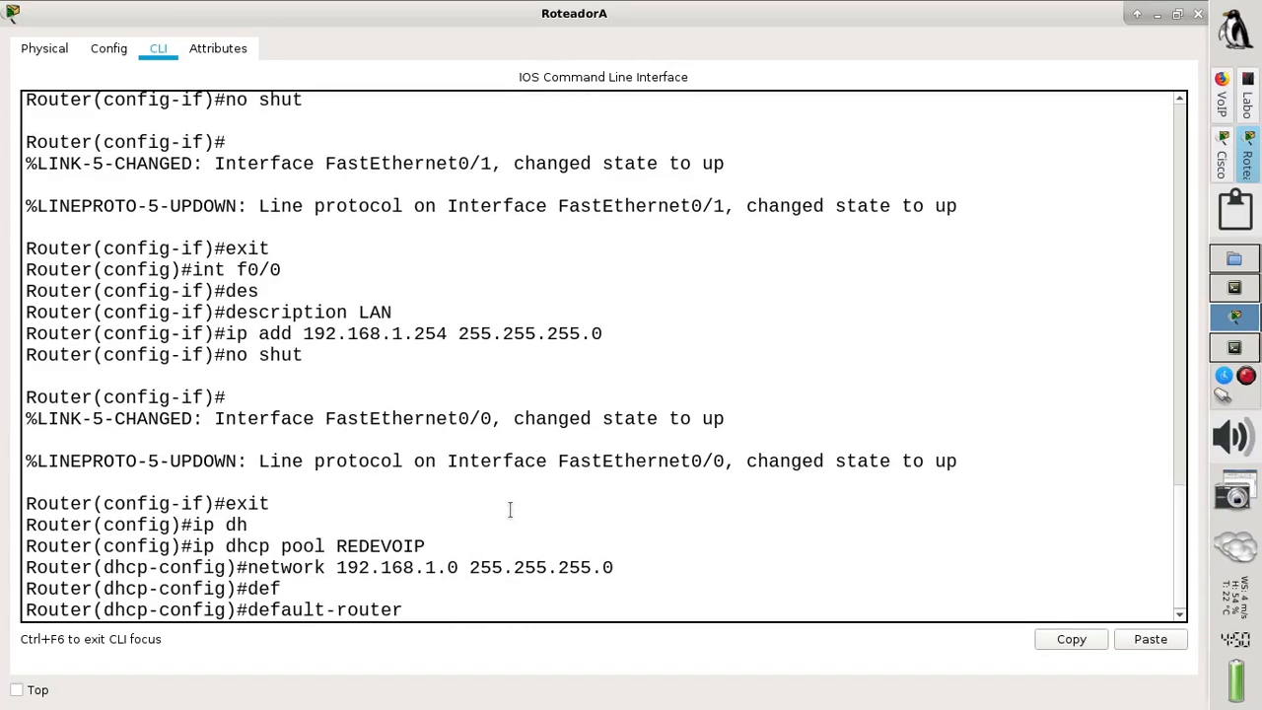
{"action": "type", "text": "192.168"}
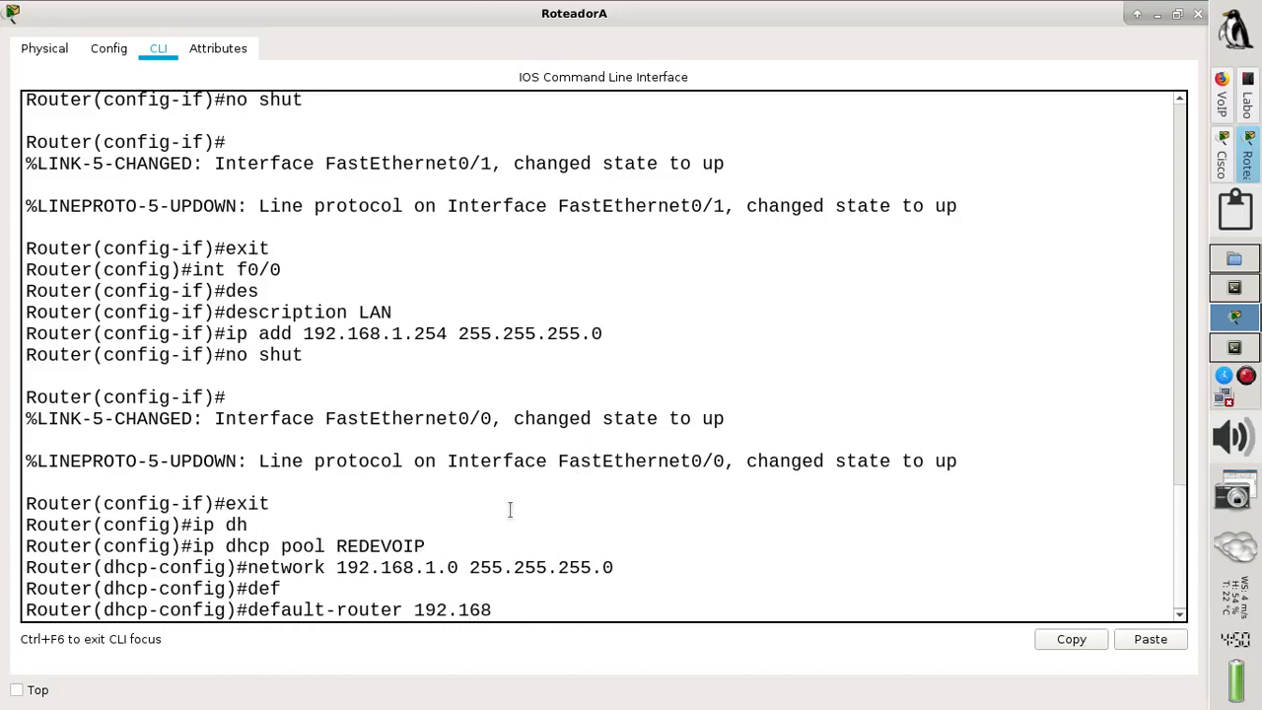
{"action": "type", "text": ".1.254"}
{"action": "left_click_drag", "start_coordinate": [303, 336], "coordinate": [449, 335]}
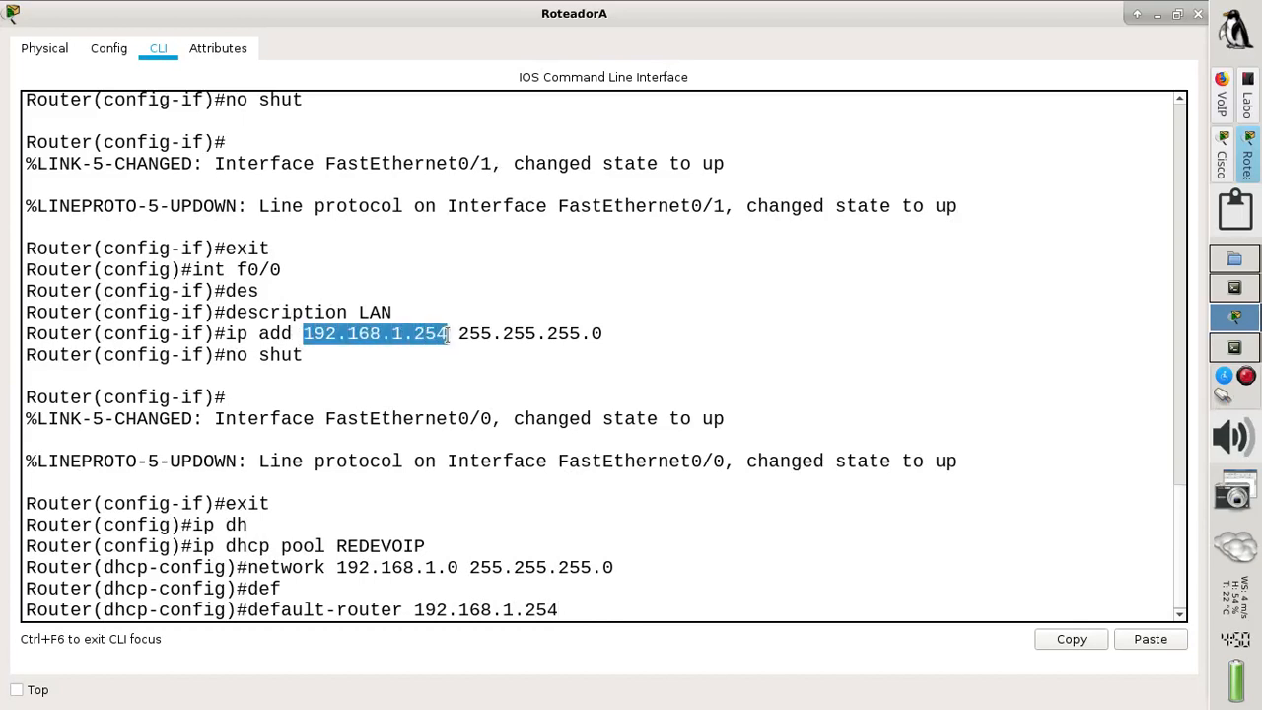
{"action": "left_click", "coordinate": [633, 609]}
{"action": "key", "text": "Return"}
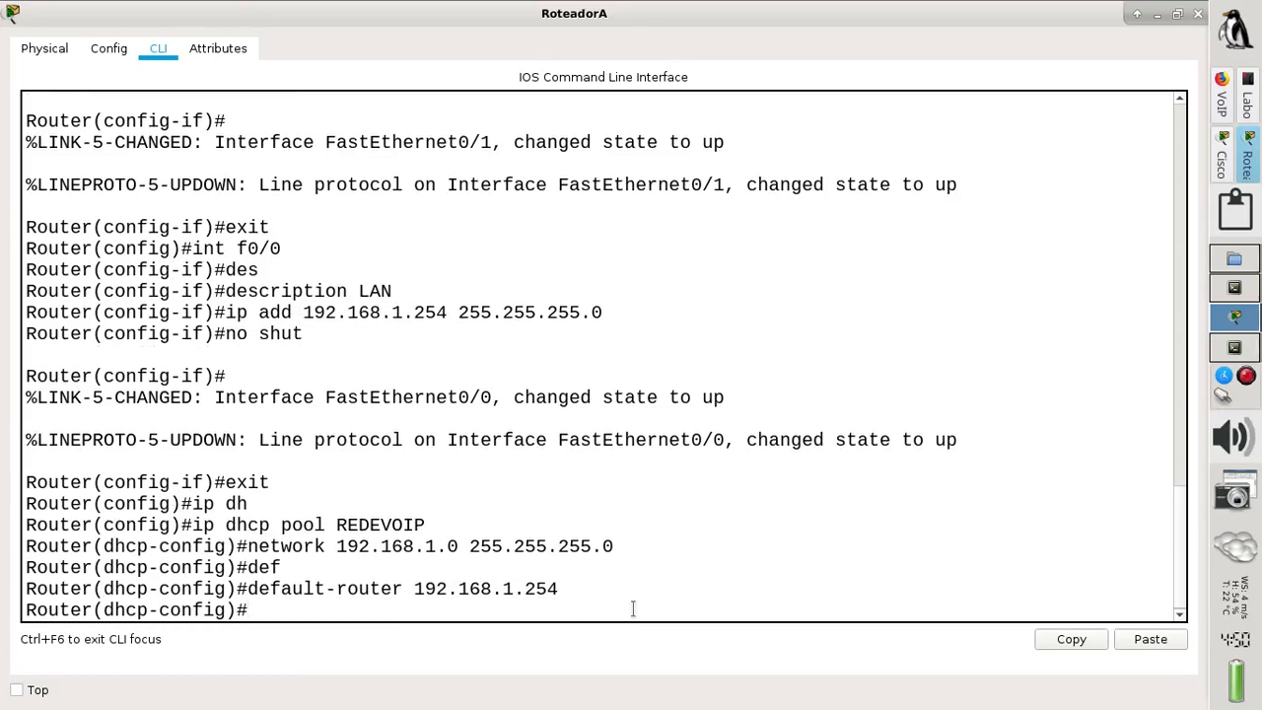
Set the REDEVOIP pool's dns-server to 192.168.1.254.
{"action": "type", "text": "dns"}
{"action": "key", "text": "Tab"}
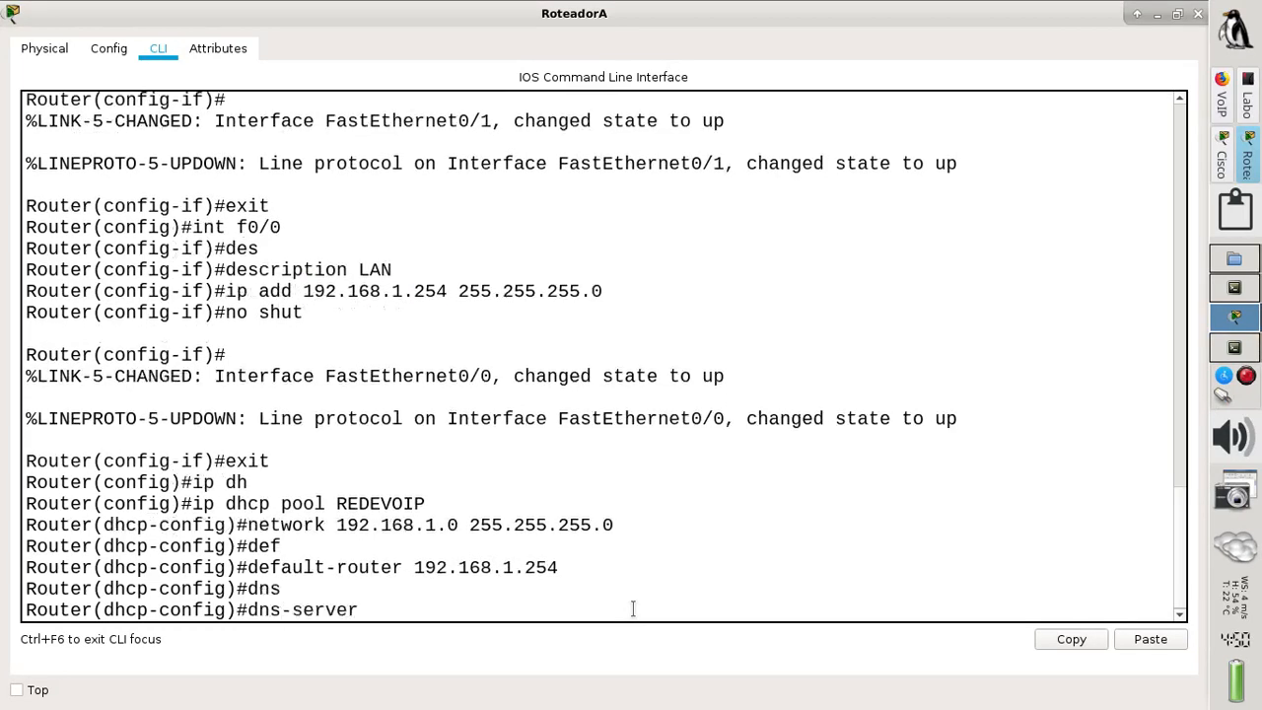
{"action": "type", "text": "192.168.1.254"}
{"action": "key", "text": "Return"}
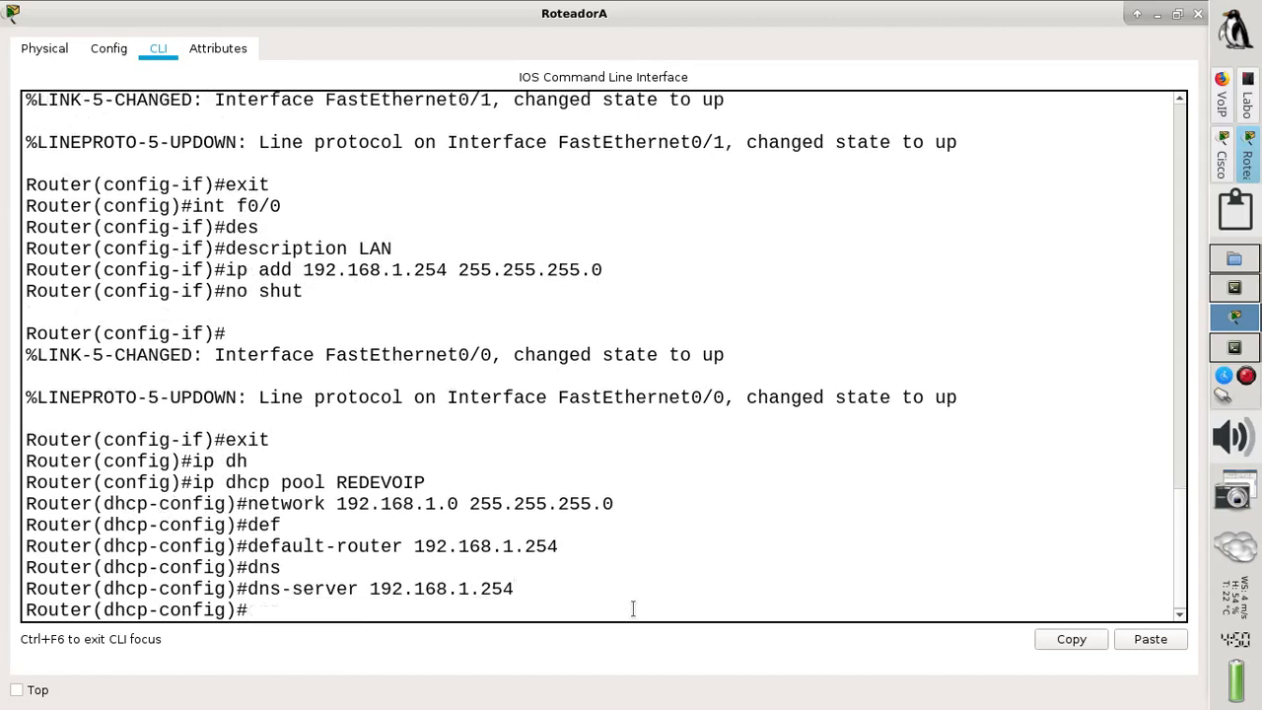
Add option 150 with IP 192.168.1.254 to the REDEVOIP pool and leave DHCP configuration mode.
{"action": "type", "text": "option 150 ip"}
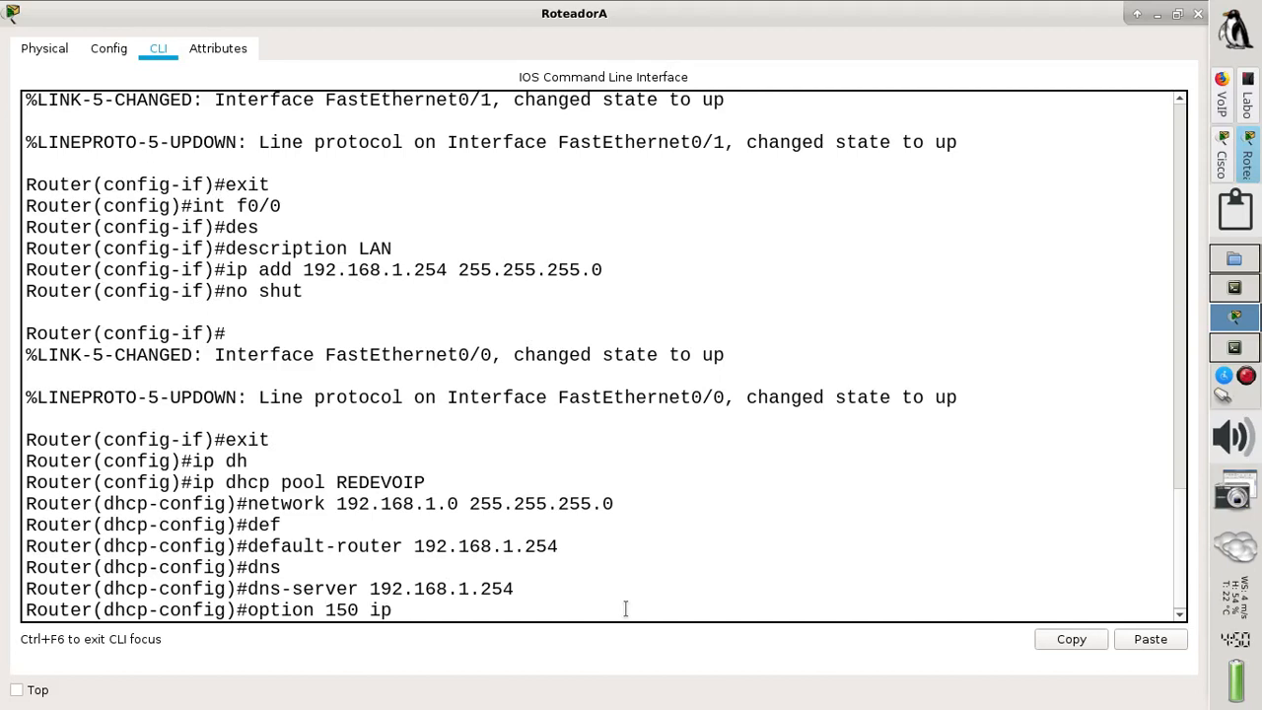
{"action": "type", "text": " 192.168.1.254"}
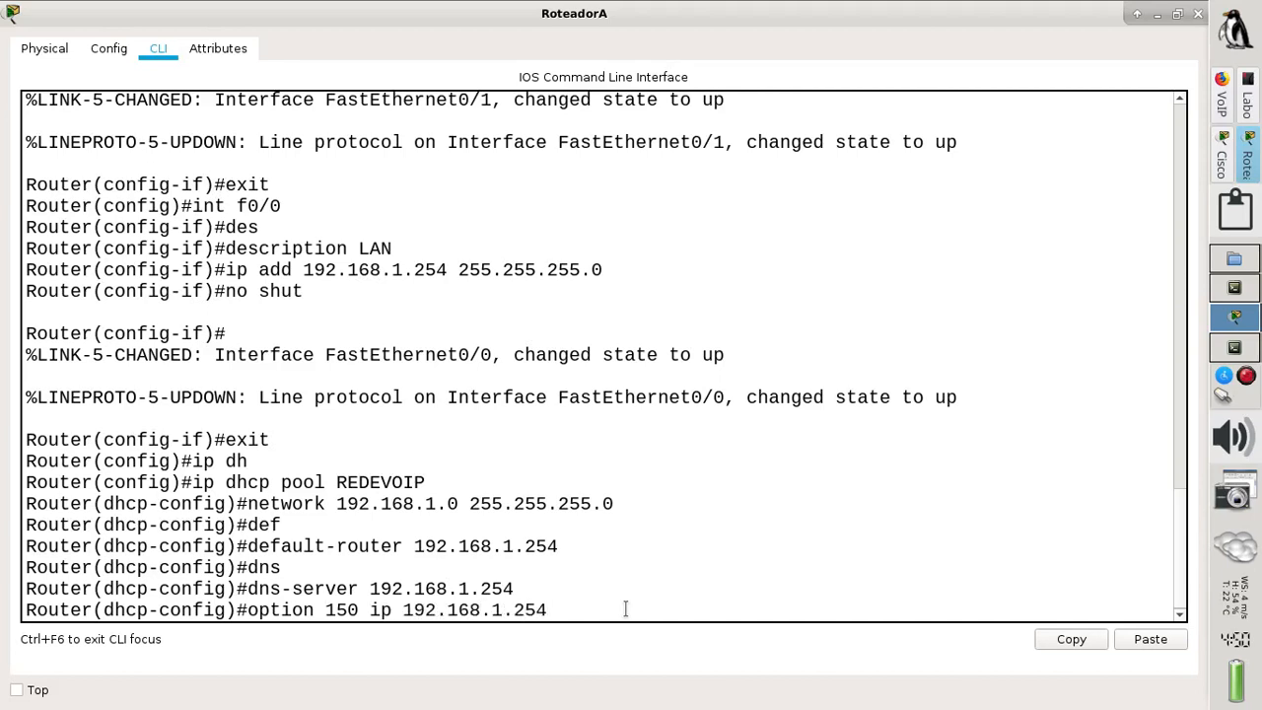
{"action": "key", "text": "Return"}
{"action": "type", "text": "exit"}
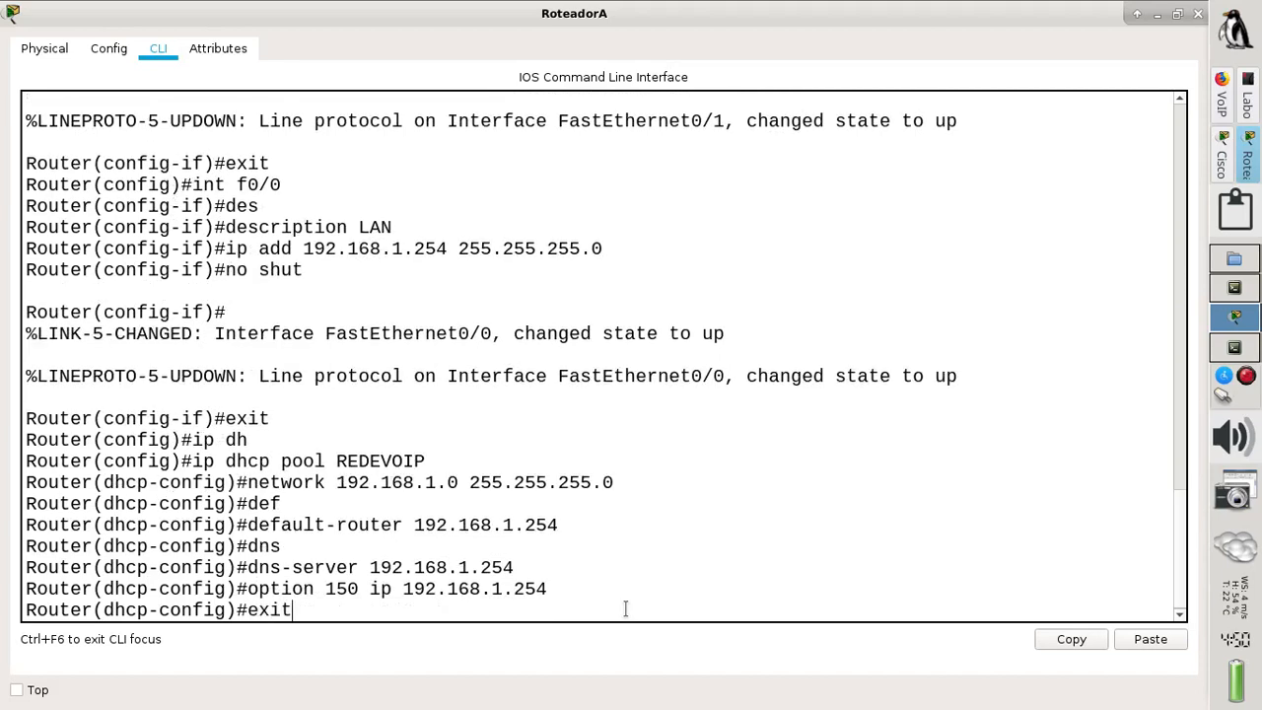
{"action": "key", "text": "Return"}
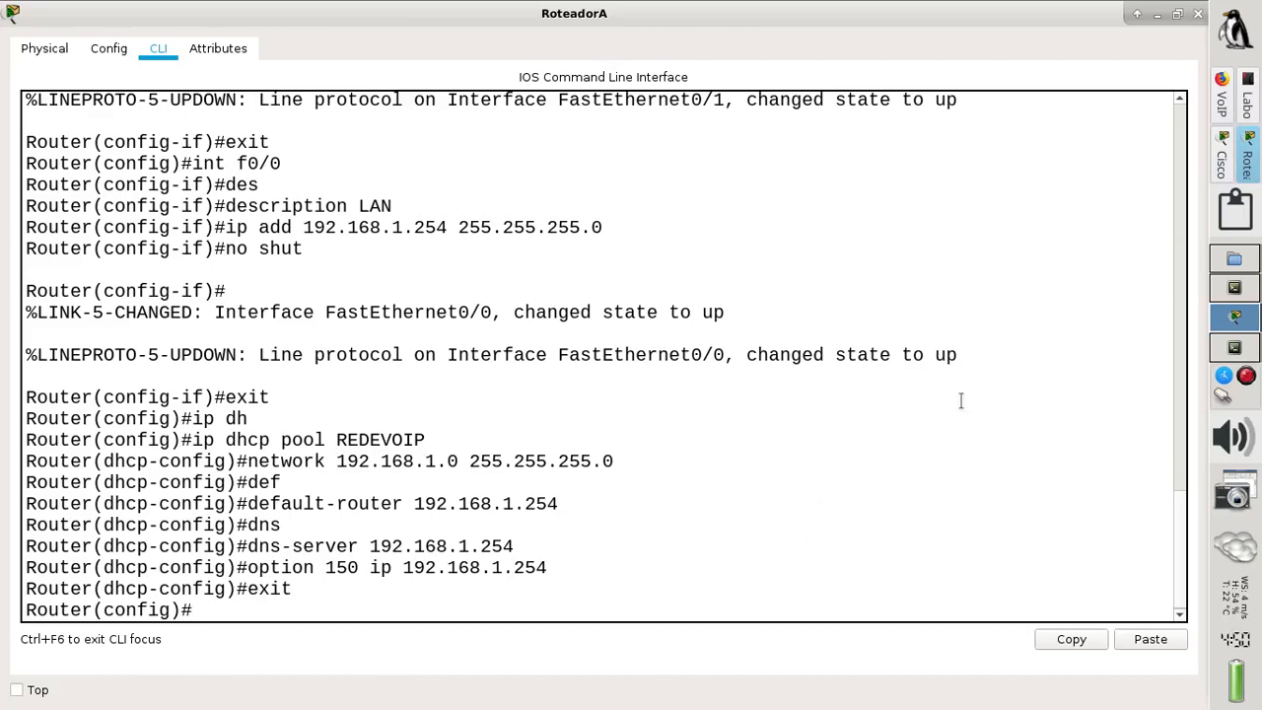
Switch to the VoIP dial-peer tutorial in Firefox and read the CallManager telephony-service commands for four phones.
{"action": "left_click", "coordinate": [1224, 114]}
{"action": "scroll", "coordinate": [639, 431], "scroll_direction": "down", "scroll_amount": 4}
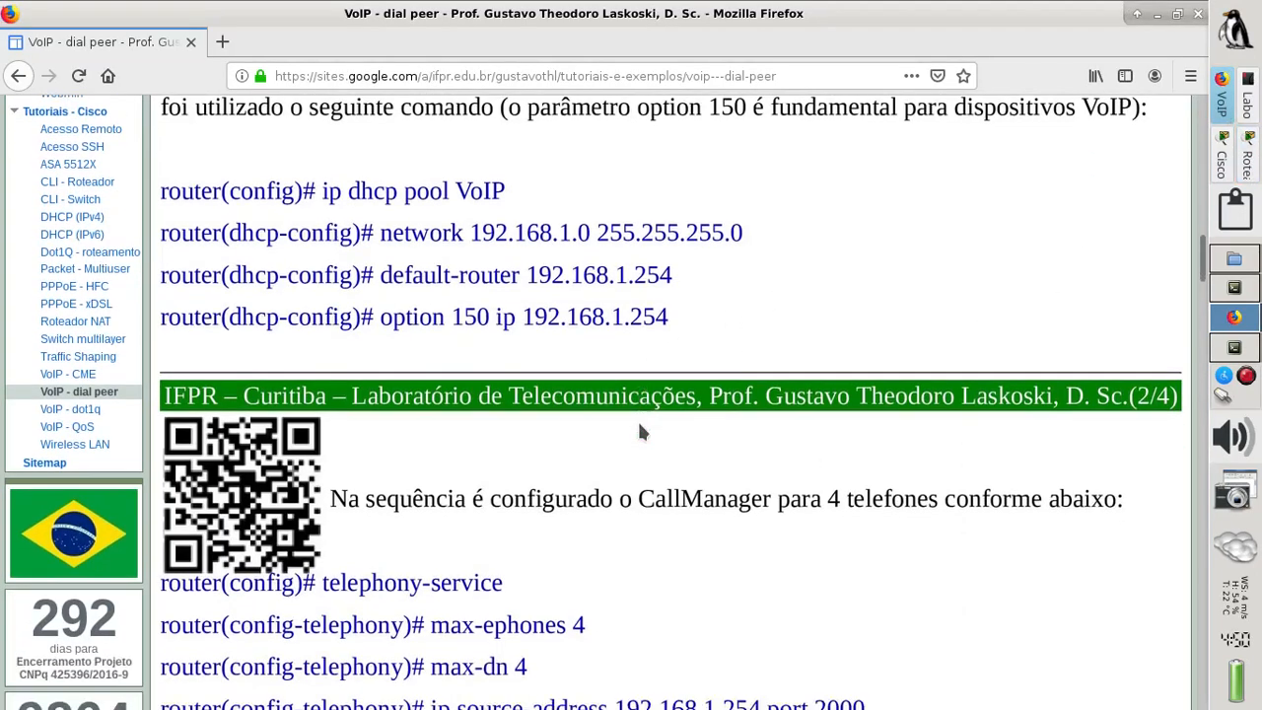
{"action": "scroll", "coordinate": [639, 431], "scroll_direction": "down", "scroll_amount": 3}
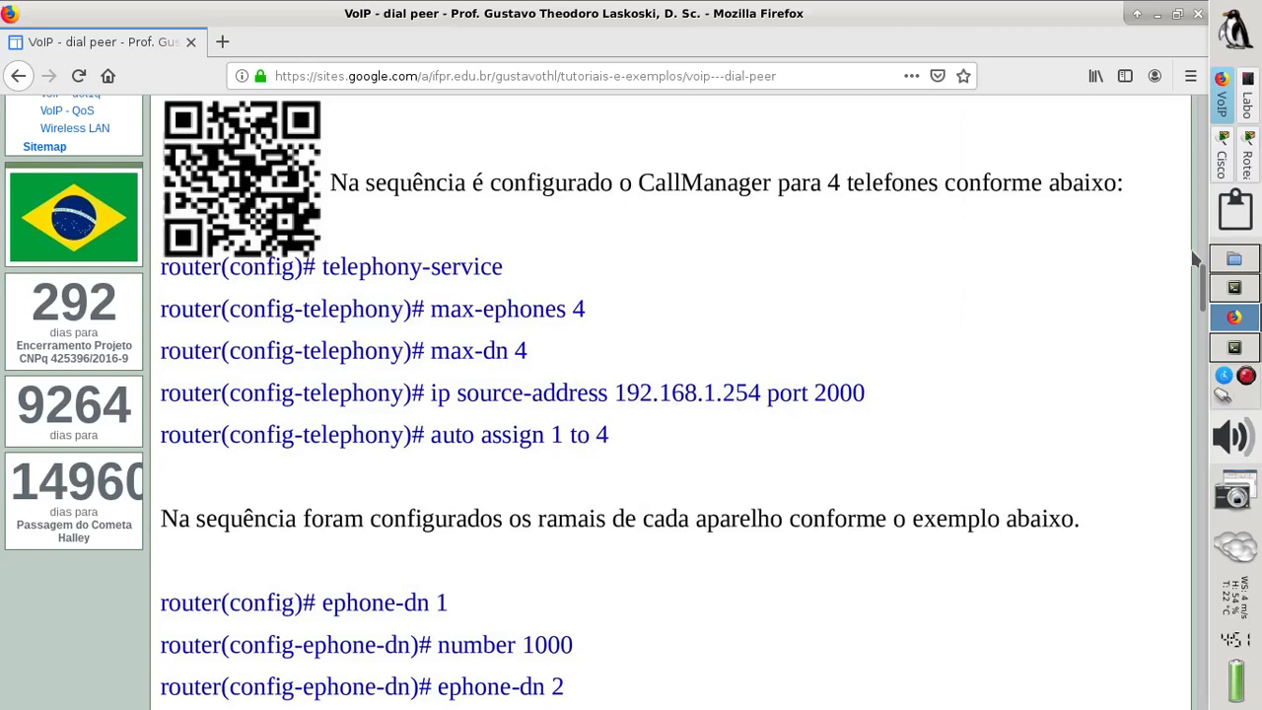
Return to RoteadorA's console in Packet Tracer and enter telephony-service configuration mode.
{"action": "left_click", "coordinate": [1248, 158]}
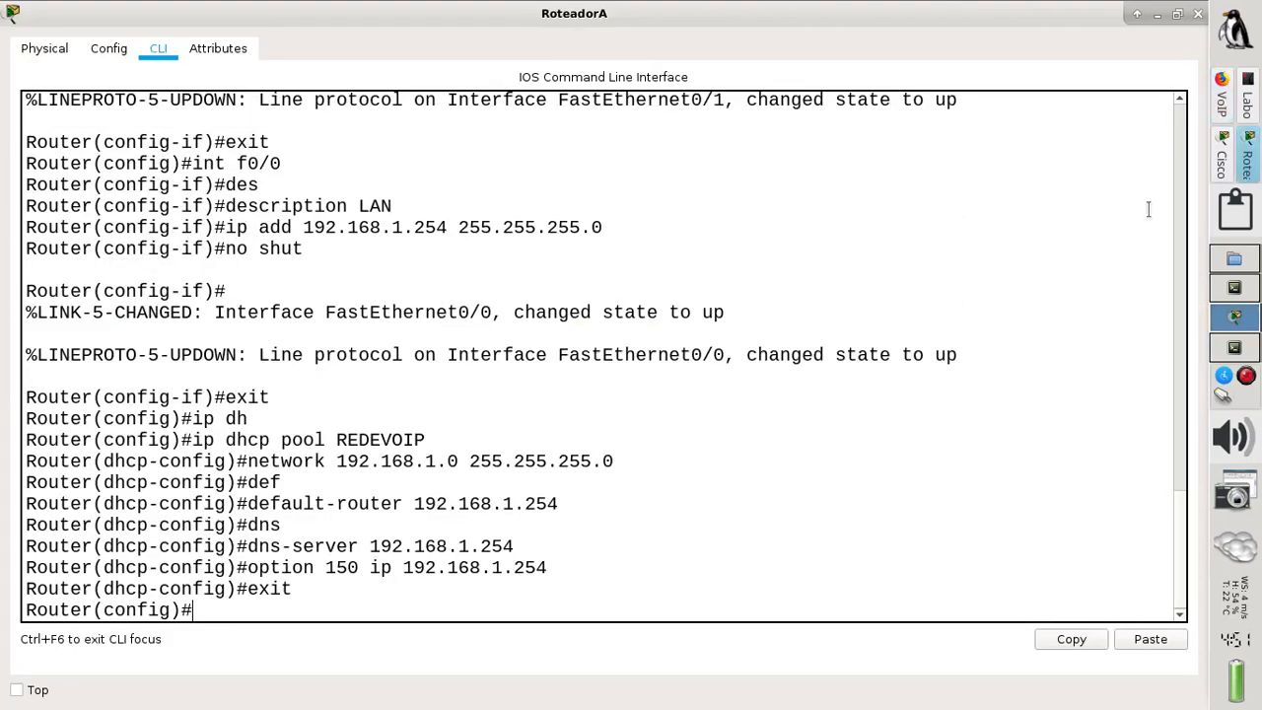
{"action": "type", "text": "ma"}
{"action": "key", "text": "BackSpace"}
{"action": "key", "text": "BackSpace"}
{"action": "type", "text": "te"}
{"action": "key", "text": "Tab"}
{"action": "key", "text": "Return"}
Limit the telephony service's directory numbers to 4 with max-dn.
{"action": "type", "text": "max-"}
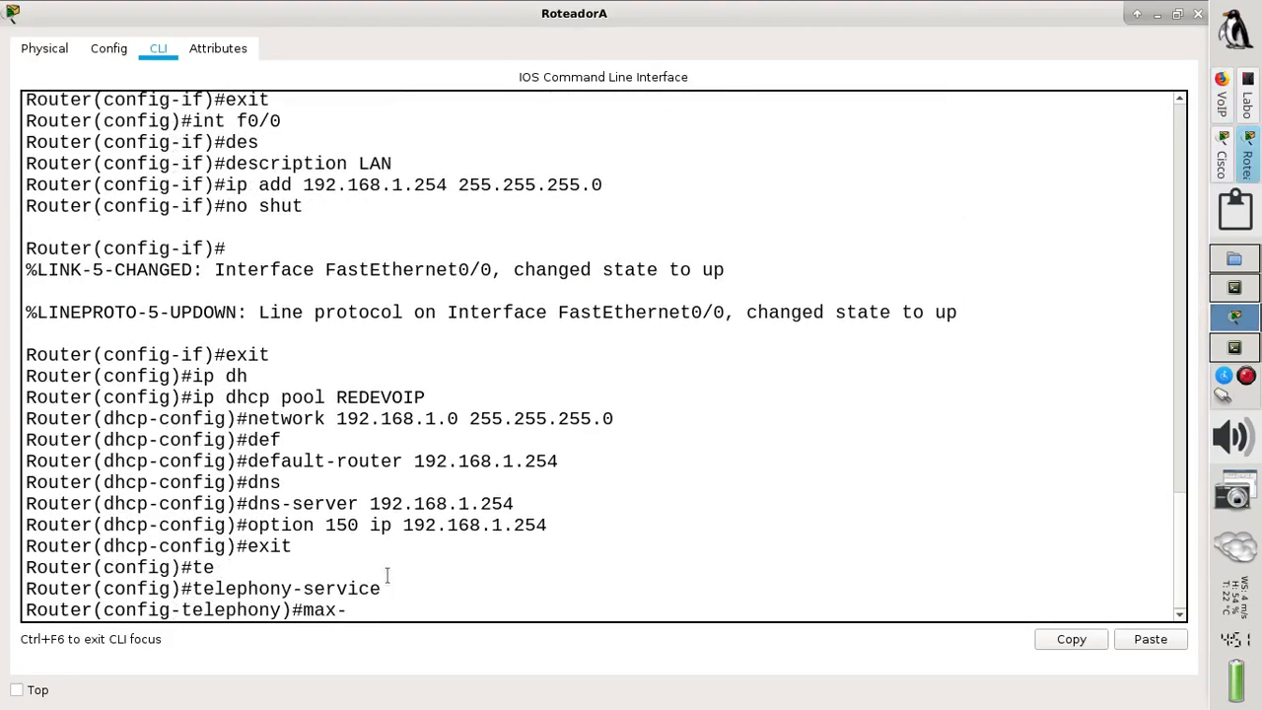
{"action": "type", "text": "d"}
{"action": "key", "text": "Tab"}
{"action": "type", "text": "4"}
{"action": "key", "text": "Return"}
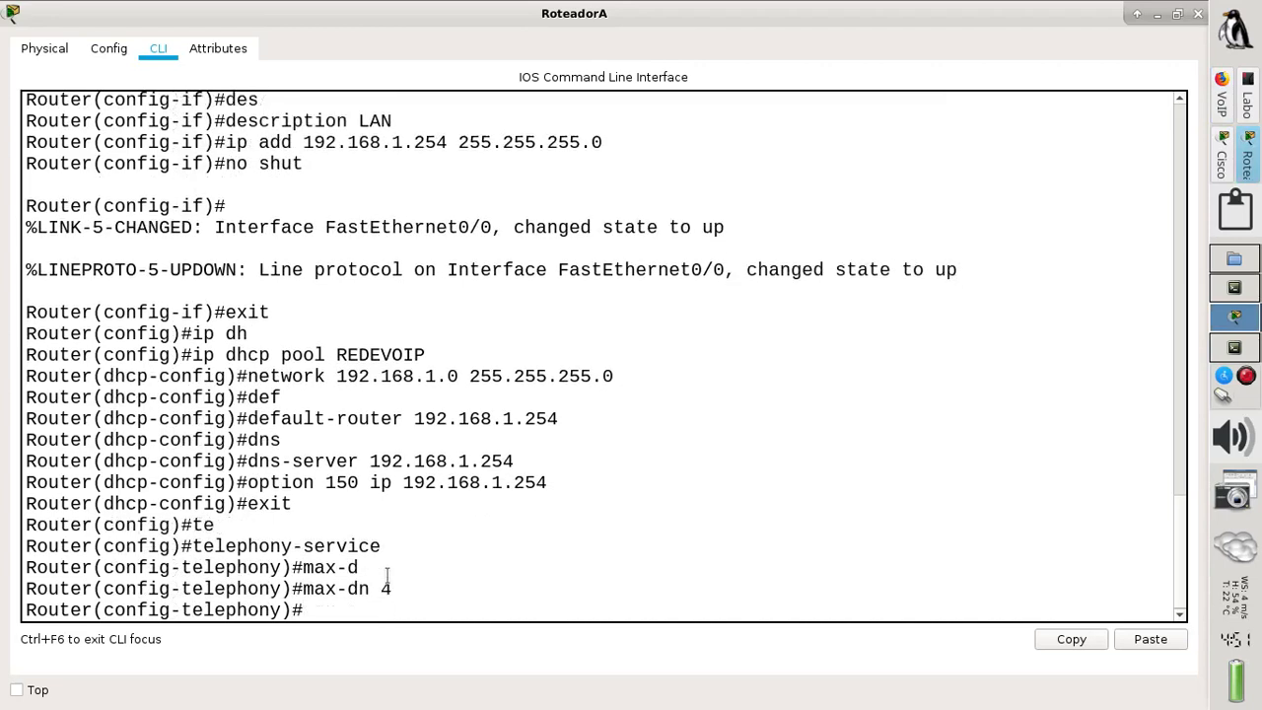
Limit the telephony service's phones to 4 with max-ephones.
{"action": "type", "text": "max"}
{"action": "key", "text": "Tab"}
{"action": "type", "text": "-e"}
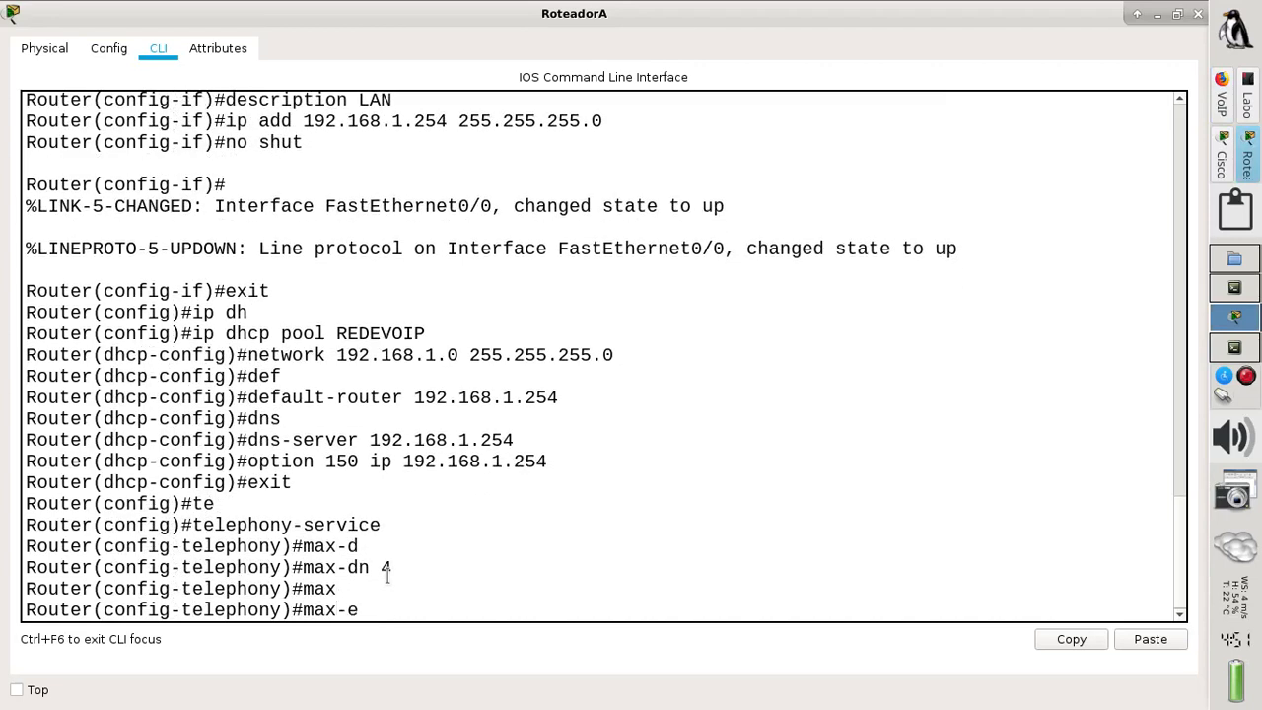
{"action": "key", "text": "Tab"}
{"action": "type", "text": "4"}
{"action": "key", "text": "Return"}
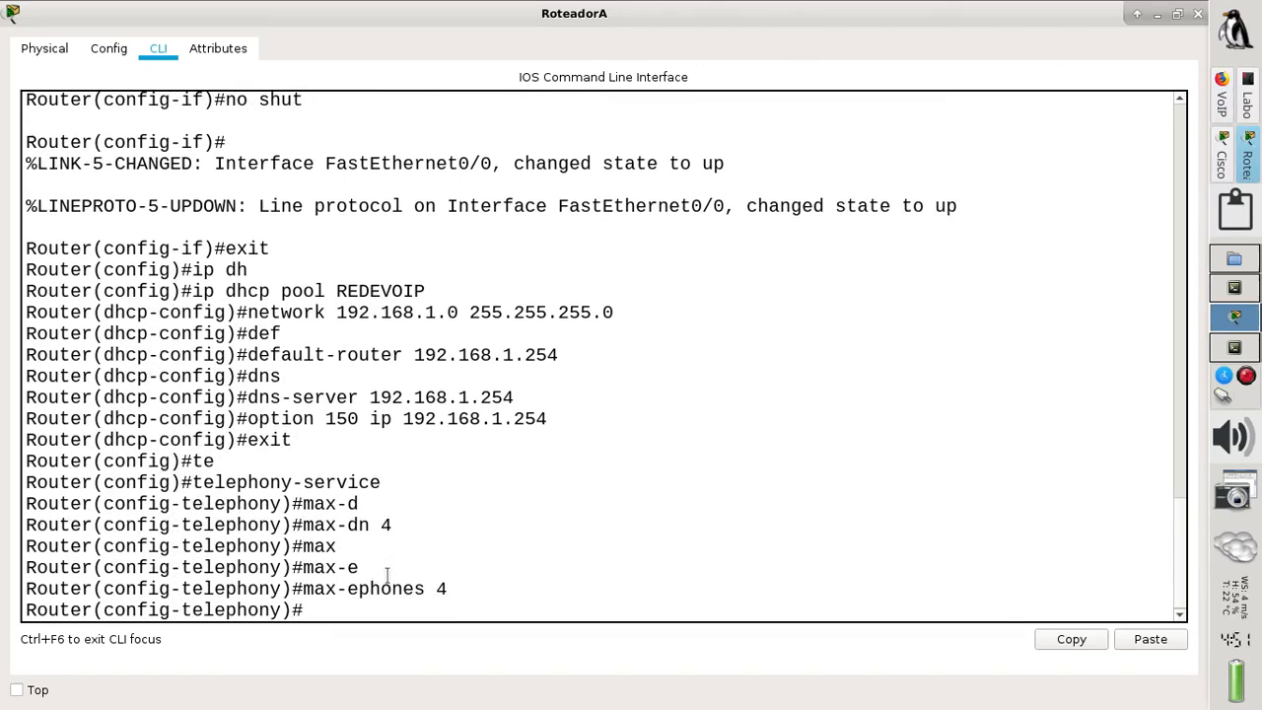
Set the telephony service's ip source-address to 192.168.1.254 with port 2000.
{"action": "type", "text": "ip so"}
{"action": "key", "text": "Tab"}
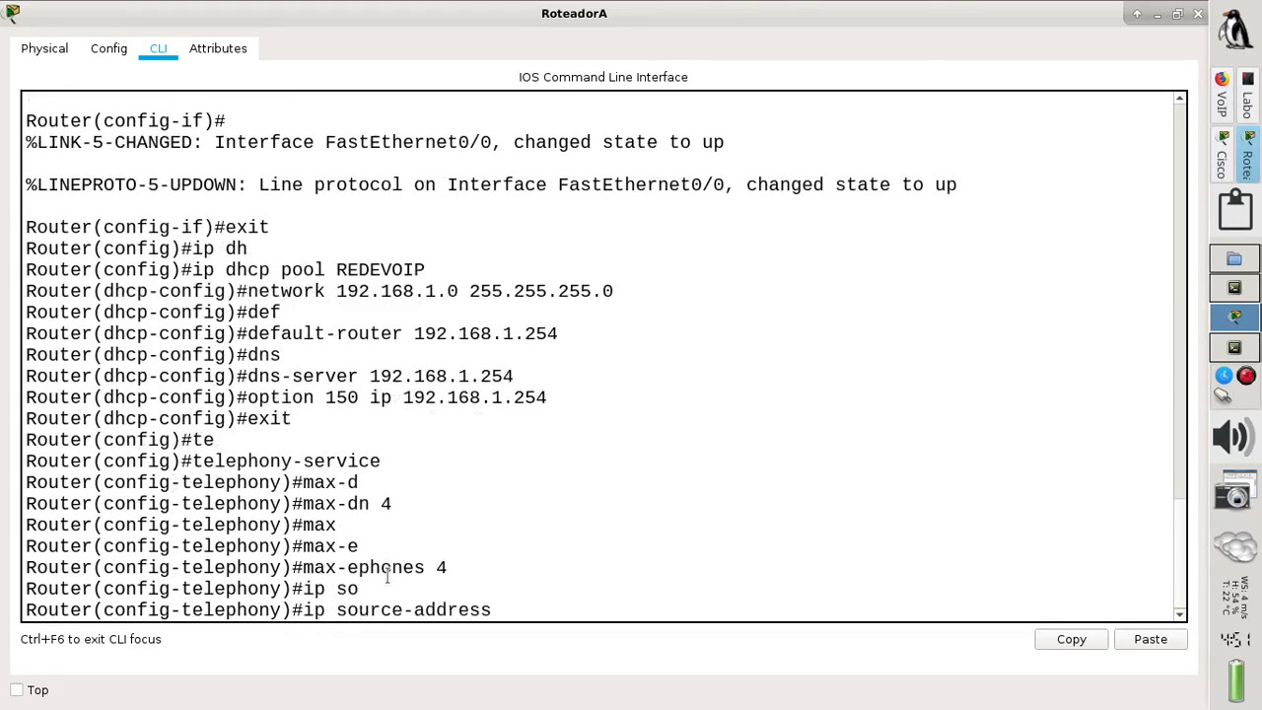
{"action": "type", "text": "192.168.1.254 por"}
{"action": "key", "text": "Tab"}
{"action": "type", "text": "20"}
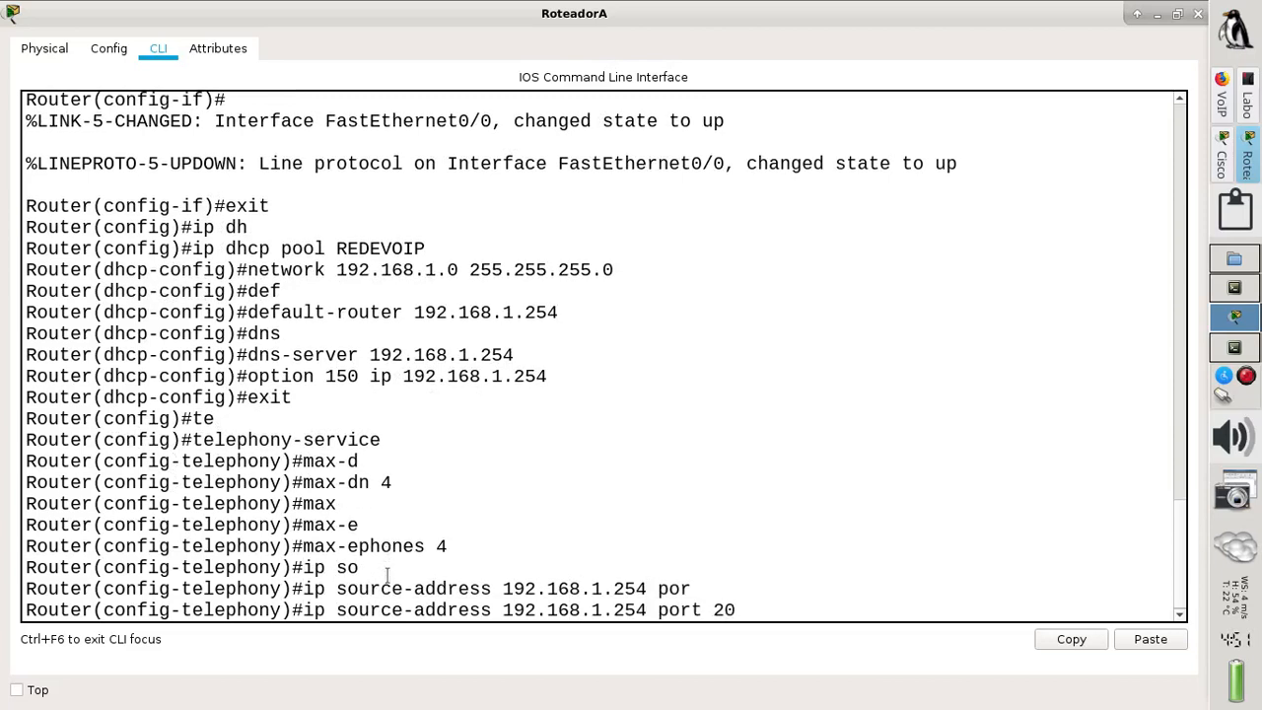
{"action": "type", "text": "00"}
{"action": "key", "text": "Return"}
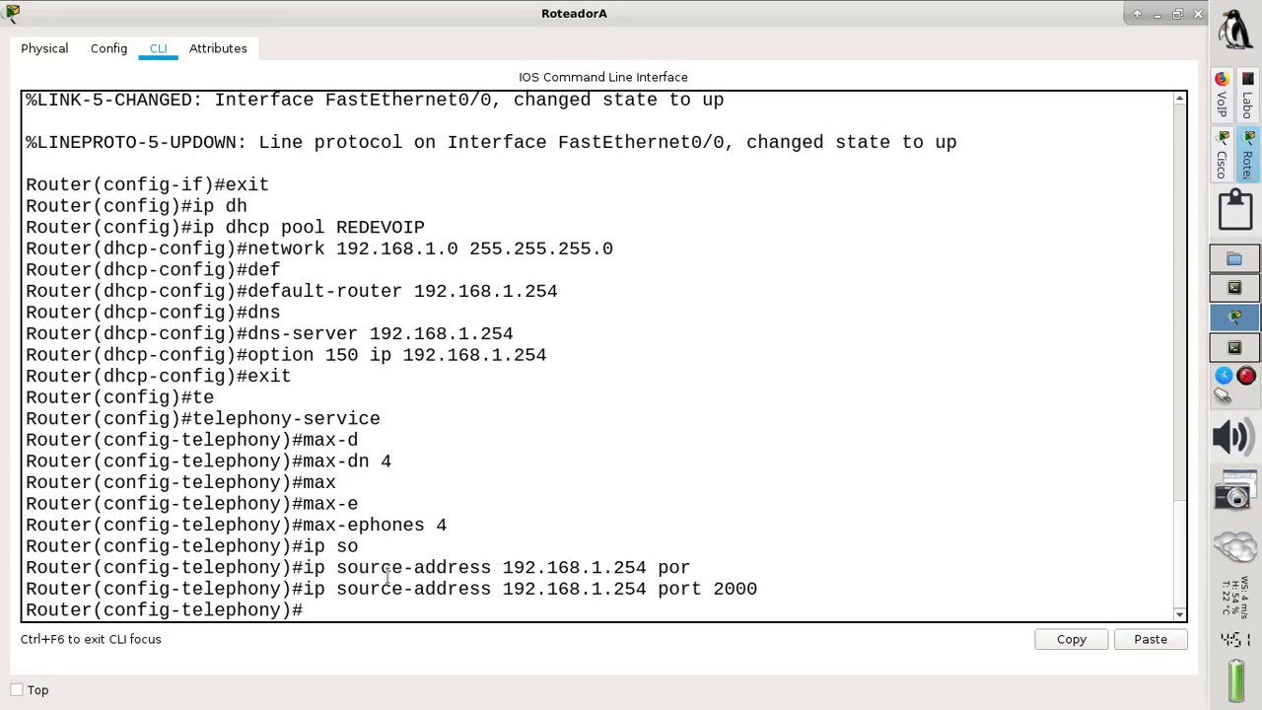
Configure the telephony service to auto assign 1 to 4 and return to global configuration mode.
{"action": "type", "text": "aut"}
{"action": "key", "text": "Tab"}
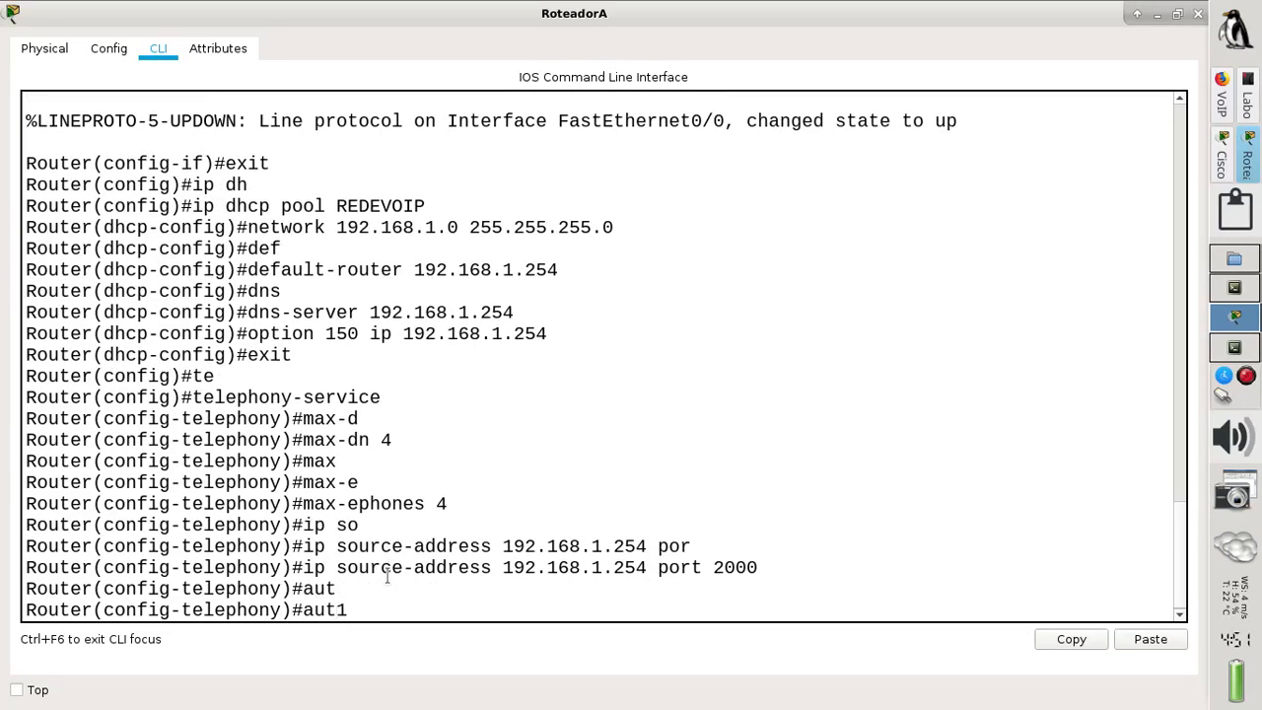
{"action": "type", "text": "o 1"}
{"action": "type", "text": "o"}
{"action": "key", "text": "BackSpace"}
{"action": "key", "text": "BackSpace"}
{"action": "key", "text": "BackSpace"}
{"action": "key", "text": "BackSpace"}
{"action": "type", "text": "a"}
{"action": "key", "text": "Tab"}
{"action": "type", "text": "1 to 4"}
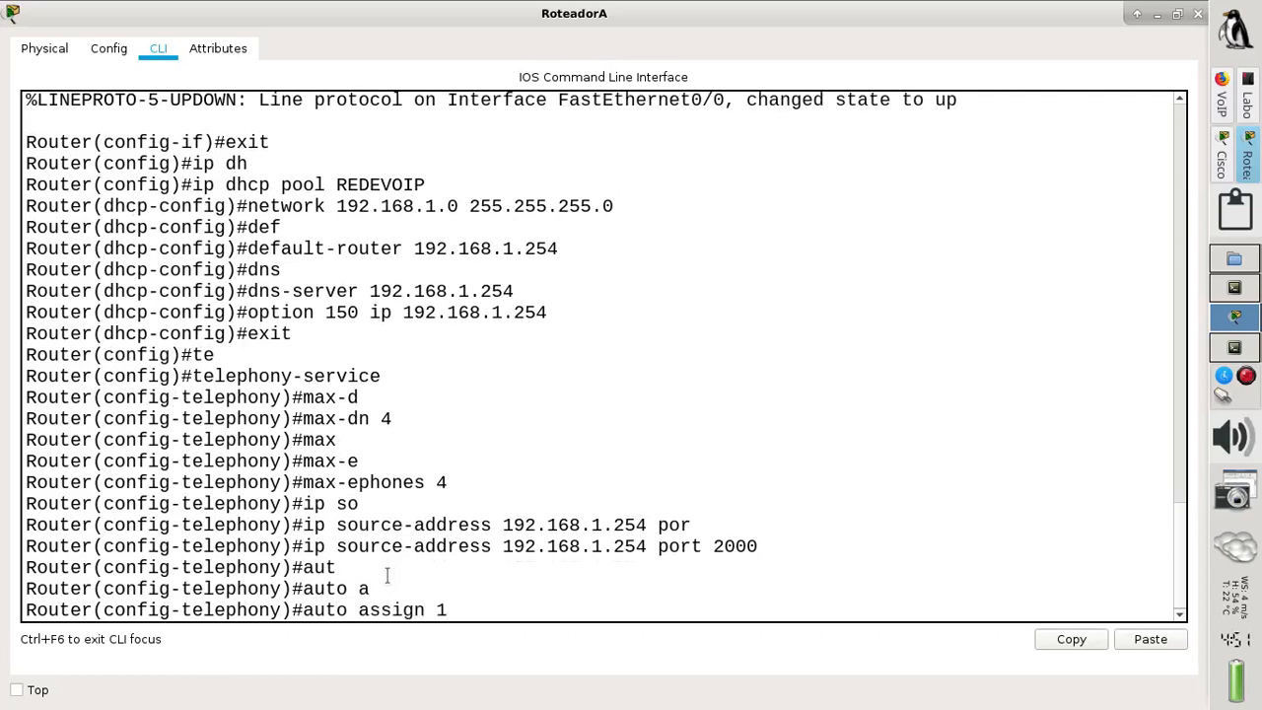
{"action": "key", "text": "Return"}
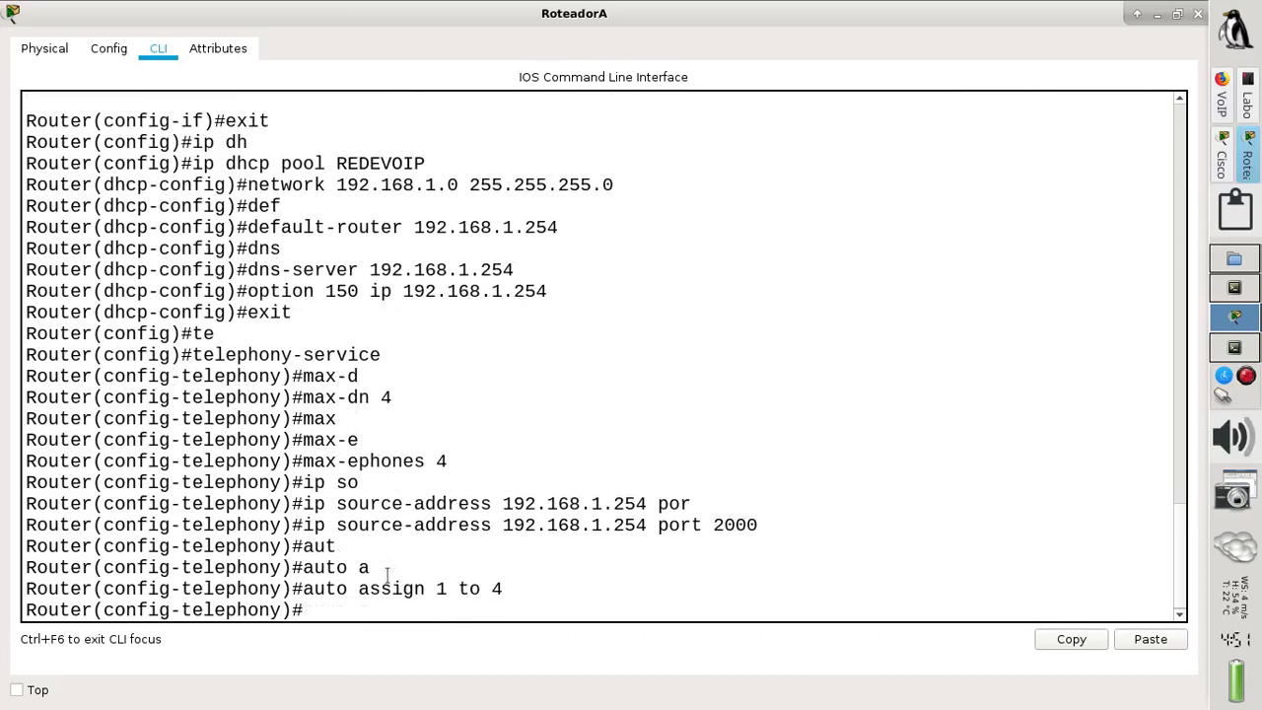
{"action": "type", "text": "exit"}
{"action": "key", "text": "Return"}
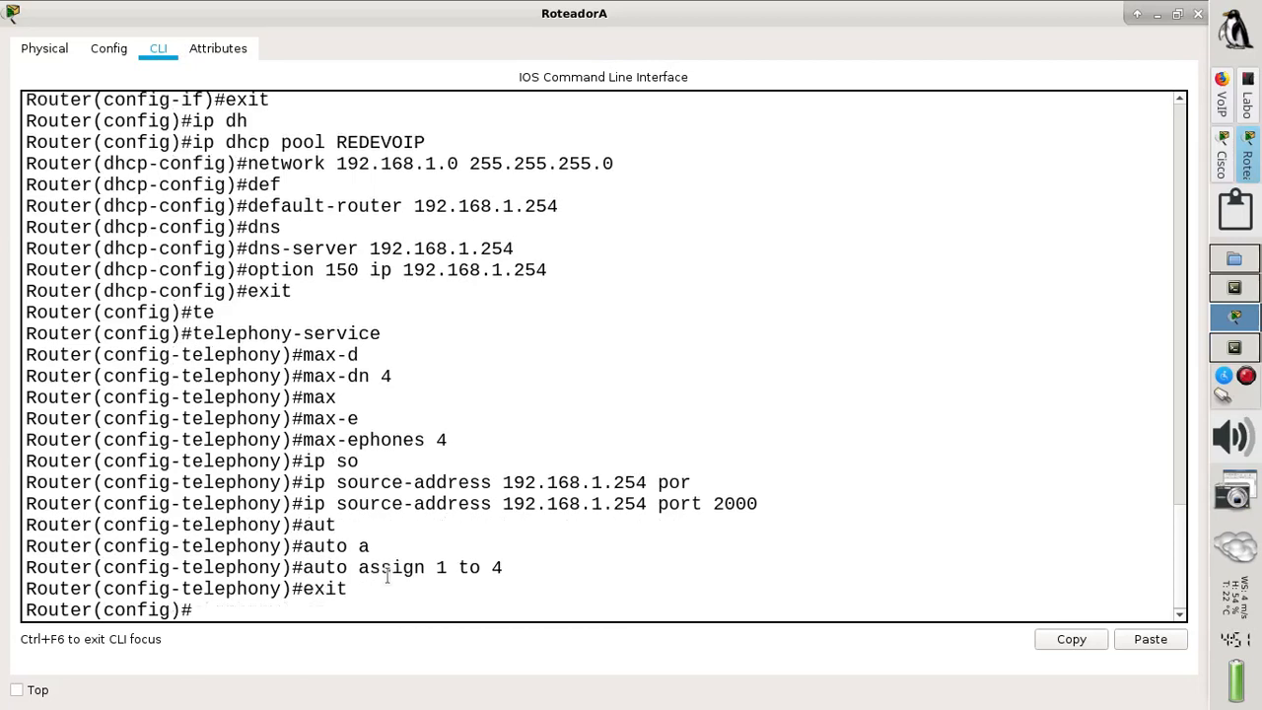
{"action": "type", "text": "!!"}
{"action": "key", "text": "BackSpace"}
{"action": "key", "text": "BackSpace"}
Read the ephone-dn extension commands in the Firefox tutorial and check site A's extensions on the Okular lab sheet diagram.
{"action": "left_click", "coordinate": [1222, 98]}
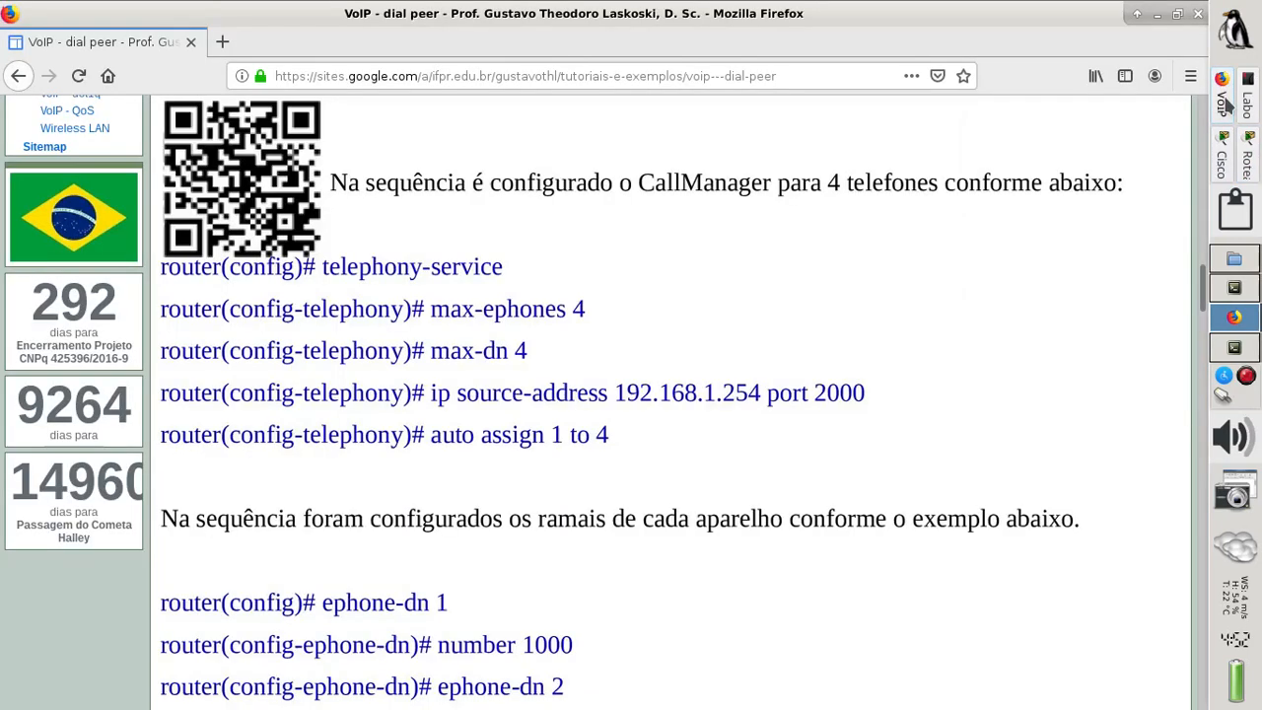
{"action": "scroll", "coordinate": [757, 448], "scroll_direction": "down", "scroll_amount": 4}
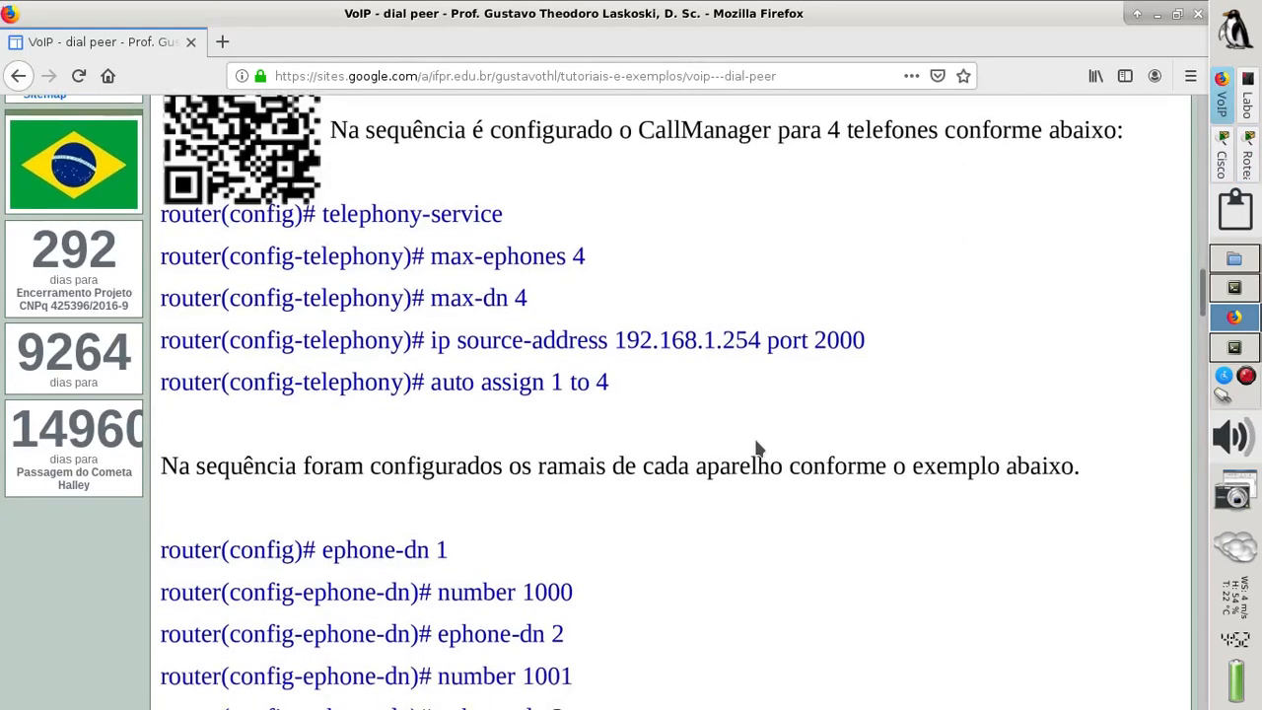
{"action": "scroll", "coordinate": [757, 448], "scroll_direction": "down", "scroll_amount": 1}
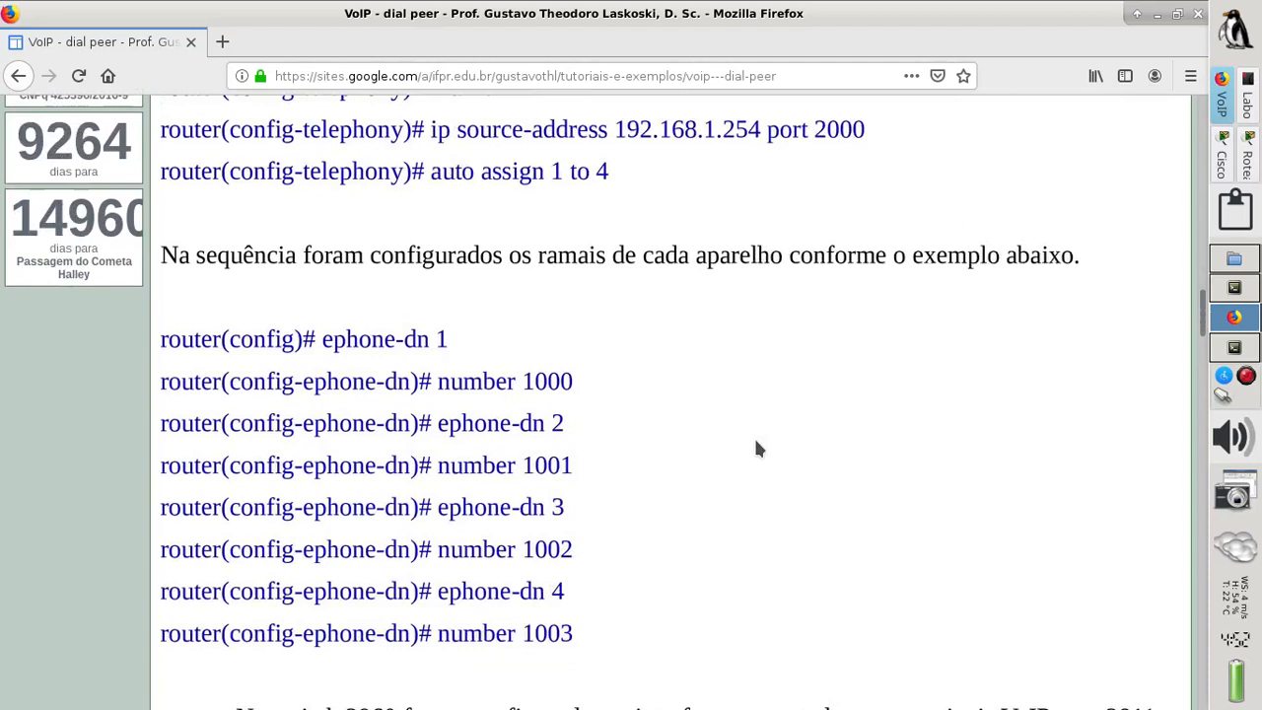
{"action": "left_click", "coordinate": [1248, 111]}
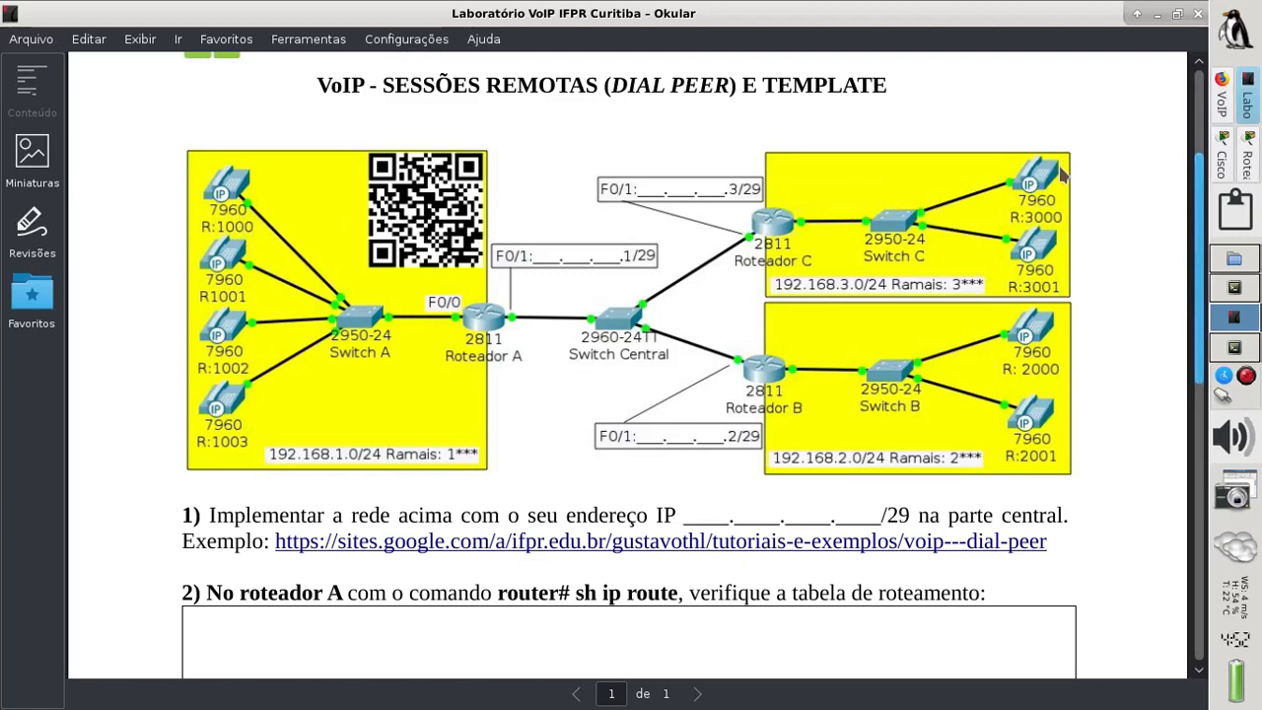
Return to RoteadorA's console in Packet Tracer and create ephone-dn 1 with number 1000.
{"action": "left_click", "coordinate": [1257, 172]}
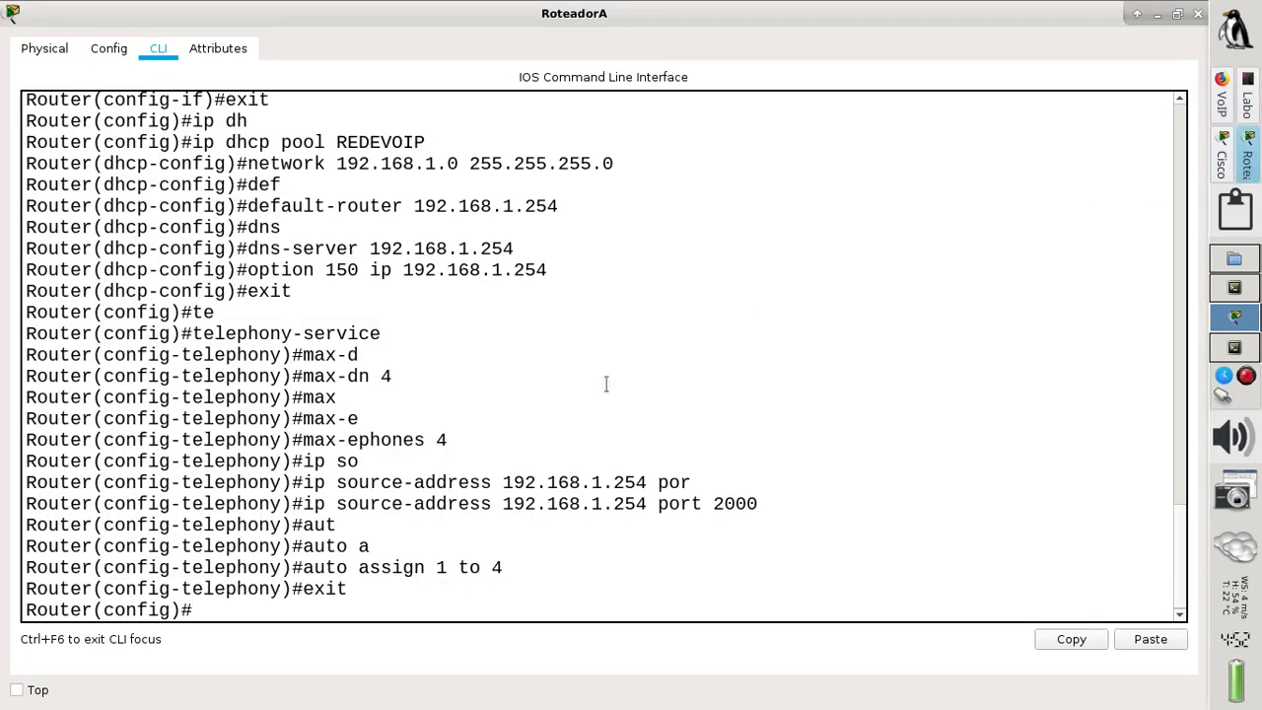
{"action": "type", "text": "ephone-dn 1"}
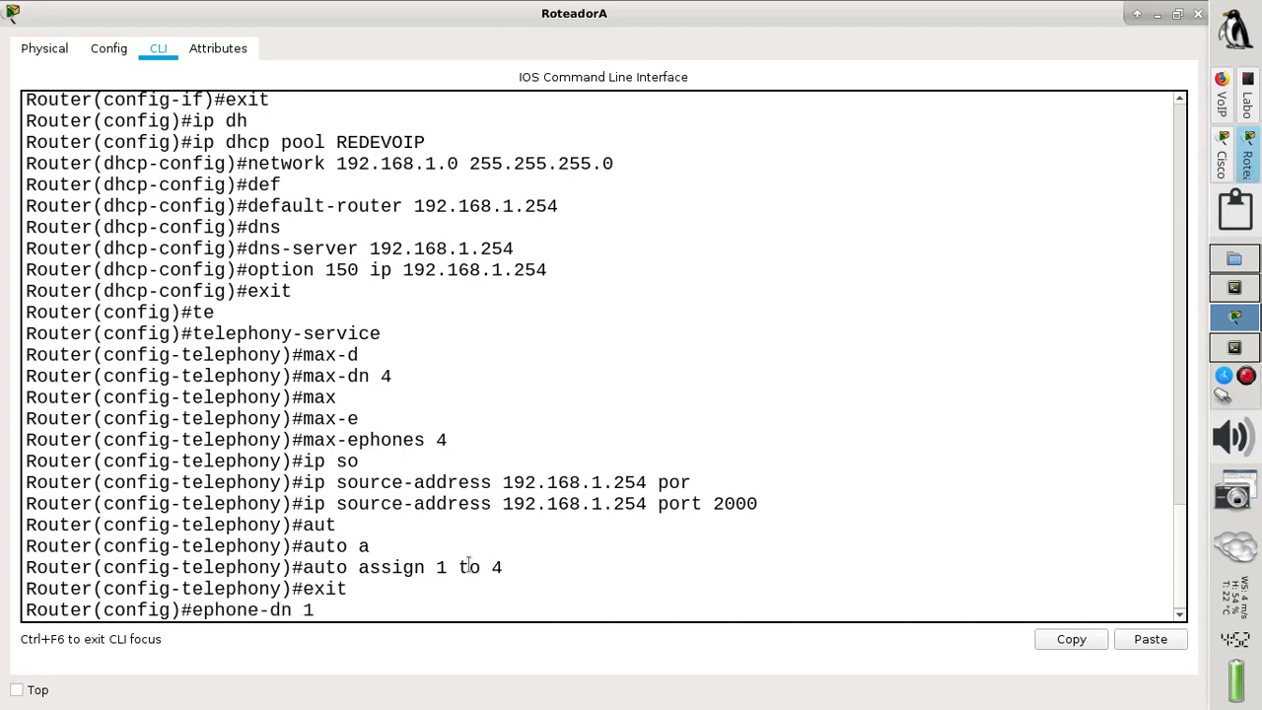
{"action": "key", "text": "Return"}
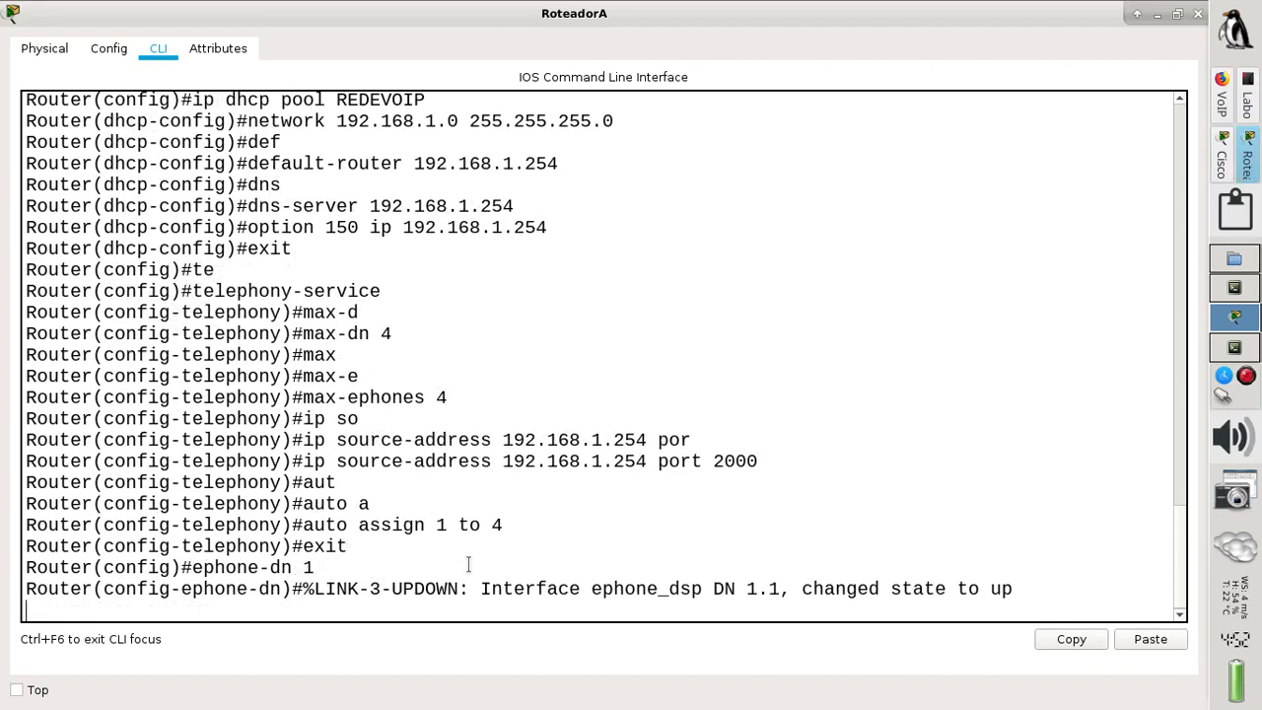
{"action": "key", "text": "Return"}
{"action": "type", "text": "number 1000"}
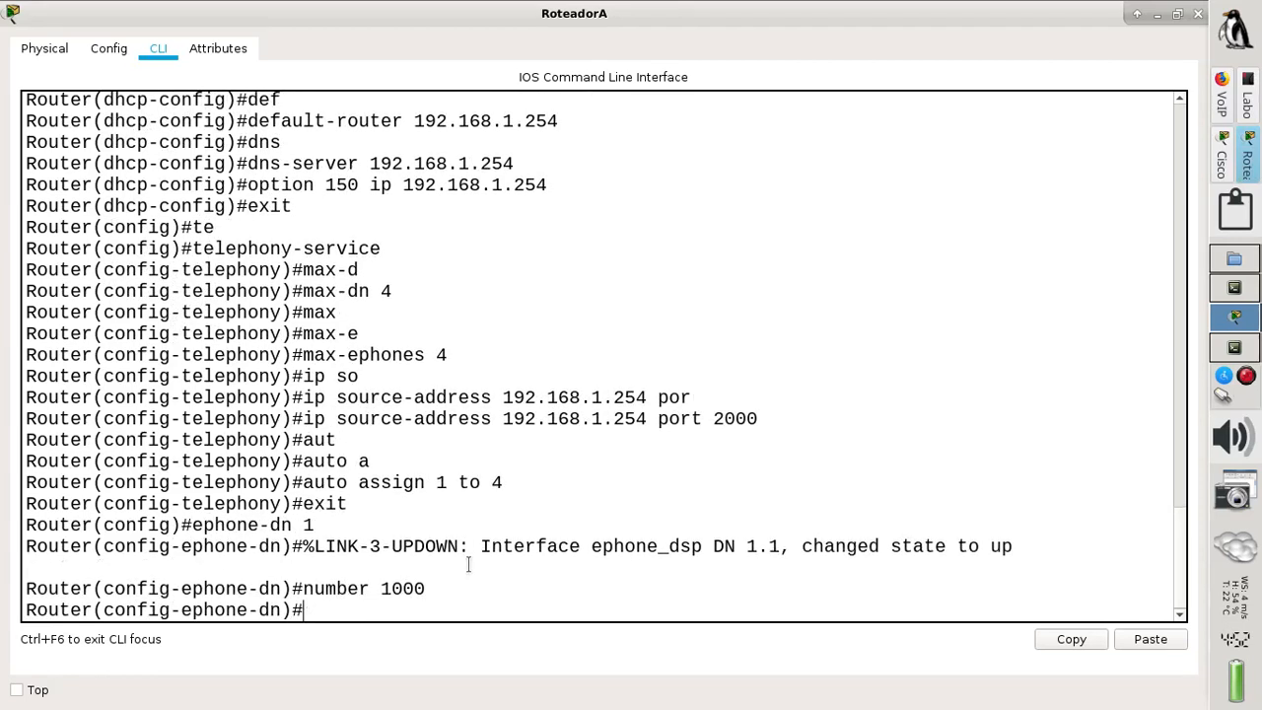
{"action": "key", "text": "Return"}
Create ephone-dn 2 on RoteadorA and assign it number 1001.
{"action": "key", "text": "Up"}
{"action": "key", "text": "Up"}
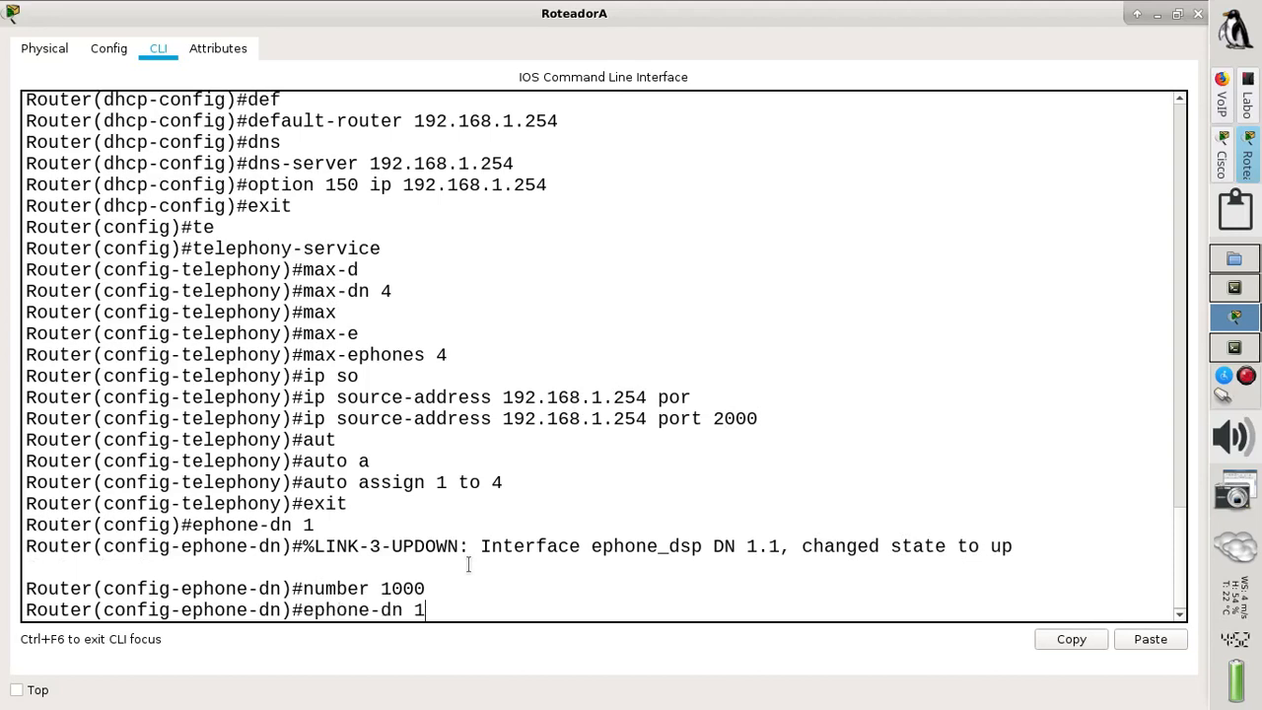
{"action": "key", "text": "BackSpace"}
{"action": "type", "text": "2"}
{"action": "key", "text": "Return"}
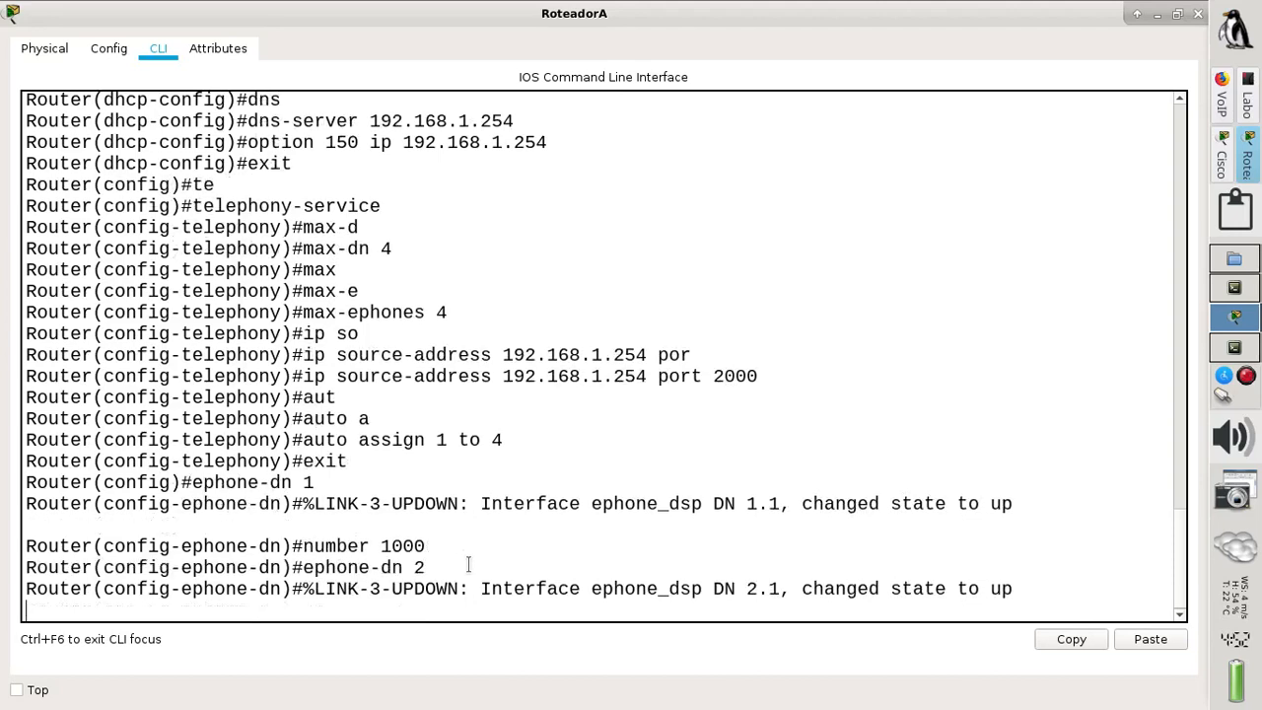
{"action": "key", "text": "Up"}
{"action": "key", "text": "Up"}
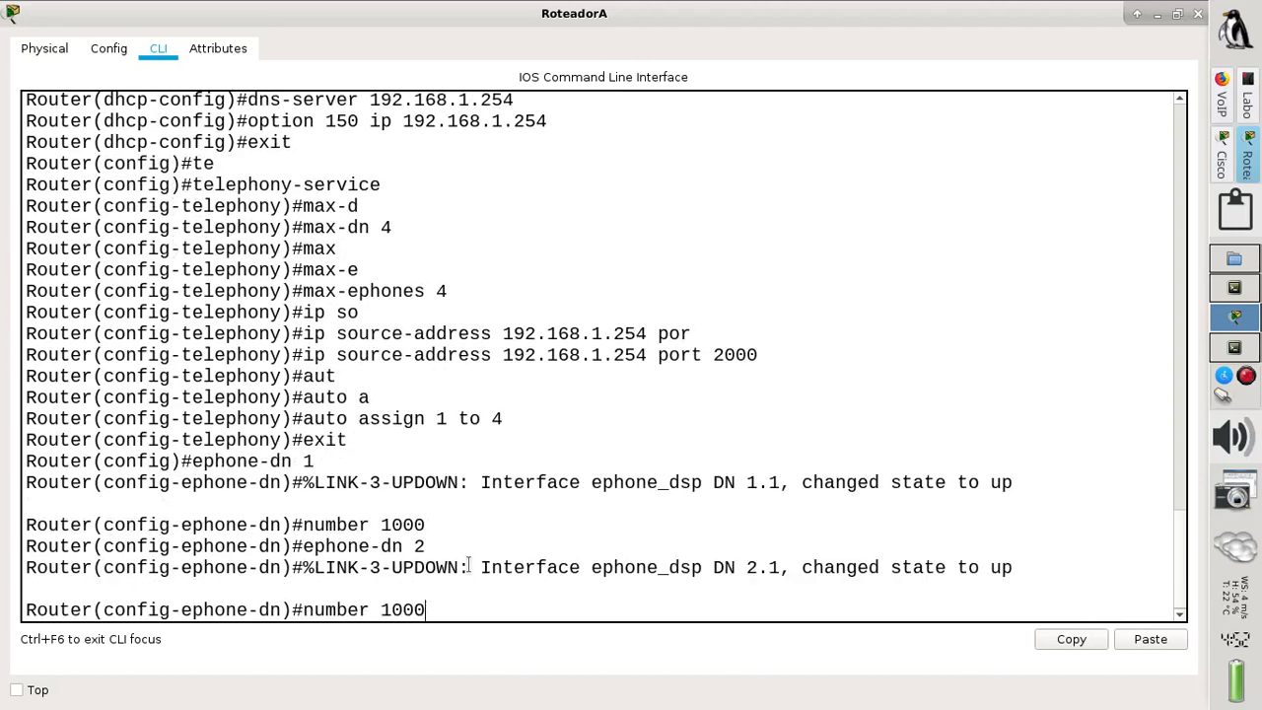
{"action": "key", "text": "BackSpace"}
{"action": "type", "text": "1"}
{"action": "key", "text": "Return"}
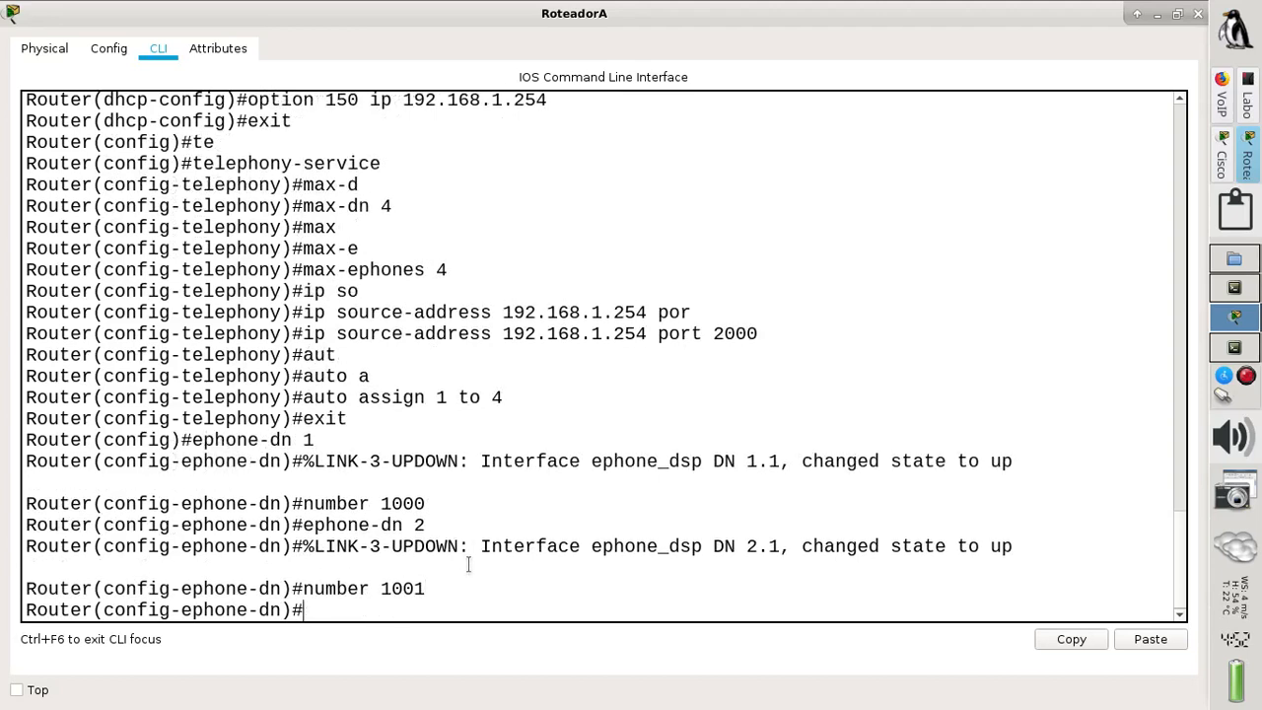
Create ephone-dn 3 on RoteadorA and assign it number 1002.
{"action": "key", "text": "Up"}
{"action": "key", "text": "Up"}
{"action": "key", "text": "BackSpace"}
{"action": "type", "text": "3"}
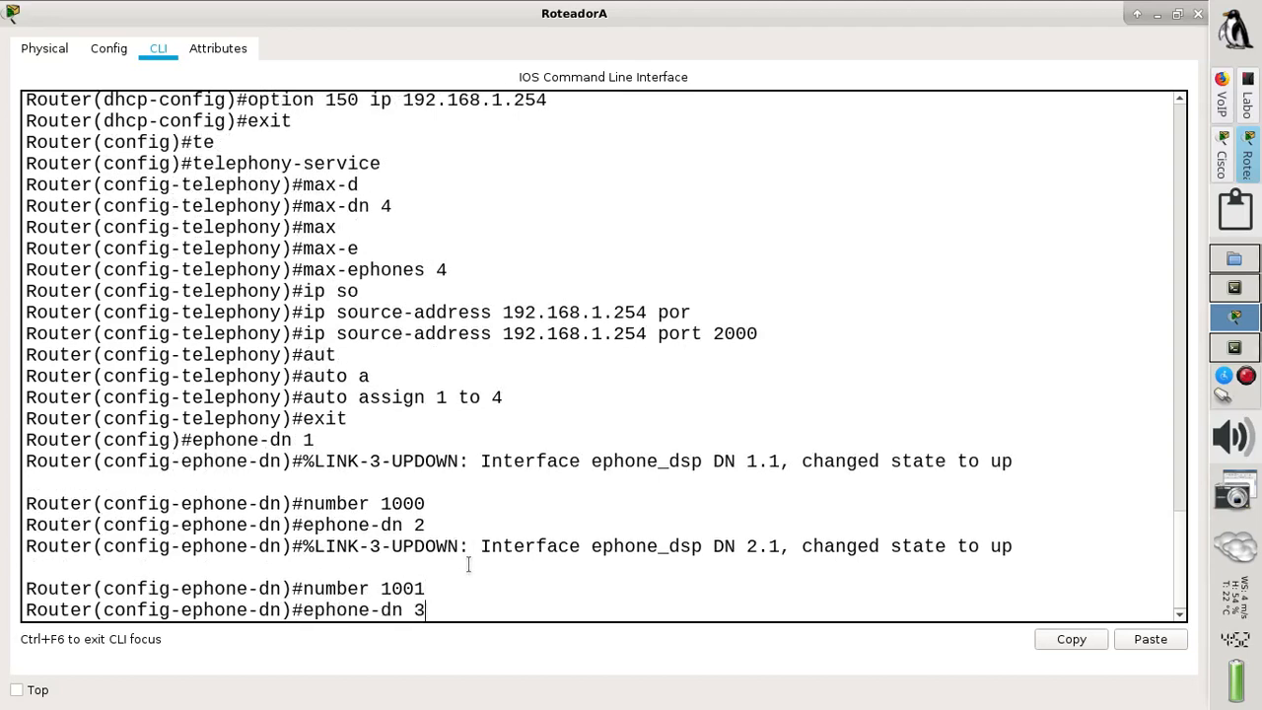
{"action": "key", "text": "Return"}
{"action": "key", "text": "Up"}
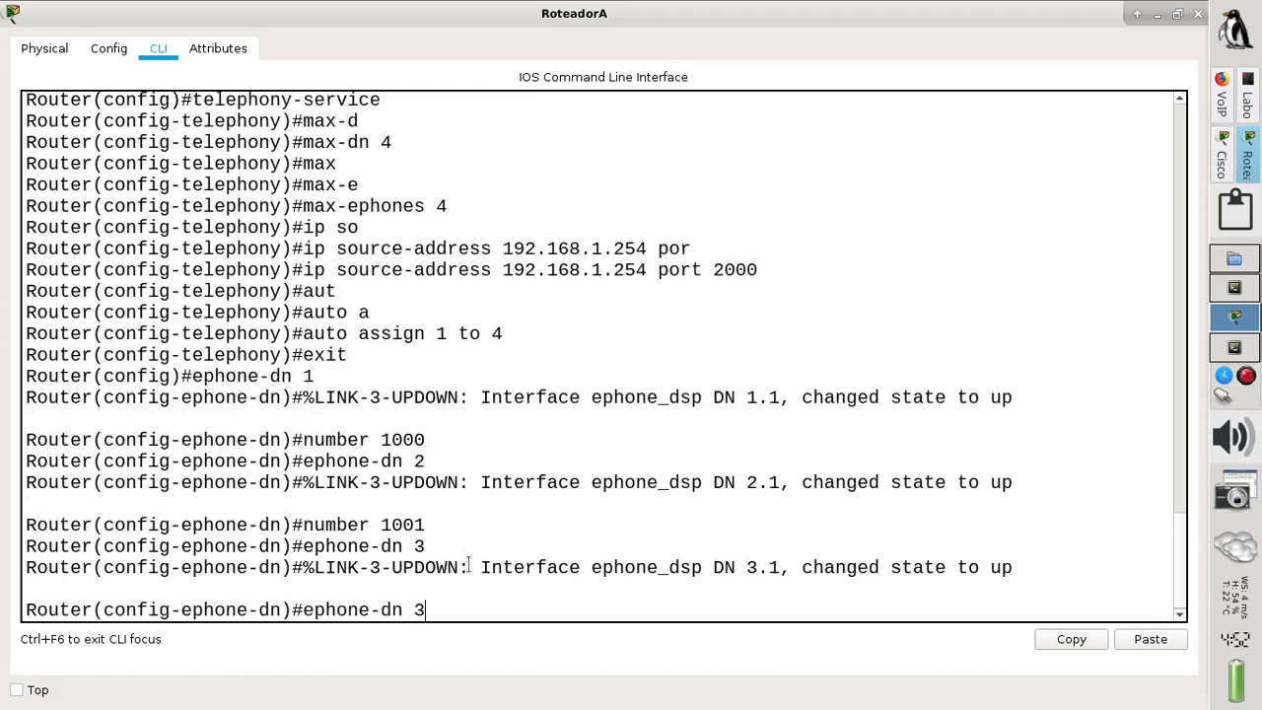
{"action": "key", "text": "Up"}
{"action": "key", "text": "BackSpace"}
{"action": "type", "text": "2"}
{"action": "key", "text": "Return"}
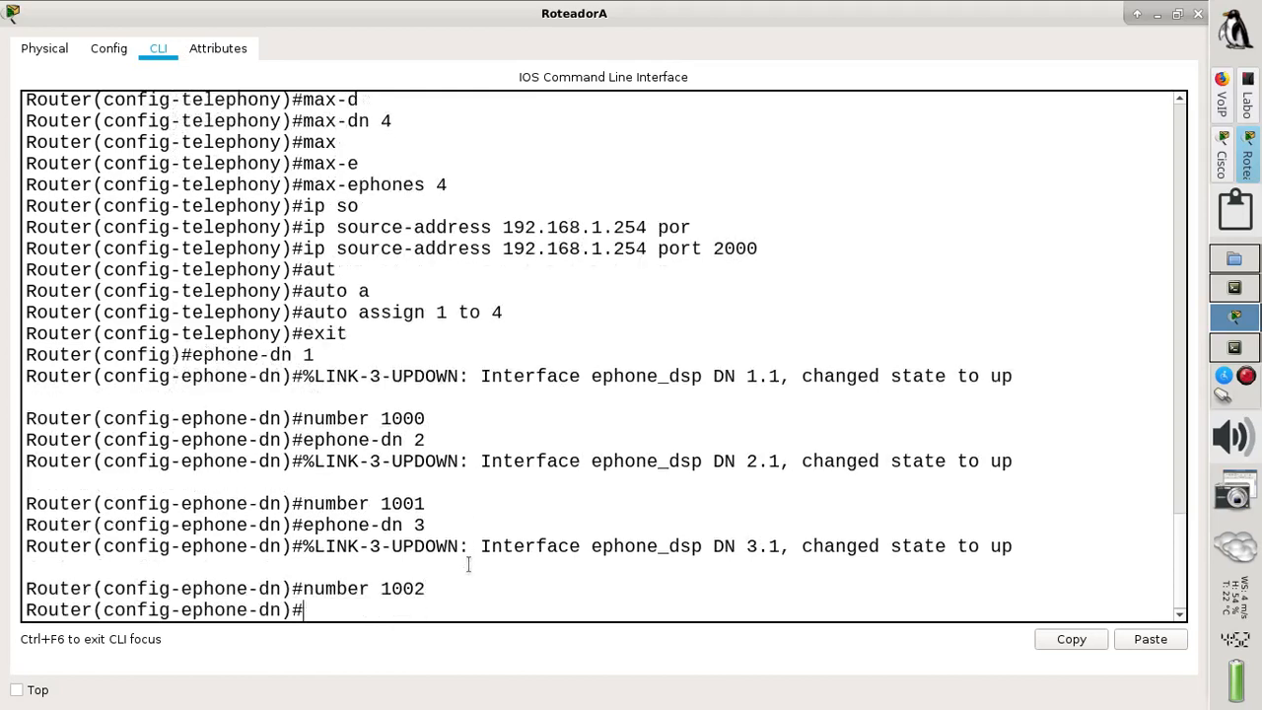
Create ephone-dn 4 on RoteadorA with number 1003 and return to global configuration mode.
{"action": "key", "text": "Up"}
{"action": "key", "text": "Up"}
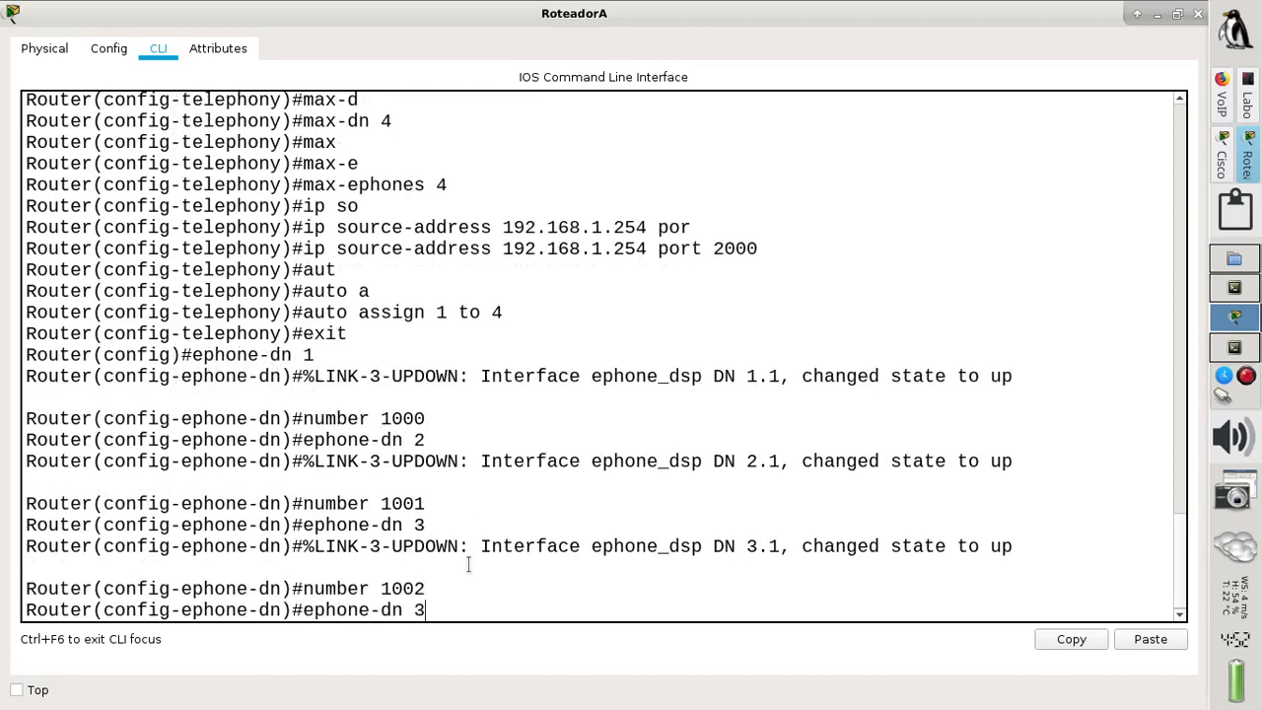
{"action": "key", "text": "BackSpace"}
{"action": "type", "text": "4"}
{"action": "key", "text": "Return"}
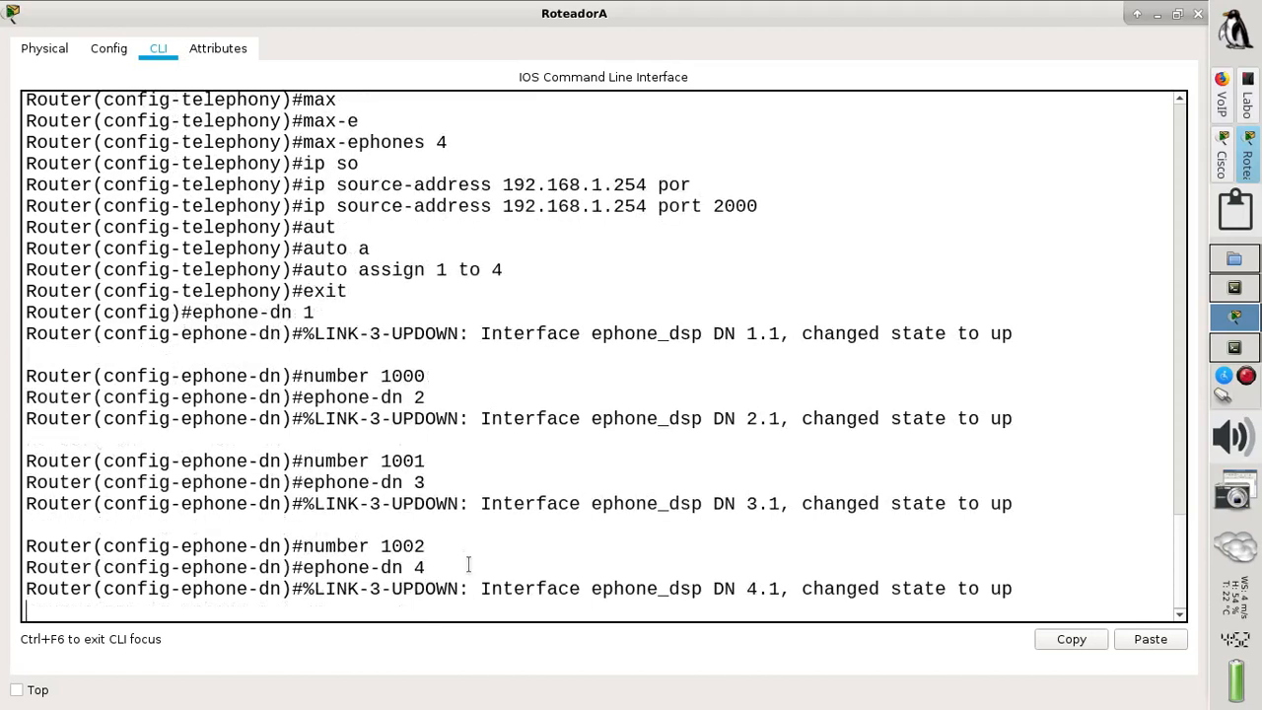
{"action": "key", "text": "Return"}
{"action": "key", "text": "Up"}
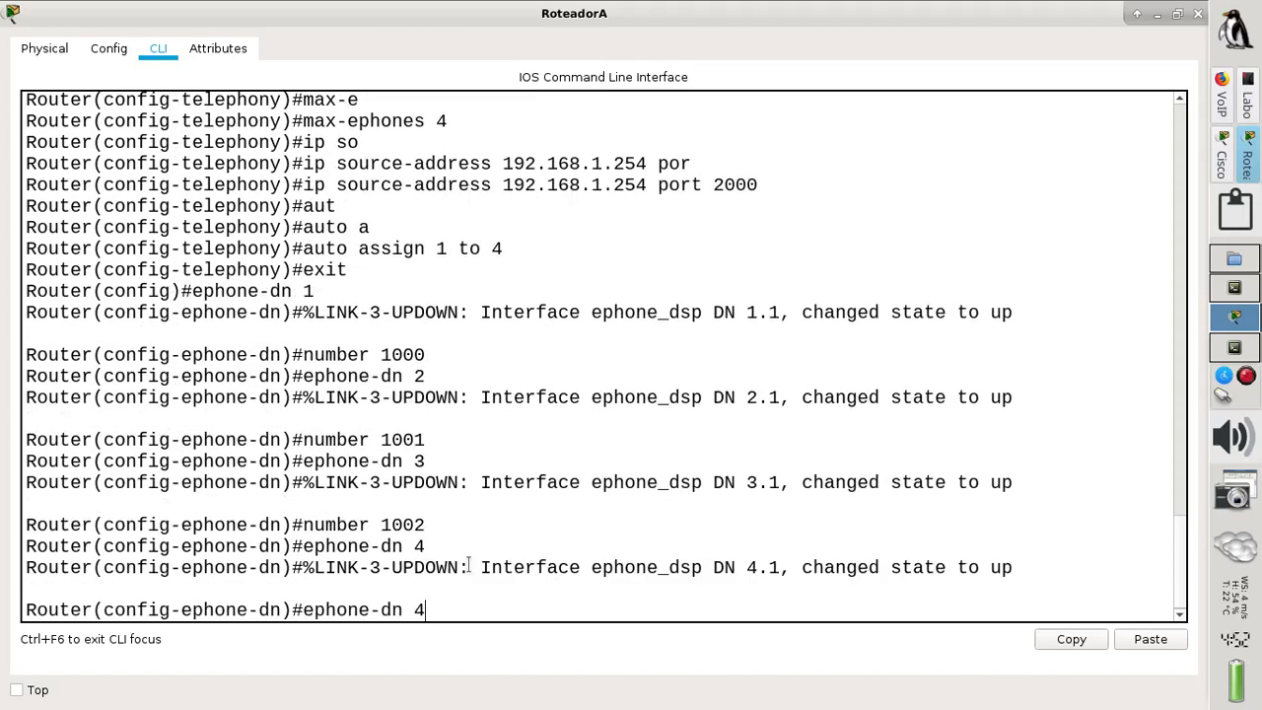
{"action": "key", "text": "Up"}
{"action": "key", "text": "BackSpace"}
{"action": "type", "text": "3"}
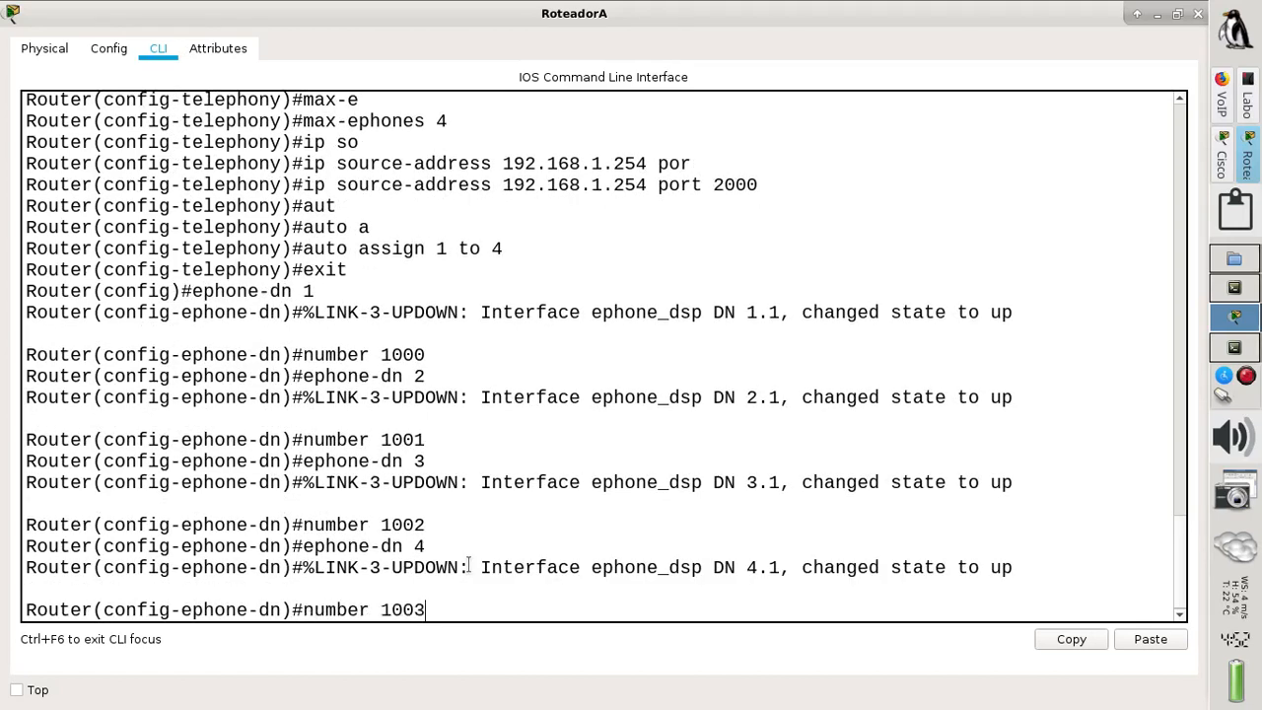
{"action": "key", "text": "Return"}
{"action": "type", "text": "exit"}
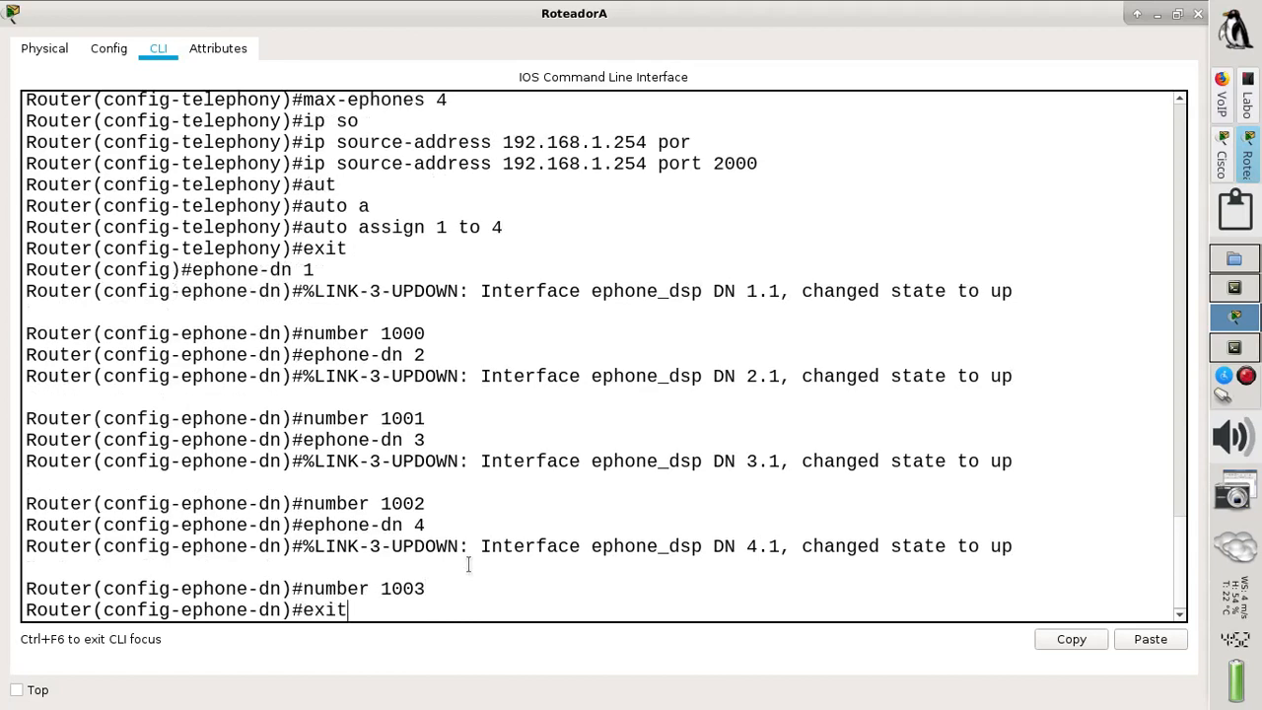
{"action": "key", "text": "Return"}
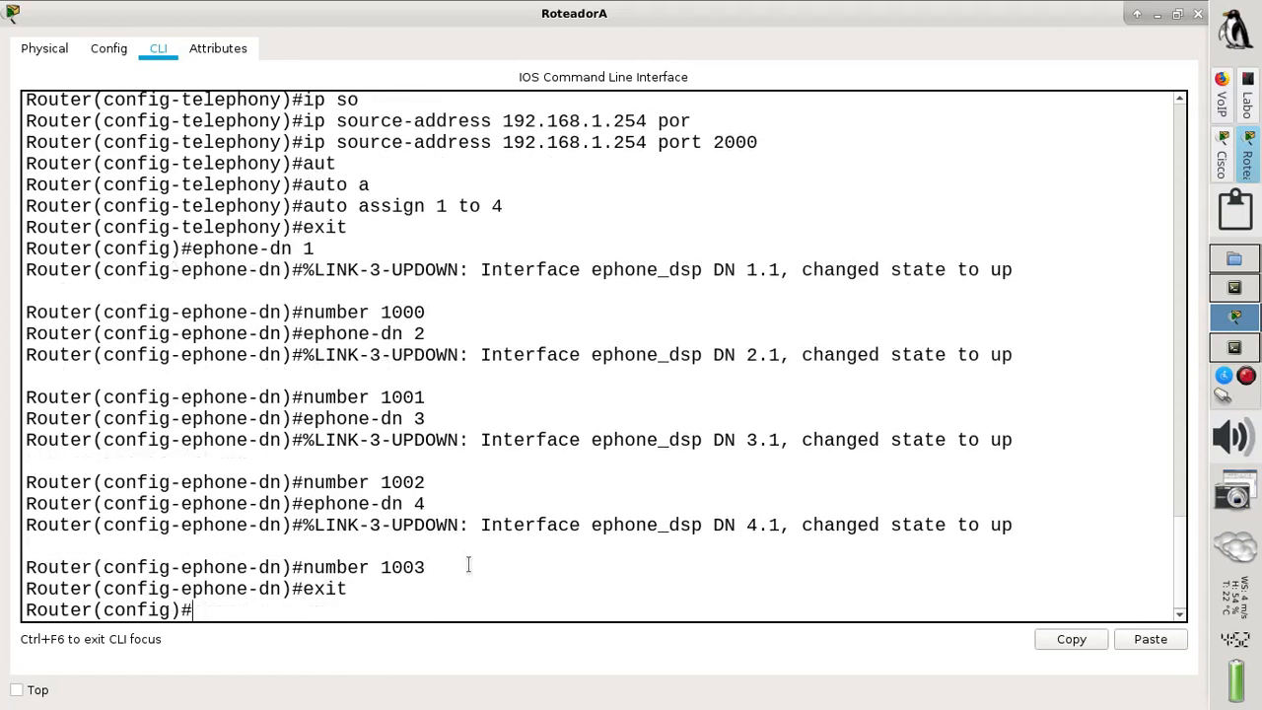
Read the 2960 switch port and voice VLAN commands in the Firefox tutorial.
{"action": "left_click", "coordinate": [1225, 105]}
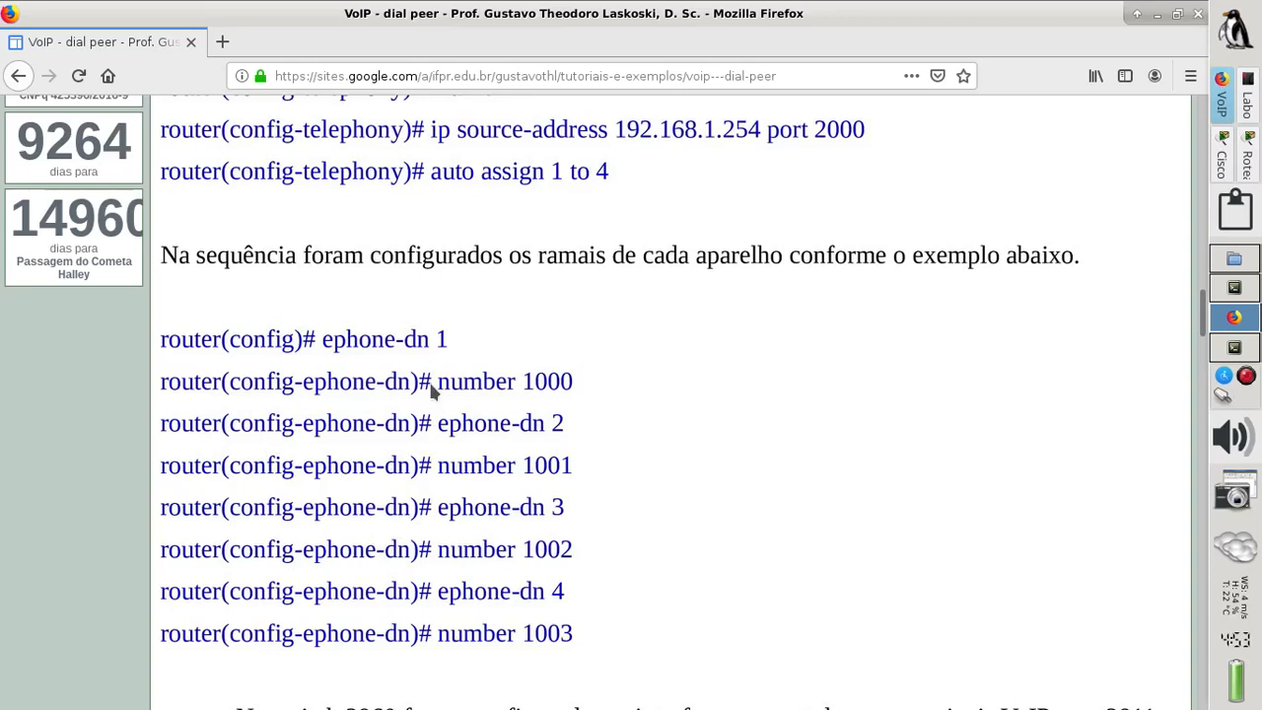
{"action": "scroll", "coordinate": [592, 598], "scroll_direction": "down", "scroll_amount": 2}
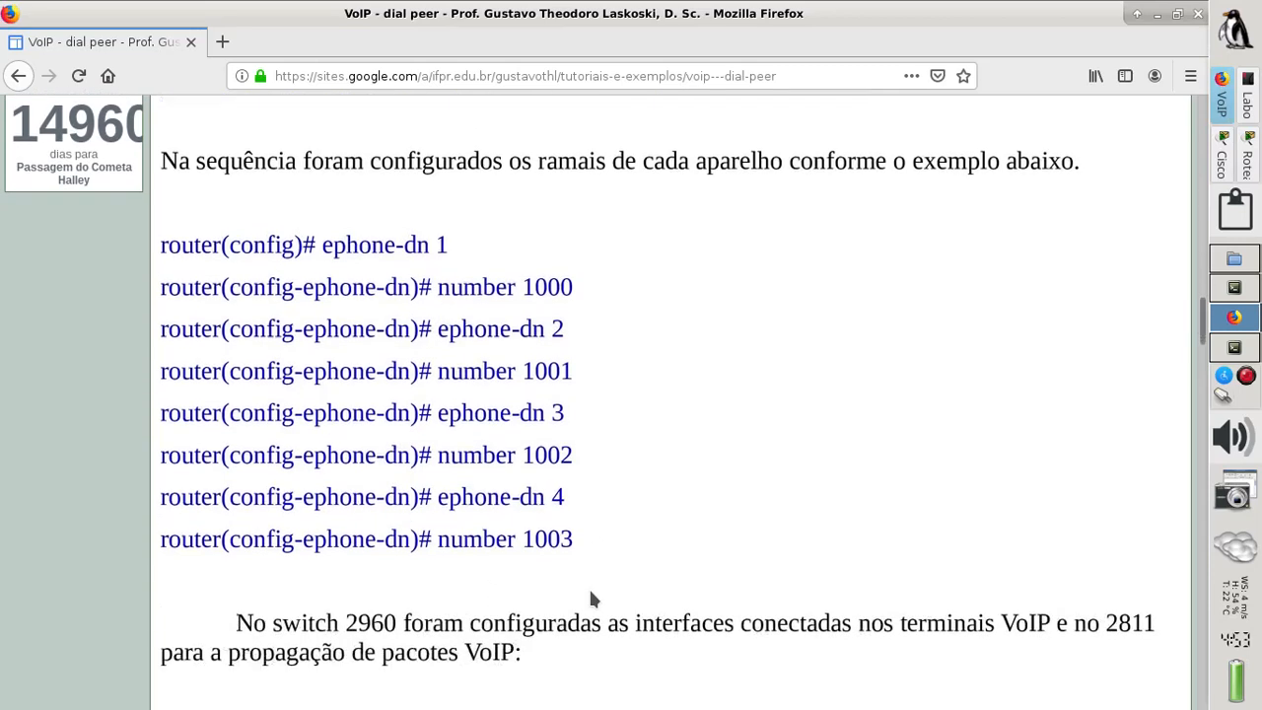
{"action": "scroll", "coordinate": [592, 598], "scroll_direction": "down", "scroll_amount": 6}
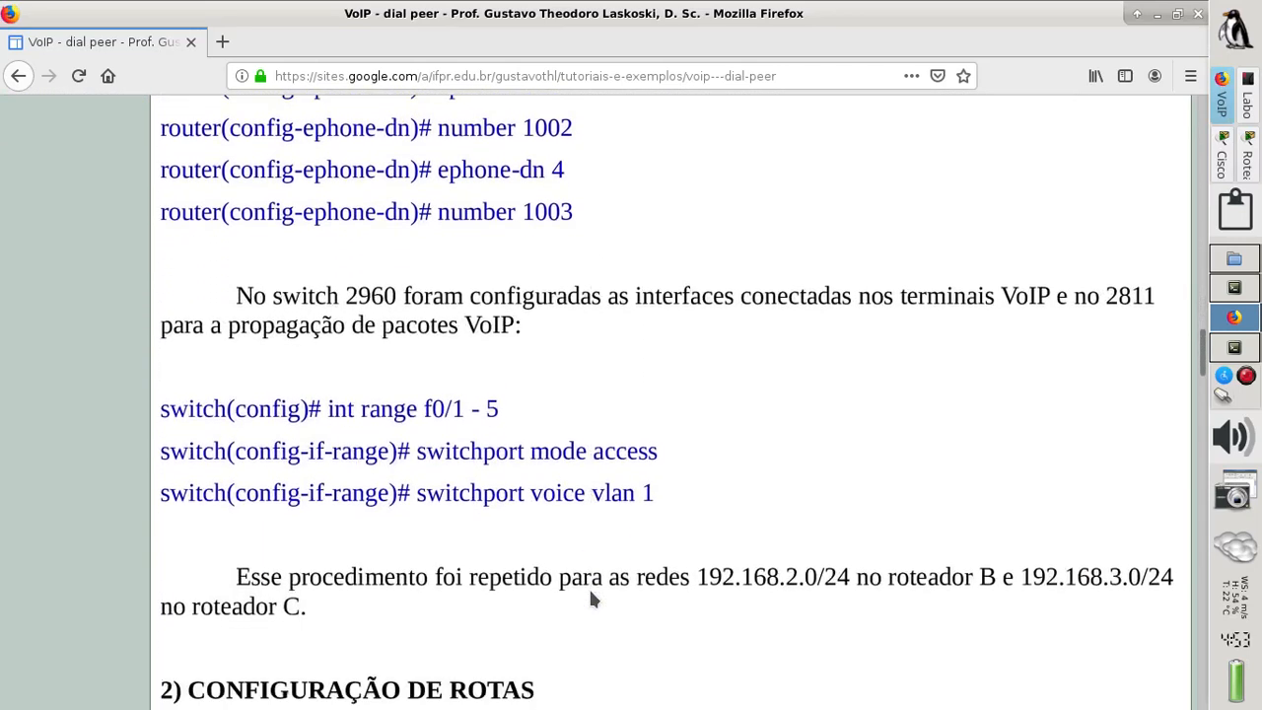
{"action": "scroll", "coordinate": [591, 599], "scroll_direction": "down", "scroll_amount": 1}
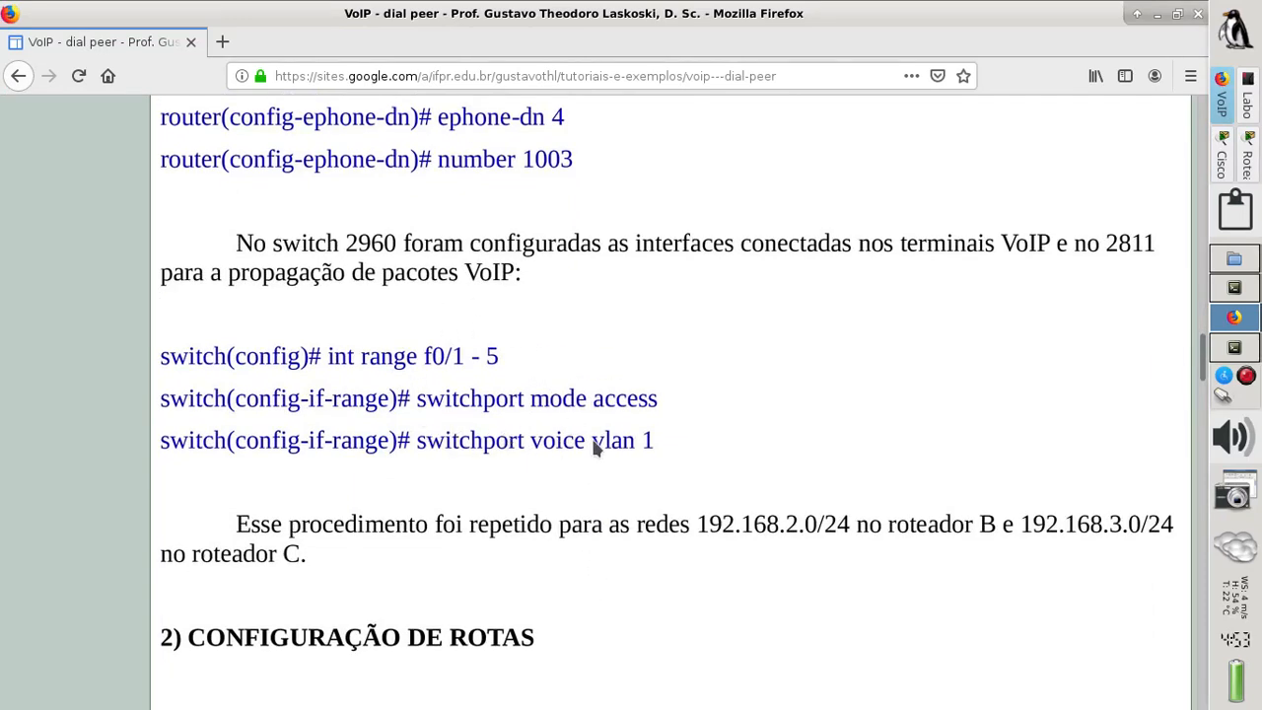
Switch back to Packet Tracer, open Switch1's console full-size and enter global configuration mode.
{"action": "left_click", "coordinate": [1223, 157]}
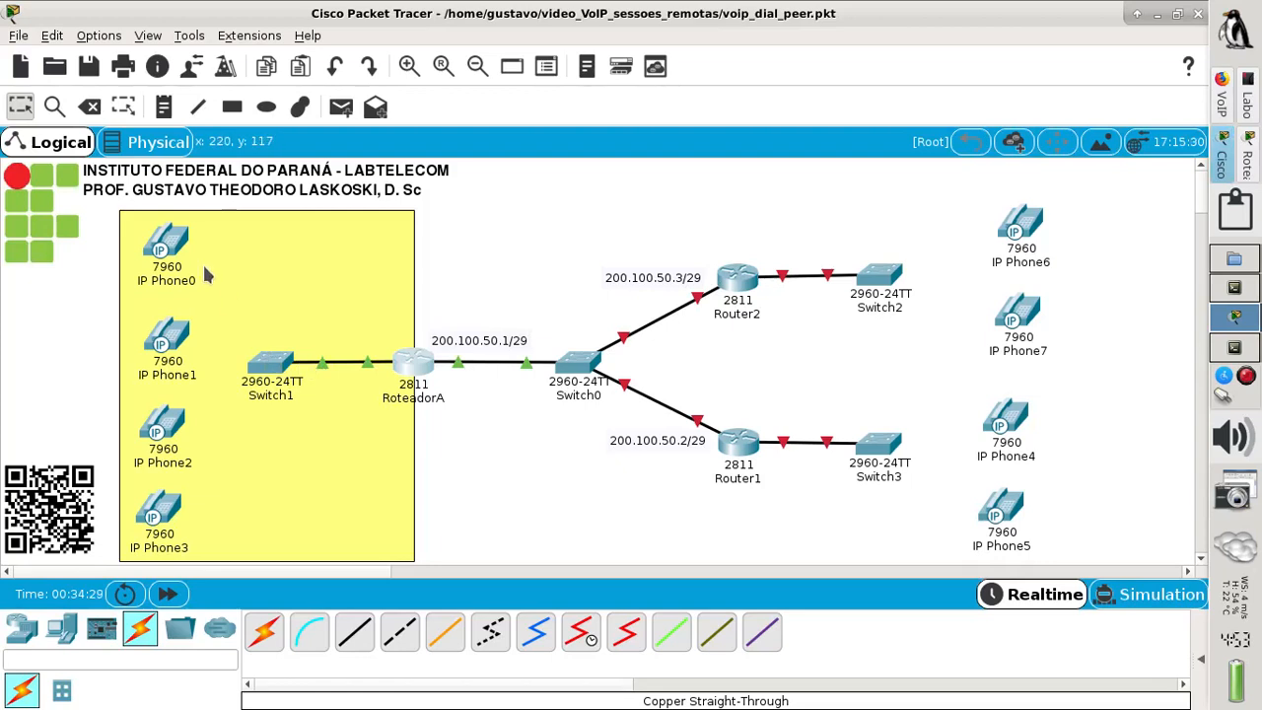
{"action": "left_click", "coordinate": [273, 362]}
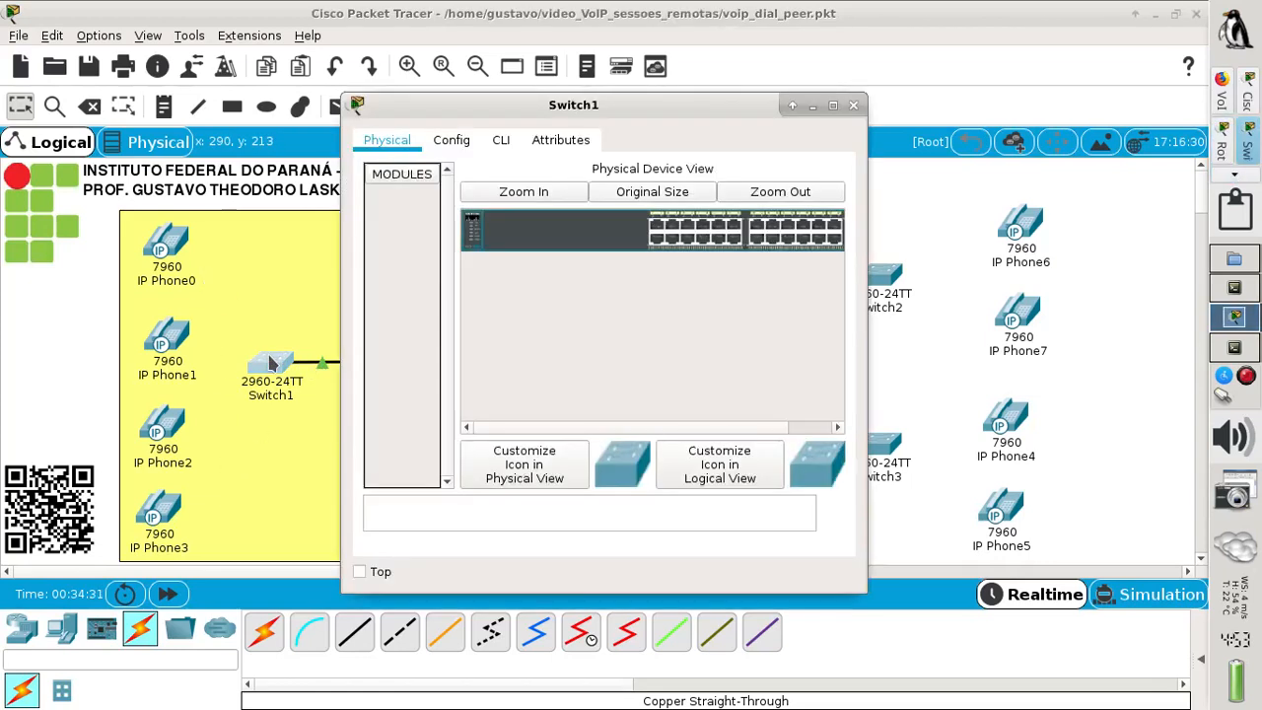
{"action": "left_click", "coordinate": [502, 141]}
{"action": "left_click", "coordinate": [833, 104]}
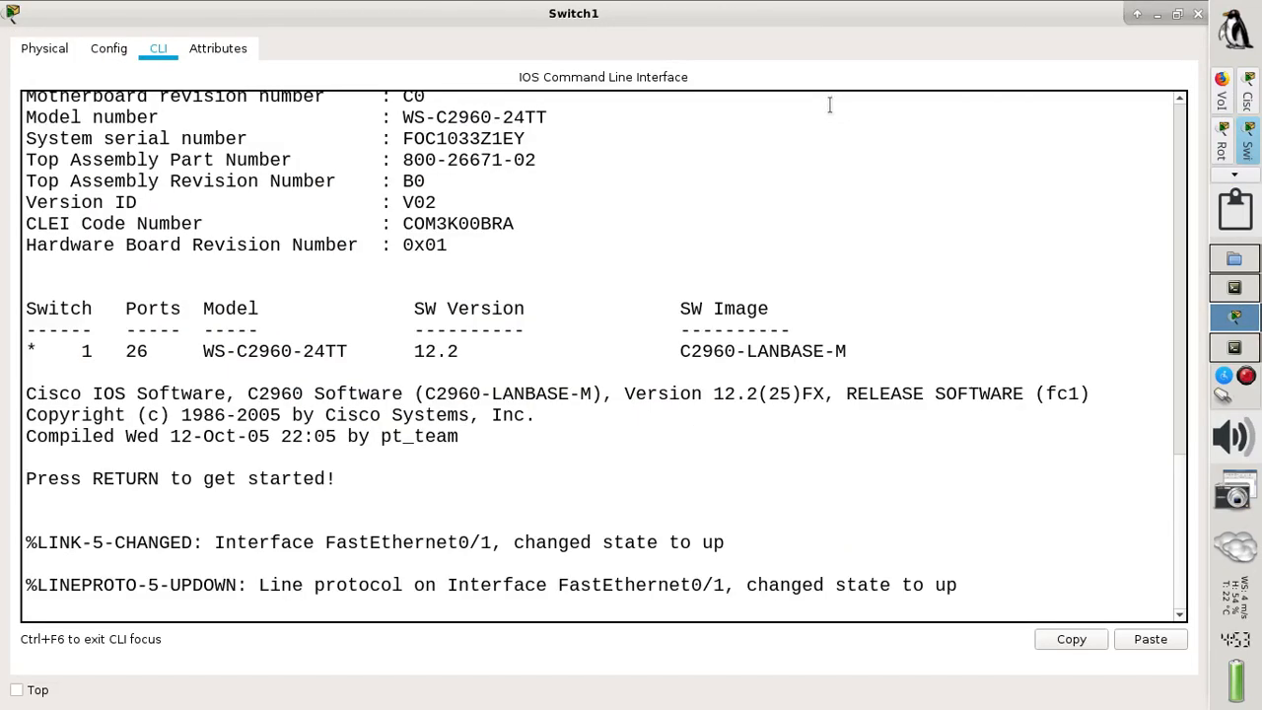
{"action": "left_click", "coordinate": [572, 503]}
{"action": "key", "text": "Return"}
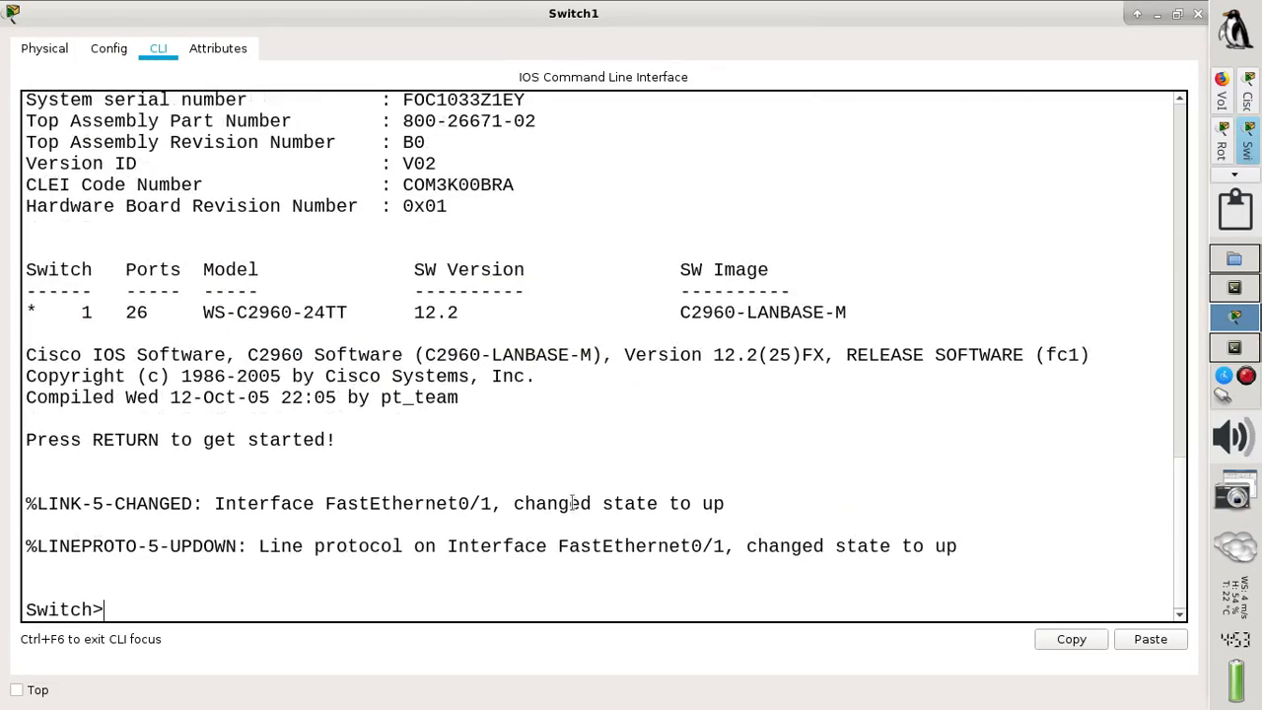
{"action": "type", "text": "en"}
{"action": "key", "text": "Return"}
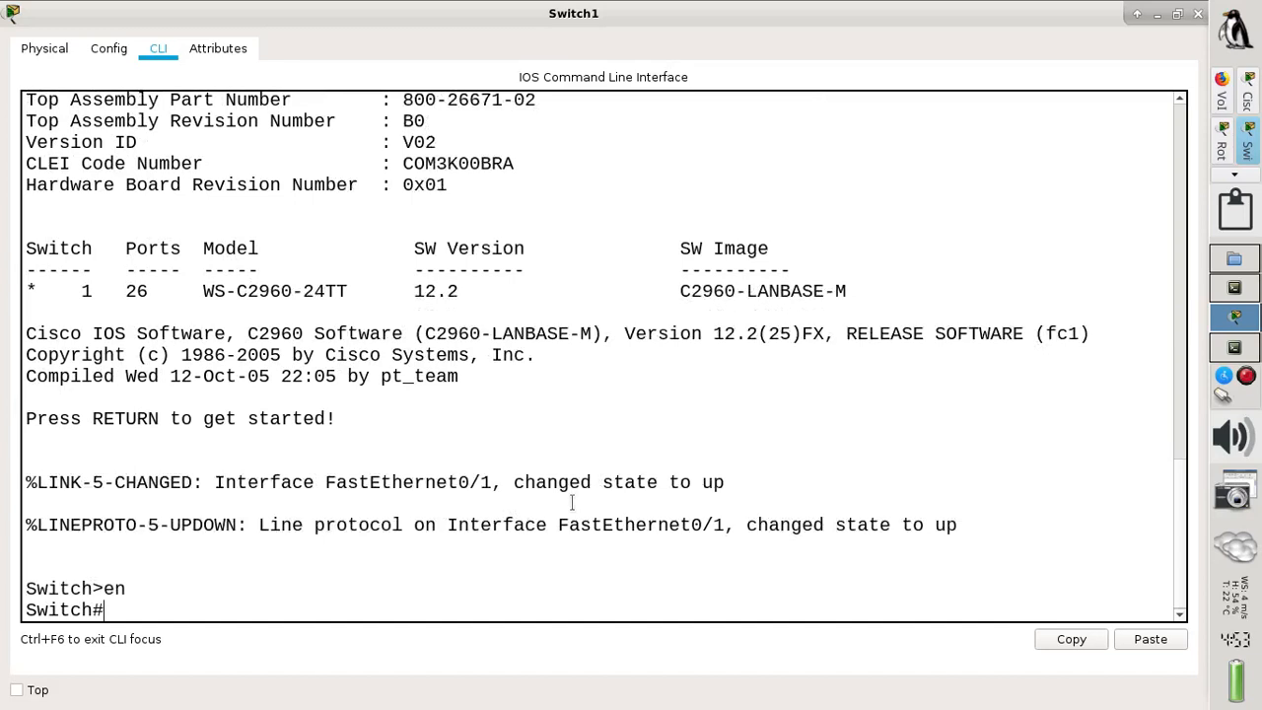
{"action": "type", "text": "conf t"}
{"action": "key", "text": "Return"}
Set the interface range f0/1-5 on Switch1 to switchport mode access.
{"action": "type", "text": "int r"}
{"action": "key", "text": "Tab"}
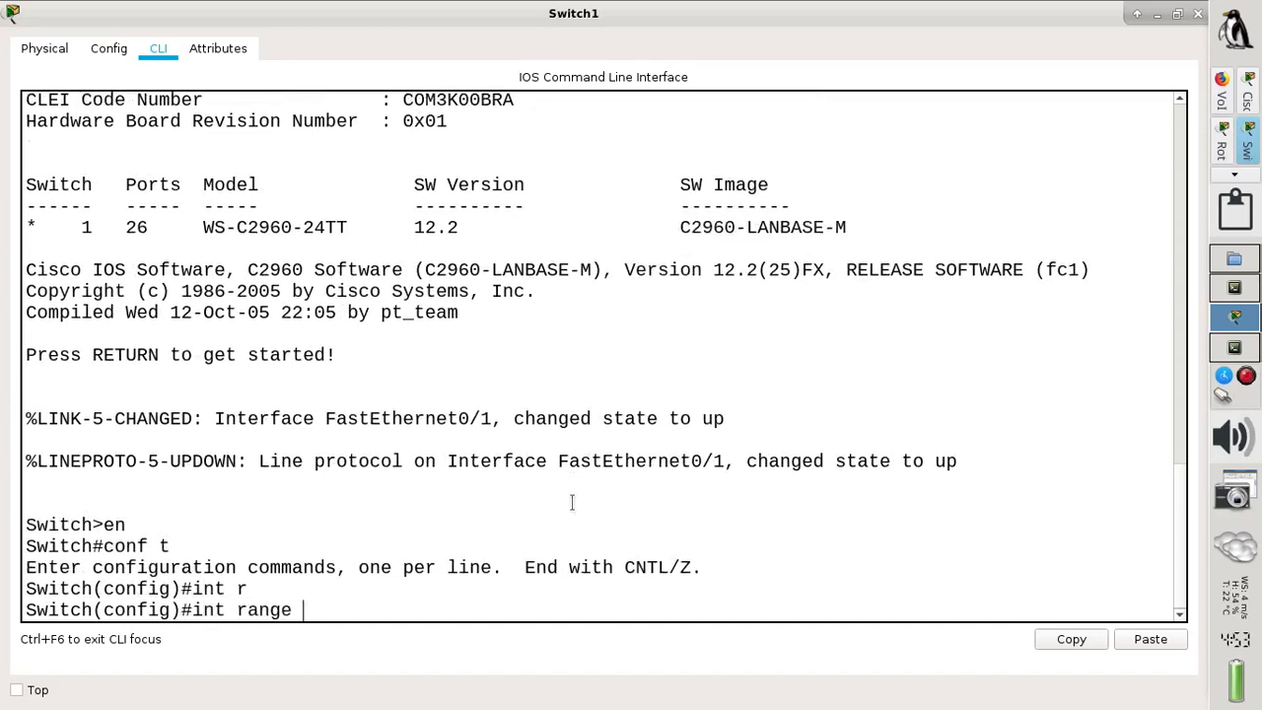
{"action": "type", "text": "f/"}
{"action": "key", "text": "BackSpace"}
{"action": "type", "text": "0/1-5"}
{"action": "key", "text": "Return"}
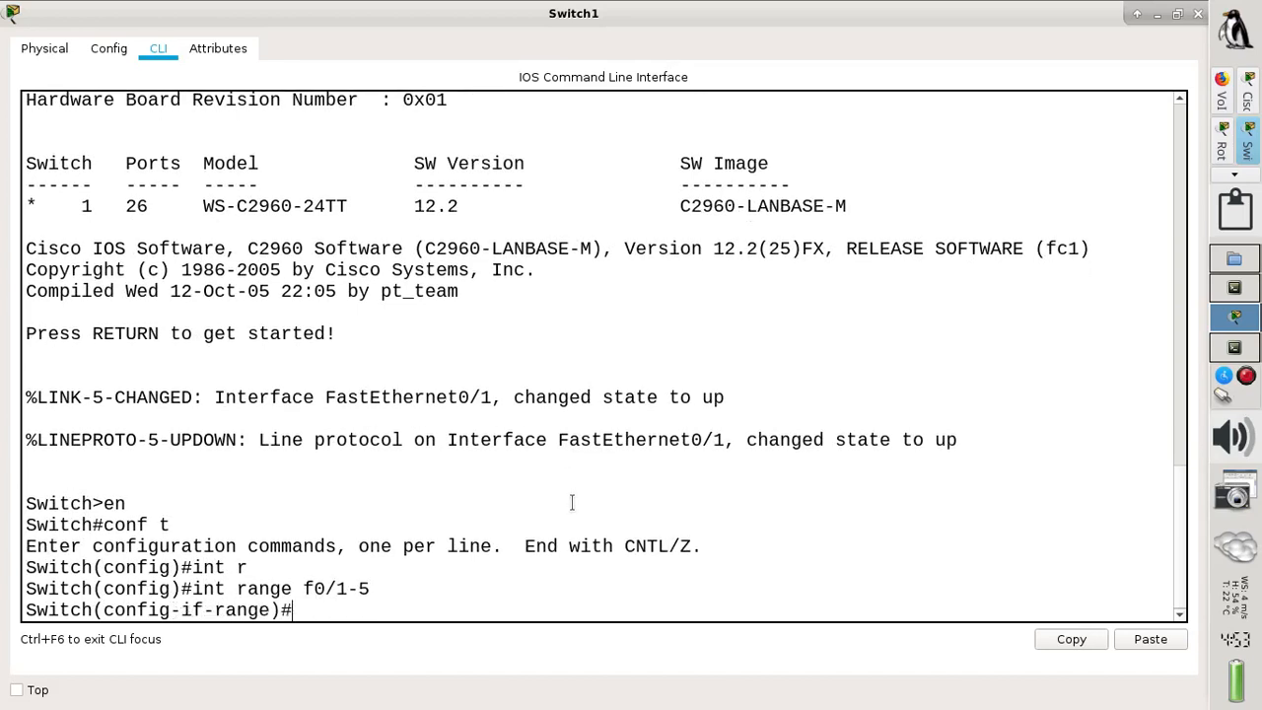
{"action": "type", "text": "sw"}
{"action": "key", "text": "Tab"}
{"action": "type", "text": "mo"}
{"action": "key", "text": "Tab"}
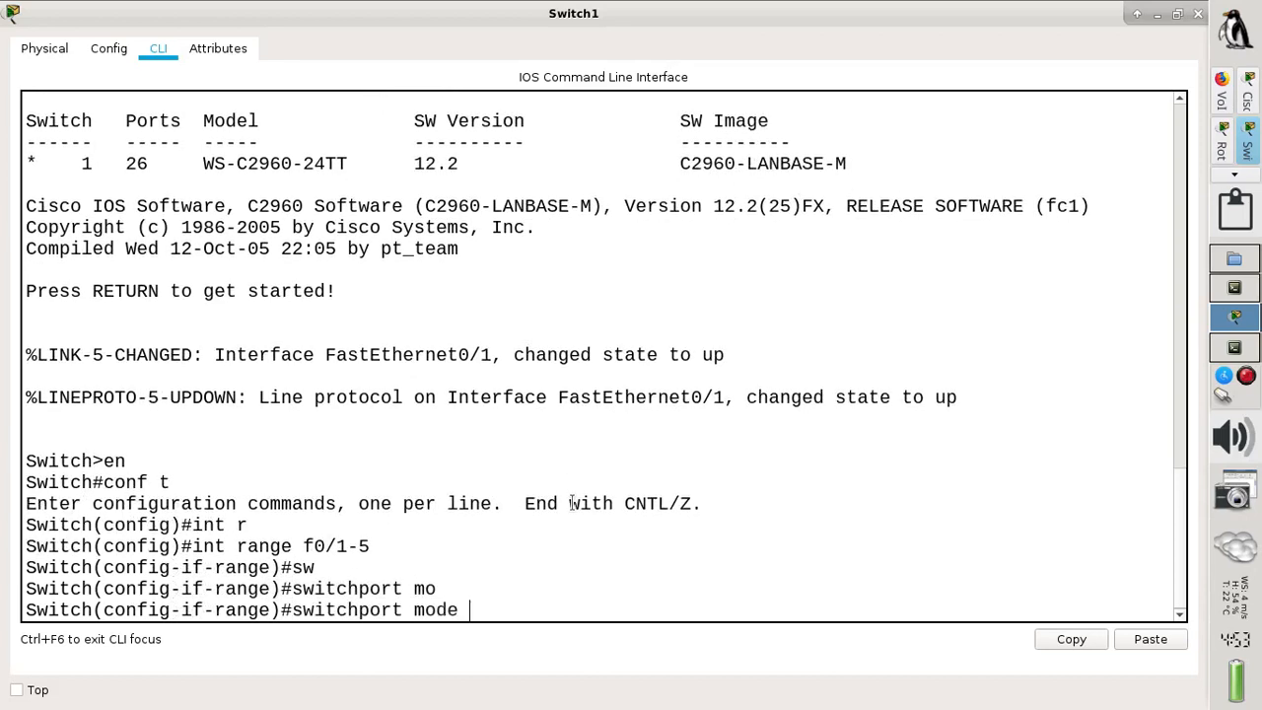
{"action": "type", "text": "acc"}
{"action": "key", "text": "Tab"}
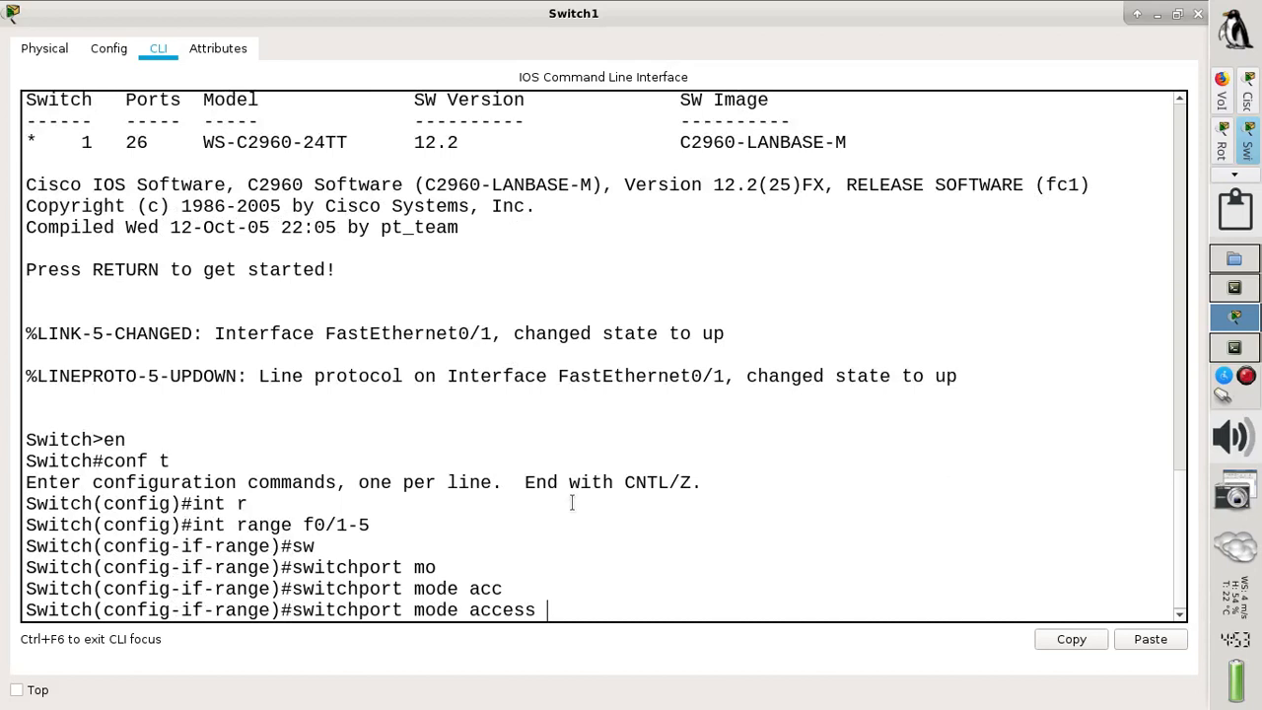
{"action": "key", "text": "Return"}
Assign voice VLAN 1 to the selected port range on Switch1.
{"action": "type", "text": "sw"}
{"action": "key", "text": "Tab"}
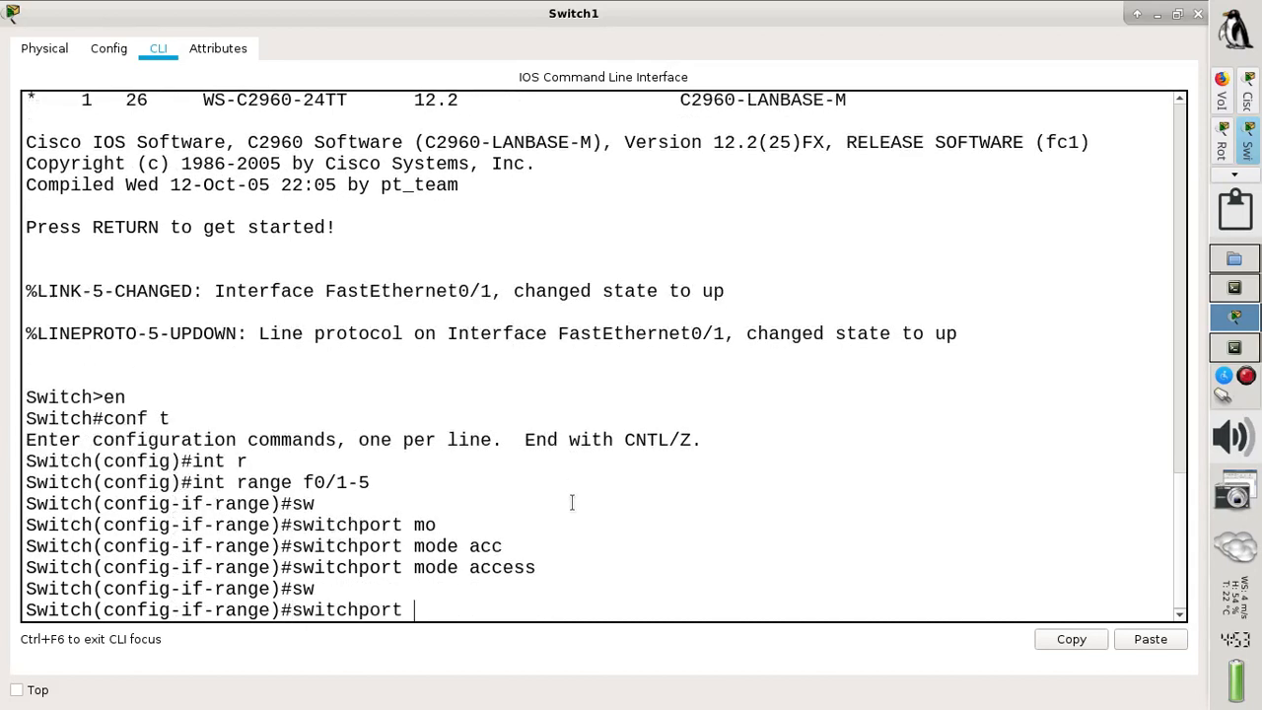
{"action": "type", "text": "vo"}
{"action": "key", "text": "Tab"}
{"action": "type", "text": "v"}
{"action": "key", "text": "Tab"}
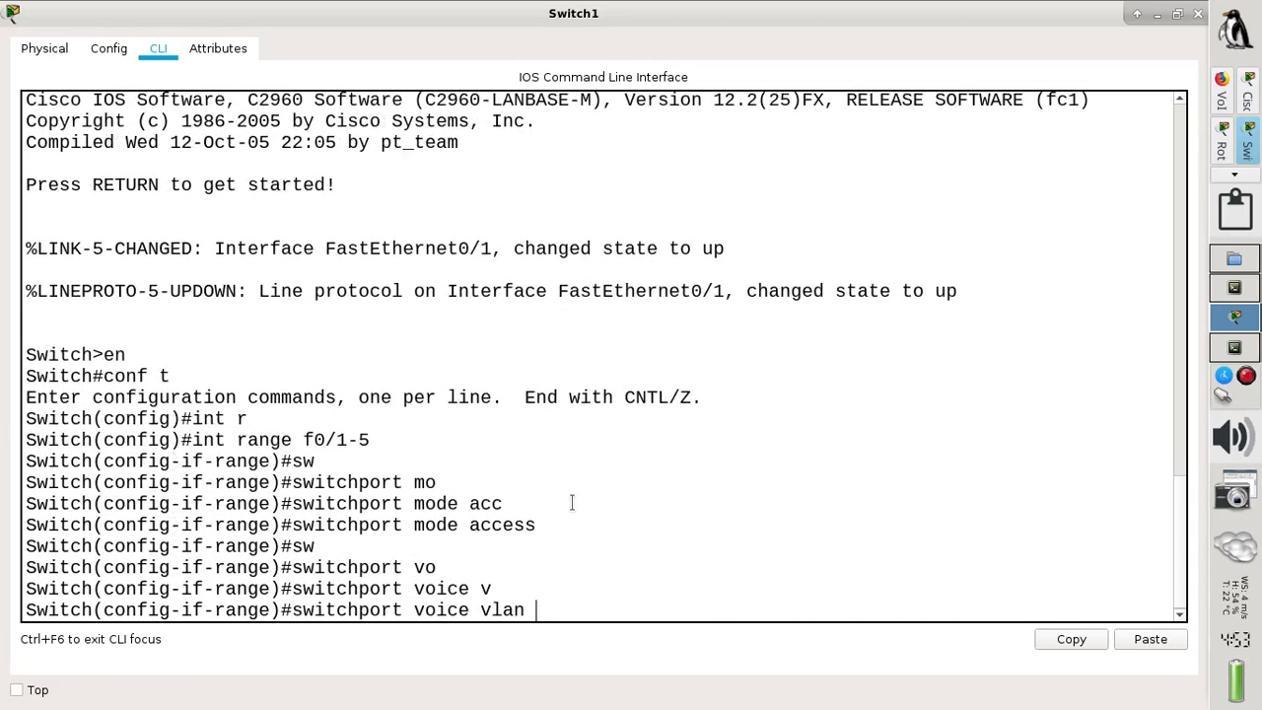
{"action": "type", "text": "1"}
{"action": "key", "text": "Return"}
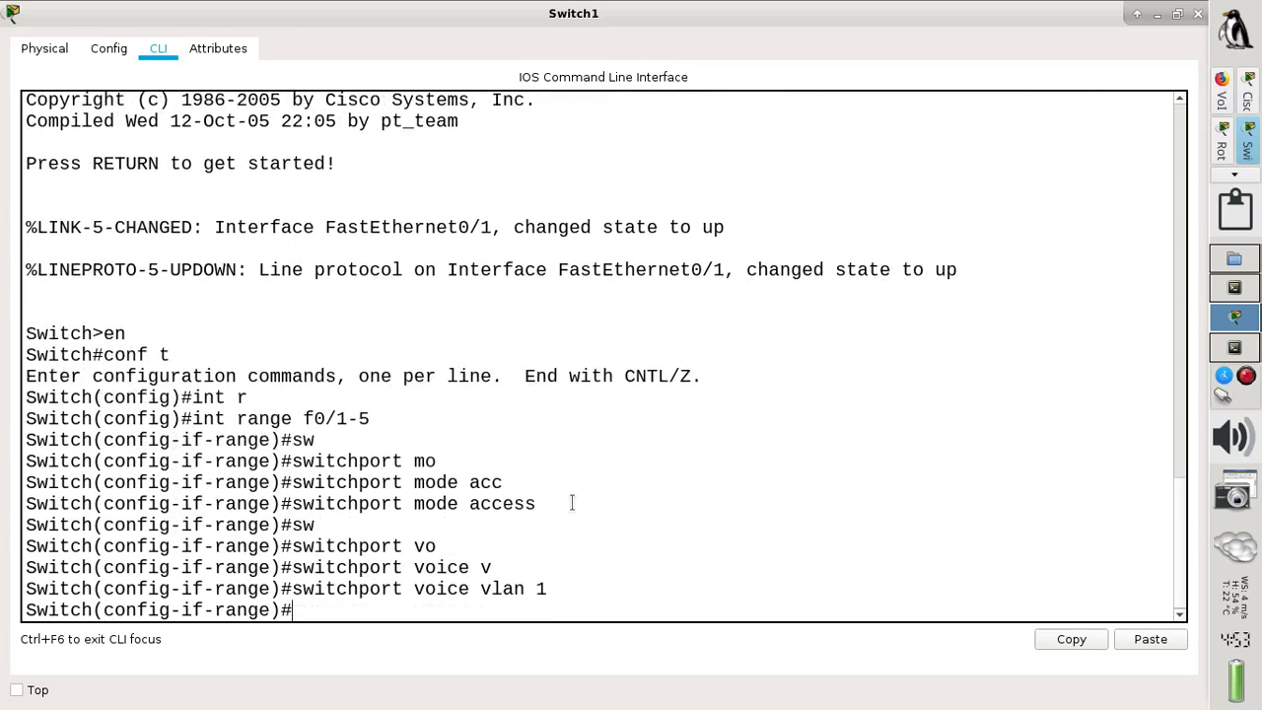
End configuration mode, write Switch1's configuration to memory and close its window.
{"action": "type", "text": "end"}
{"action": "key", "text": "Return"}
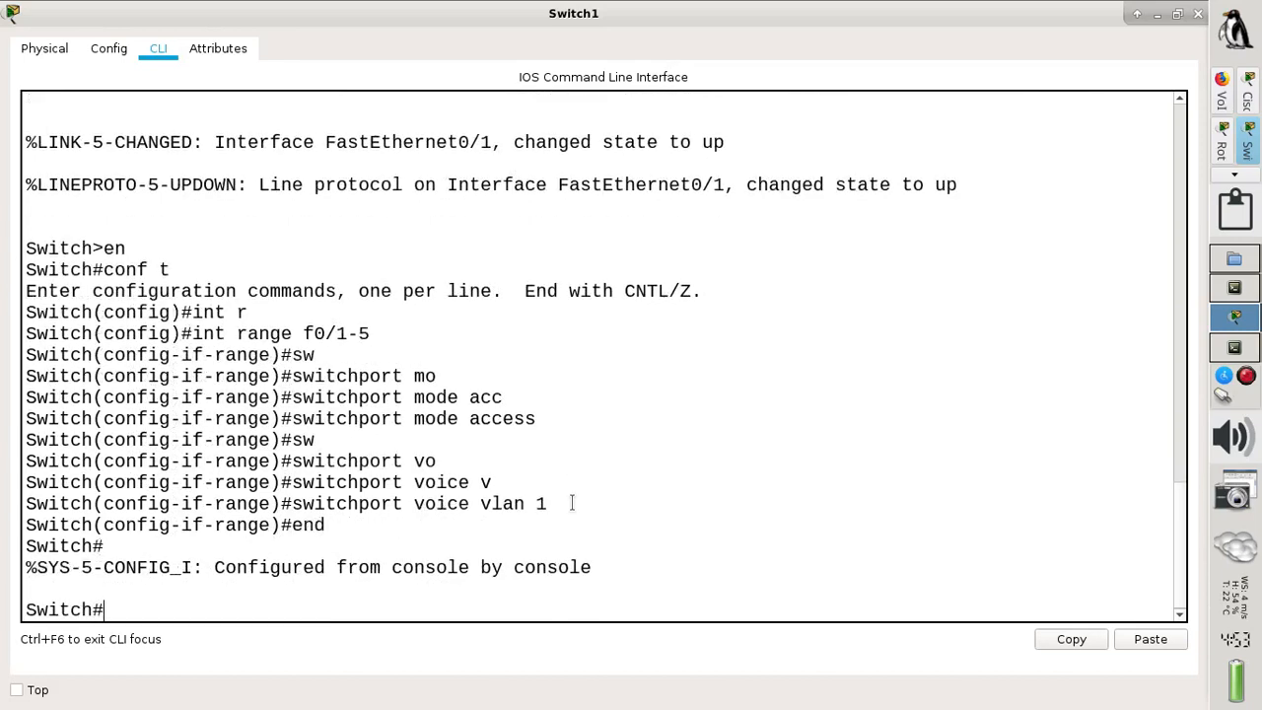
{"action": "type", "text": "wr"}
{"action": "key", "text": "Return"}
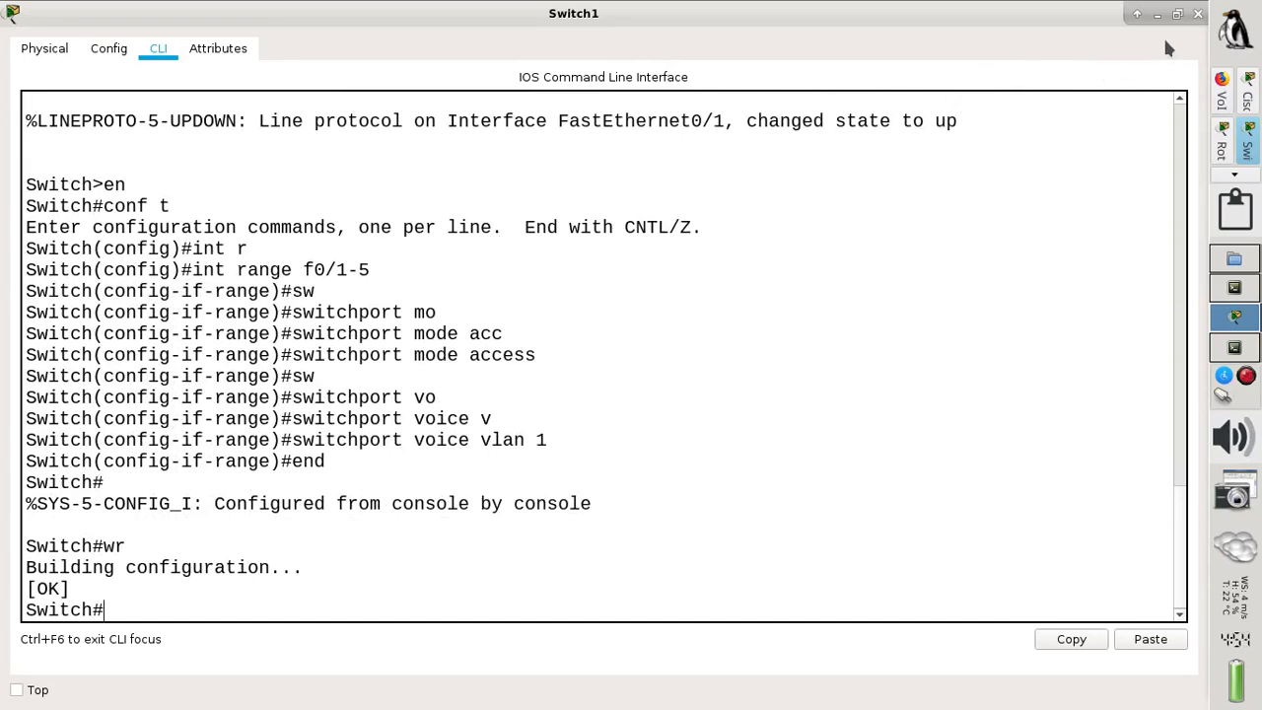
{"action": "left_click", "coordinate": [1197, 20]}
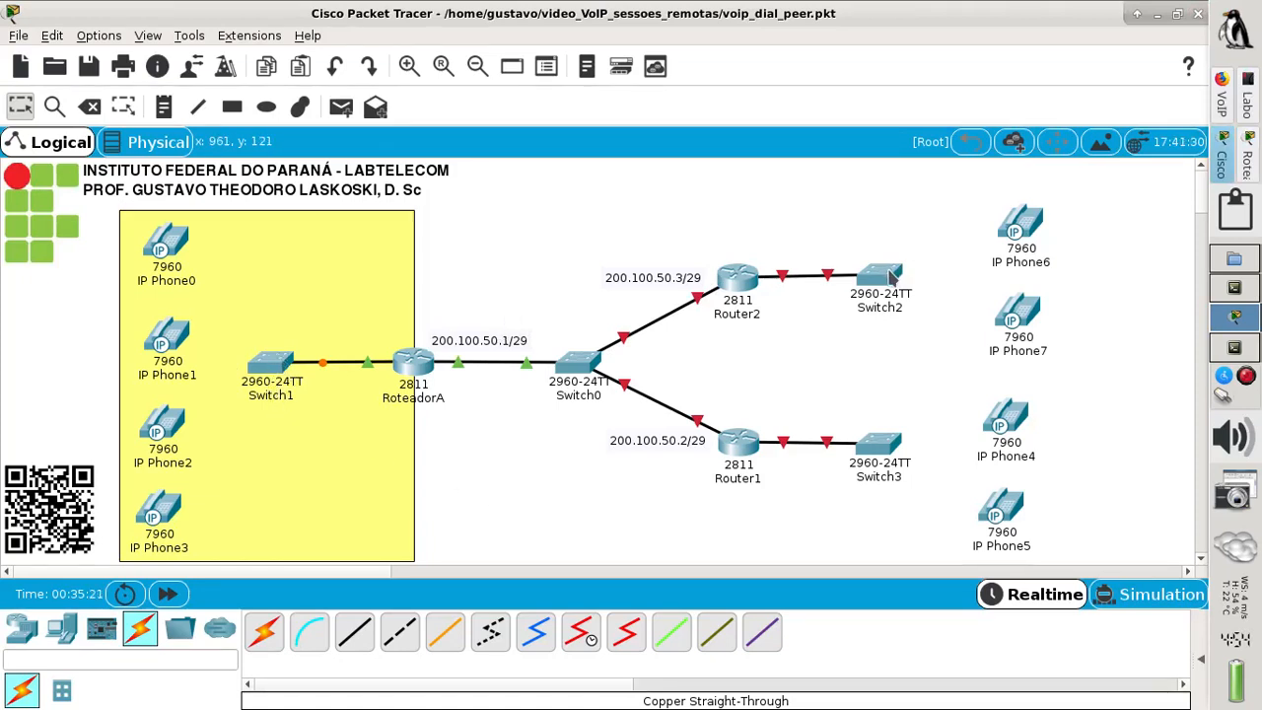
Reopen Switch1's console full-size and display its startup-config.
{"action": "mouse_move", "coordinate": [873, 470]}
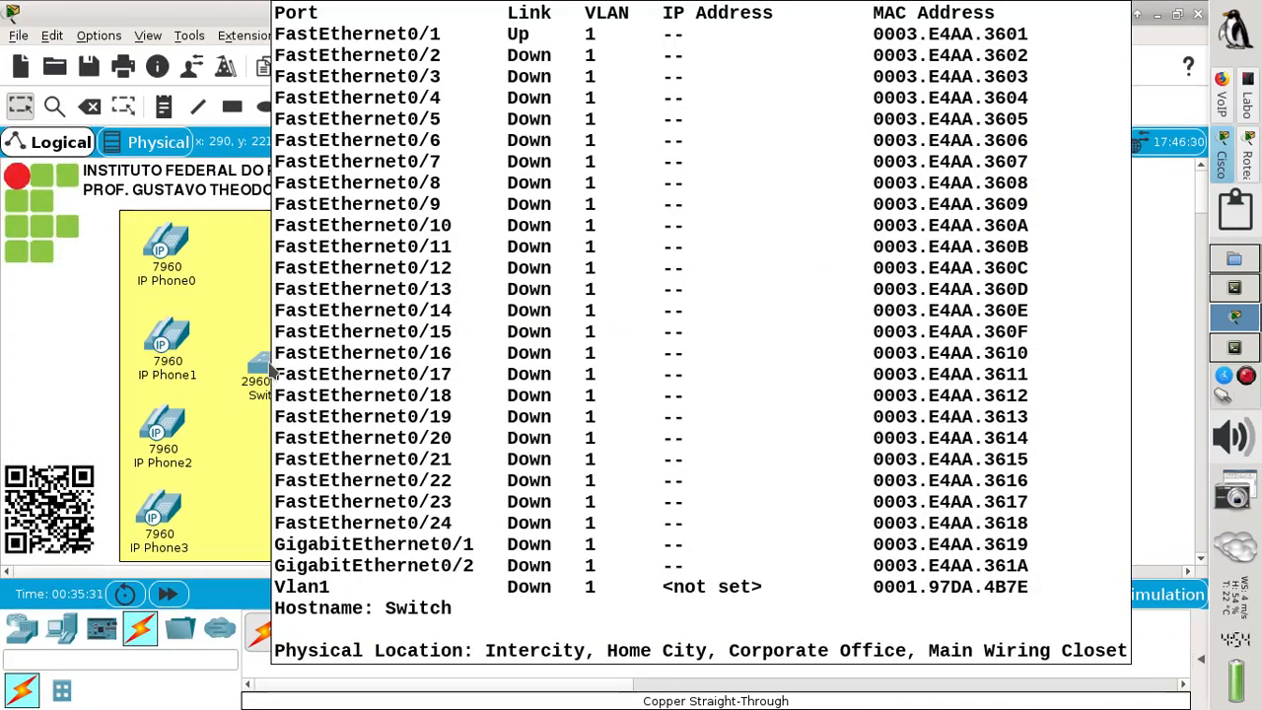
{"action": "left_click", "coordinate": [269, 368]}
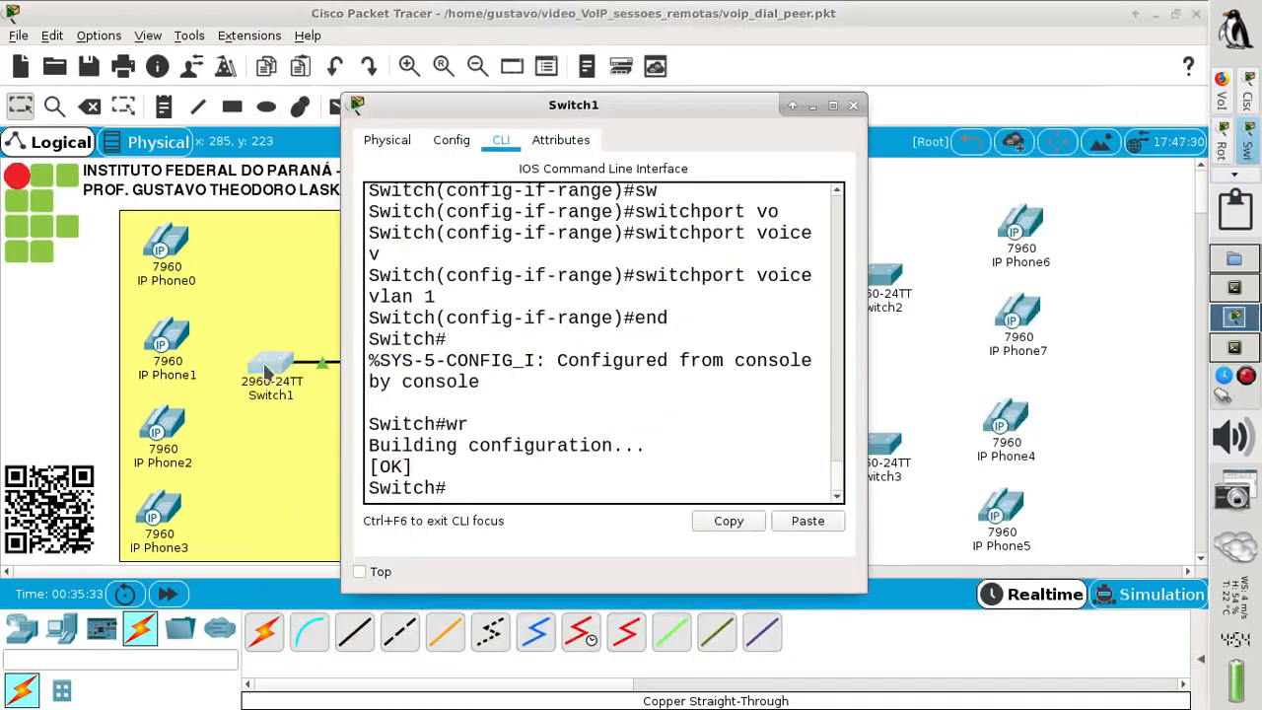
{"action": "left_click", "coordinate": [834, 106]}
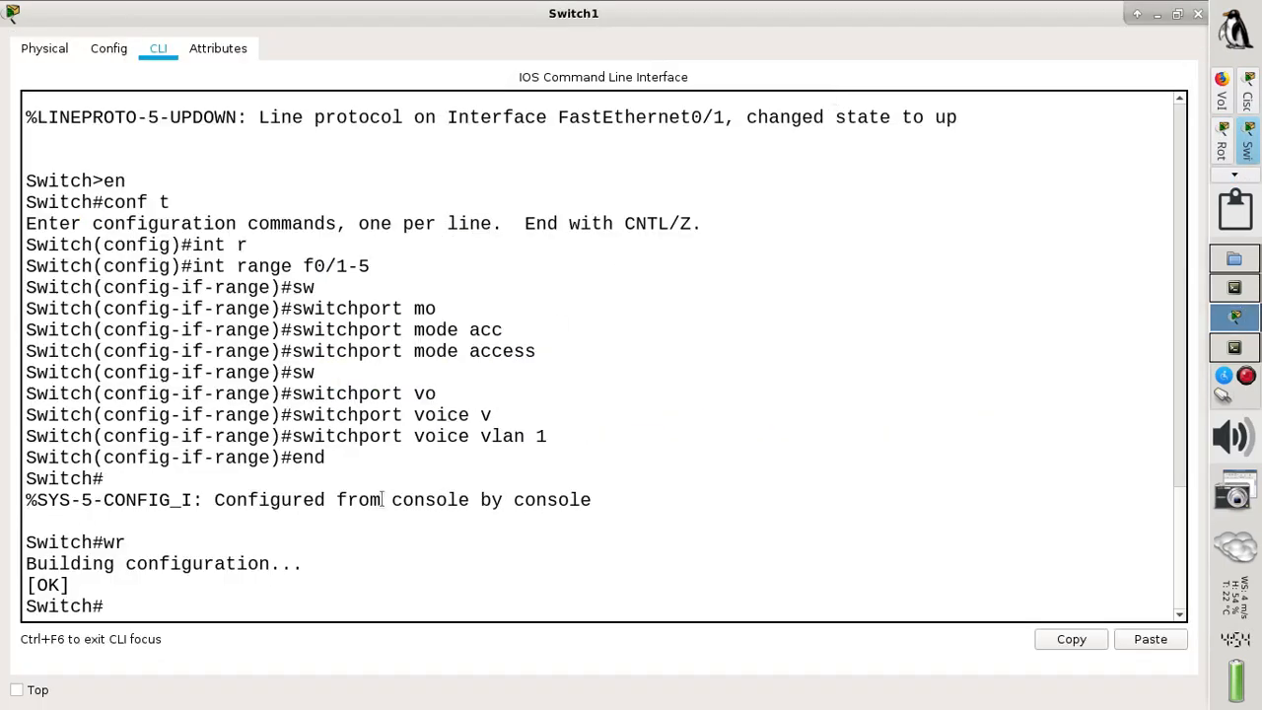
{"action": "type", "text": "sh"}
{"action": "type", "text": " ta"}
{"action": "key", "text": "BackSpace"}
{"action": "key", "text": "BackSpace"}
{"action": "type", "text": "s"}
{"action": "key", "text": "Tab"}
{"action": "type", "text": "tar"}
{"action": "key", "text": "Tab"}
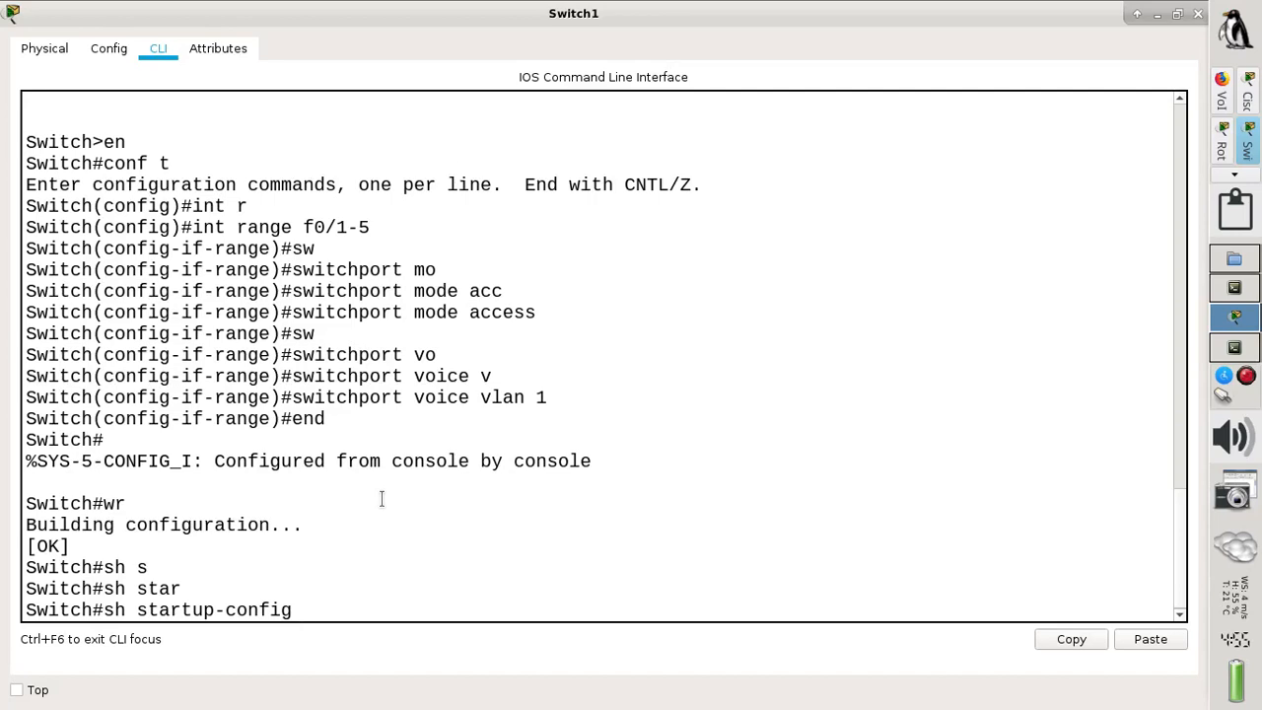
{"action": "key", "text": "Return"}
Page through the startup-config to check ports FastEthernet0/1 to 0/5, then stop the listing.
{"action": "key", "text": "Return"}
{"action": "key", "text": "Return"}
{"action": "key", "text": "Return"}
{"action": "key", "text": "Return"}
{"action": "key", "text": "Return"}
{"action": "key", "text": "Return"}
{"action": "key", "text": "Return"}
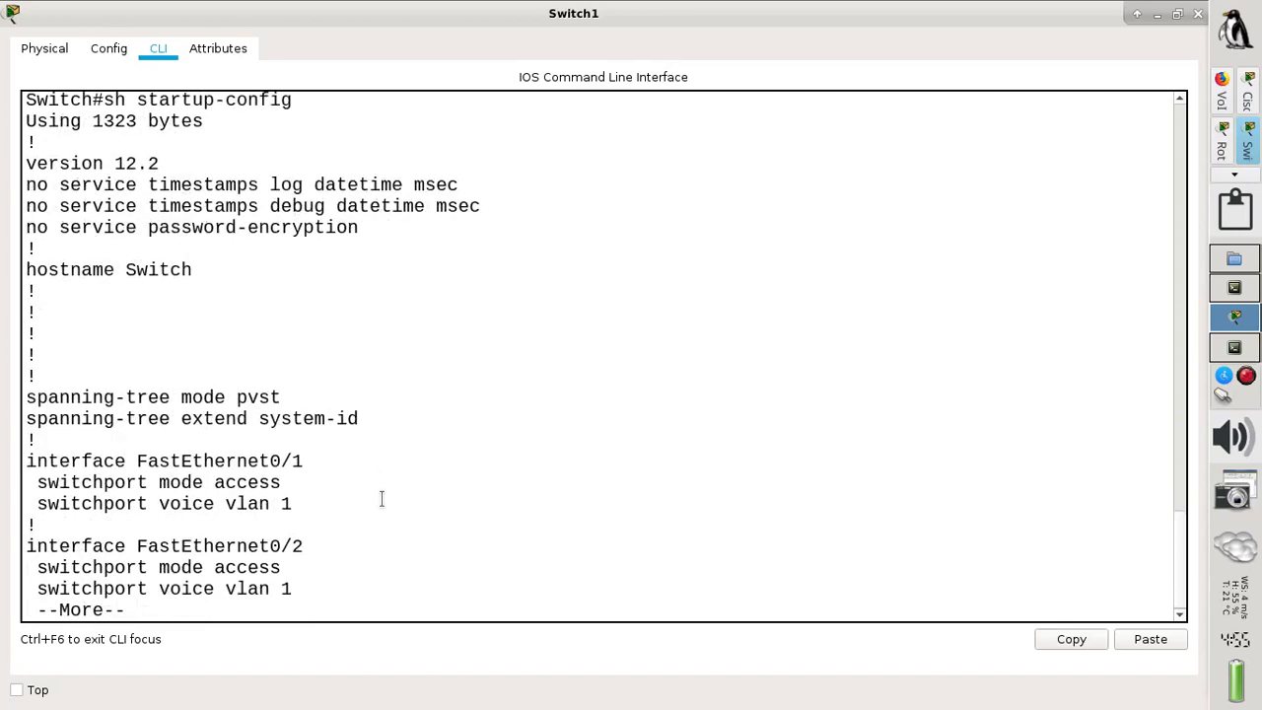
{"action": "key", "text": "Return"}
{"action": "key", "text": "Return"}
{"action": "key", "text": "Return"}
{"action": "key", "text": "Return"}
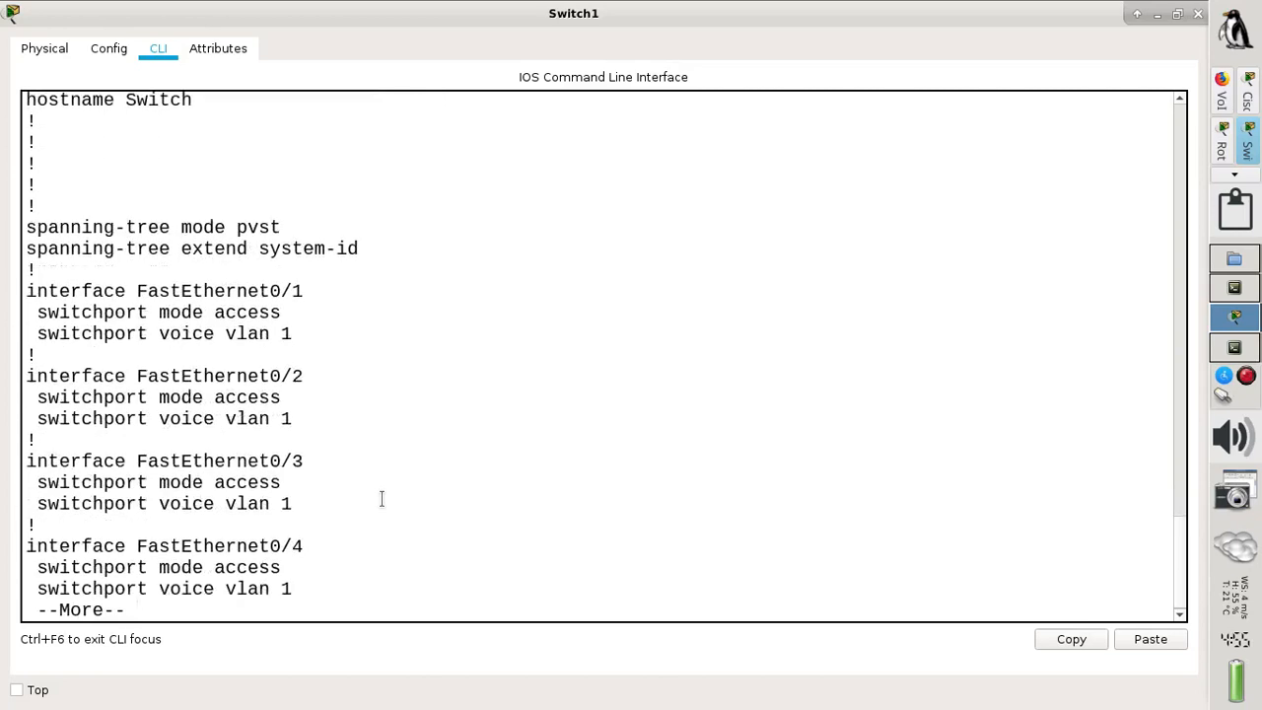
{"action": "key", "text": "Return"}
{"action": "key", "text": "Return"}
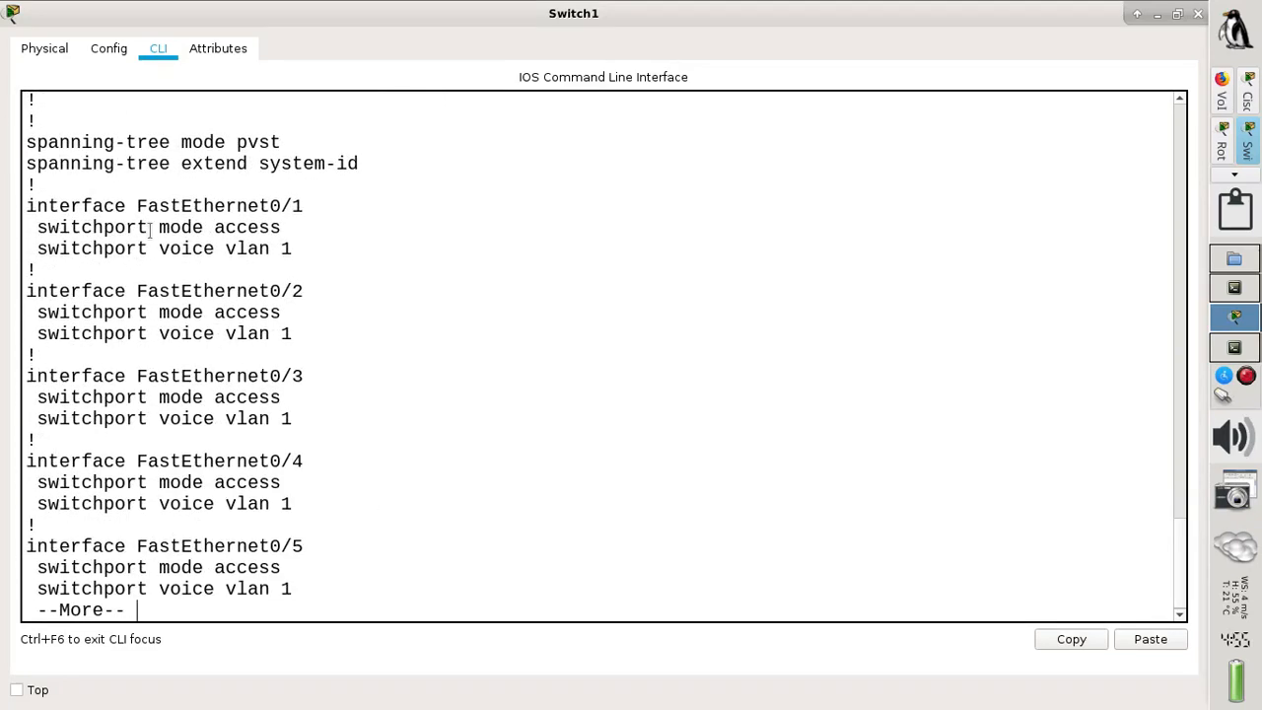
{"action": "left_click_drag", "start_coordinate": [179, 249], "coordinate": [316, 261]}
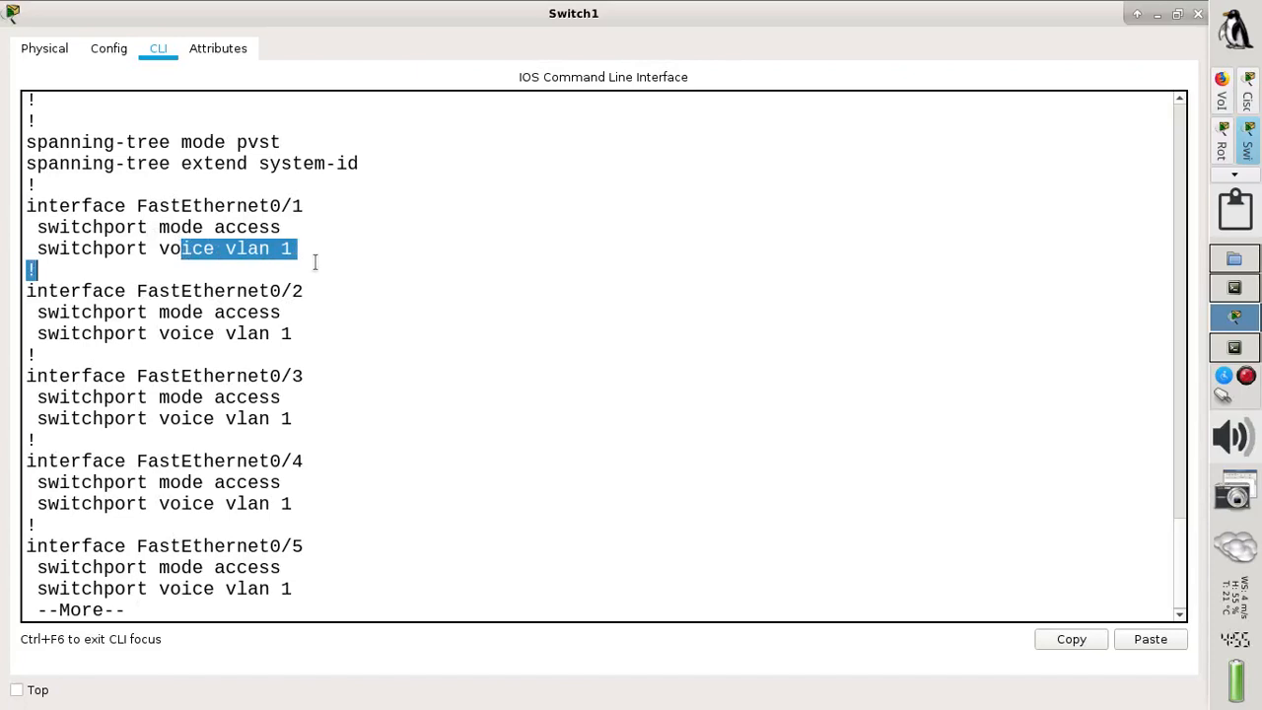
{"action": "key", "text": "ctrl+c"}
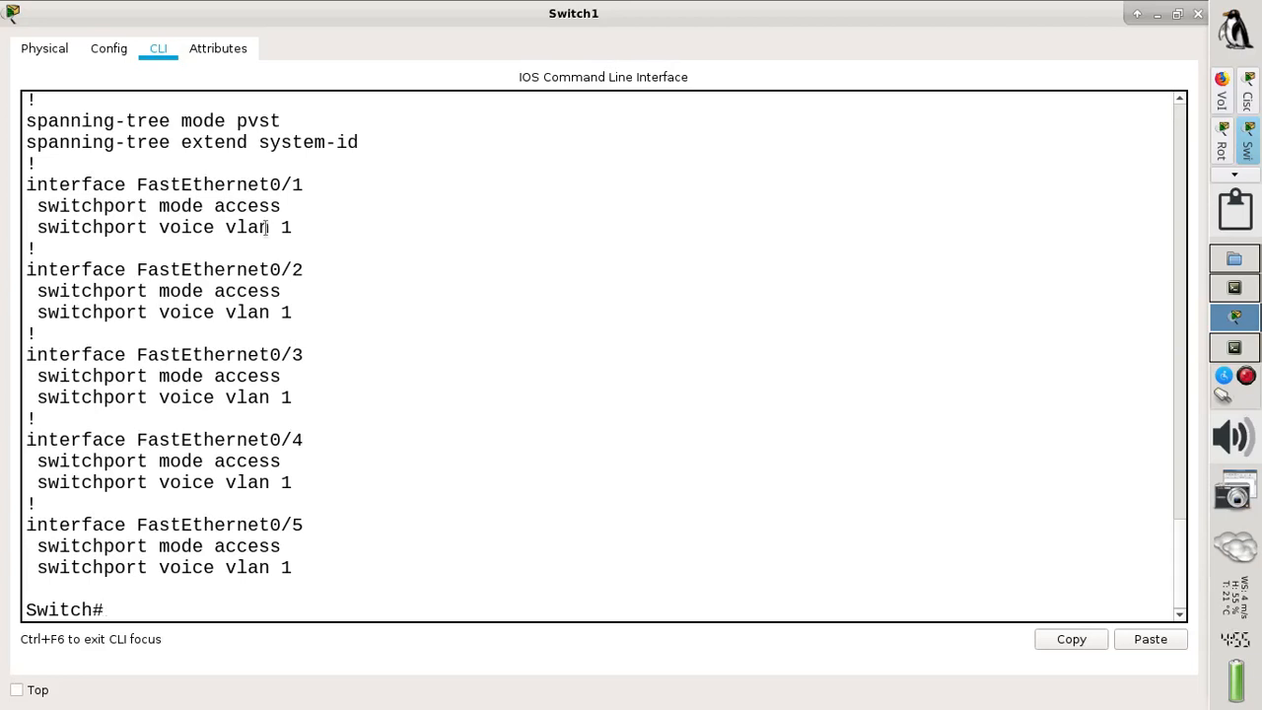
Start exporting Switch1's startup configuration and choose the video_VoIP_sessoes_remotas folder as the destination.
{"action": "left_click", "coordinate": [111, 56]}
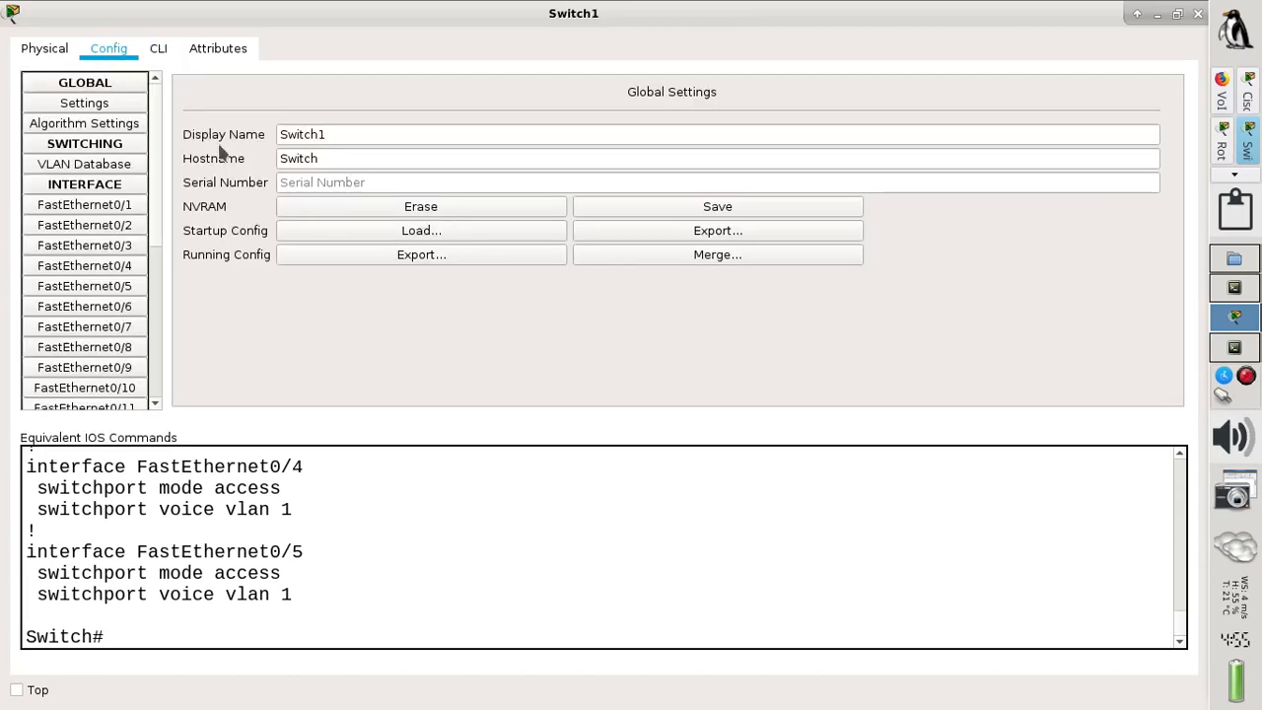
{"action": "left_click", "coordinate": [711, 233]}
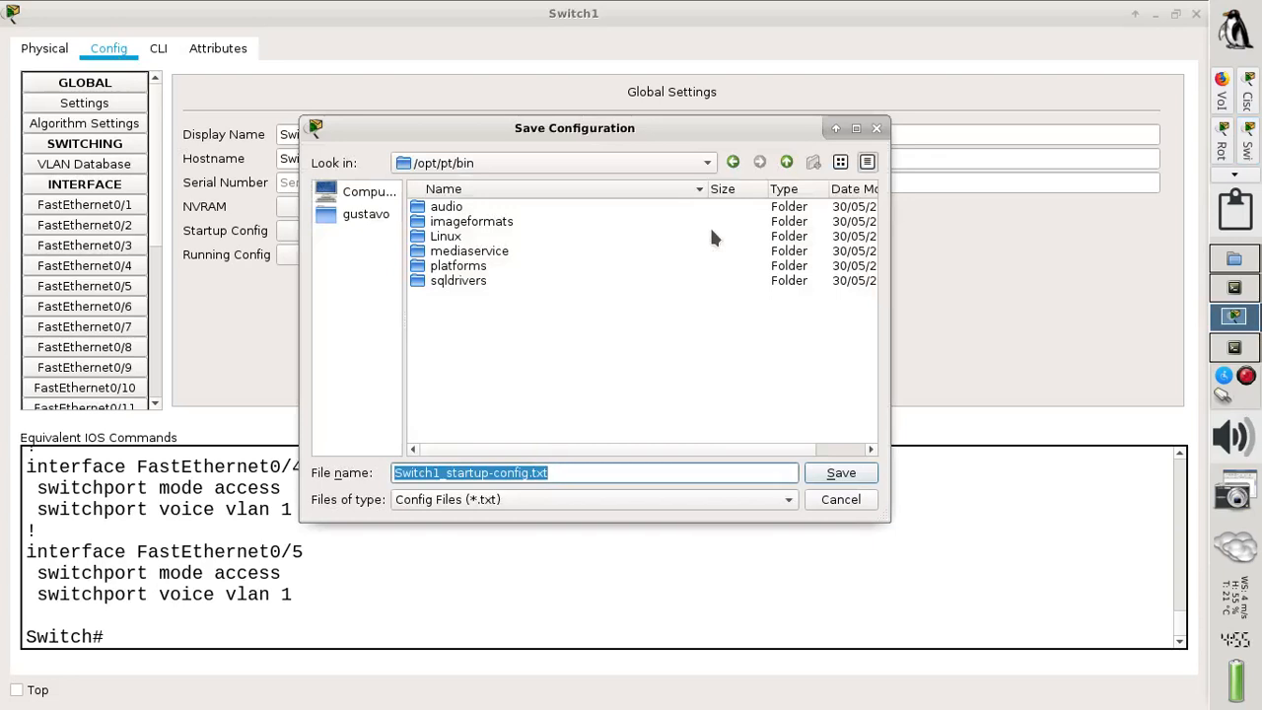
{"action": "left_click", "coordinate": [537, 165]}
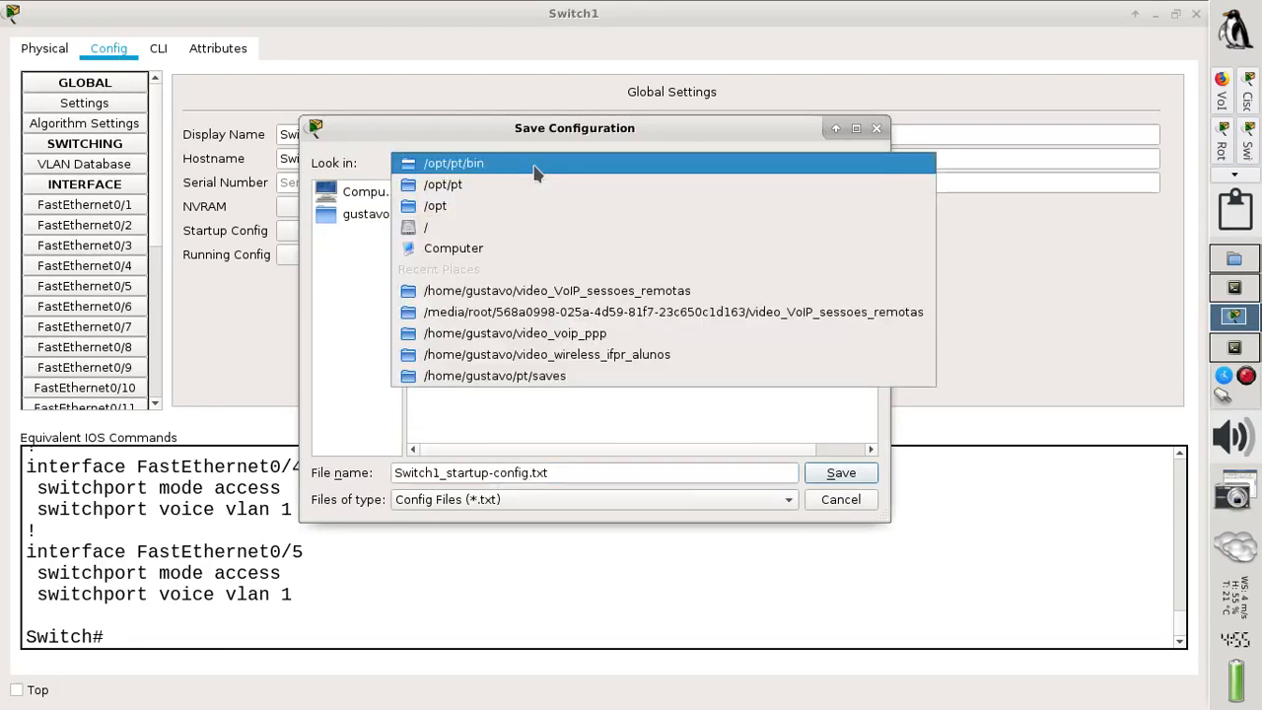
{"action": "left_click", "coordinate": [582, 292]}
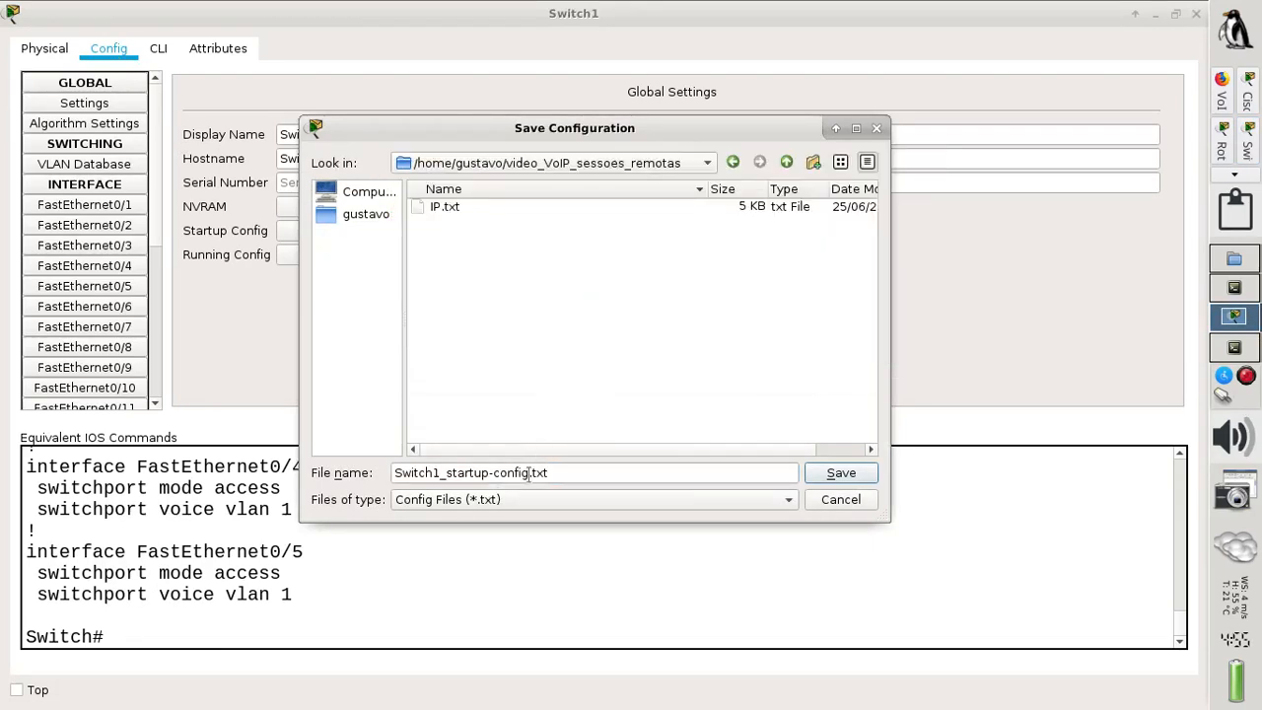
Save the exported configuration as template_switch.txt and minimise Switch1's window.
{"action": "left_click_drag", "start_coordinate": [530, 472], "coordinate": [353, 456]}
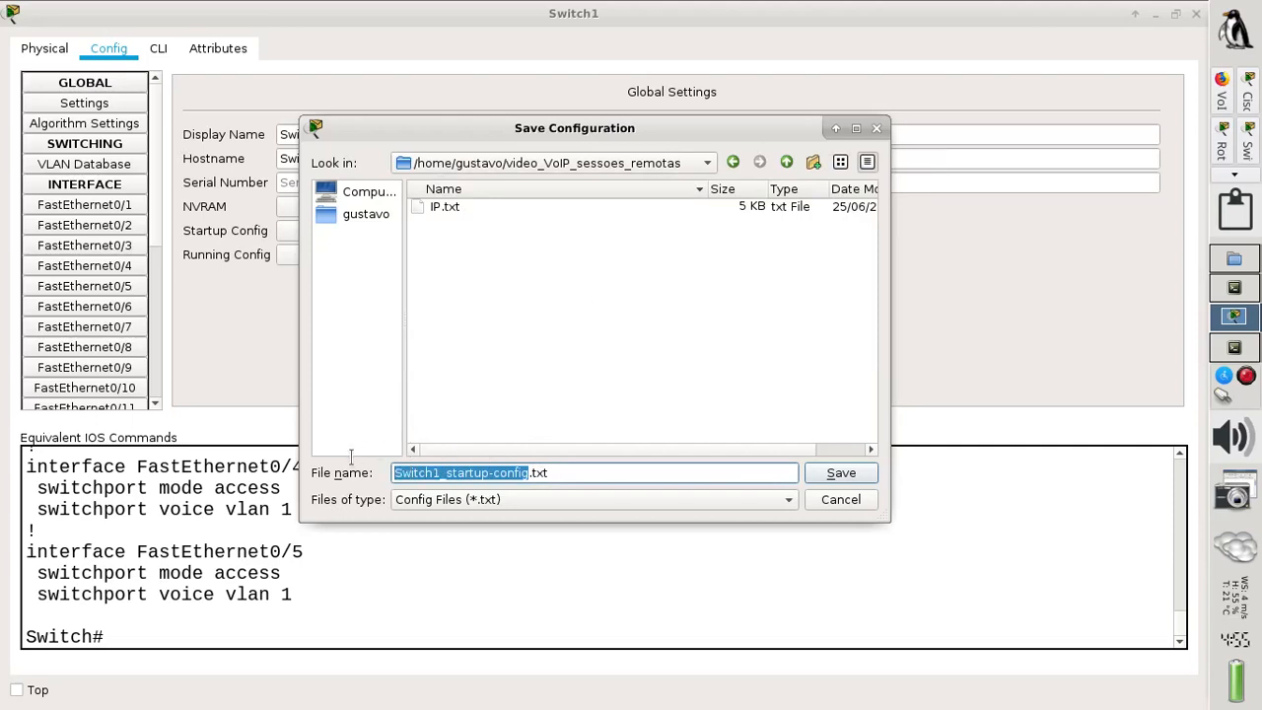
{"action": "type", "text": "template_s"}
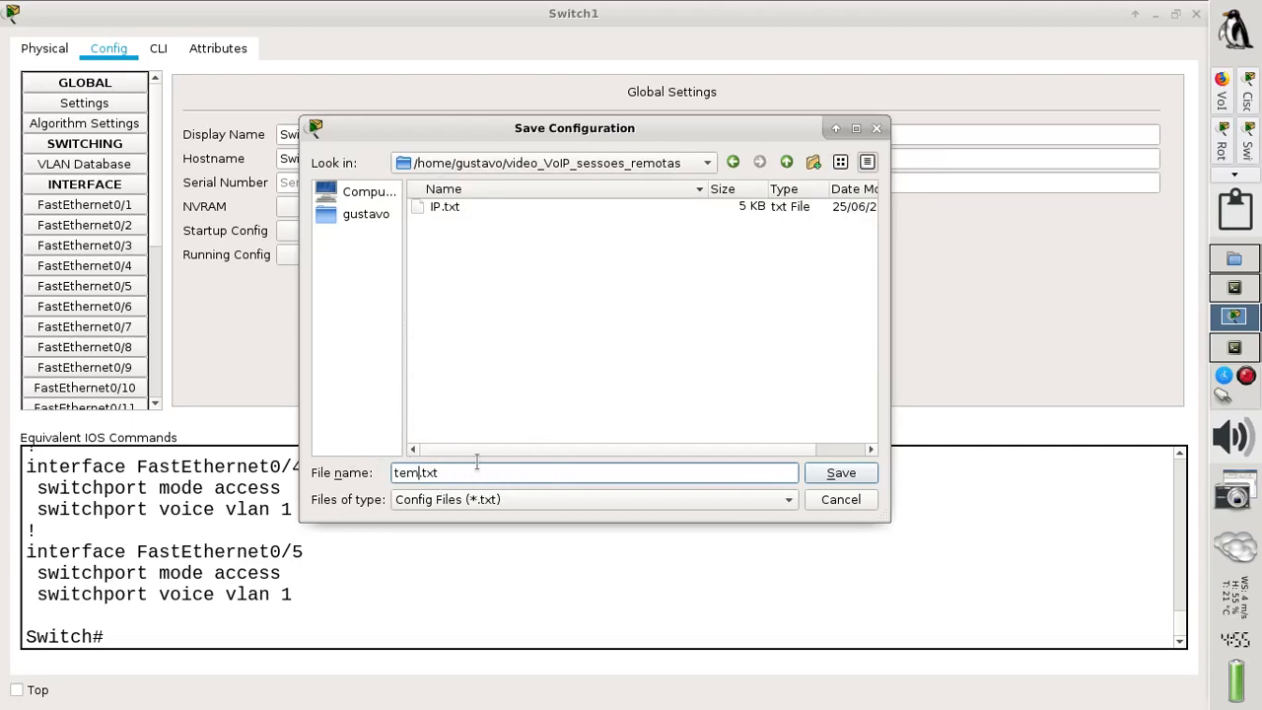
{"action": "type", "text": "wt"}
{"action": "key", "text": "BackSpace"}
{"action": "type", "text": "itch"}
{"action": "key", "text": "Return"}
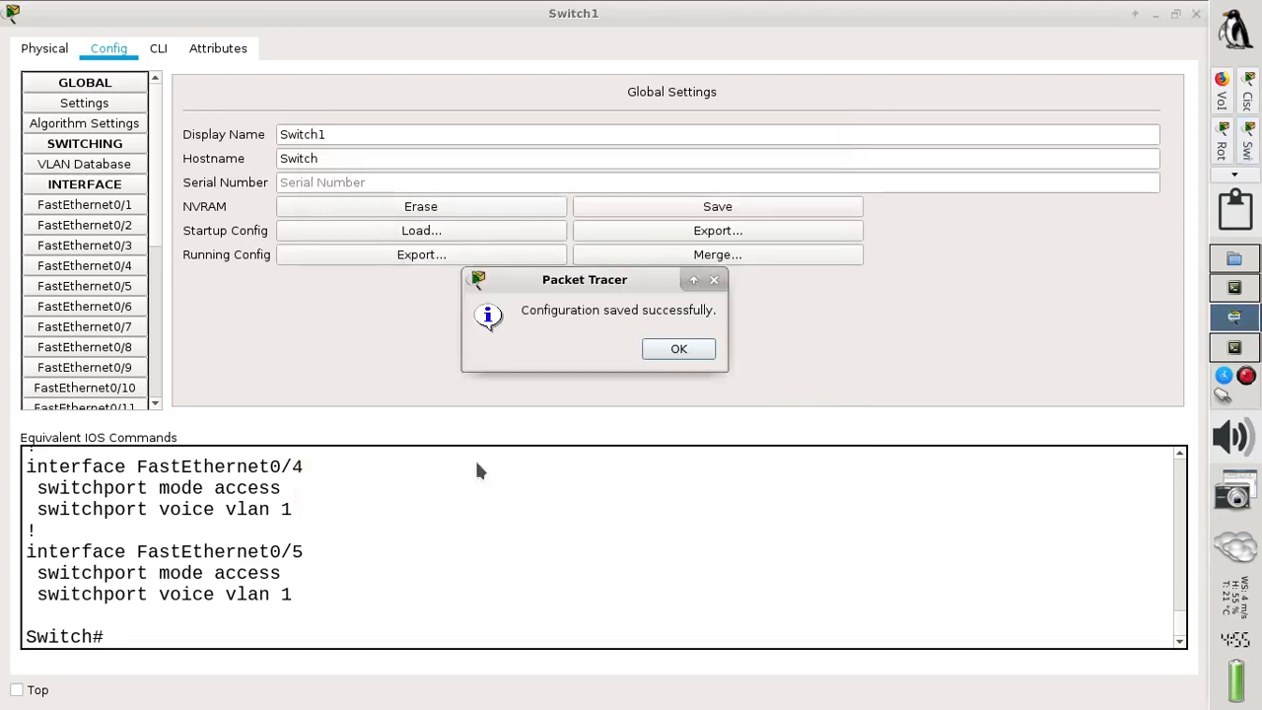
{"action": "left_click", "coordinate": [694, 356]}
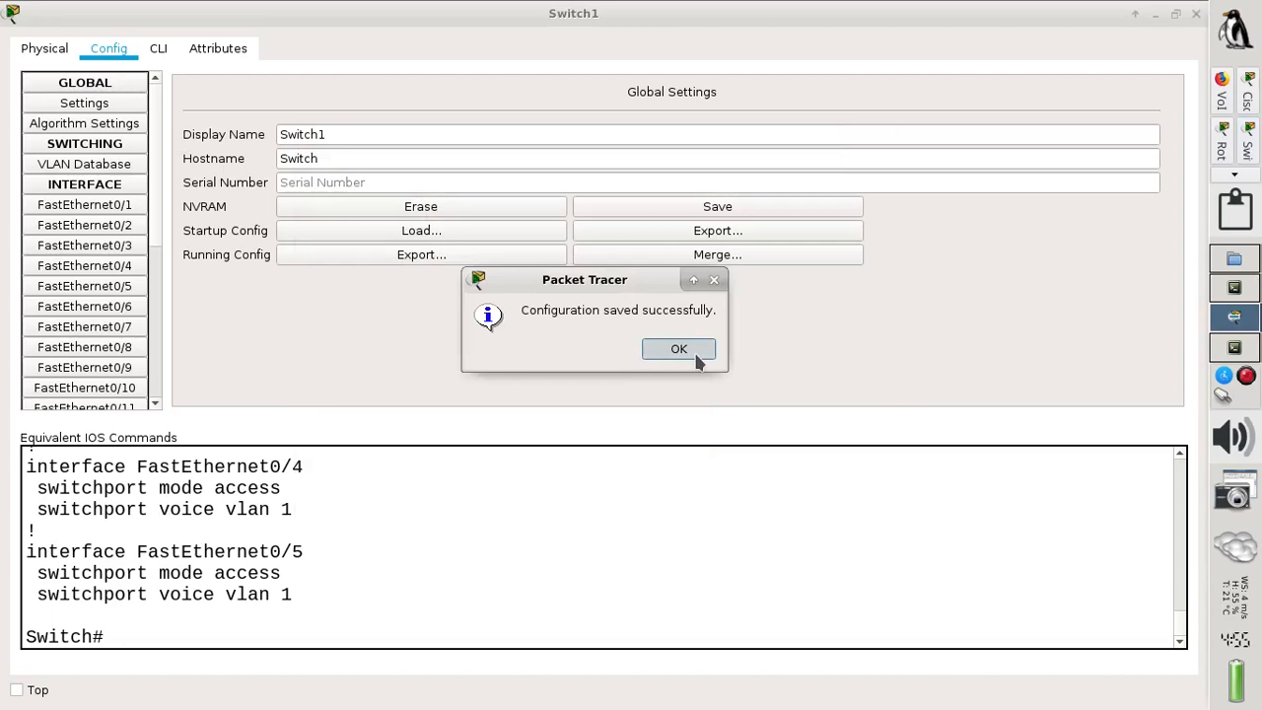
{"action": "left_click", "coordinate": [1158, 16]}
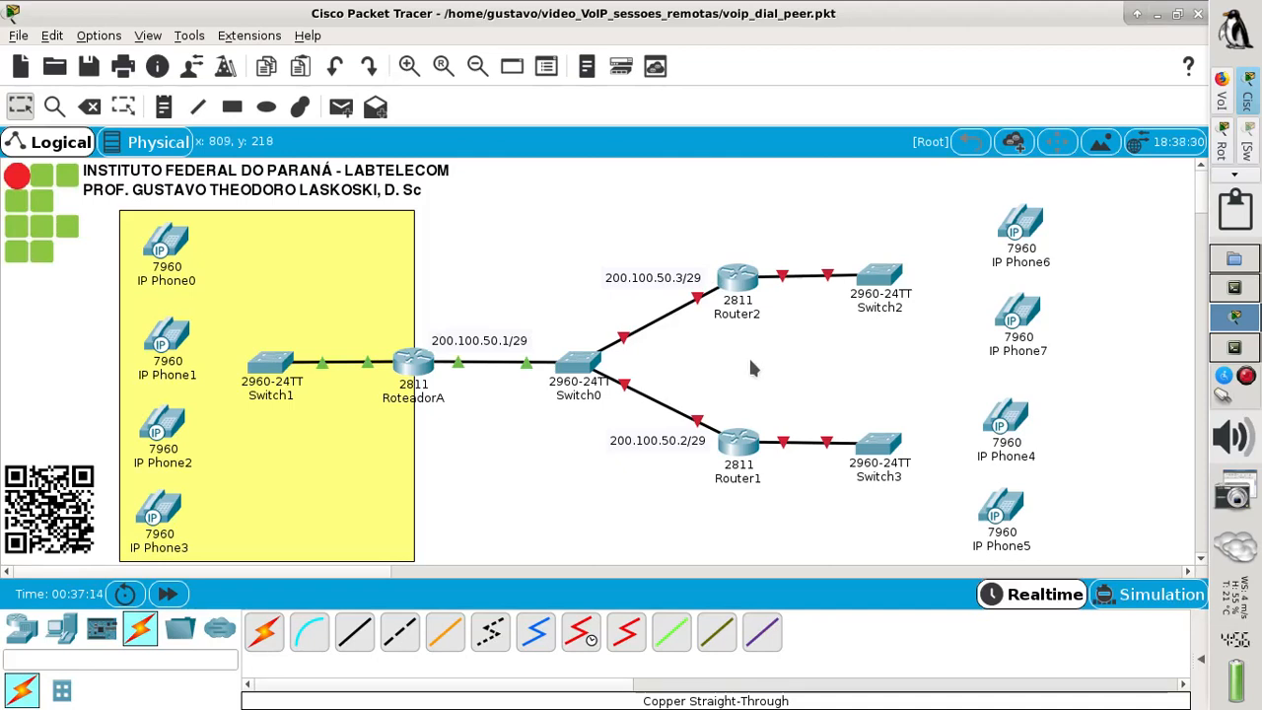
Switch to the terminal in the video_VoIP_sessoes_remotas folder and print template_switch.txt to check the exported port settings.
{"action": "left_click", "coordinate": [1228, 350]}
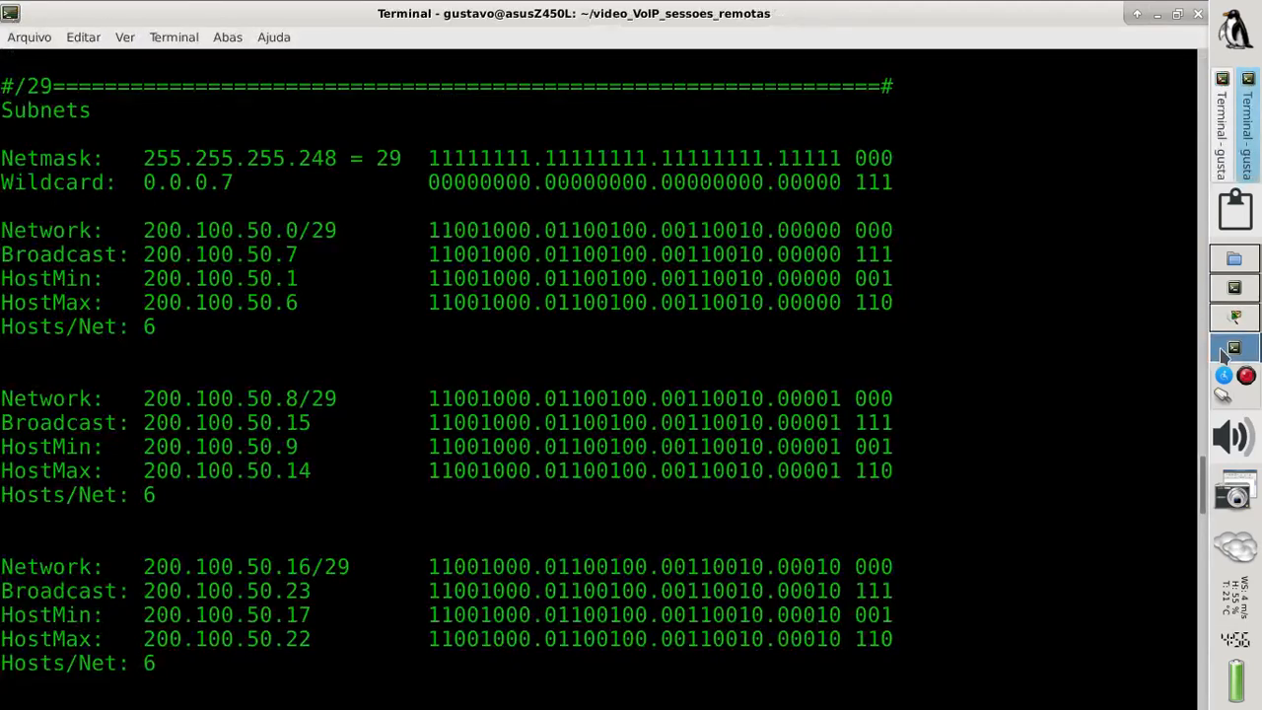
{"action": "left_click", "coordinate": [1216, 157]}
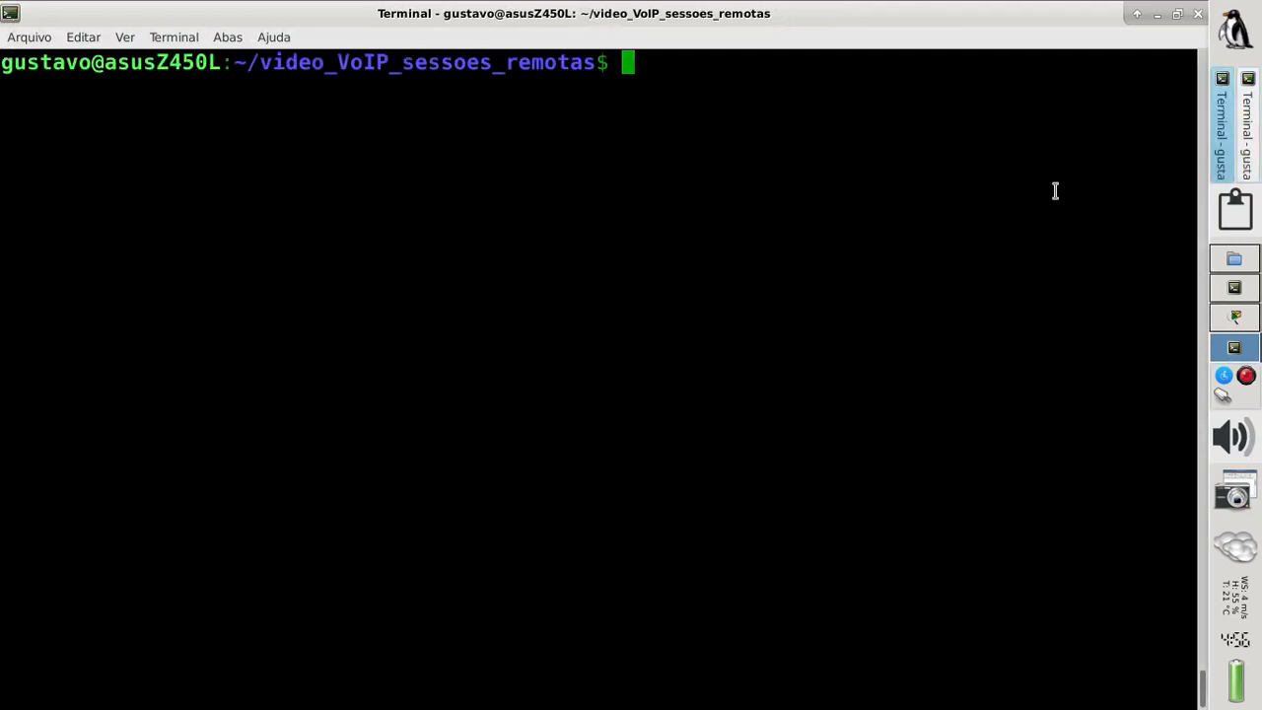
{"action": "type", "text": "cat"}
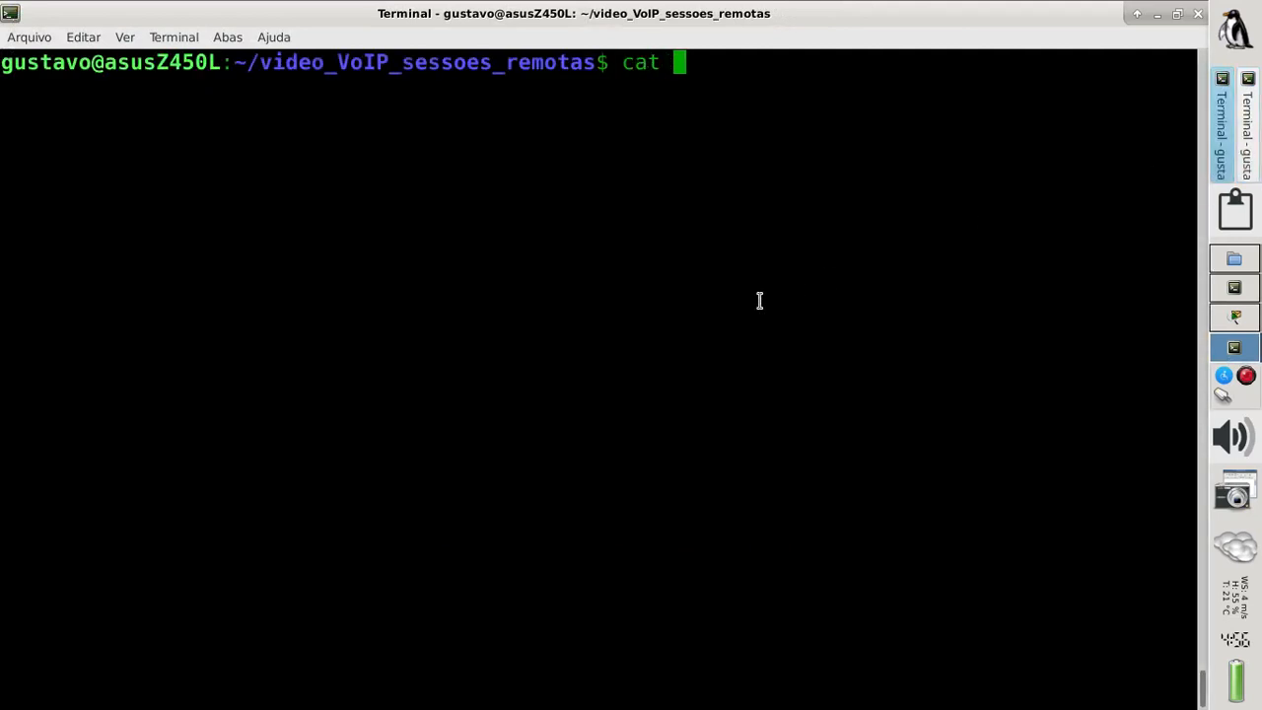
{"action": "type", "text": " te"}
{"action": "key", "text": "Tab"}
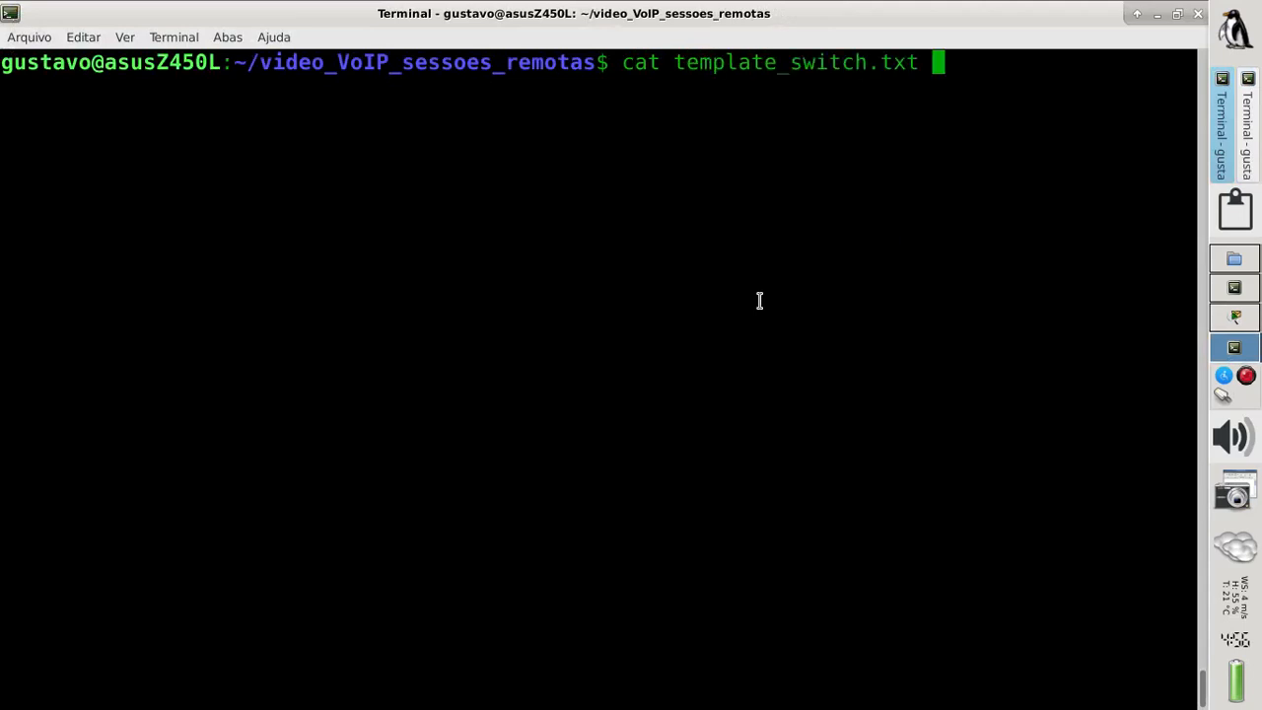
{"action": "key", "text": "Return"}
{"action": "key", "text": "Return"}
{"action": "key", "text": "Return"}
{"action": "key", "text": "Return"}
{"action": "key", "text": "Return"}
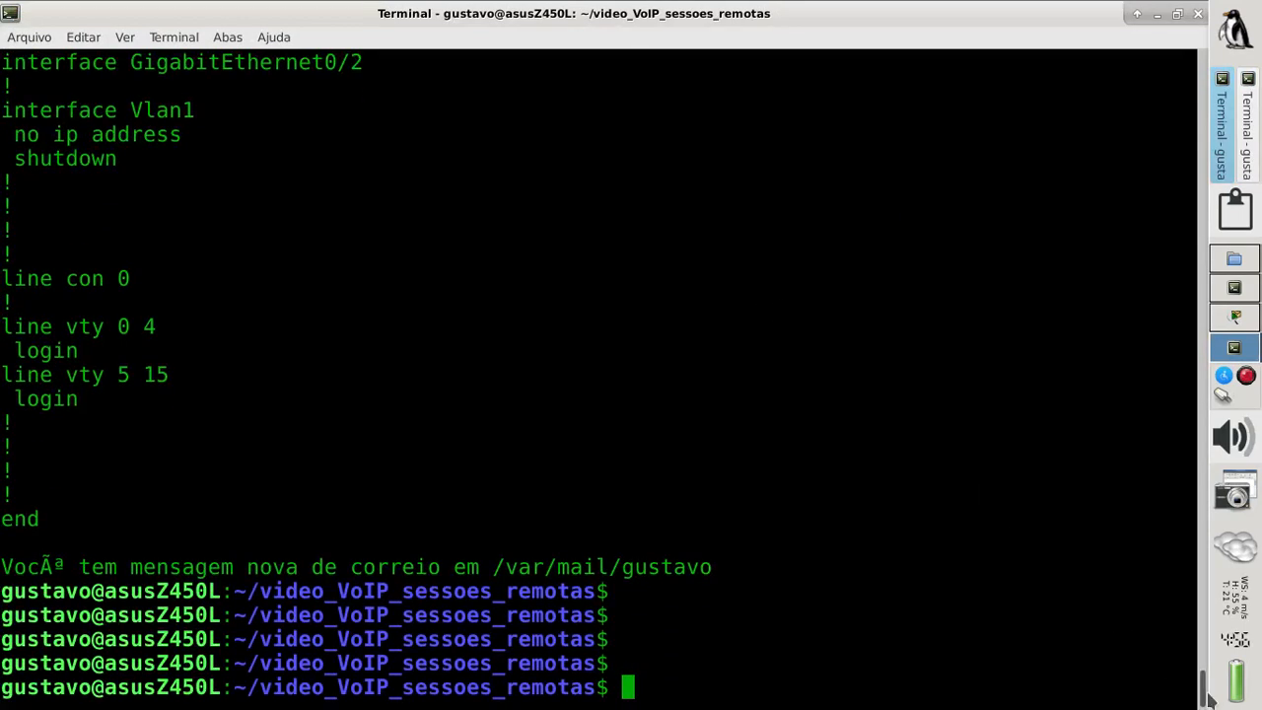
{"action": "left_click_drag", "start_coordinate": [1202, 693], "coordinate": [1178, 651]}
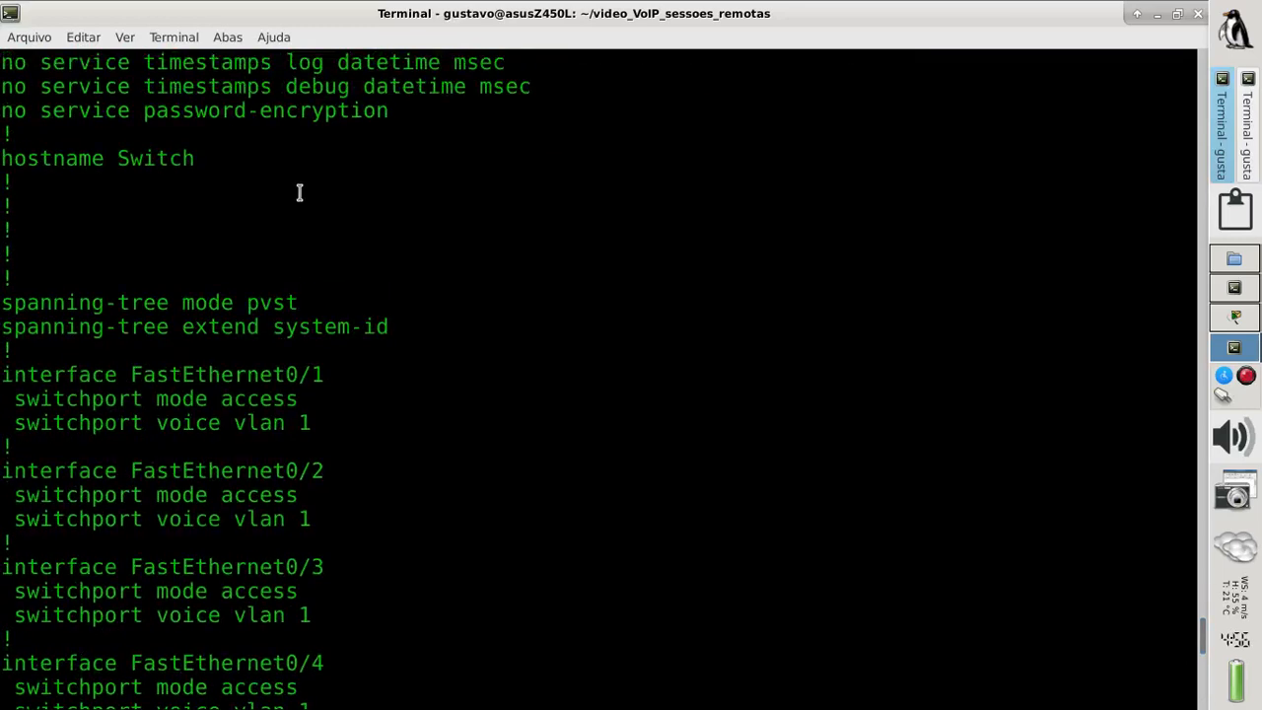
Reduce the terminal's text size and print template_switch.txt again.
{"action": "left_click", "coordinate": [124, 38]}
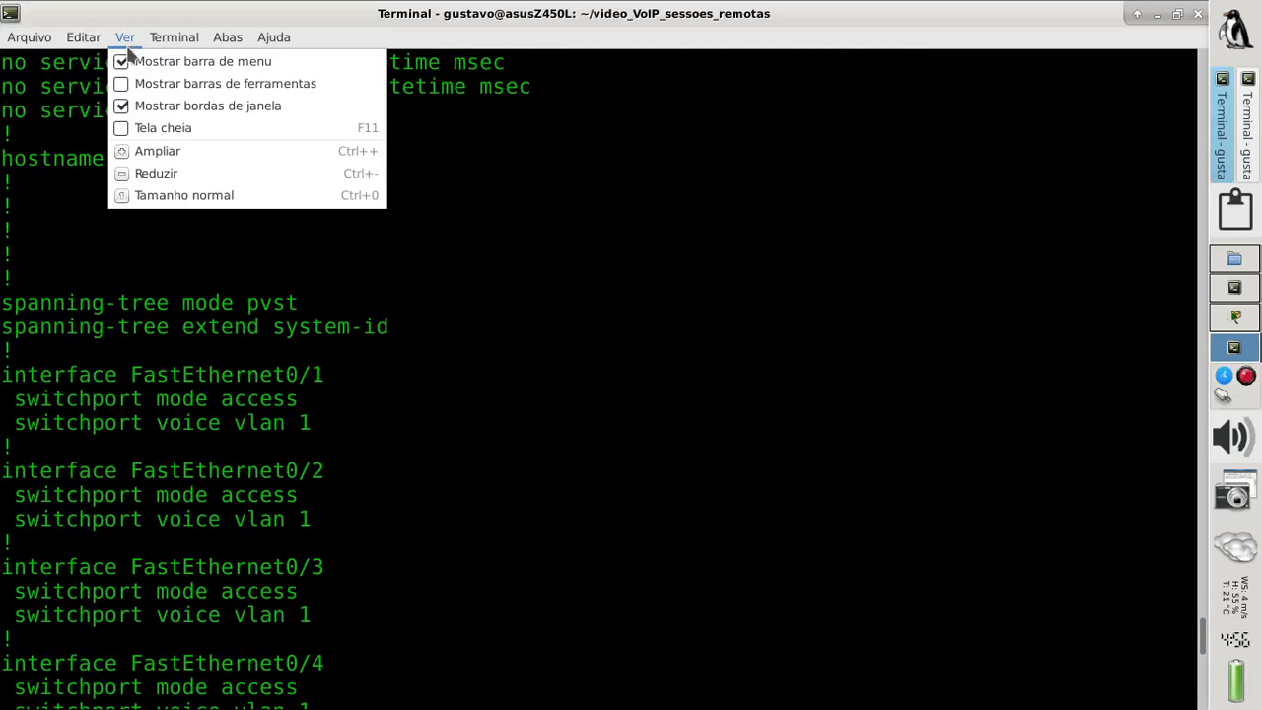
{"action": "left_click", "coordinate": [158, 174]}
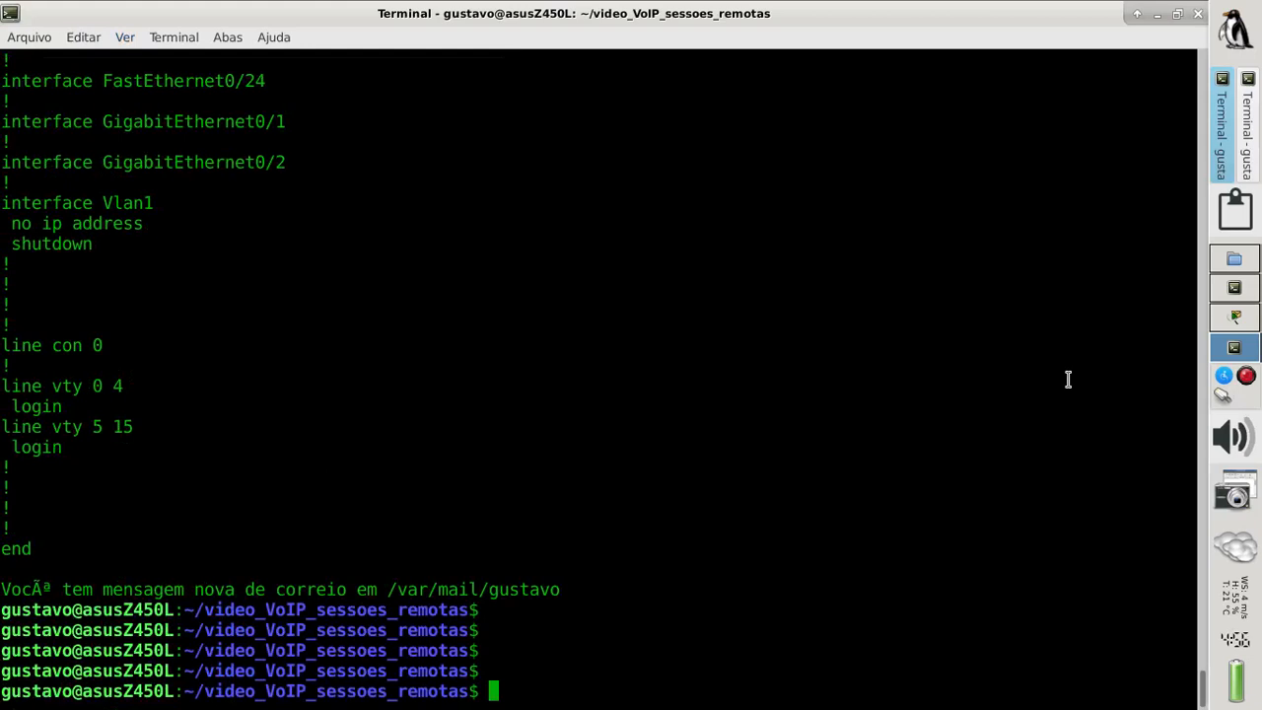
{"action": "key", "text": "Up"}
{"action": "key", "text": "Return"}
{"action": "key", "text": "Return"}
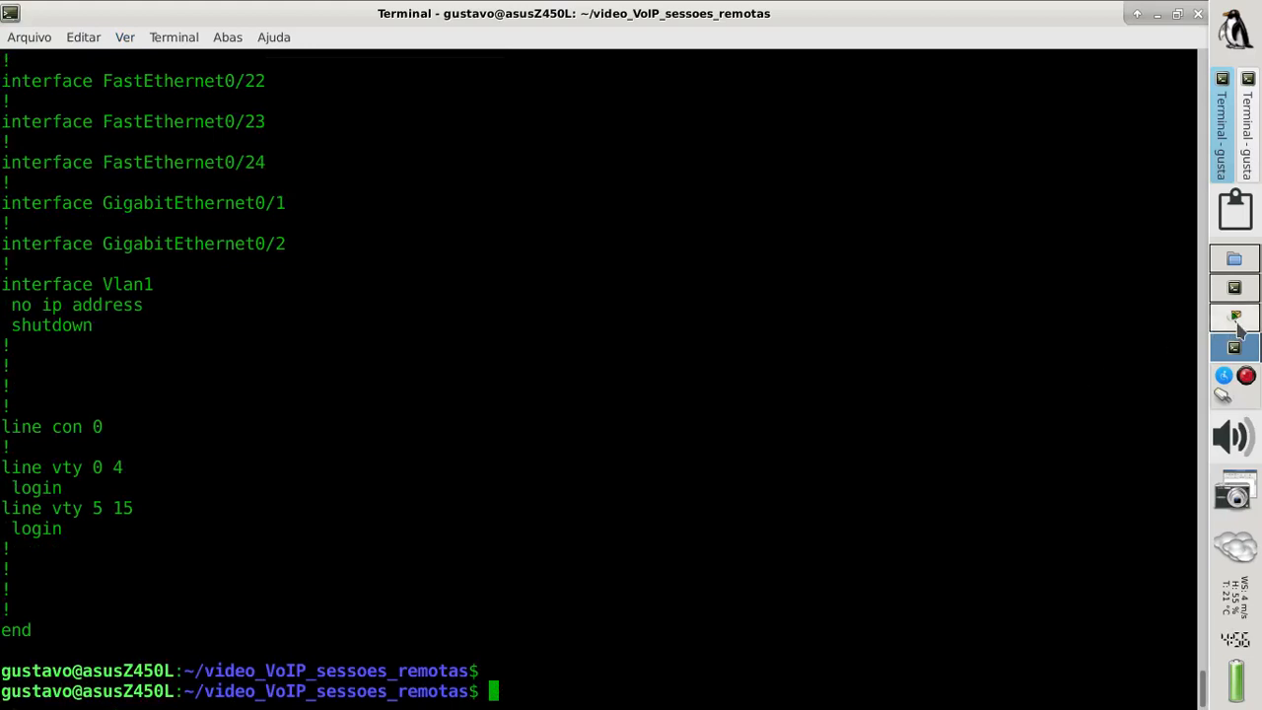
Return to Packet Tracer and open Switch2's global configuration settings full-size.
{"action": "left_click", "coordinate": [1236, 317]}
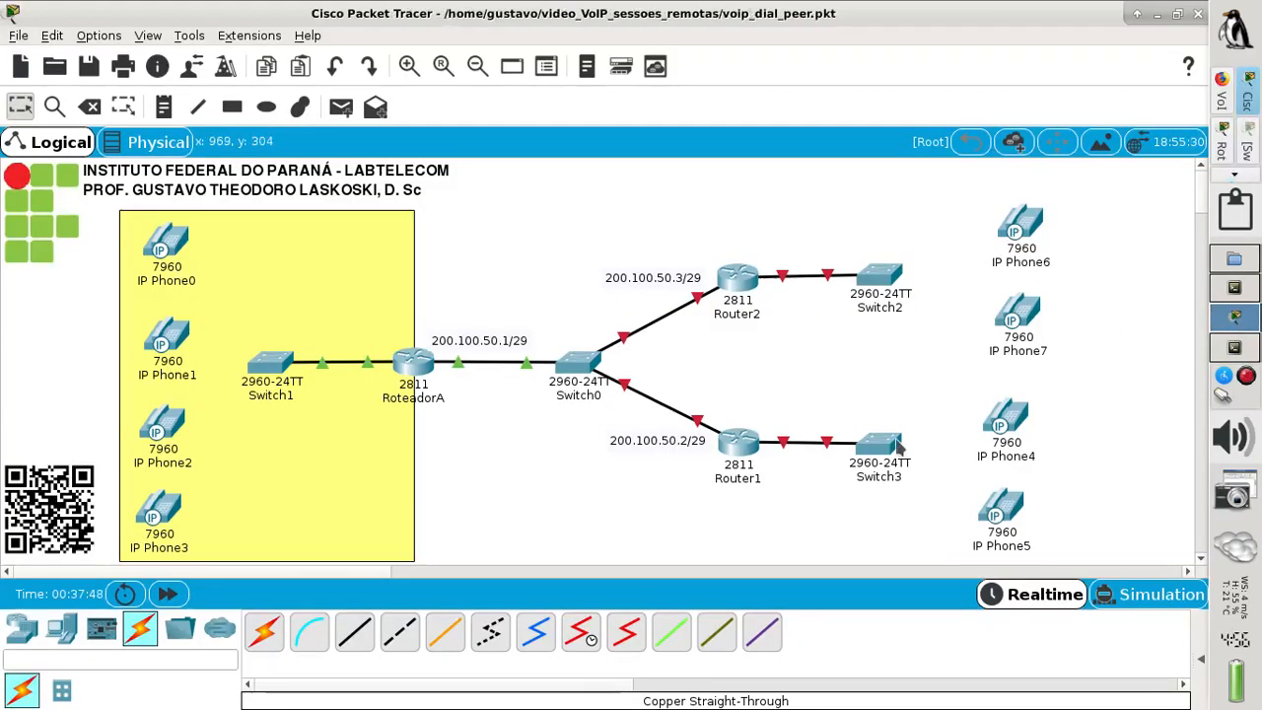
{"action": "left_click", "coordinate": [888, 279]}
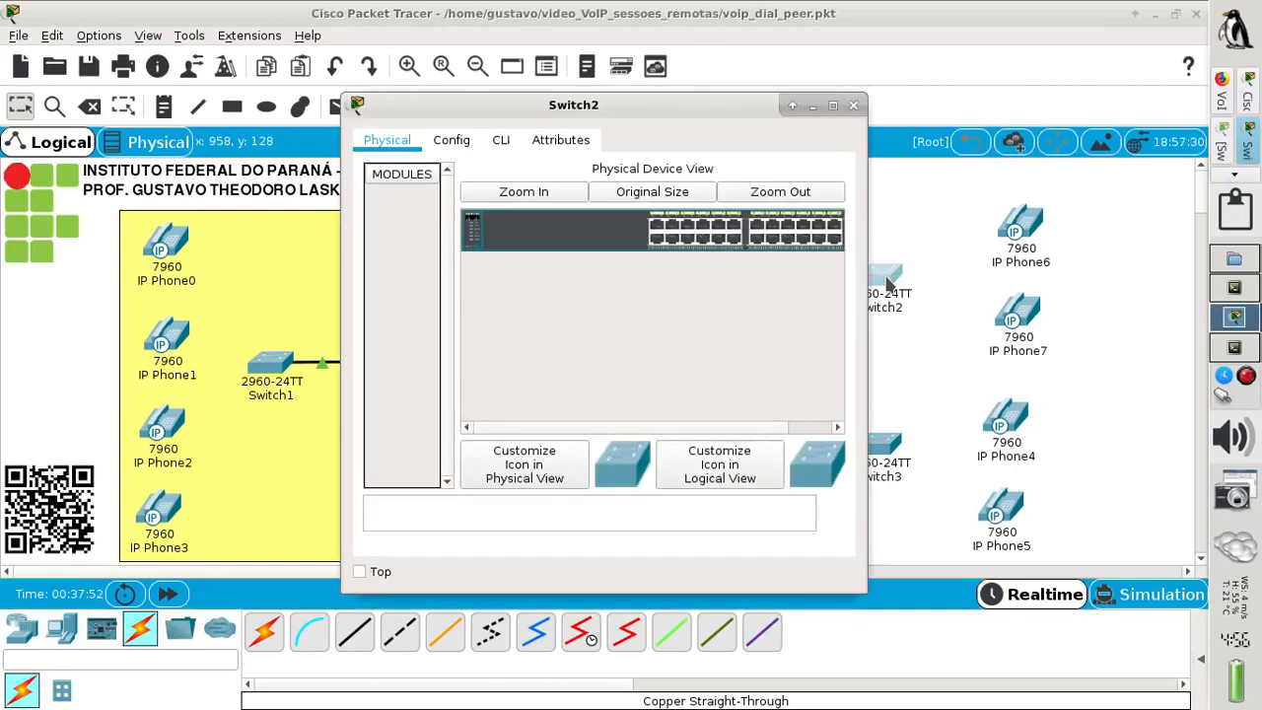
{"action": "left_click", "coordinate": [459, 142]}
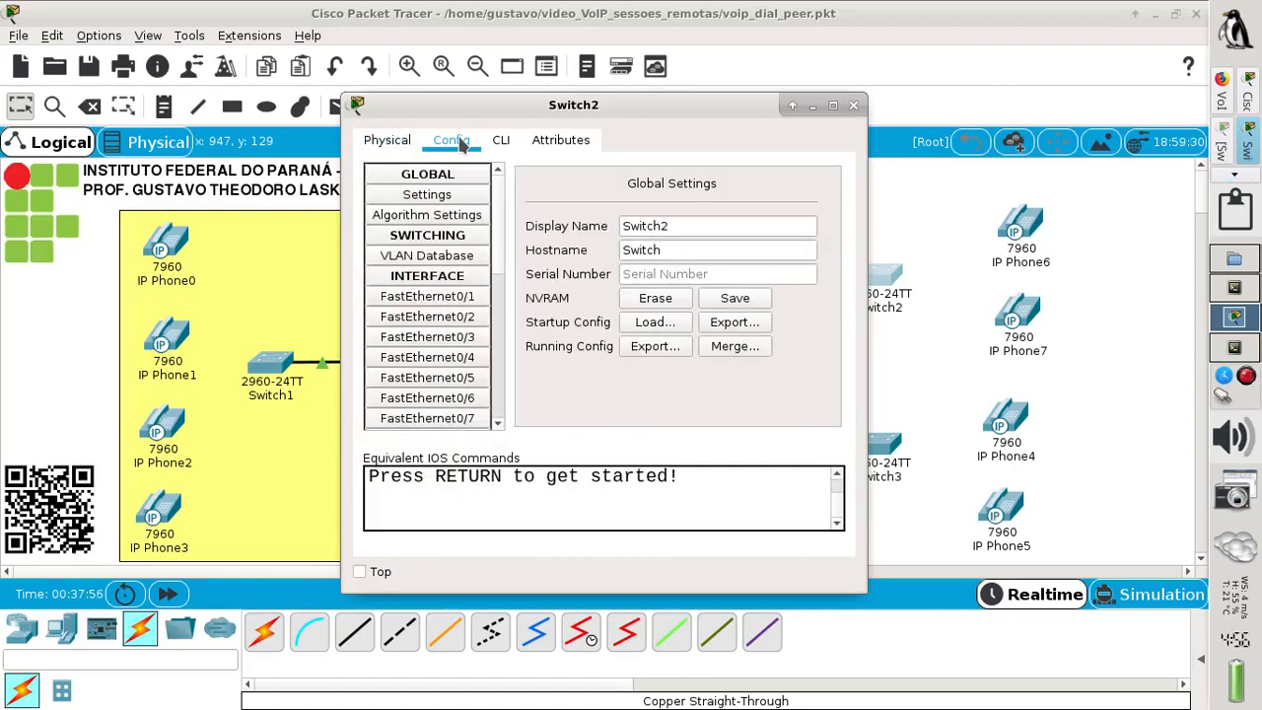
{"action": "left_click", "coordinate": [834, 105]}
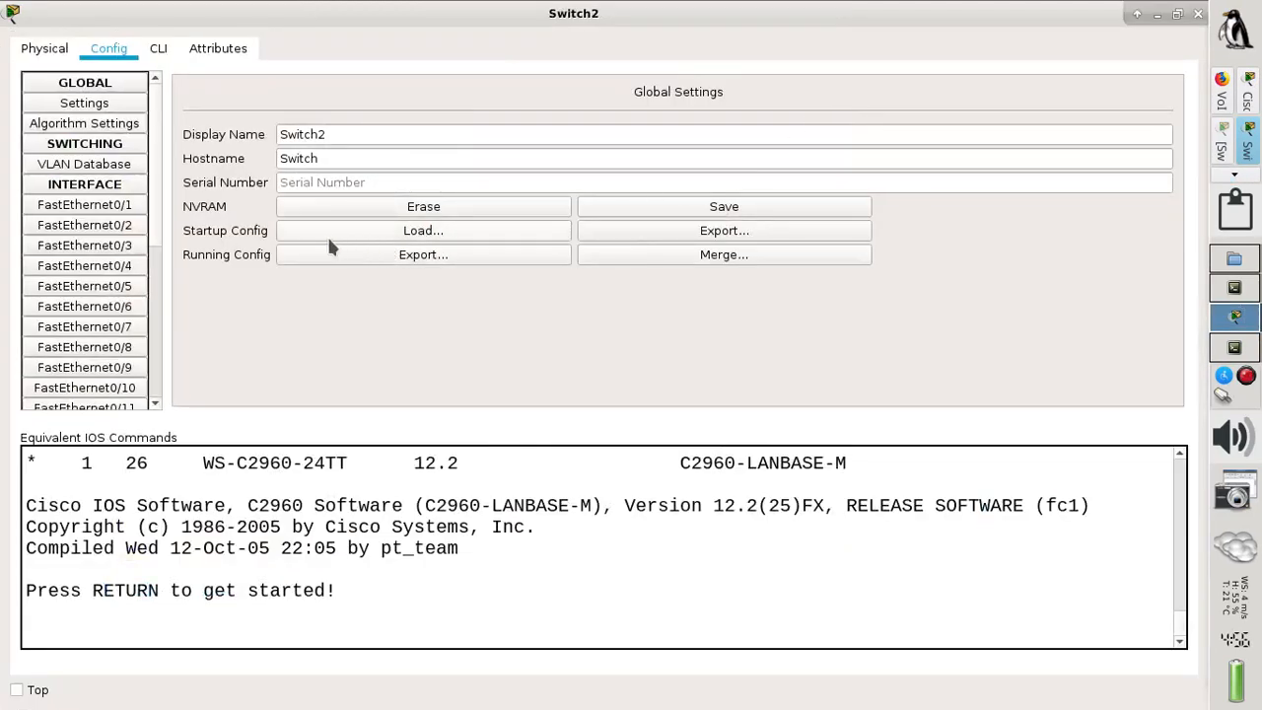
Load template_switch.txt from the video_VoIP_sessoes_remotas folder as Switch2's startup configuration.
{"action": "left_click", "coordinate": [429, 239]}
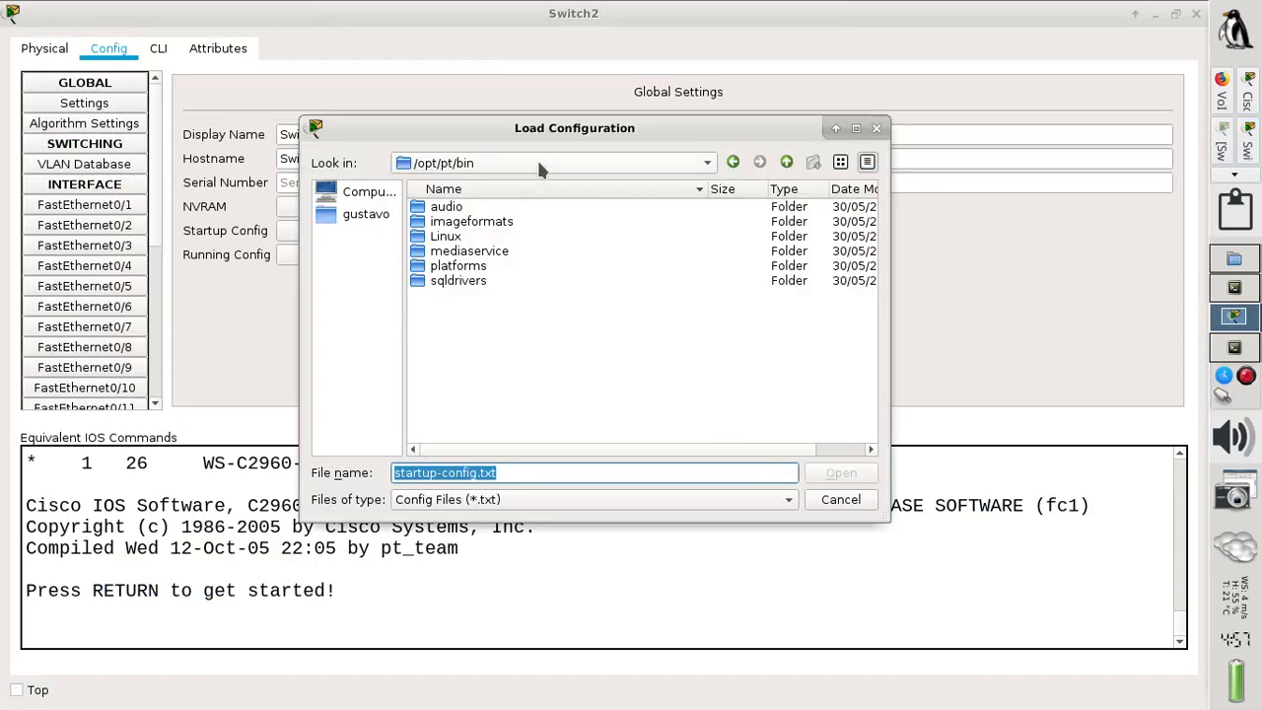
{"action": "left_click", "coordinate": [539, 169]}
{"action": "left_click", "coordinate": [542, 285]}
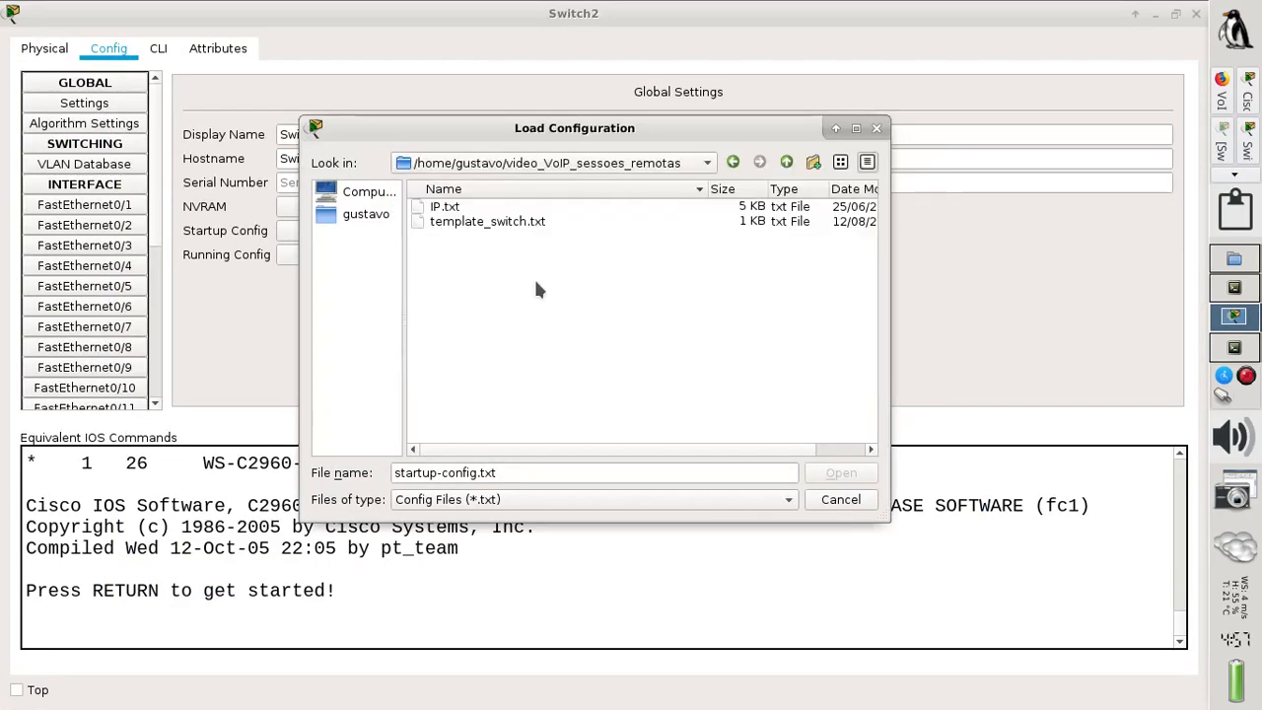
{"action": "left_click", "coordinate": [518, 223]}
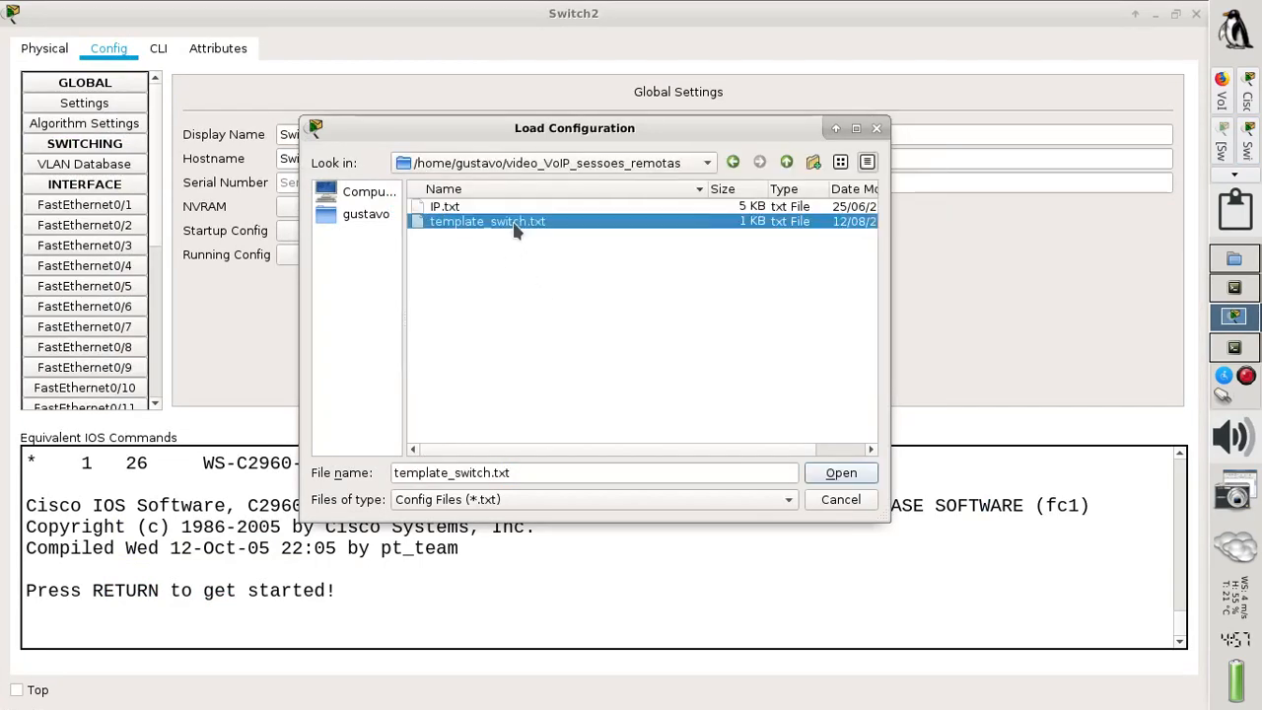
{"action": "left_click", "coordinate": [839, 474]}
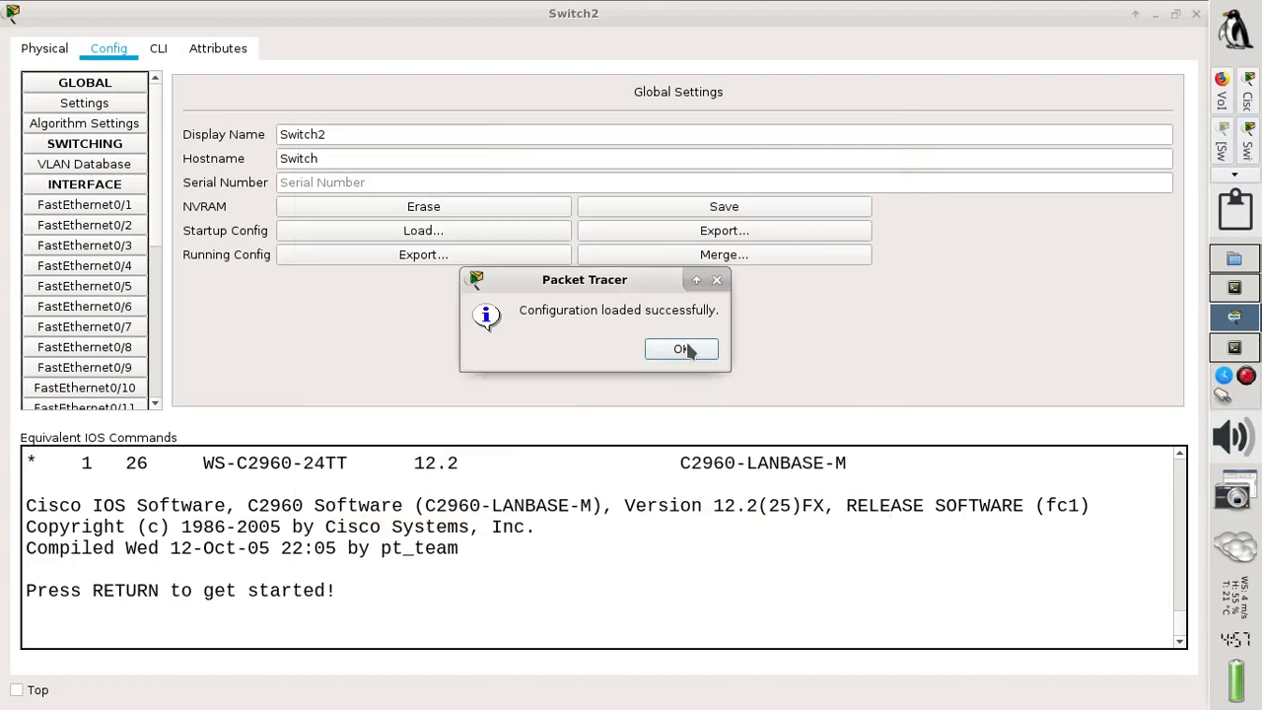
{"action": "left_click", "coordinate": [683, 349]}
Open Switch2's console, enter privileged mode and display the running-config.
{"action": "left_click", "coordinate": [159, 52]}
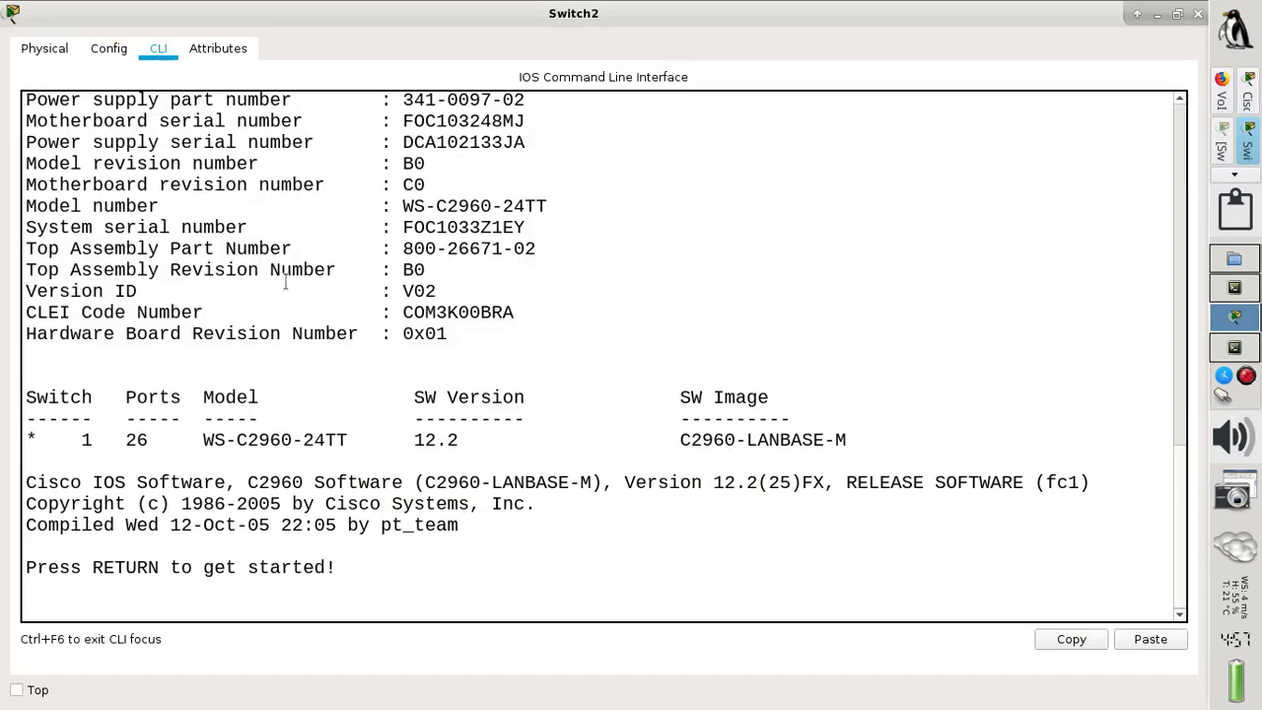
{"action": "key", "text": "Return"}
{"action": "type", "text": "en"}
{"action": "key", "text": "Return"}
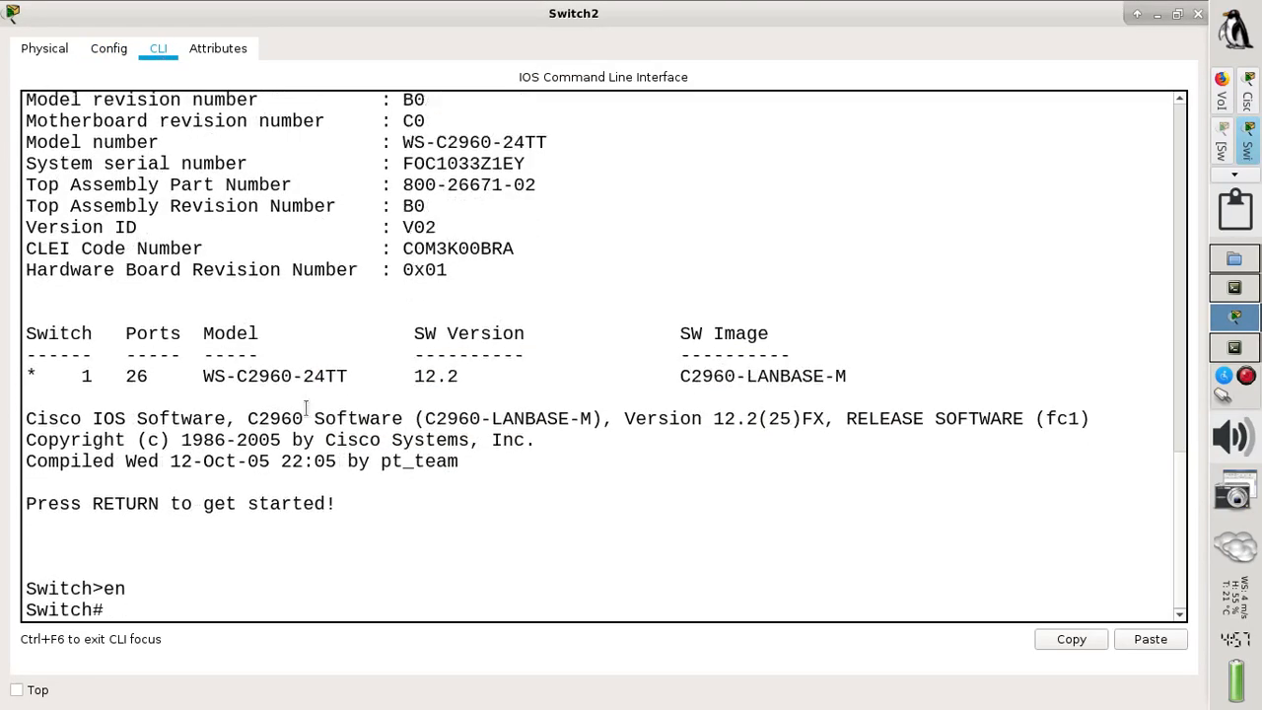
{"action": "type", "text": "sh run"}
{"action": "key", "text": "Tab"}
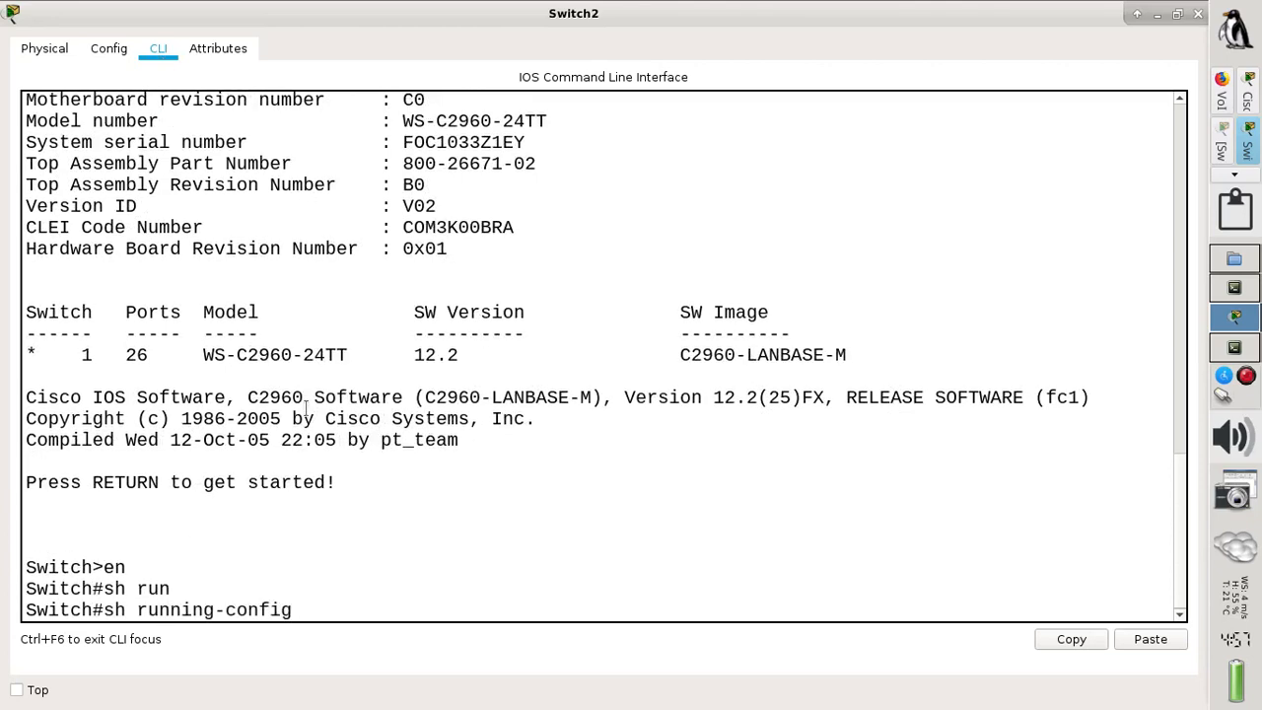
{"action": "key", "text": "Return"}
Page through Switch2's running-config to check the FastEthernet port settings, then stop the listing.
{"action": "key", "text": "Return"}
{"action": "key", "text": "Return"}
{"action": "key", "text": "Return"}
{"action": "key", "text": "Return"}
{"action": "key", "text": "Return"}
{"action": "key", "text": "Return"}
{"action": "key", "text": "Return"}
{"action": "key", "text": "Return"}
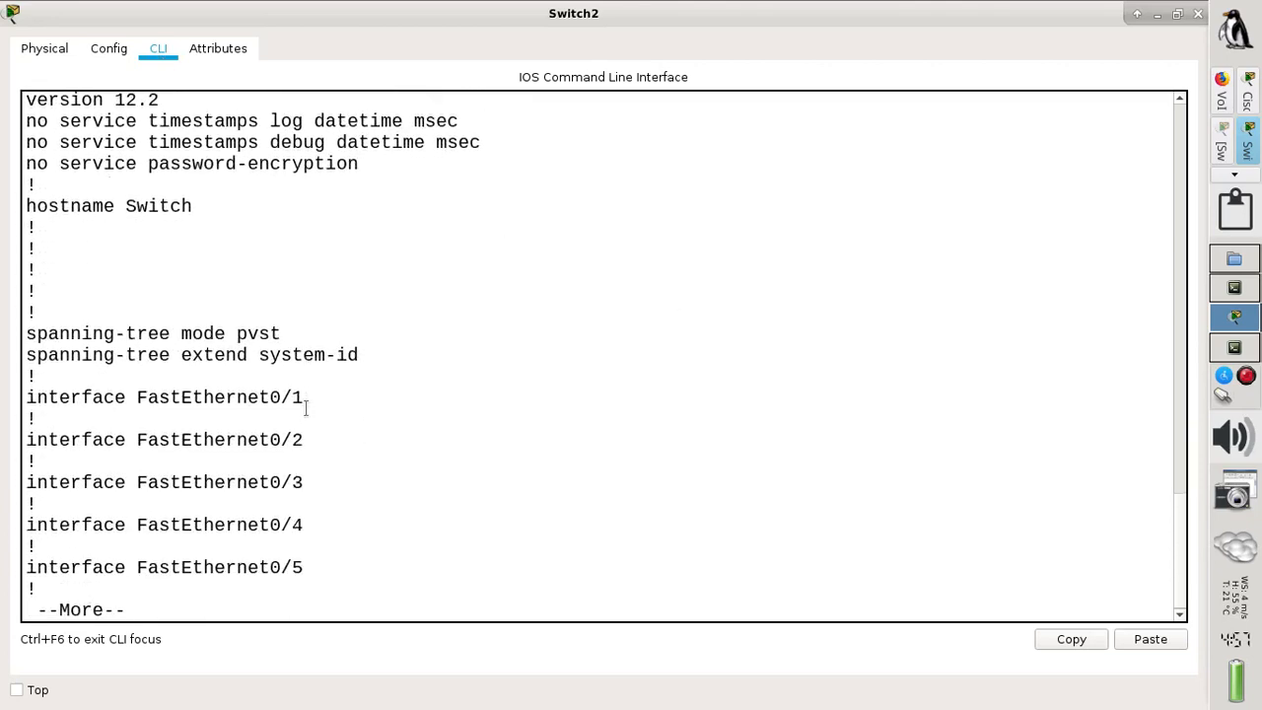
{"action": "key", "text": "Return"}
{"action": "key", "text": "Return"}
{"action": "key", "text": "Return"}
{"action": "key", "text": "Return"}
{"action": "key", "text": "Return"}
{"action": "key", "text": "Return"}
{"action": "key", "text": "Return"}
{"action": "key", "text": "Return"}
{"action": "key", "text": "Return"}
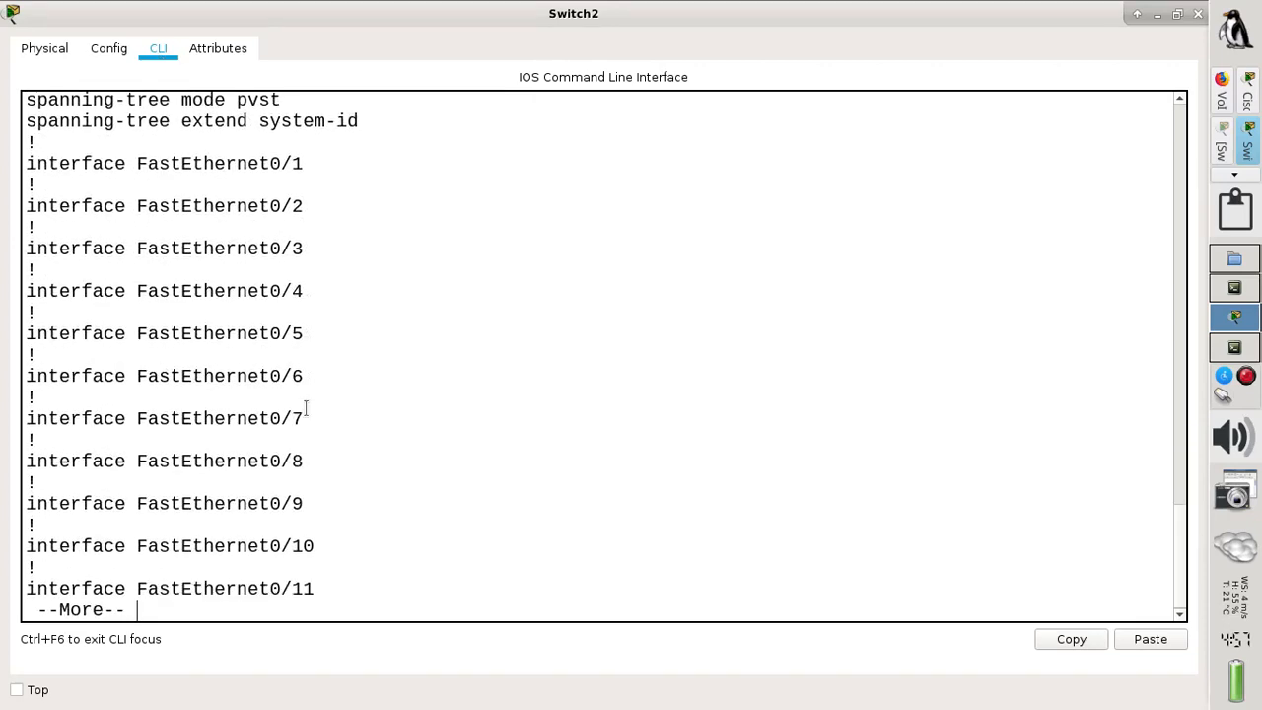
{"action": "type", "text": "q"}
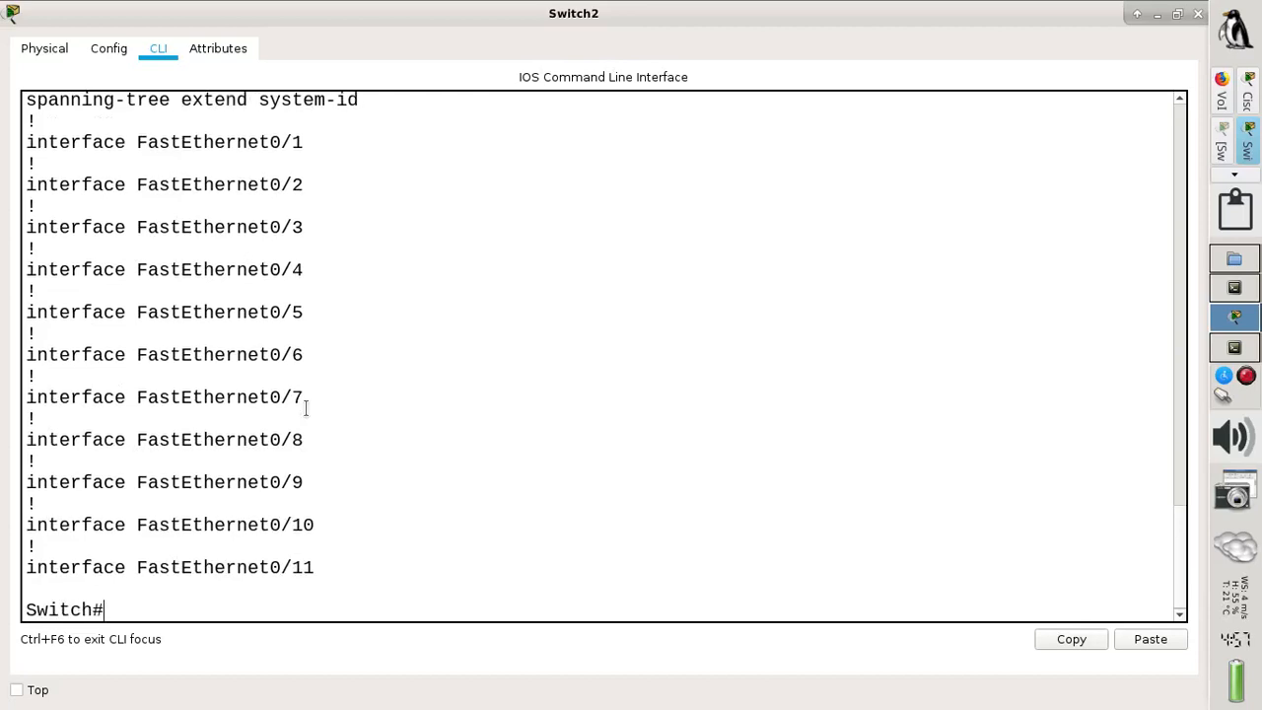
Reload Switch2 so it boots with the loaded startup configuration, and minimise its window.
{"action": "type", "text": "reload"}
{"action": "key", "text": "Return"}
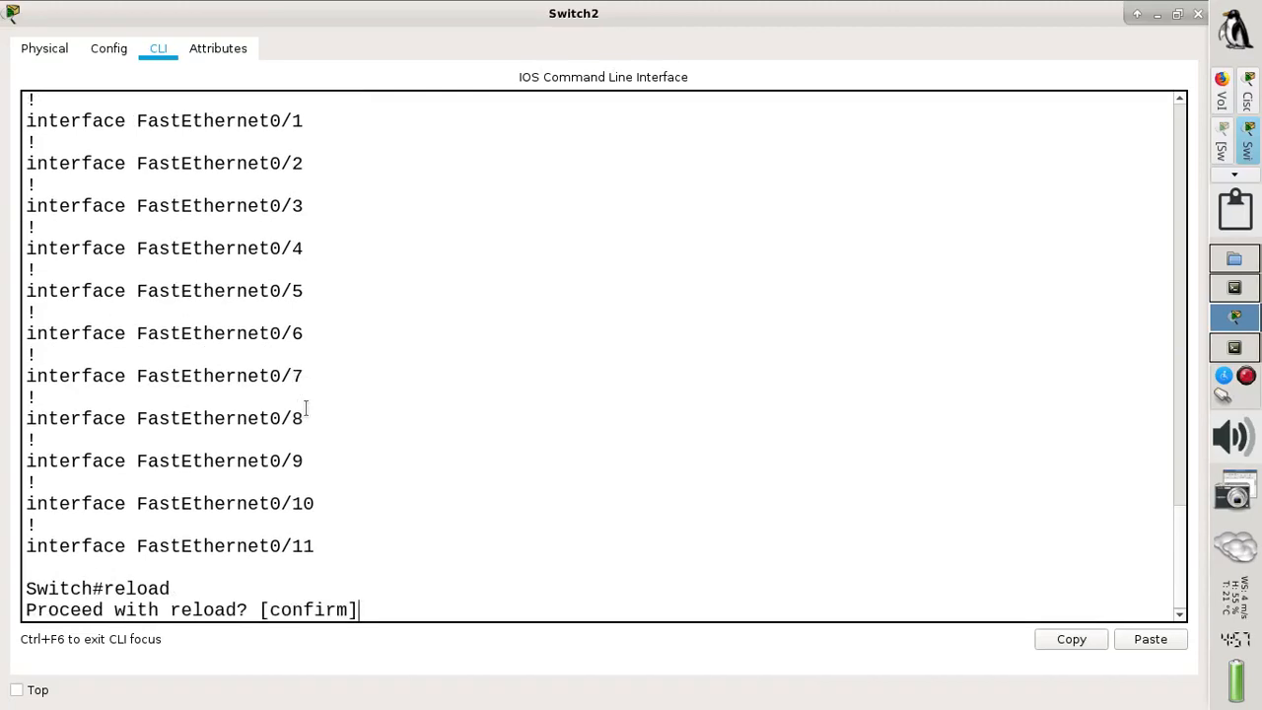
{"action": "key", "text": "Return"}
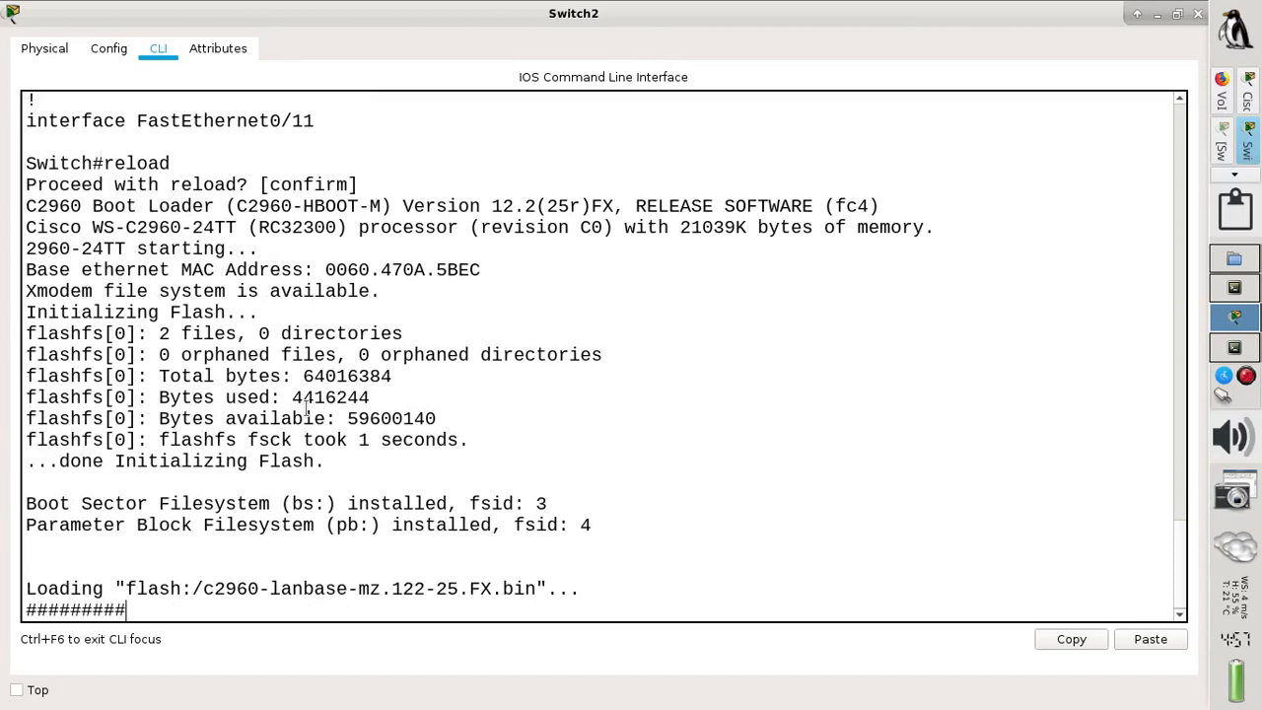
{"action": "left_click", "coordinate": [1159, 13]}
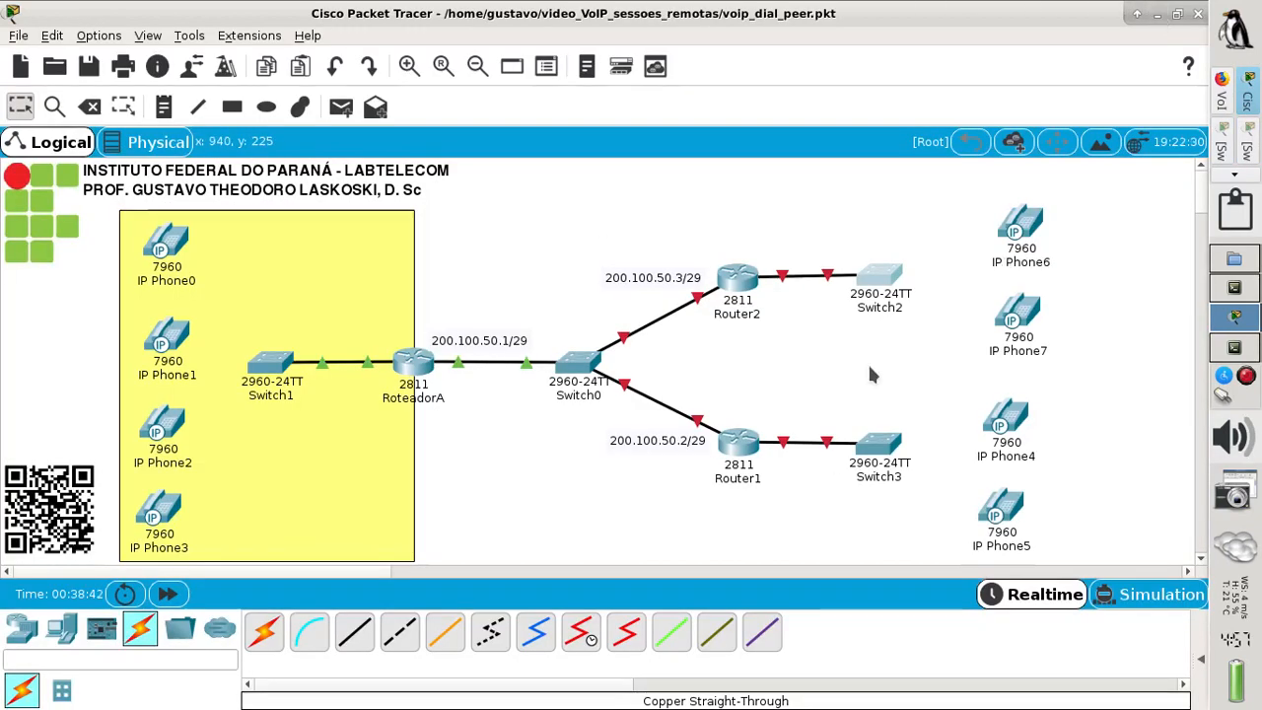
Load template_switch.txt from the /home/gustavo/video_VoIP_sessoes_remotas folder as Switch3's startup configuration.
{"action": "left_click", "coordinate": [877, 454]}
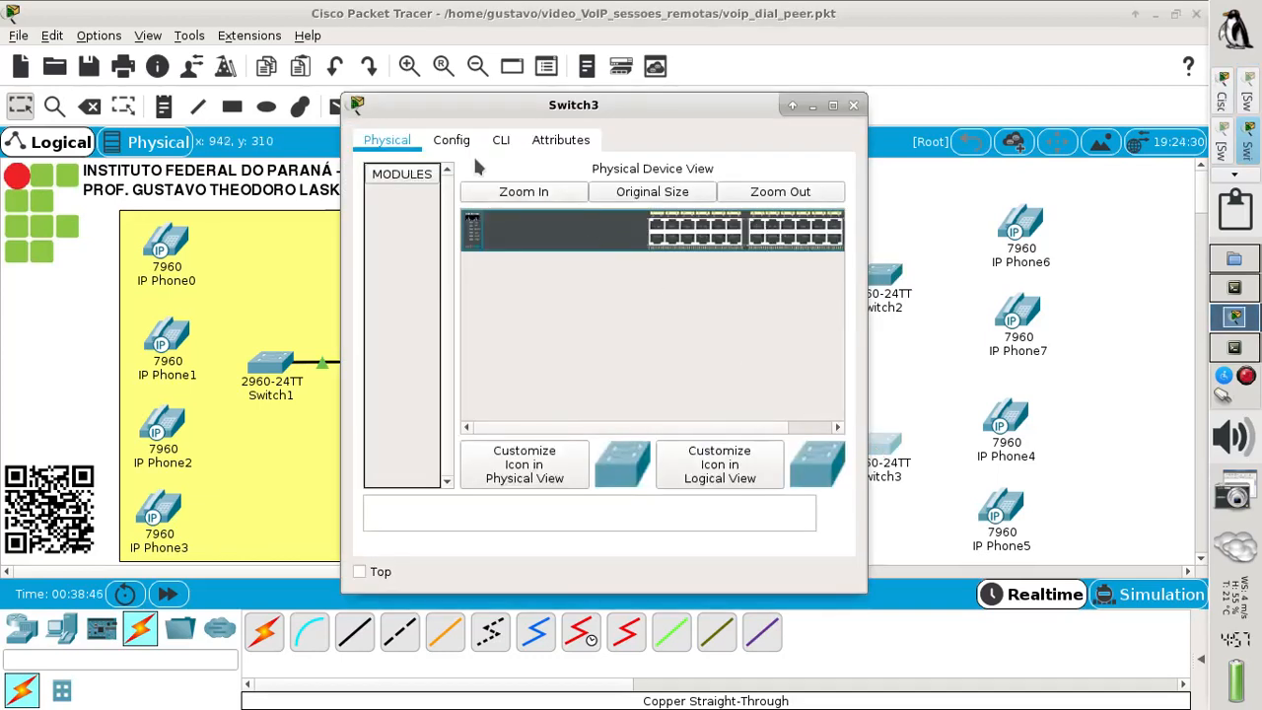
{"action": "left_click", "coordinate": [460, 146]}
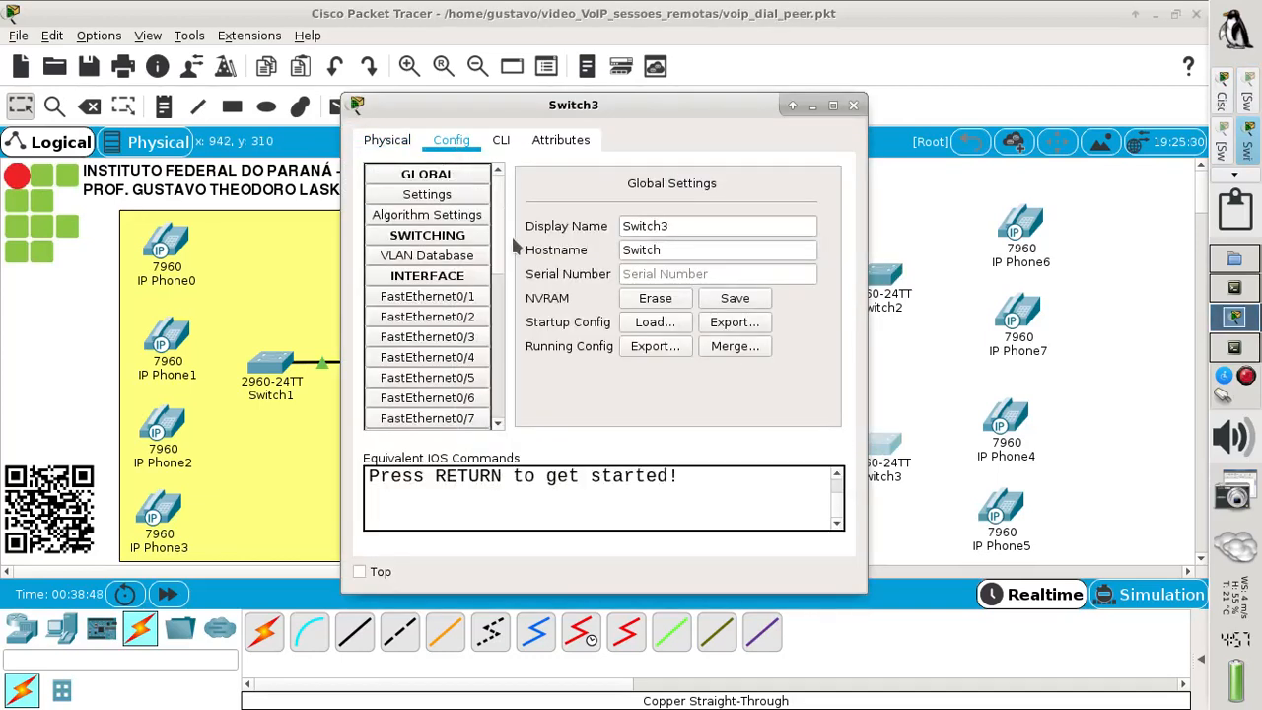
{"action": "left_click", "coordinate": [641, 323]}
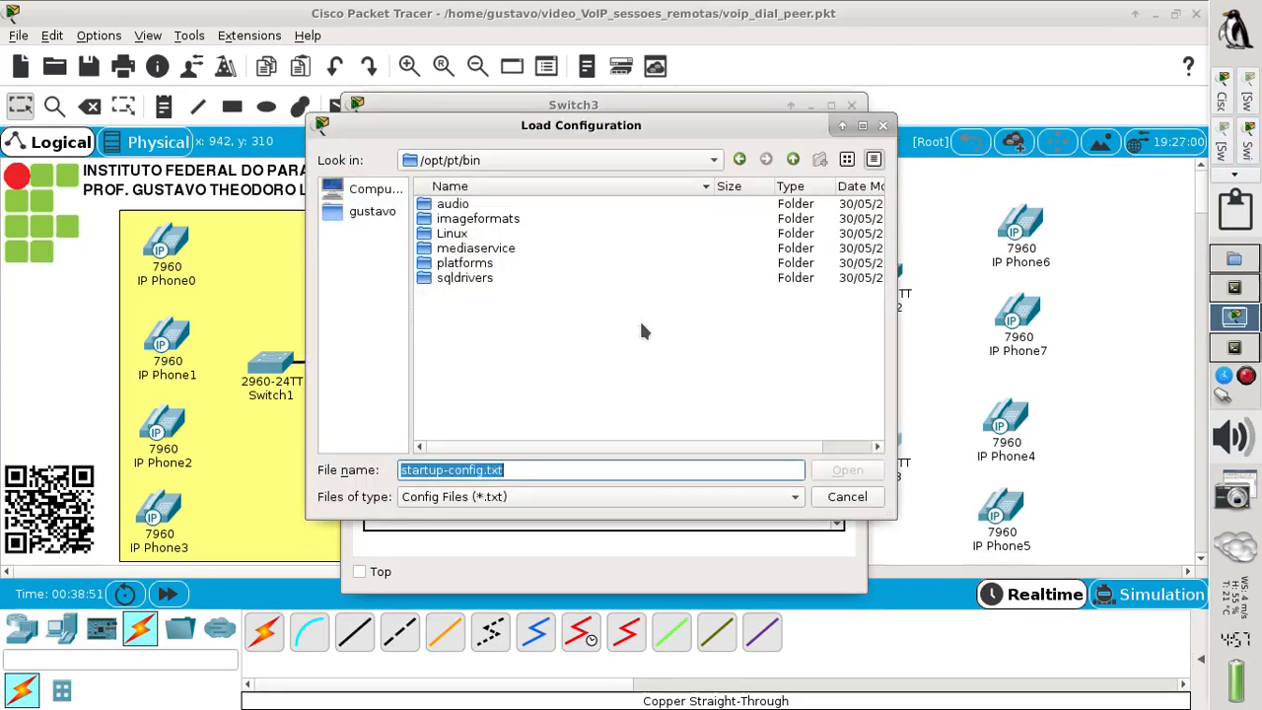
{"action": "left_click", "coordinate": [517, 157]}
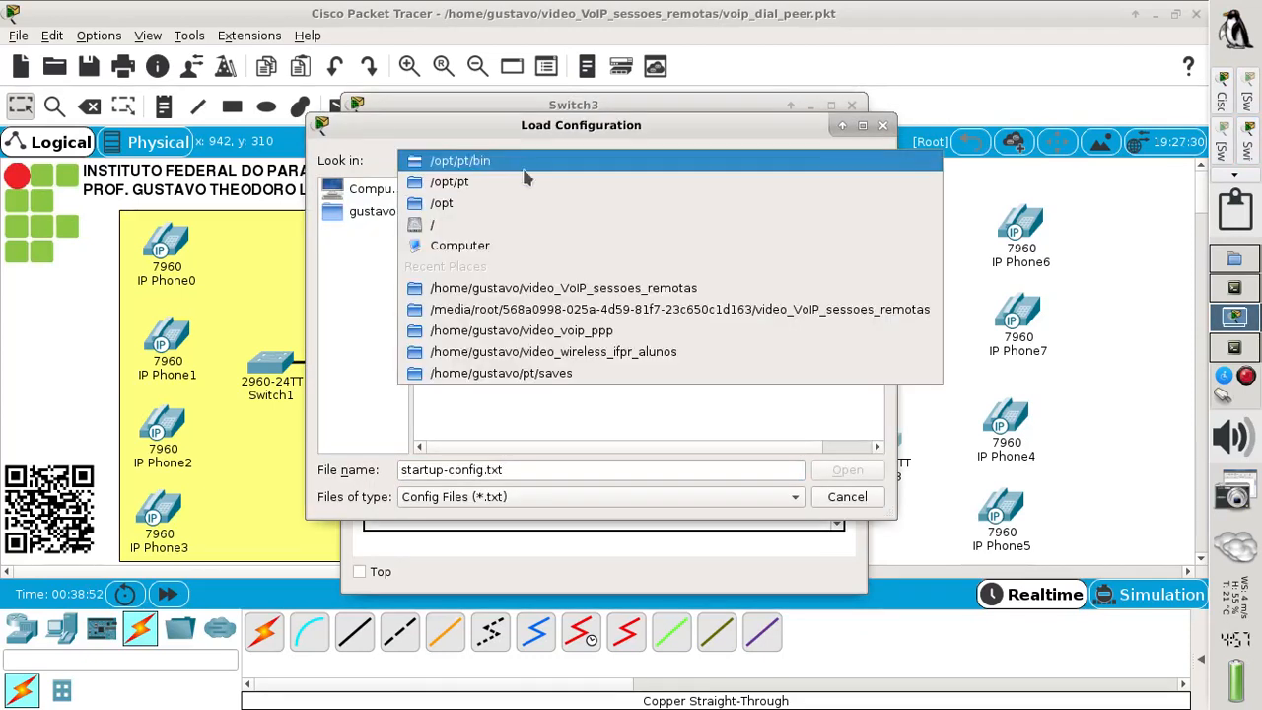
{"action": "left_click", "coordinate": [553, 308]}
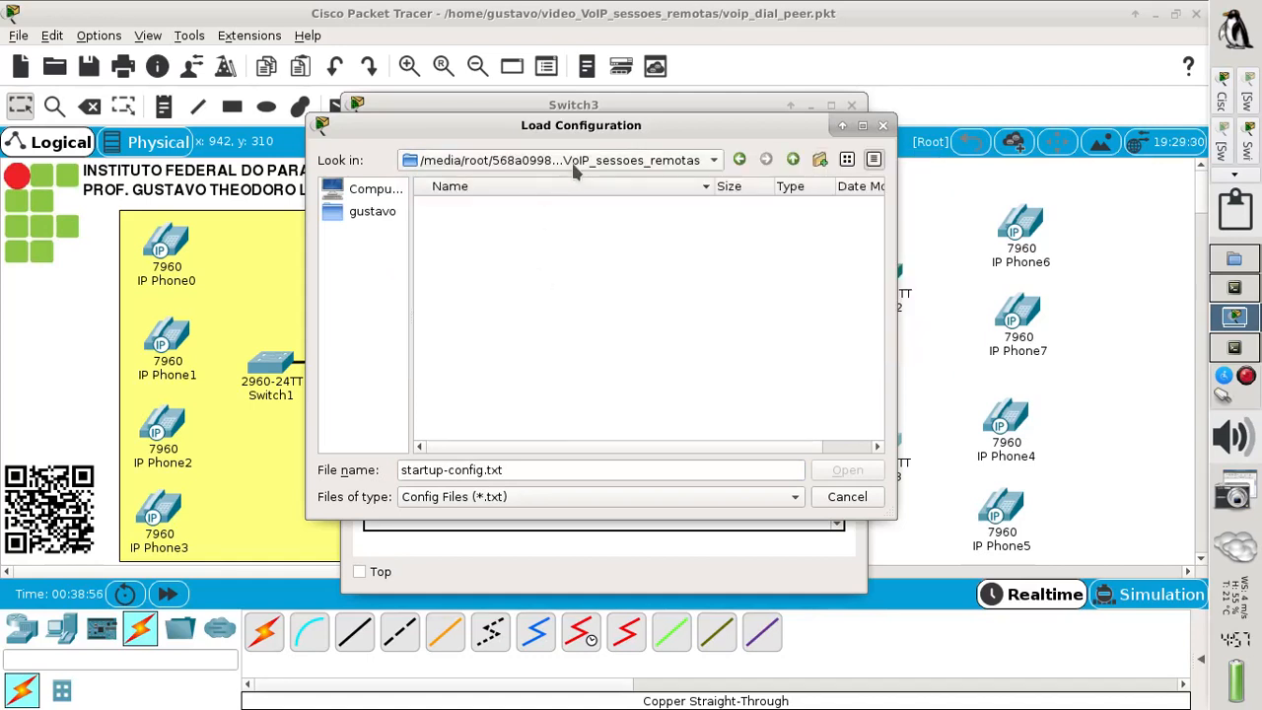
{"action": "left_click", "coordinate": [618, 163]}
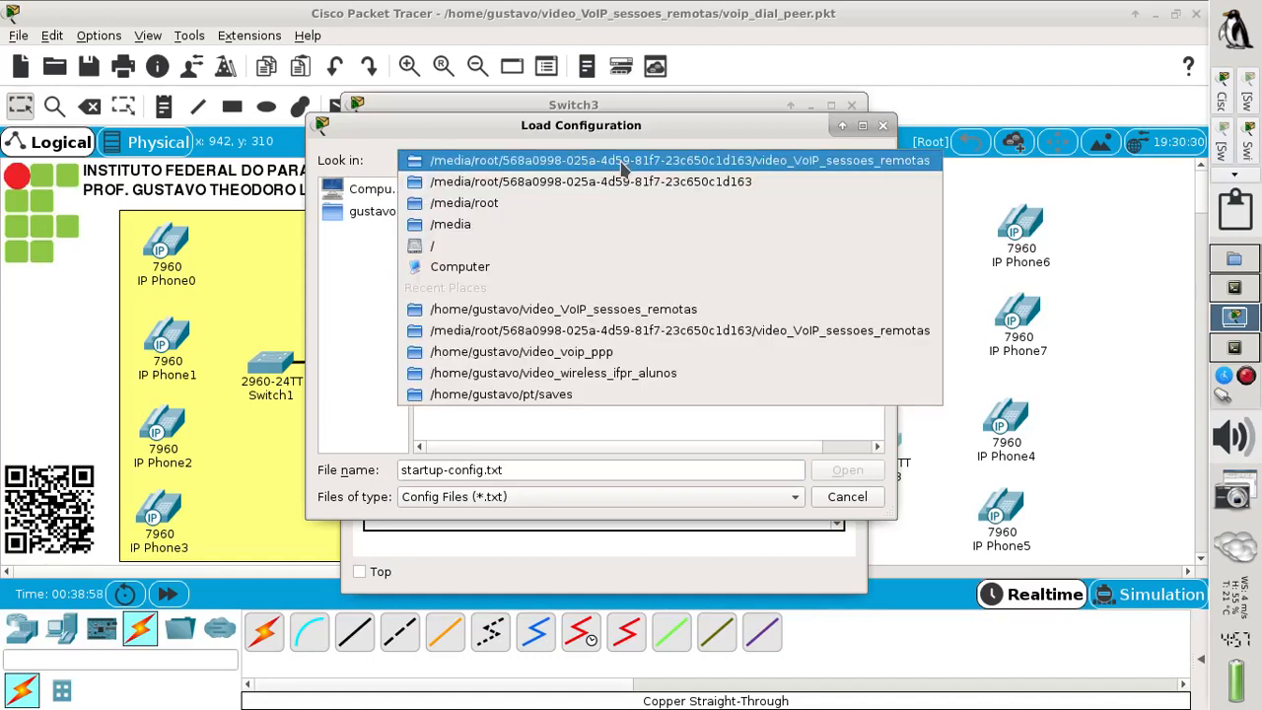
{"action": "left_click", "coordinate": [634, 308]}
{"action": "left_click", "coordinate": [517, 219]}
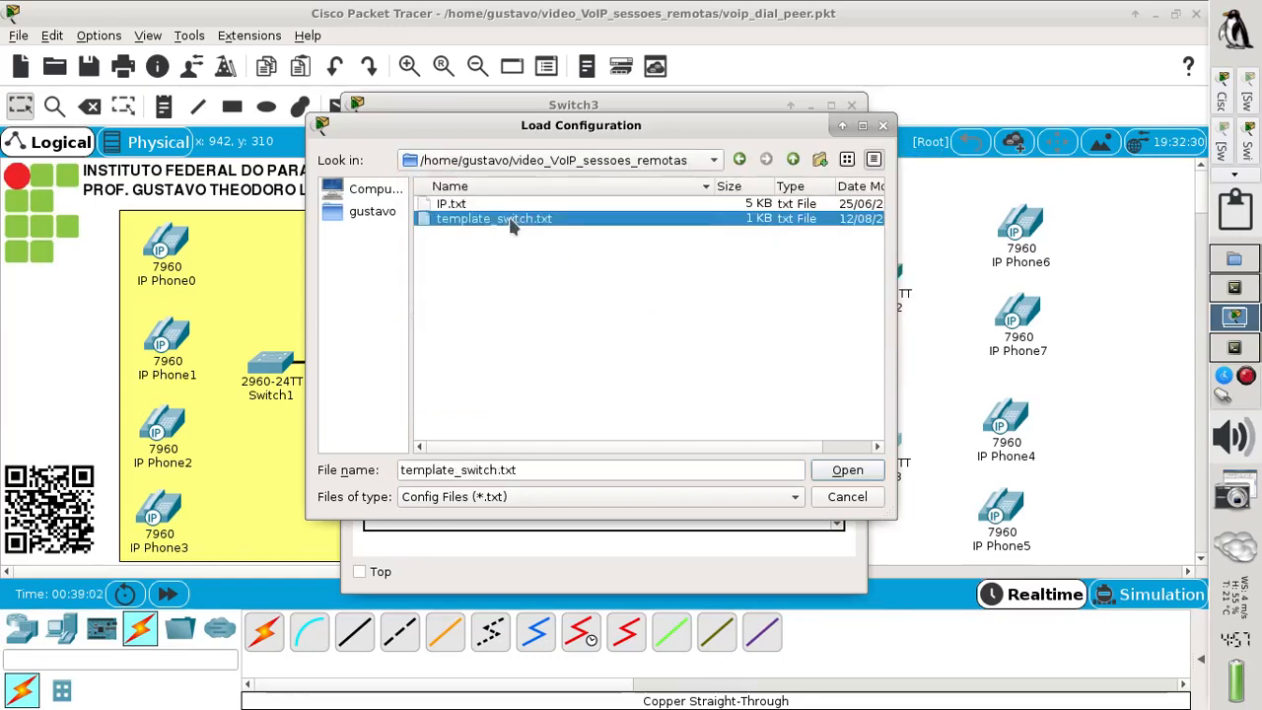
{"action": "left_click", "coordinate": [849, 471]}
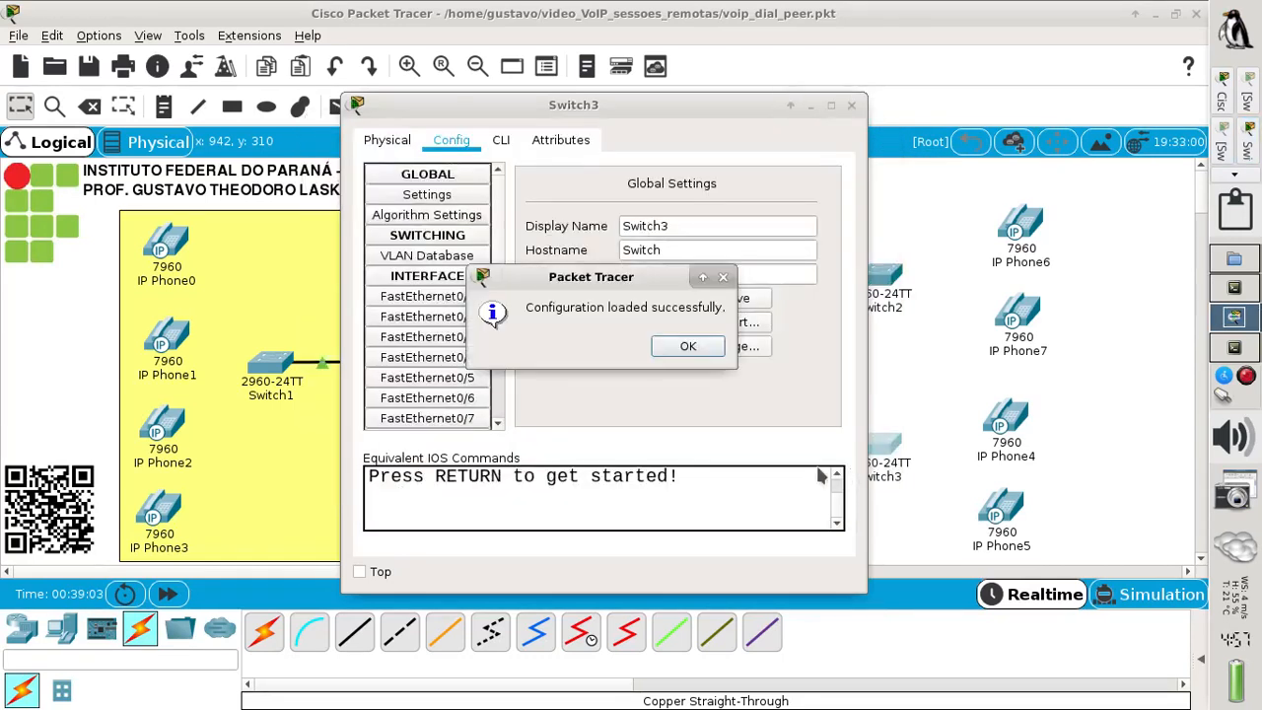
{"action": "left_click", "coordinate": [688, 346]}
Enter privileged mode on Switch3's console, reload the switch and return to the topology.
{"action": "left_click", "coordinate": [500, 141]}
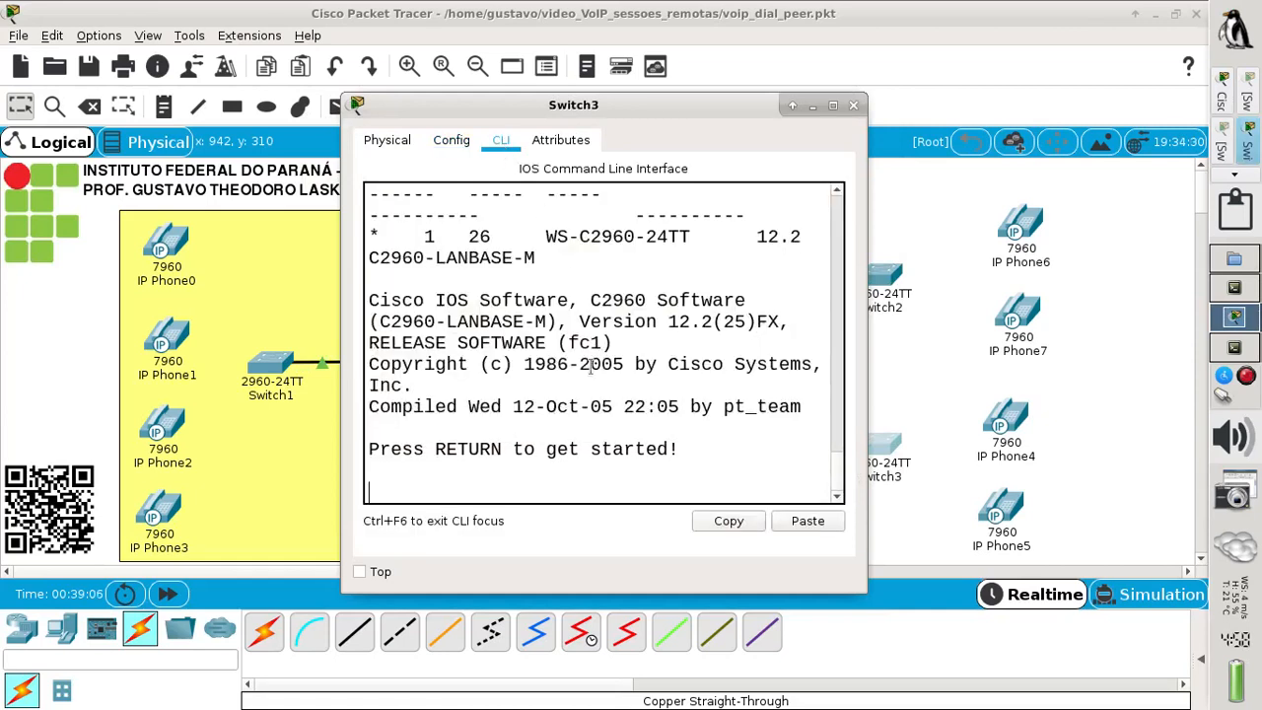
{"action": "key", "text": "Return"}
{"action": "type", "text": "en"}
{"action": "key", "text": "Return"}
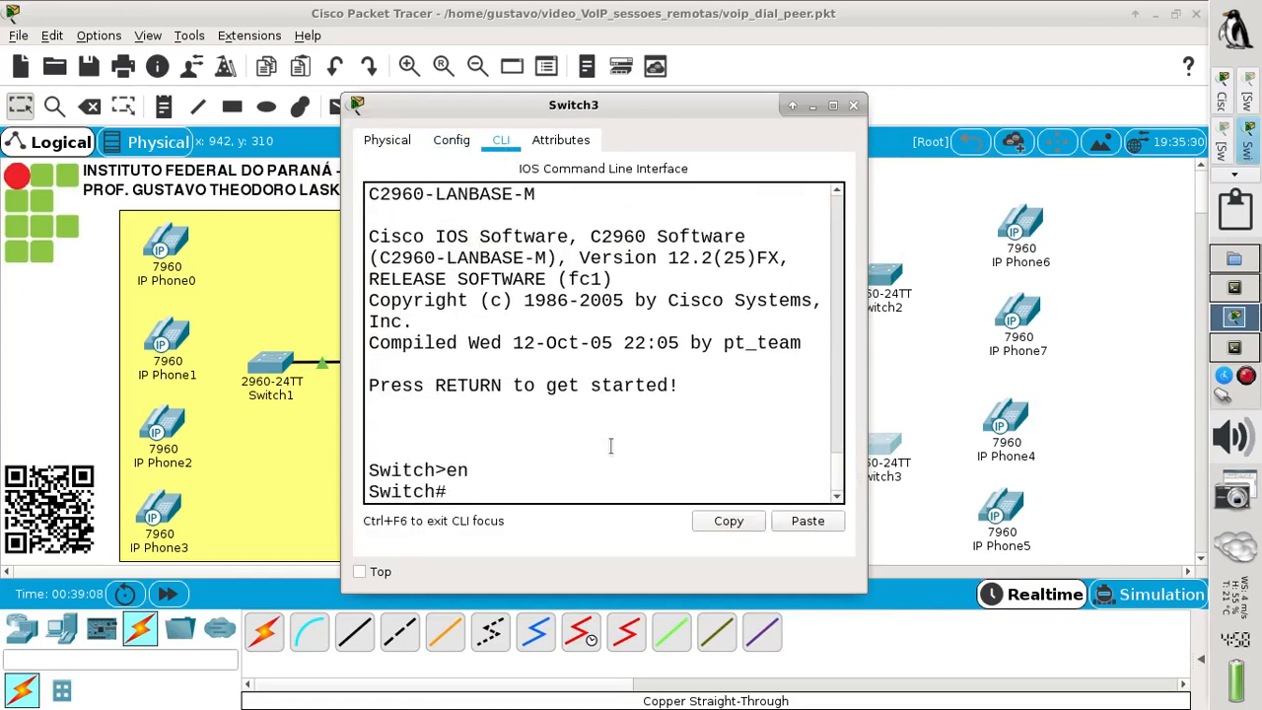
{"action": "type", "text": "reload"}
{"action": "key", "text": "Return"}
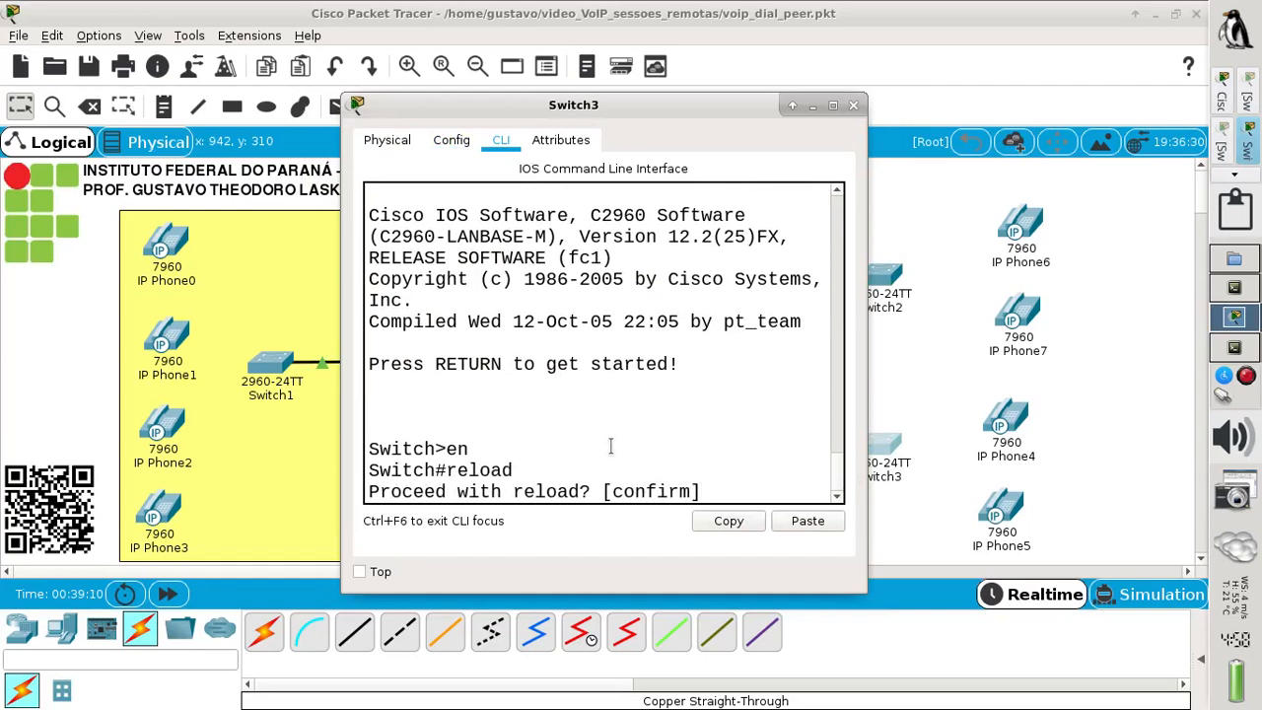
{"action": "key", "text": "Return"}
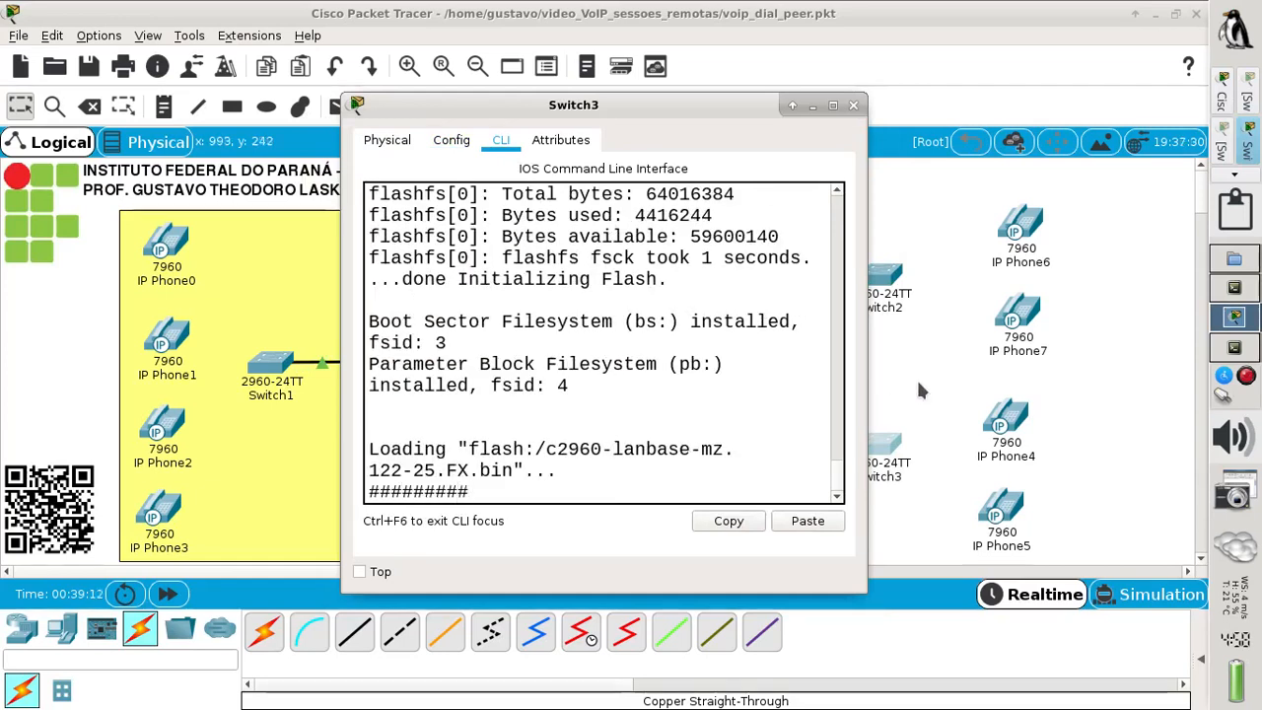
{"action": "left_click", "coordinate": [905, 377]}
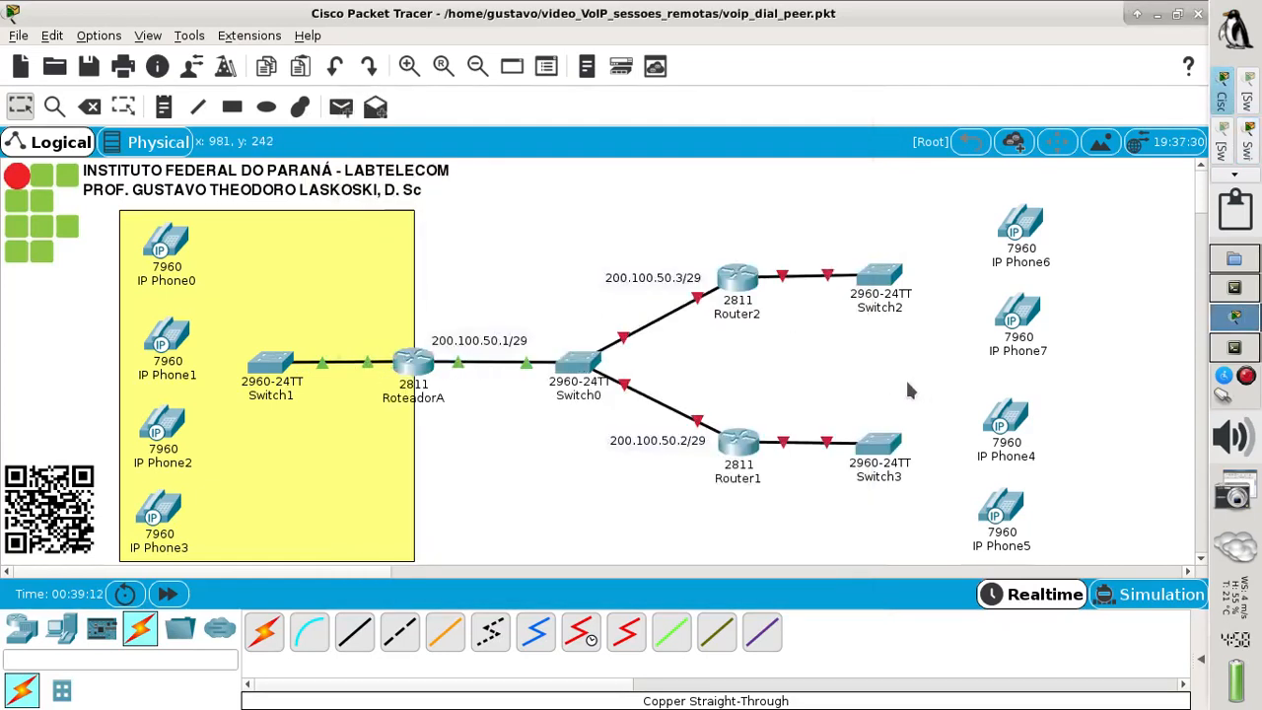
Open Switch2's console after its reload, enter privileged mode and display the running-config.
{"action": "left_click", "coordinate": [879, 276]}
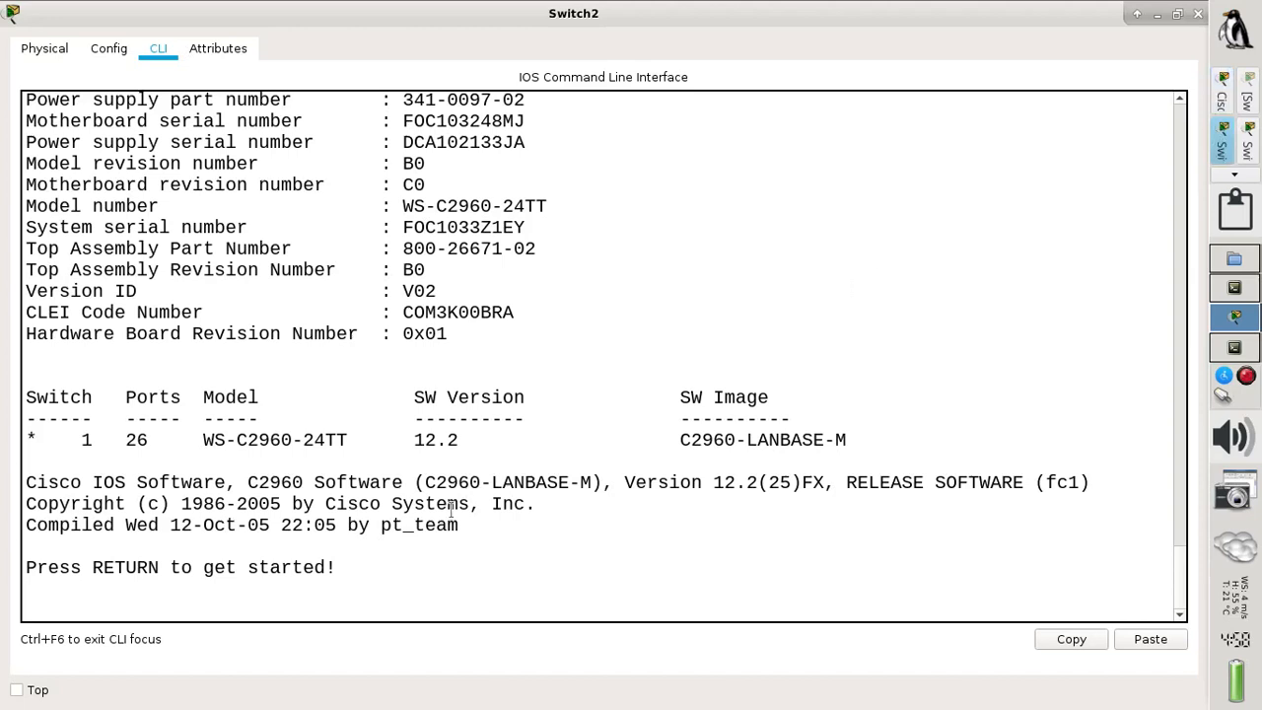
{"action": "key", "text": "Return"}
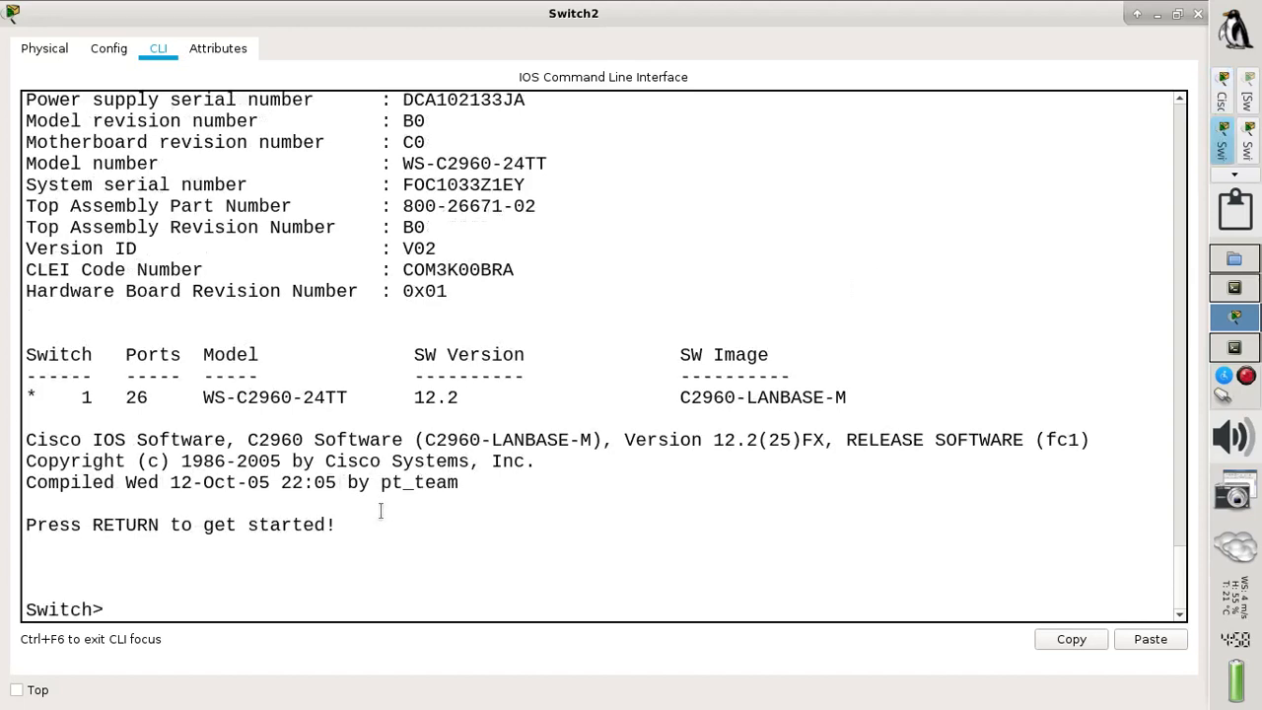
{"action": "type", "text": "en"}
{"action": "key", "text": "Return"}
{"action": "type", "text": "s"}
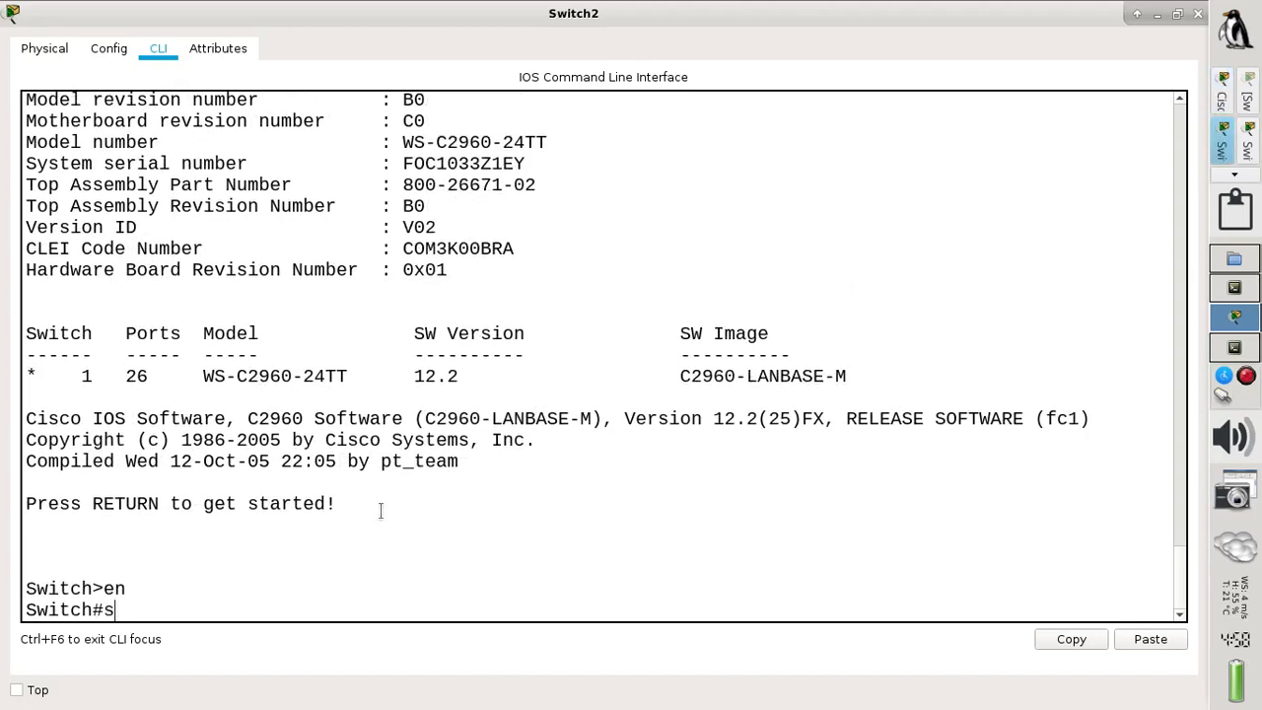
{"action": "type", "text": "h run"}
{"action": "key", "text": "Tab"}
{"action": "key", "text": "Return"}
Page through Switch2's running-config to examine the access mode and voice VLAN settings of its FastEthernet ports, and close its window.
{"action": "key", "text": "Return"}
{"action": "key", "text": "Return"}
{"action": "key", "text": "Return"}
{"action": "key", "text": "Return"}
{"action": "key", "text": "Return"}
{"action": "key", "text": "Return"}
{"action": "key", "text": "Return"}
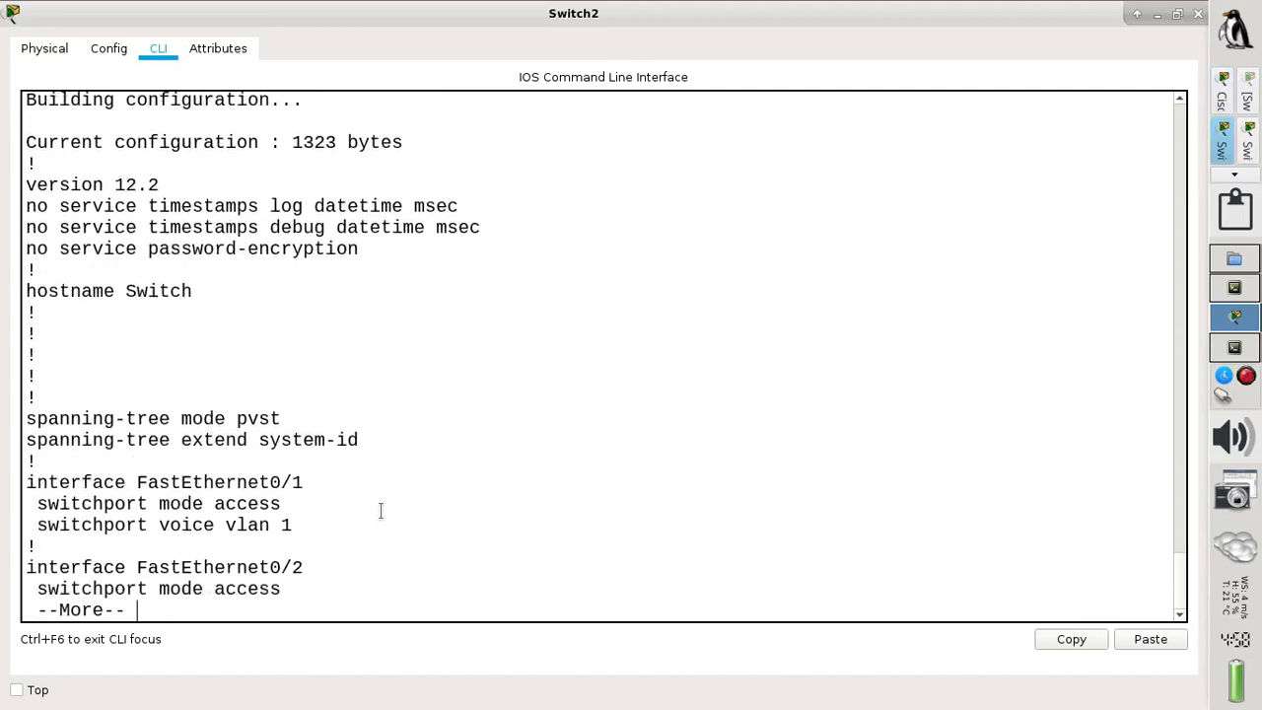
{"action": "key", "text": "Return"}
{"action": "key", "text": "Return"}
{"action": "key", "text": "Return"}
{"action": "key", "text": "Return"}
{"action": "key", "text": "Return"}
{"action": "key", "text": "Return"}
{"action": "key", "text": "Return"}
{"action": "key", "text": "Return"}
{"action": "key", "text": "Return"}
{"action": "key", "text": "Return"}
{"action": "key", "text": "Return"}
{"action": "key", "text": "Return"}
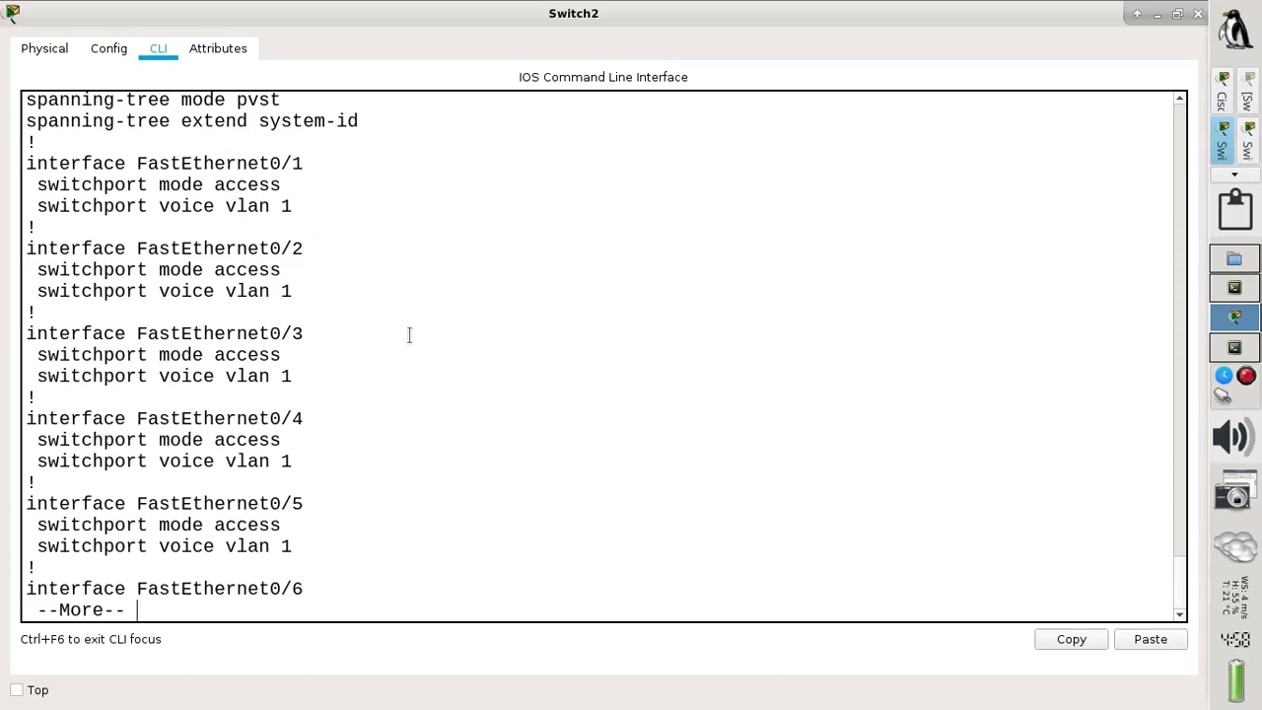
{"action": "left_click", "coordinate": [1198, 14]}
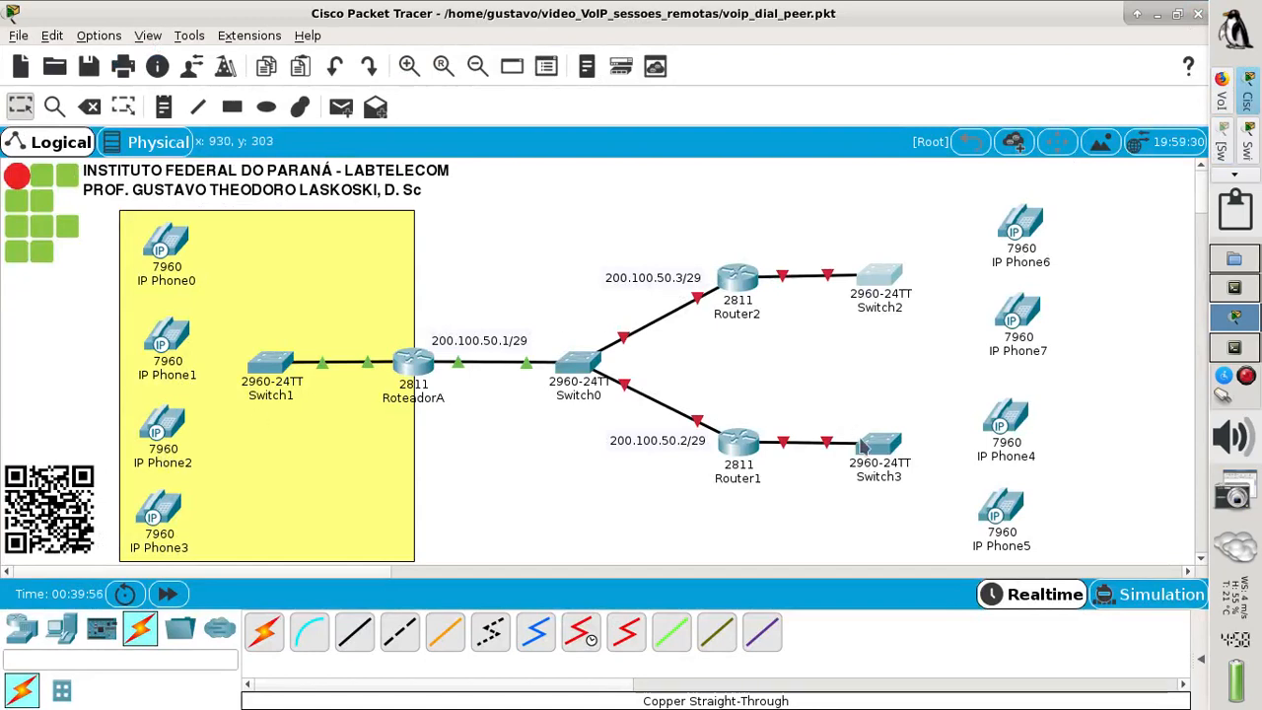
Open Switch3's console in a maximised window, enter privileged mode and display the running-config.
{"action": "left_click", "coordinate": [894, 448]}
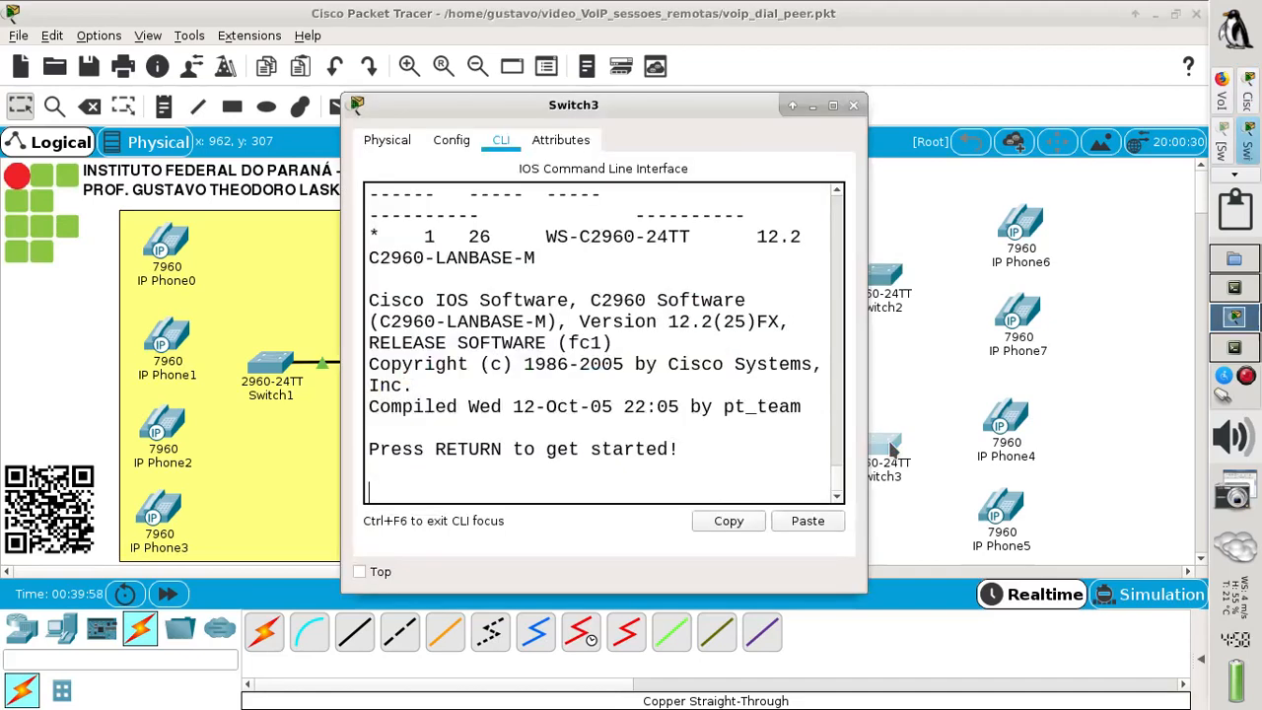
{"action": "left_click", "coordinate": [832, 104]}
{"action": "key", "text": "Return"}
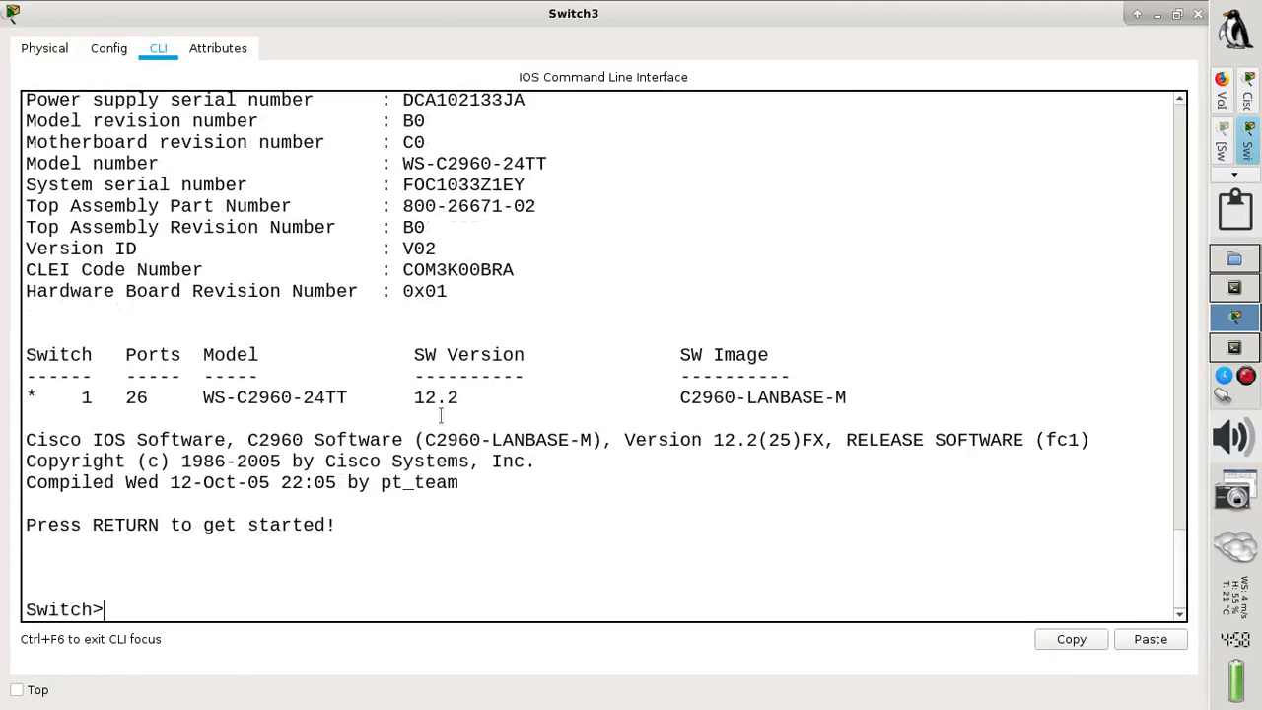
{"action": "type", "text": "en"}
{"action": "key", "text": "Return"}
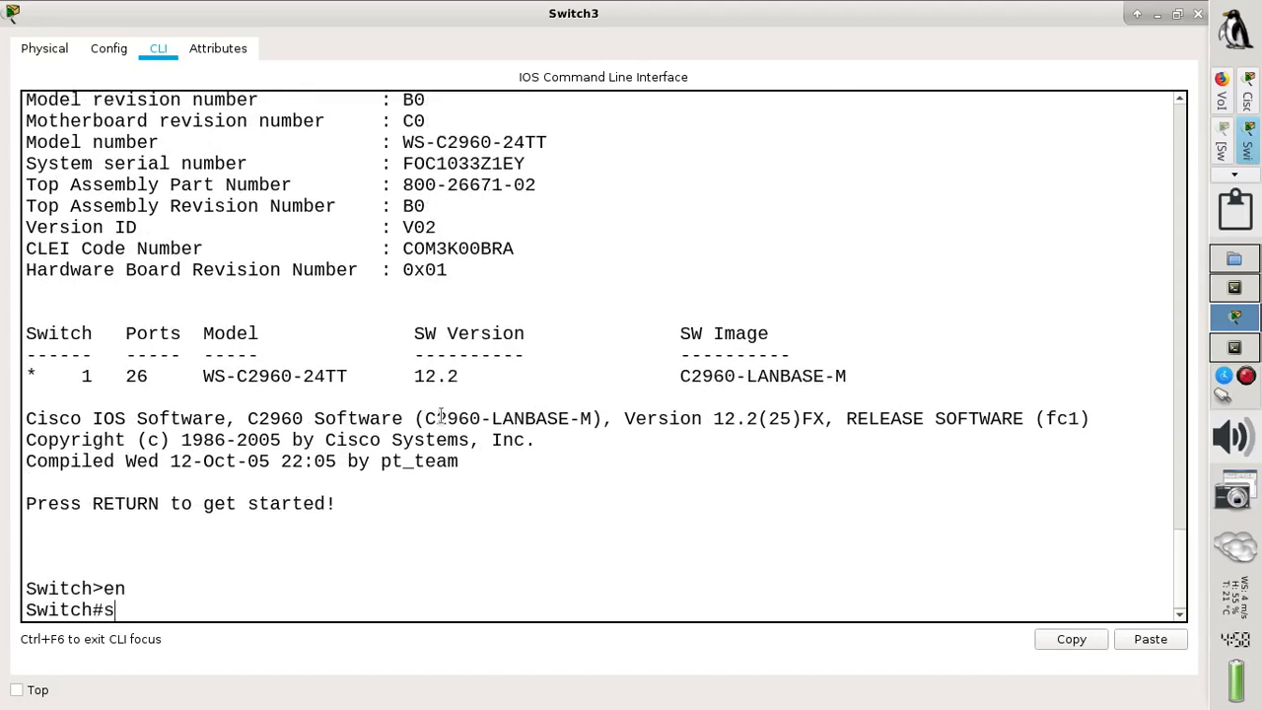
{"action": "type", "text": "sh ru"}
{"action": "key", "text": "Tab"}
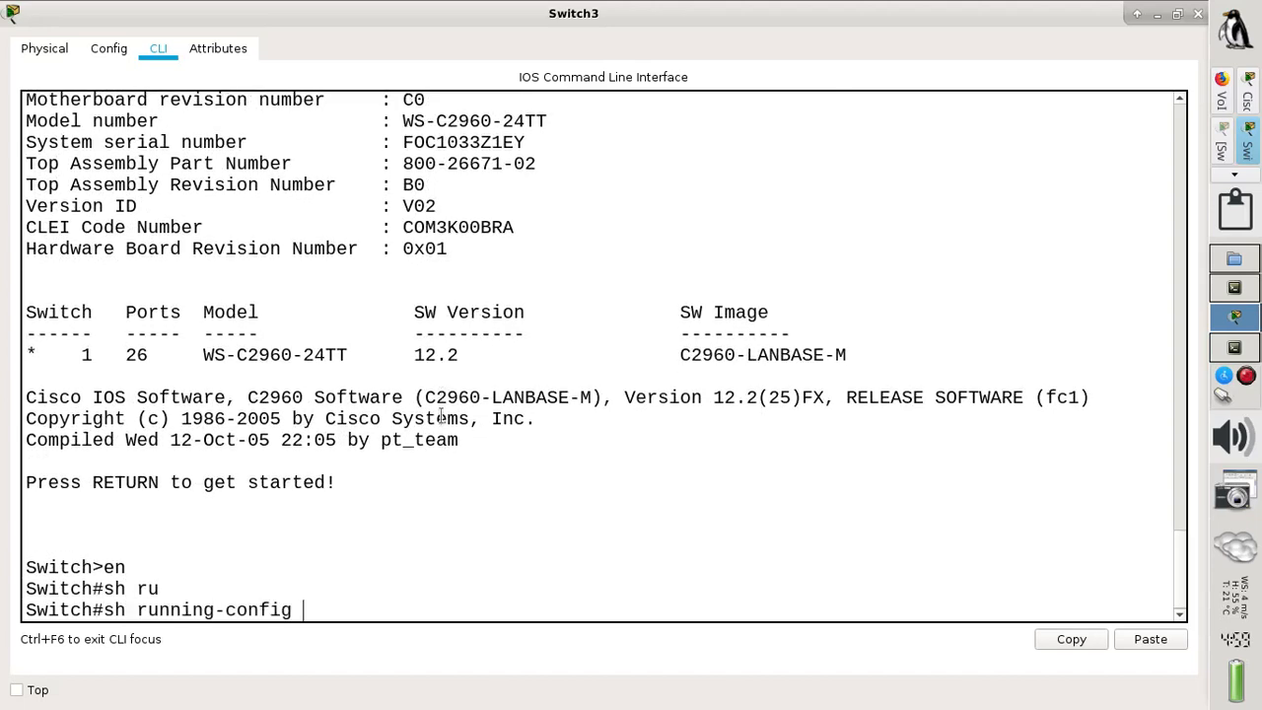
{"action": "key", "text": "Return"}
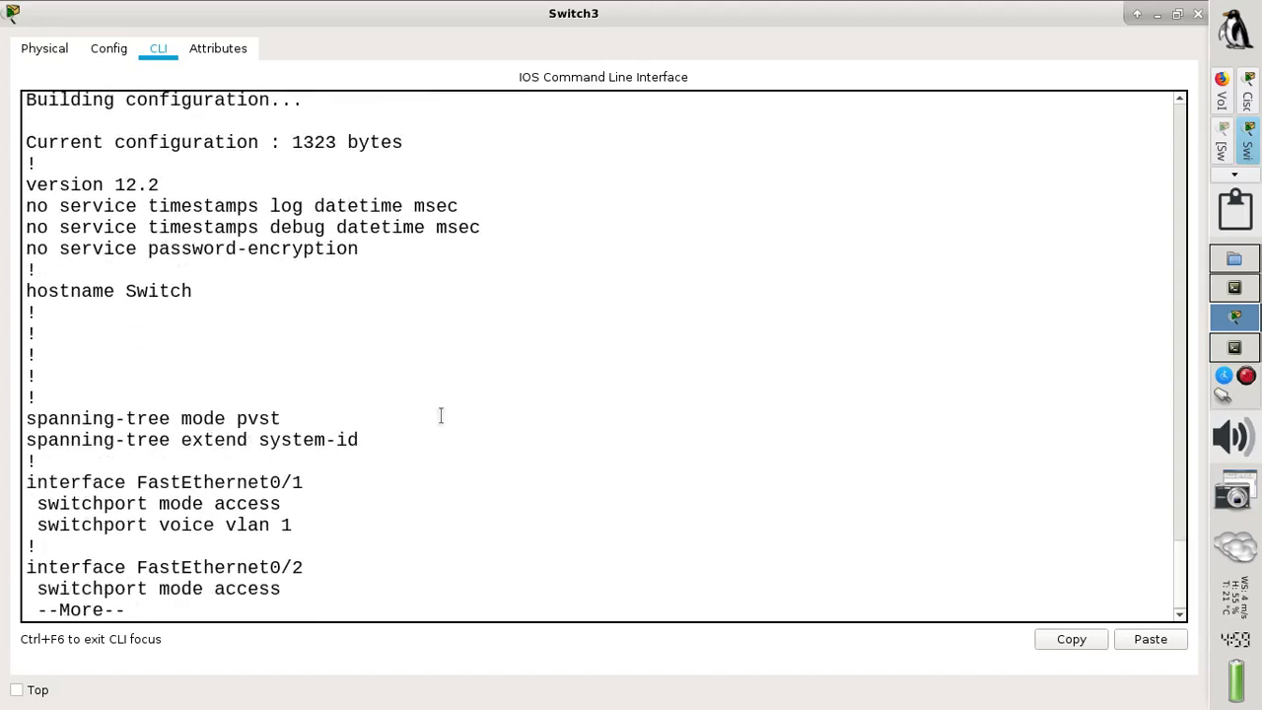
Page through Switch3's running-config to check the FastEthernet port voice VLAN settings, stop the listing and close the window.
{"action": "key", "text": "Return"}
{"action": "key", "text": "Return"}
{"action": "key", "text": "Return"}
{"action": "key", "text": "Return"}
{"action": "key", "text": "Return"}
{"action": "key", "text": "Return"}
{"action": "key", "text": "Return"}
{"action": "key", "text": "Return"}
{"action": "key", "text": "Return"}
{"action": "key", "text": "Return"}
{"action": "key", "text": "Return"}
{"action": "key", "text": "Return"}
{"action": "key", "text": "Return"}
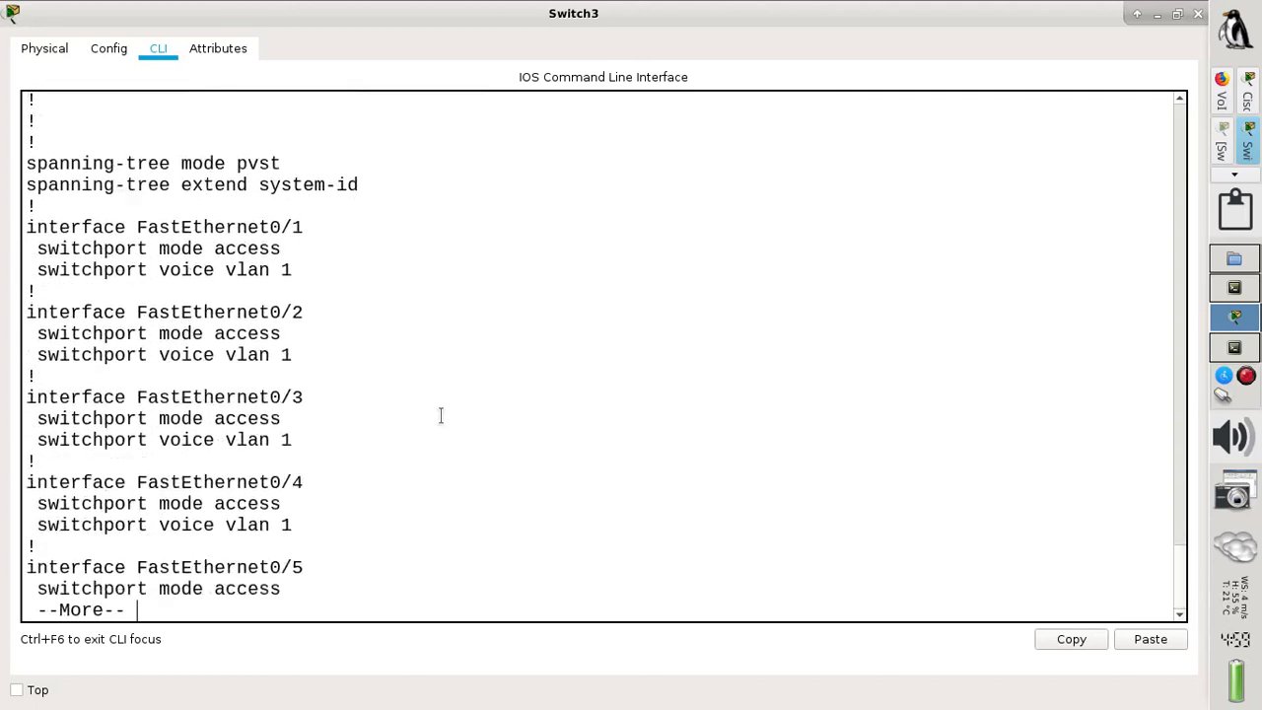
{"action": "key", "text": "Return"}
{"action": "key", "text": "Return"}
{"action": "key", "text": "Return"}
{"action": "key", "text": "Return"}
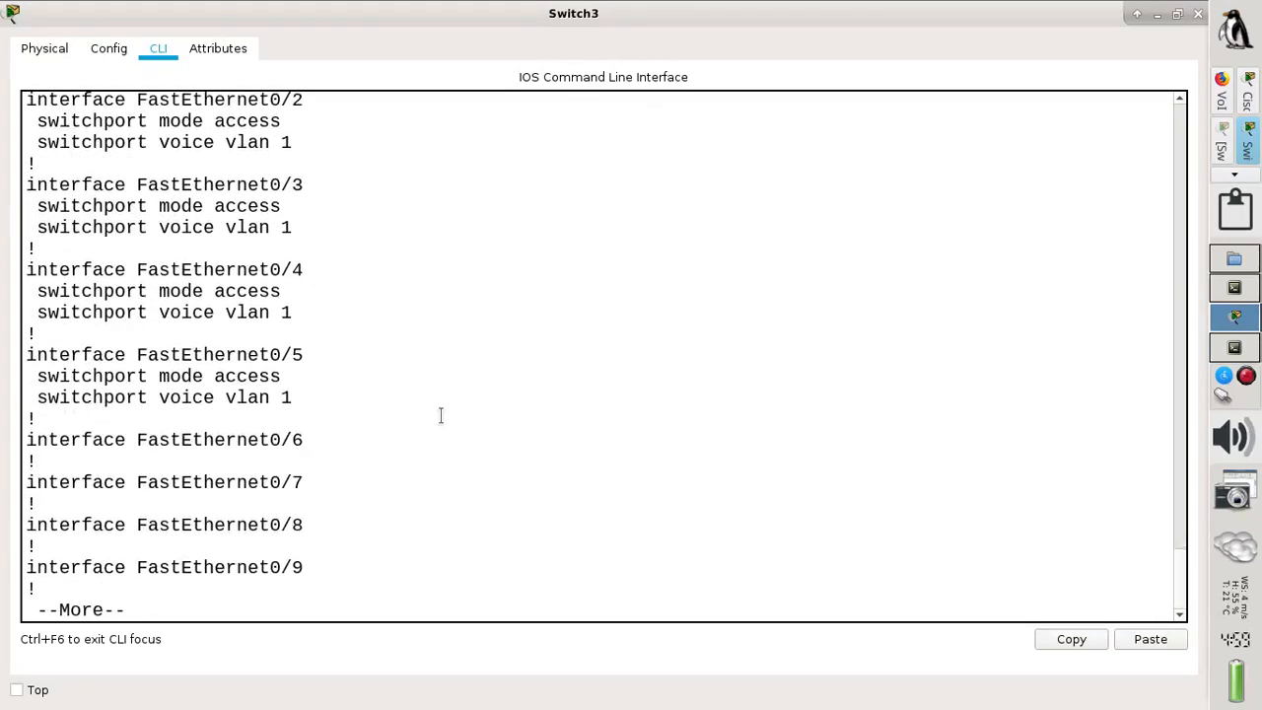
{"action": "key", "text": "q"}
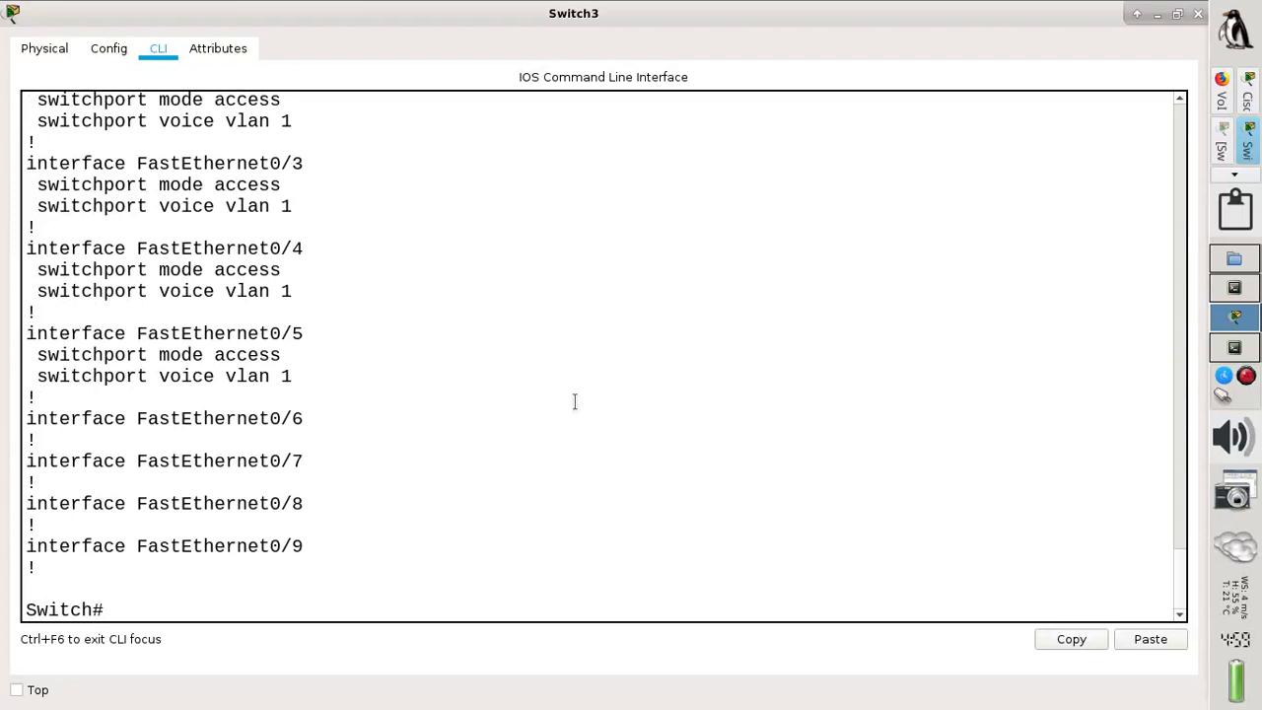
{"action": "left_click", "coordinate": [1198, 15]}
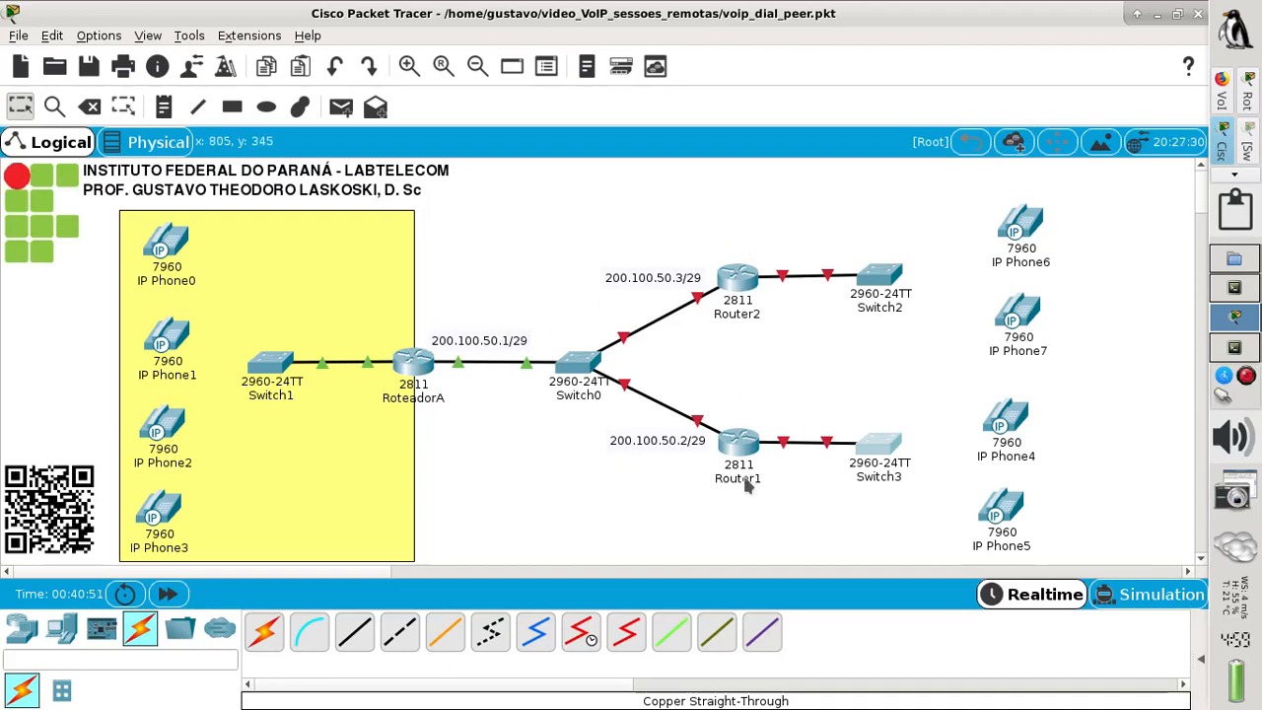
Connect IP Phone0's Switch port to FastEthernet0/2 on Switch1 with a copper straight-through cable.
{"action": "left_click", "coordinate": [357, 633]}
{"action": "left_click", "coordinate": [170, 241]}
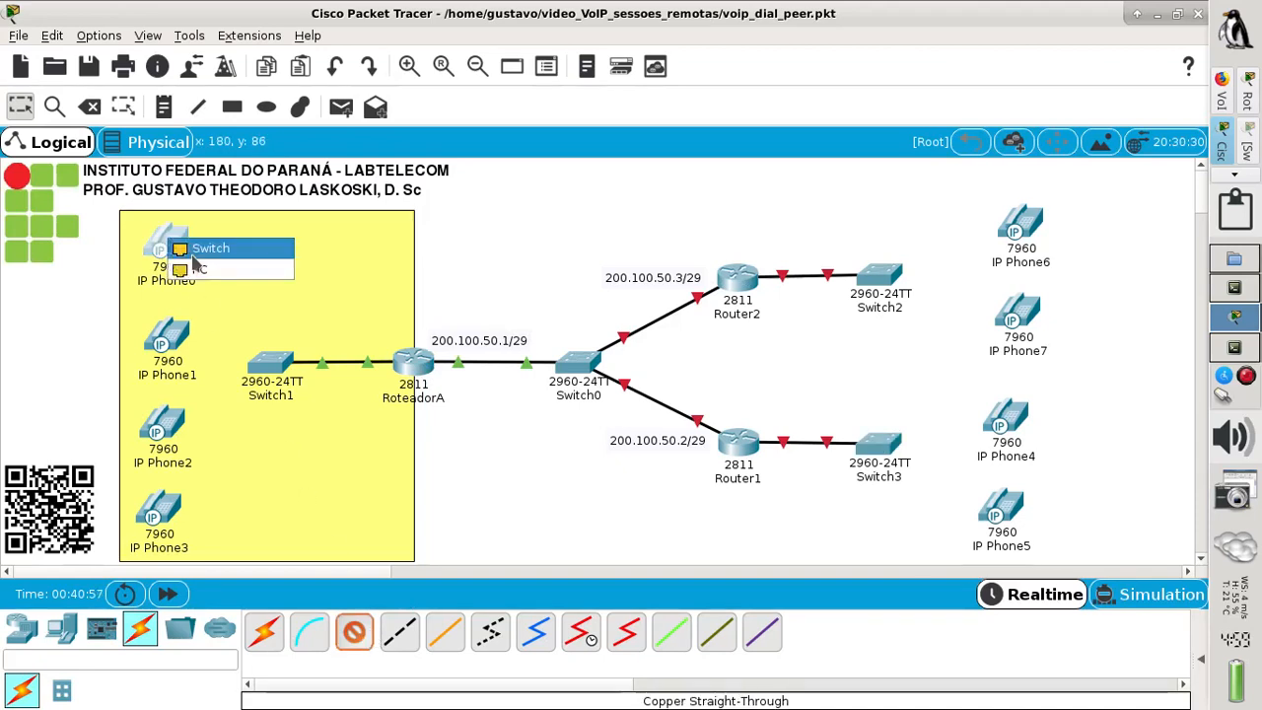
{"action": "left_click", "coordinate": [197, 253]}
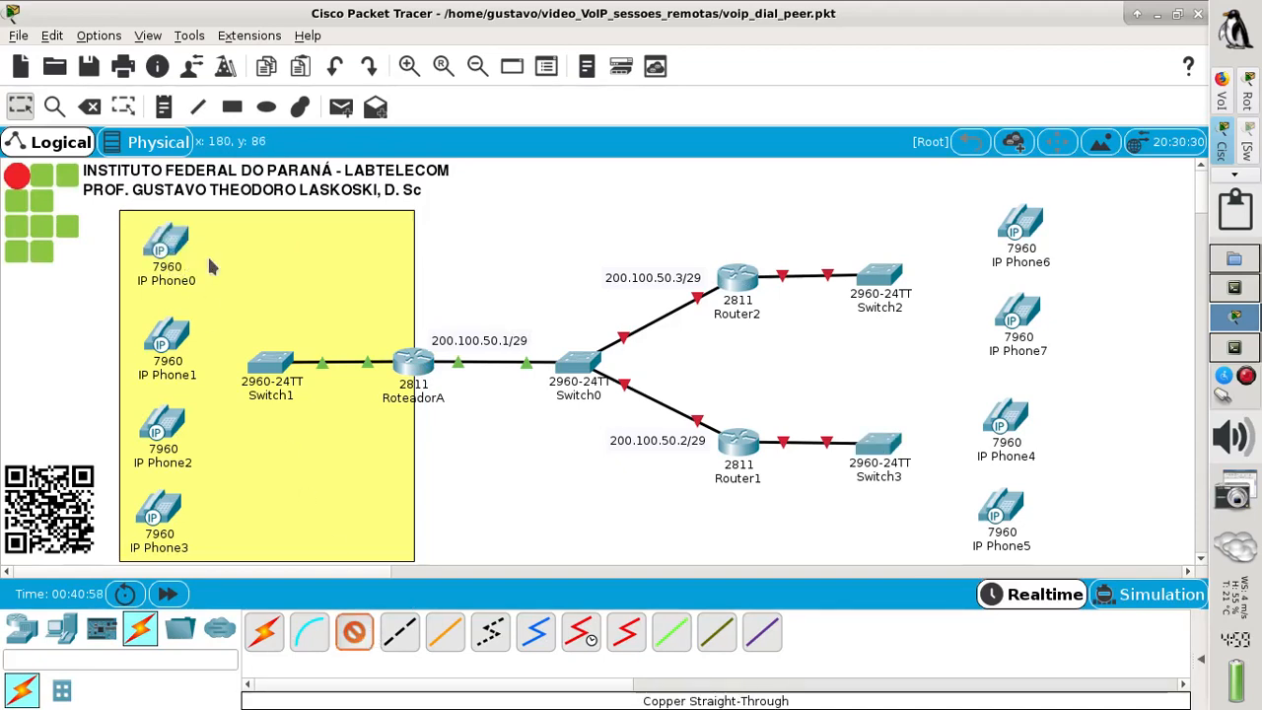
{"action": "left_click", "coordinate": [261, 355]}
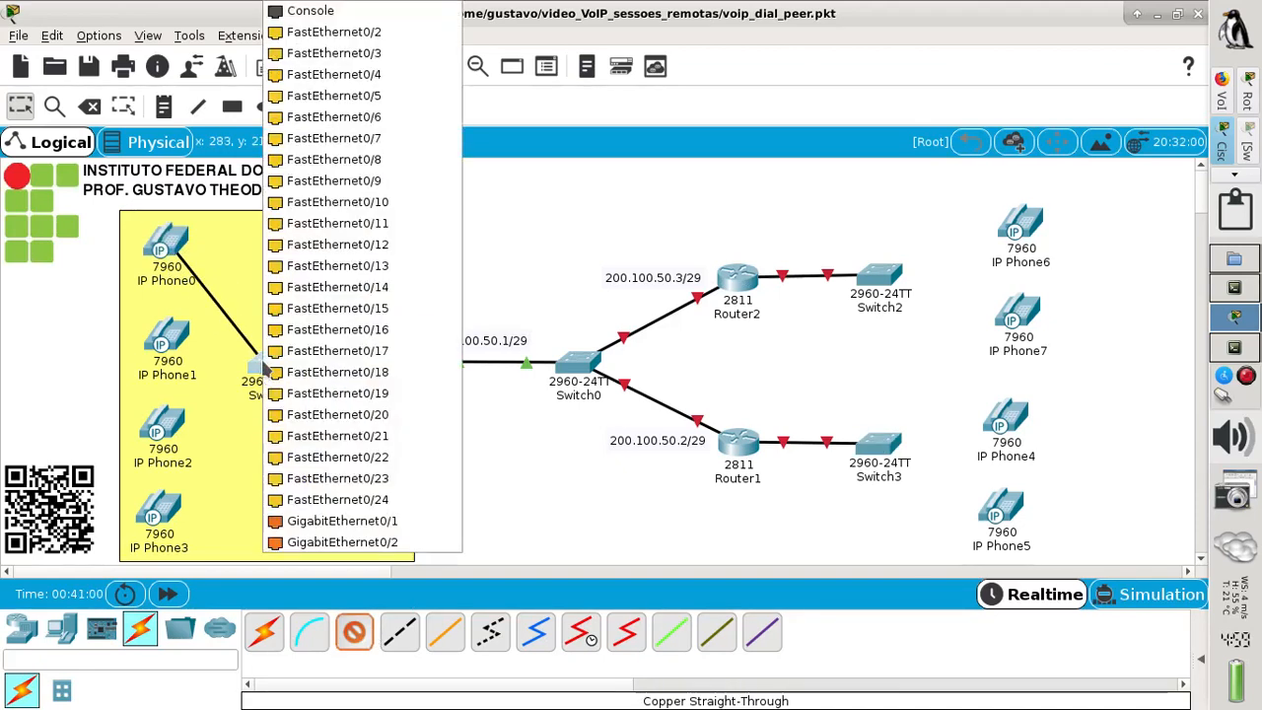
{"action": "left_click", "coordinate": [408, 43]}
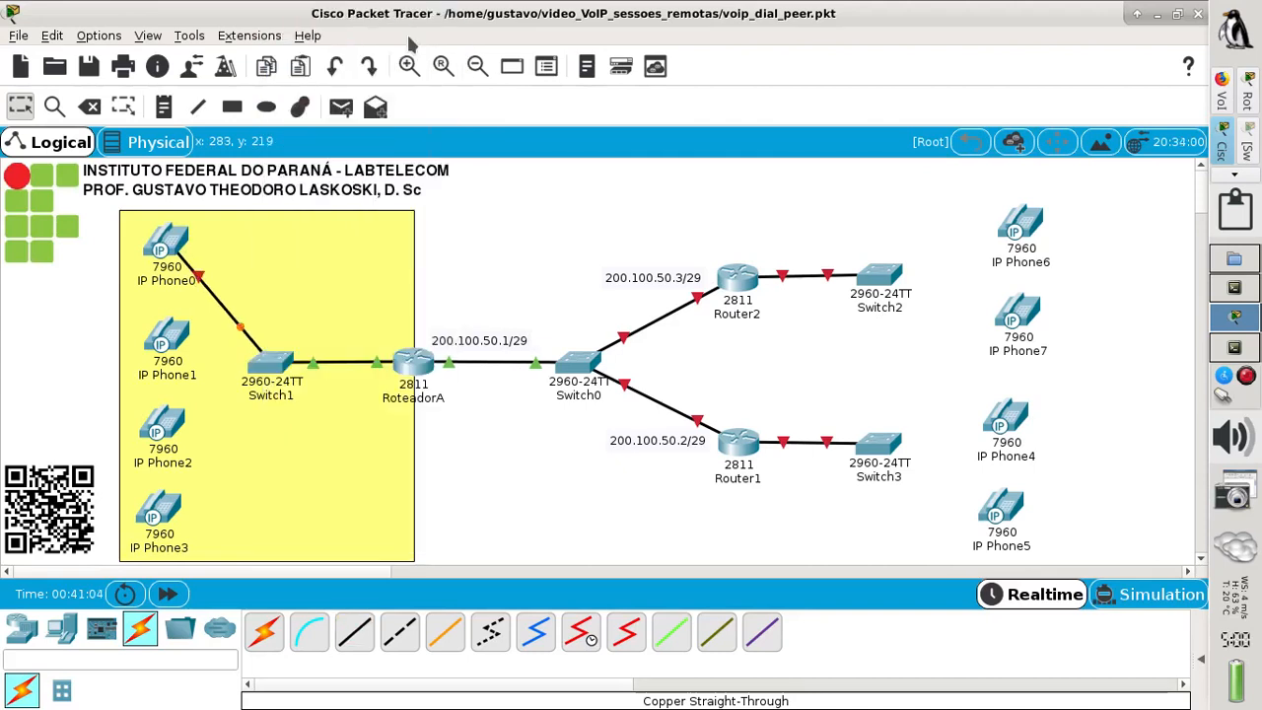
Plug the power adapter into IP Phone0's back and close the phone's window.
{"action": "left_click", "coordinate": [167, 245]}
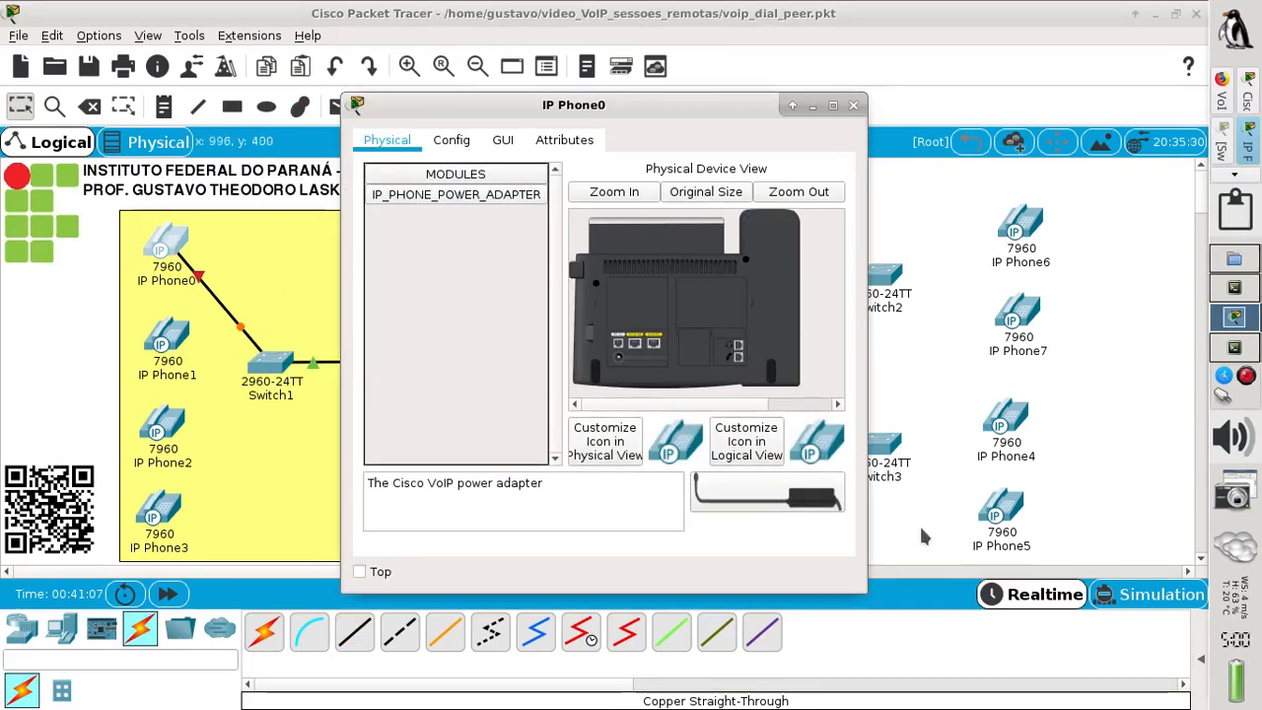
{"action": "left_click_drag", "start_coordinate": [839, 518], "coordinate": [622, 366]}
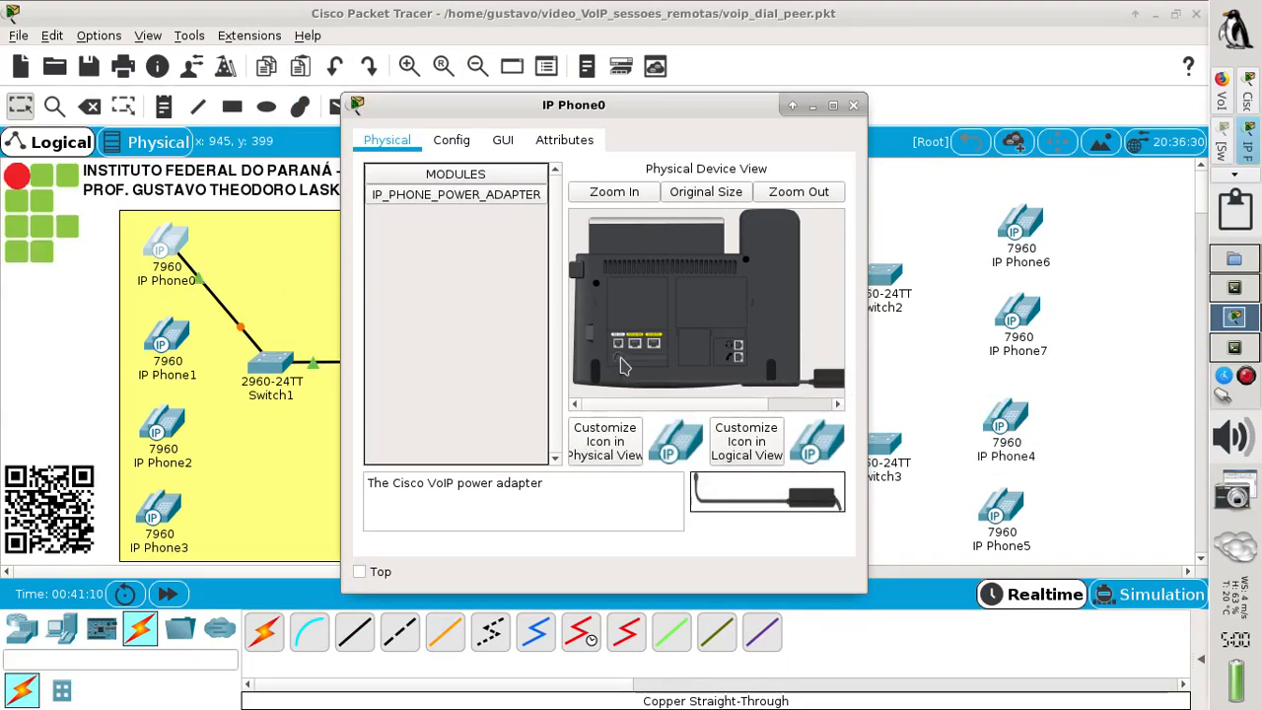
{"action": "left_click", "coordinate": [854, 105]}
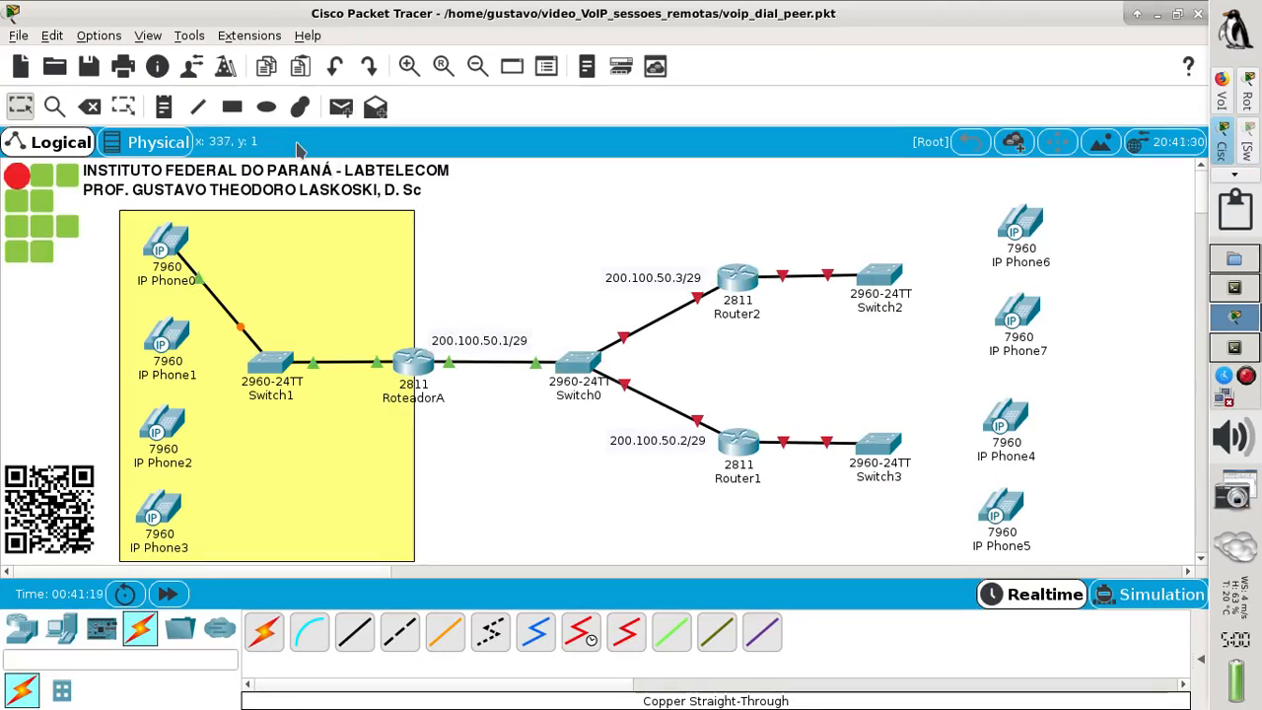
Draw a rectangle with a light yellow fill behind Router1, Switch3, IP Phone4 and IP Phone5.
{"action": "left_click", "coordinate": [232, 107]}
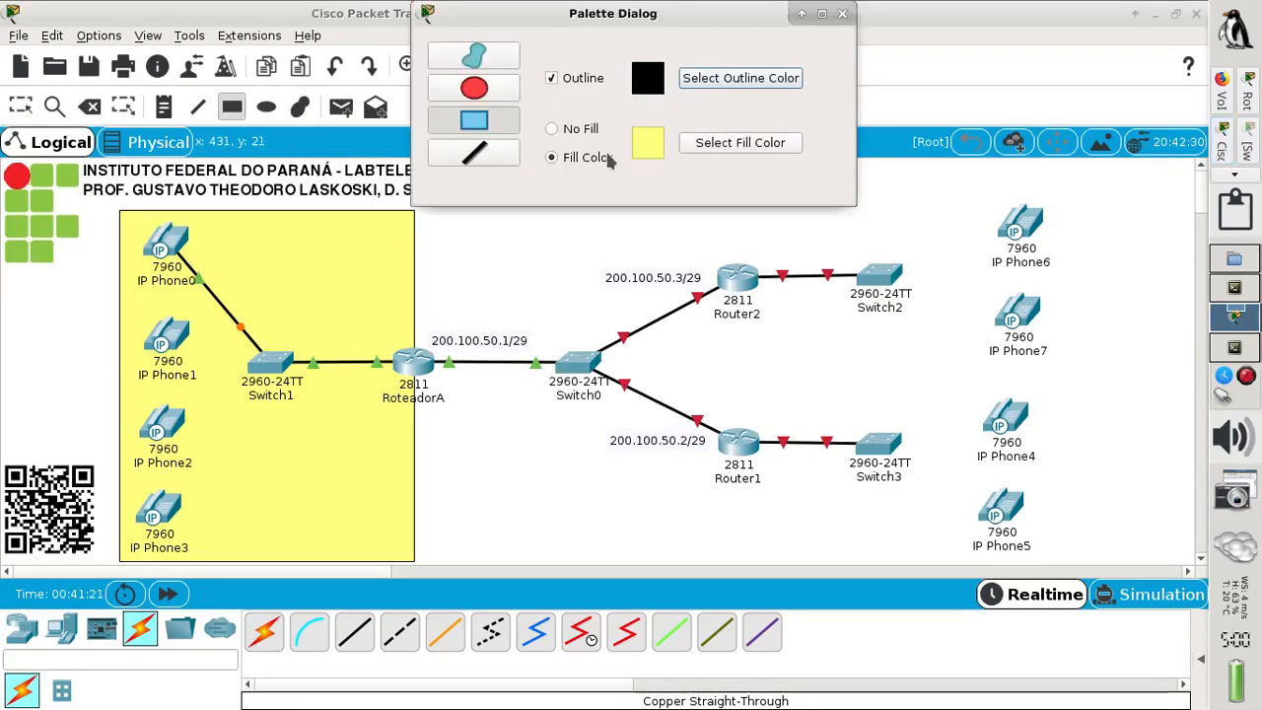
{"action": "left_click", "coordinate": [708, 144]}
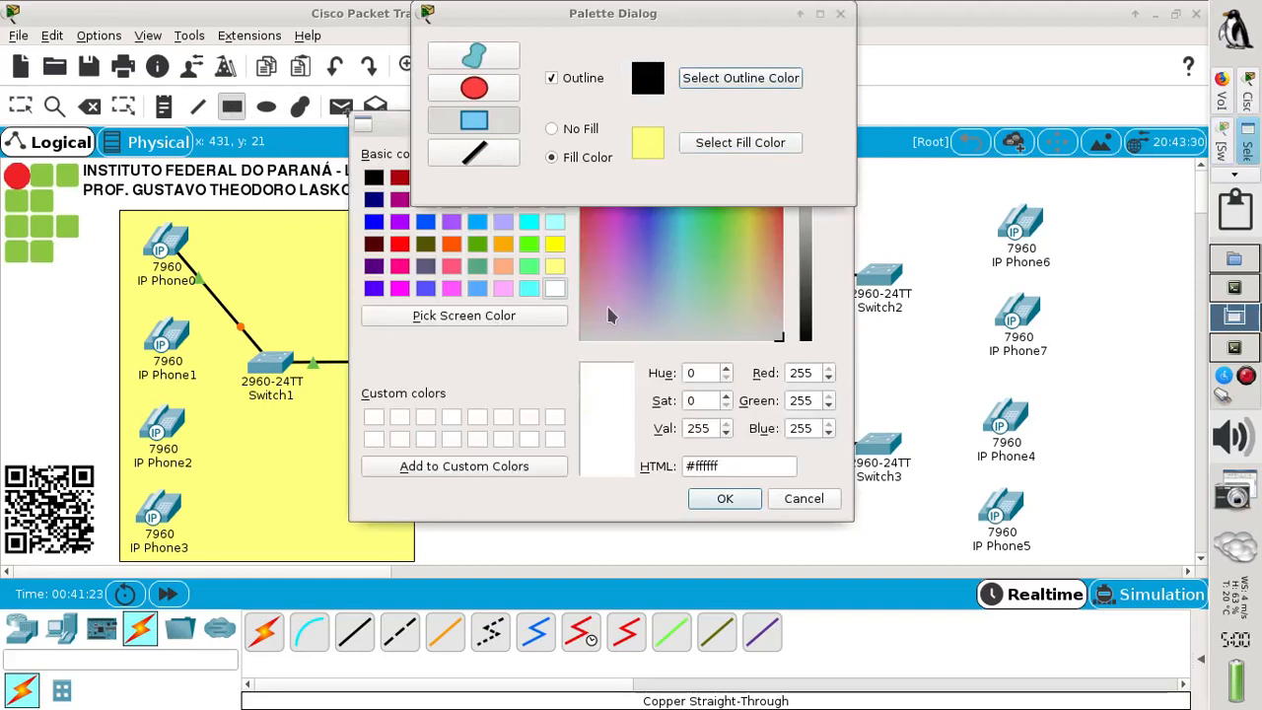
{"action": "left_click", "coordinate": [555, 266]}
{"action": "left_click", "coordinate": [726, 498]}
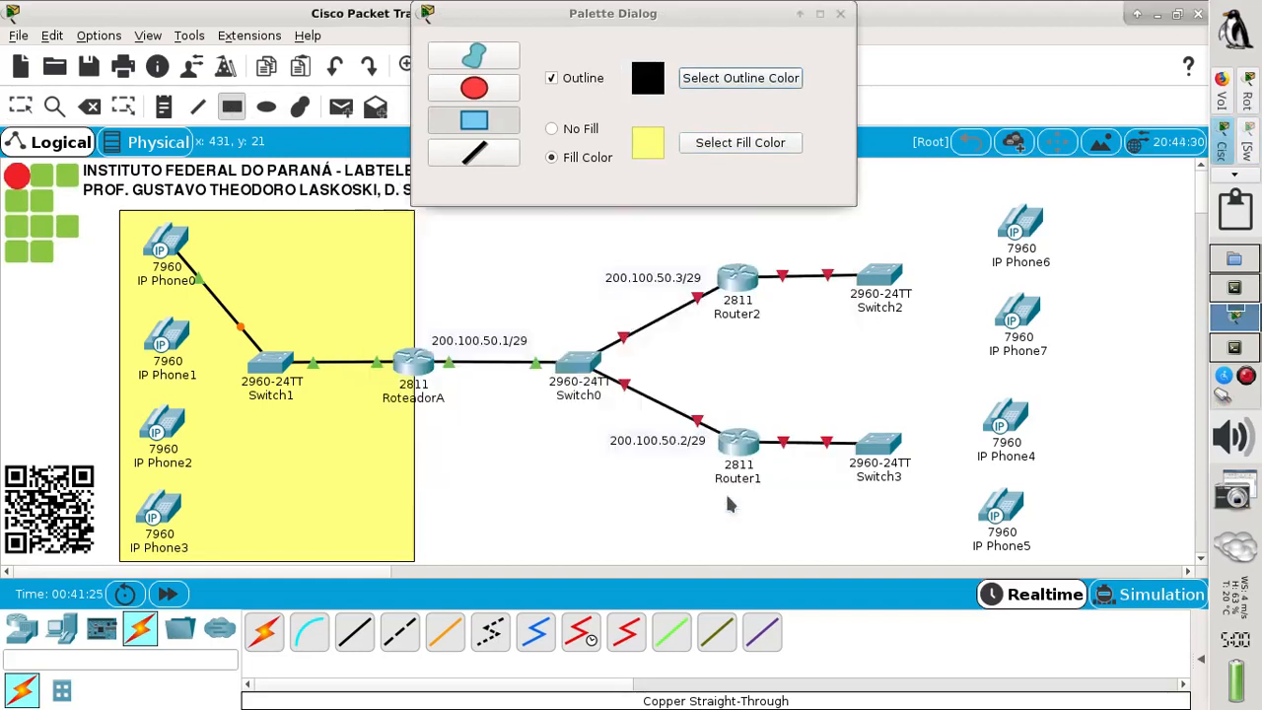
{"action": "mouse_move", "coordinate": [740, 382]}
{"action": "left_mouse_down"}
{"action": "mouse_move", "coordinate": [976, 500]}
{"action": "mouse_move", "coordinate": [1051, 549]}
{"action": "mouse_move", "coordinate": [1056, 567]}
{"action": "mouse_move", "coordinate": [1056, 556]}
{"action": "left_mouse_up"}
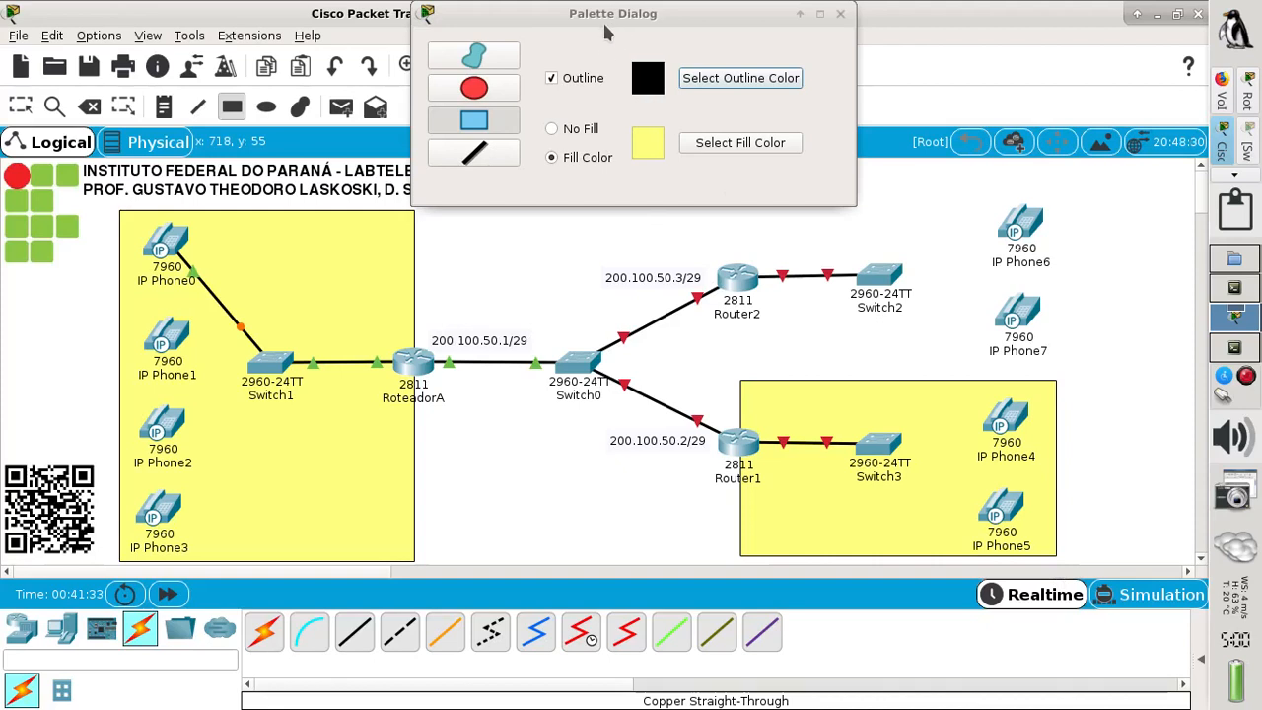
Draw a yellow rectangle behind Router2, Switch2, IP Phone6 and IP Phone7, redrawing it in line with the one below, and close the palette.
{"action": "left_click_drag", "start_coordinate": [605, 20], "coordinate": [435, 41]}
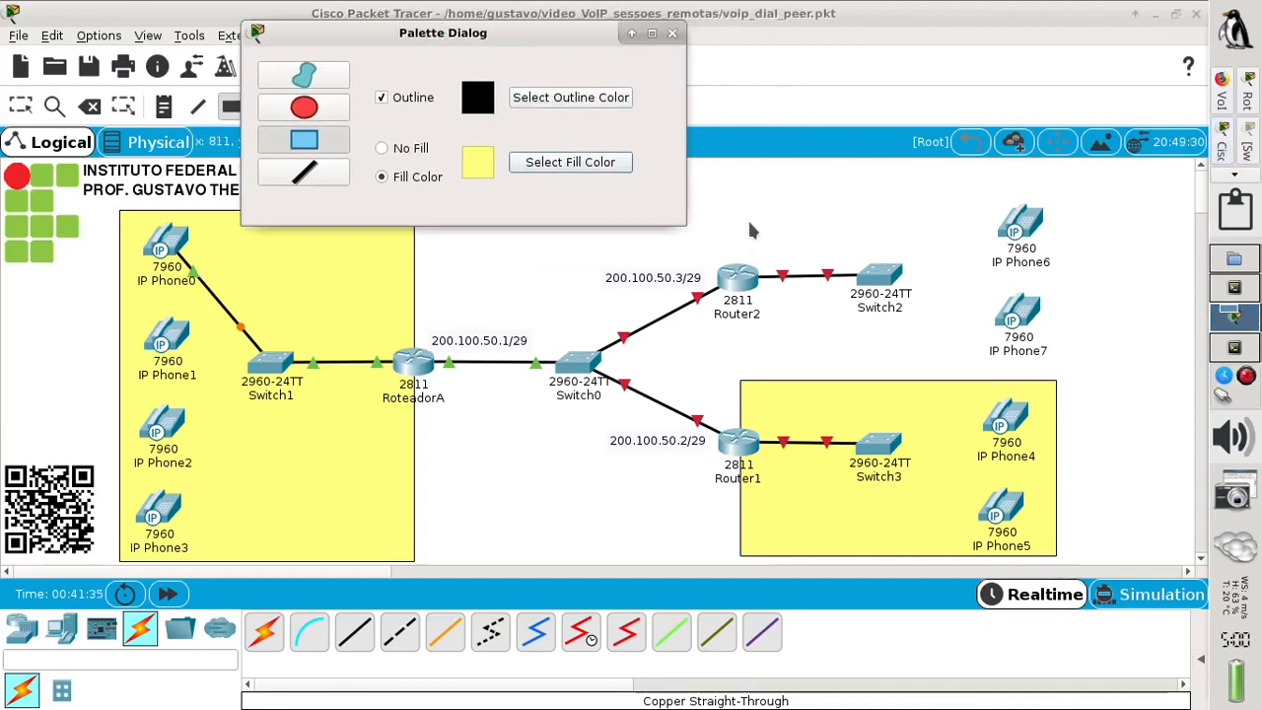
{"action": "left_click_drag", "start_coordinate": [748, 183], "coordinate": [1055, 377]}
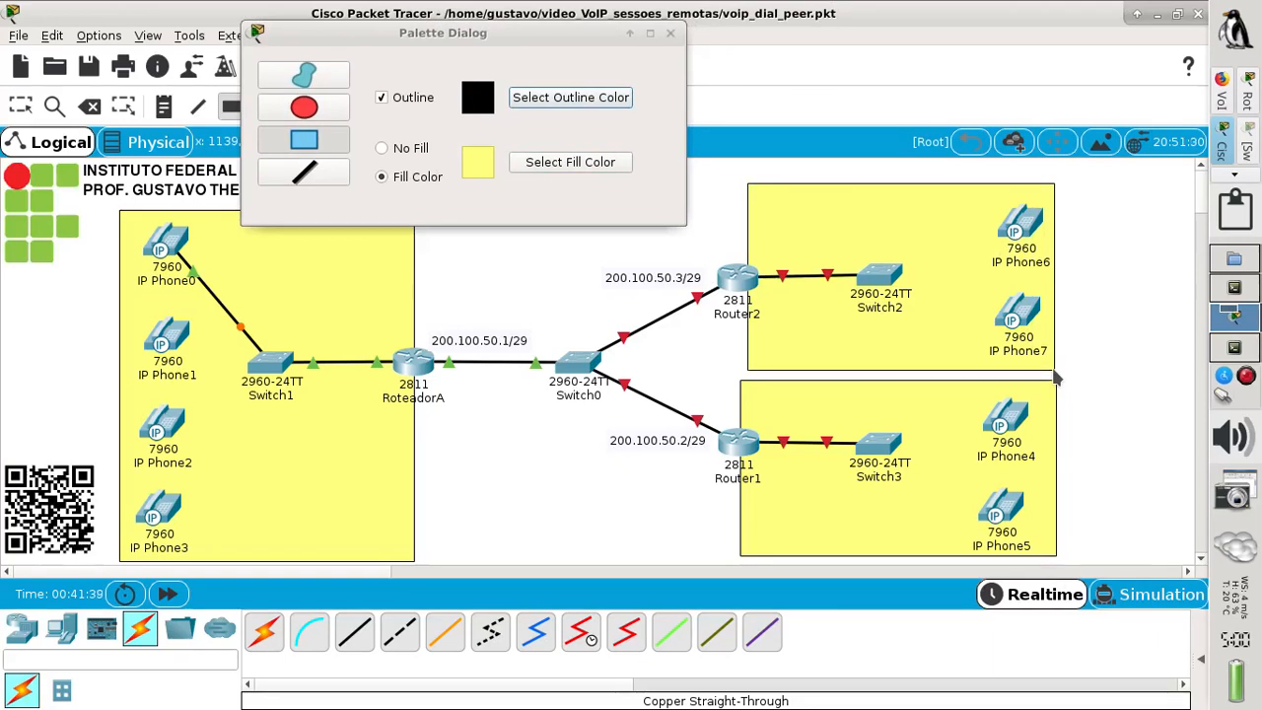
{"action": "key", "text": "ctrl+z"}
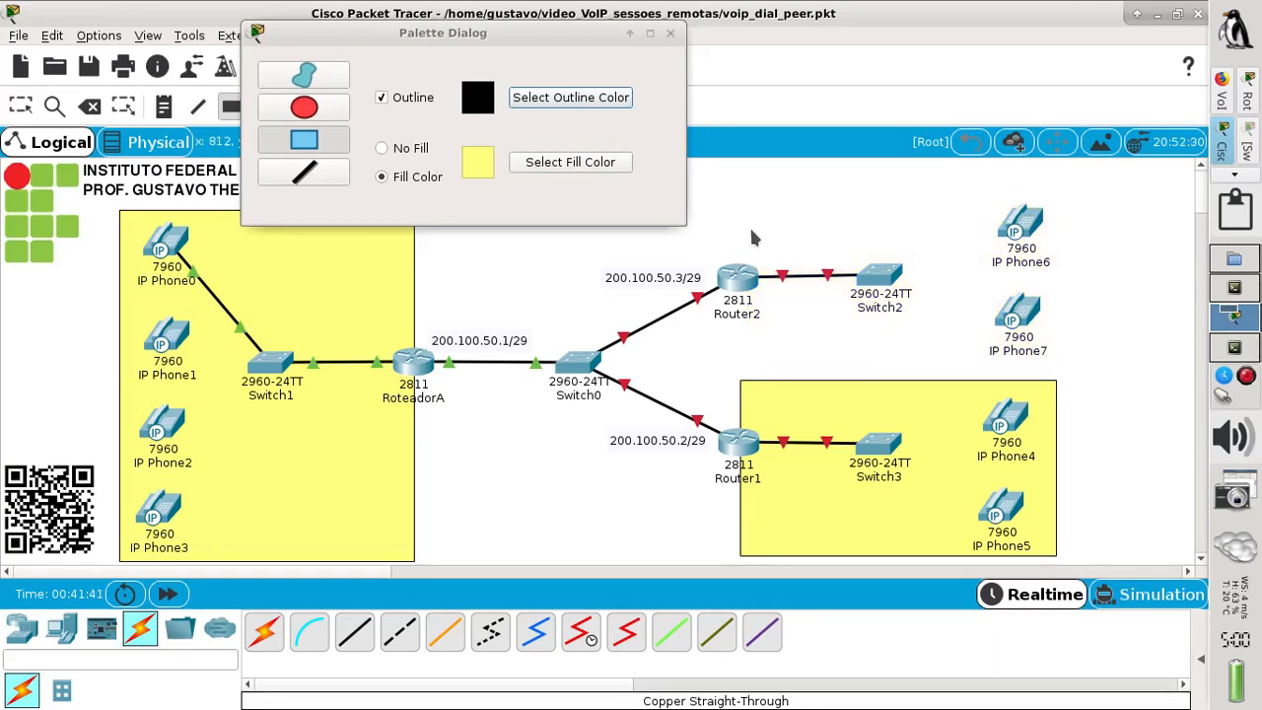
{"action": "left_click_drag", "start_coordinate": [739, 187], "coordinate": [1058, 383]}
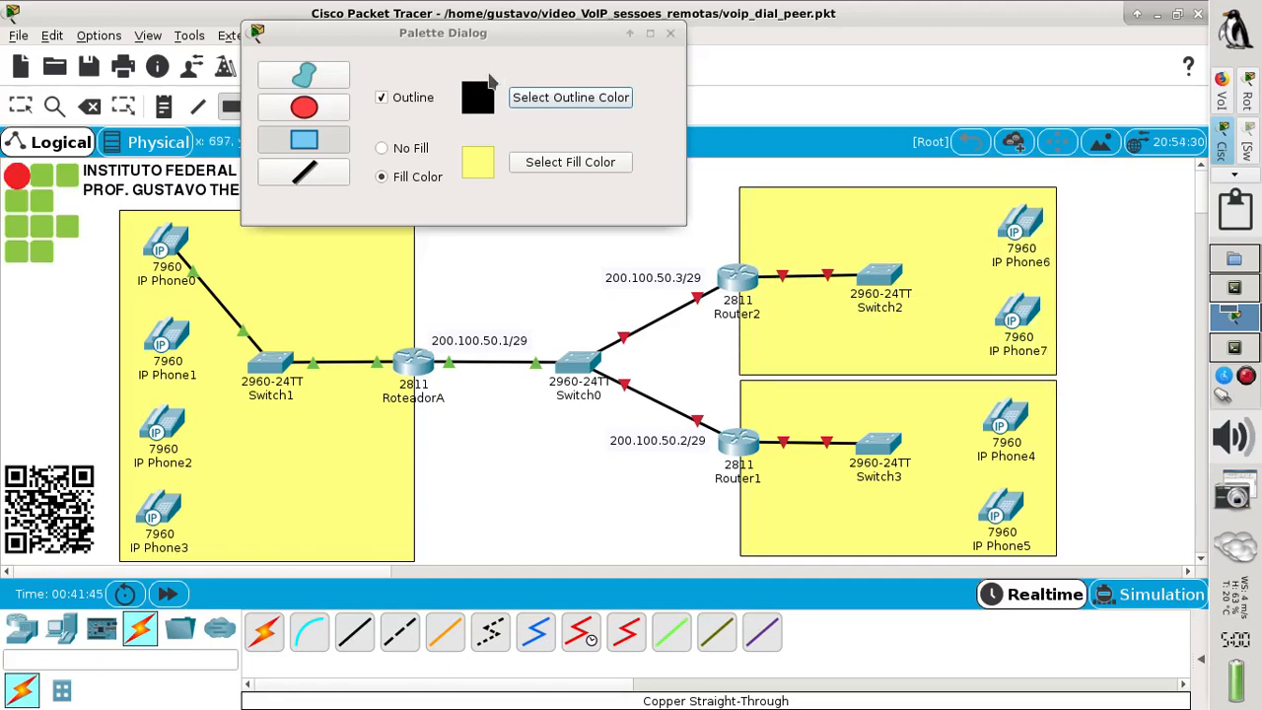
{"action": "left_click", "coordinate": [670, 33]}
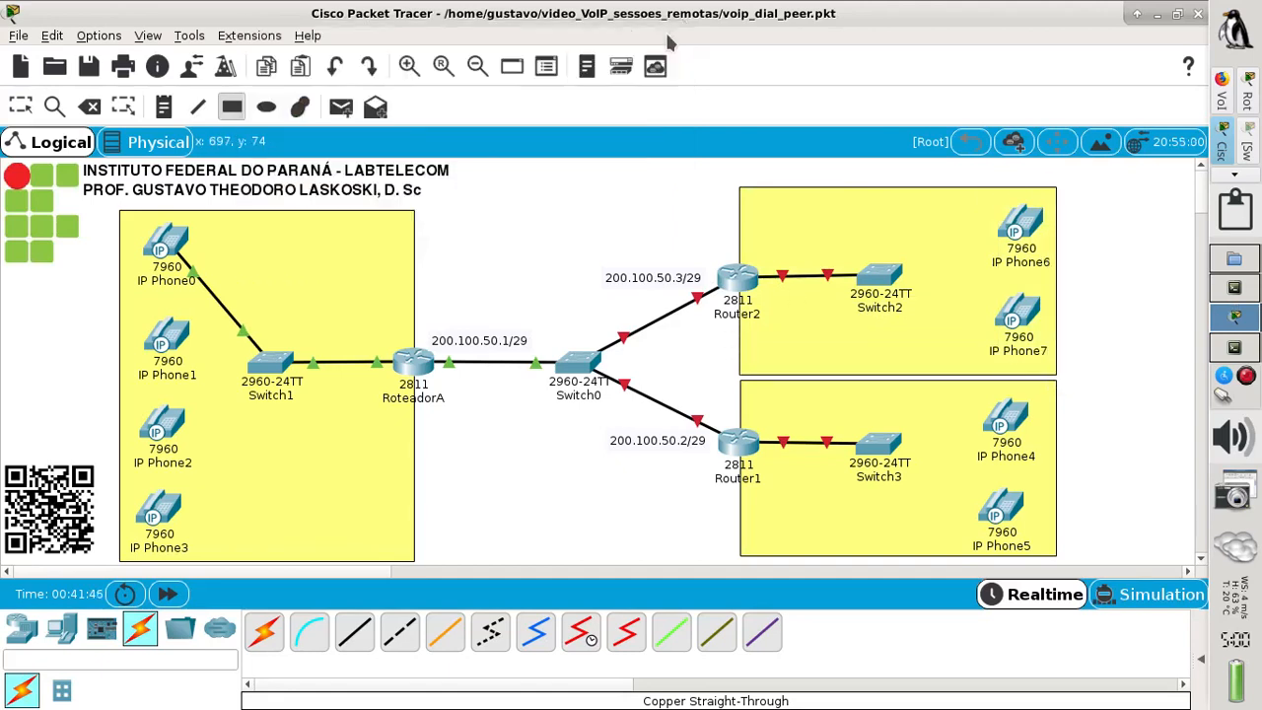
{"action": "left_click", "coordinate": [497, 222]}
{"action": "left_click", "coordinate": [89, 106]}
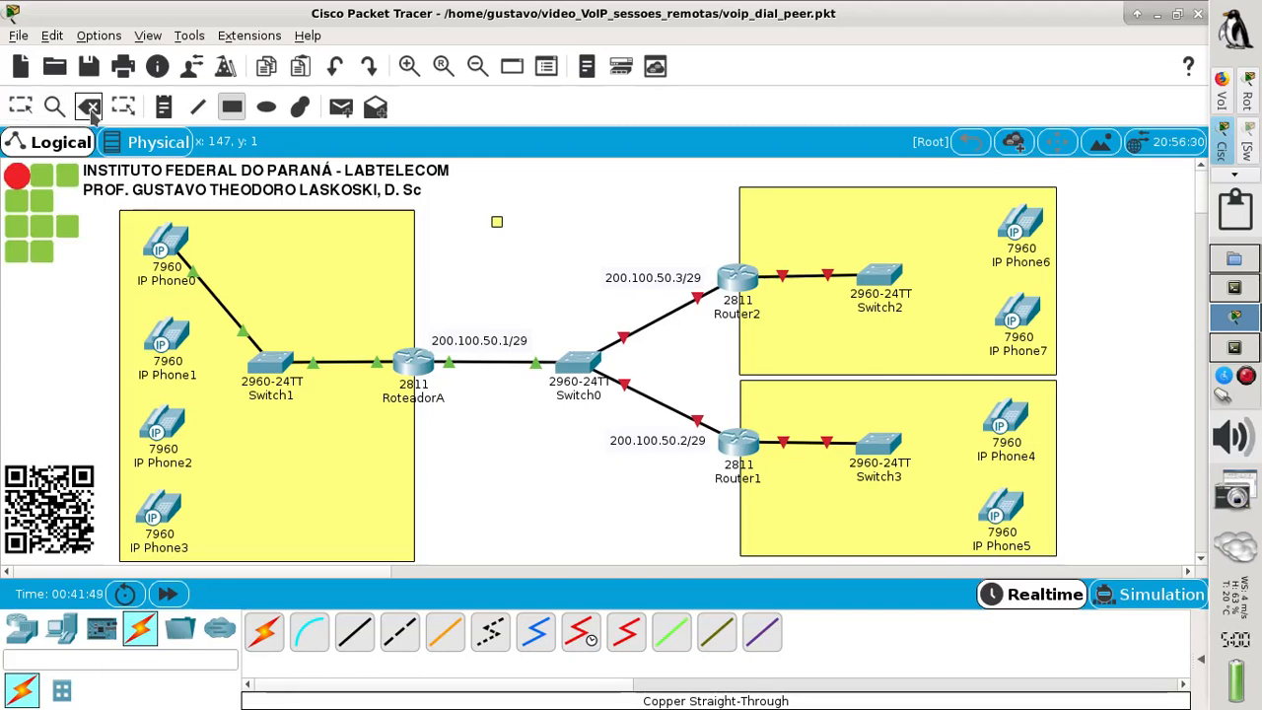
{"action": "left_click", "coordinate": [497, 222]}
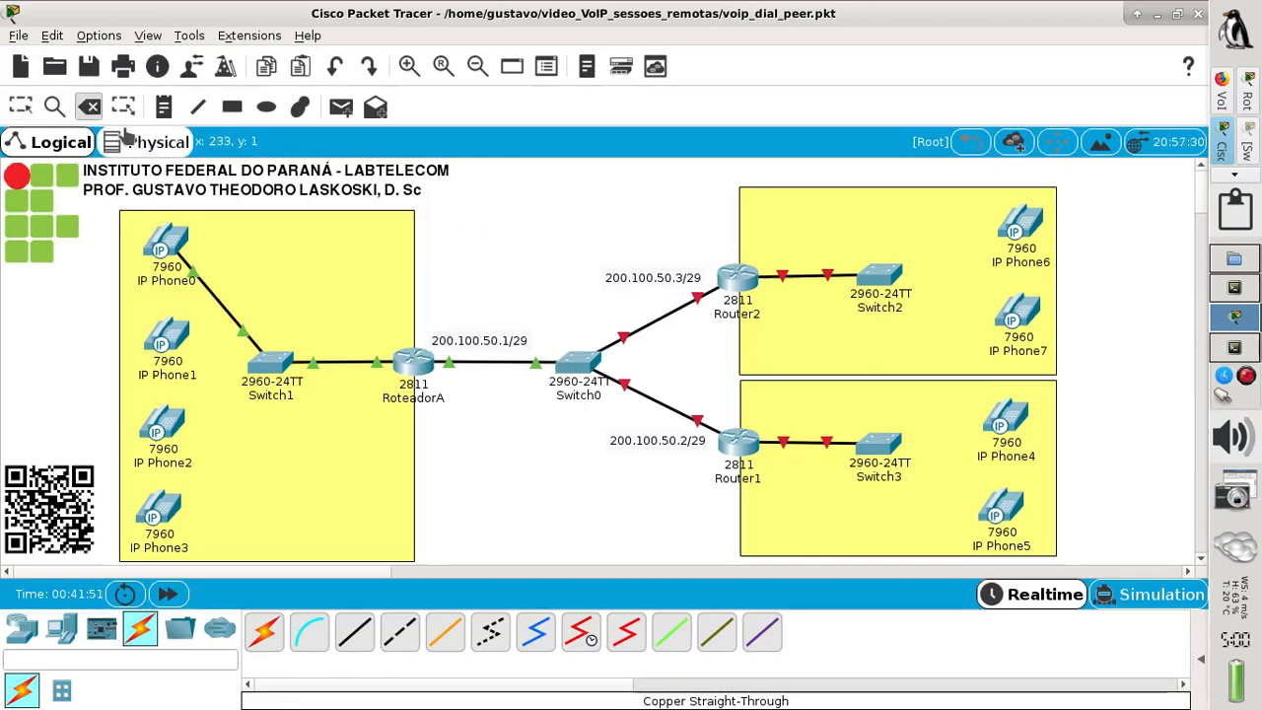
Return to the Select tool and rename Router1 as RoteadorB.
{"action": "left_click", "coordinate": [21, 108]}
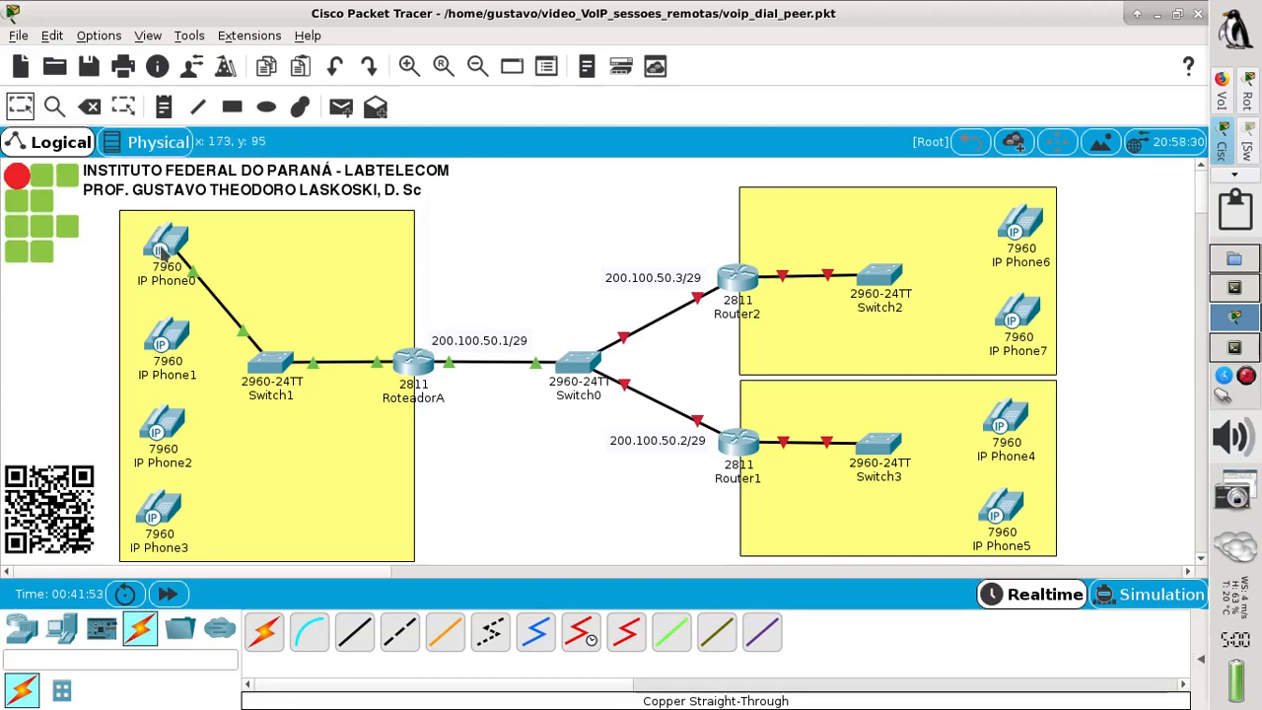
{"action": "mouse_move", "coordinate": [165, 252]}
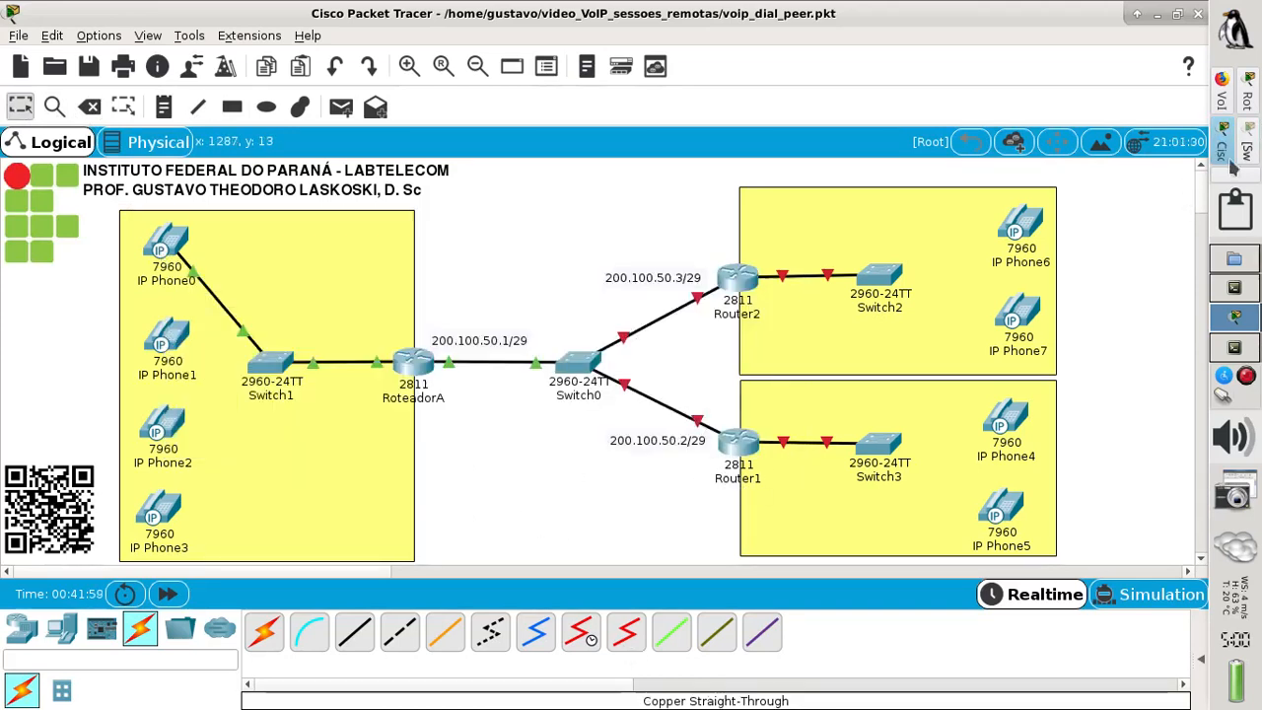
{"action": "left_click", "coordinate": [739, 478]}
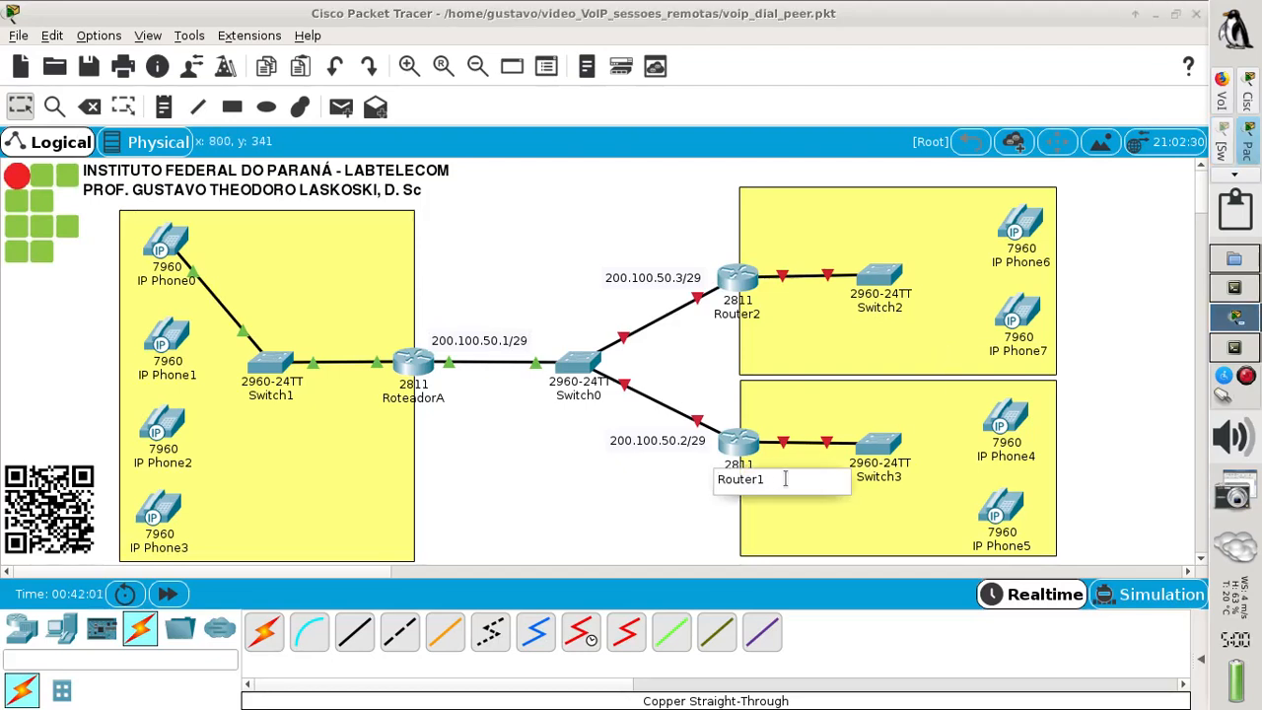
{"action": "left_click_drag", "start_coordinate": [785, 478], "coordinate": [664, 453]}
{"action": "type", "text": "RoteadorB"}
{"action": "key", "text": "Return"}
Rename Router2 as RoteadorC.
{"action": "left_click", "coordinate": [751, 314]}
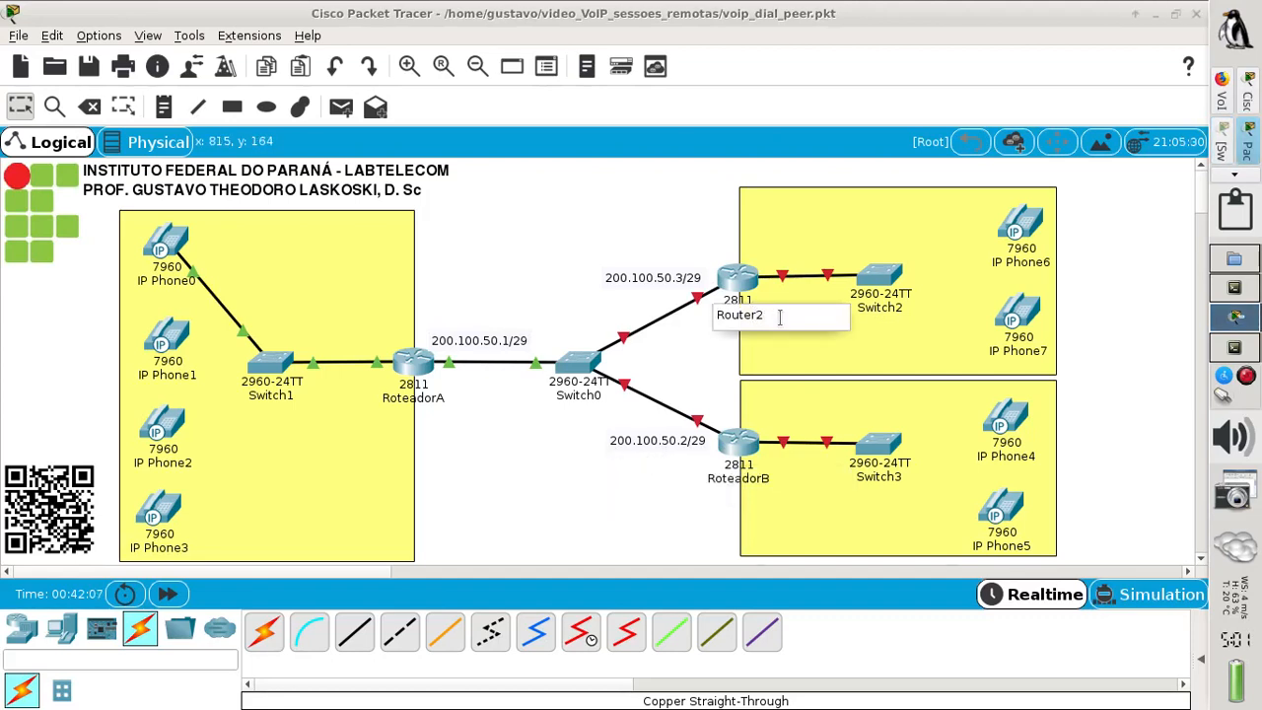
{"action": "left_click_drag", "start_coordinate": [779, 316], "coordinate": [642, 301]}
{"action": "type", "text": "RoteadorC"}
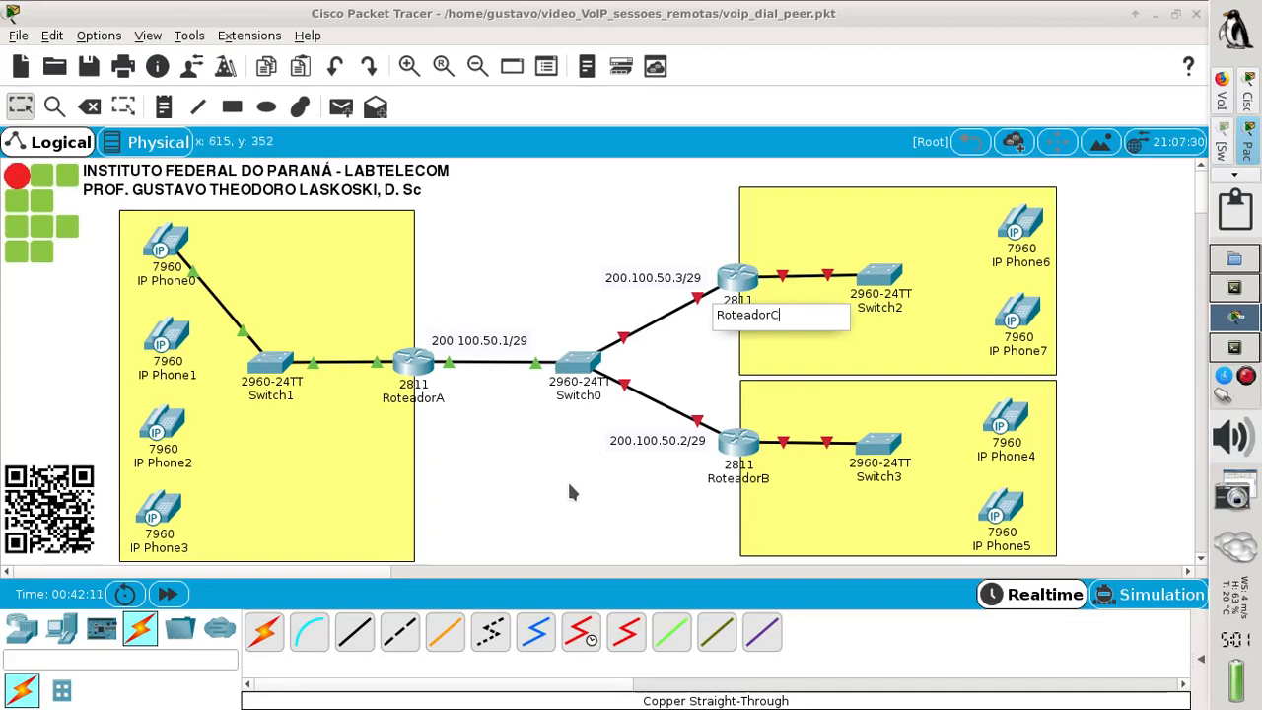
{"action": "key", "text": "Return"}
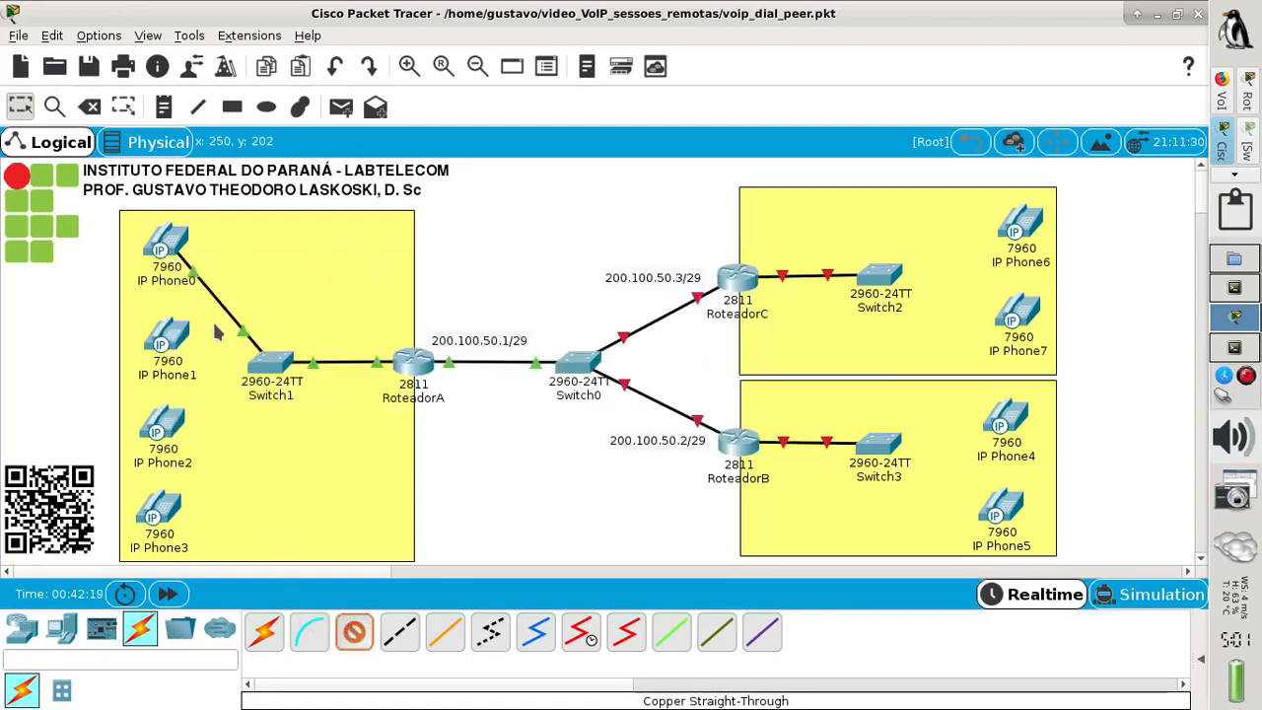
Connect IP Phone1's Switch port to FastEthernet0/4 on Switch1 with a copper straight-through cable.
{"action": "left_click", "coordinate": [172, 335]}
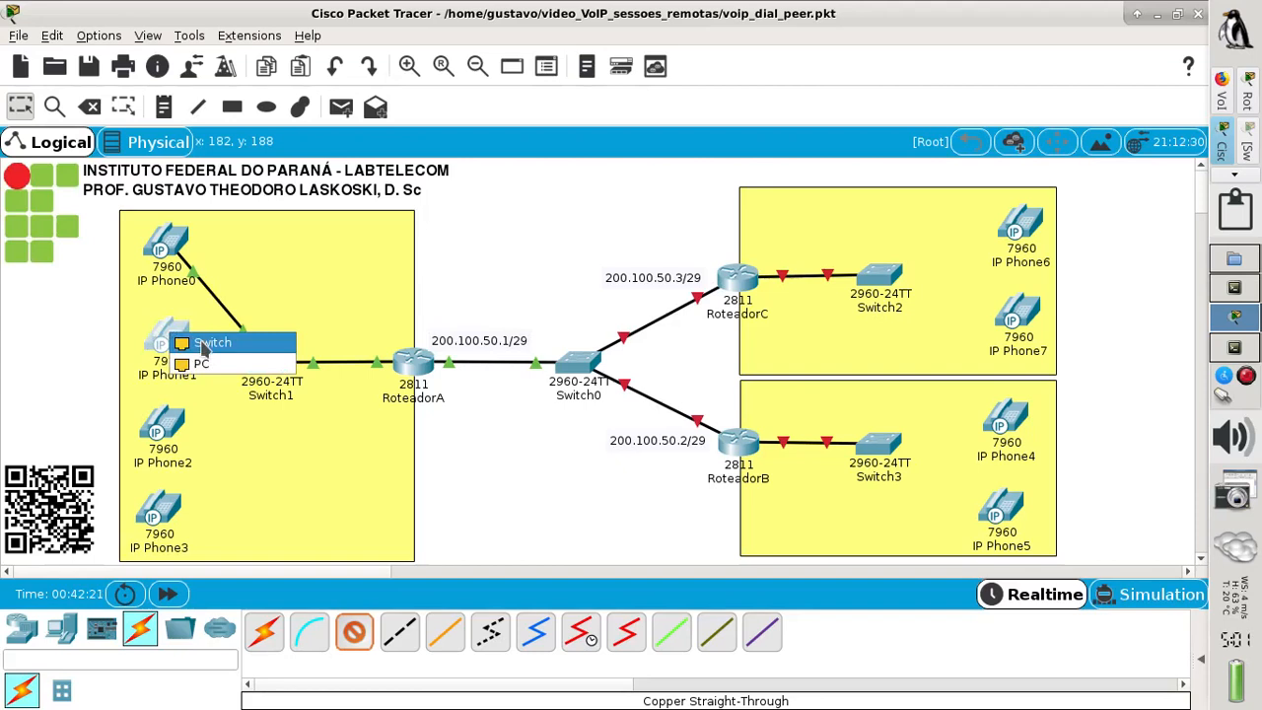
{"action": "left_click", "coordinate": [202, 343]}
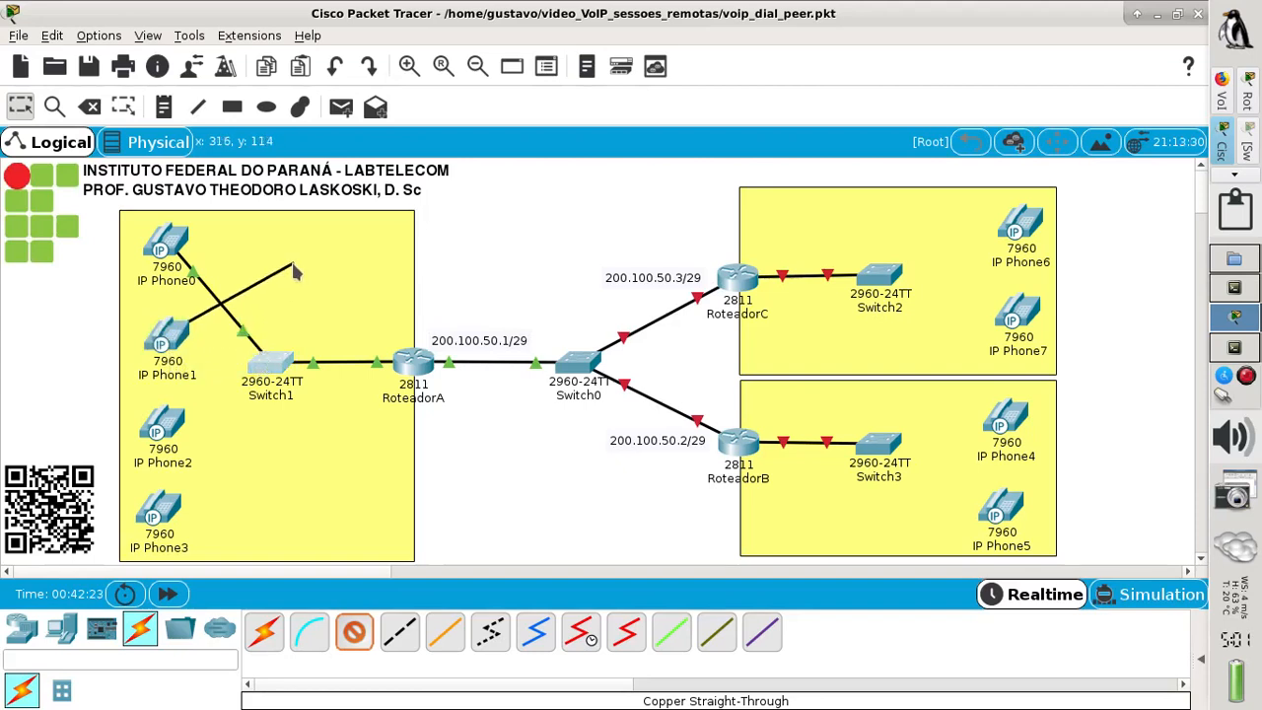
{"action": "left_click", "coordinate": [268, 365]}
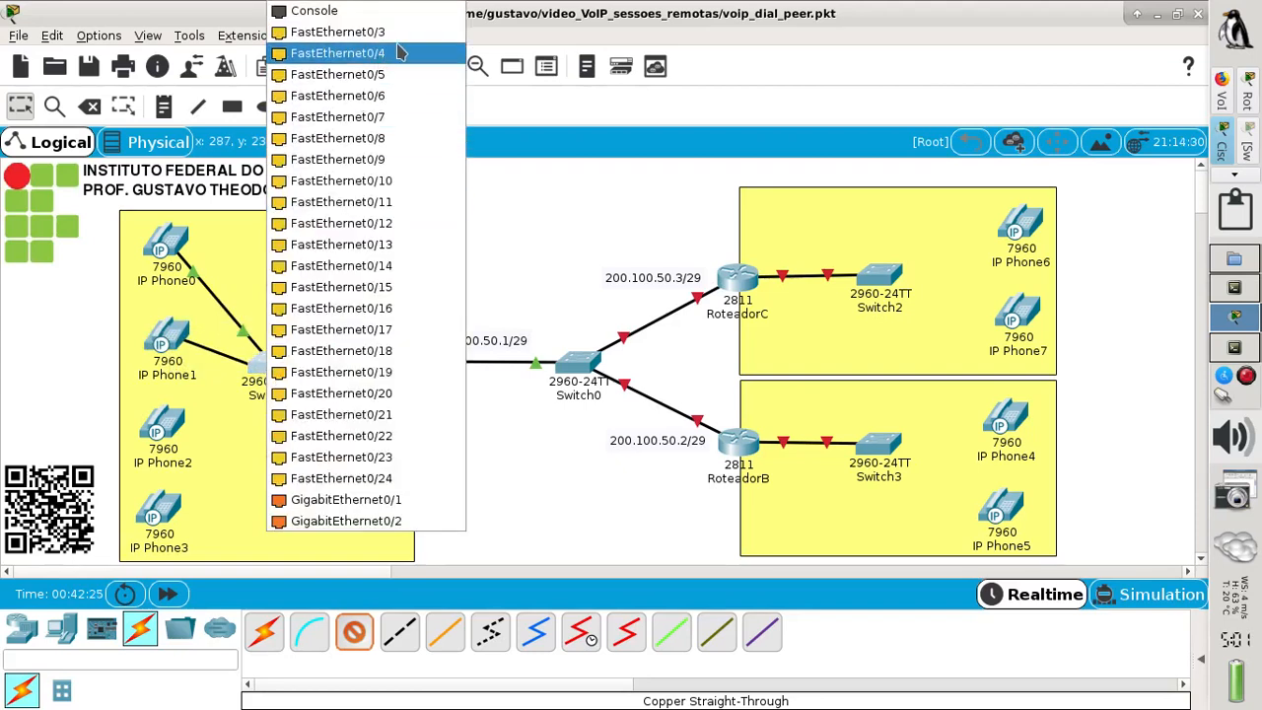
{"action": "left_click", "coordinate": [400, 52]}
Plug the power adapter into the back of IP Phone1 and close its window.
{"action": "left_click", "coordinate": [164, 340]}
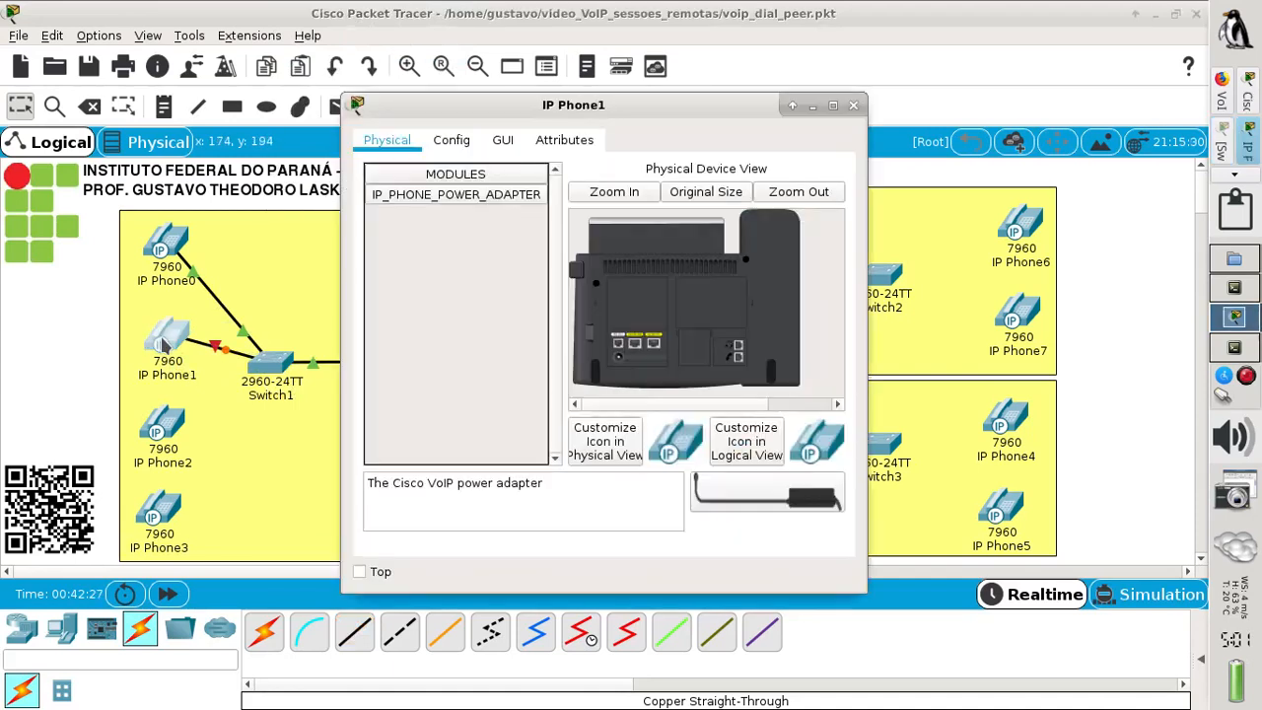
{"action": "left_click_drag", "start_coordinate": [774, 488], "coordinate": [618, 361]}
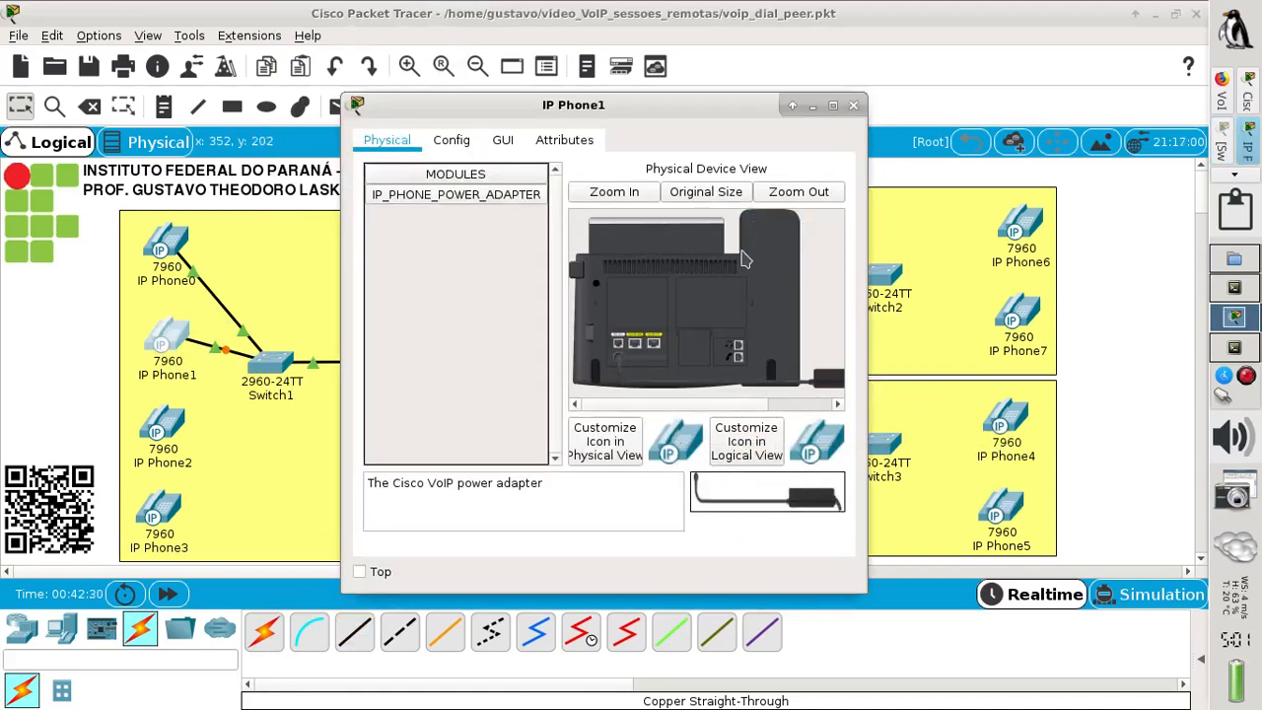
{"action": "left_click", "coordinate": [853, 104]}
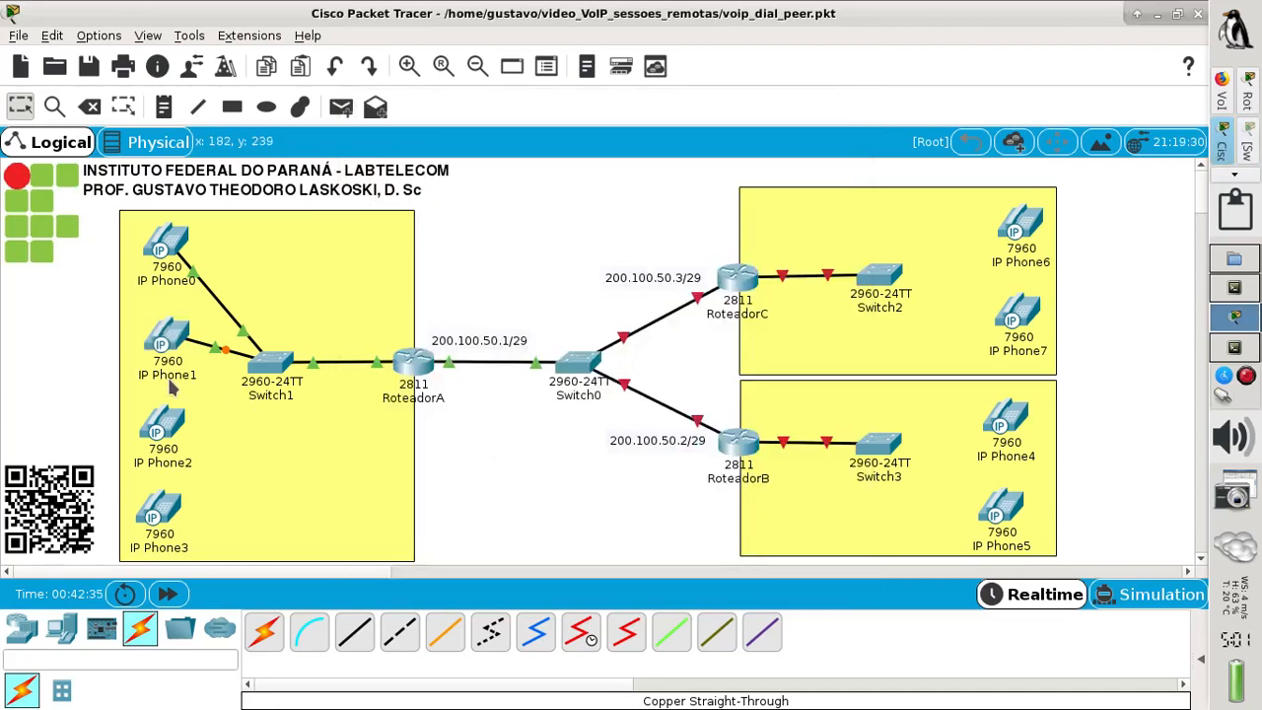
Rename IP Phone1 as 1001 and IP Phone0 as 1000.
{"action": "mouse_move", "coordinate": [175, 390]}
{"action": "left_click", "coordinate": [174, 376]}
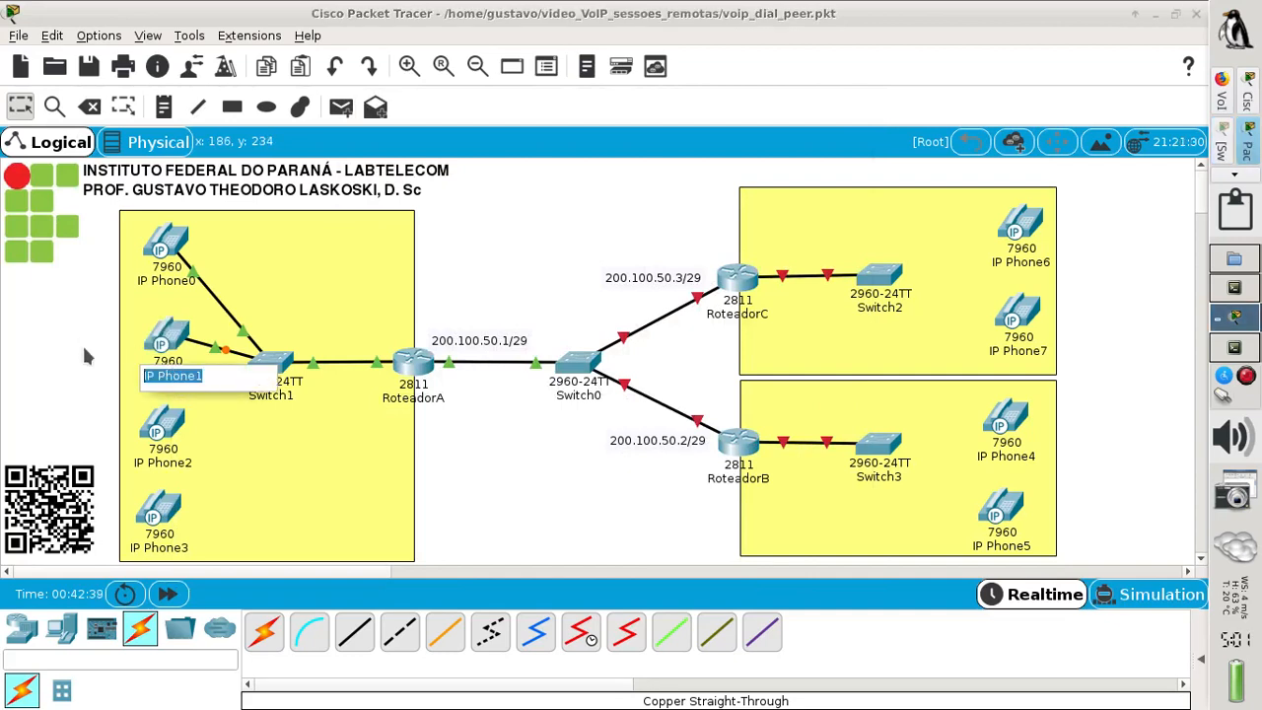
{"action": "type", "text": "1001"}
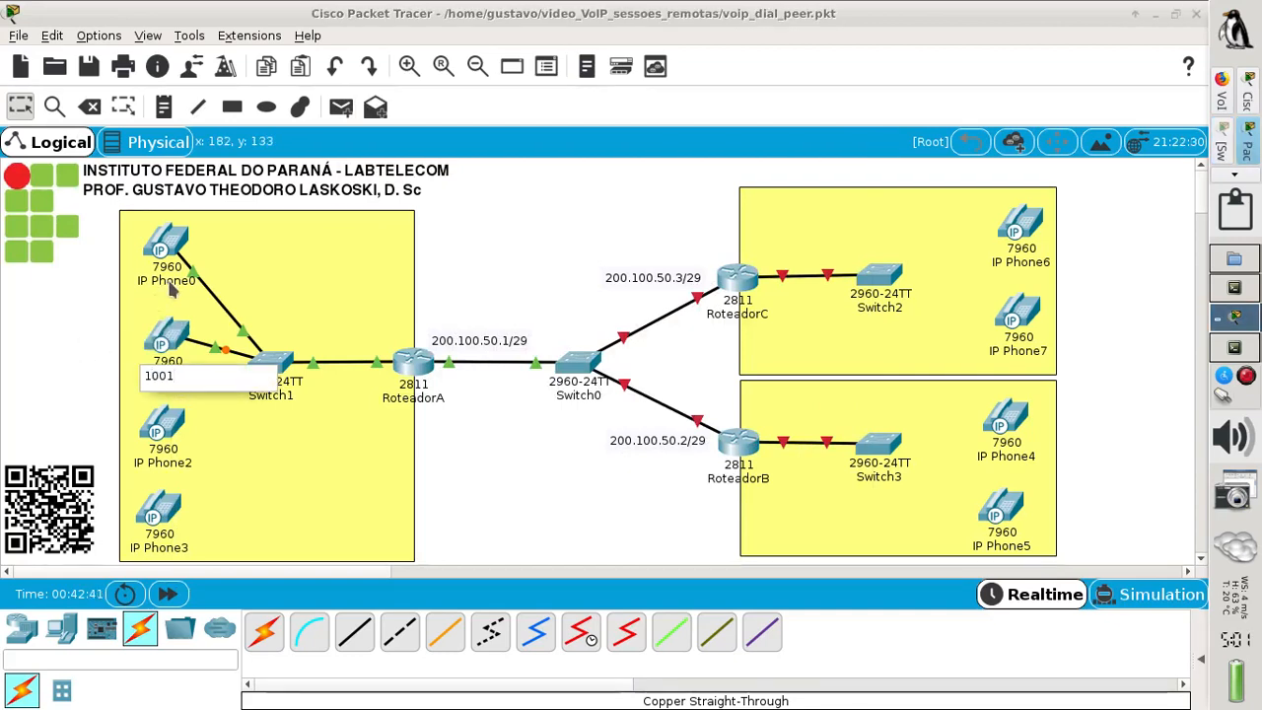
{"action": "left_click", "coordinate": [170, 283]}
{"action": "type", "text": "1000"}
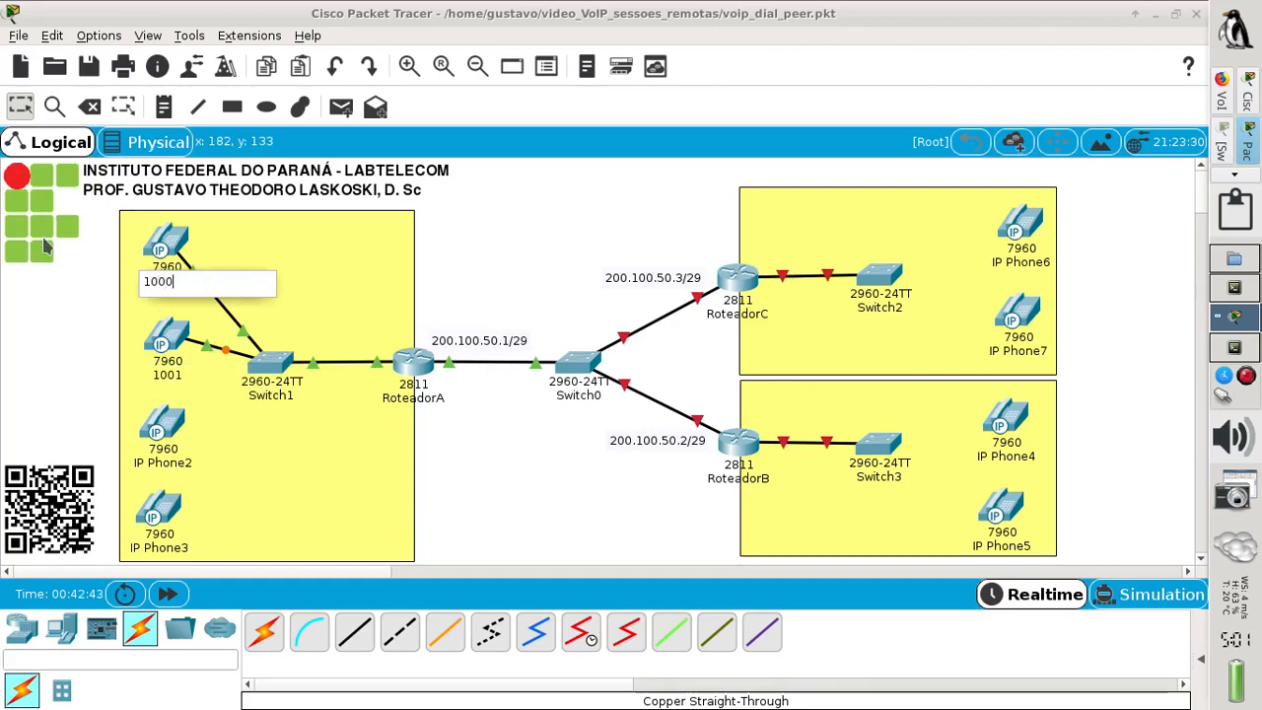
{"action": "left_click", "coordinate": [62, 372]}
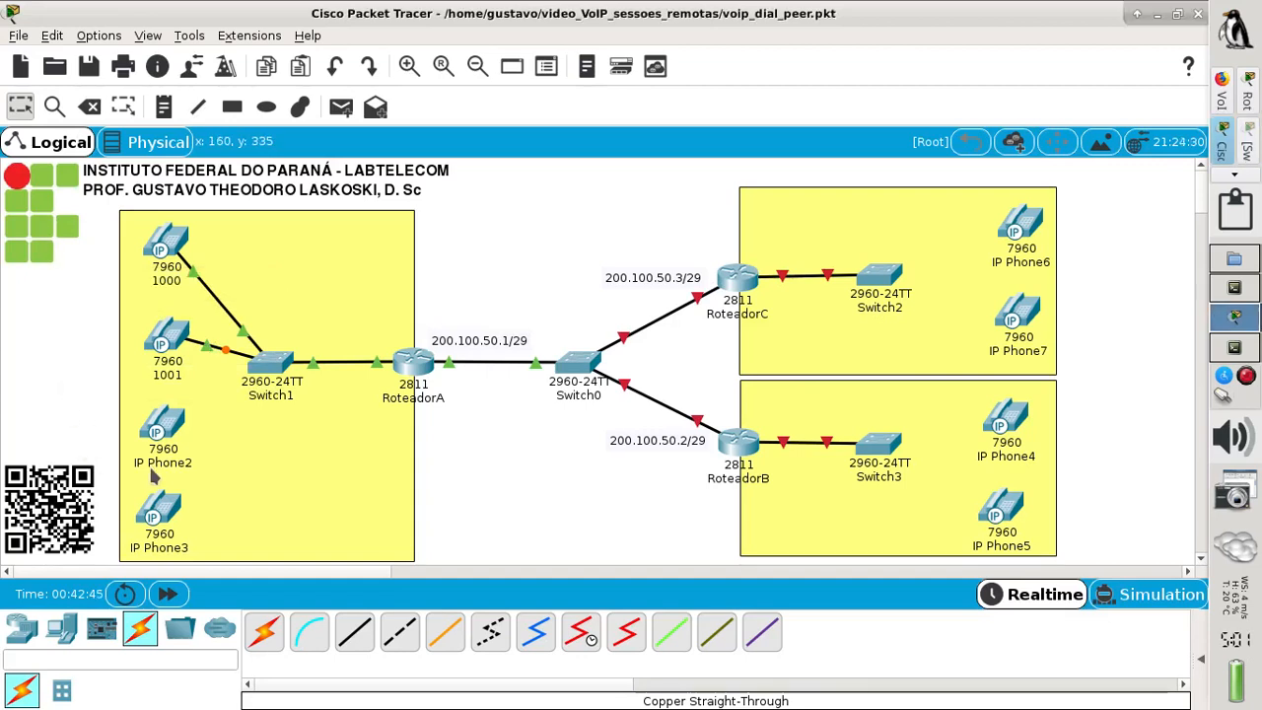
Rename IP Phone2 as 1002 and IP Phone3 as 1003.
{"action": "left_click", "coordinate": [182, 463]}
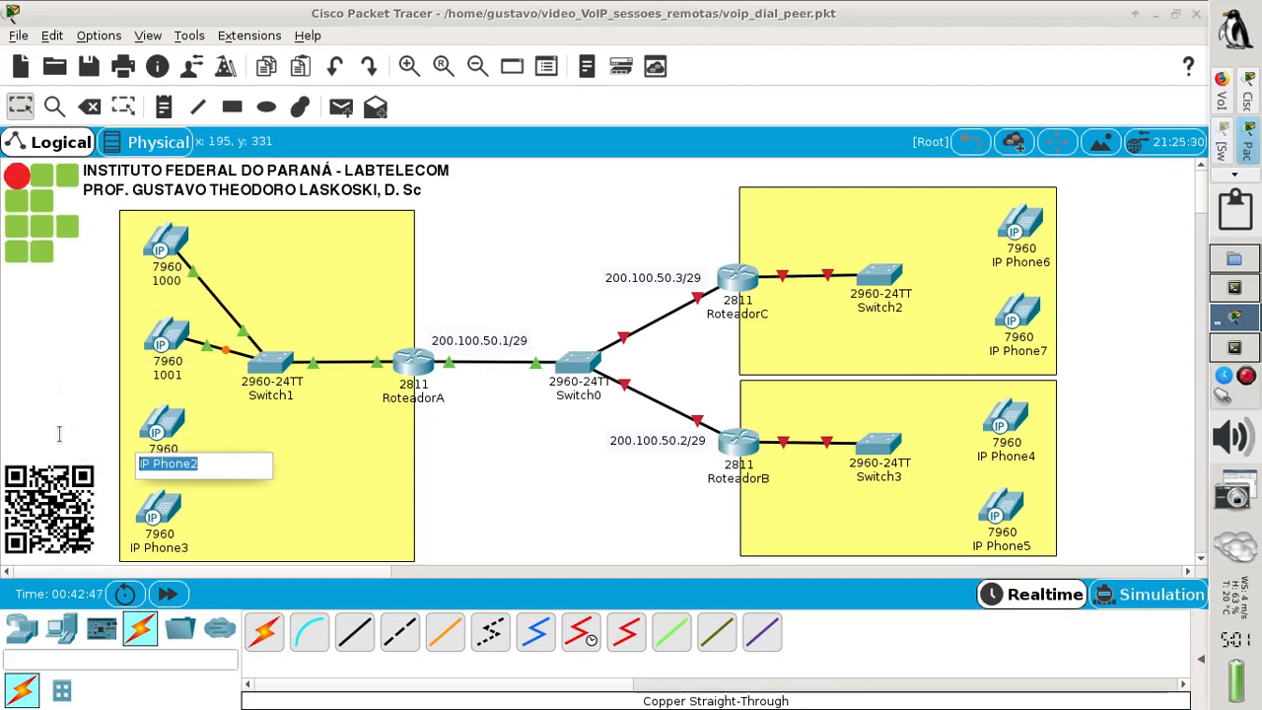
{"action": "type", "text": "100"}
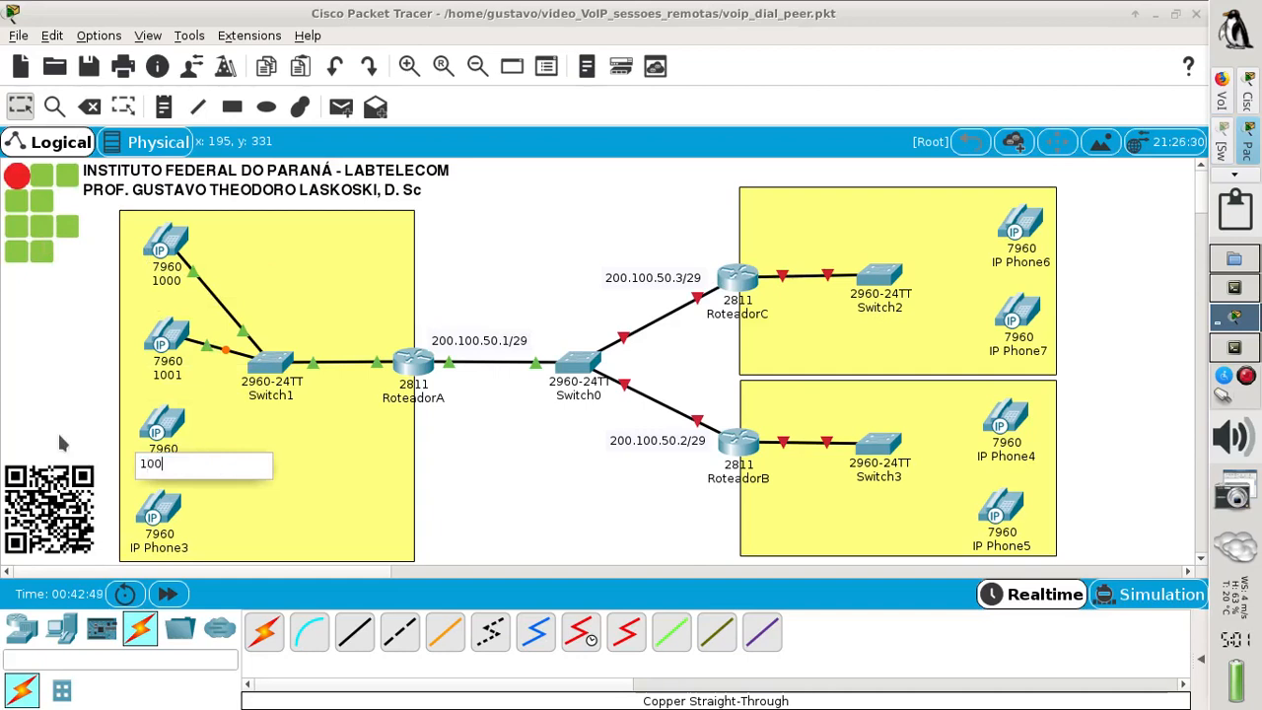
{"action": "type", "text": "2"}
{"action": "left_click", "coordinate": [595, 490]}
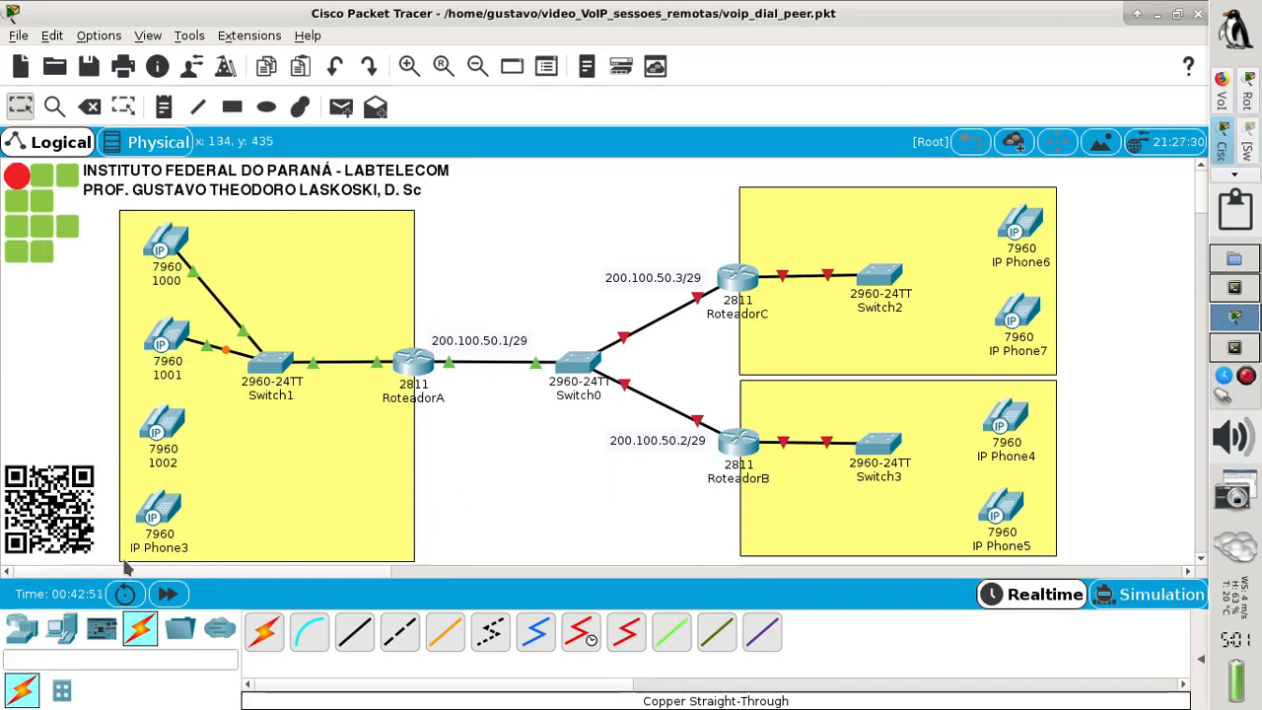
{"action": "left_click", "coordinate": [158, 548]}
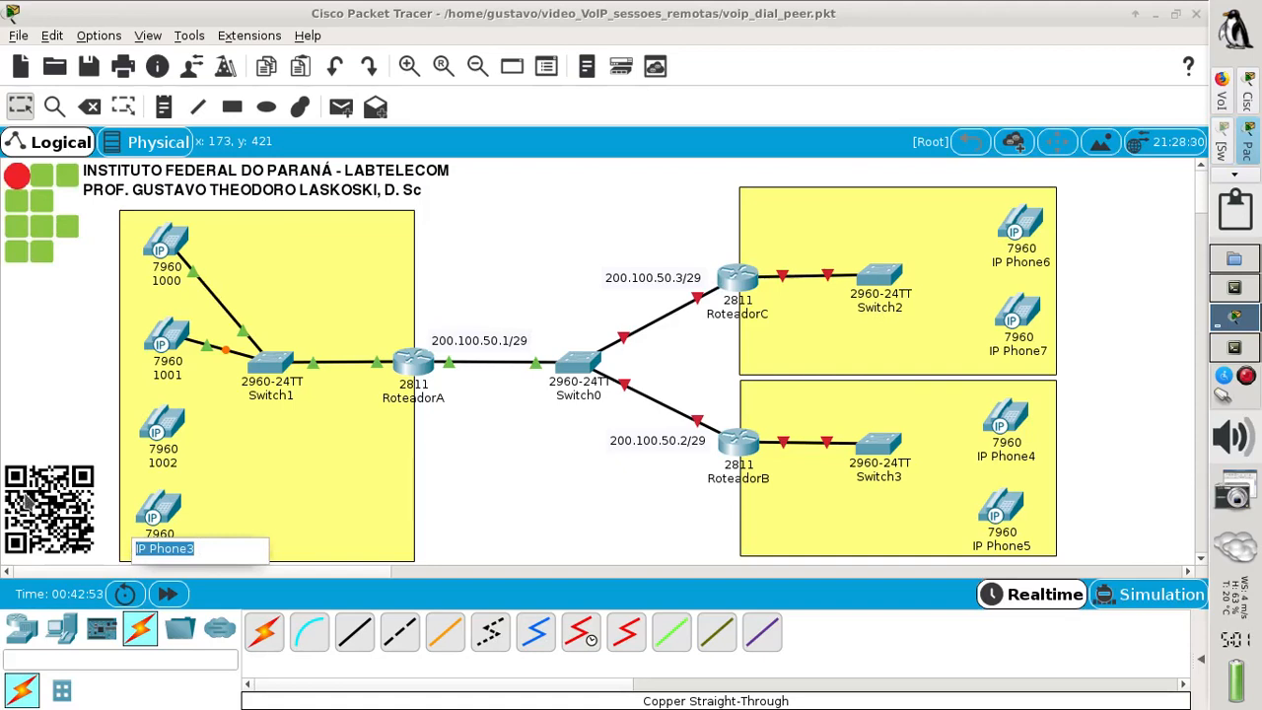
{"action": "type", "text": "1003"}
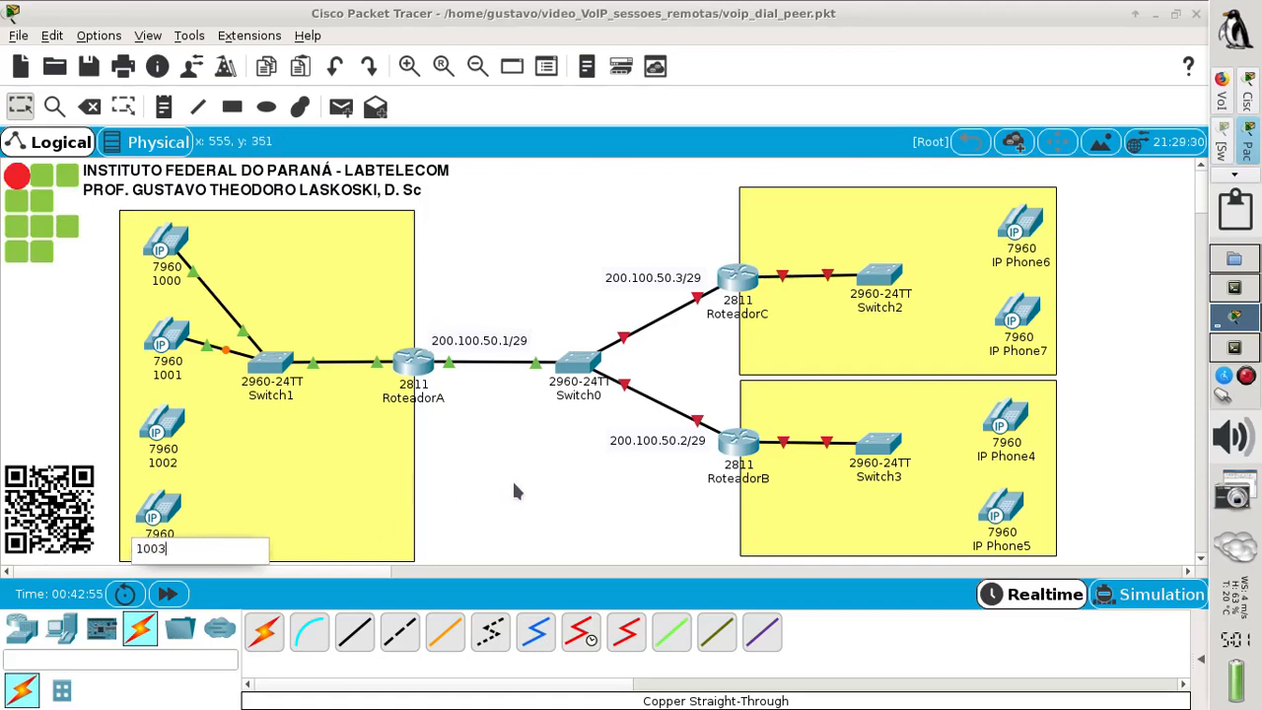
{"action": "key", "text": "Return"}
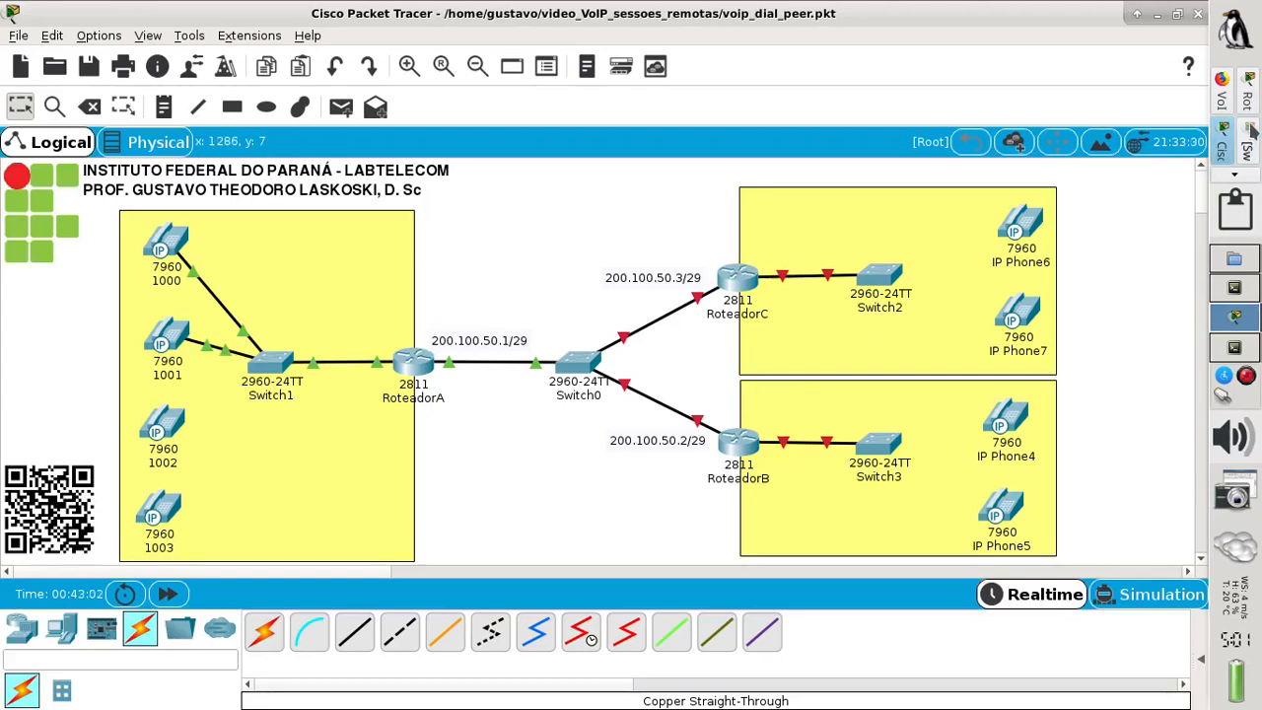
Switch to Firefox and read the tutorial's route configuration section with the RIPv2 commands for router A.
{"action": "left_click", "coordinate": [1223, 94]}
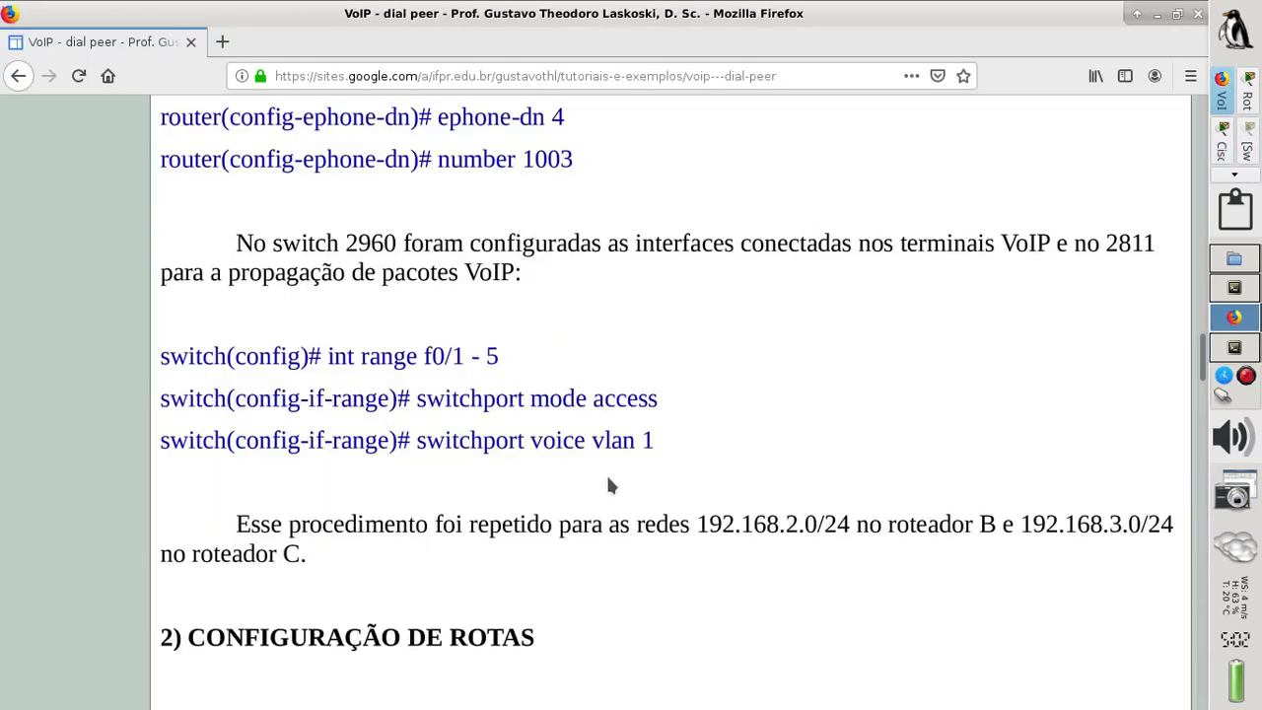
{"action": "scroll", "coordinate": [538, 547], "scroll_direction": "down", "scroll_amount": 5}
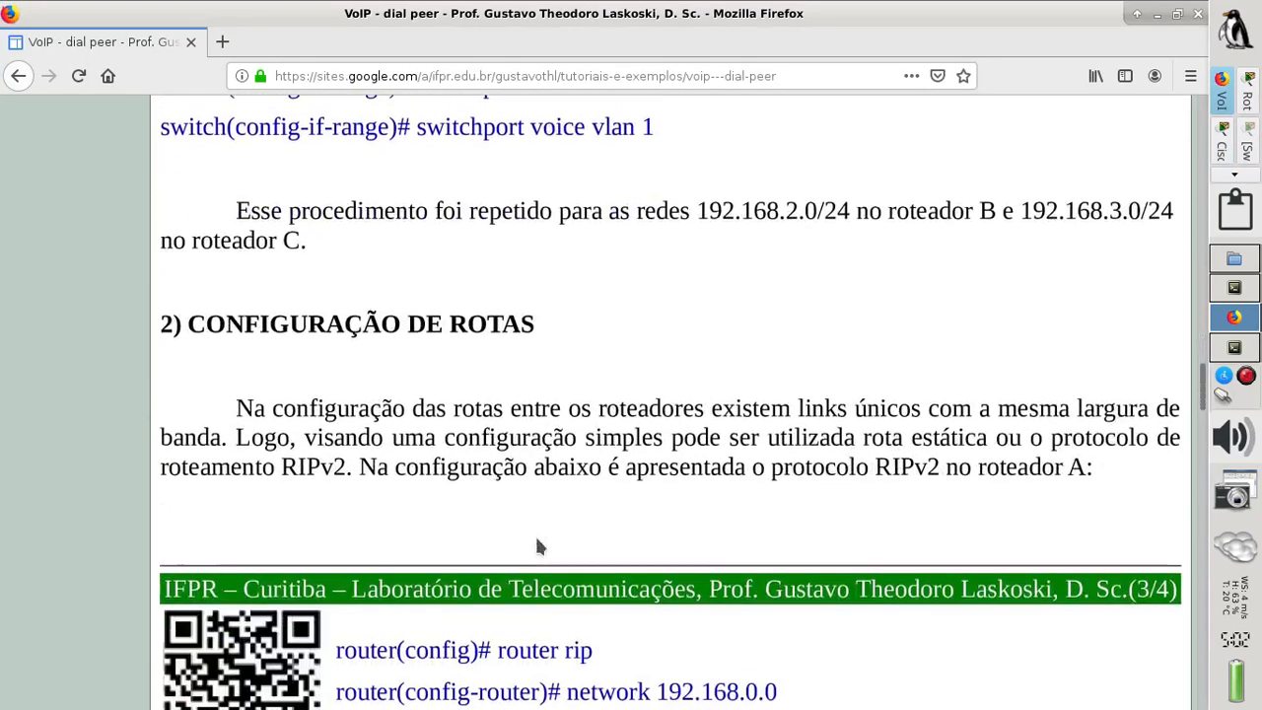
{"action": "scroll", "coordinate": [538, 547], "scroll_direction": "down", "scroll_amount": 3}
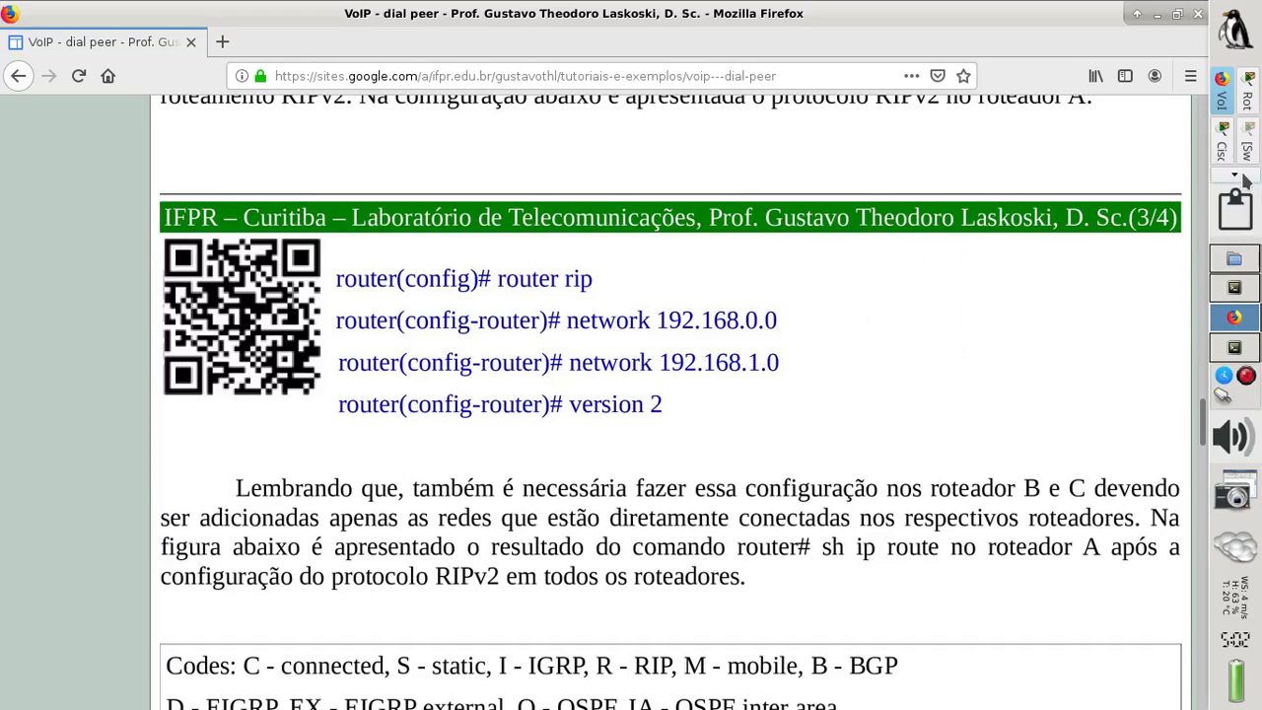
Switch to Packet Tracer and inspect the directly connected networks in RoteadorA's IP routing table using sh ip route in privileged mode.
{"action": "left_click", "coordinate": [1223, 147]}
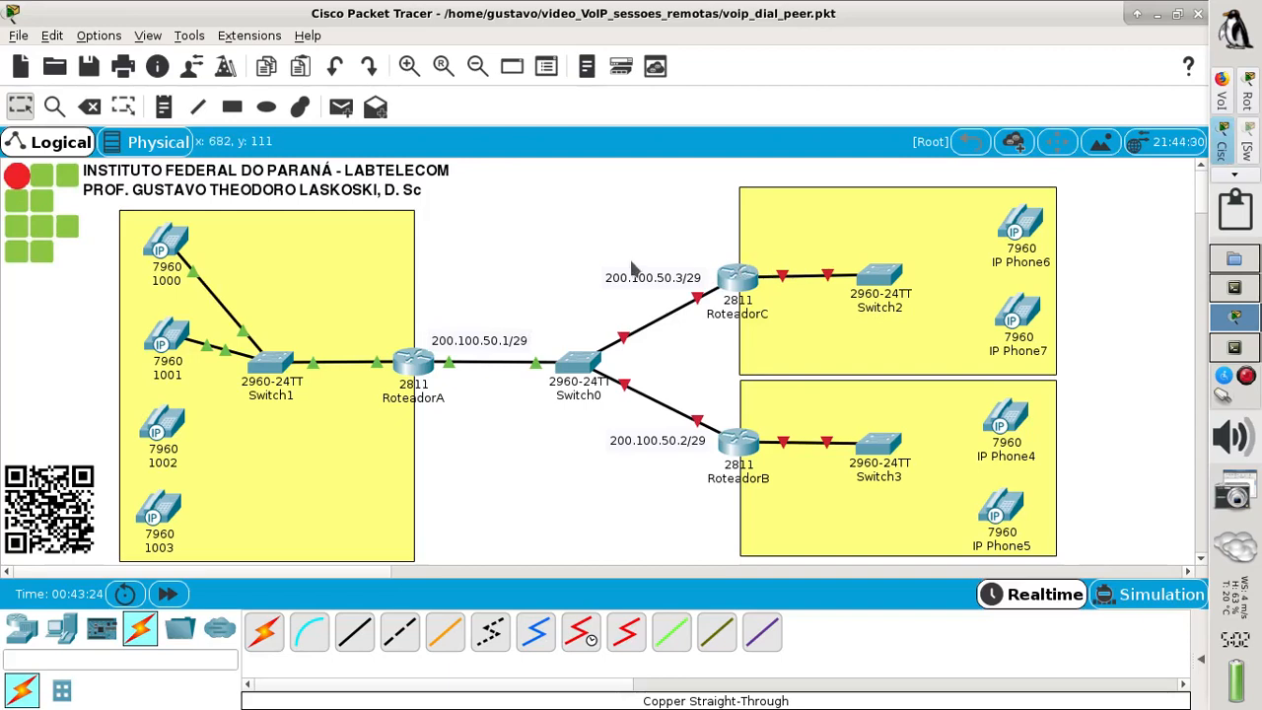
{"action": "left_click", "coordinate": [411, 364]}
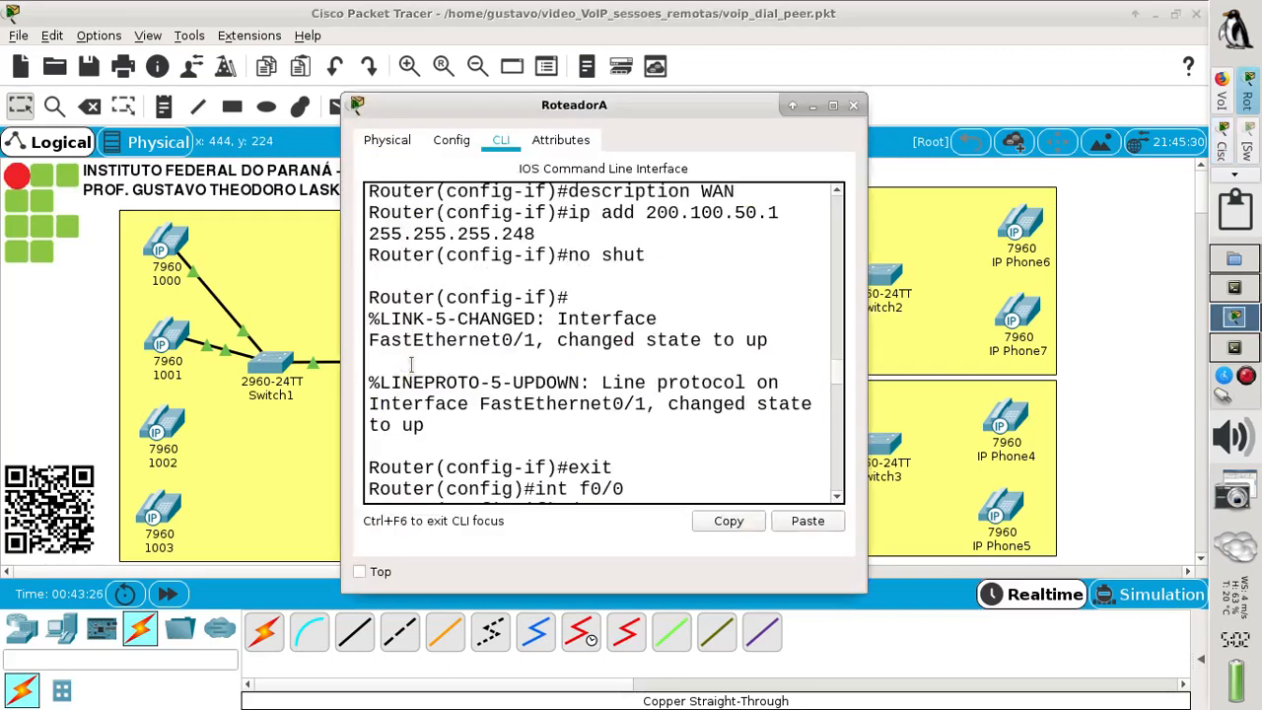
{"action": "left_click", "coordinate": [834, 104]}
{"action": "key", "text": "Return"}
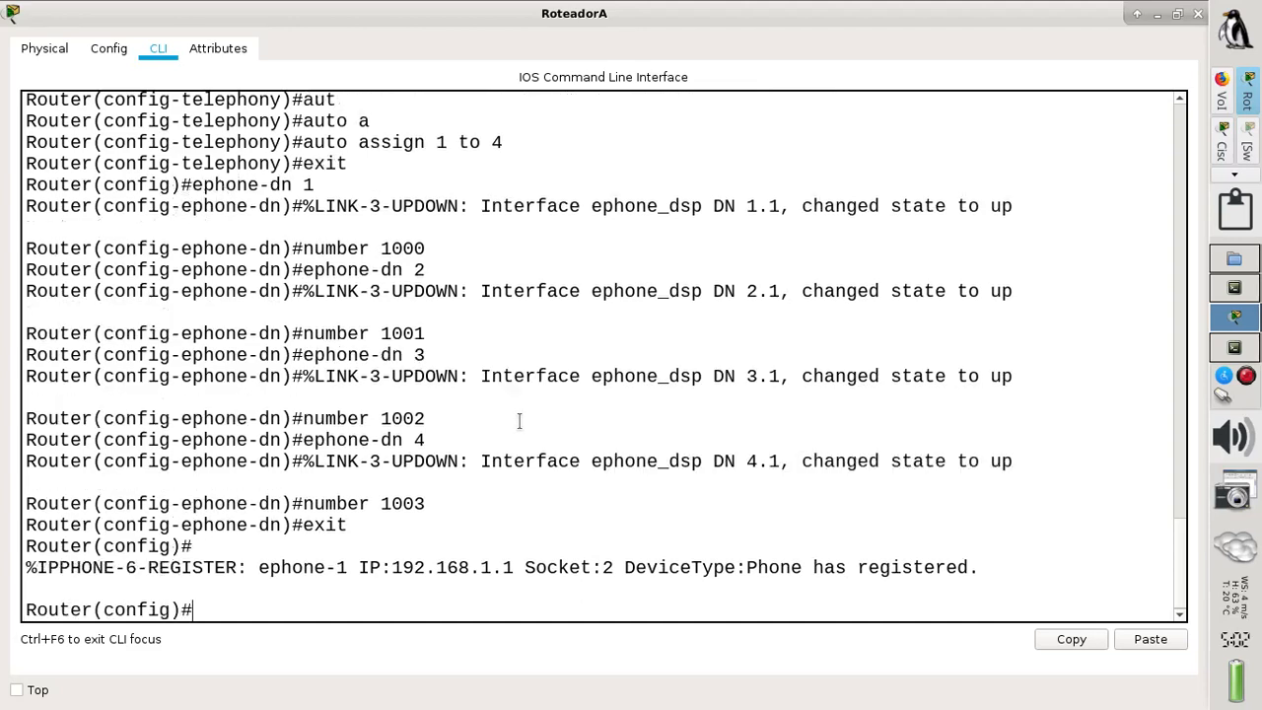
{"action": "type", "text": "e"}
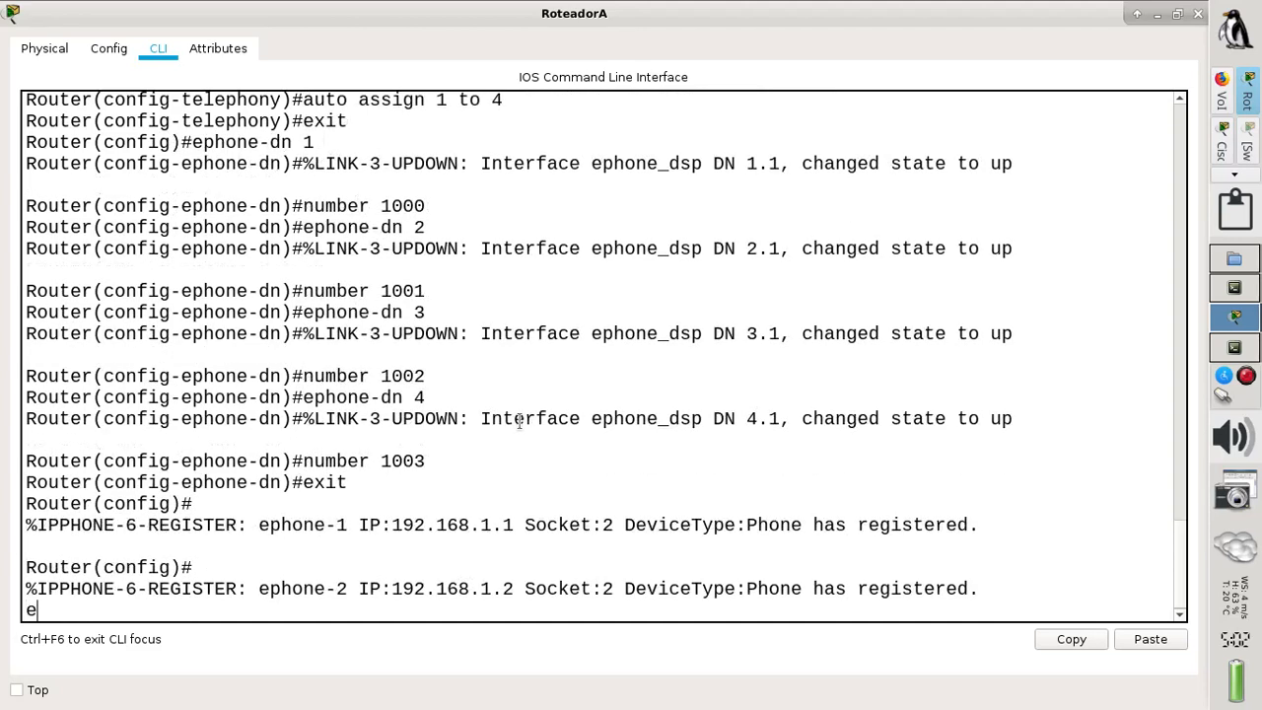
{"action": "key", "text": "BackSpace"}
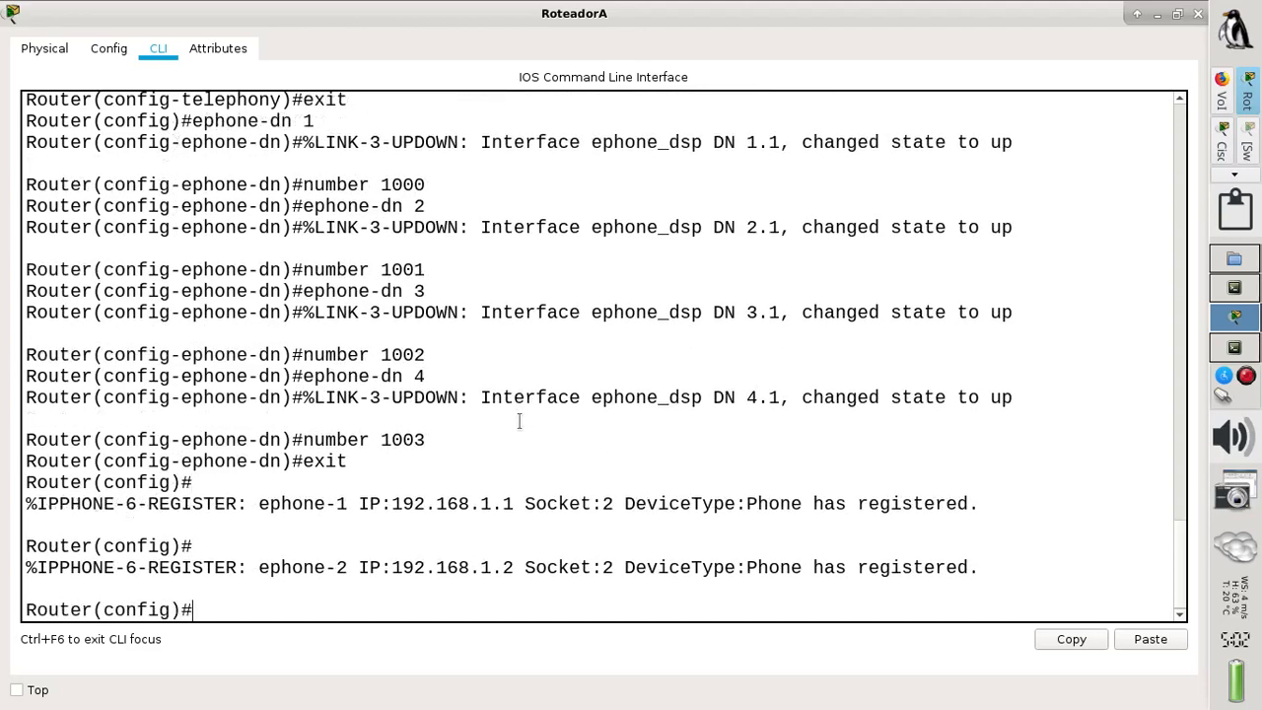
{"action": "type", "text": "exit"}
{"action": "key", "text": "Return"}
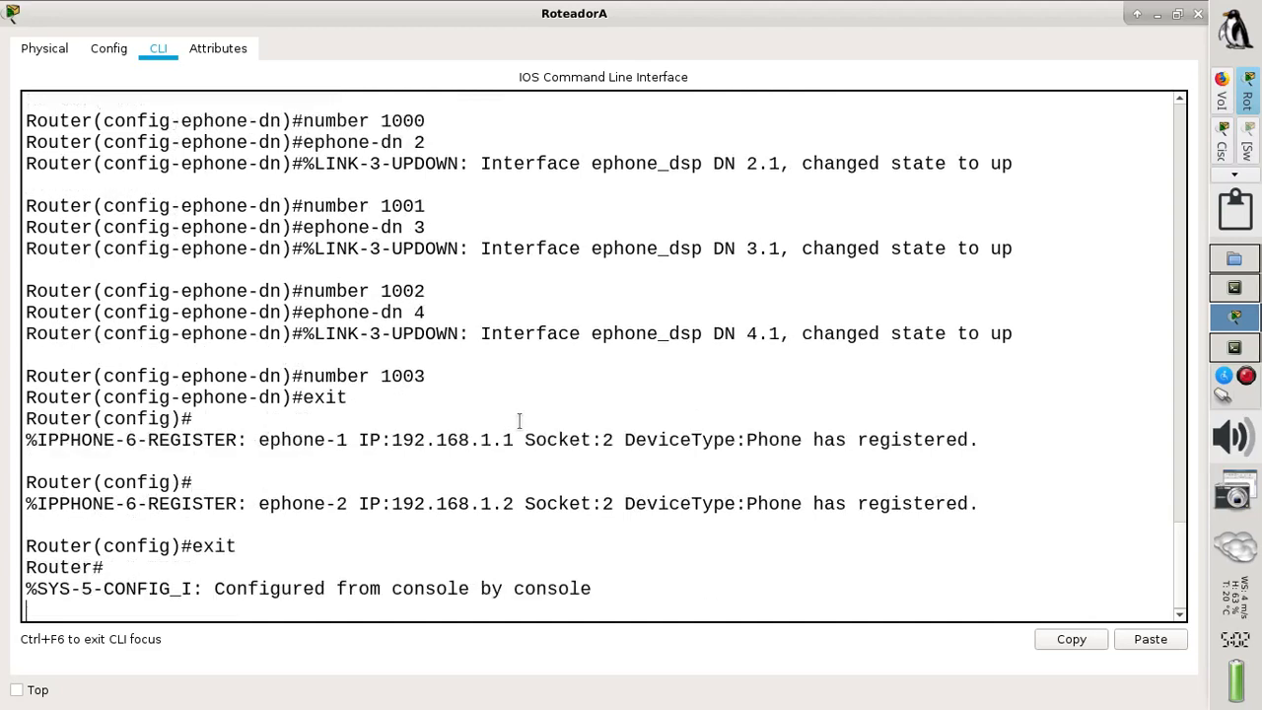
{"action": "type", "text": "sh ip route"}
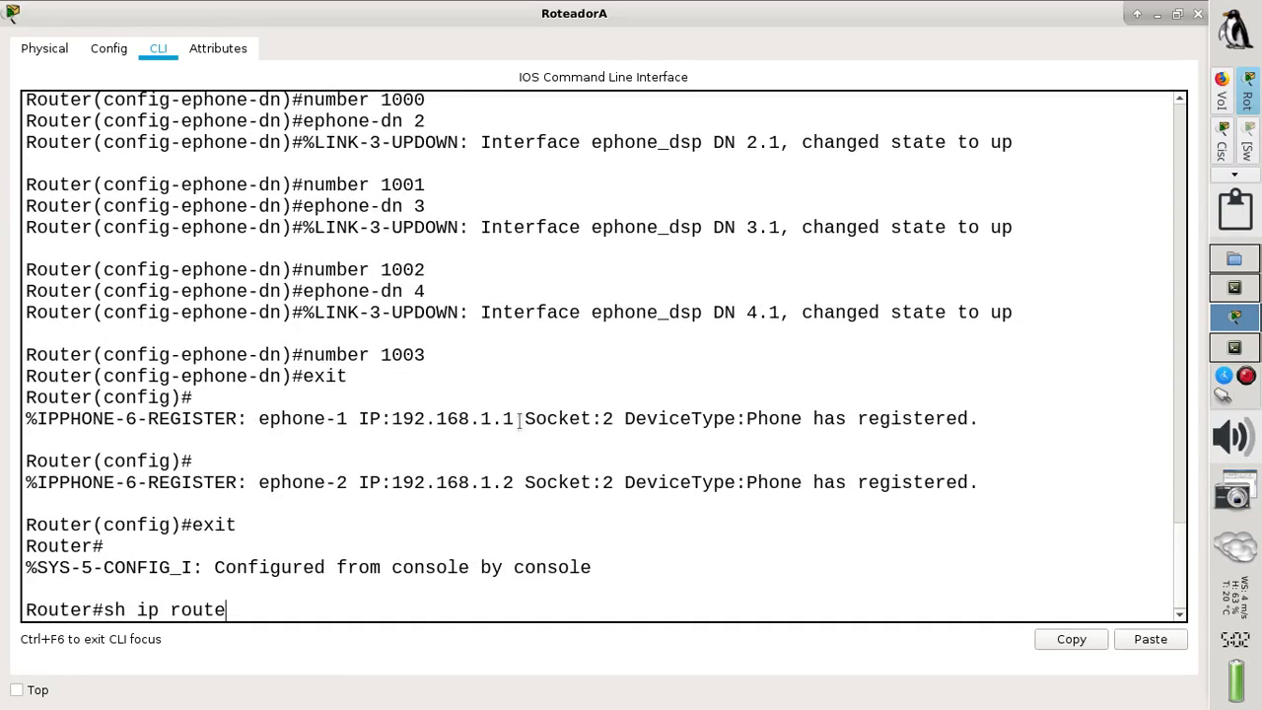
{"action": "key", "text": "Return"}
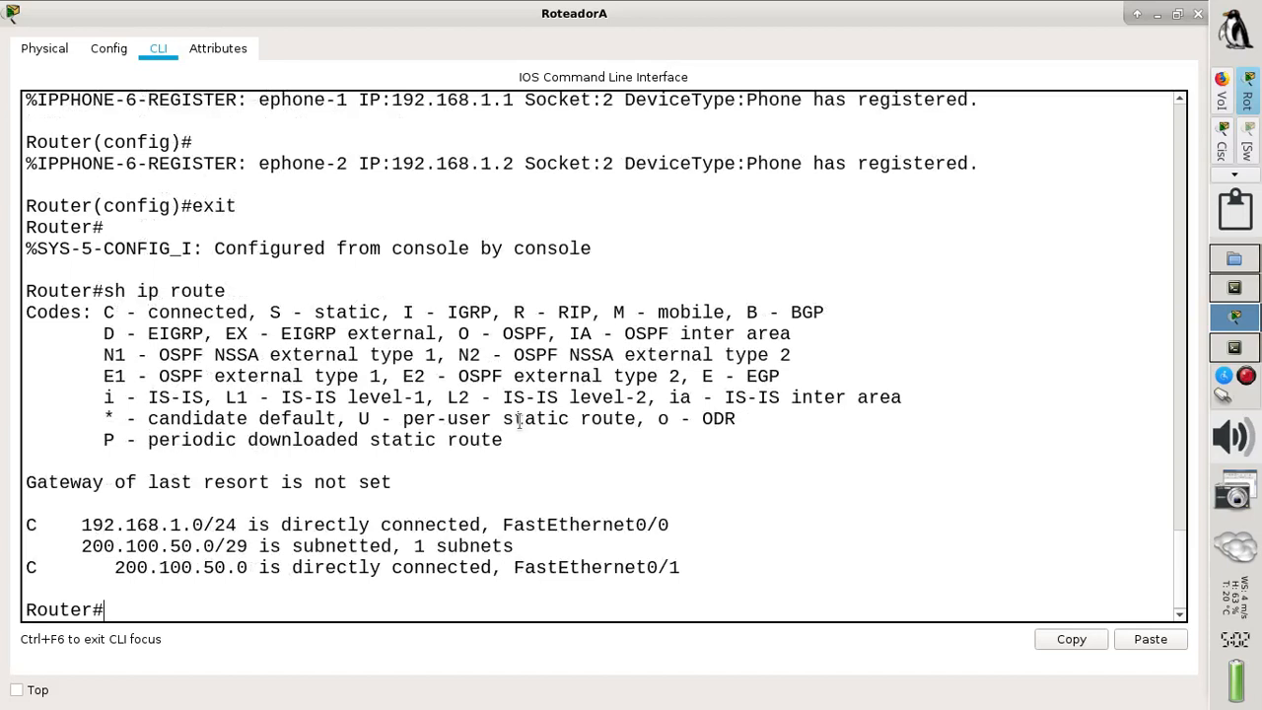
{"action": "double_click", "coordinate": [33, 524]}
{"action": "double_click", "coordinate": [197, 522]}
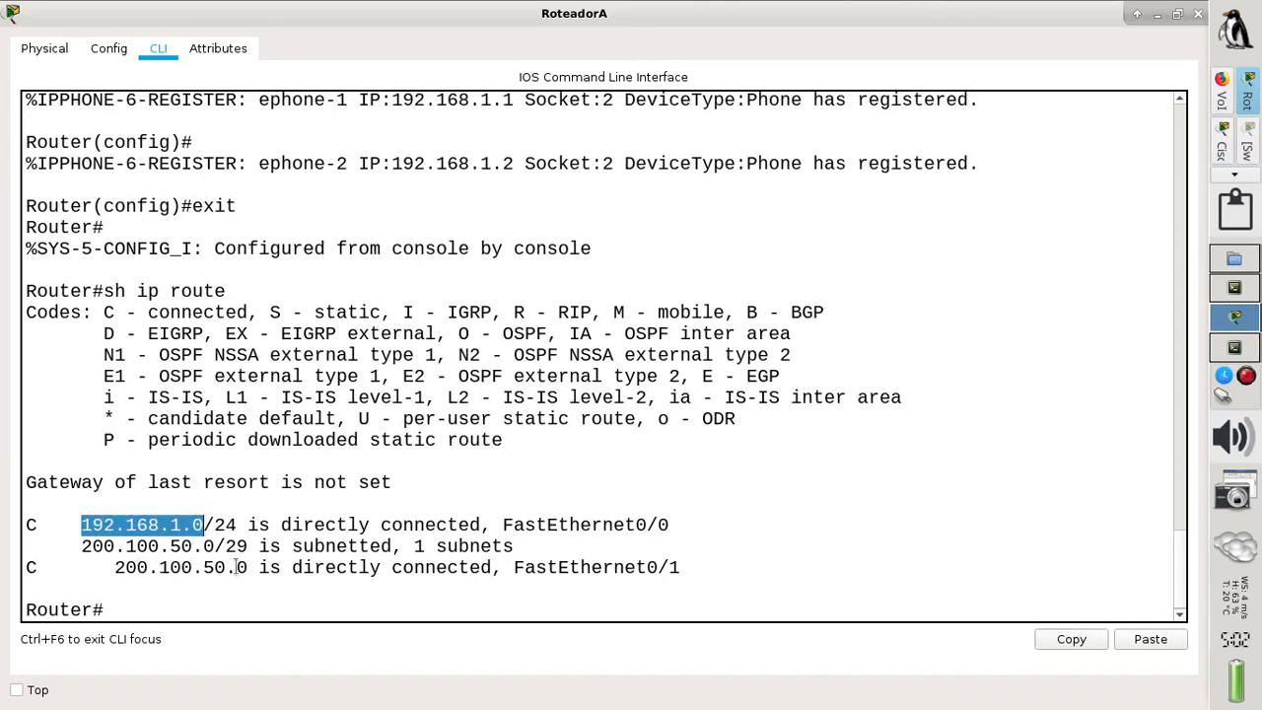
Enter global configuration mode on RoteadorA and open the RIP routing configuration with router rip.
{"action": "left_click", "coordinate": [181, 609]}
{"action": "type", "text": "conf"}
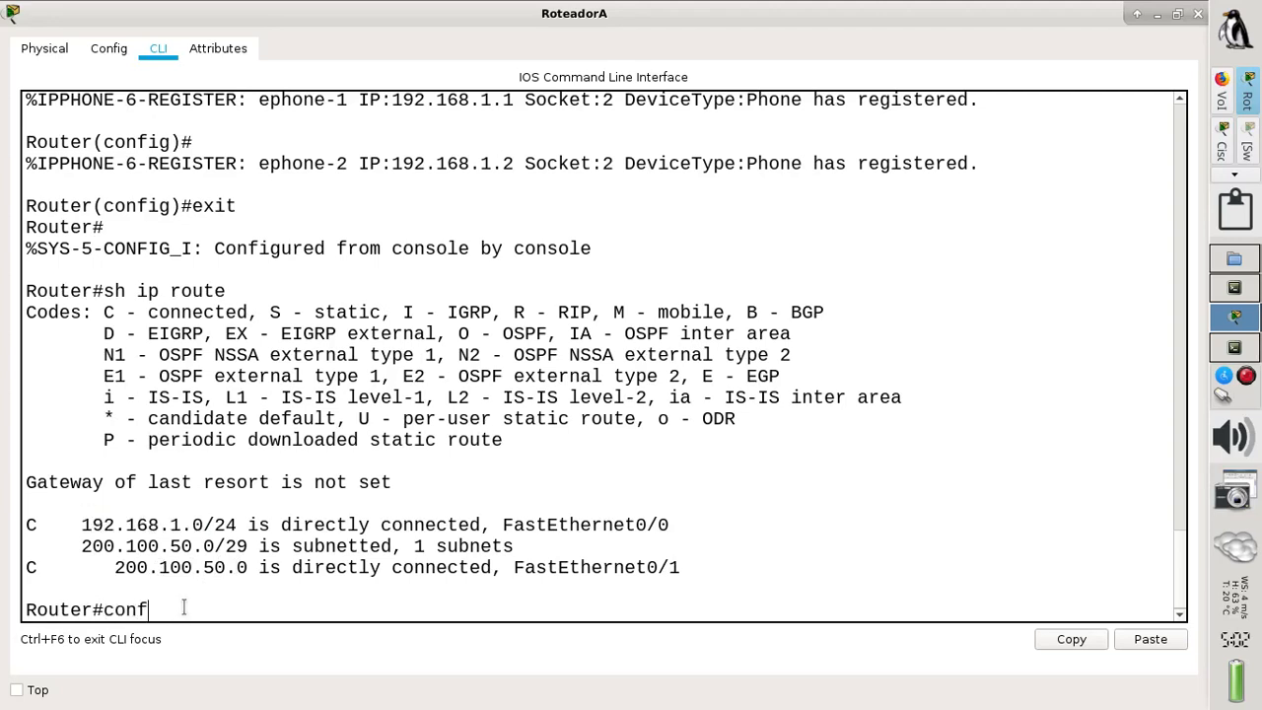
{"action": "type", "text": " t"}
{"action": "key", "text": "Return"}
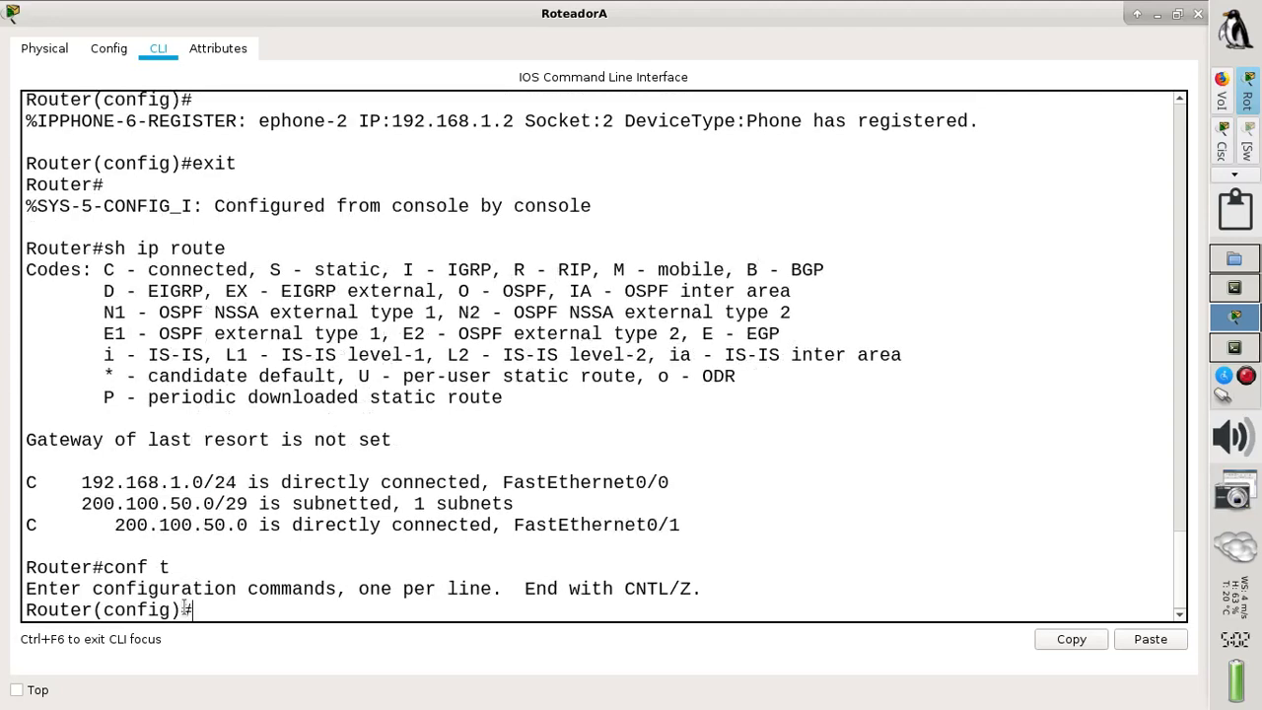
{"action": "type", "text": "ro"}
{"action": "key", "text": "Return"}
{"action": "type", "text": "router rip"}
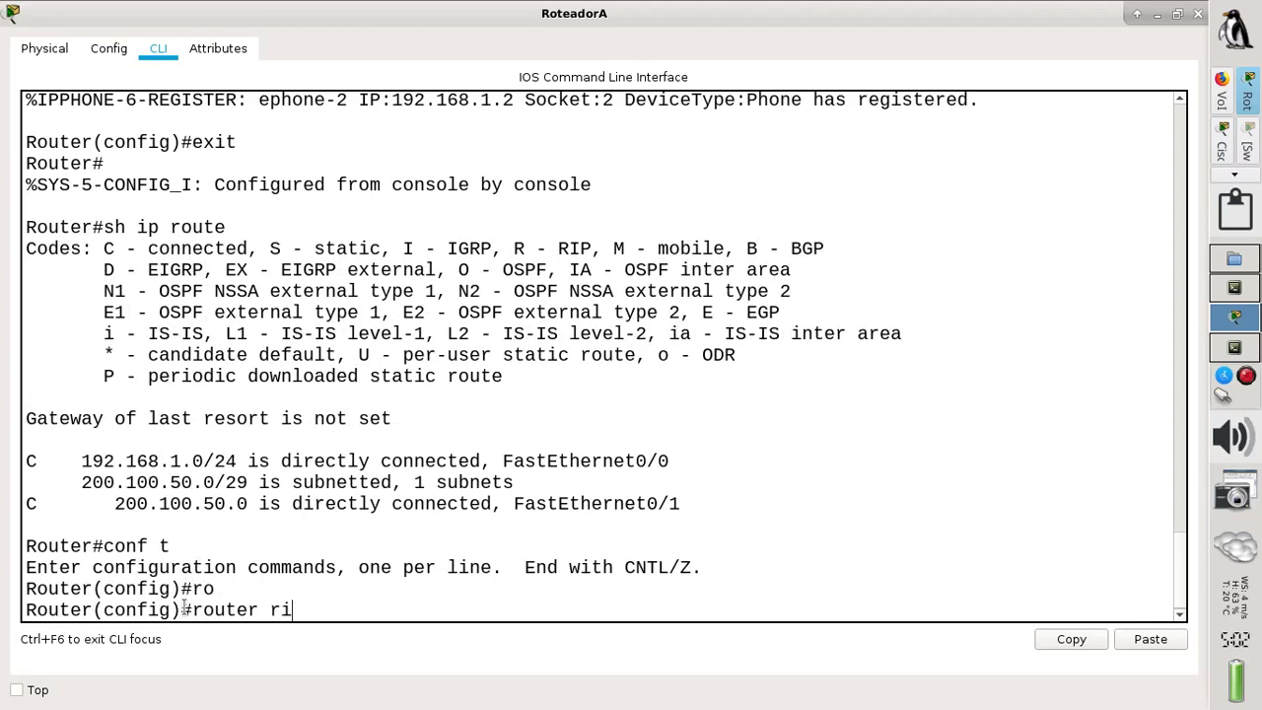
{"action": "key", "text": "Tab"}
{"action": "key", "text": "Return"}
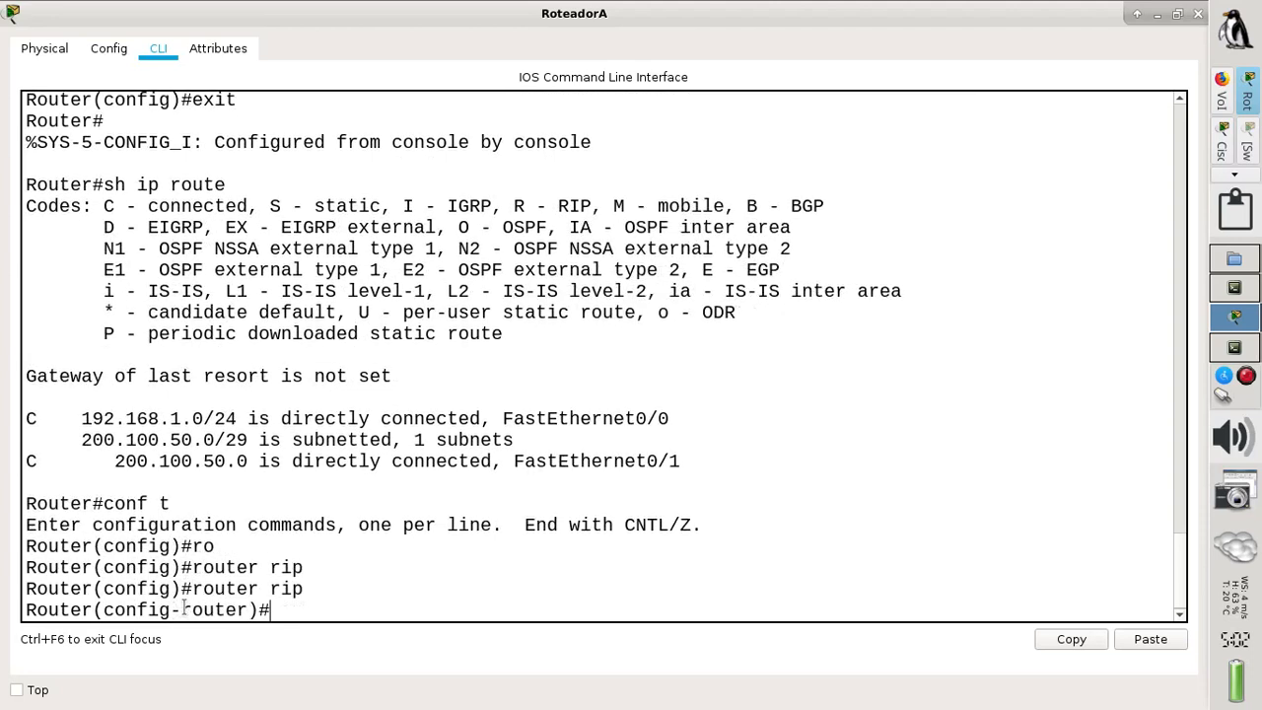
Set RoteadorA's RIP protocol to version 2.
{"action": "type", "text": "vers"}
{"action": "key", "text": "Tab"}
{"action": "type", "text": "2"}
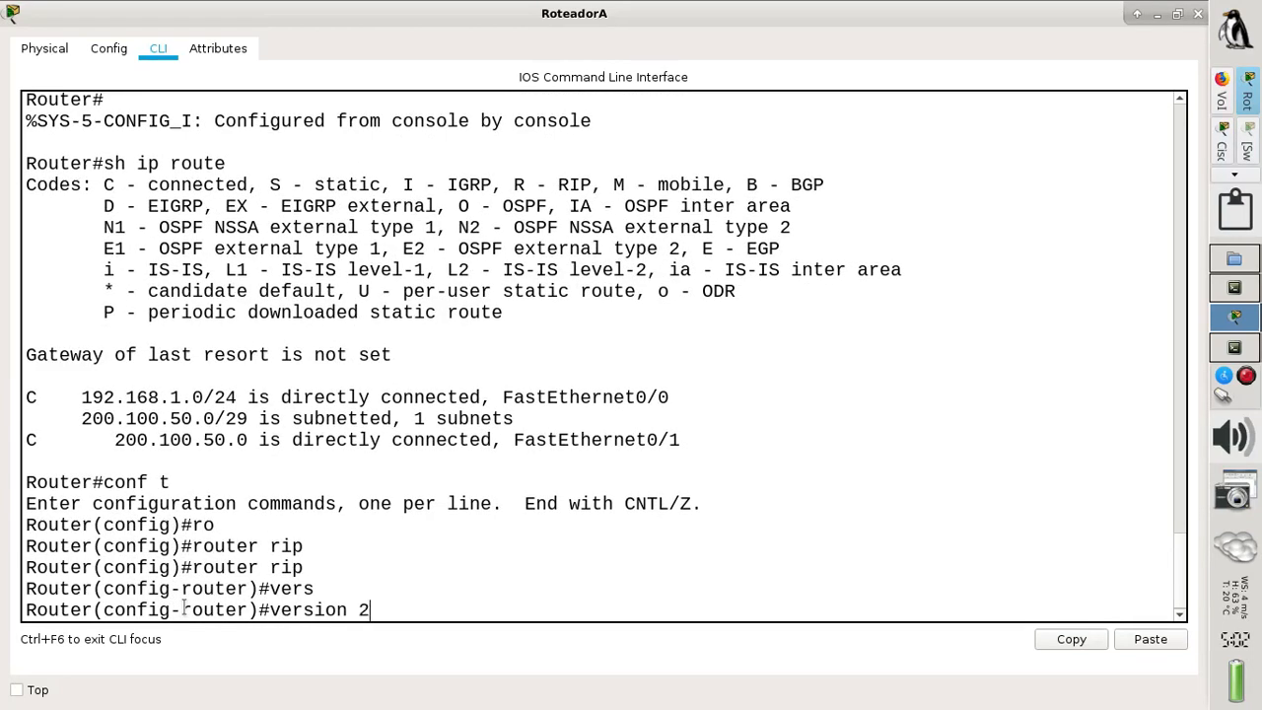
{"action": "key", "text": "Return"}
Add the LAN network 192.168.1.0 to RoteadorA's RIP configuration.
{"action": "type", "text": "netw"}
{"action": "key", "text": "Tab"}
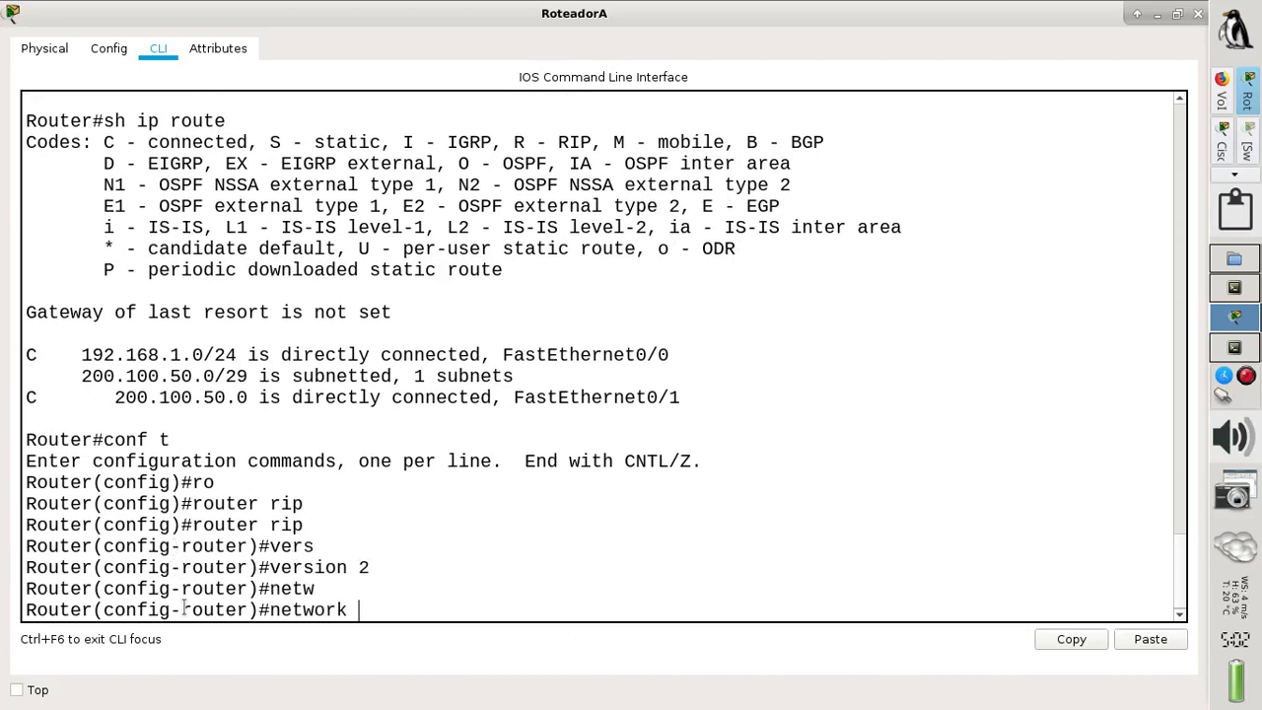
{"action": "type", "text": "19"}
{"action": "left_click", "coordinate": [414, 592]}
{"action": "type", "text": "2.168.10"}
{"action": "key", "text": "BackSpace"}
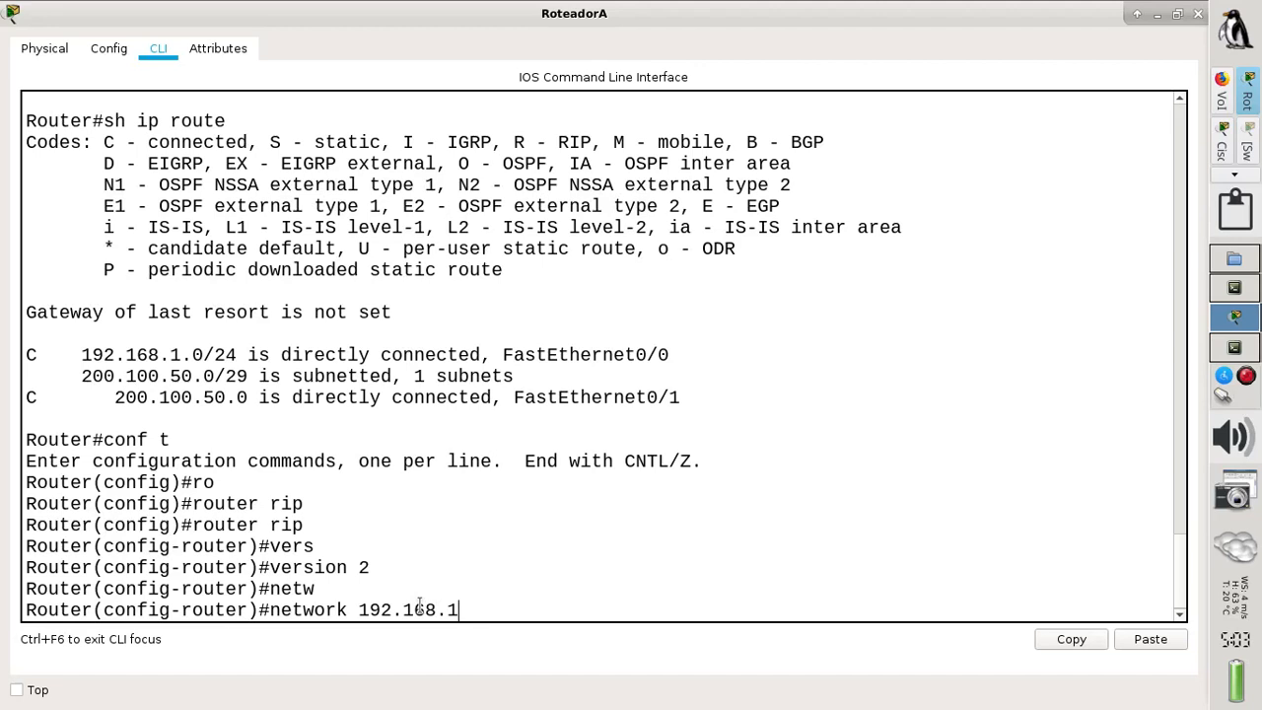
{"action": "type", "text": ".0"}
{"action": "key", "text": "Return"}
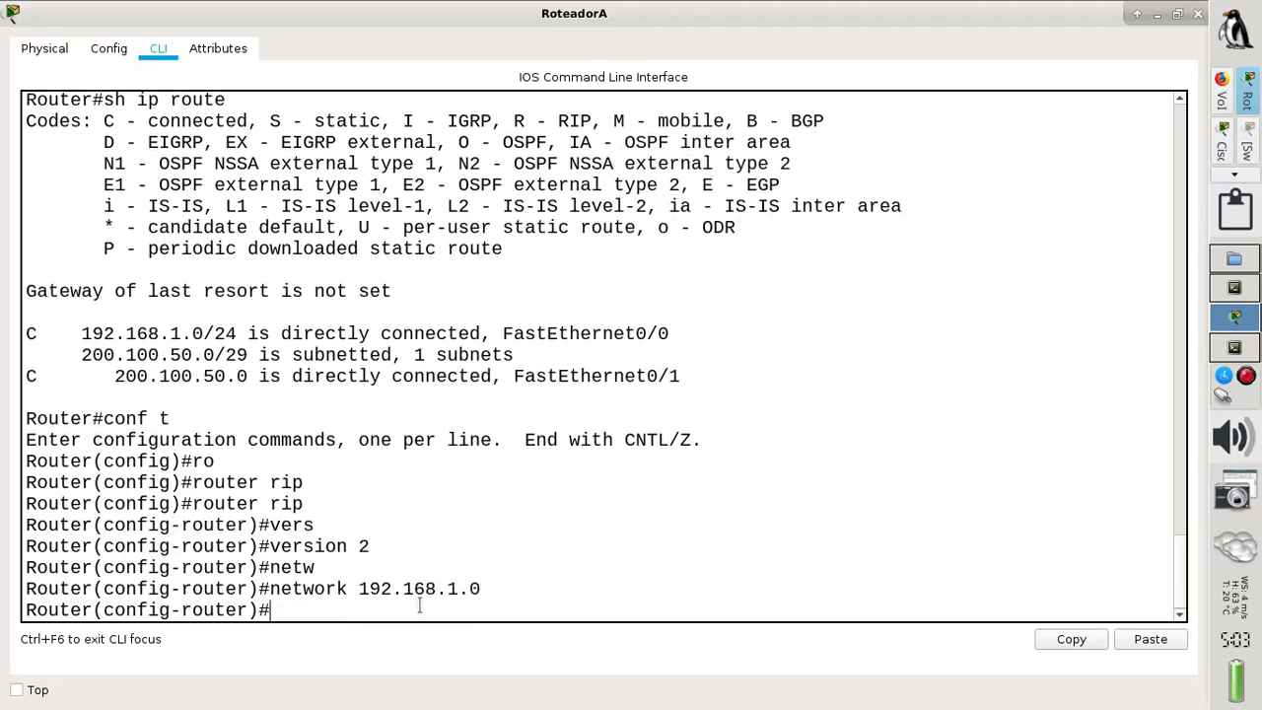
Add the WAN network 200.100.50.0 to RoteadorA's RIP configuration and return to global configuration mode.
{"action": "type", "text": "net"}
{"action": "key", "text": "Tab"}
{"action": "type", "text": "200.1"}
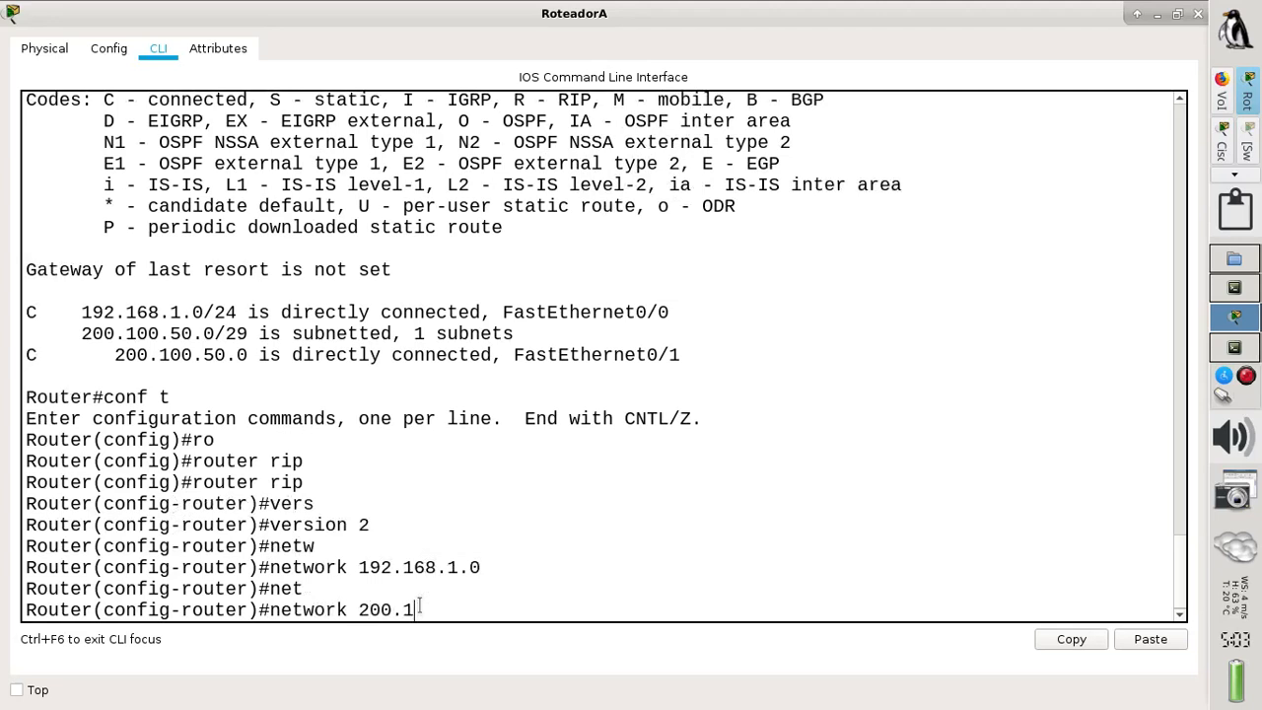
{"action": "type", "text": "00.50.1"}
{"action": "key", "text": "BackSpace"}
{"action": "type", "text": "0"}
{"action": "key", "text": "Return"}
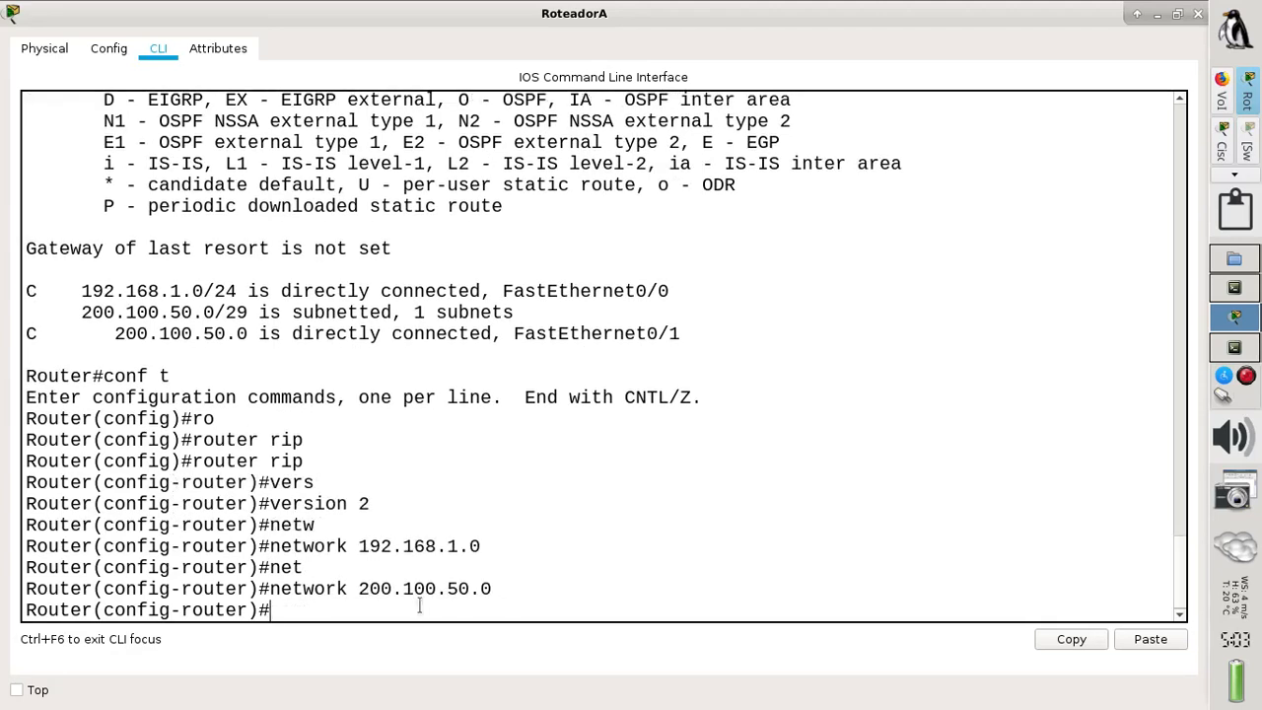
{"action": "type", "text": "exit"}
{"action": "key", "text": "Return"}
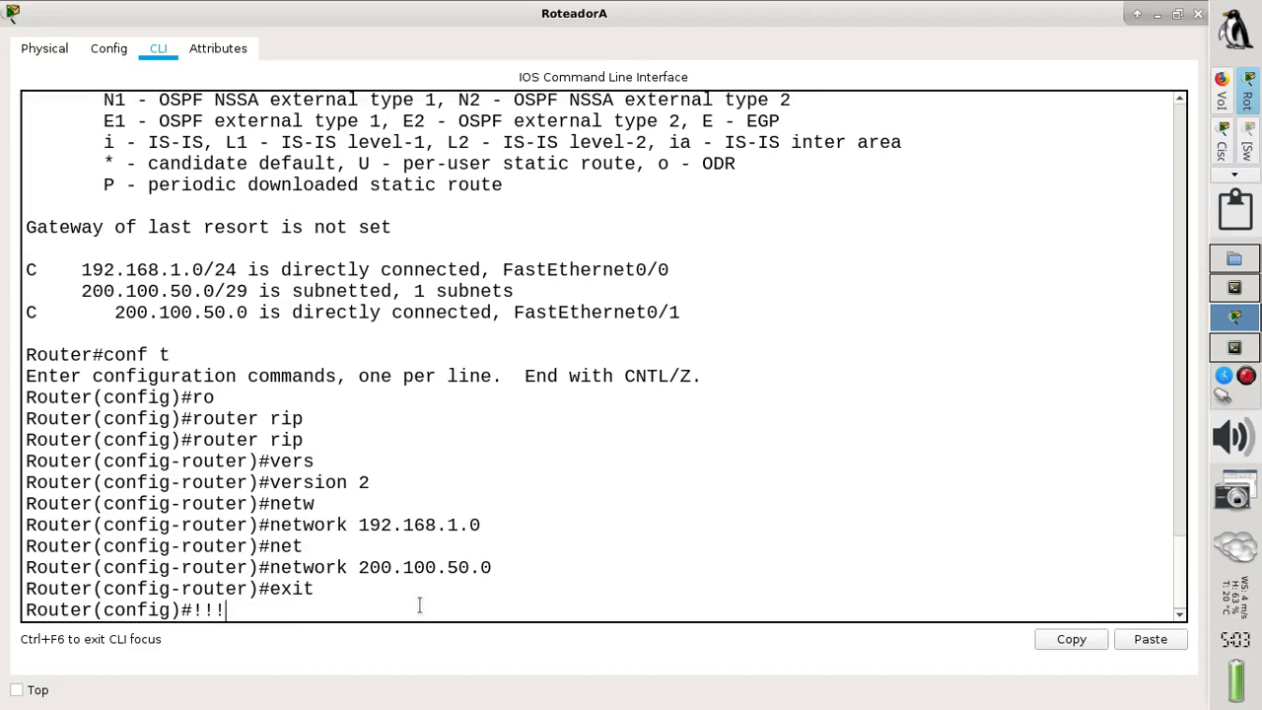
{"action": "key", "text": "BackSpace"}
{"action": "key", "text": "BackSpace"}
{"action": "key", "text": "BackSpace"}
Switch to Firefox and read the tutorial's sample routing table and the dial-peer commands for remote VoIP sessions.
{"action": "left_click", "coordinate": [1221, 96]}
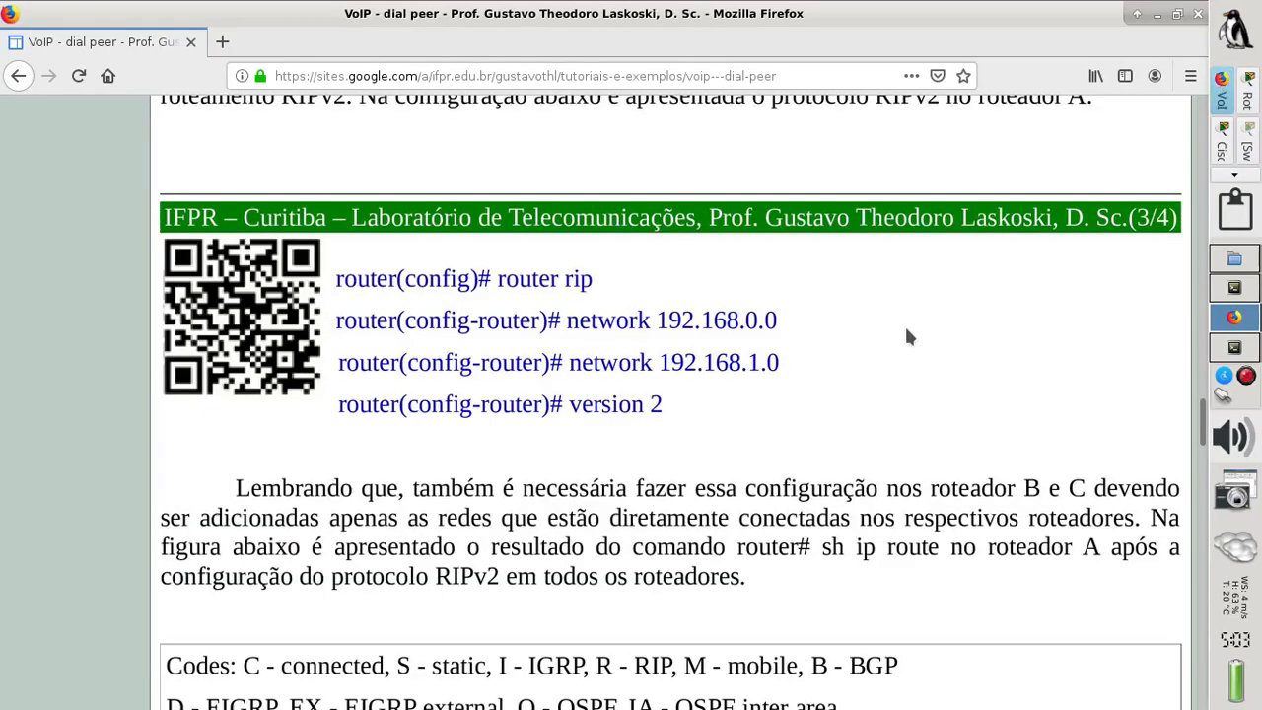
{"action": "scroll", "coordinate": [320, 515], "scroll_direction": "down", "scroll_amount": 10}
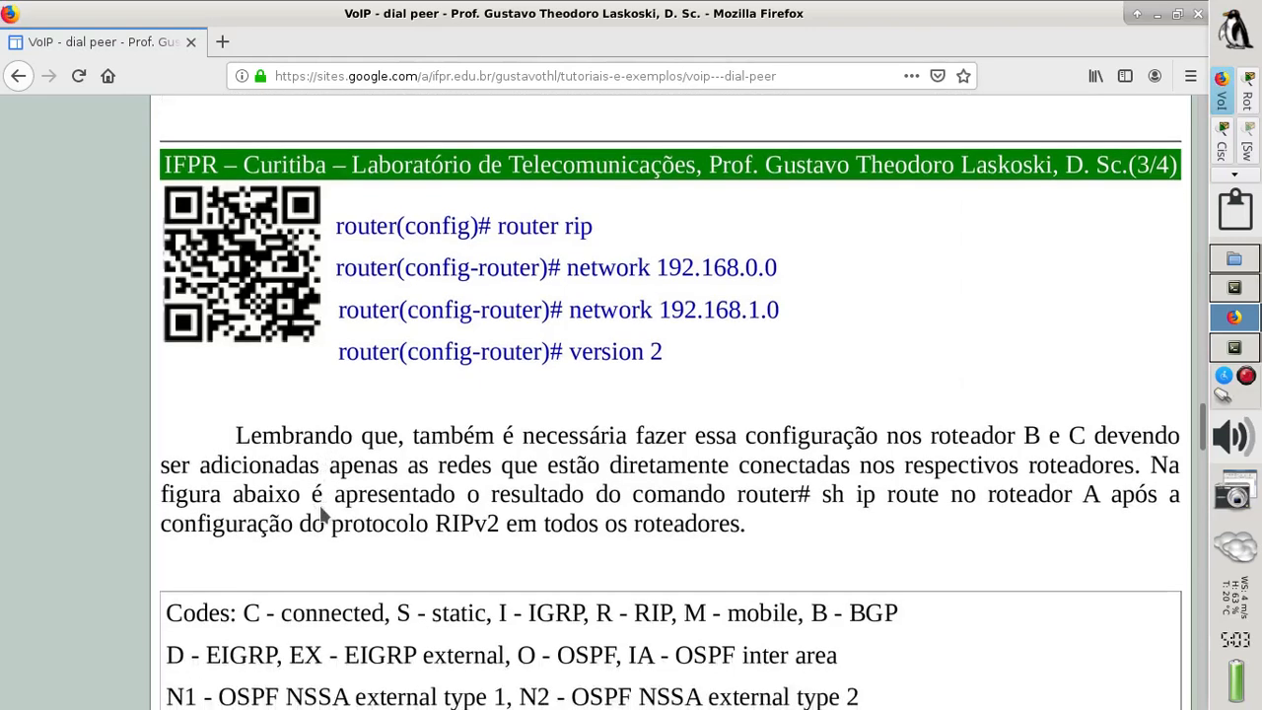
{"action": "scroll", "coordinate": [321, 515], "scroll_direction": "down", "scroll_amount": 11}
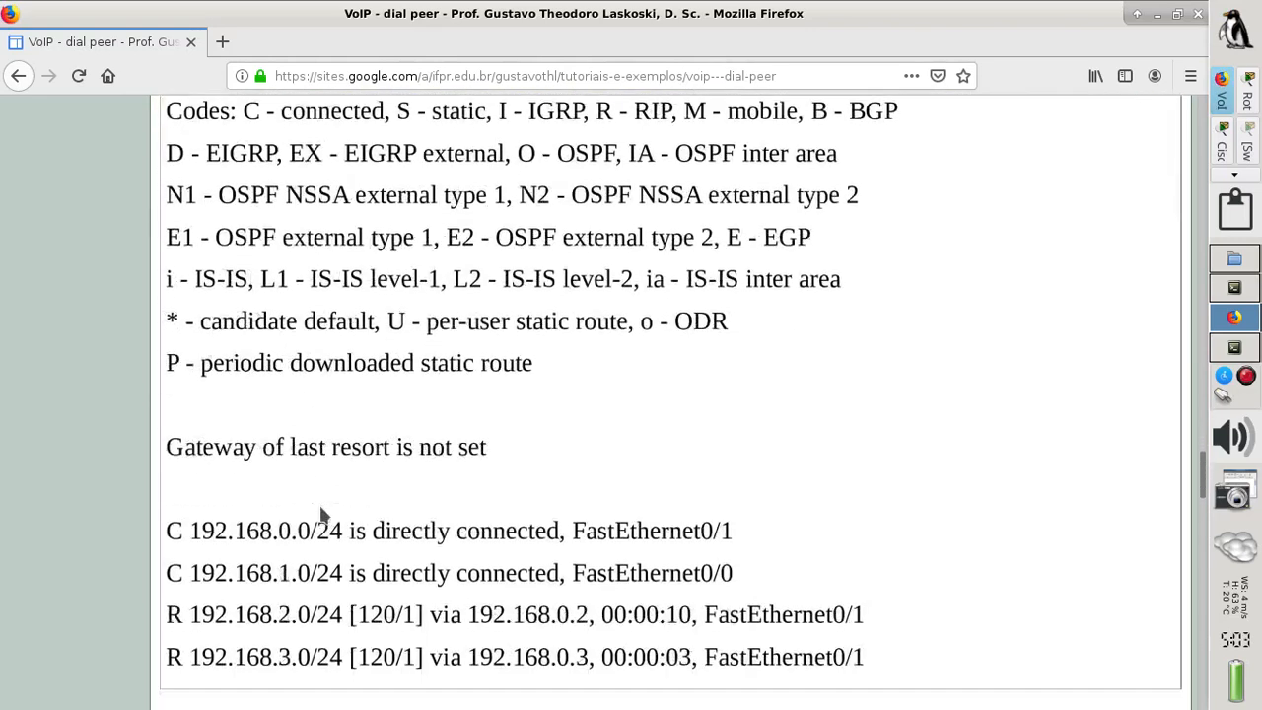
{"action": "scroll", "coordinate": [320, 515], "scroll_direction": "down", "scroll_amount": 3}
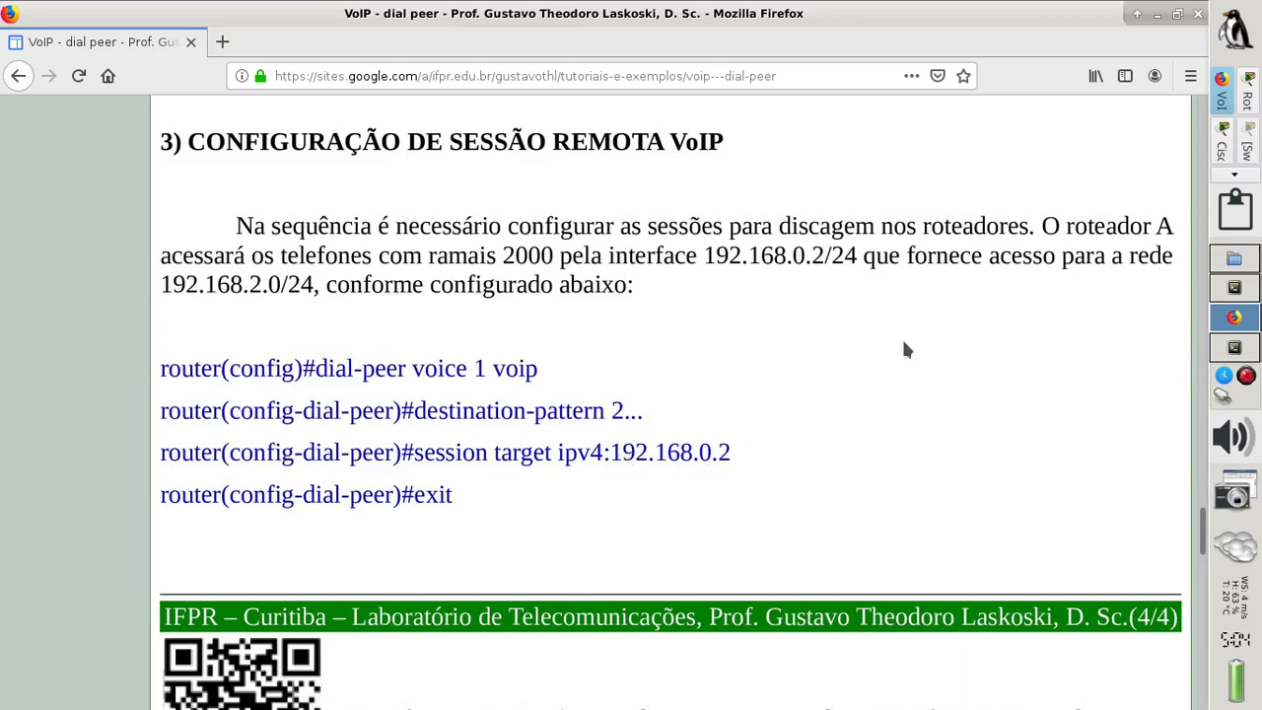
Switch to Packet Tracer and open RoteadorA's command line in a maximized window.
{"action": "left_click", "coordinate": [1223, 146]}
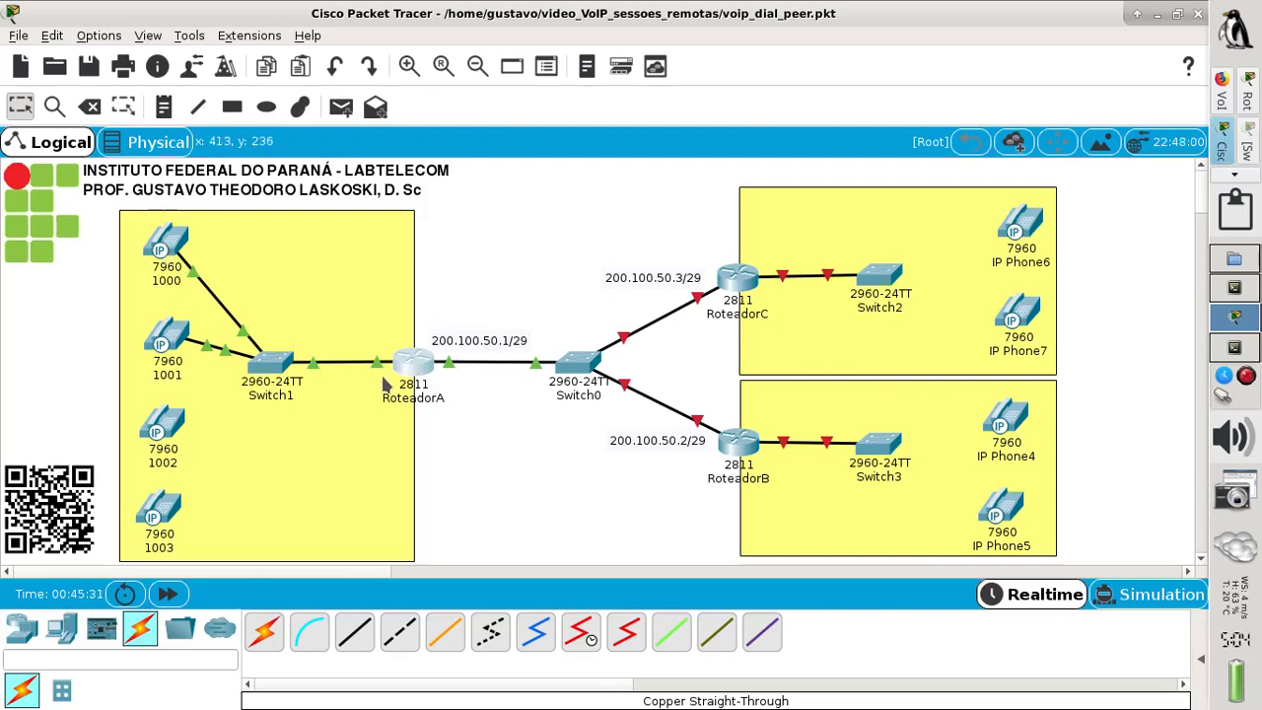
{"action": "mouse_move", "coordinate": [400, 370]}
{"action": "left_click", "coordinate": [419, 368]}
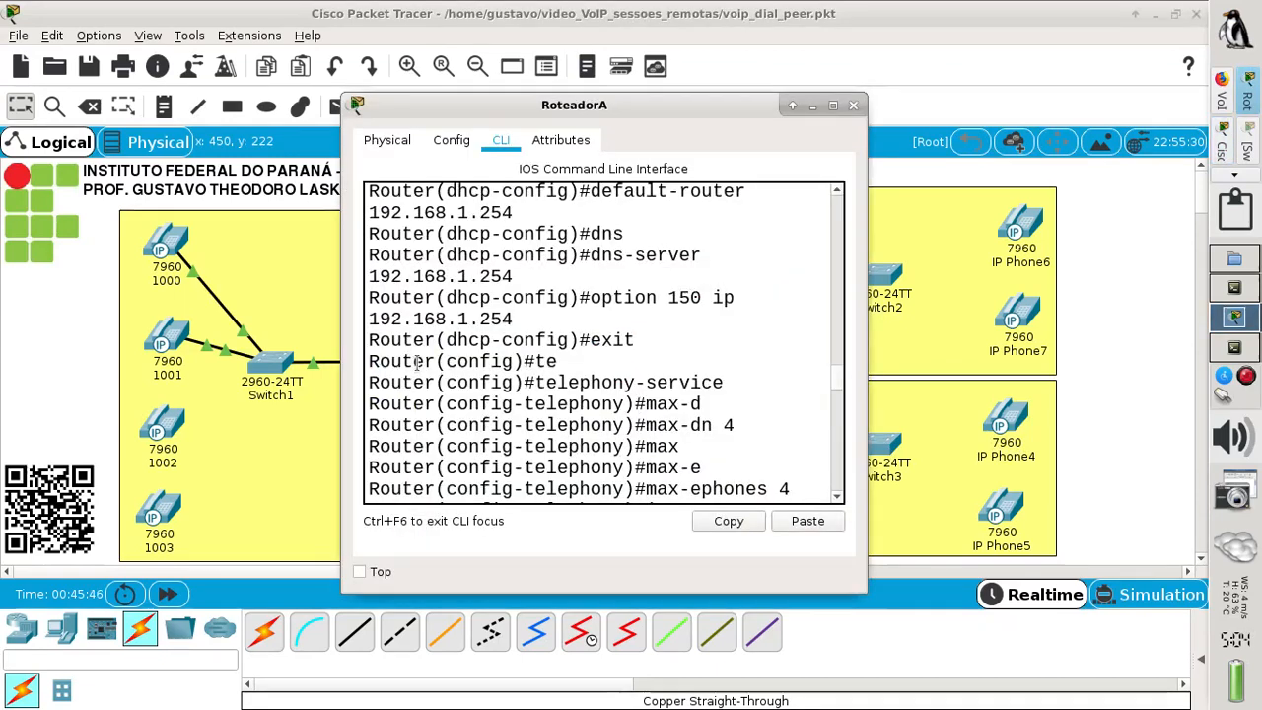
{"action": "left_click", "coordinate": [833, 106]}
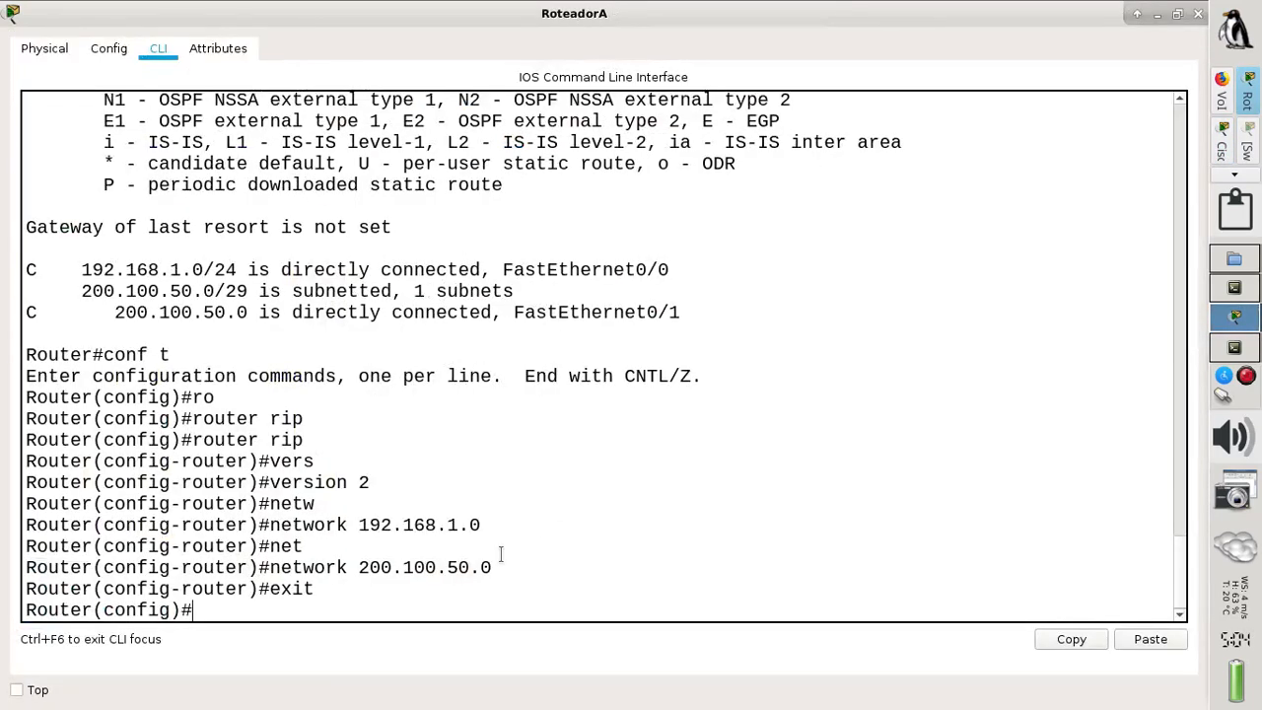
Create VoIP dial peer 1 on RoteadorA with the command dial-peer voice 1 voip.
{"action": "type", "text": "di"}
{"action": "key", "text": "Tab"}
{"action": "type", "text": "p"}
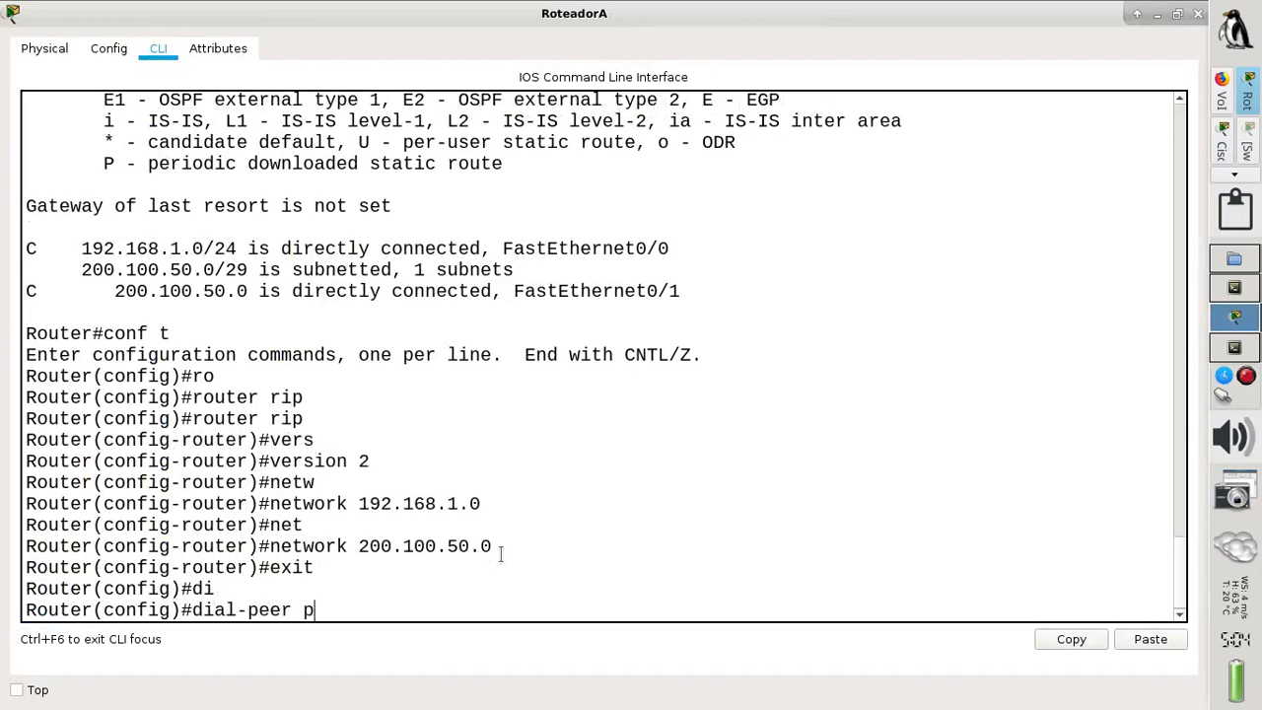
{"action": "key", "text": "BackSpace"}
{"action": "type", "text": "vo"}
{"action": "key", "text": "Tab"}
{"action": "type", "text": "1"}
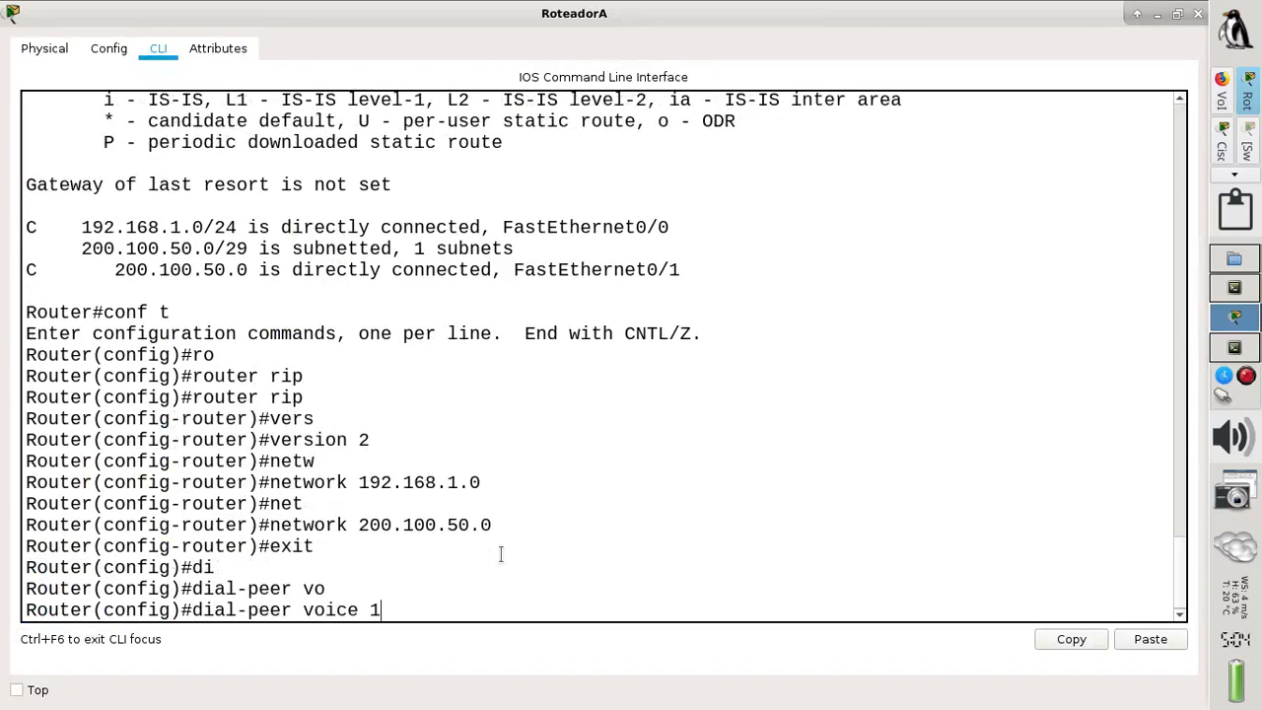
{"action": "type", "text": " vo"}
{"action": "key", "text": "Tab"}
{"action": "key", "text": "Return"}
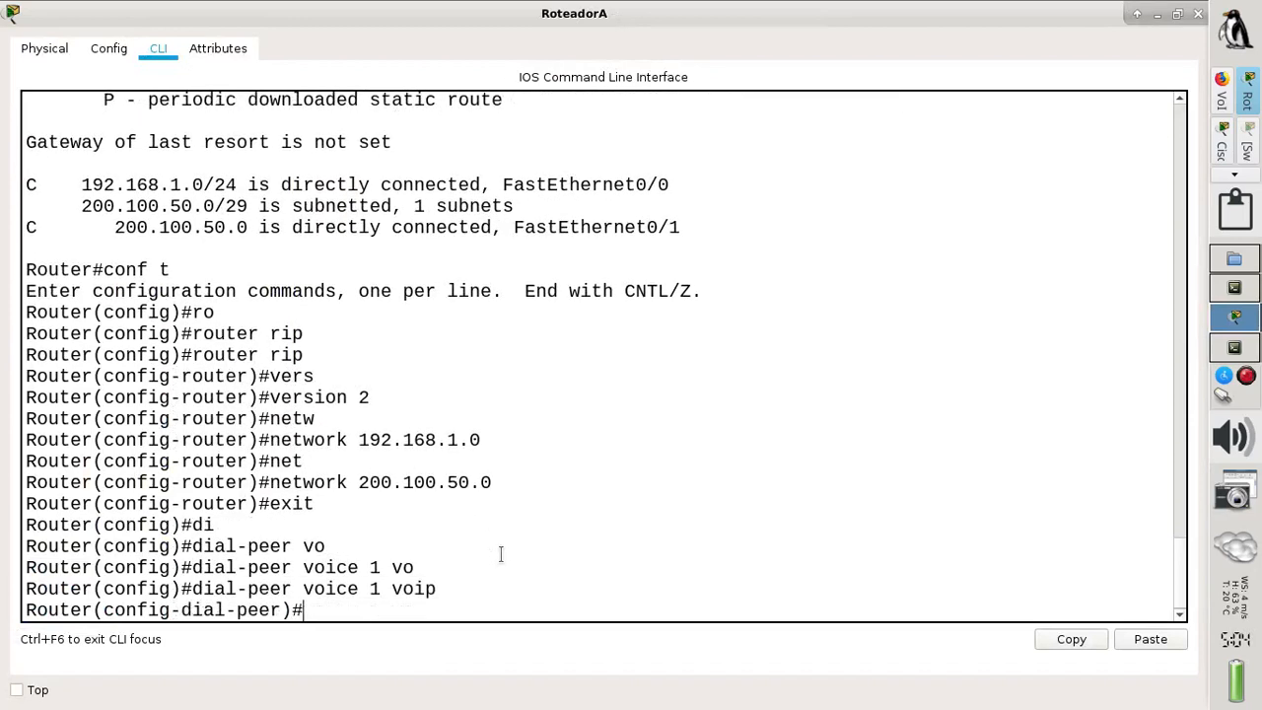
Set the destination pattern of dial peer 1 to "200." with the trailing dot as wildcard.
{"action": "type", "text": "des"}
{"action": "key", "text": "Tab"}
{"action": "type", "text": "2000"}
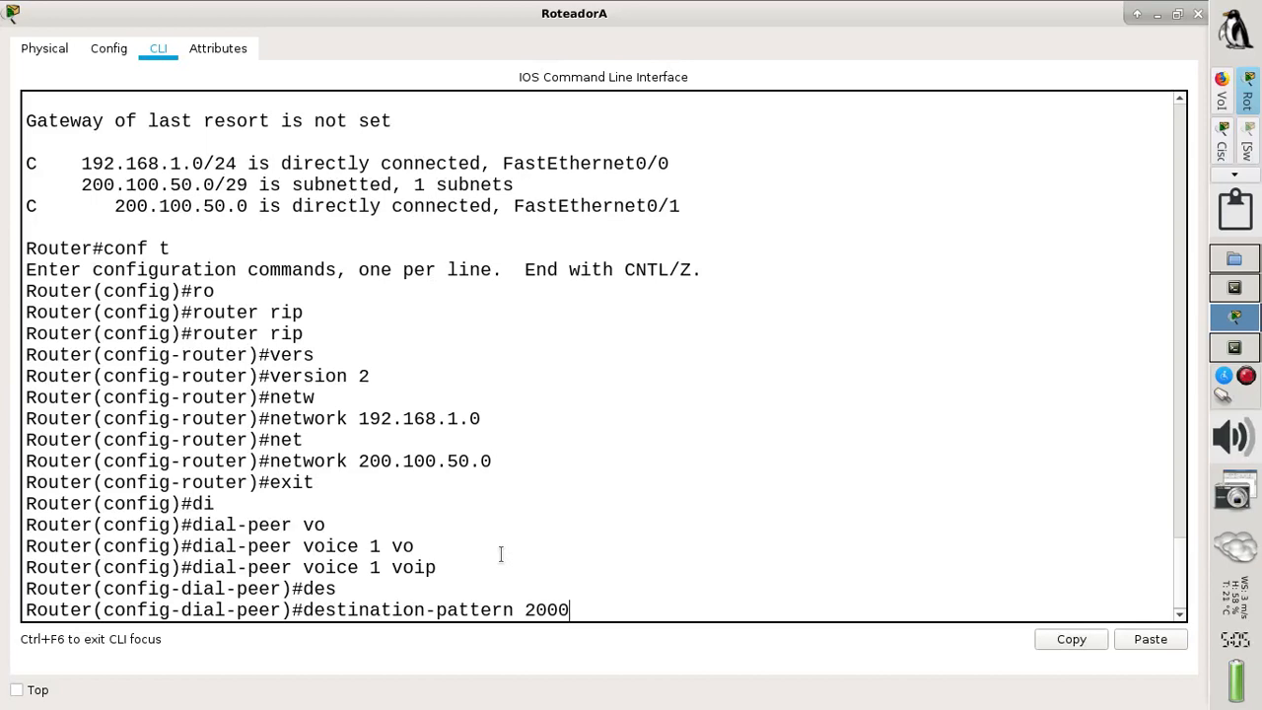
{"action": "key", "text": "BackSpace"}
{"action": "key", "text": "BackSpace"}
{"action": "key", "text": "BackSpace"}
{"action": "key", "text": "BackSpace"}
{"action": "type", "text": "00"}
{"action": "key", "text": "Return"}
Set the session target of dial peer 1 to ipv4:200.100.50.2 and exit dial-peer configuration.
{"action": "type", "text": "sess"}
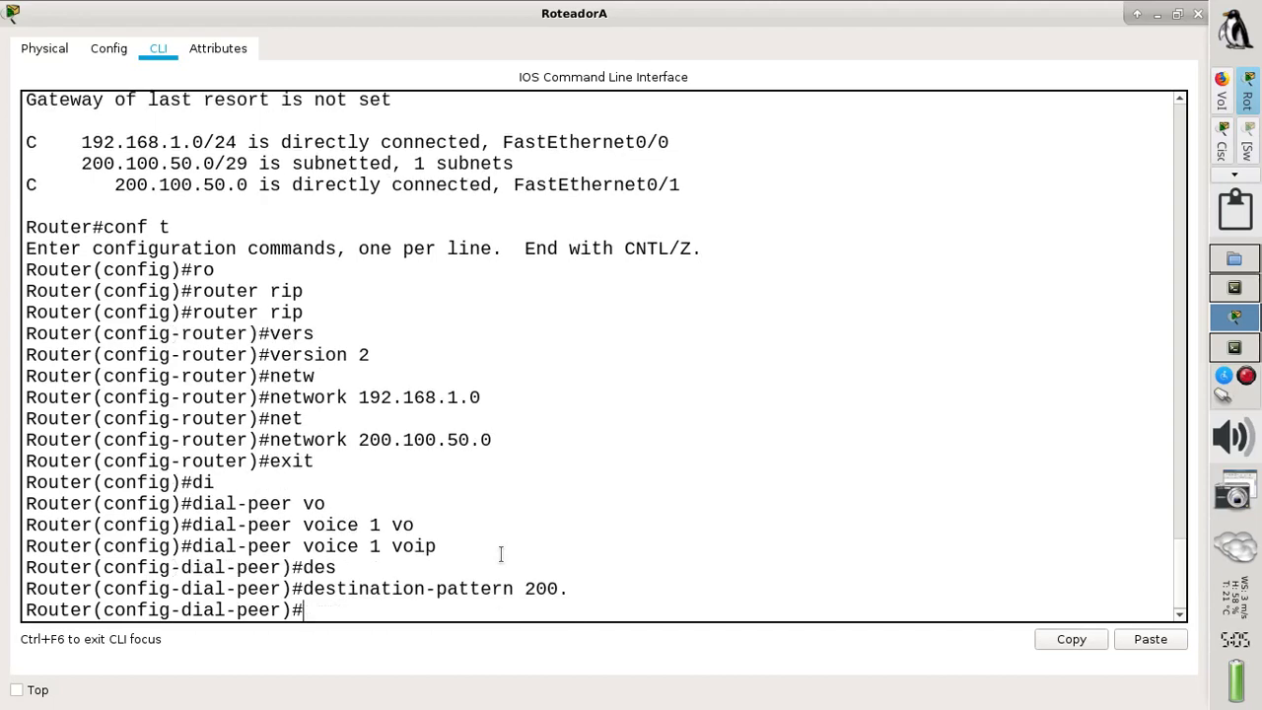
{"action": "key", "text": "Tab"}
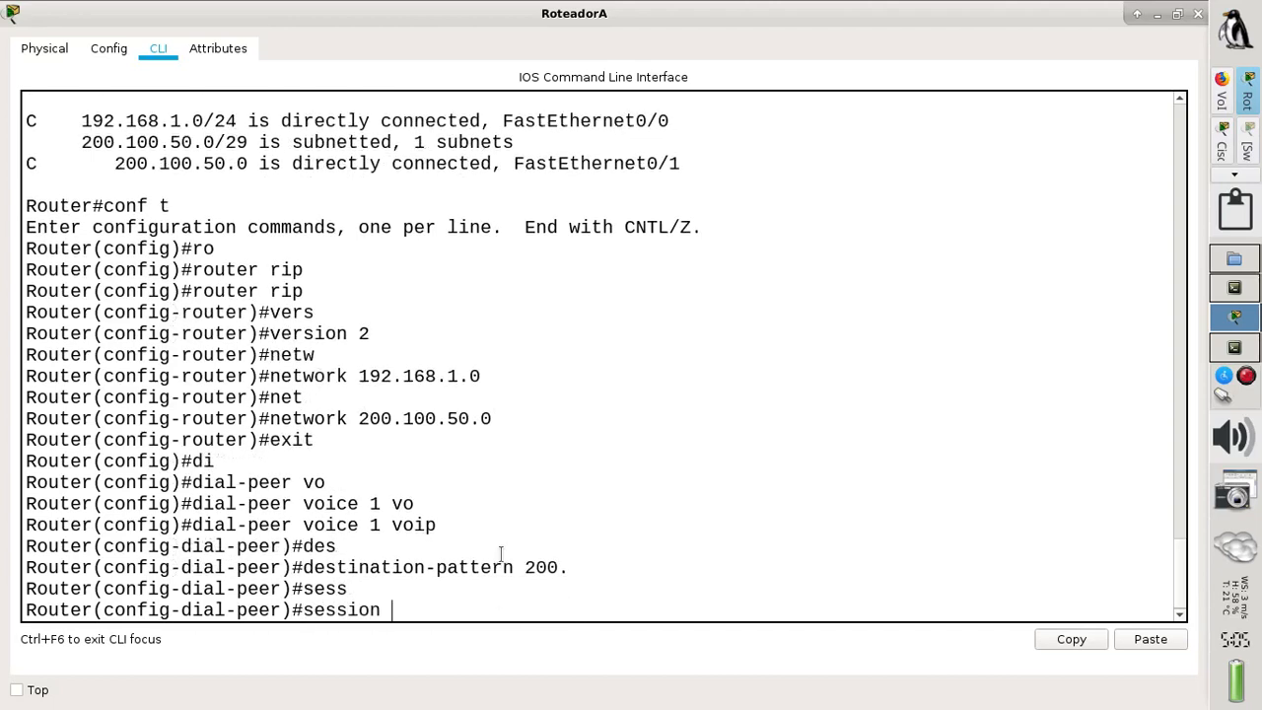
{"action": "type", "text": "t"}
{"action": "key", "text": "Tab"}
{"action": "type", "text": "ipv"}
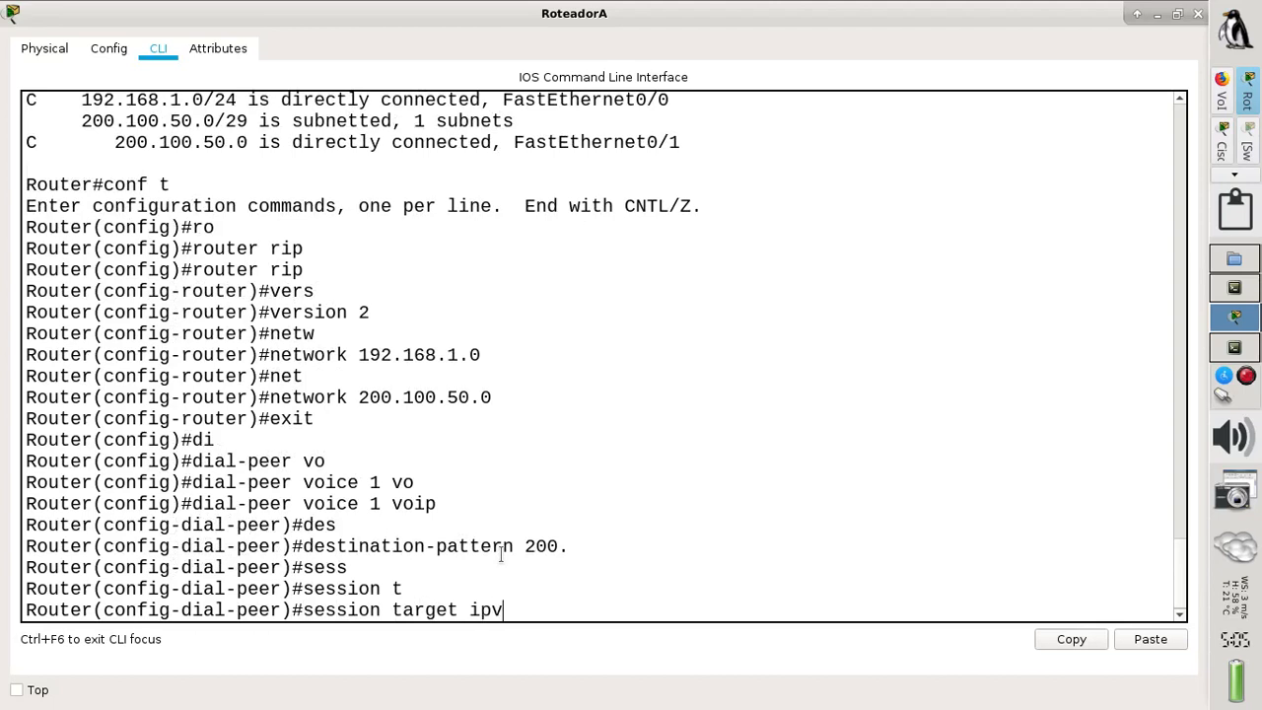
{"action": "type", "text": "4"}
{"action": "type", "text": ":200.100.50."}
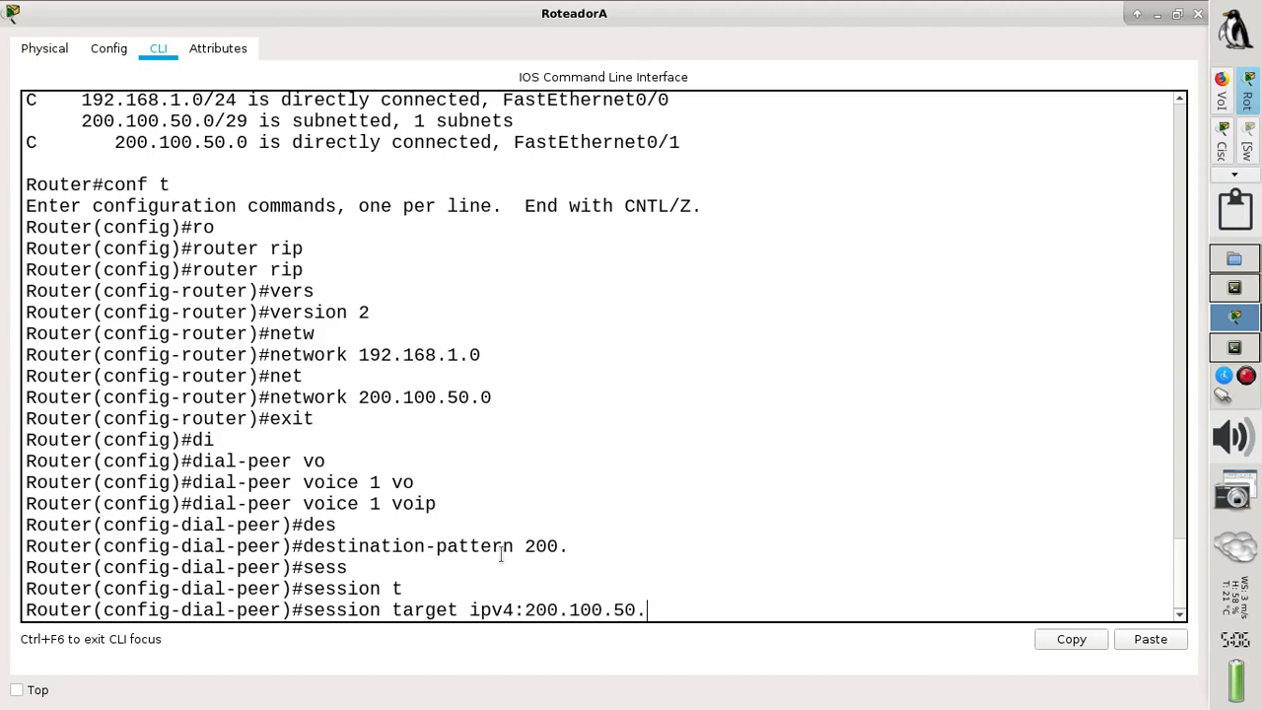
{"action": "type", "text": "2"}
{"action": "key", "text": "Return"}
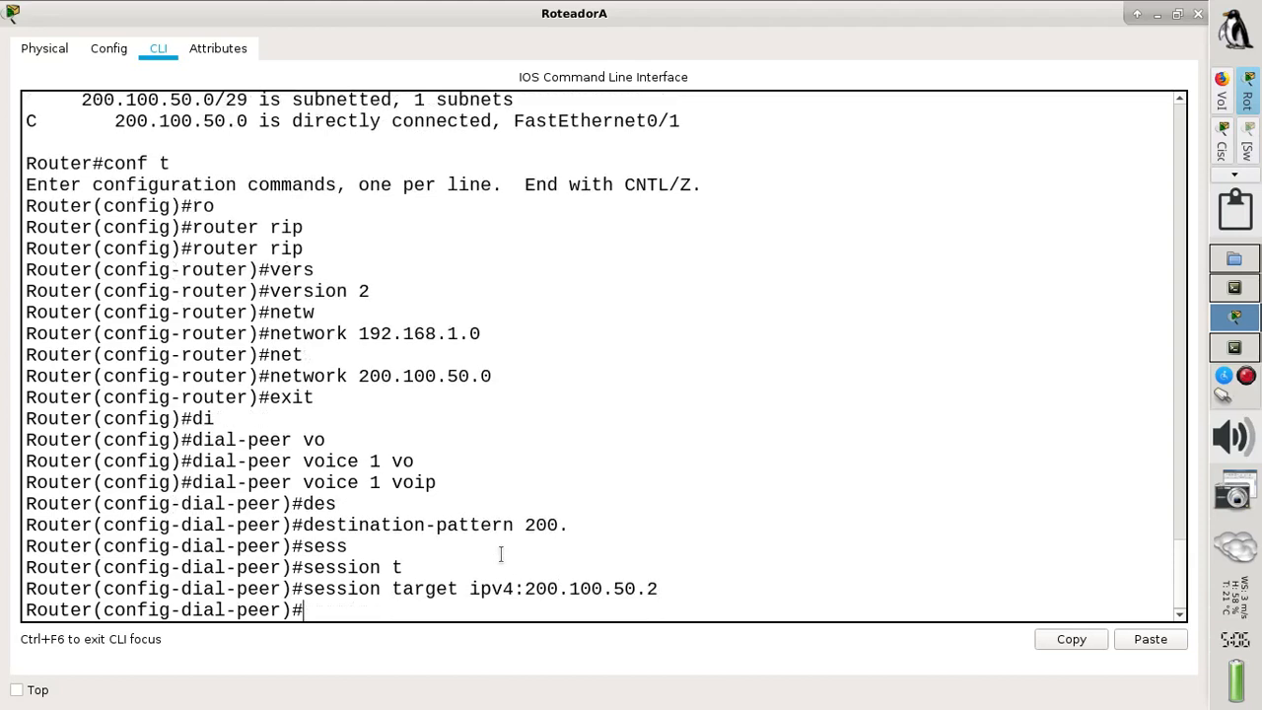
{"action": "type", "text": "exit"}
{"action": "key", "text": "Return"}
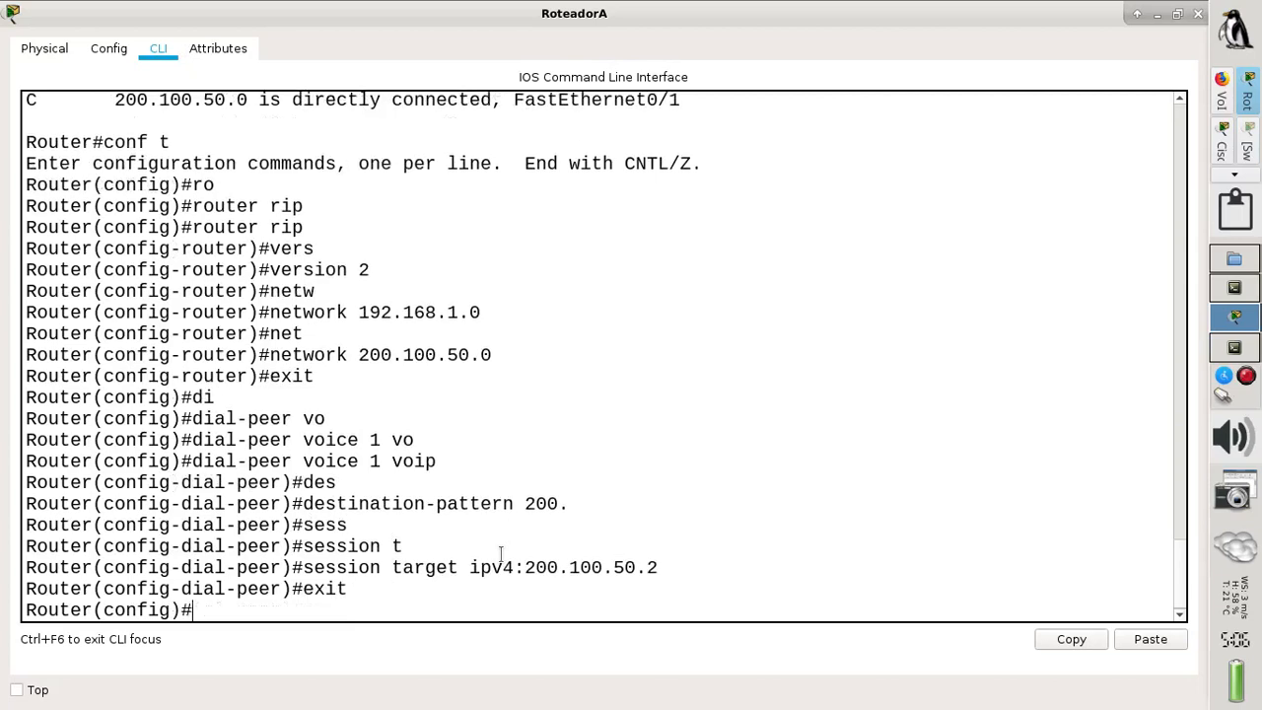
Consult the dial-peer tutorial in Firefox and the lab diagram in Okular, and create VoIP dial peer 2 on RoteadorA.
{"action": "left_click", "coordinate": [1224, 99]}
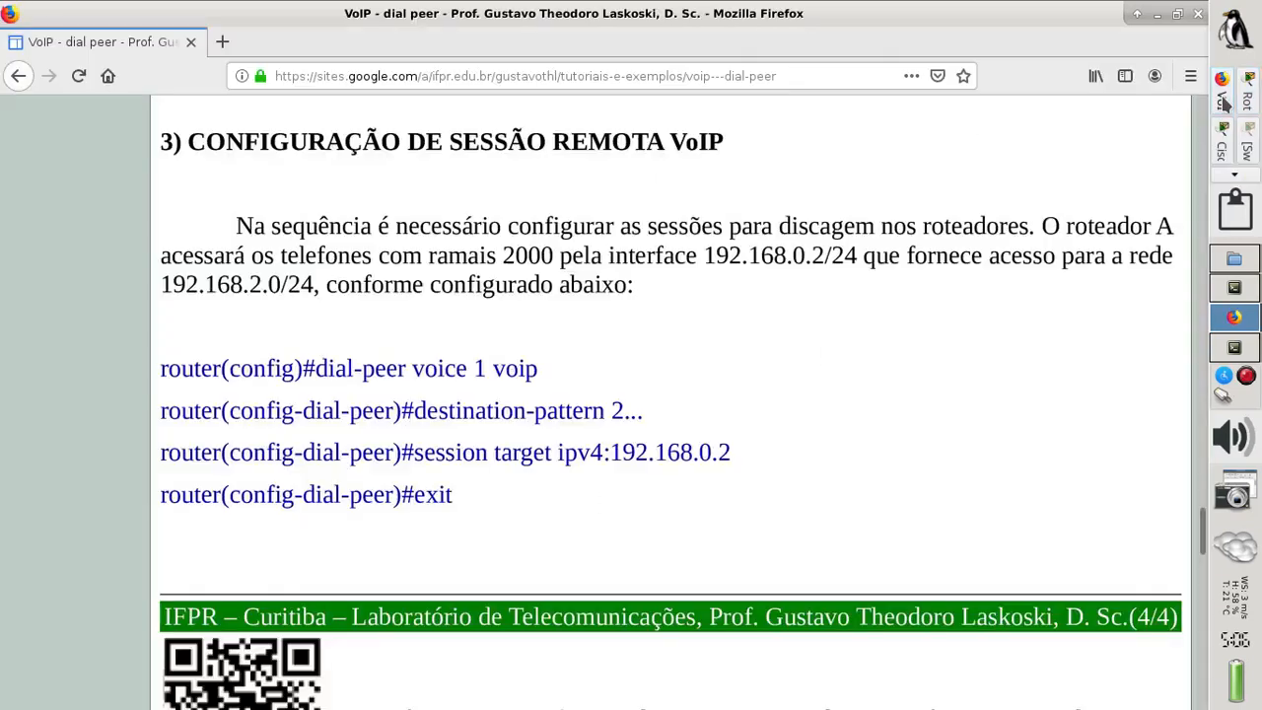
{"action": "left_click", "coordinate": [1233, 174]}
{"action": "left_click", "coordinate": [1104, 177]}
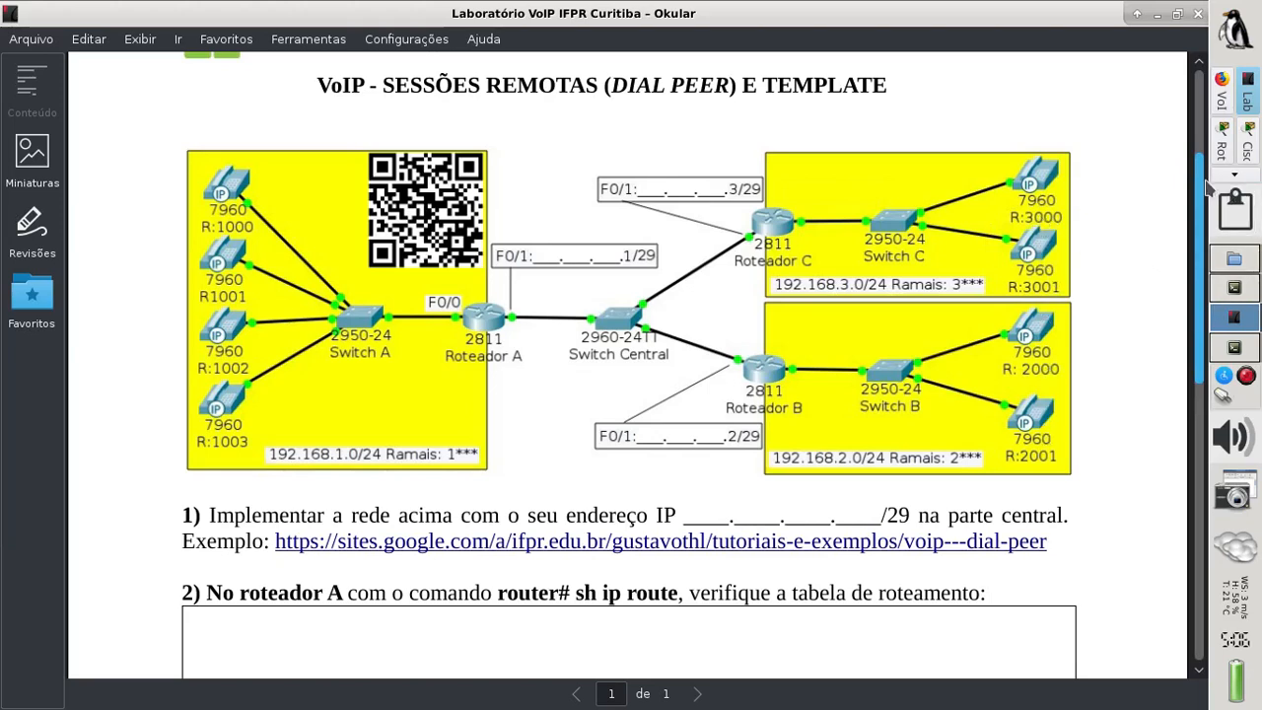
{"action": "left_click", "coordinate": [1222, 151]}
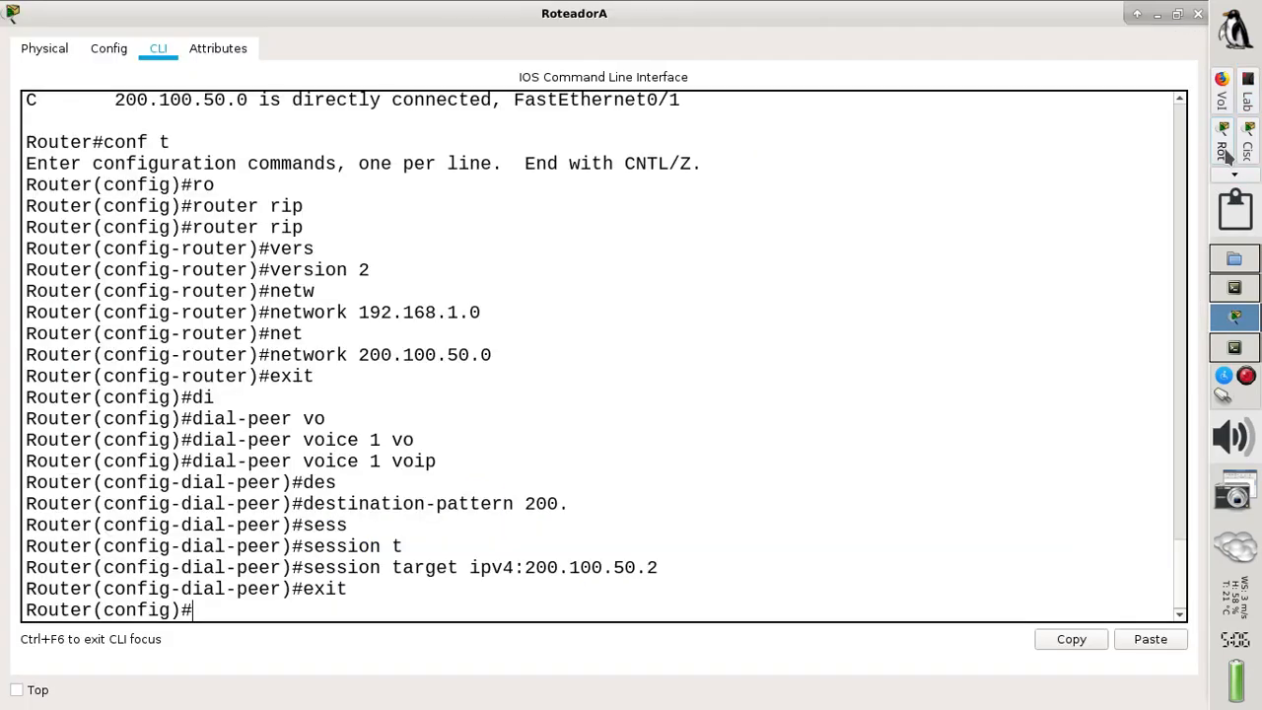
{"action": "type", "text": "dia"}
{"action": "key", "text": "Tab"}
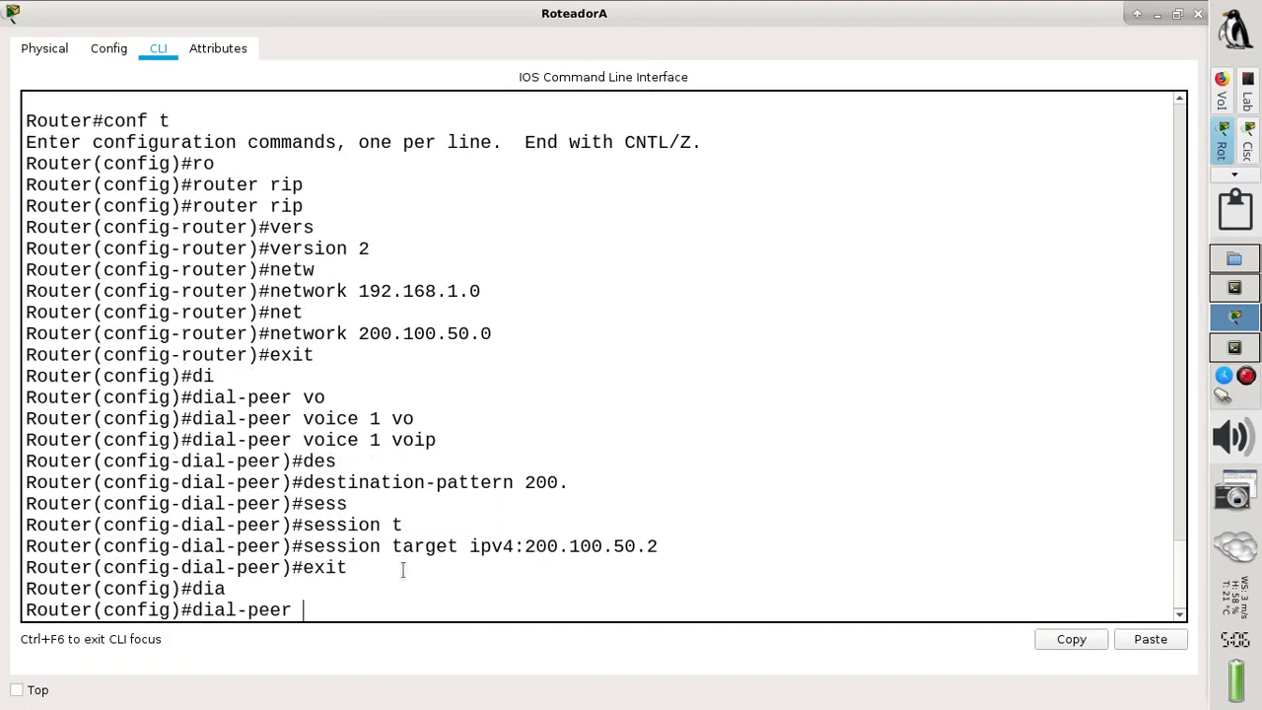
{"action": "type", "text": "vo"}
{"action": "key", "text": "Tab"}
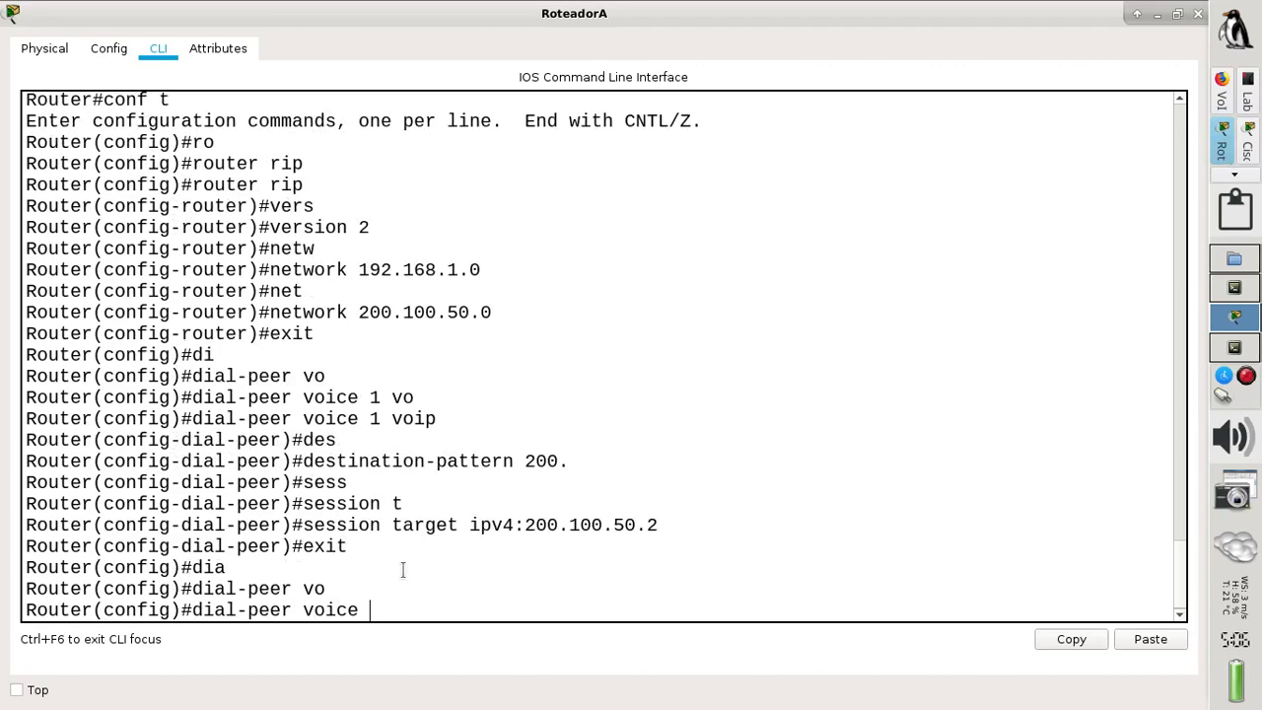
{"action": "type", "text": "2"}
{"action": "type", "text": " vo"}
{"action": "key", "text": "Tab"}
{"action": "key", "text": "Return"}
Set the destination pattern of dial peer 2 to "300." with the trailing dot as wildcard.
{"action": "type", "text": "des"}
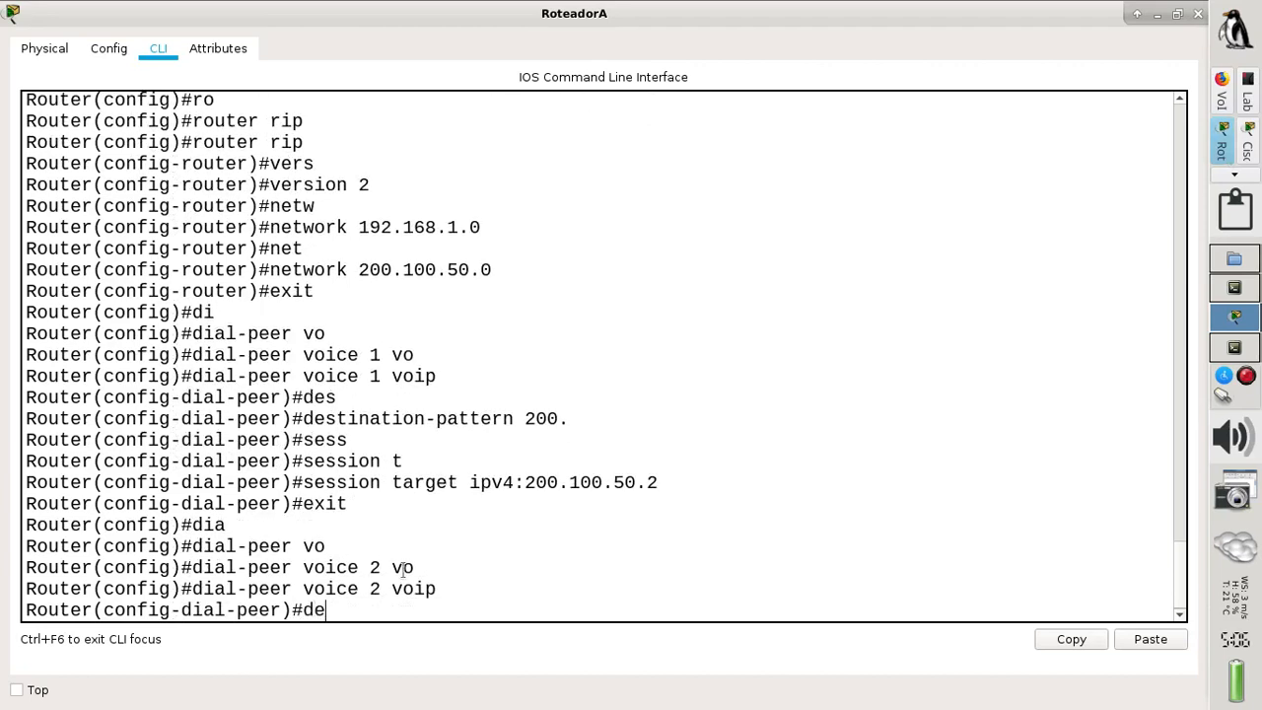
{"action": "key", "text": "Tab"}
{"action": "type", "text": "3"}
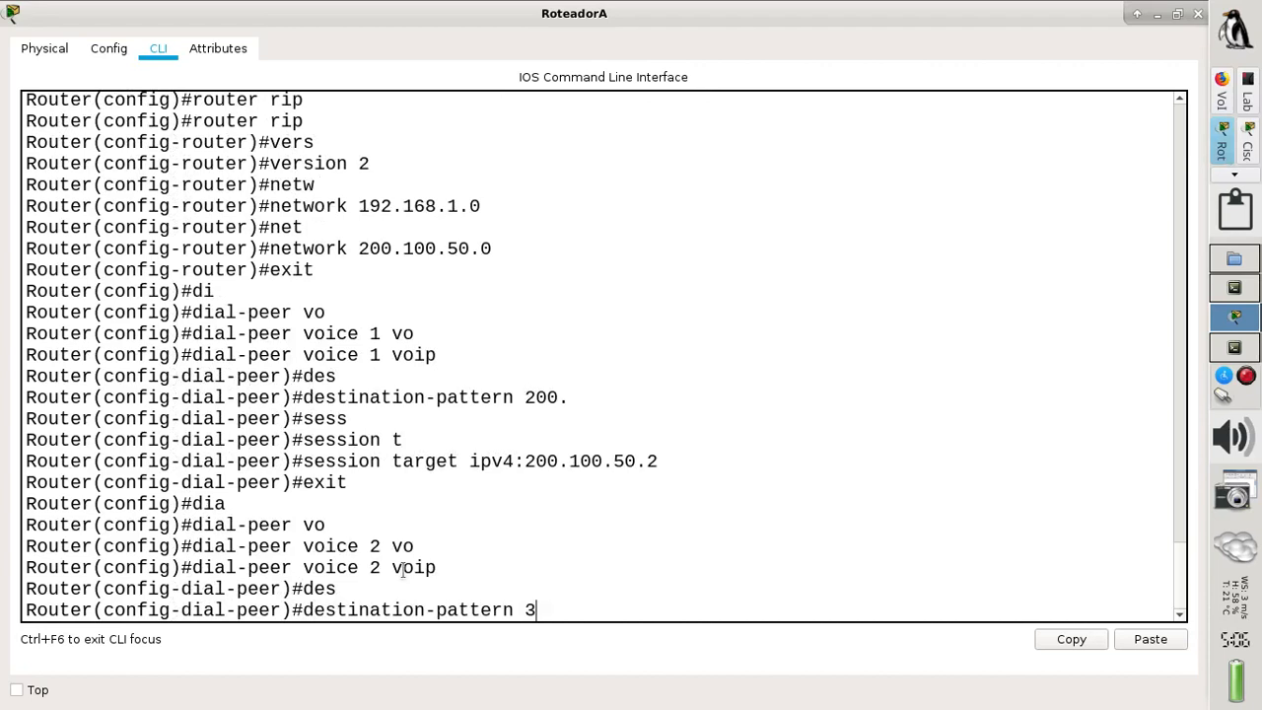
{"action": "type", "text": "00."}
{"action": "key", "text": "Return"}
Set the session target of dial peer 2 to ipv4:200.100.50.3.
{"action": "type", "text": "se"}
{"action": "key", "text": "Tab"}
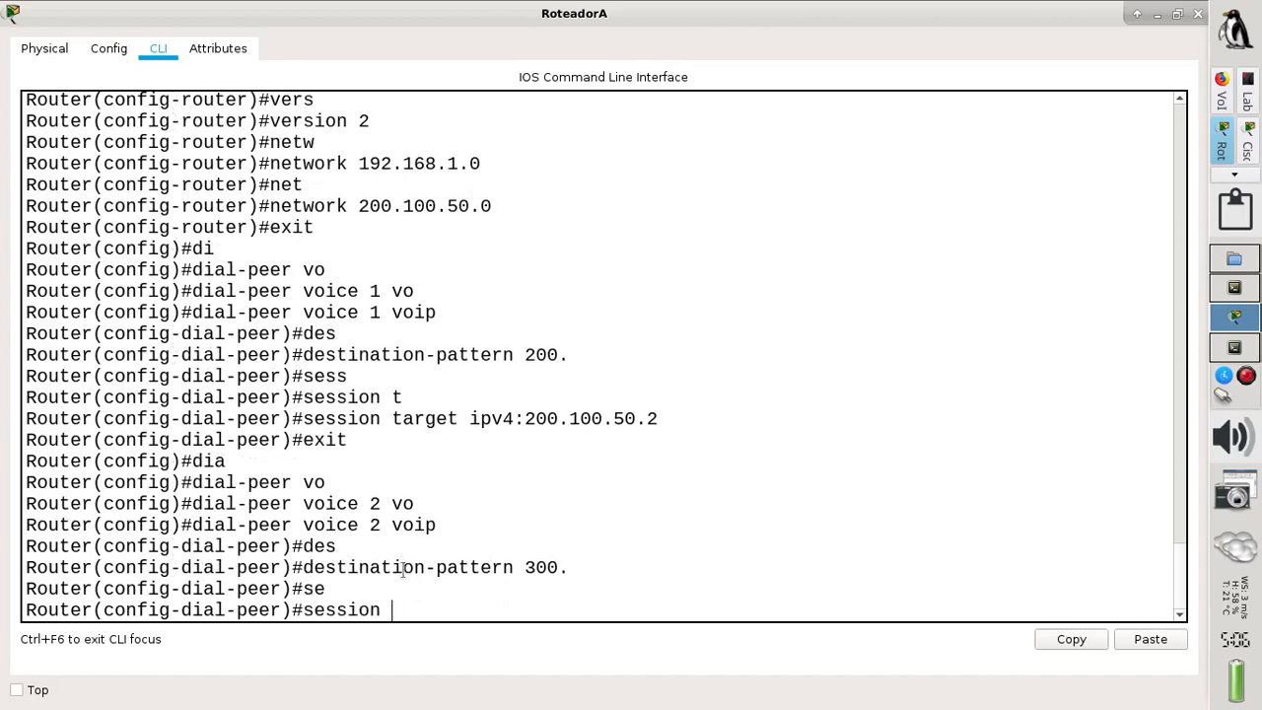
{"action": "type", "text": "t"}
{"action": "key", "text": "Tab"}
{"action": "type", "text": "ipv"}
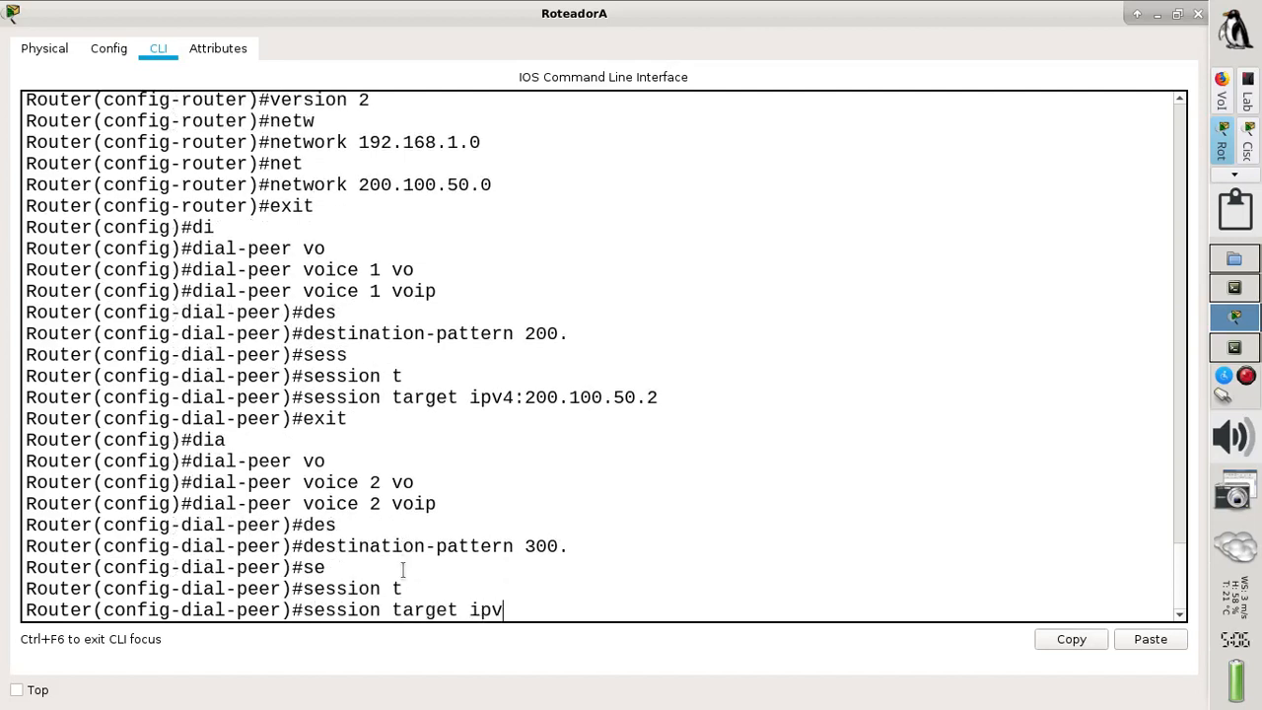
{"action": "type", "text": "4:200.100"}
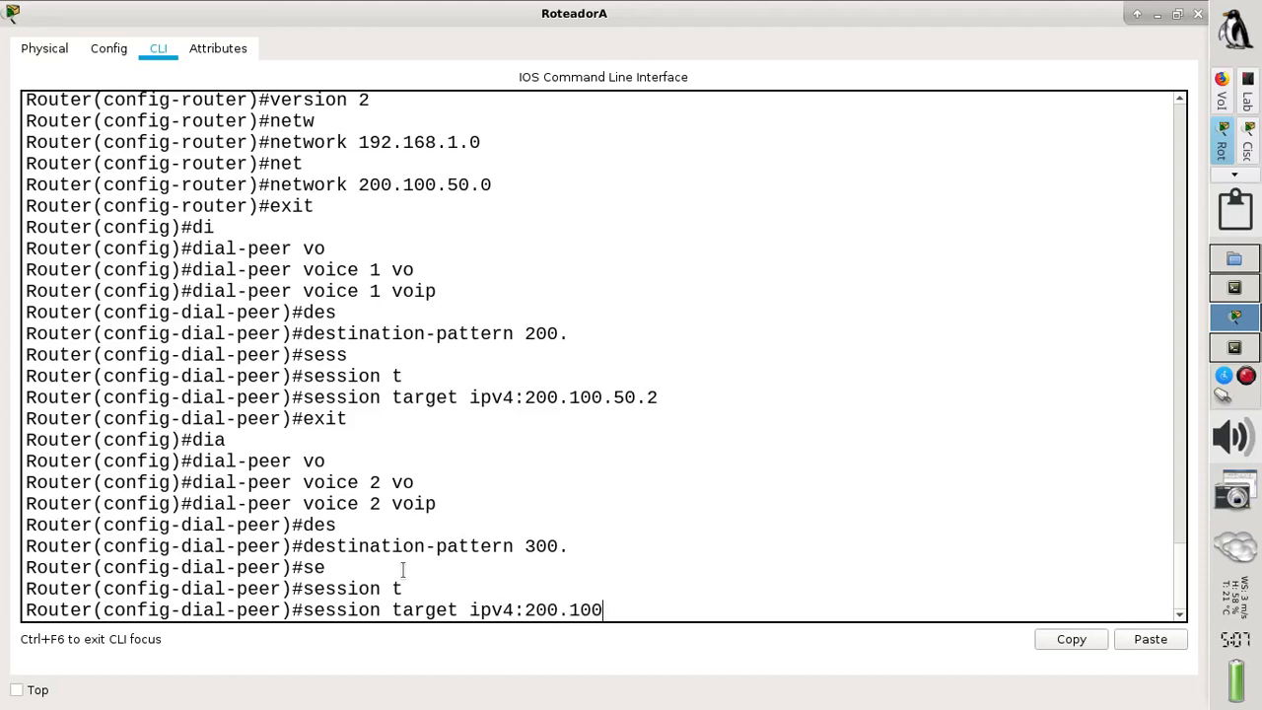
{"action": "type", "text": ".50.3"}
{"action": "key", "text": "Return"}
End configuration mode on RoteadorA and save the running configuration with wr.
{"action": "type", "text": "end"}
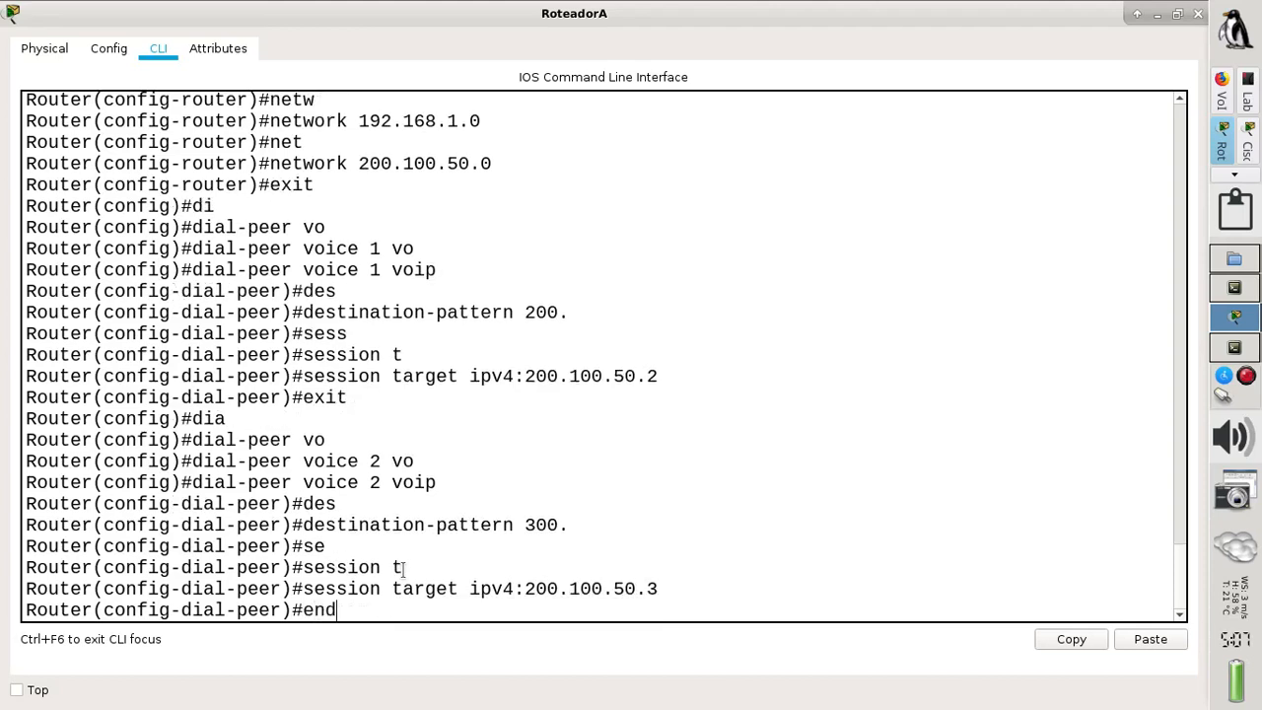
{"action": "key", "text": "Return"}
{"action": "key", "text": "Return"}
{"action": "type", "text": "wr"}
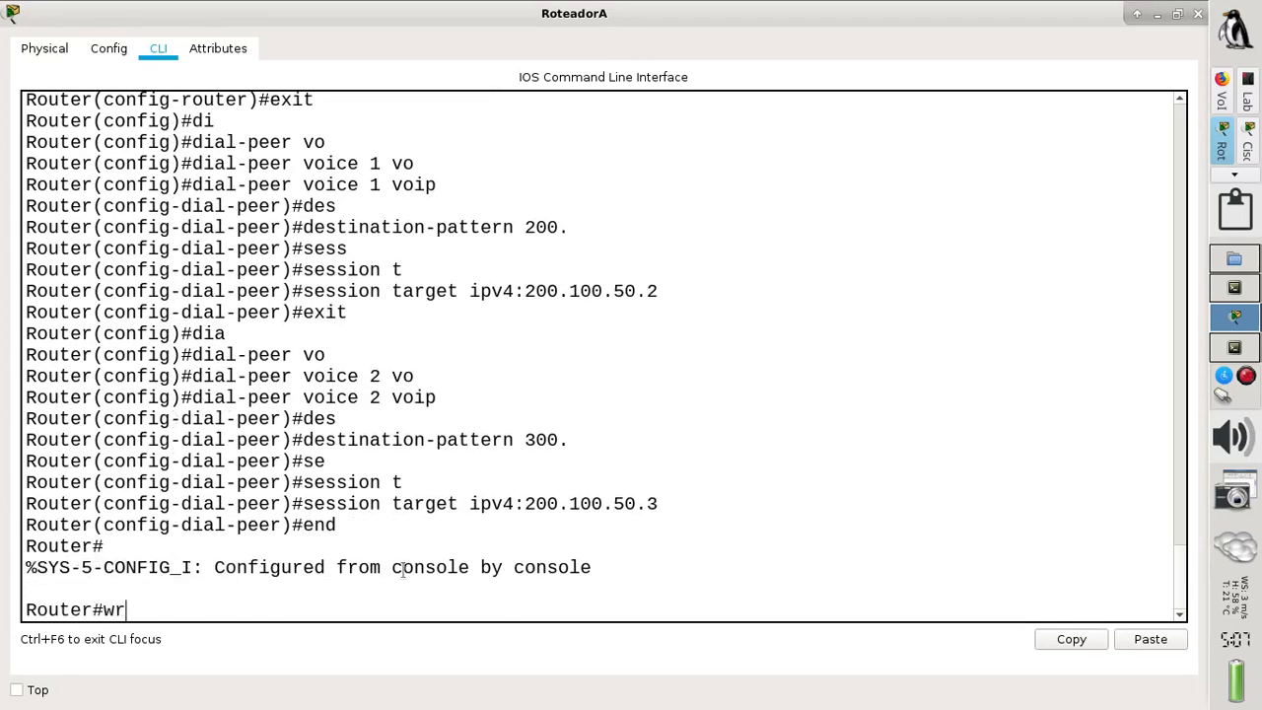
{"action": "key", "text": "Return"}
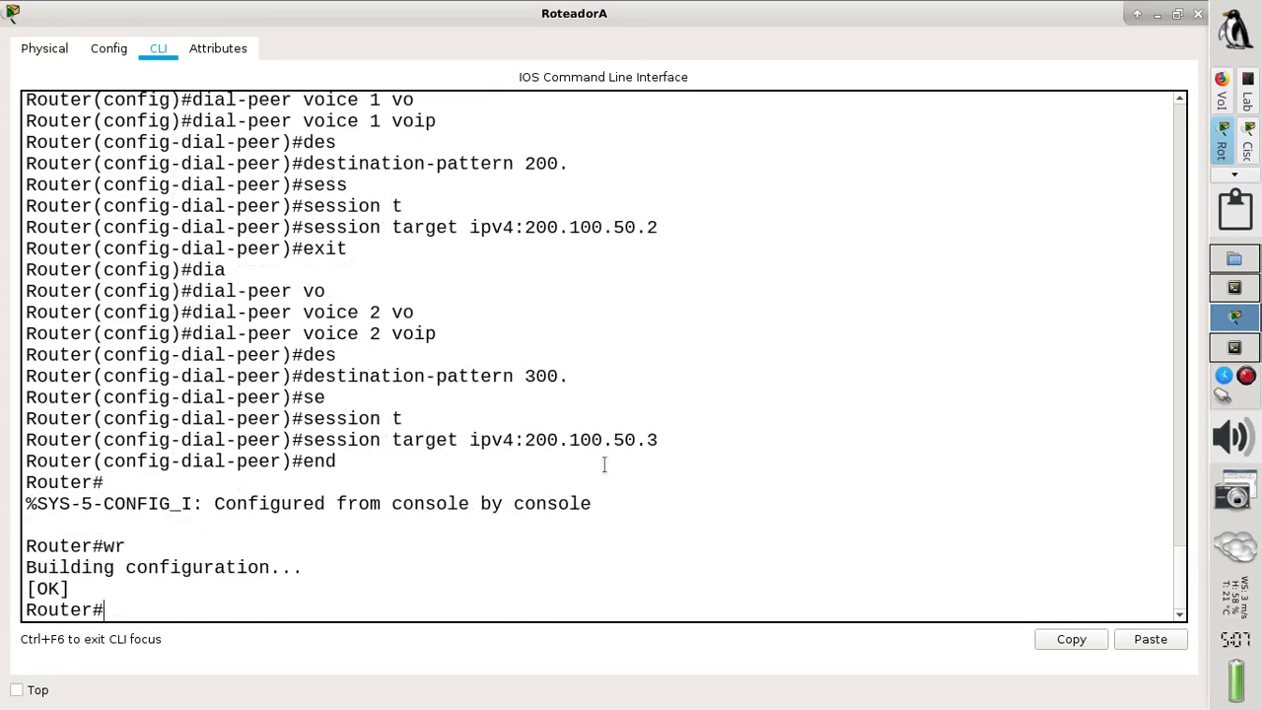
Review the tutorial's section on the second dial peer in Firefox, and check the network topology and RoteadorA's save output in Packet Tracer.
{"action": "left_click", "coordinate": [1220, 104]}
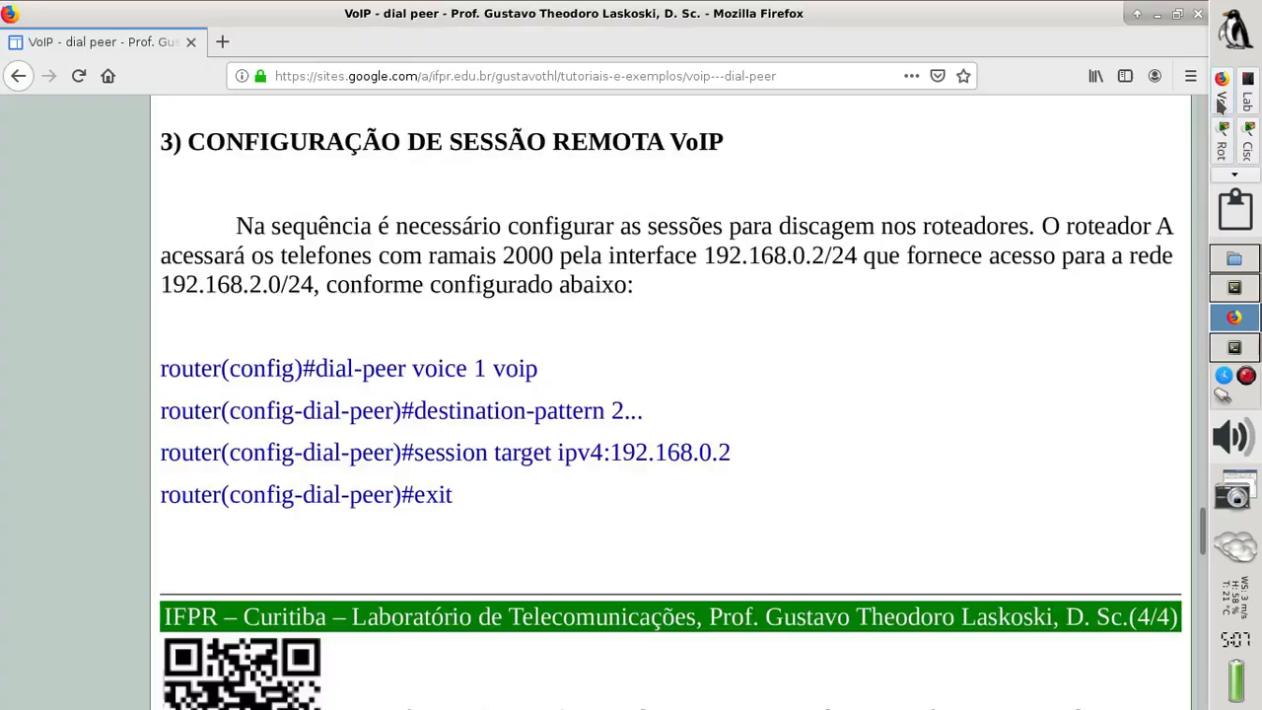
{"action": "scroll", "coordinate": [685, 409], "scroll_direction": "down", "scroll_amount": 5}
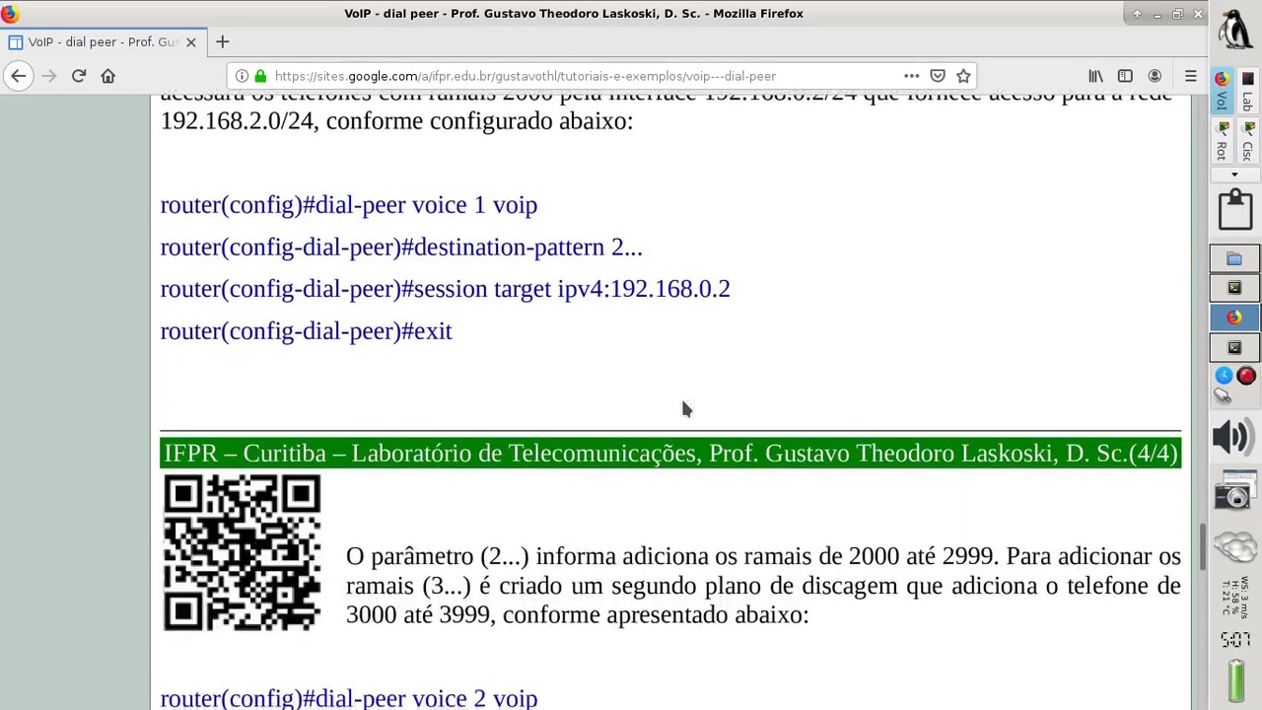
{"action": "scroll", "coordinate": [686, 408], "scroll_direction": "down", "scroll_amount": 1}
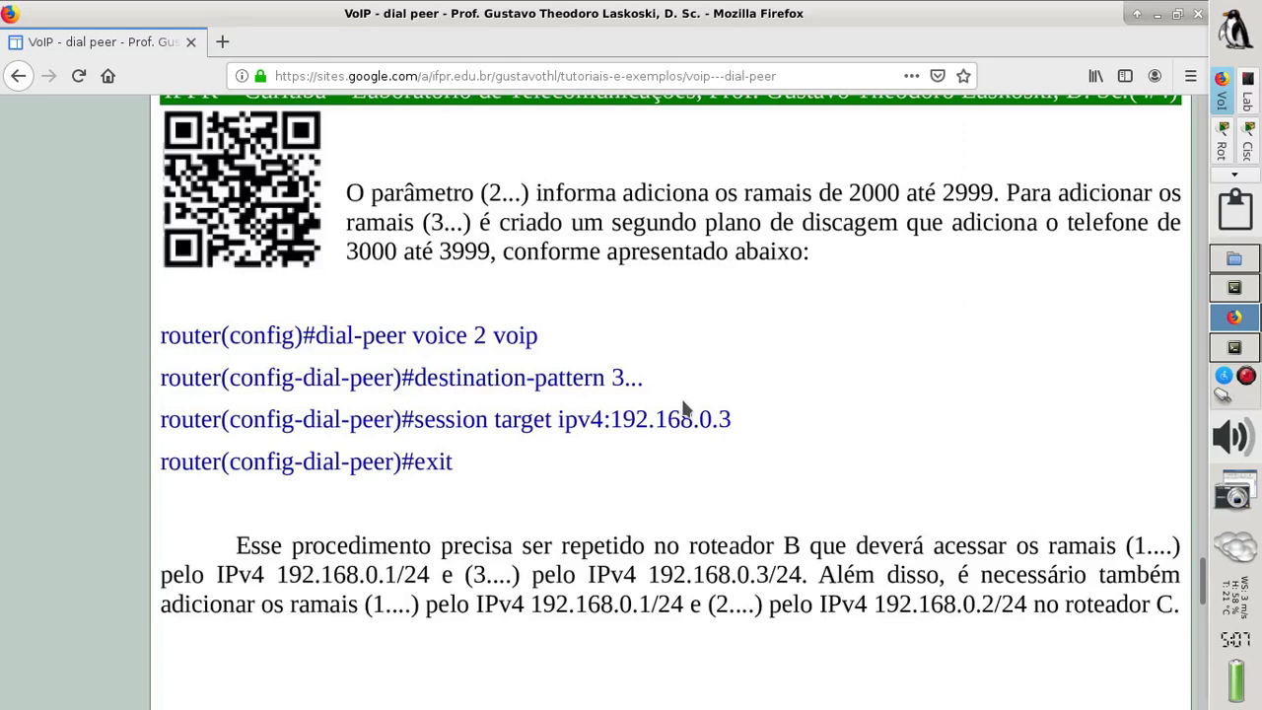
{"action": "left_click", "coordinate": [1222, 150]}
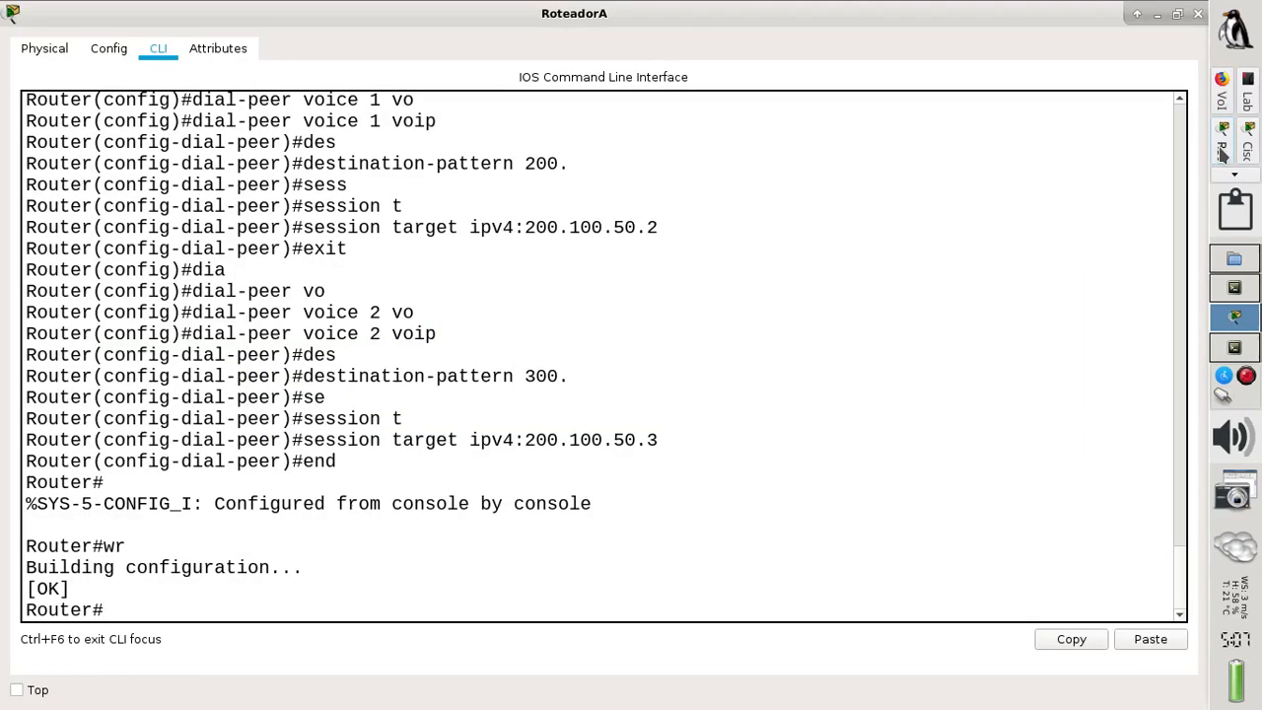
{"action": "left_click", "coordinate": [1247, 143]}
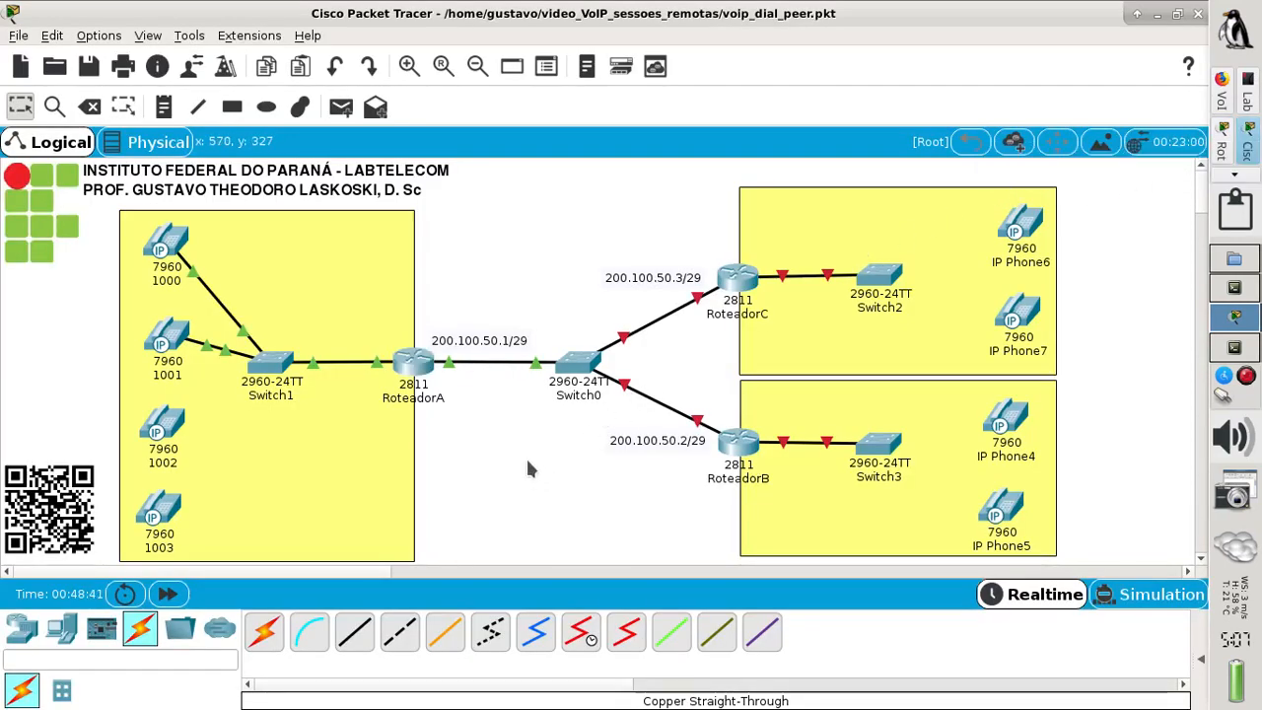
{"action": "left_click", "coordinate": [418, 361]}
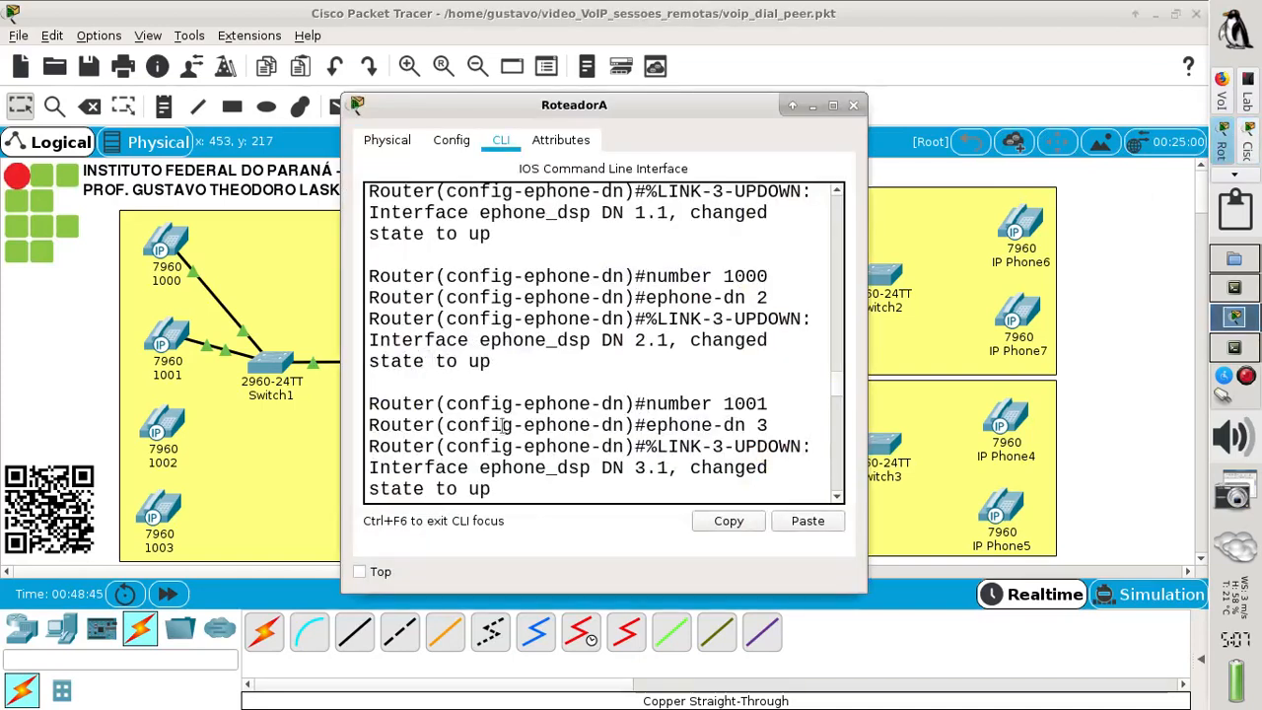
{"action": "left_click", "coordinate": [832, 106]}
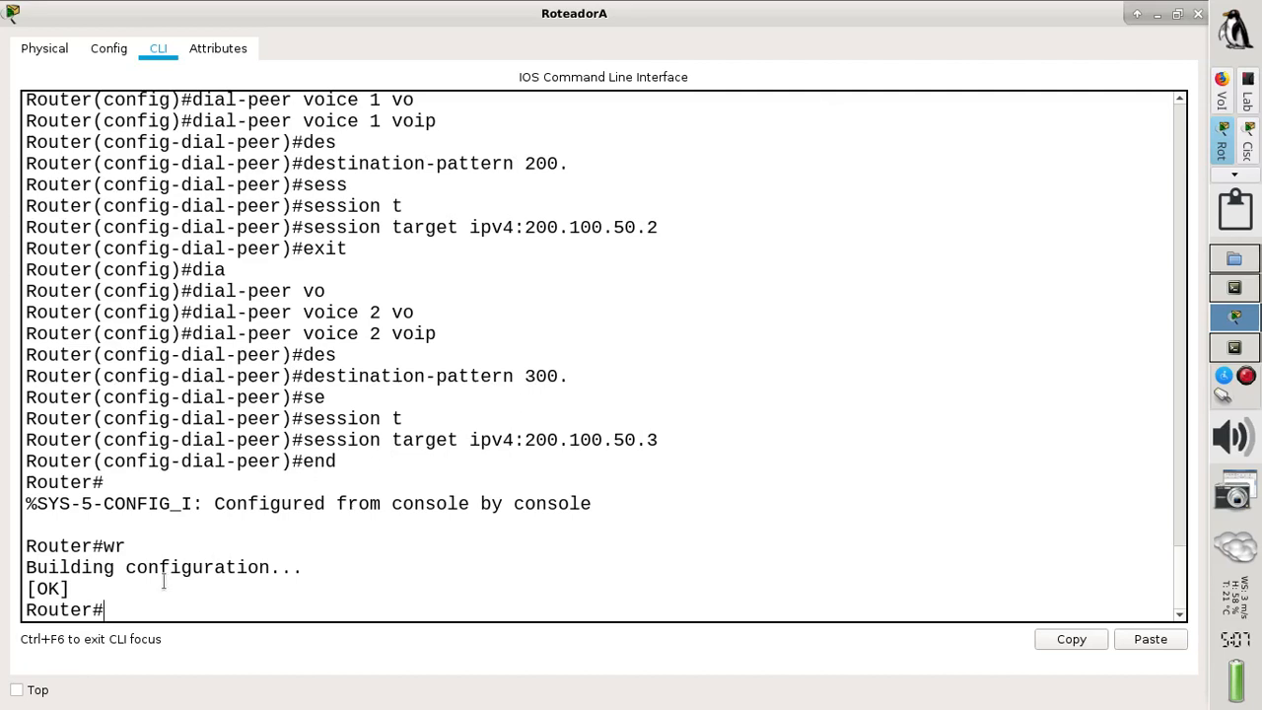
{"action": "left_click_drag", "start_coordinate": [153, 584], "coordinate": [27, 569]}
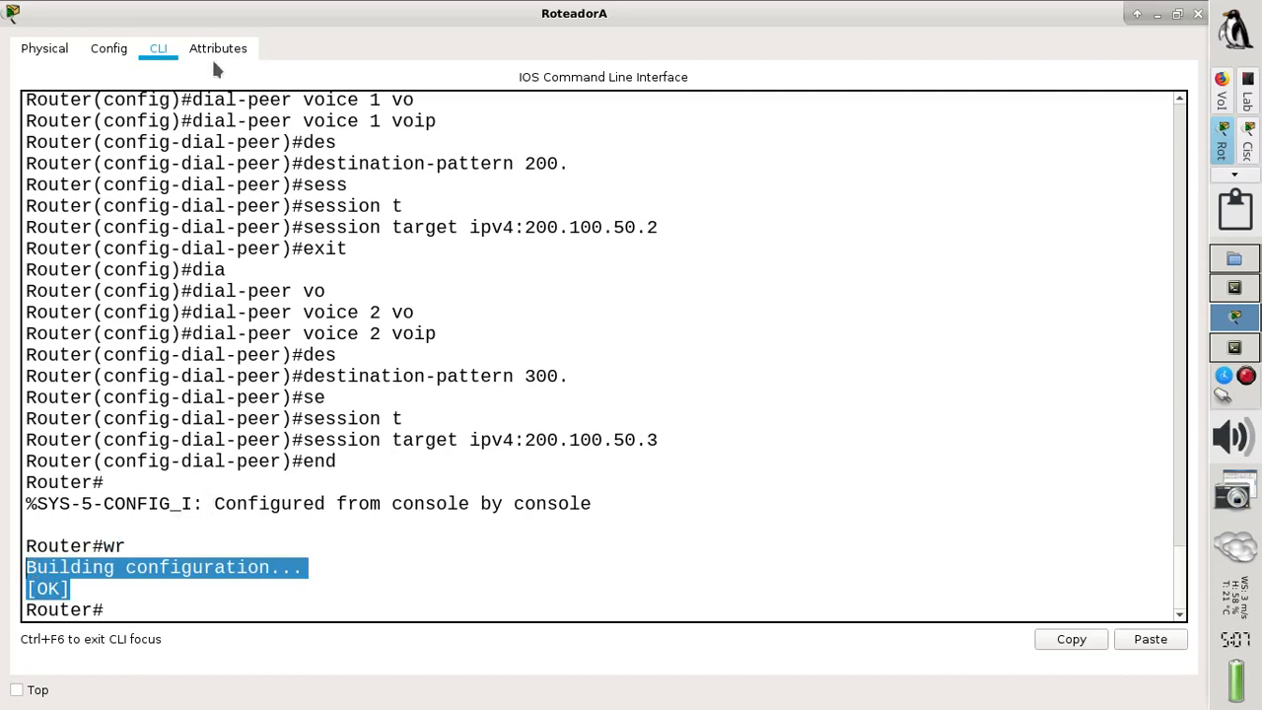
Start exporting RoteadorA's startup configuration and name the file template_roteador.txt.
{"action": "left_click", "coordinate": [124, 58]}
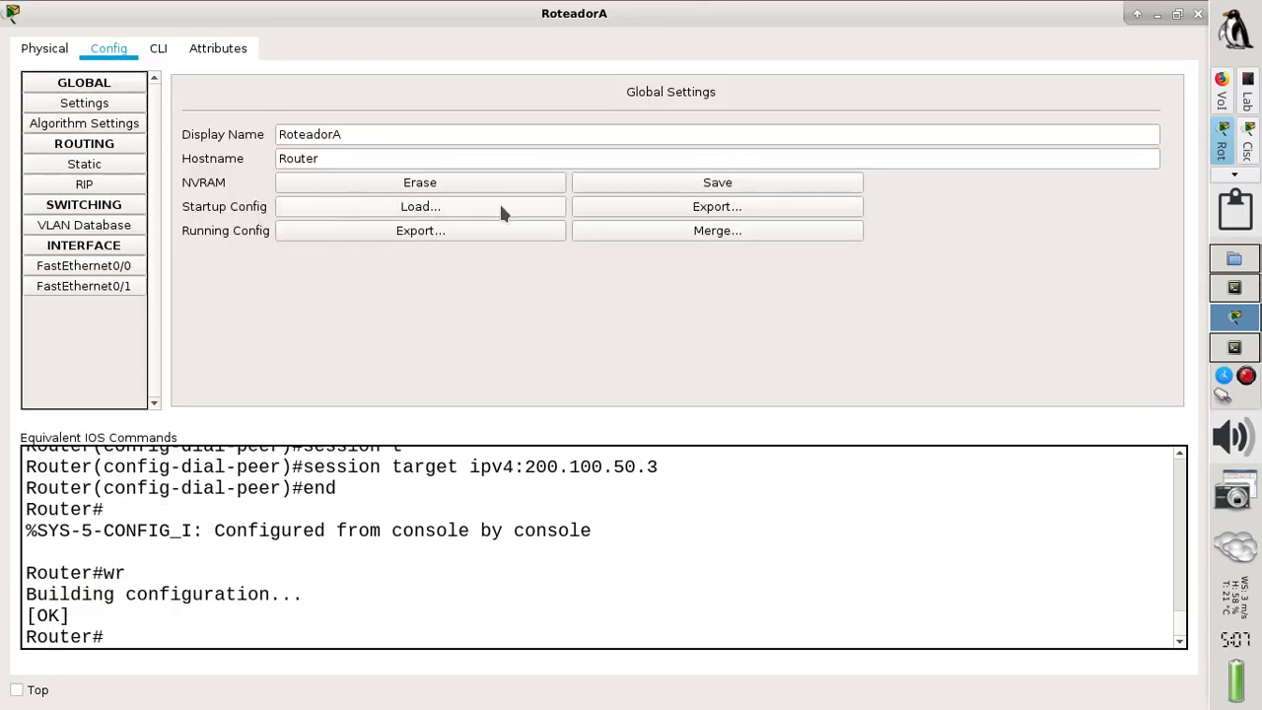
{"action": "left_click", "coordinate": [701, 206]}
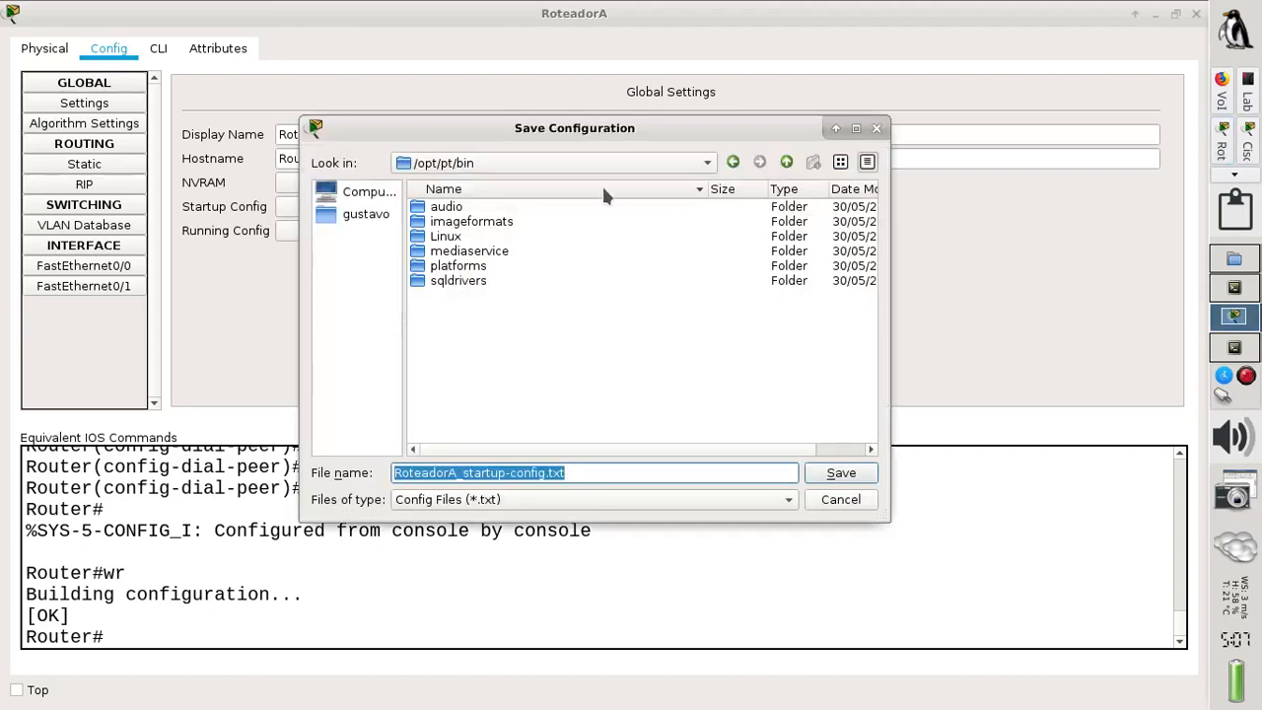
{"action": "left_click", "coordinate": [565, 161]}
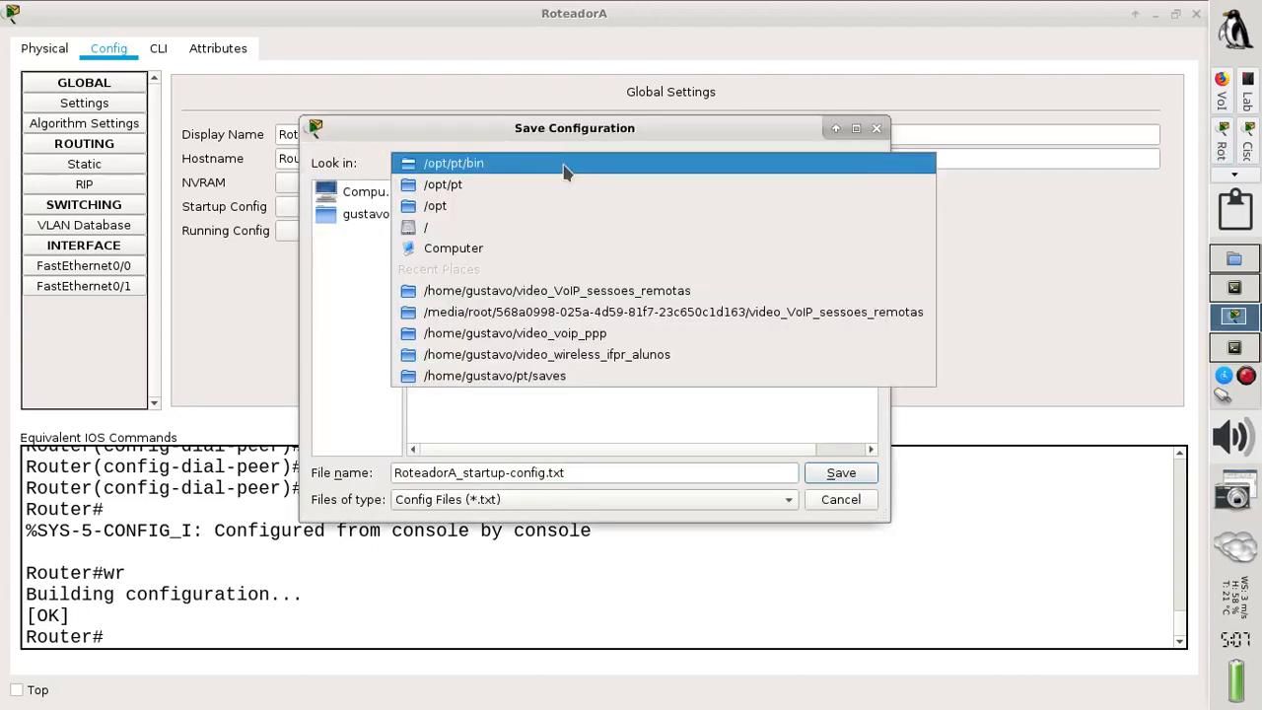
{"action": "left_click", "coordinate": [608, 314]}
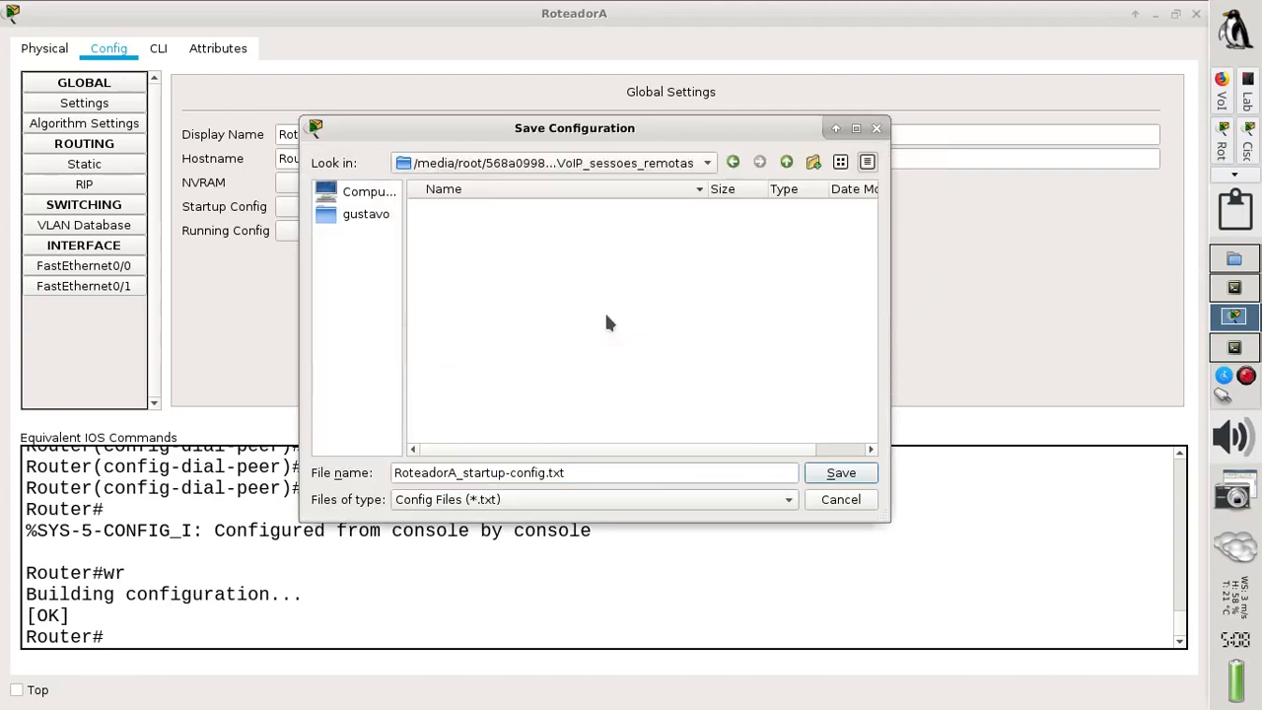
{"action": "left_click", "coordinate": [540, 472]}
{"action": "left_click_drag", "start_coordinate": [542, 472], "coordinate": [283, 385]}
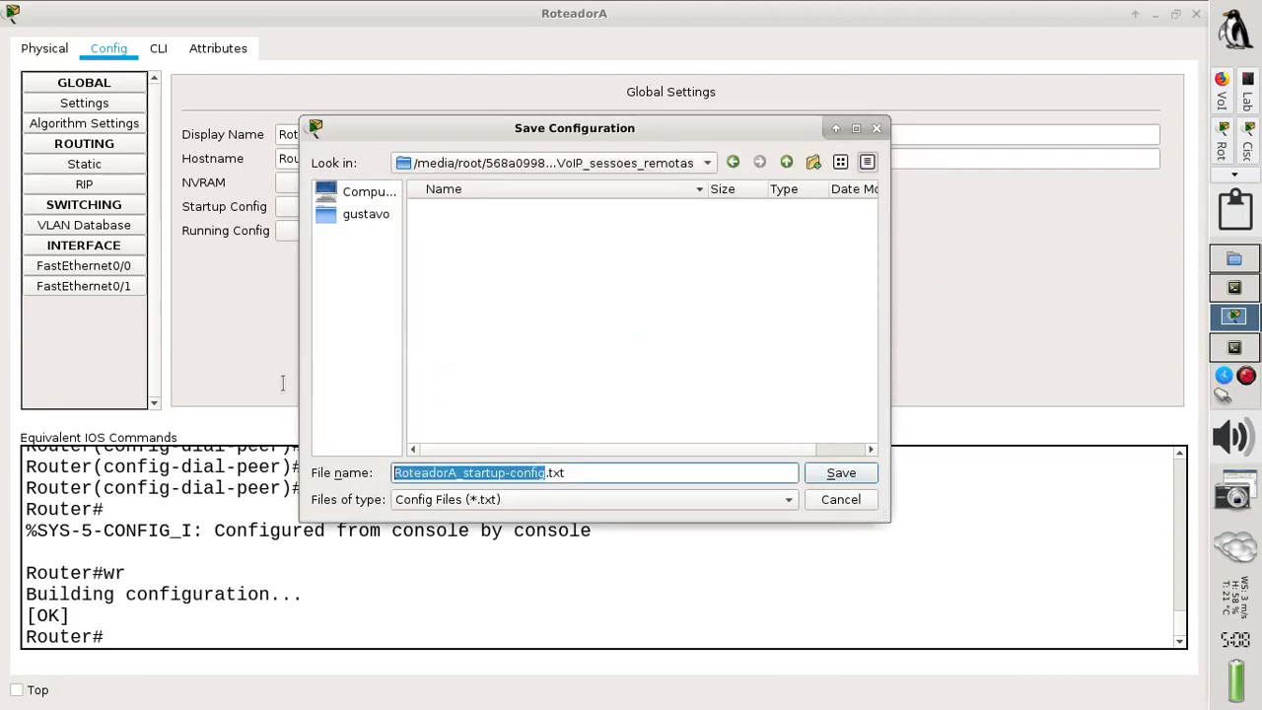
{"action": "type", "text": "temp"}
{"action": "type", "text": "late_r"}
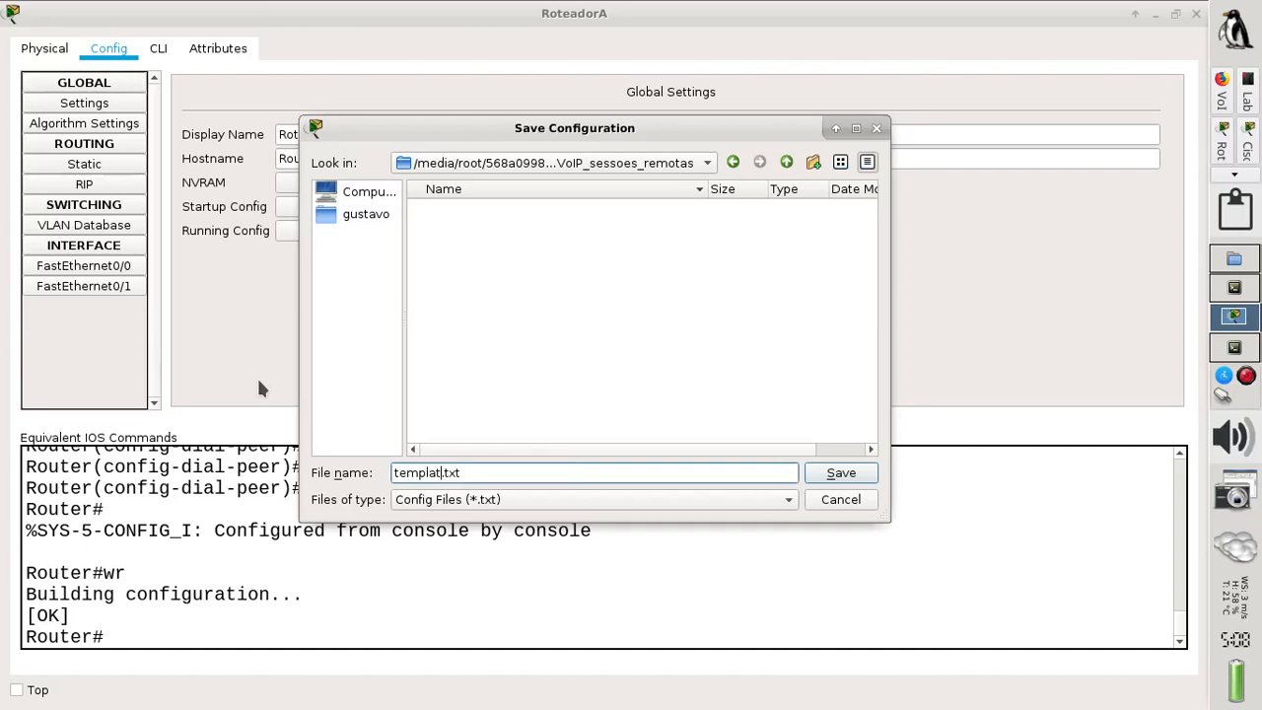
{"action": "type", "text": "oteador"}
Save the exported configuration in the home directory's video_VoIP_sessoes_remotas folder and close the RoteadorA window.
{"action": "left_click", "coordinate": [563, 163]}
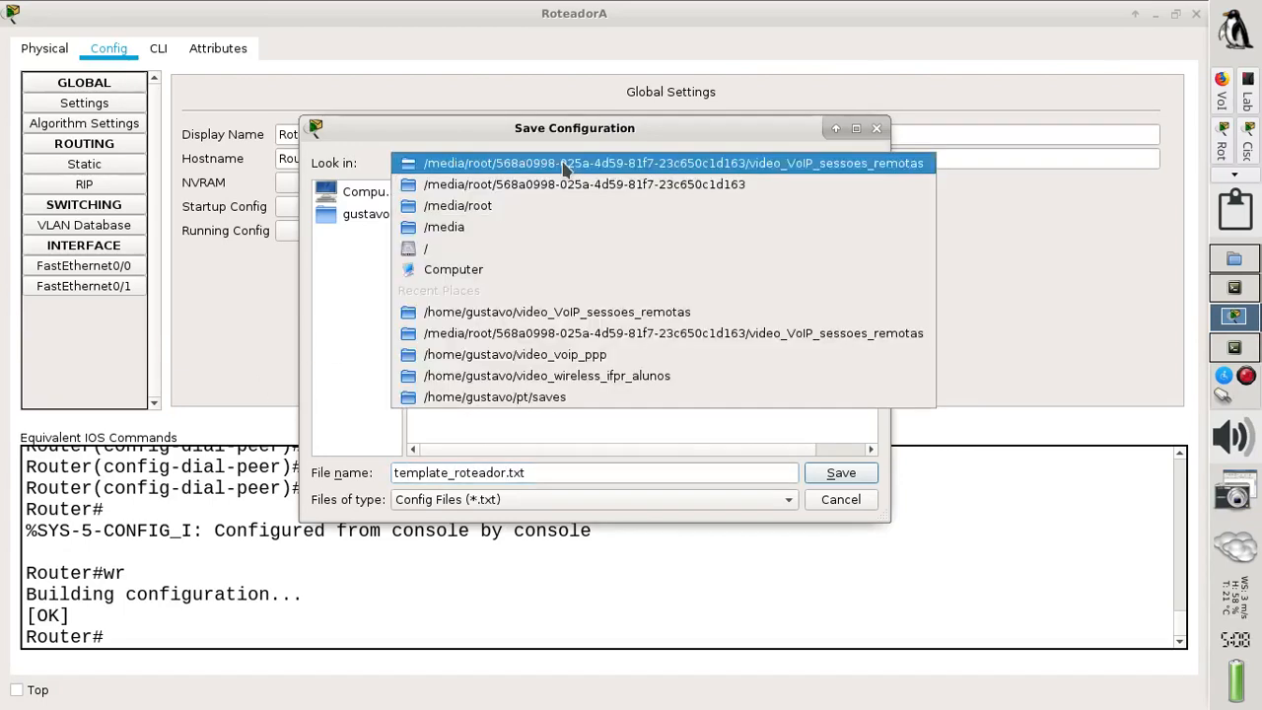
{"action": "left_click", "coordinate": [580, 314]}
{"action": "left_click", "coordinate": [830, 472]}
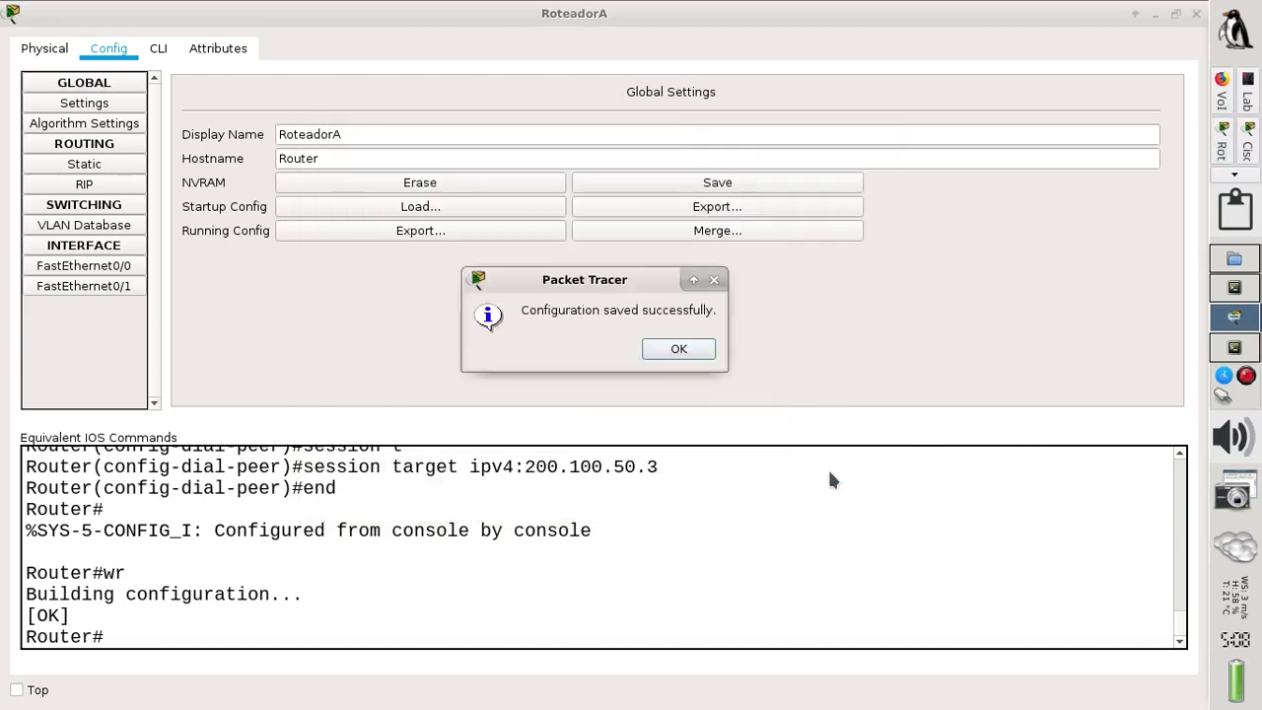
{"action": "left_click", "coordinate": [678, 349]}
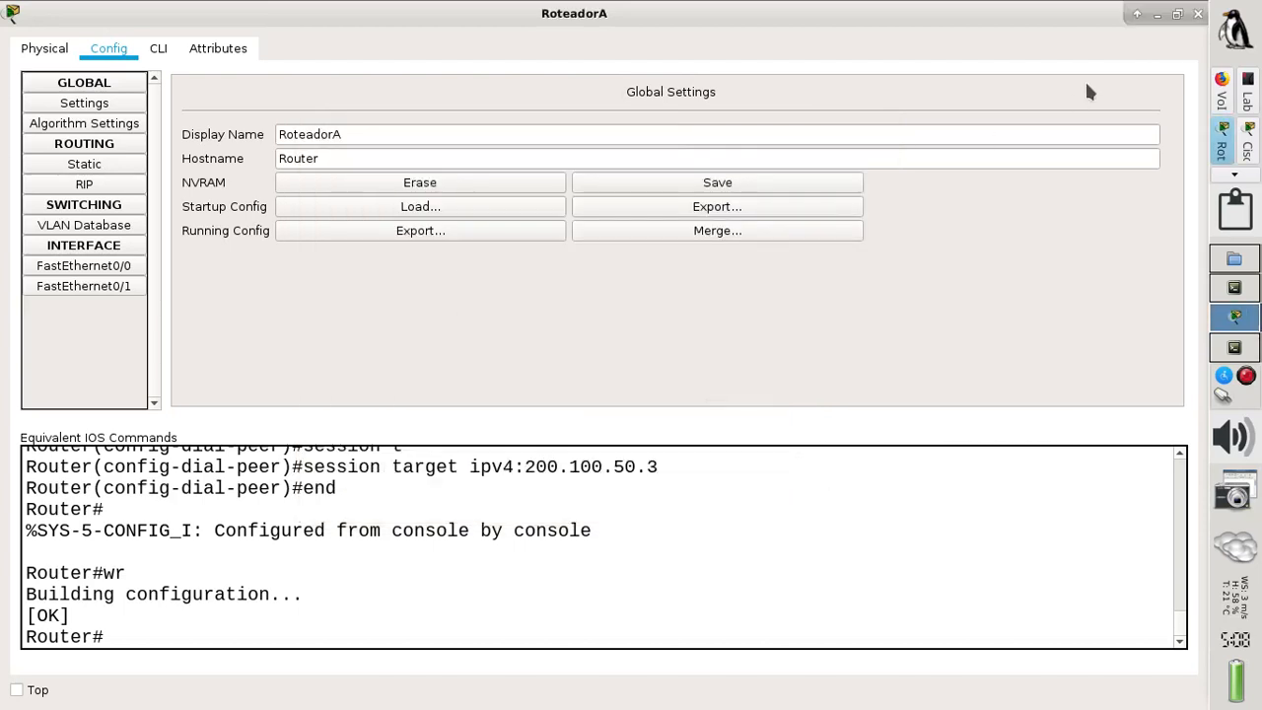
{"action": "left_click", "coordinate": [1197, 14]}
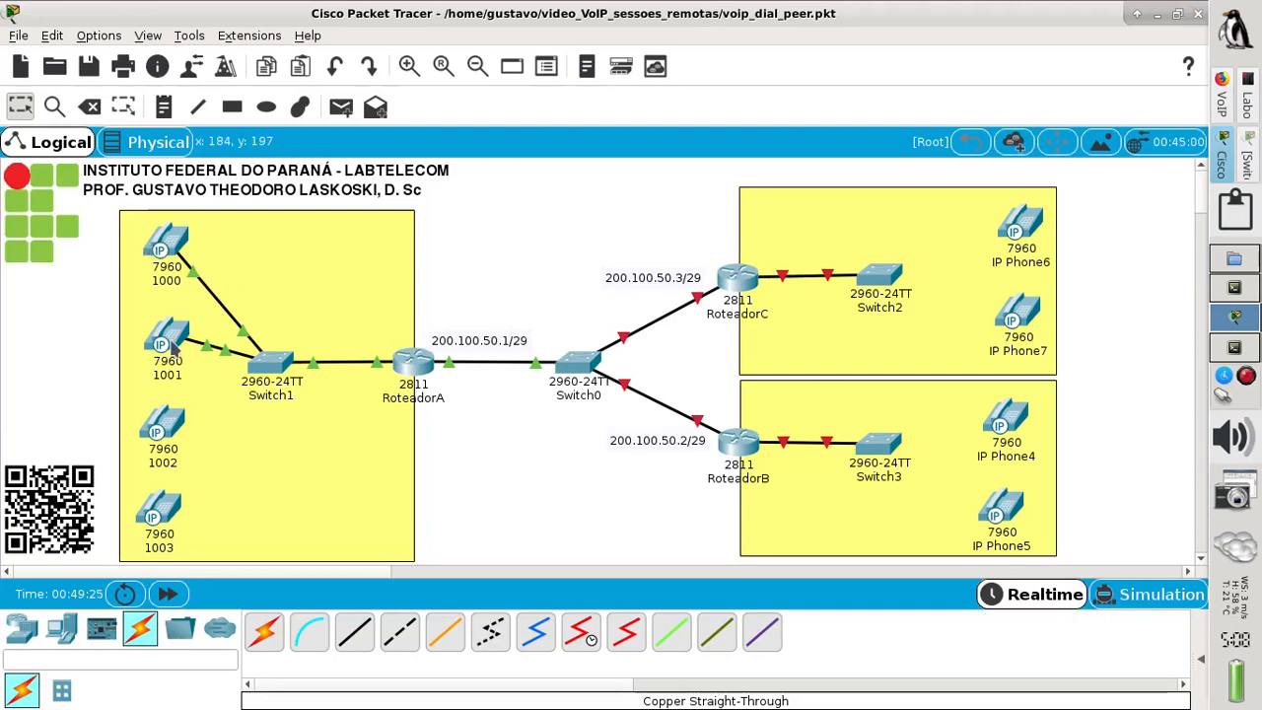
Connect IP phone 1002 to FastEthernet0/4 on Switch1 with a copper straight-through cable.
{"action": "mouse_move", "coordinate": [172, 344]}
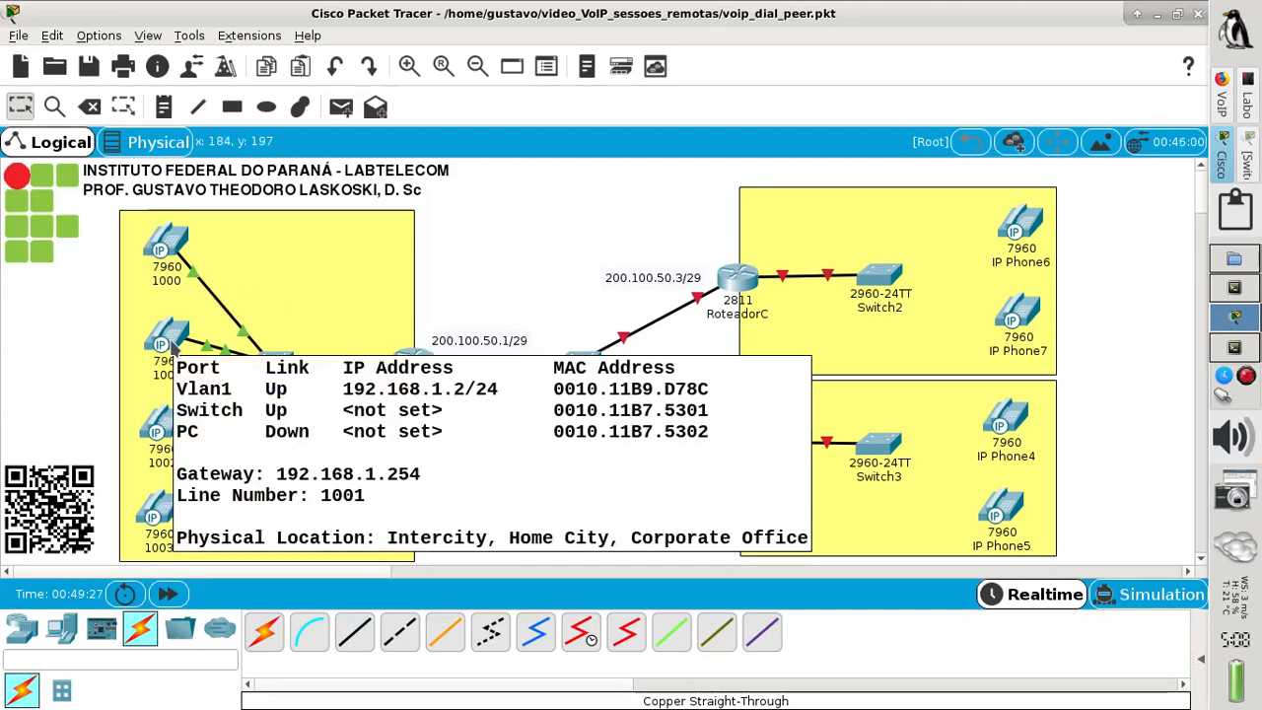
{"action": "left_click", "coordinate": [363, 644]}
{"action": "left_click", "coordinate": [164, 431]}
{"action": "left_click", "coordinate": [210, 444]}
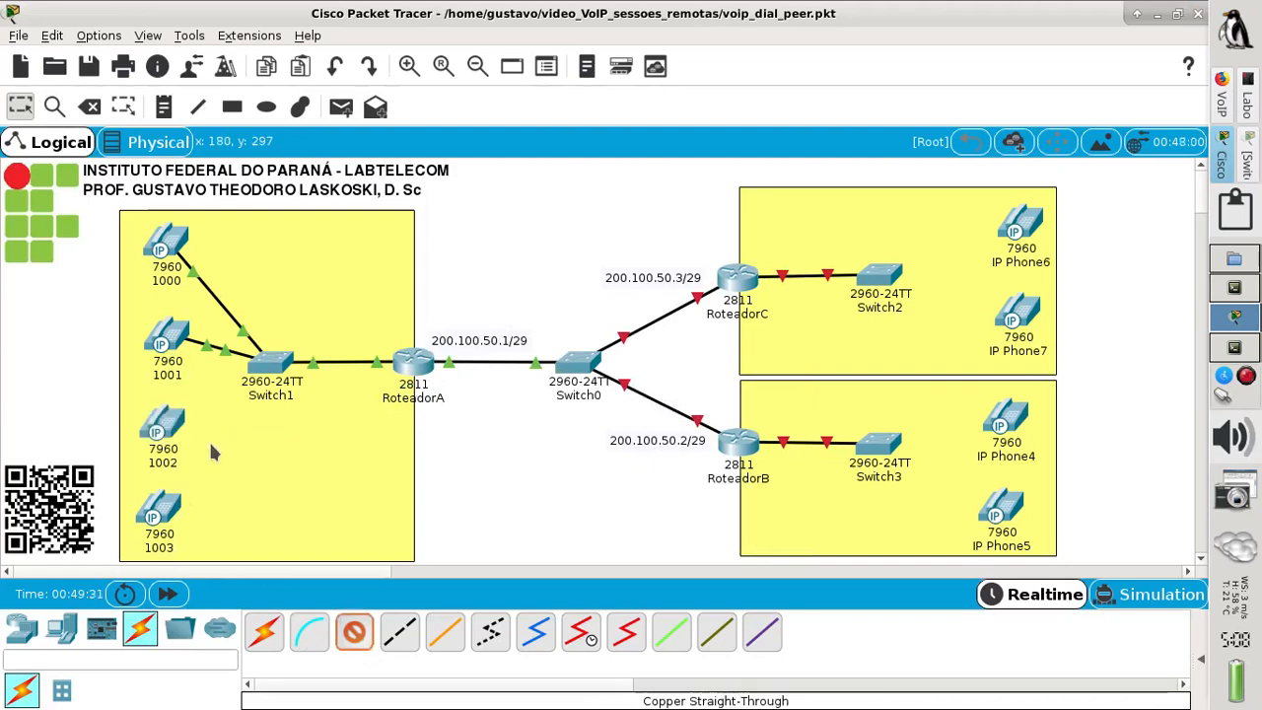
{"action": "left_click", "coordinate": [269, 365]}
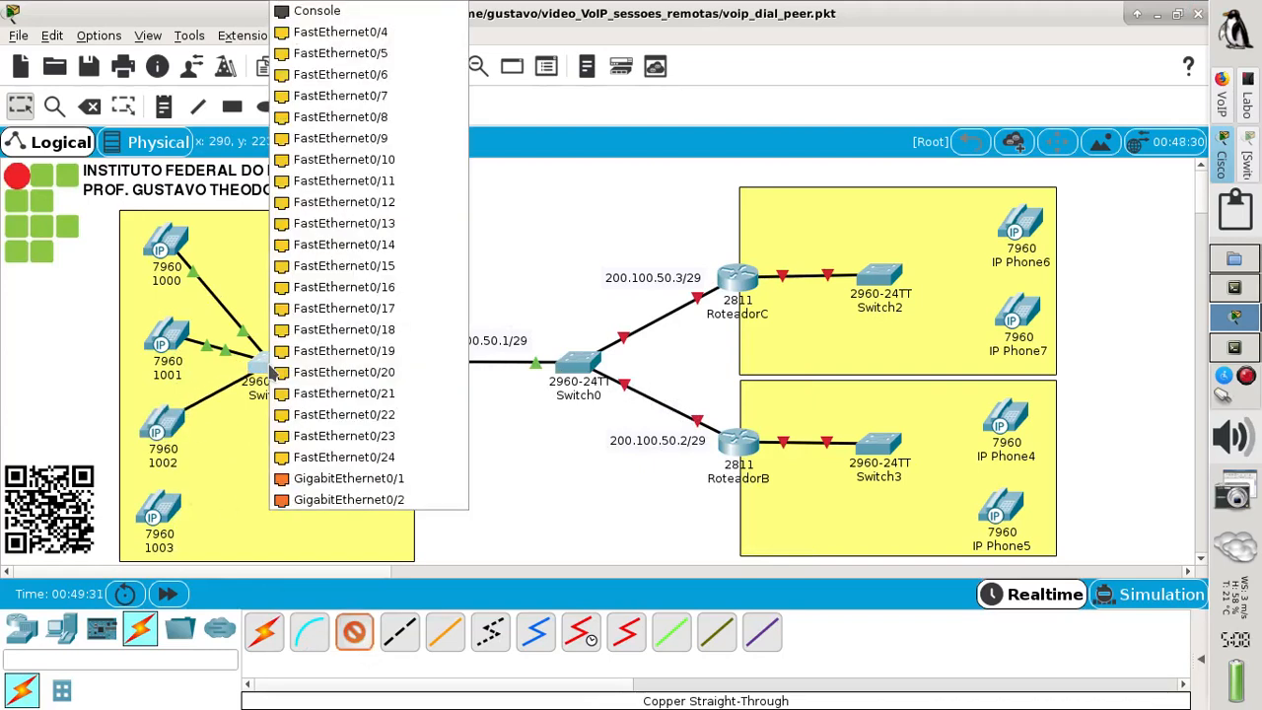
{"action": "left_click", "coordinate": [396, 33]}
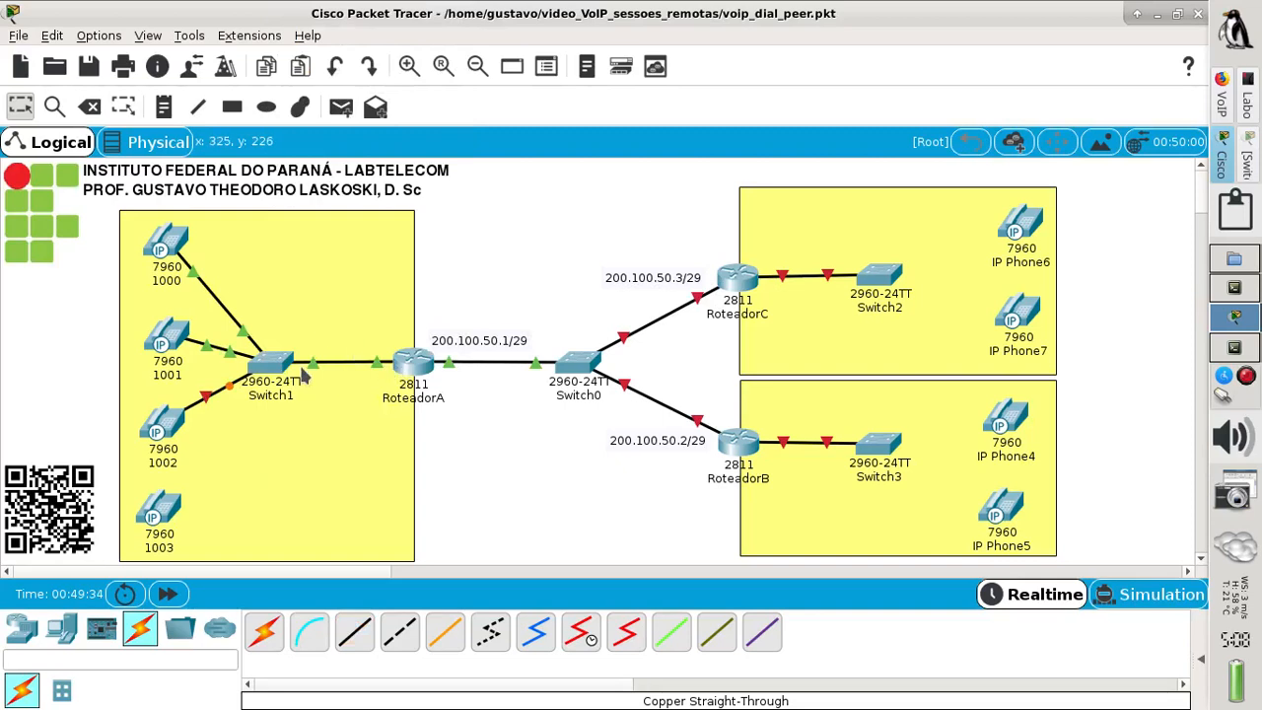
Plug the power adapter into IP phone 1002 and close its window.
{"action": "left_click", "coordinate": [161, 434]}
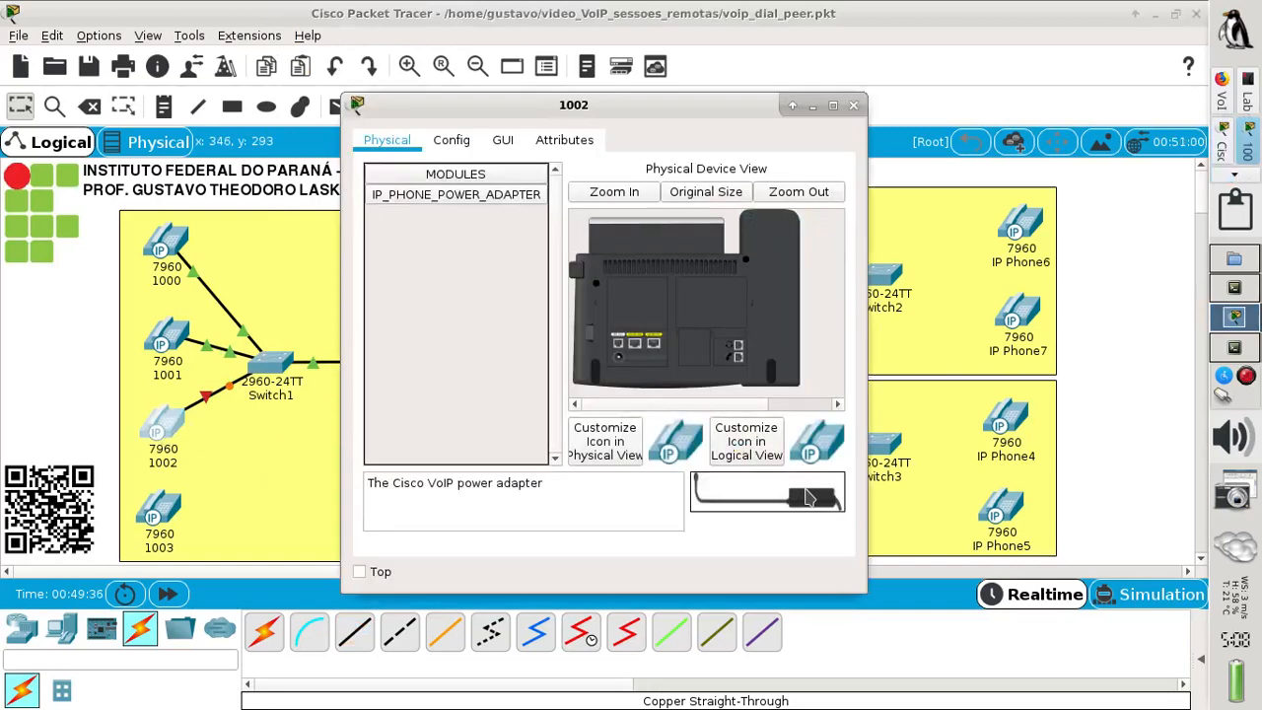
{"action": "left_click_drag", "start_coordinate": [809, 498], "coordinate": [887, 380]}
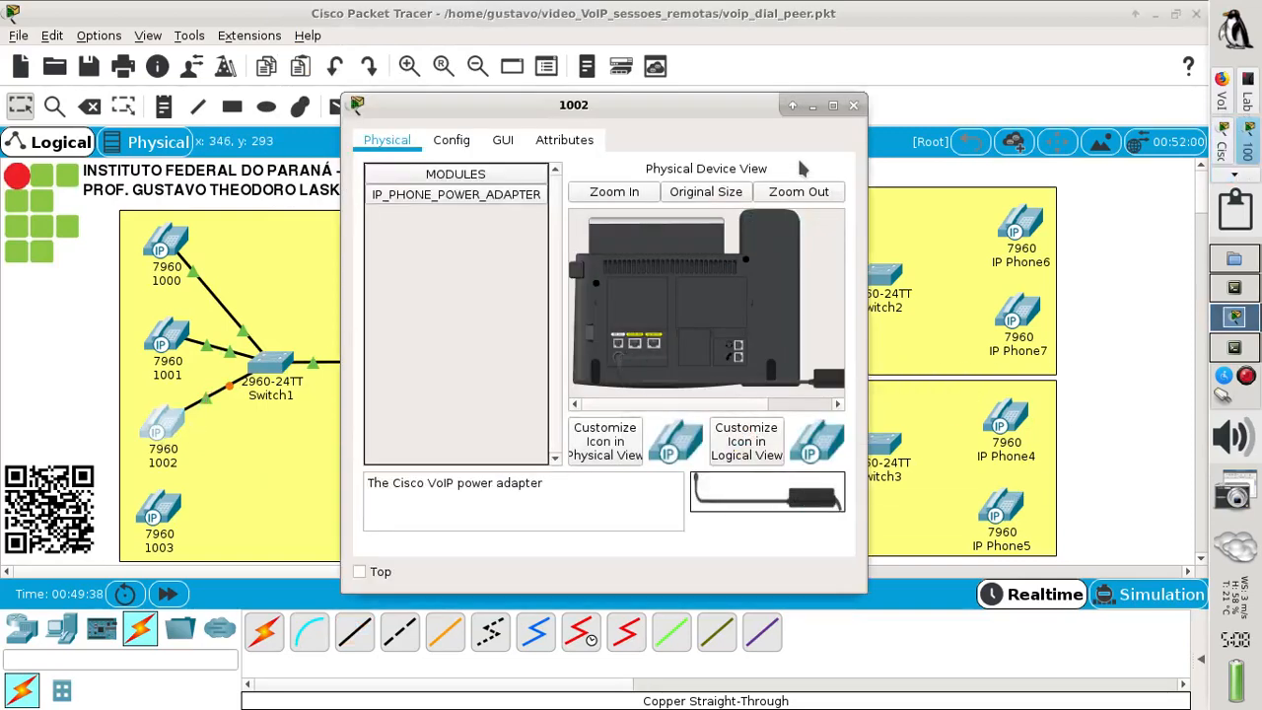
{"action": "left_click", "coordinate": [854, 105]}
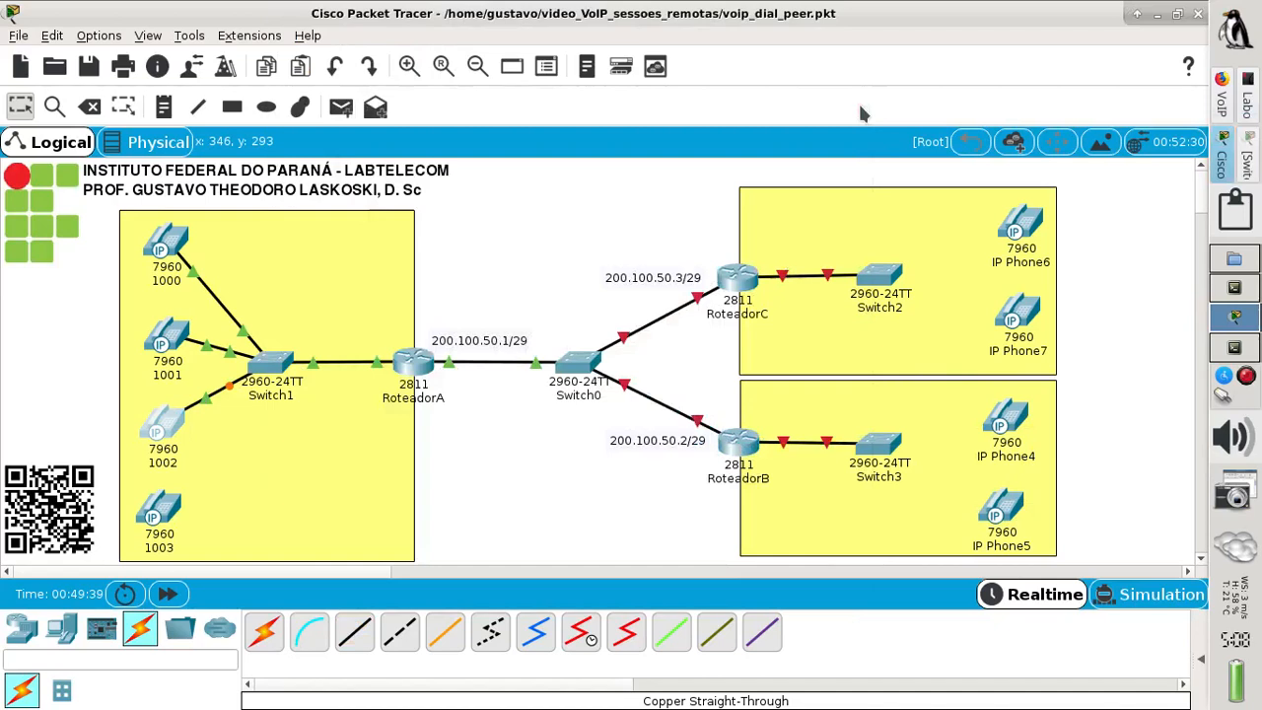
Call extension 1001 from IP phone 1000's graphical interface and raise the system volume to hear the ringing.
{"action": "left_click", "coordinate": [147, 237]}
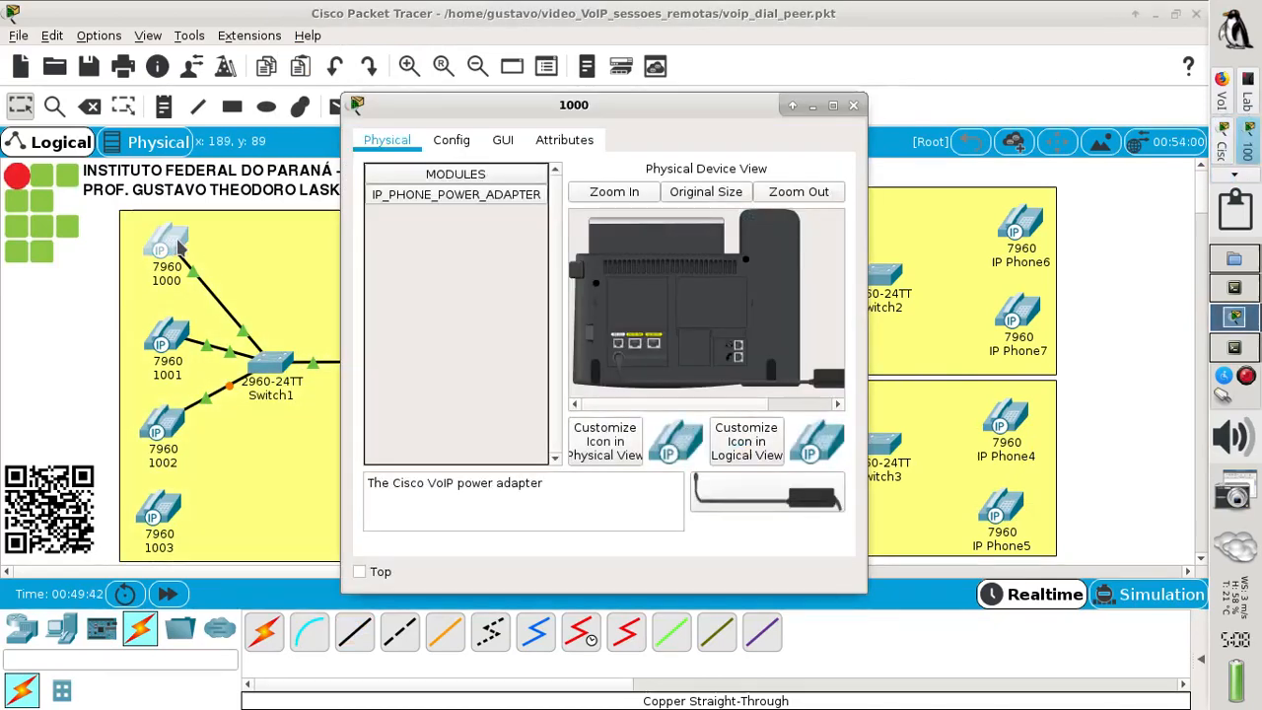
{"action": "left_click", "coordinate": [505, 144]}
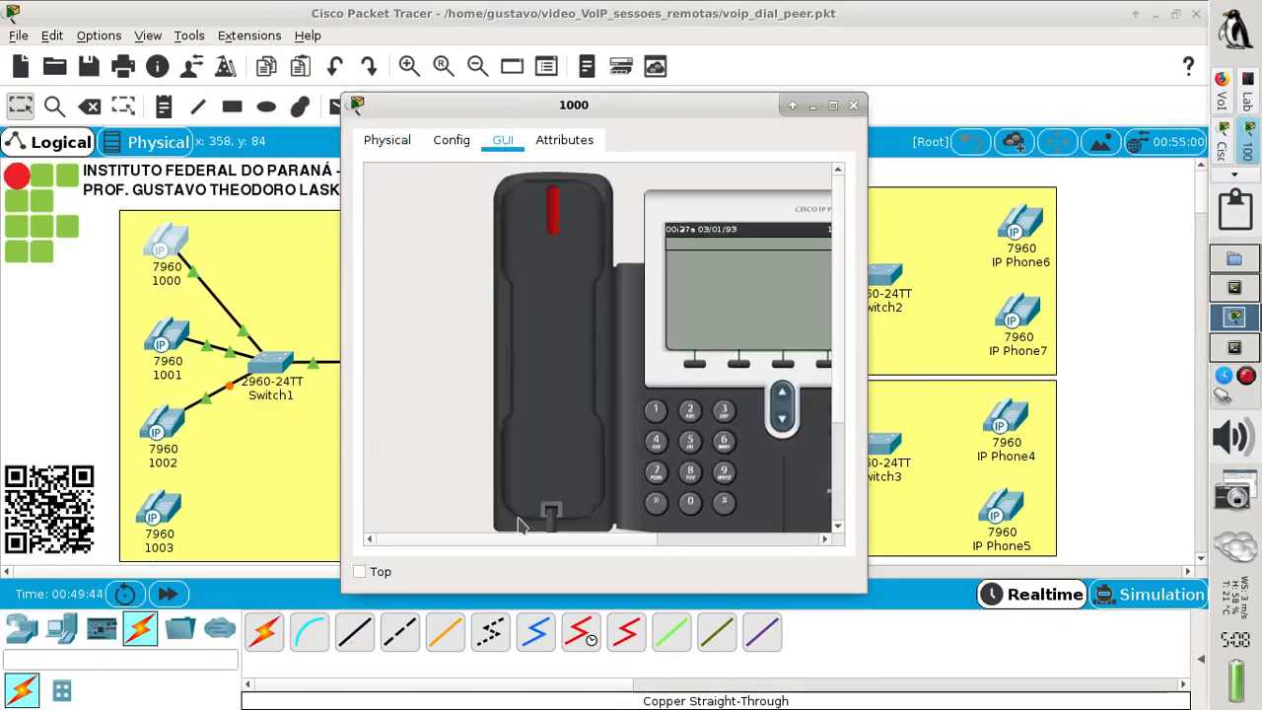
{"action": "left_click_drag", "start_coordinate": [520, 541], "coordinate": [570, 544]}
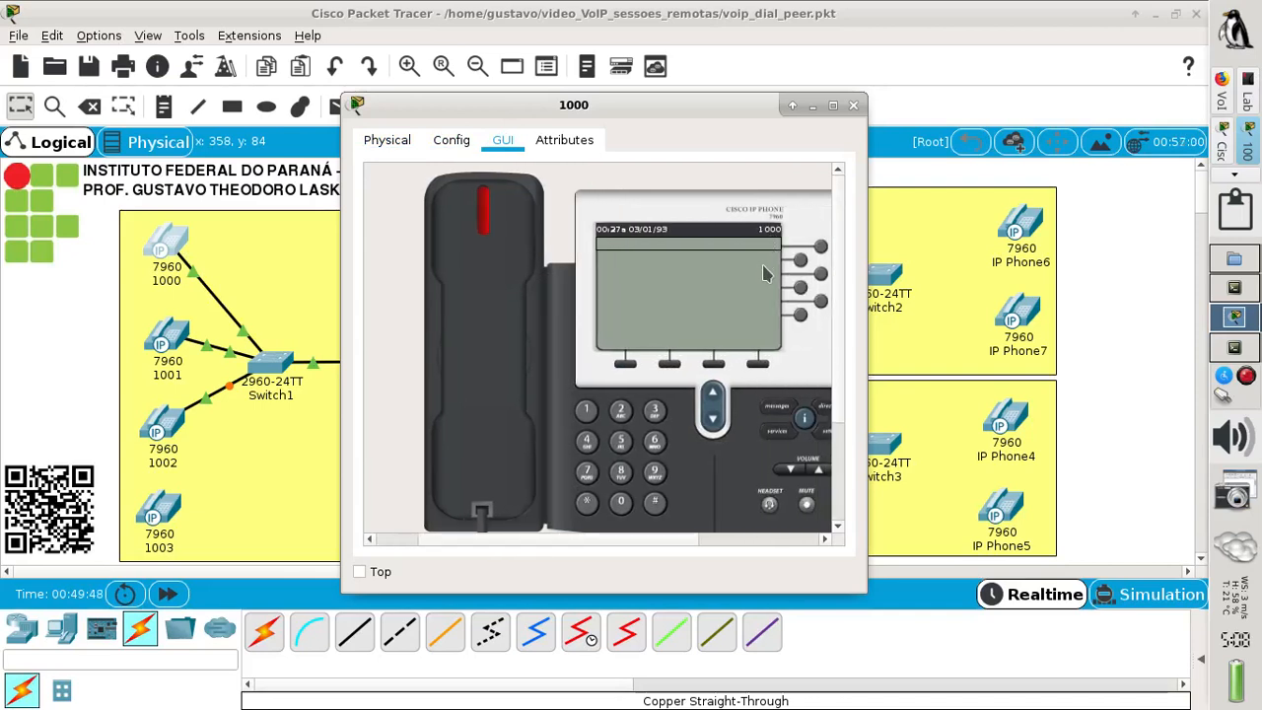
{"action": "left_click", "coordinate": [588, 412]}
{"action": "left_click", "coordinate": [613, 501]}
{"action": "left_click", "coordinate": [615, 503]}
{"action": "left_click", "coordinate": [570, 409]}
{"action": "left_click", "coordinate": [505, 368]}
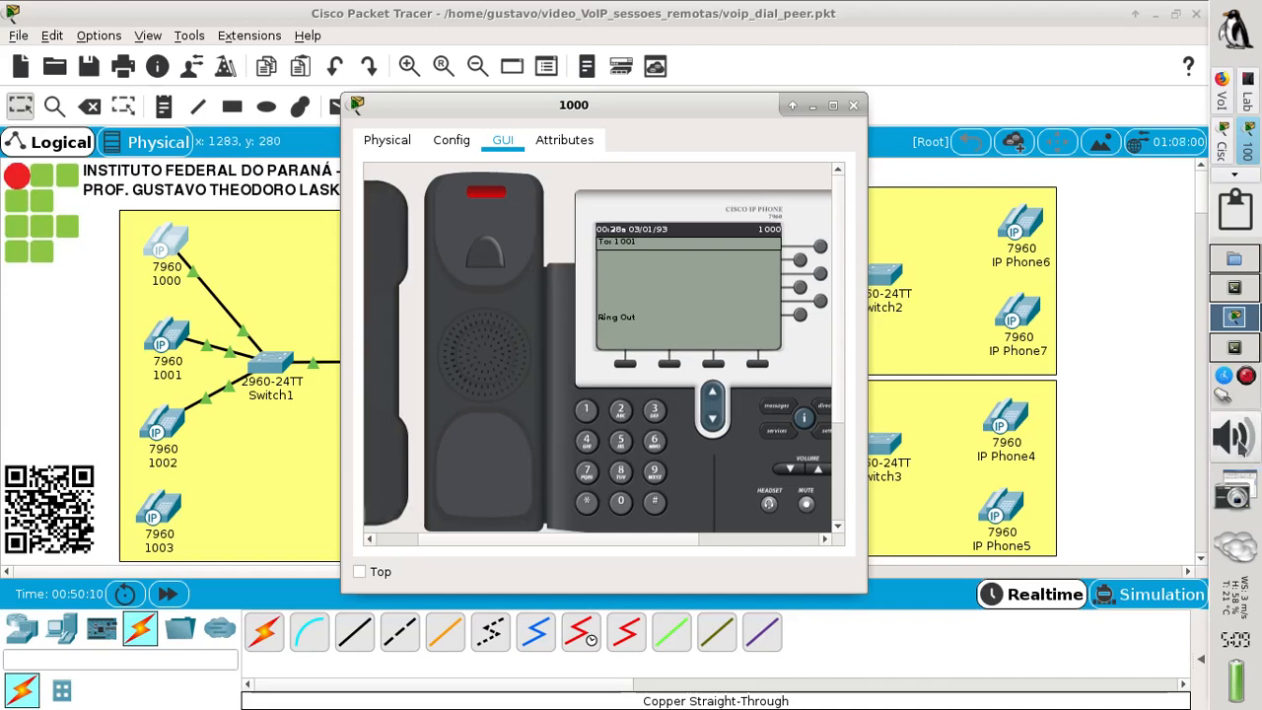
{"action": "scroll", "coordinate": [1243, 440], "scroll_direction": "up", "scroll_amount": 3}
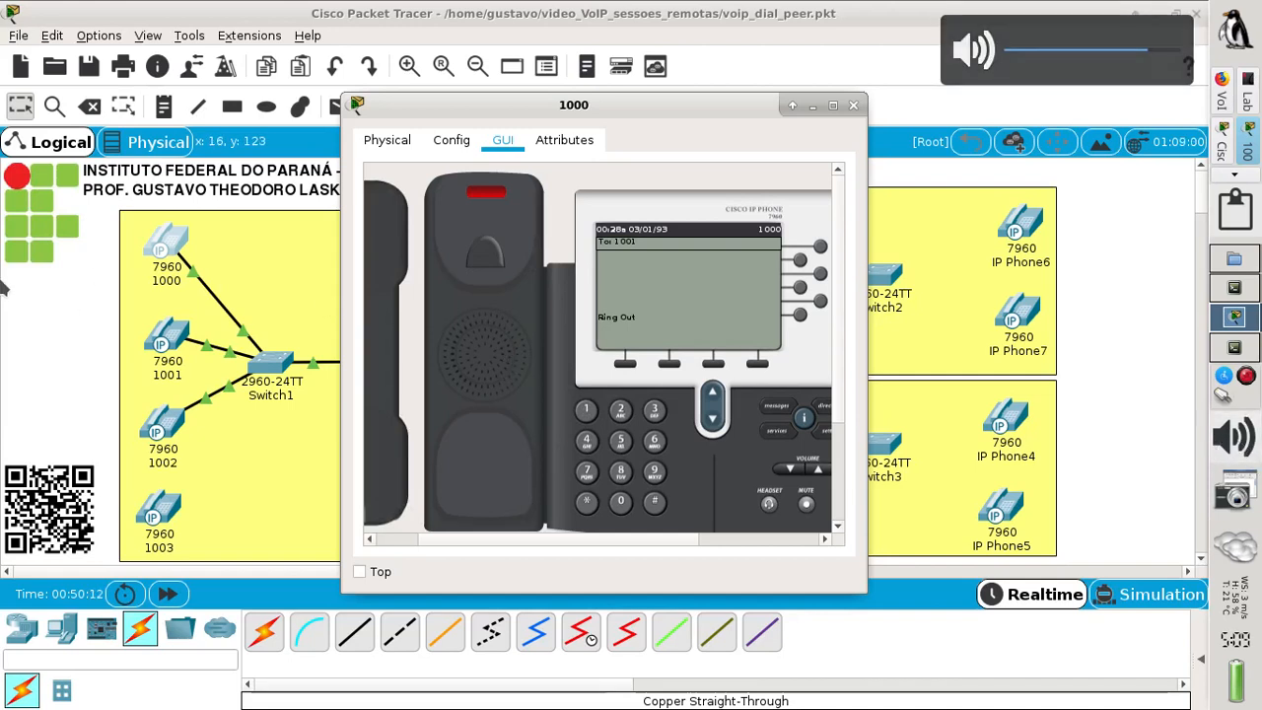
Answer the call from 1000 on IP phone 1001, hang up and close the phone's window.
{"action": "left_click", "coordinate": [165, 338]}
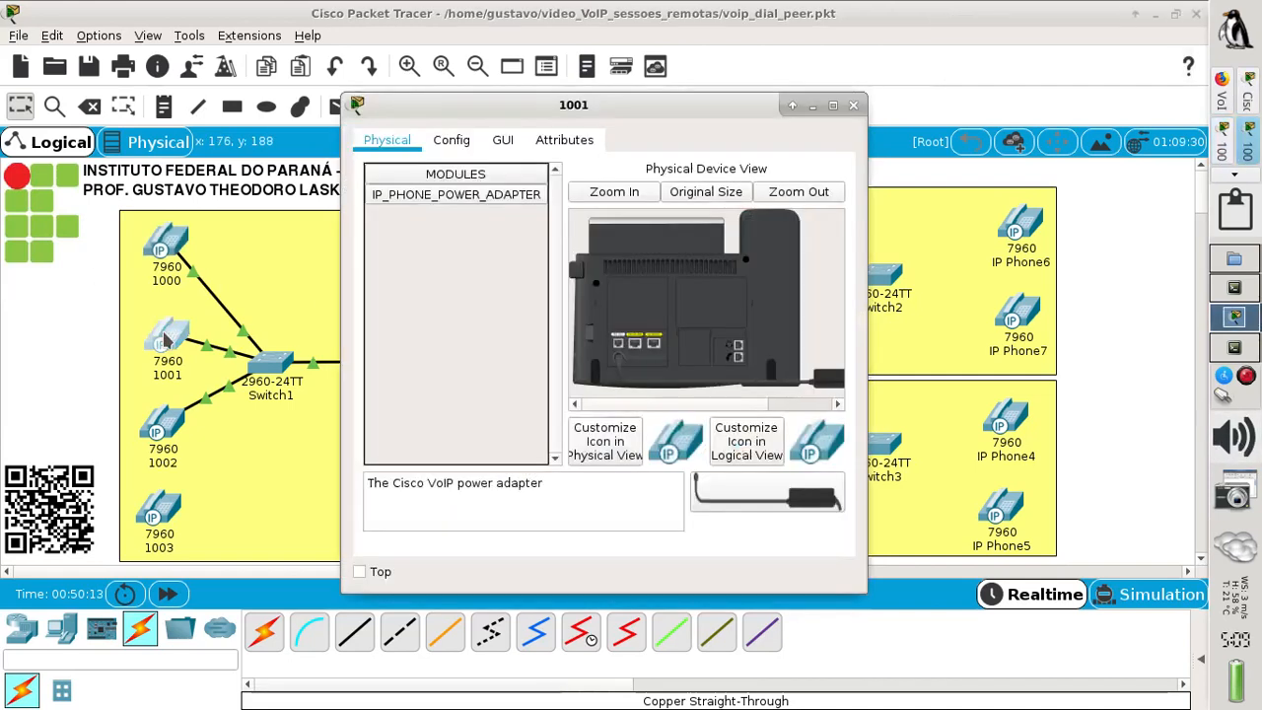
{"action": "left_click", "coordinate": [503, 140]}
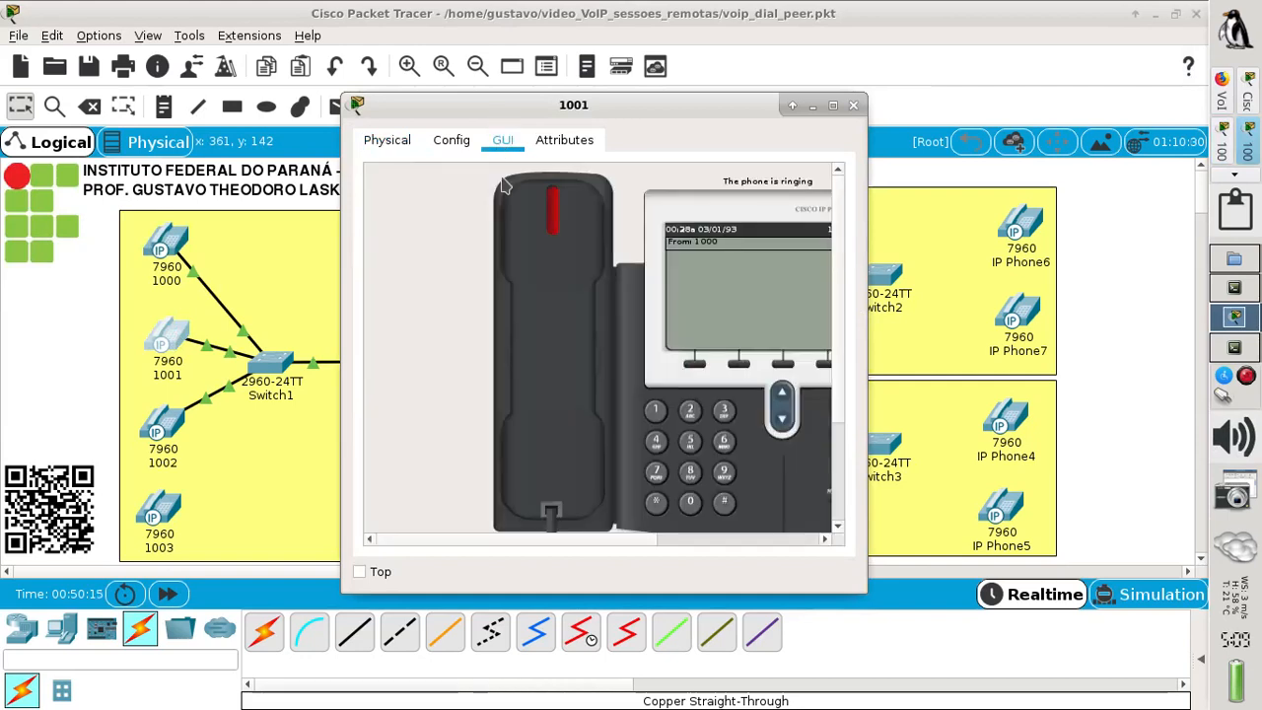
{"action": "left_click", "coordinate": [569, 258]}
{"action": "left_click", "coordinate": [437, 267]}
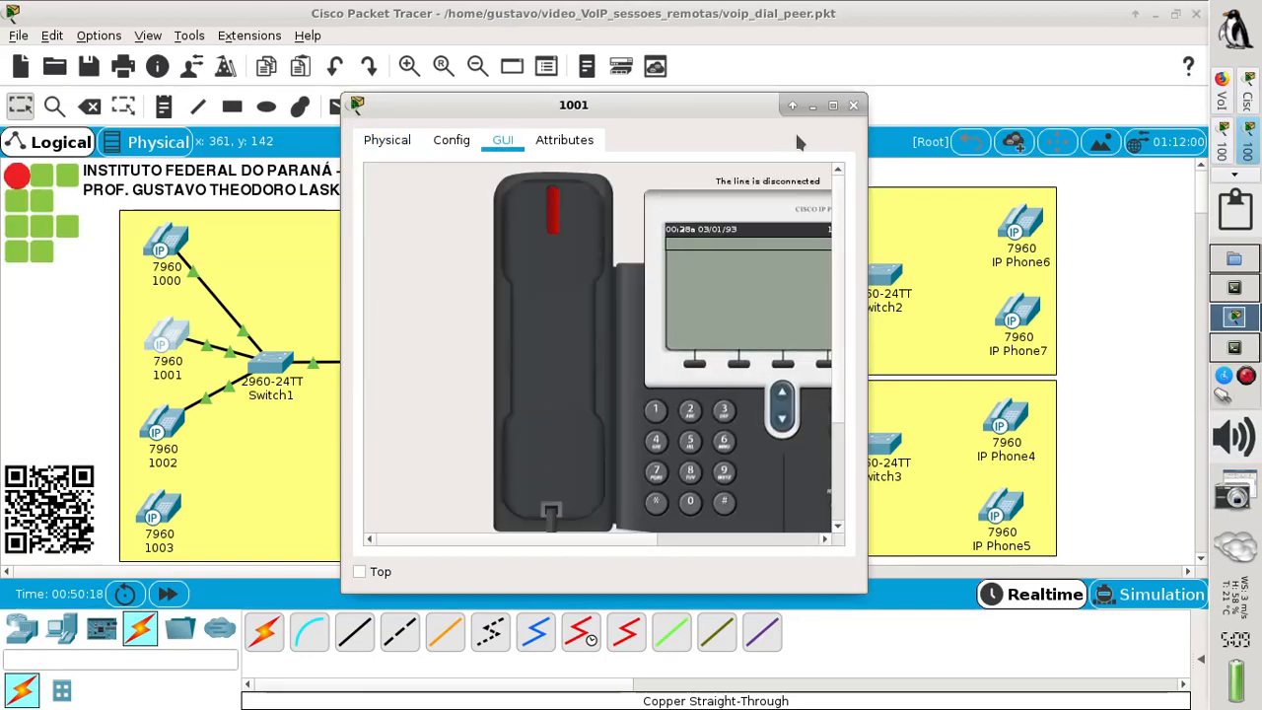
{"action": "left_click", "coordinate": [854, 105]}
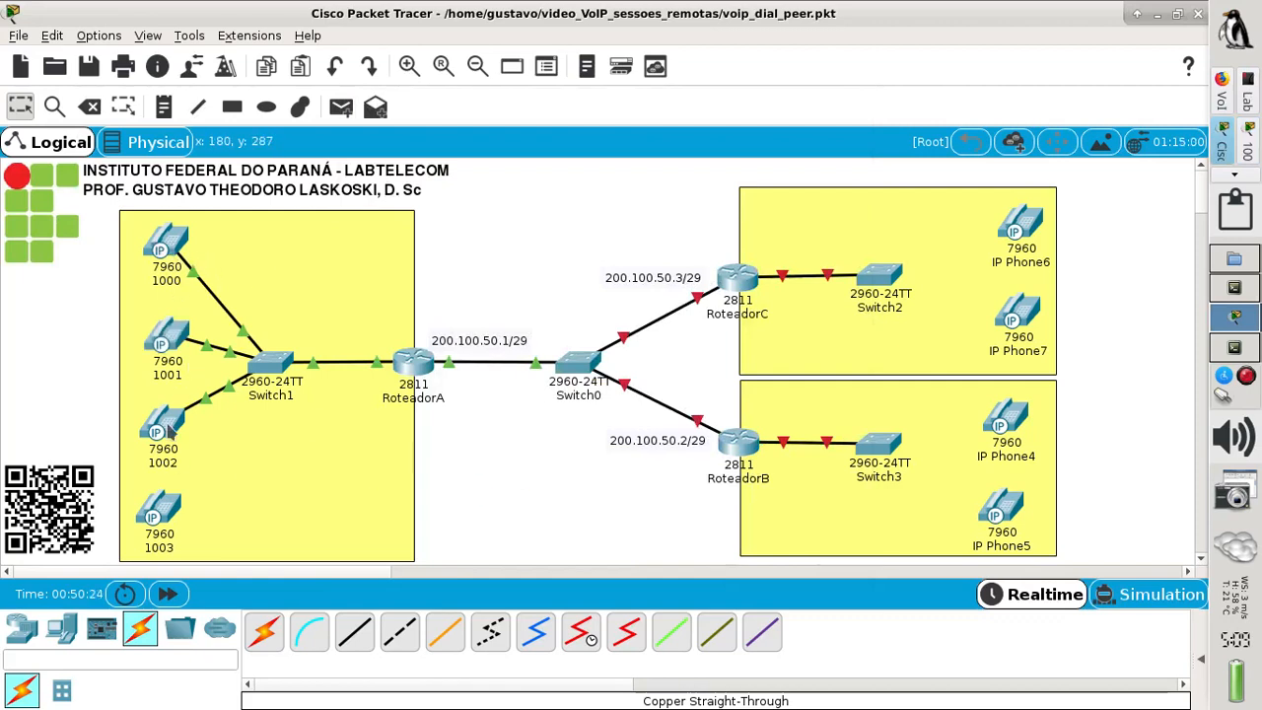
Check phone 1002 and RoteadorB in the topology, and switch to Okular to review the lab sheet's network diagram.
{"action": "mouse_move", "coordinate": [168, 431]}
{"action": "mouse_move", "coordinate": [735, 473]}
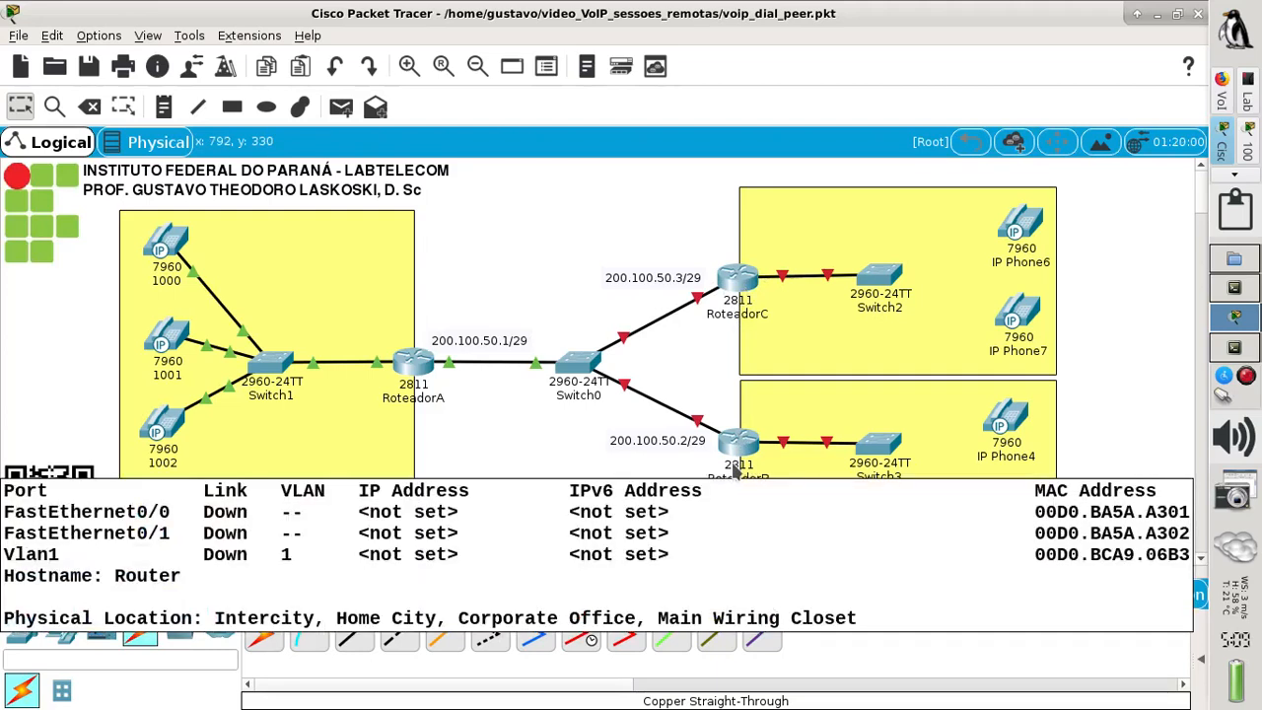
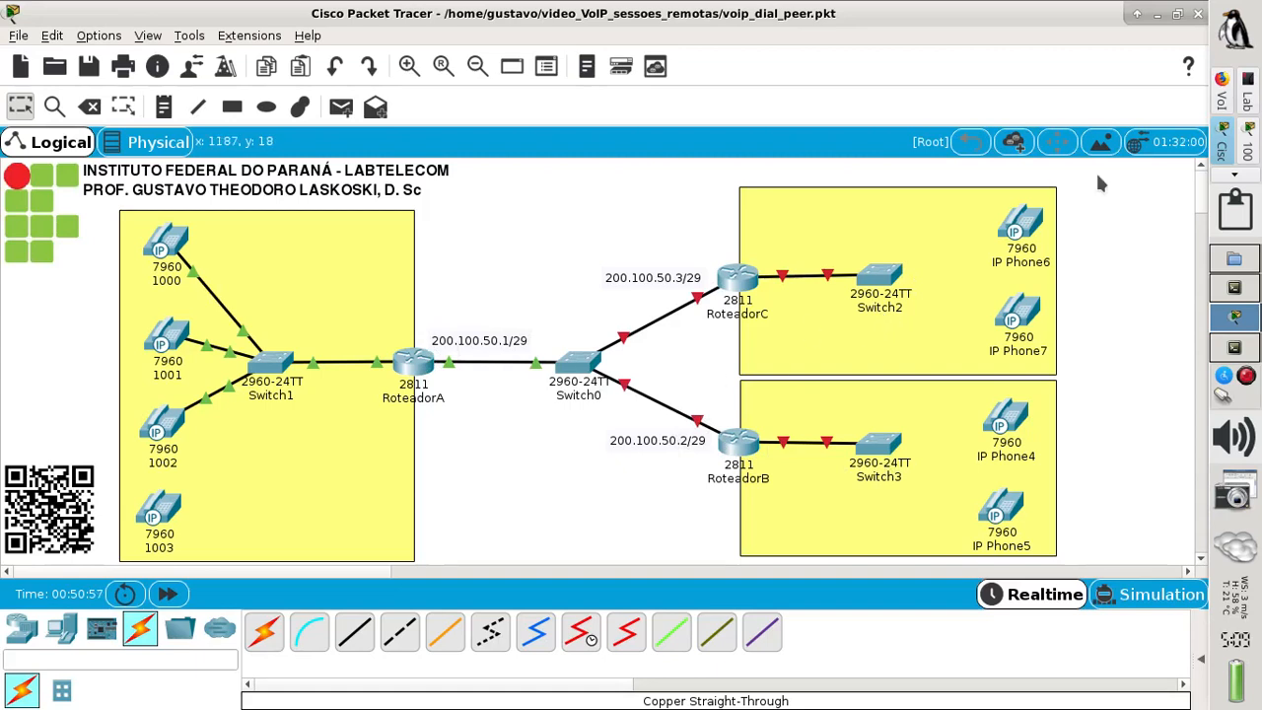
{"action": "left_click", "coordinate": [1249, 94]}
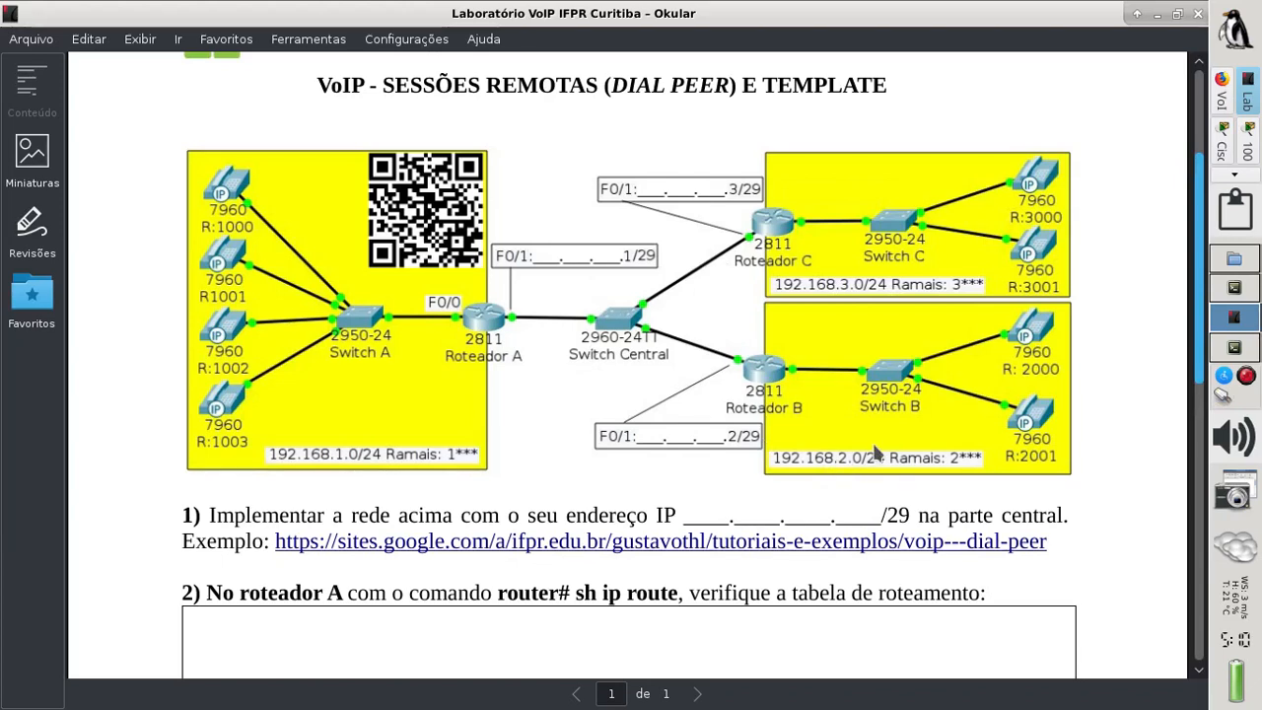
Switch to the terminal, display template_roteador.txt with cat, and examine its ephone, telephony-service, dial-peer, RIP and interface sections.
{"action": "left_click", "coordinate": [1234, 351]}
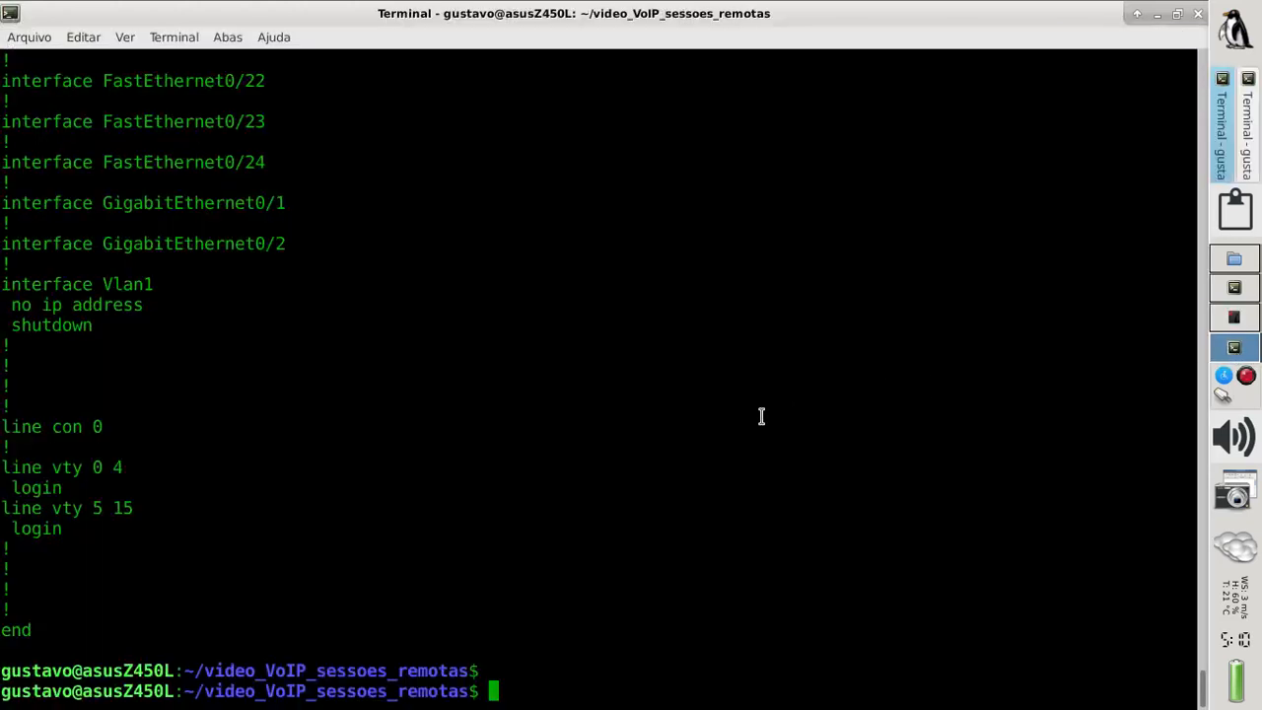
{"action": "type", "text": "cat "}
{"action": "type", "text": "template_"}
{"action": "type", "text": "r"}
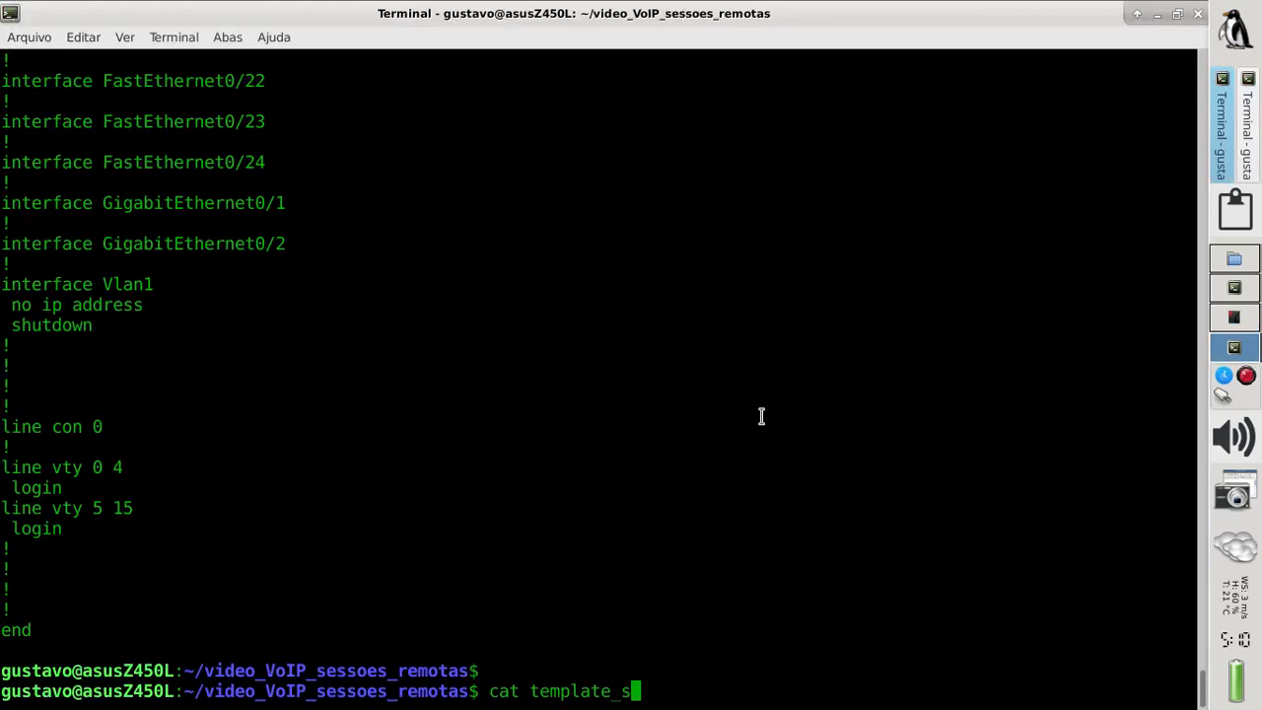
{"action": "key", "text": "Tab"}
{"action": "key", "text": "Return"}
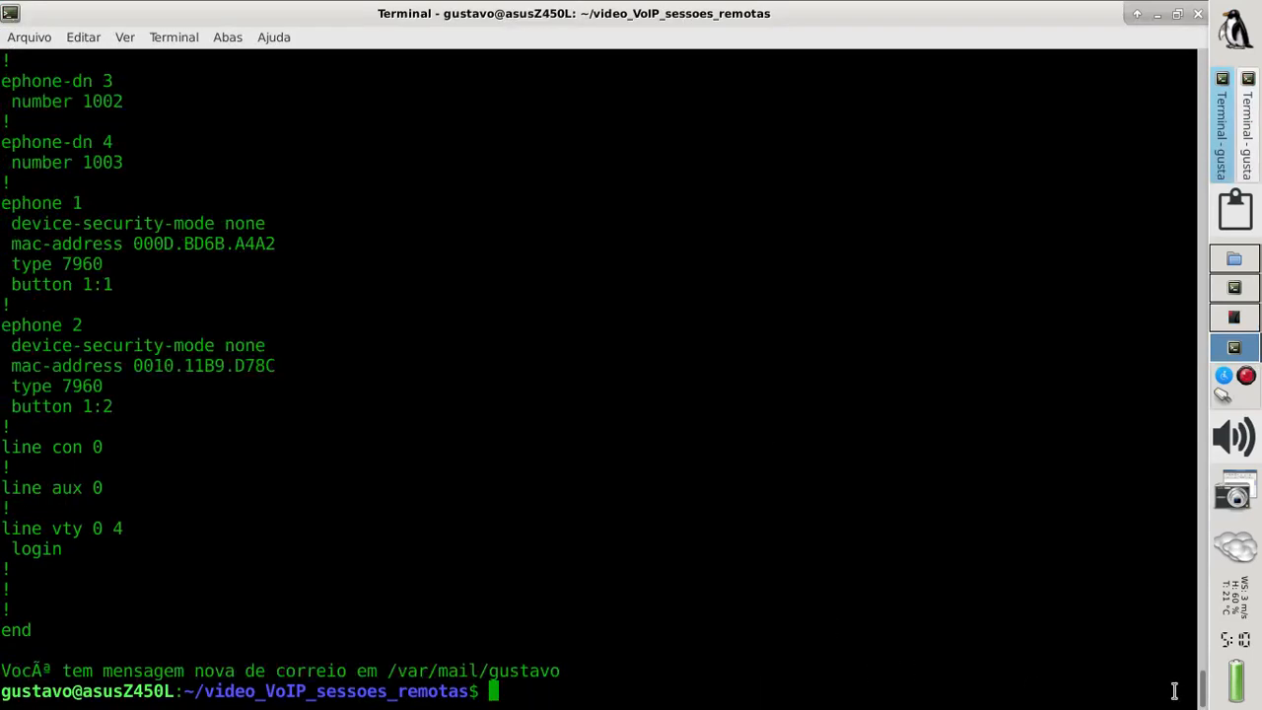
{"action": "scroll", "coordinate": [1200, 687], "scroll_direction": "up", "scroll_amount": 6}
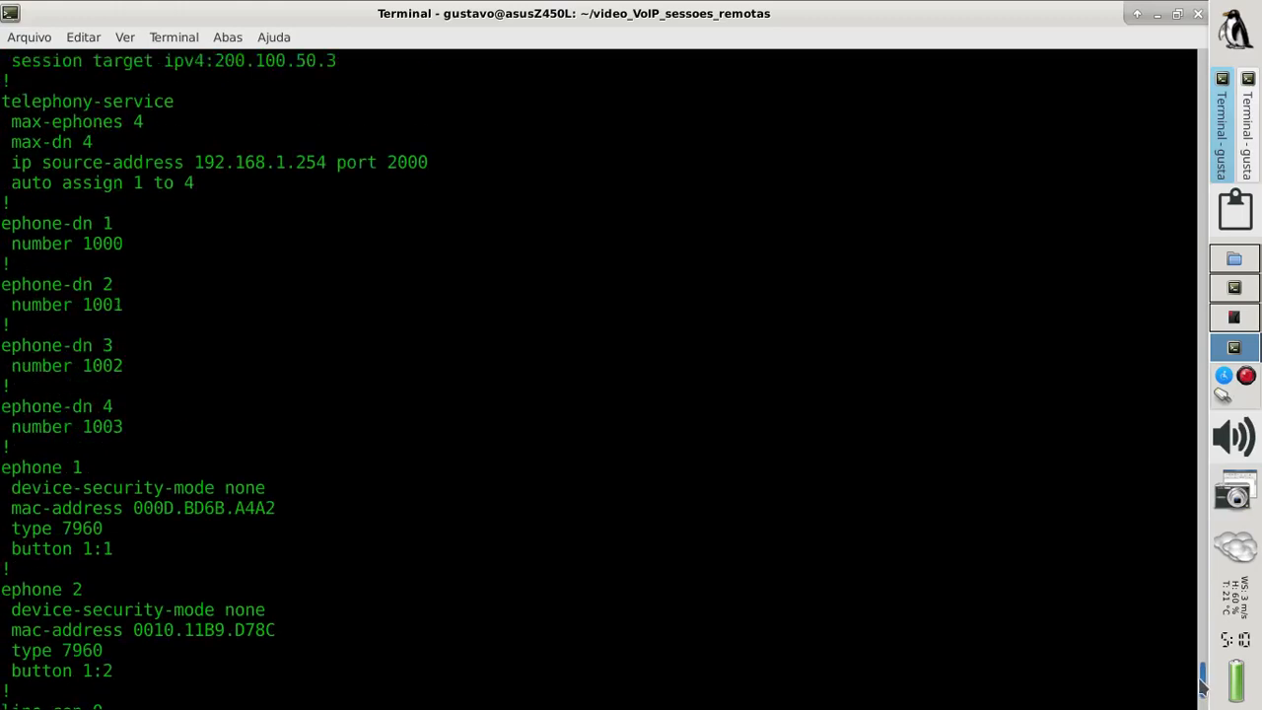
{"action": "scroll", "coordinate": [1202, 685], "scroll_direction": "up", "scroll_amount": 7}
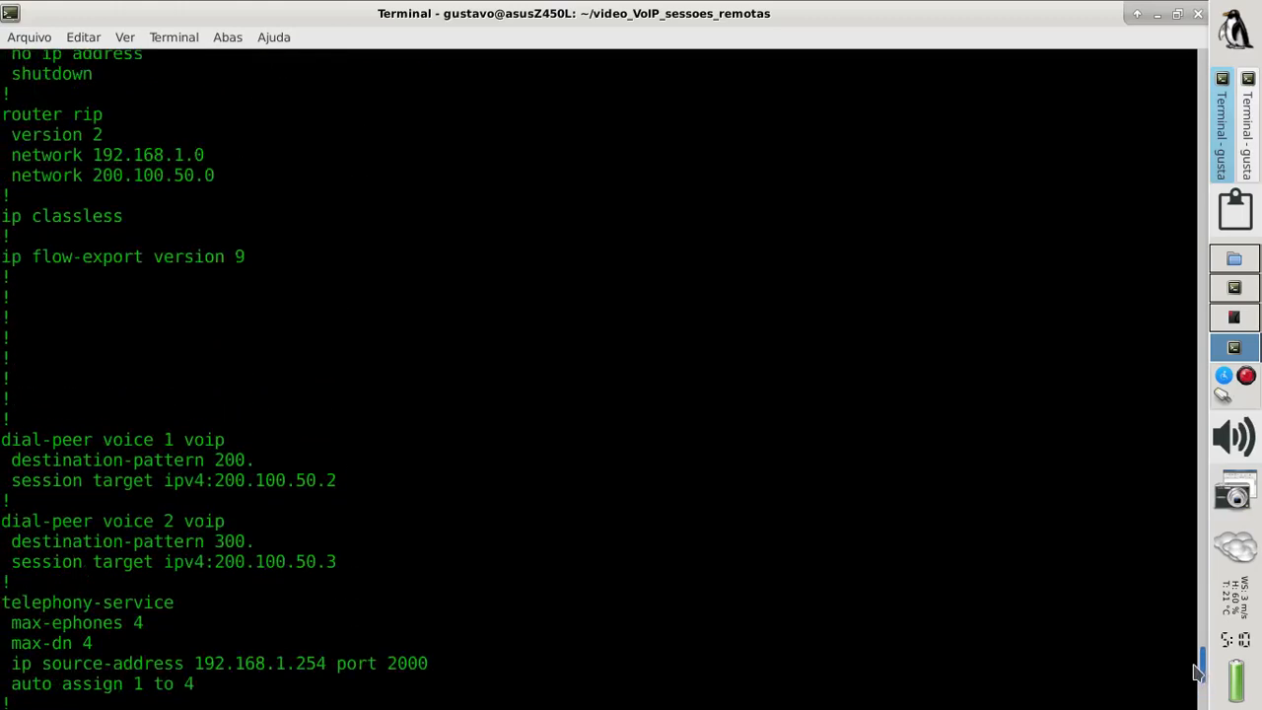
{"action": "scroll", "coordinate": [1195, 671], "scroll_direction": "down", "scroll_amount": 3}
{"action": "scroll", "coordinate": [1193, 665], "scroll_direction": "up", "scroll_amount": 9}
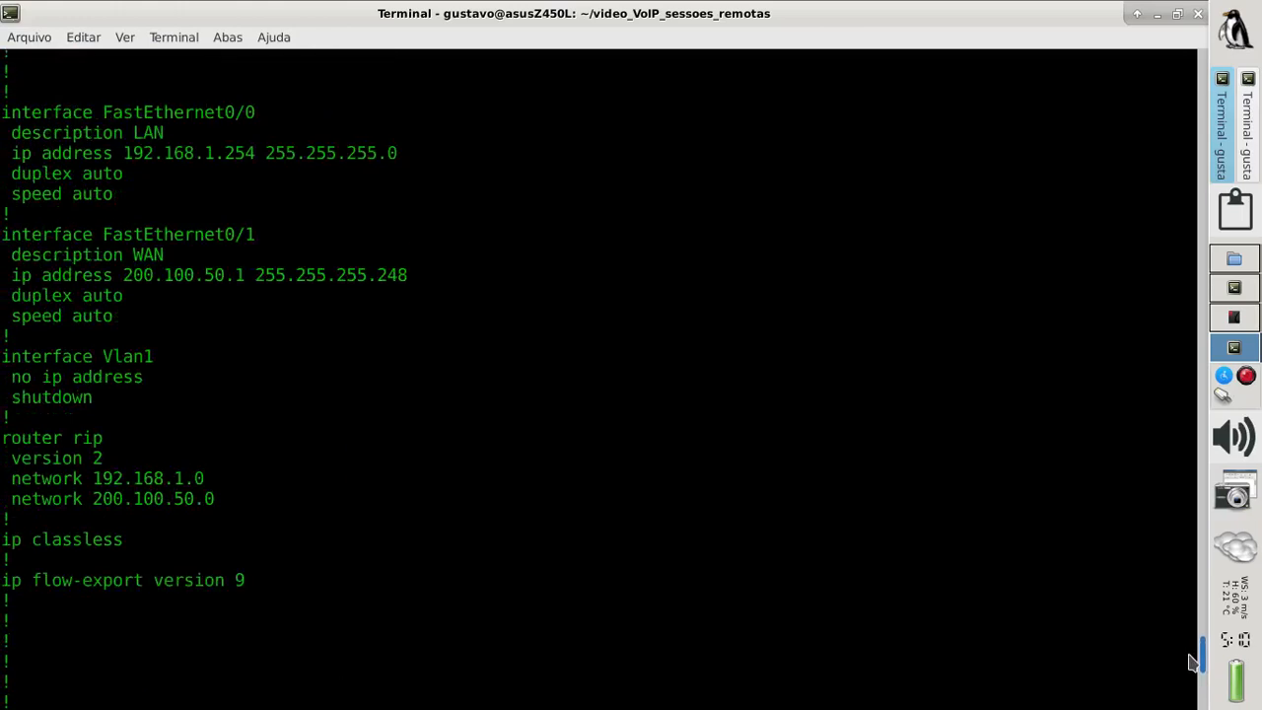
Highlight the LAN and WAN description lines under FastEthernet0/0 and FastEthernet0/1 in the displayed configuration.
{"action": "scroll", "coordinate": [1193, 661], "scroll_direction": "up", "scroll_amount": 2}
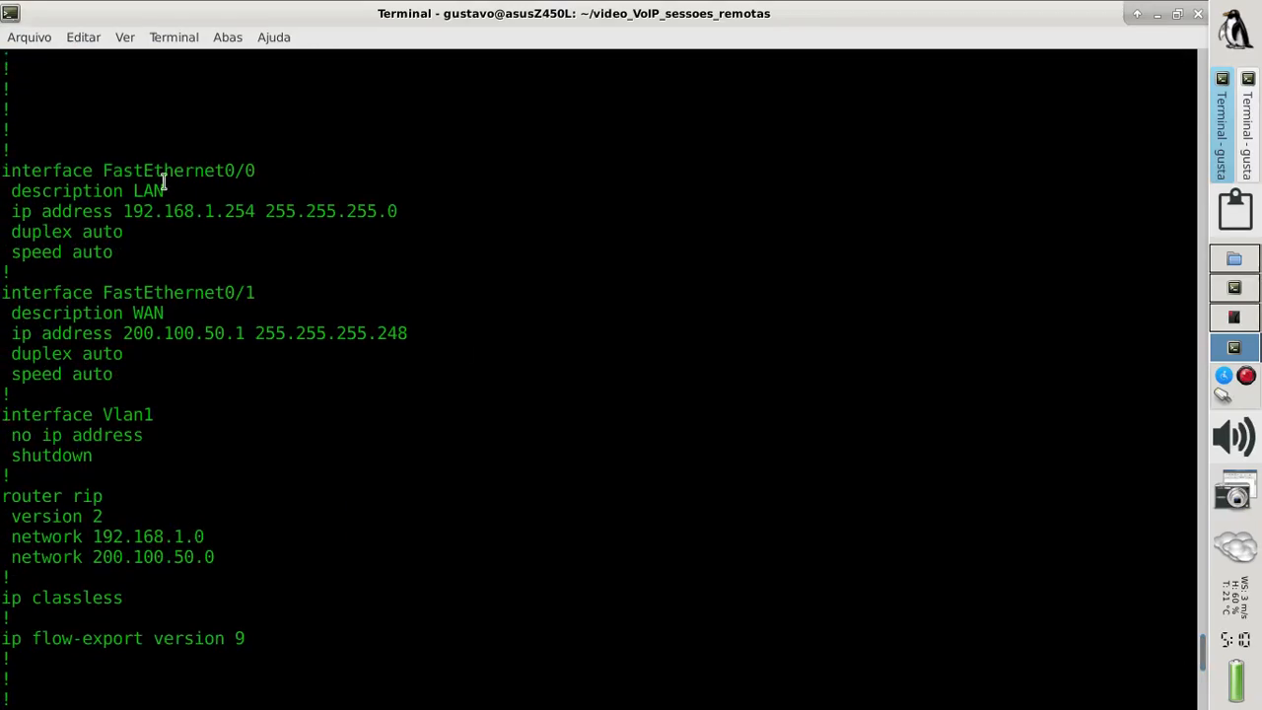
{"action": "left_click_drag", "start_coordinate": [167, 187], "coordinate": [5, 188]}
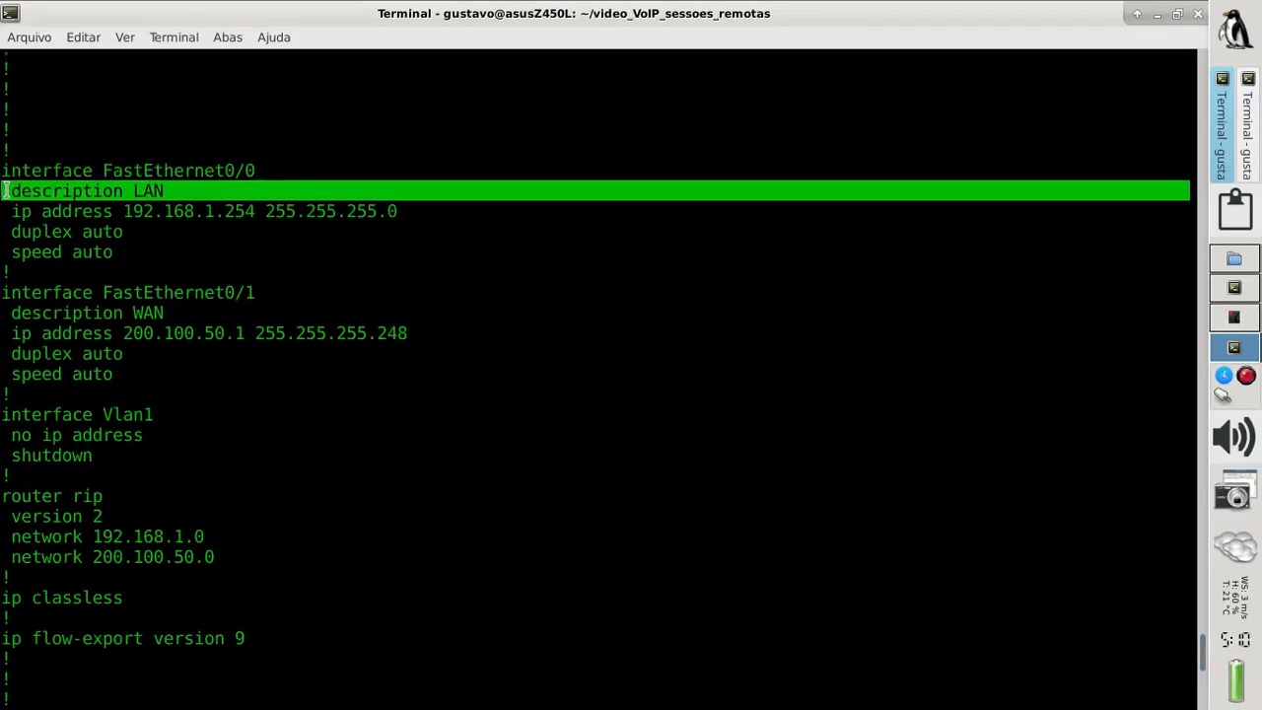
{"action": "left_click_drag", "start_coordinate": [174, 311], "coordinate": [3, 315]}
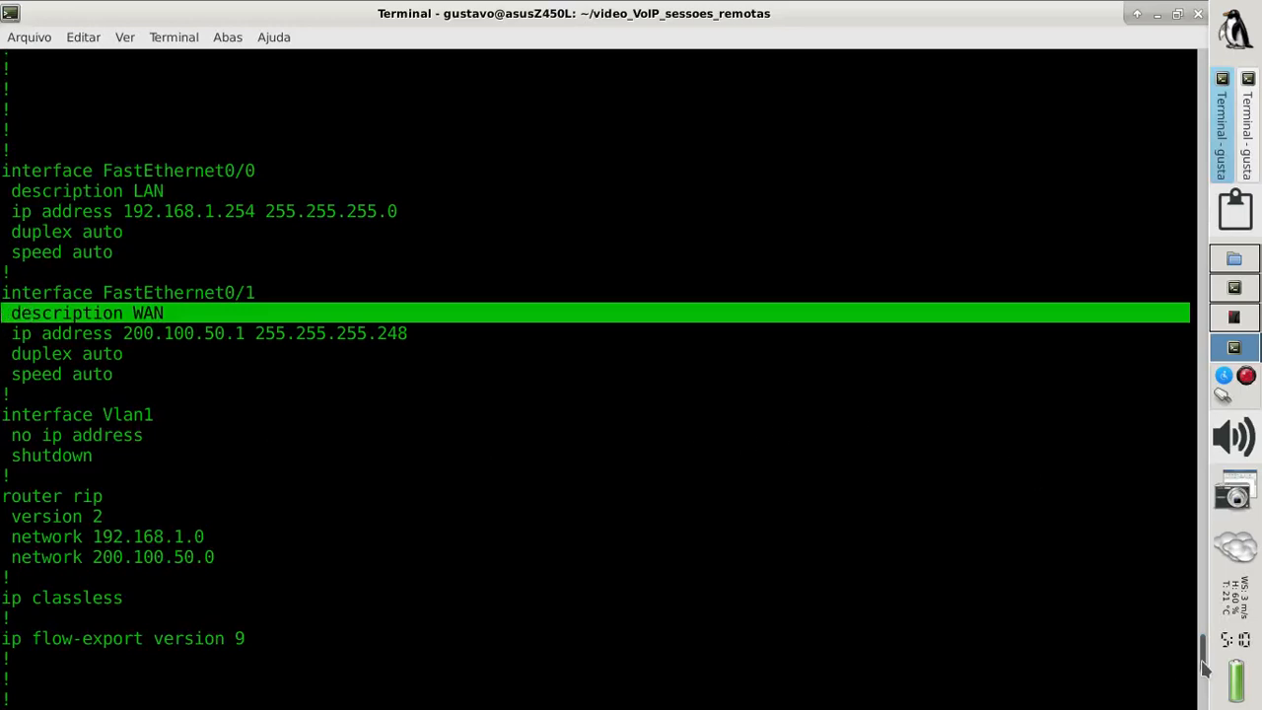
Copy template_roteador.txt to a new file named roteadorB_config.txt with cp.
{"action": "left_click_drag", "start_coordinate": [1201, 666], "coordinate": [1201, 706]}
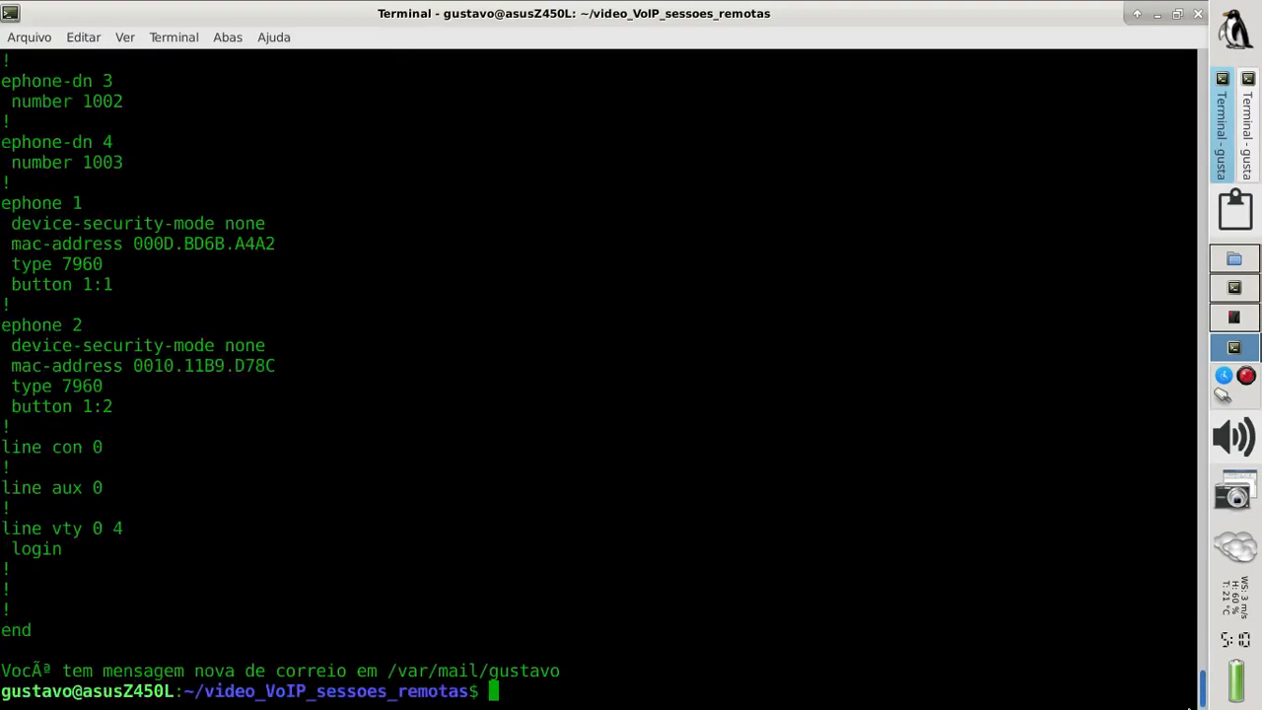
{"action": "type", "text": "cp "}
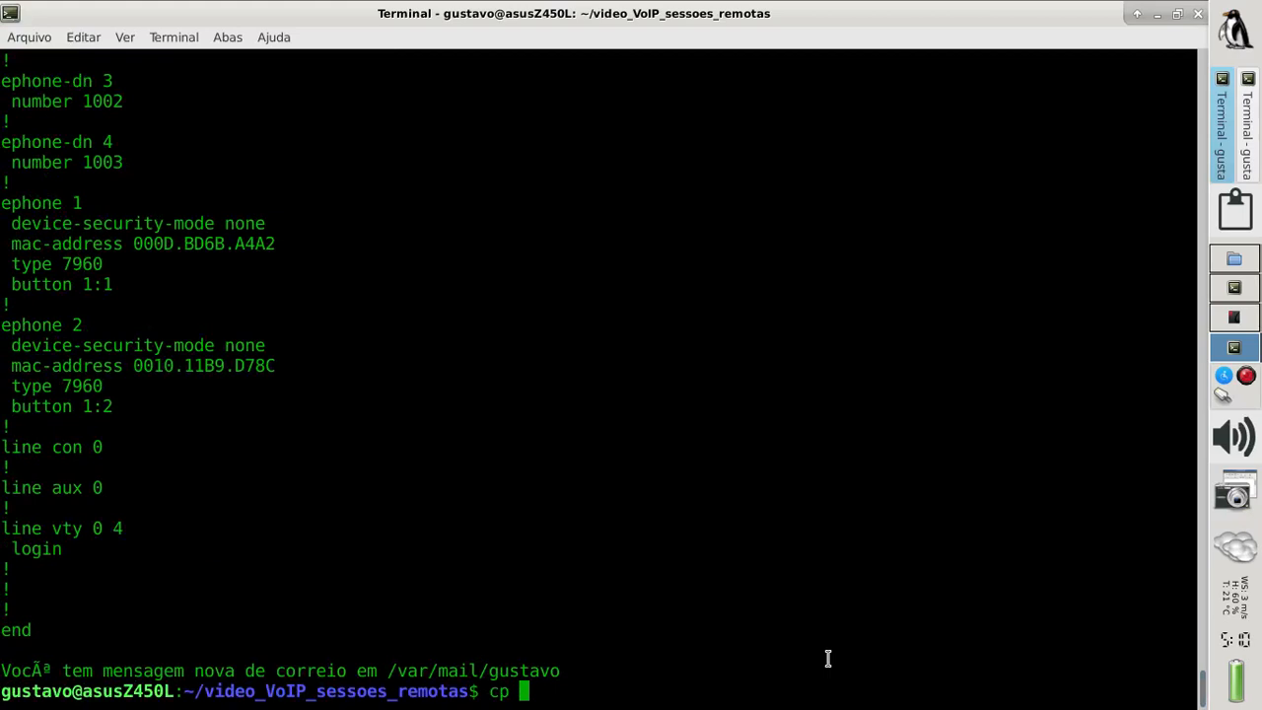
{"action": "type", "text": "template_r"}
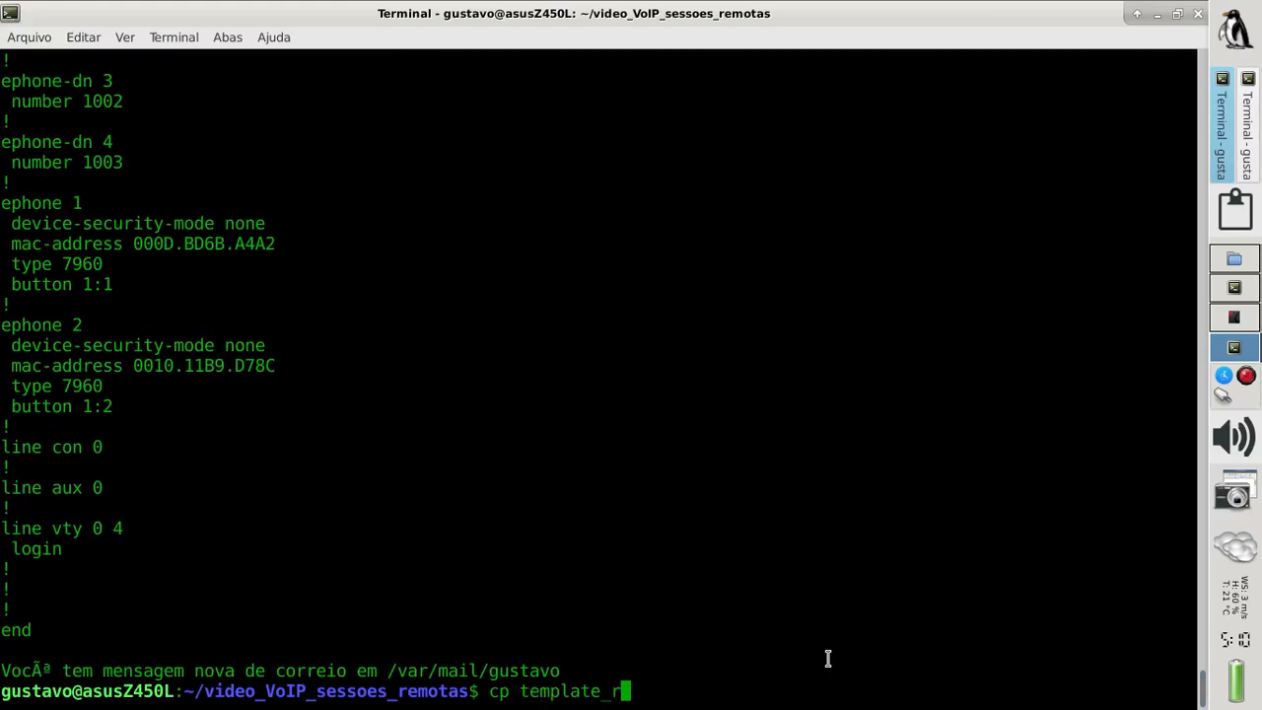
{"action": "key", "text": "Tab"}
{"action": "type", "text": "ro"}
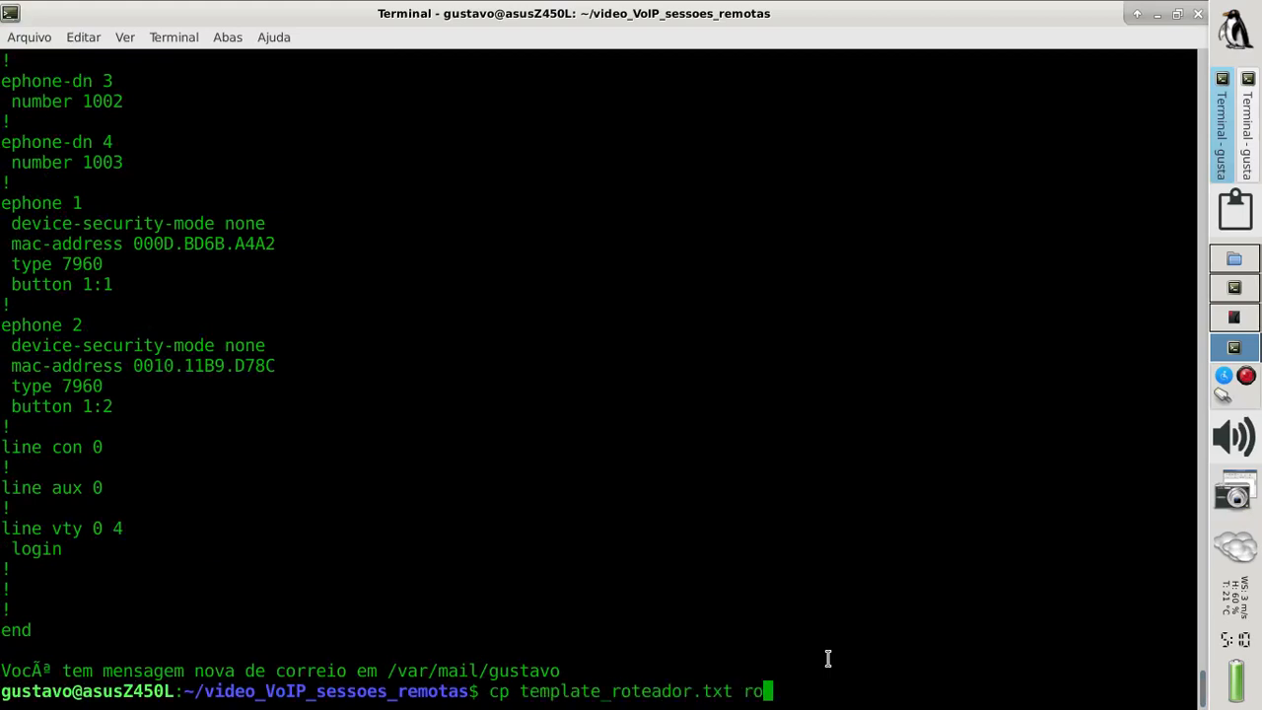
{"action": "key", "text": "BackSpace"}
{"action": "key", "text": "BackSpace"}
{"action": "type", "text": "roteado"}
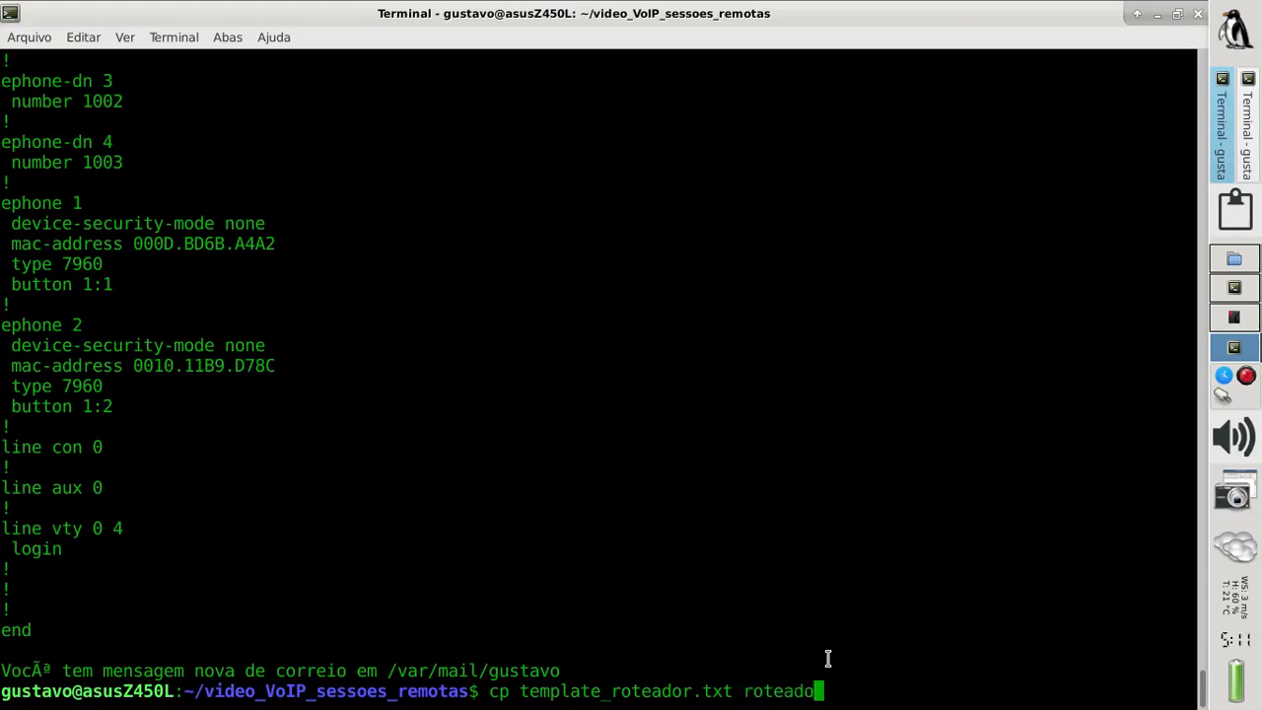
{"action": "type", "text": "rB_conf"}
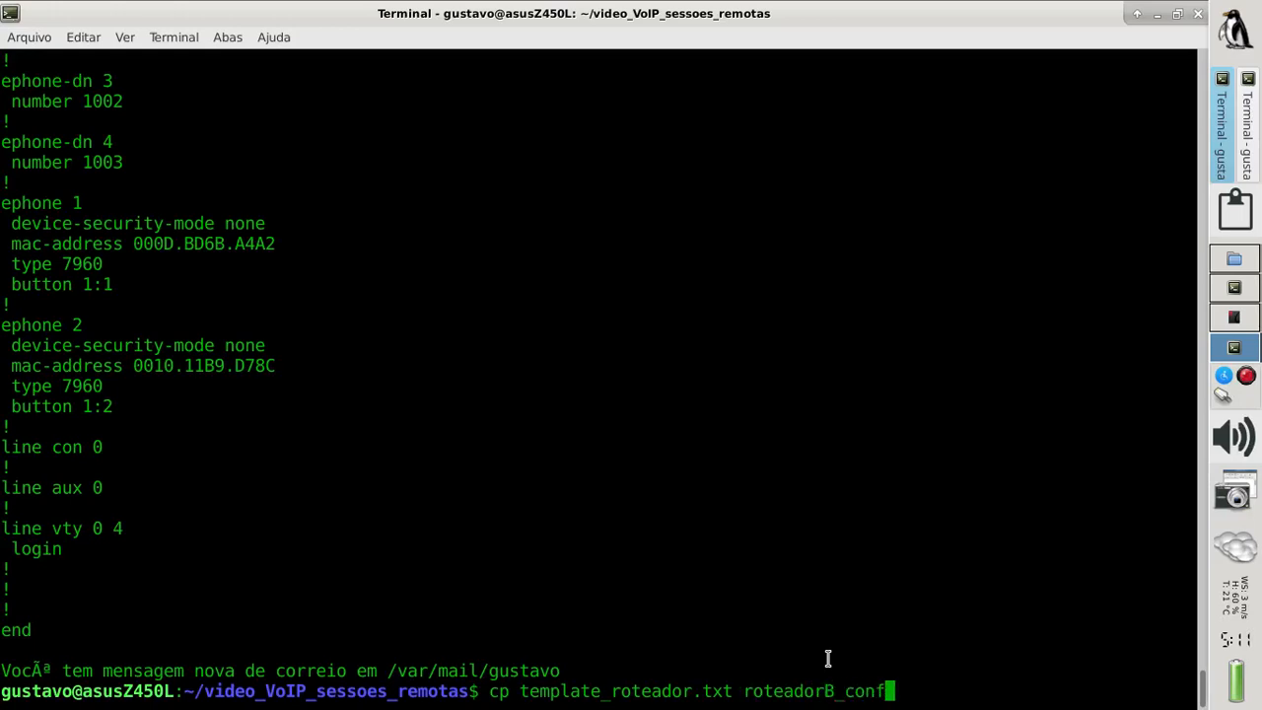
{"action": "type", "text": "ig.txt"}
{"action": "key", "text": "Return"}
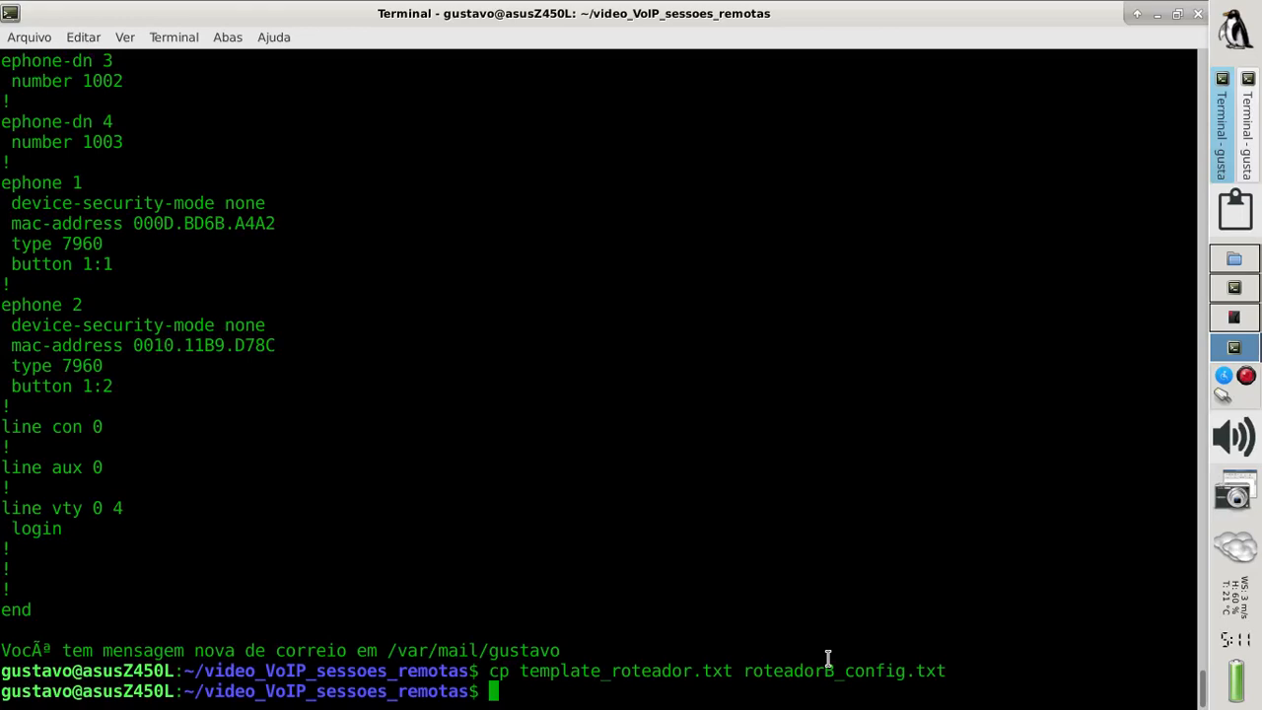
Open roteadorB_config.txt for editing in nano.
{"action": "type", "text": "nano ro"}
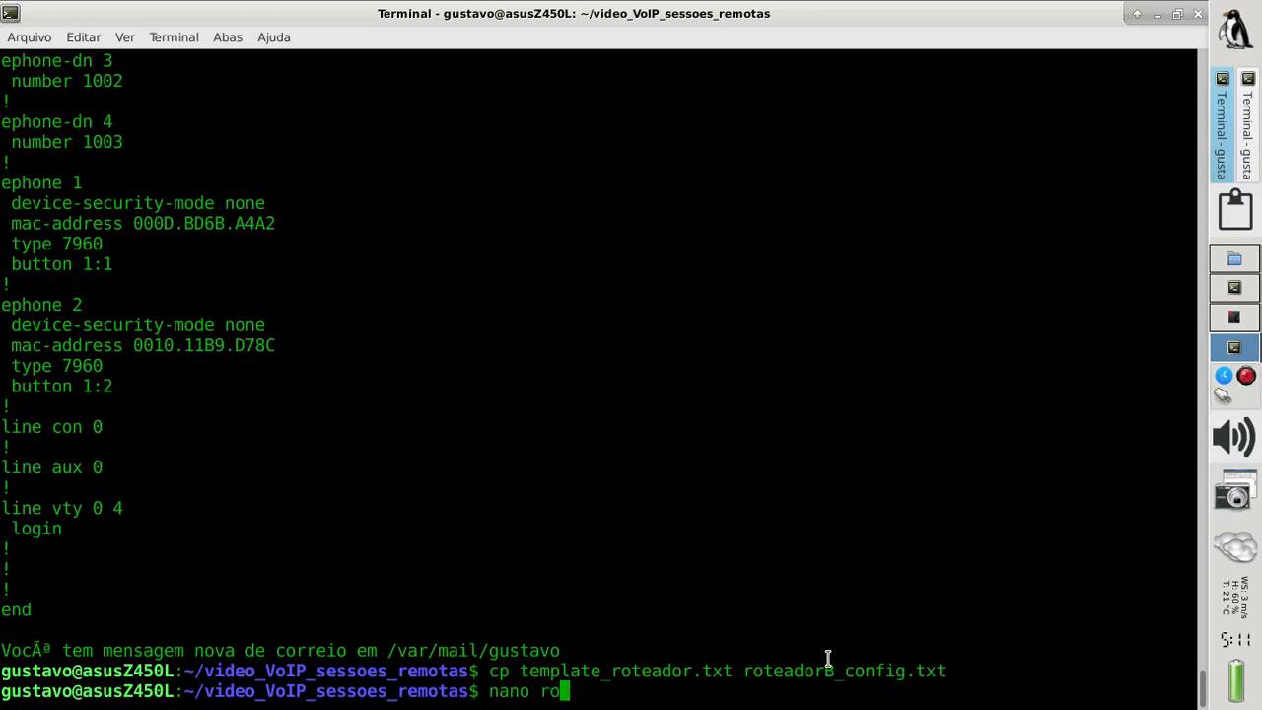
{"action": "key", "text": "Tab"}
{"action": "key", "text": "Return"}
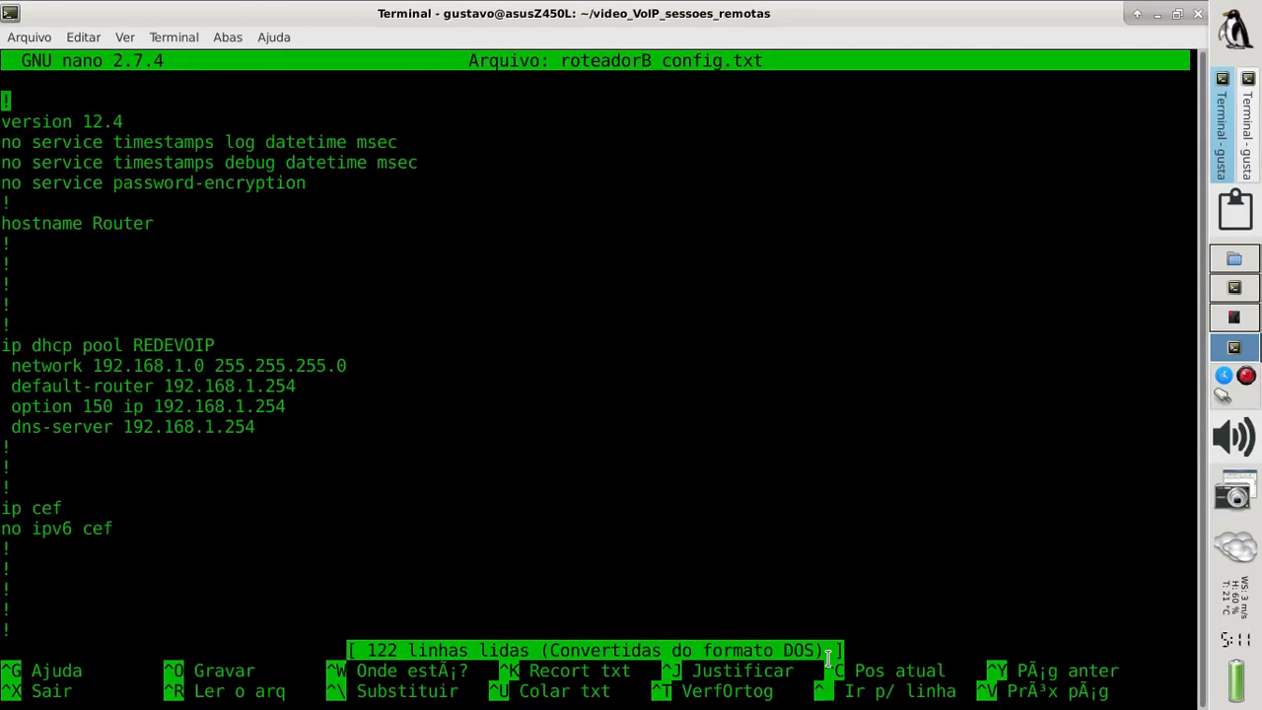
Set the network address of the REDEVOIP DHCP pool to 192.168.2.0.
{"action": "key", "text": "Down"}
{"action": "key", "text": "Down"}
{"action": "key", "text": "Down"}
{"action": "key", "text": "Down"}
{"action": "key", "text": "Down"}
{"action": "key", "text": "Down"}
{"action": "key", "text": "Down"}
{"action": "key", "text": "Down"}
{"action": "key", "text": "Down"}
{"action": "key", "text": "Down"}
{"action": "key", "text": "Down"}
{"action": "key", "text": "Down"}
{"action": "key", "text": "Down"}
{"action": "key", "text": "Right"}
{"action": "key", "text": "Right"}
{"action": "key", "text": "Right"}
{"action": "key", "text": "Right"}
{"action": "key", "text": "Right"}
{"action": "key", "text": "Right"}
{"action": "key", "text": "Right"}
{"action": "key", "text": "Right"}
{"action": "key", "text": "Right"}
{"action": "key", "text": "Right"}
{"action": "key", "text": "Right"}
{"action": "key", "text": "Right"}
{"action": "key", "text": "Right"}
{"action": "key", "text": "Right"}
{"action": "key", "text": "Right"}
{"action": "key", "text": "Right"}
{"action": "key", "text": "Right"}
{"action": "key", "text": "Right"}
{"action": "key", "text": "Right"}
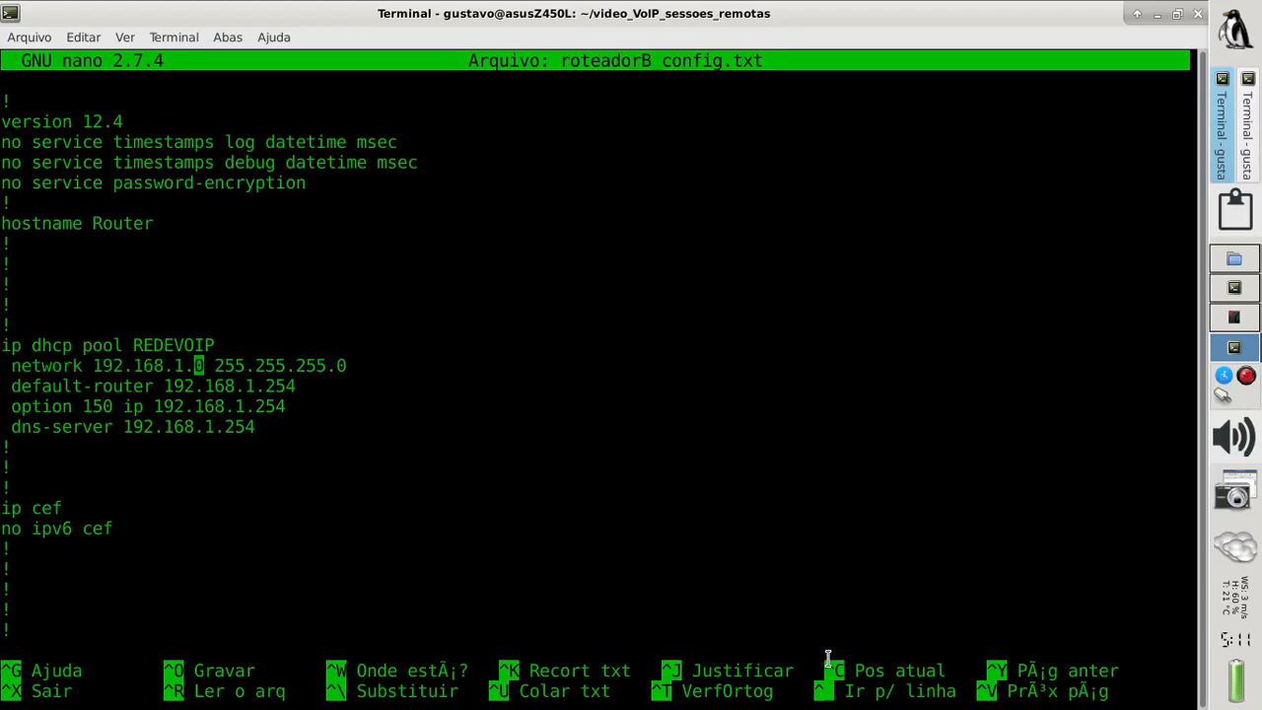
{"action": "key", "text": "Left"}
{"action": "key", "text": "BackSpace"}
{"action": "type", "text": "2"}
Set the REDEVOIP pool's default-router to 192.168.2.254.
{"action": "key", "text": "Down"}
{"action": "key", "text": "Right"}
{"action": "key", "text": "Right"}
{"action": "key", "text": "Right"}
{"action": "key", "text": "Right"}
{"action": "key", "text": "Right"}
{"action": "key", "text": "Right"}
{"action": "key", "text": "Right"}
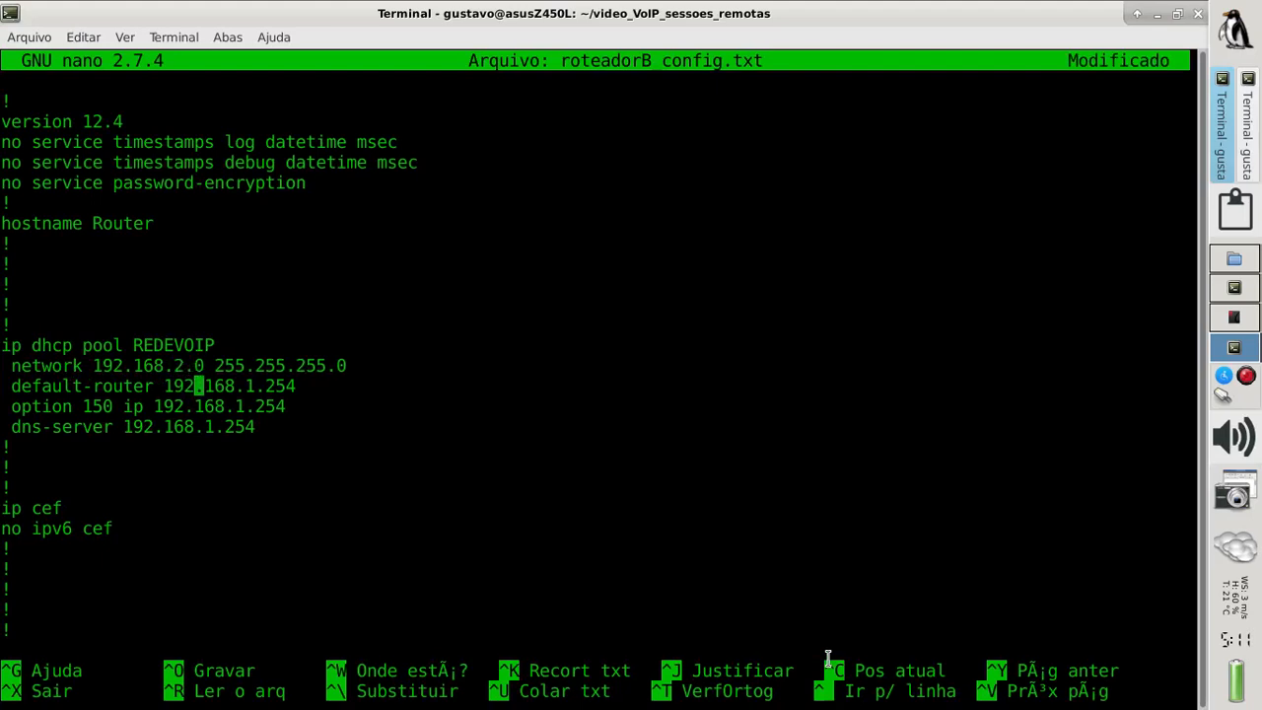
{"action": "key", "text": "BackSpace"}
{"action": "type", "text": "2"}
Set the REDEVOIP pool's option 150 address and dns-server to 192.168.2.254.
{"action": "key", "text": "Down"}
{"action": "key", "text": "Left"}
{"action": "key", "text": "BackSpace"}
{"action": "type", "text": "2"}
{"action": "key", "text": "Down"}
{"action": "key", "text": "Left"}
{"action": "key", "text": "Left"}
{"action": "key", "text": "Left"}
{"action": "key", "text": "BackSpace"}
{"action": "type", "text": "2"}
Set the IP address of the LAN interface FastEthernet0/0 to 192.168.2.254.
{"action": "key", "text": "Down"}
{"action": "key", "text": "Down"}
{"action": "key", "text": "Down"}
{"action": "key", "text": "Down"}
{"action": "key", "text": "Down"}
{"action": "key", "text": "Down"}
{"action": "key", "text": "Down"}
{"action": "key", "text": "Down"}
{"action": "key", "text": "Down"}
{"action": "key", "text": "Down"}
{"action": "key", "text": "Down"}
{"action": "key", "text": "Down"}
{"action": "key", "text": "Down"}
{"action": "key", "text": "Down"}
{"action": "key", "text": "Down"}
{"action": "key", "text": "Down"}
{"action": "key", "text": "Down"}
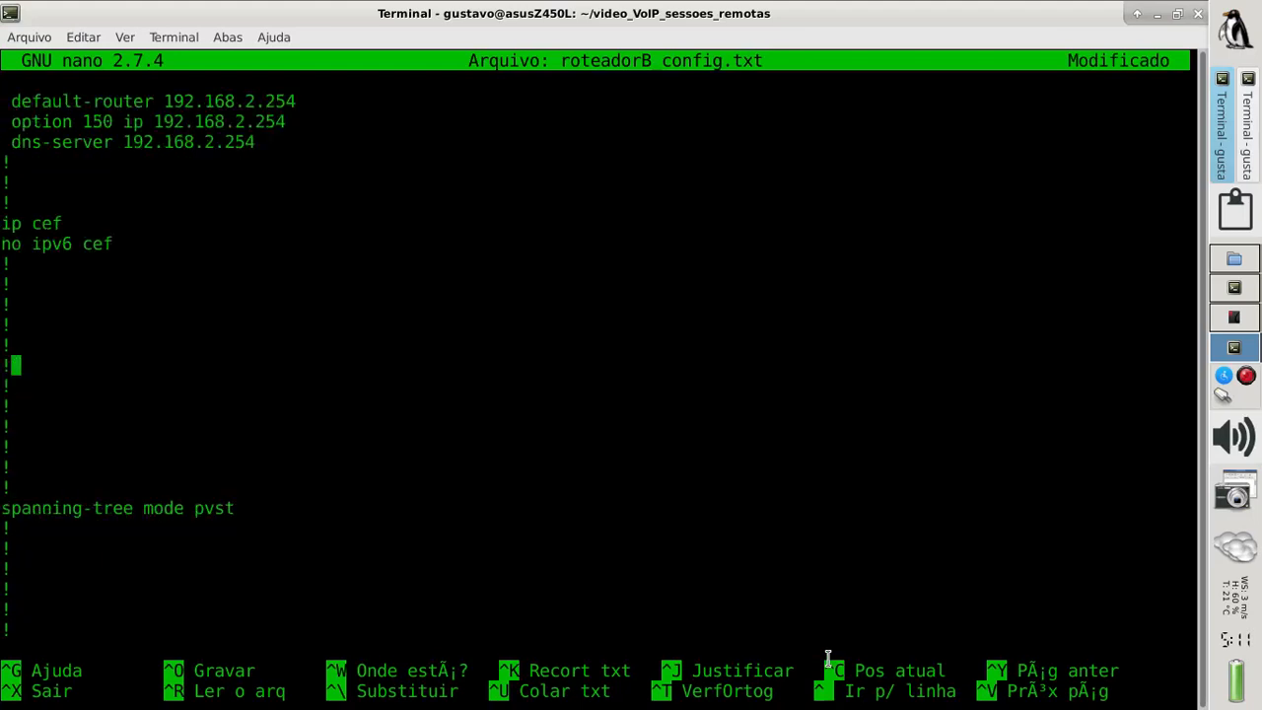
{"action": "key", "text": "Down"}
{"action": "key", "text": "Down"}
{"action": "key", "text": "Down"}
{"action": "key", "text": "Down"}
{"action": "key", "text": "Down"}
{"action": "key", "text": "Down"}
{"action": "key", "text": "Down"}
{"action": "key", "text": "Down"}
{"action": "key", "text": "Down"}
{"action": "key", "text": "Down"}
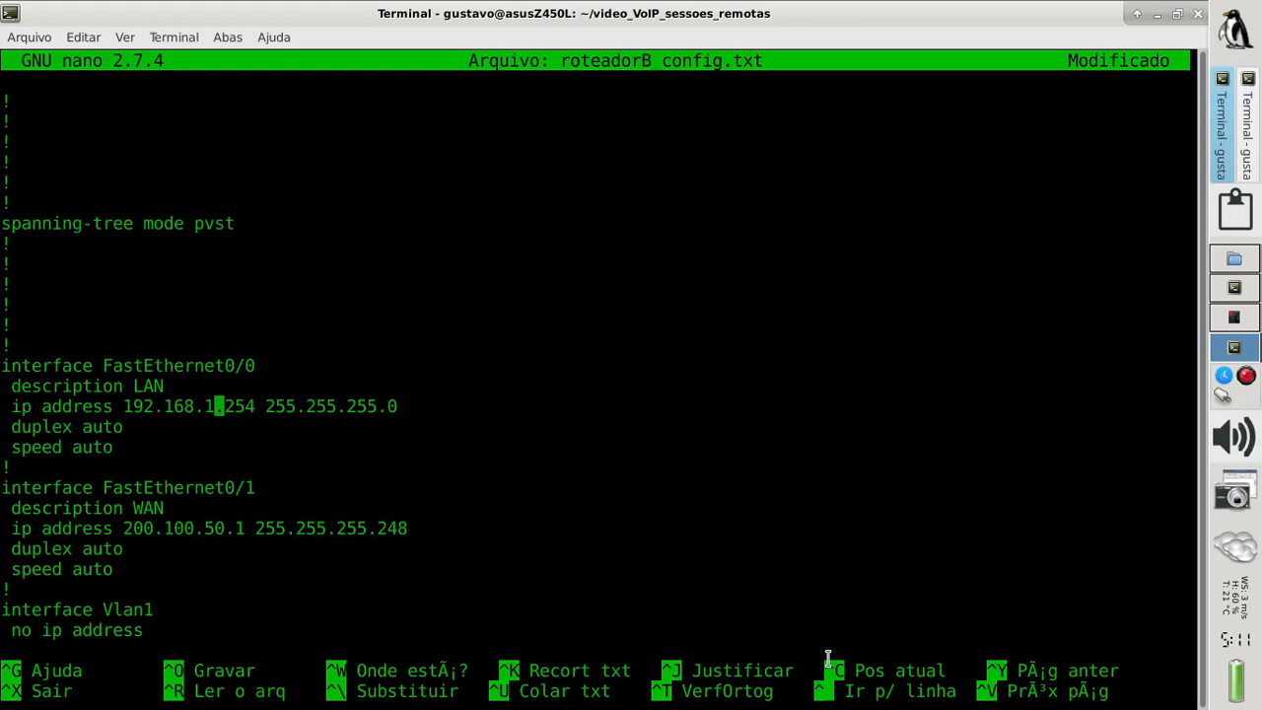
{"action": "key", "text": "BackSpace"}
{"action": "type", "text": "2"}
Set the IP address of the WAN interface FastEthernet0/1 to 200.100.50.2.
{"action": "key", "text": "Down"}
{"action": "key", "text": "Down"}
{"action": "key", "text": "Down"}
{"action": "key", "text": "Down"}
{"action": "key", "text": "Down"}
{"action": "key", "text": "Down"}
{"action": "key", "text": "Right"}
{"action": "key", "text": "Right"}
{"action": "key", "text": "Right"}
{"action": "key", "text": "BackSpace"}
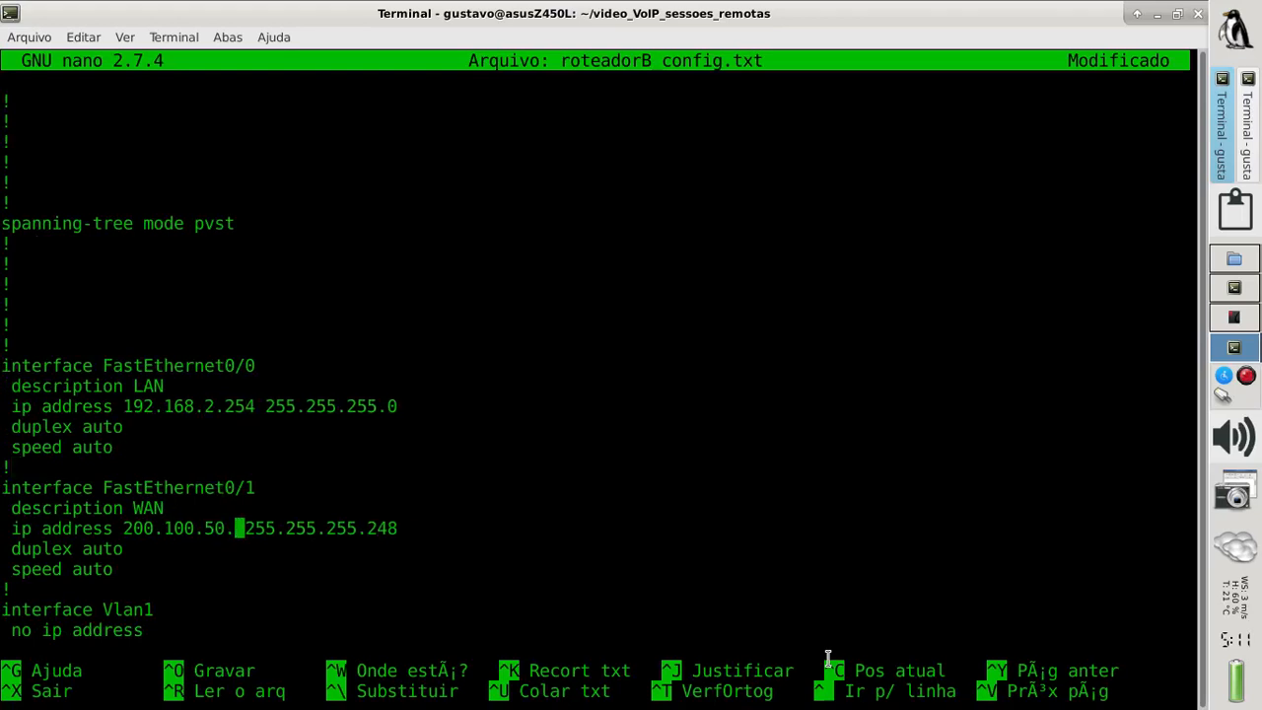
{"action": "type", "text": "2"}
Set the LAN network advertised under router rip to 192.168.2.0.
{"action": "key", "text": "Right"}
{"action": "key", "text": "Right"}
{"action": "key", "text": "Right"}
{"action": "key", "text": "Right"}
{"action": "key", "text": "Right"}
{"action": "key", "text": "Right"}
{"action": "key", "text": "Right"}
{"action": "key", "text": "Right"}
{"action": "key", "text": "Right"}
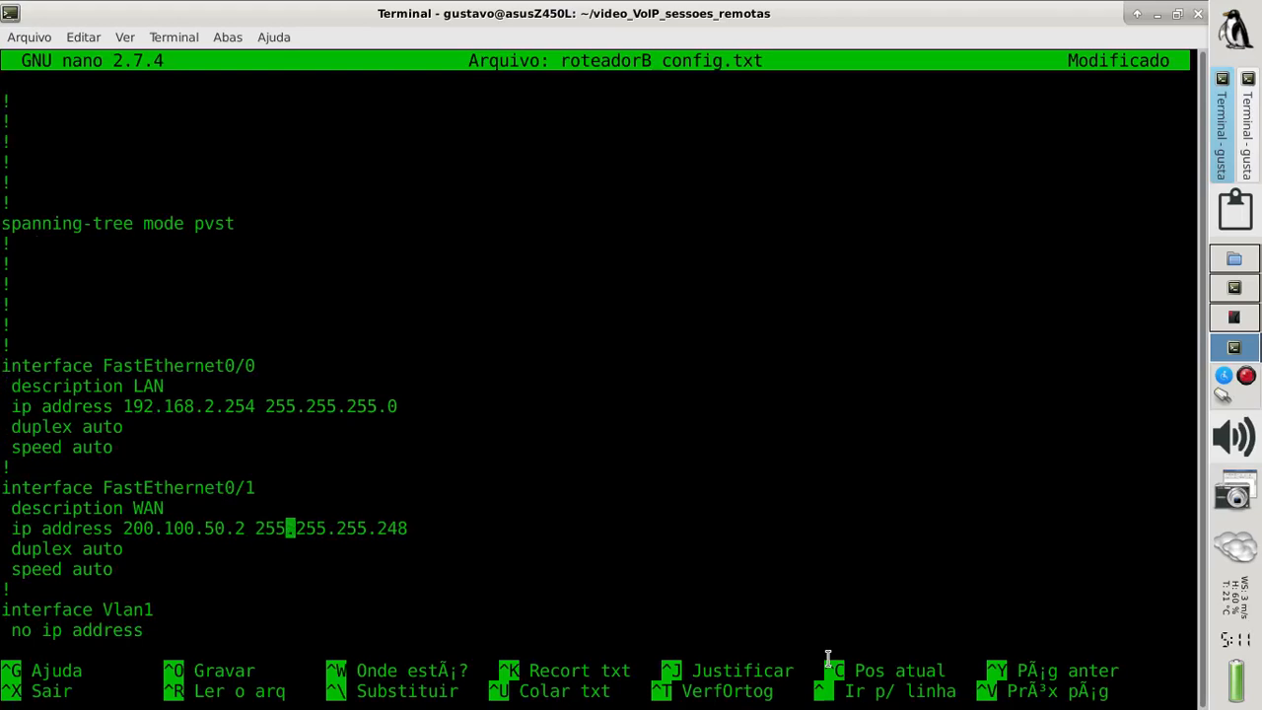
{"action": "key", "text": "Right"}
{"action": "key", "text": "Right"}
{"action": "key", "text": "Right"}
{"action": "key", "text": "Right"}
{"action": "key", "text": "Down"}
{"action": "key", "text": "Down"}
{"action": "key", "text": "Down"}
{"action": "key", "text": "Down"}
{"action": "key", "text": "Down"}
{"action": "key", "text": "Down"}
{"action": "key", "text": "Down"}
{"action": "key", "text": "Down"}
{"action": "key", "text": "Down"}
{"action": "key", "text": "Down"}
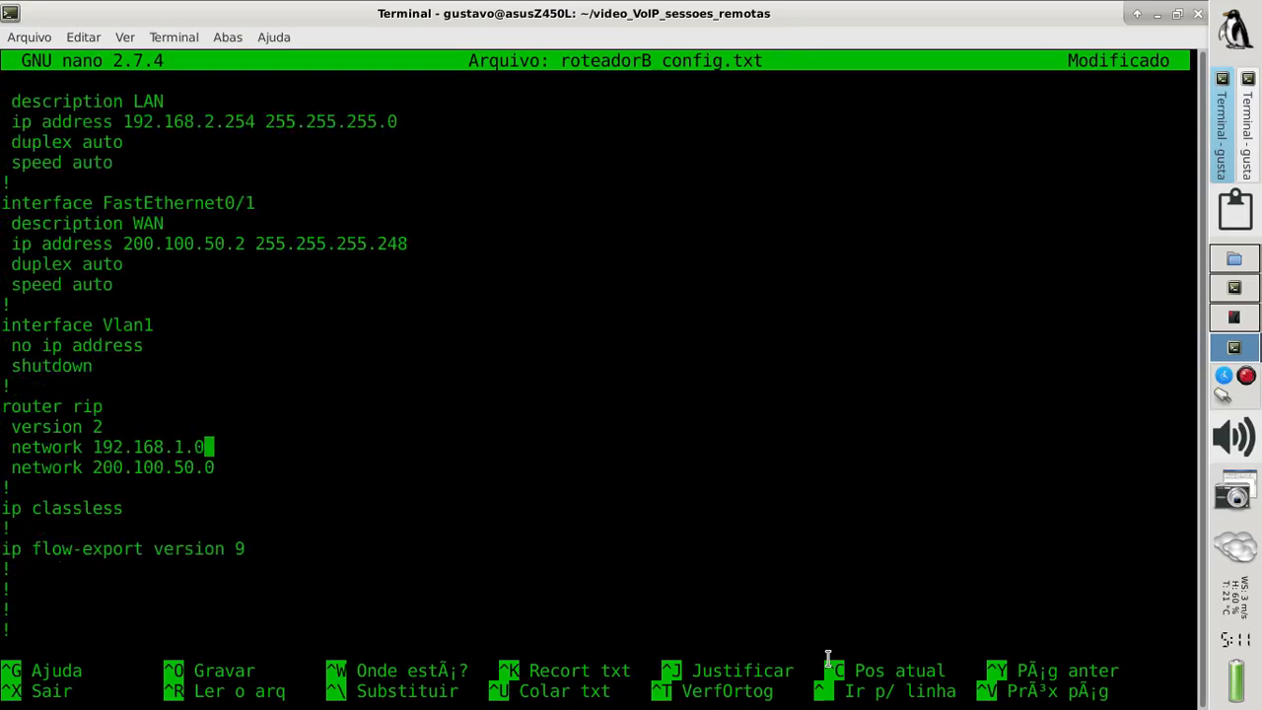
{"action": "key", "text": "Left"}
{"action": "key", "text": "Left"}
{"action": "key", "text": "BackSpace"}
{"action": "type", "text": "2"}
{"action": "key", "text": "Down"}
{"action": "key", "text": "Up"}
{"action": "key", "text": "Left"}
{"action": "key", "text": "Right"}
{"action": "key", "text": "Left"}
Check the extension ranges in the network diagram in Okular, and set the destination-pattern of dial-peer voice 1 to 100. in the config file.
{"action": "key", "text": "Down"}
{"action": "key", "text": "Down"}
{"action": "key", "text": "Down"}
{"action": "key", "text": "Down"}
{"action": "key", "text": "Down"}
{"action": "key", "text": "Down"}
{"action": "key", "text": "Down"}
{"action": "key", "text": "Down"}
{"action": "key", "text": "Down"}
{"action": "key", "text": "Down"}
{"action": "key", "text": "Down"}
{"action": "key", "text": "Down"}
{"action": "key", "text": "Down"}
{"action": "key", "text": "Down"}
{"action": "key", "text": "Down"}
{"action": "key", "text": "Down"}
{"action": "key", "text": "Down"}
{"action": "key", "text": "Up"}
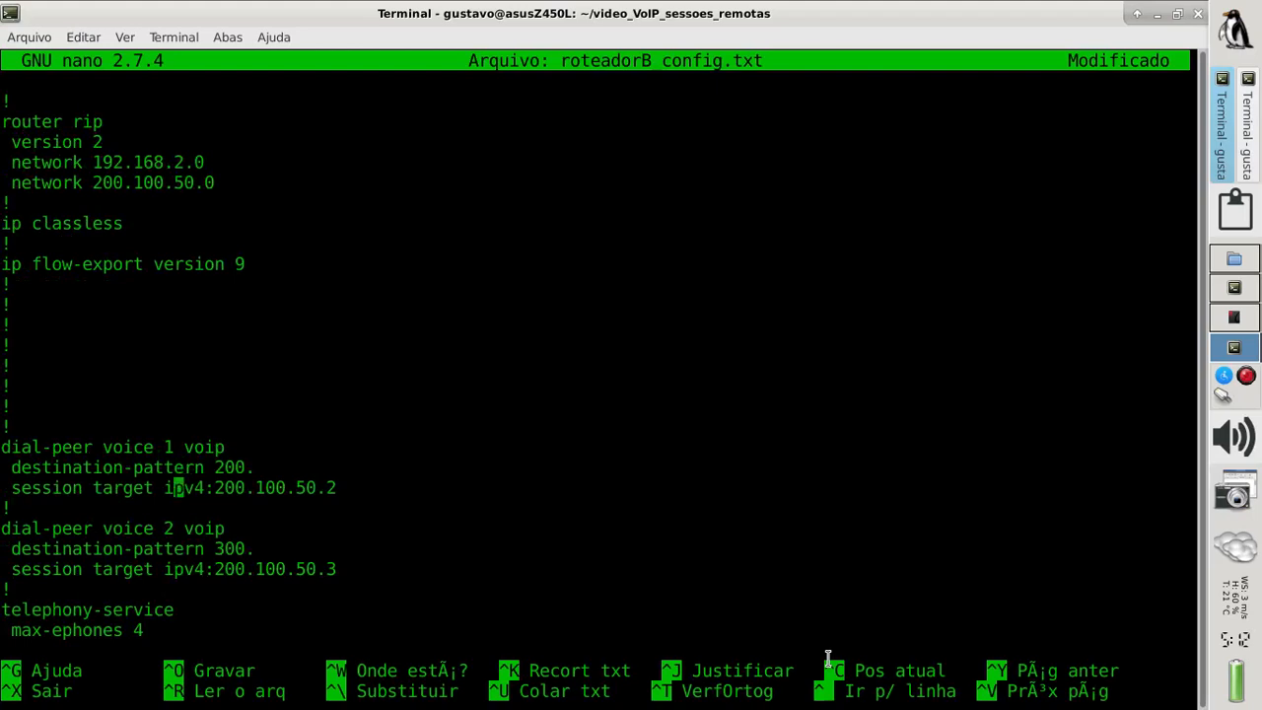
{"action": "key", "text": "Up"}
{"action": "left_click", "coordinate": [1231, 324]}
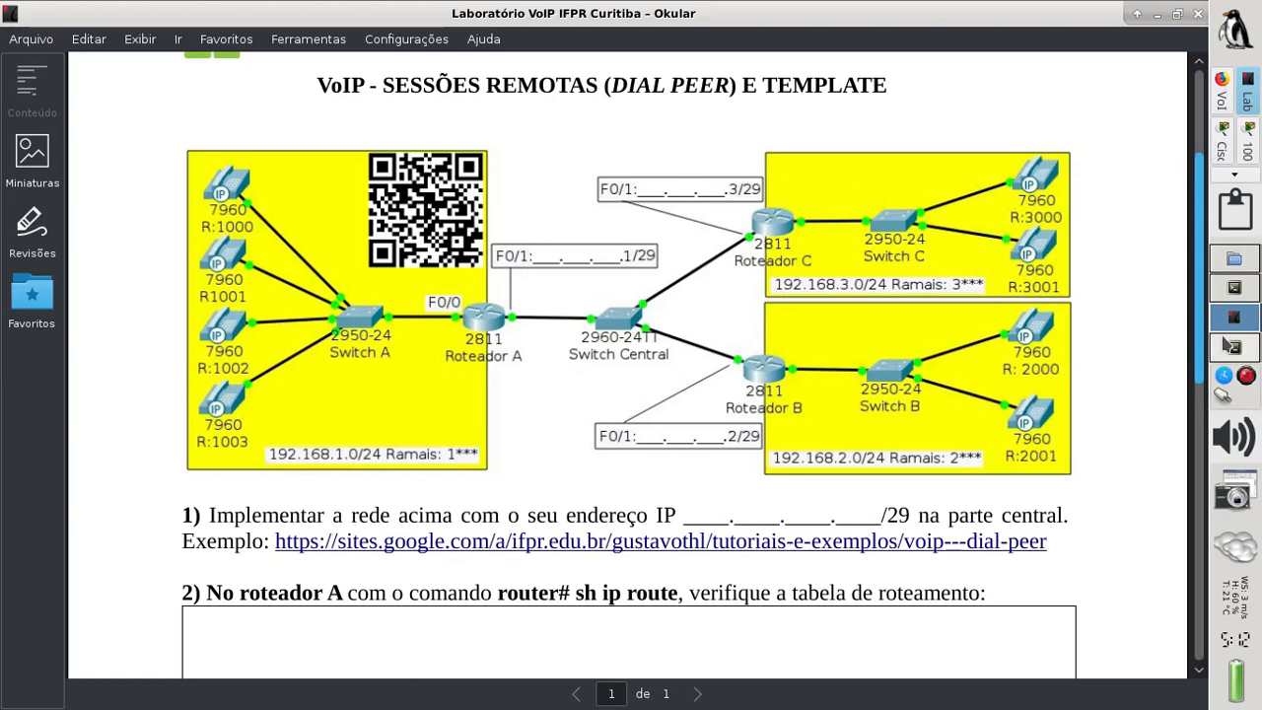
{"action": "left_click", "coordinate": [1232, 345]}
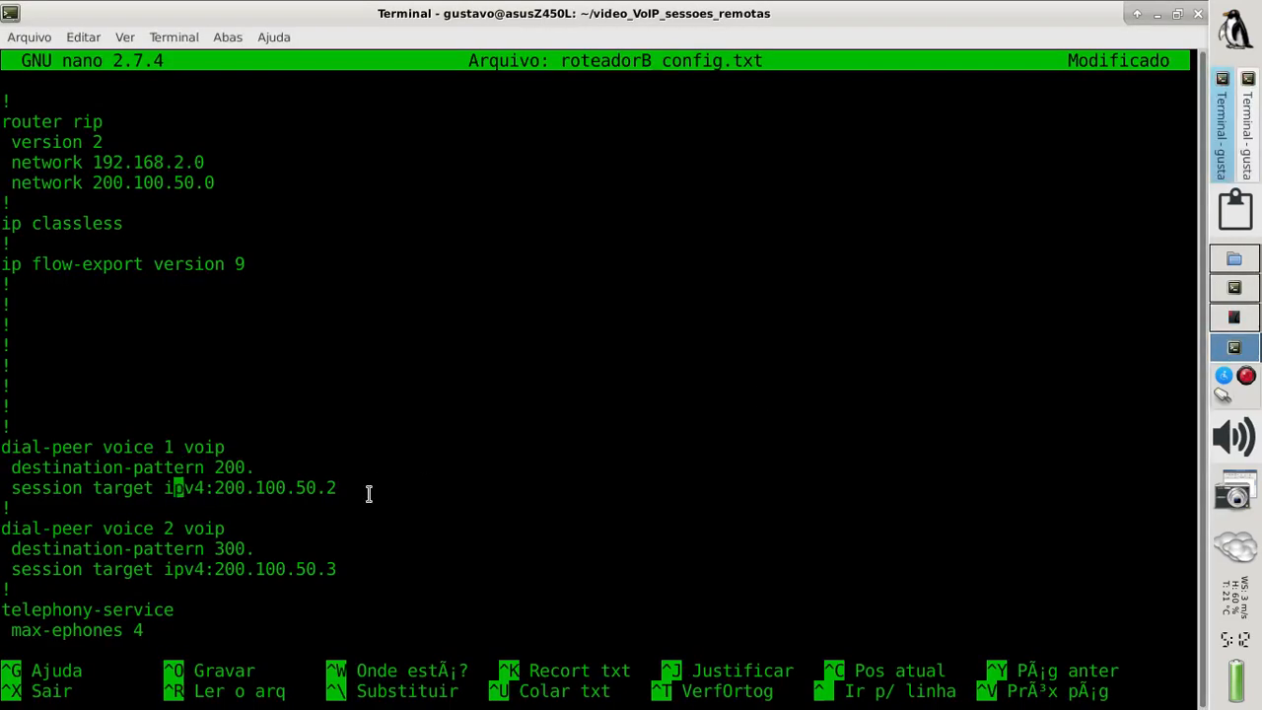
{"action": "key", "text": "Right"}
{"action": "key", "text": "Right"}
{"action": "key", "text": "Right"}
{"action": "key", "text": "Right"}
{"action": "type", "text": "1"}
{"action": "key", "text": "Delete"}
Set the session target of dial-peer voice 1 to ipv4:200.100.50.1.
{"action": "key", "text": "Down"}
{"action": "key", "text": "Right"}
{"action": "key", "text": "Right"}
{"action": "key", "text": "Right"}
{"action": "key", "text": "Right"}
{"action": "key", "text": "Right"}
{"action": "key", "text": "Right"}
{"action": "key", "text": "Right"}
{"action": "key", "text": "Right"}
{"action": "key", "text": "Right"}
{"action": "key", "text": "Right"}
{"action": "key", "text": "Right"}
{"action": "key", "text": "BackSpace"}
{"action": "type", "text": "1"}
Set max-dn to 2 in the telephony-service section.
{"action": "key", "text": "Down"}
{"action": "key", "text": "Down"}
{"action": "key", "text": "Down"}
{"action": "key", "text": "Down"}
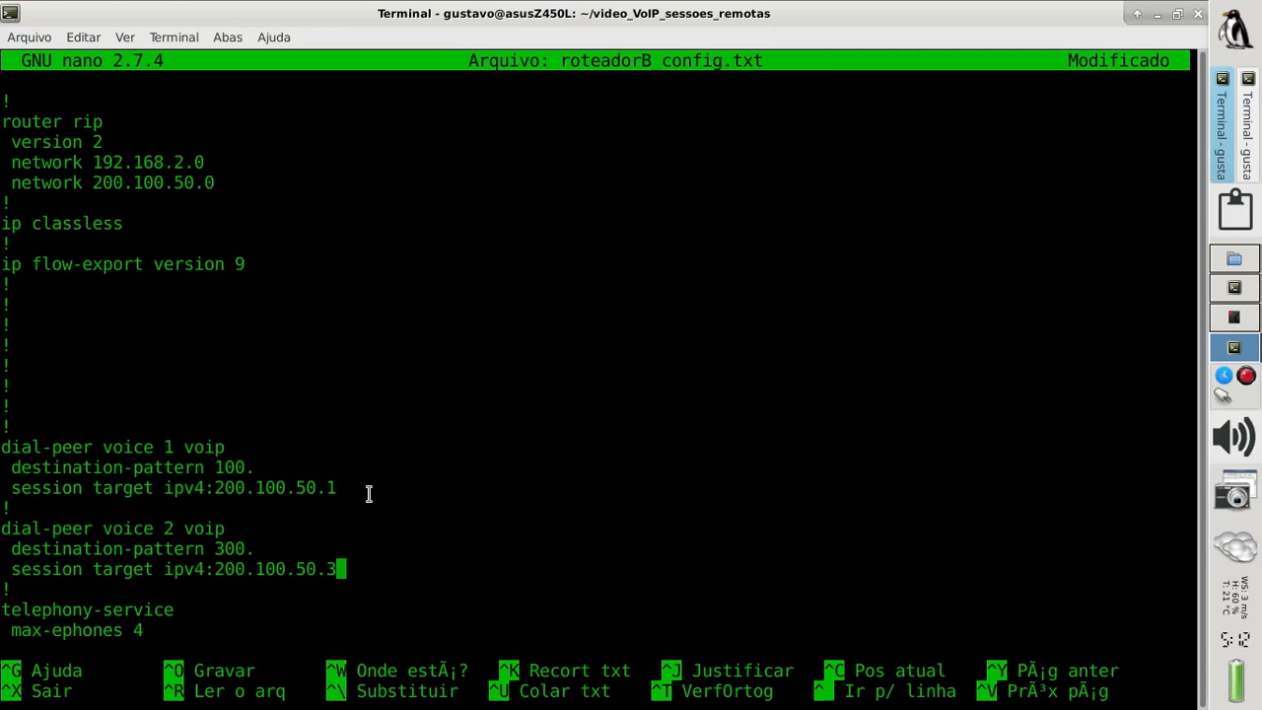
{"action": "key", "text": "Down"}
{"action": "key", "text": "Down"}
{"action": "key", "text": "Down"}
{"action": "key", "text": "Down"}
{"action": "key", "text": "Down"}
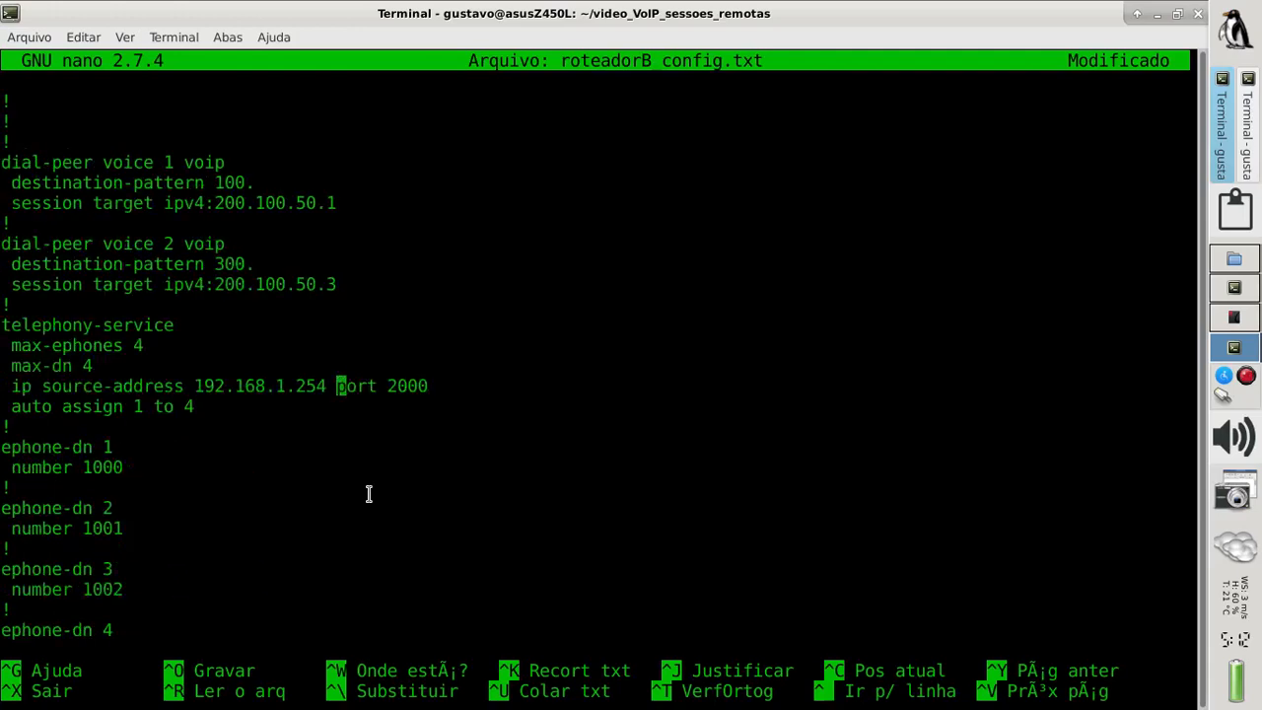
{"action": "key", "text": "Down"}
{"action": "key", "text": "Up"}
{"action": "key", "text": "Up"}
{"action": "key", "text": "BackSpace"}
{"action": "type", "text": "2"}
Change the telephony-service auto assign range to 1 to 2.
{"action": "key", "text": "Down"}
{"action": "key", "text": "Down"}
{"action": "key", "text": "Down"}
{"action": "key", "text": "Right"}
{"action": "key", "text": "Right"}
{"action": "key", "text": "Right"}
{"action": "key", "text": "Right"}
{"action": "key", "text": "Right"}
{"action": "key", "text": "Right"}
{"action": "key", "text": "Right"}
{"action": "key", "text": "Right"}
{"action": "key", "text": "Right"}
{"action": "key", "text": "BackSpace"}
{"action": "type", "text": "2"}
Check router B's extensions in the network diagram in Okular, and set the ephone-dn 1 number to 2000 in the config file.
{"action": "key", "text": "Down"}
{"action": "key", "text": "Down"}
{"action": "key", "text": "Down"}
{"action": "key", "text": "Down"}
{"action": "key", "text": "Down"}
{"action": "key", "text": "Down"}
{"action": "key", "text": "Down"}
{"action": "key", "text": "Down"}
{"action": "key", "text": "Down"}
{"action": "key", "text": "Down"}
{"action": "key", "text": "Down"}
{"action": "key", "text": "Down"}
{"action": "key", "text": "Down"}
{"action": "key", "text": "Up"}
{"action": "key", "text": "Up"}
{"action": "key", "text": "Up"}
{"action": "key", "text": "Up"}
{"action": "key", "text": "Up"}
{"action": "key", "text": "Up"}
{"action": "key", "text": "Up"}
{"action": "key", "text": "Up"}
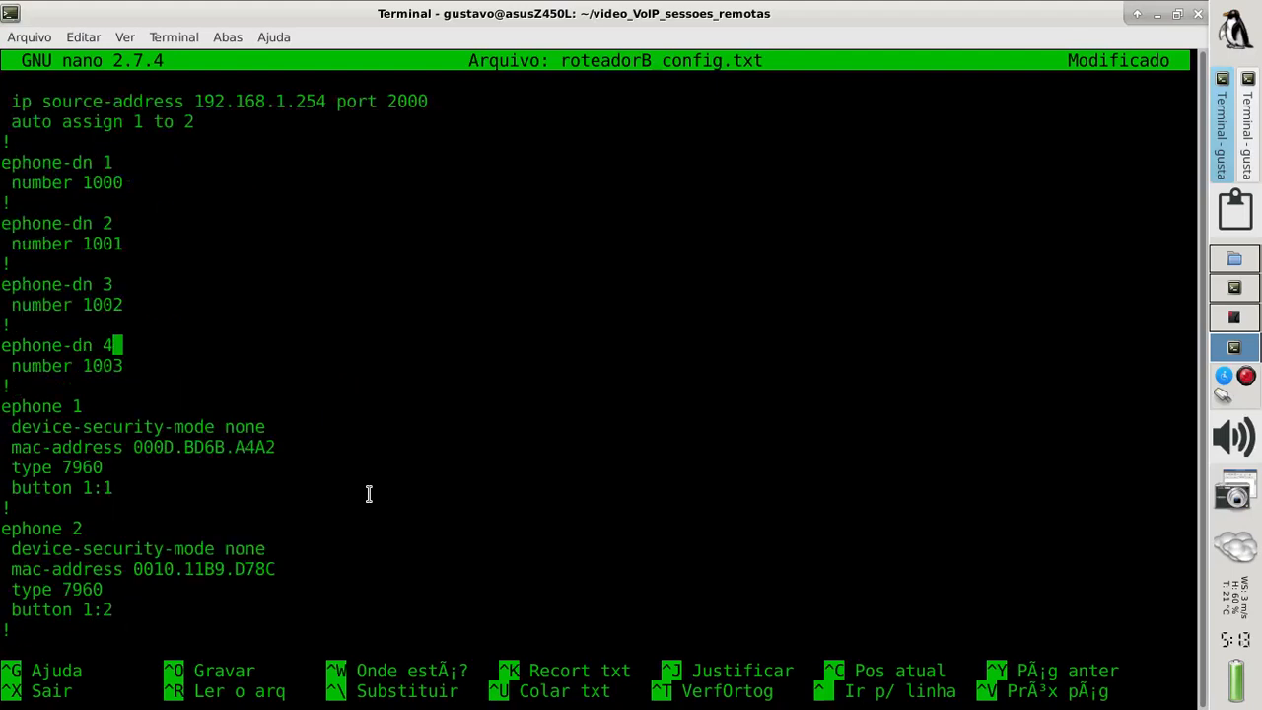
{"action": "key", "text": "Up"}
{"action": "key", "text": "Up"}
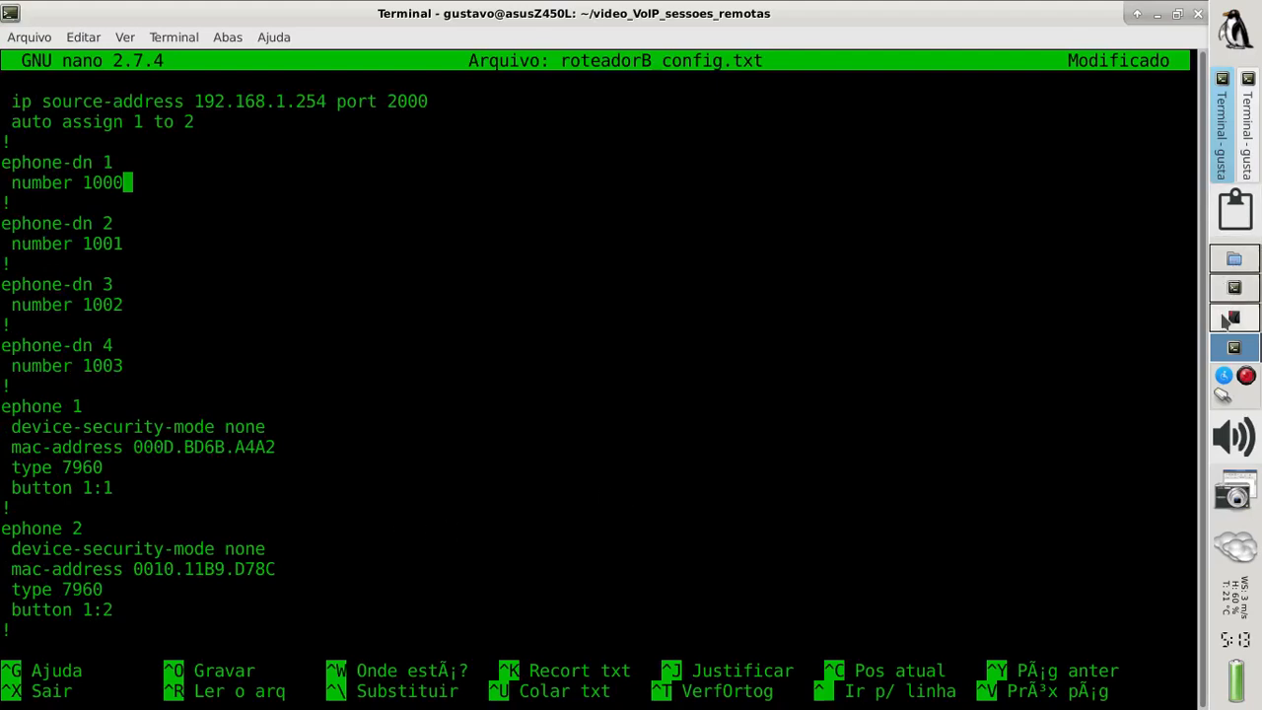
{"action": "left_click", "coordinate": [1224, 318]}
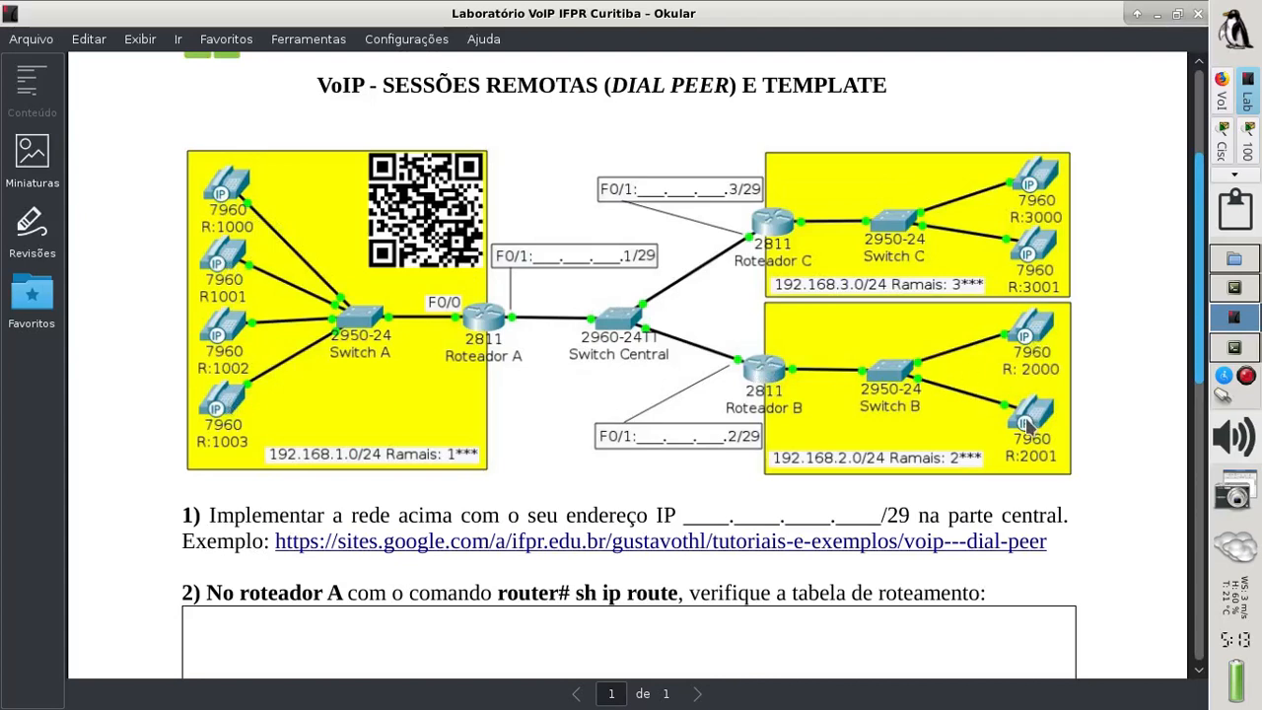
{"action": "left_click", "coordinate": [1223, 351]}
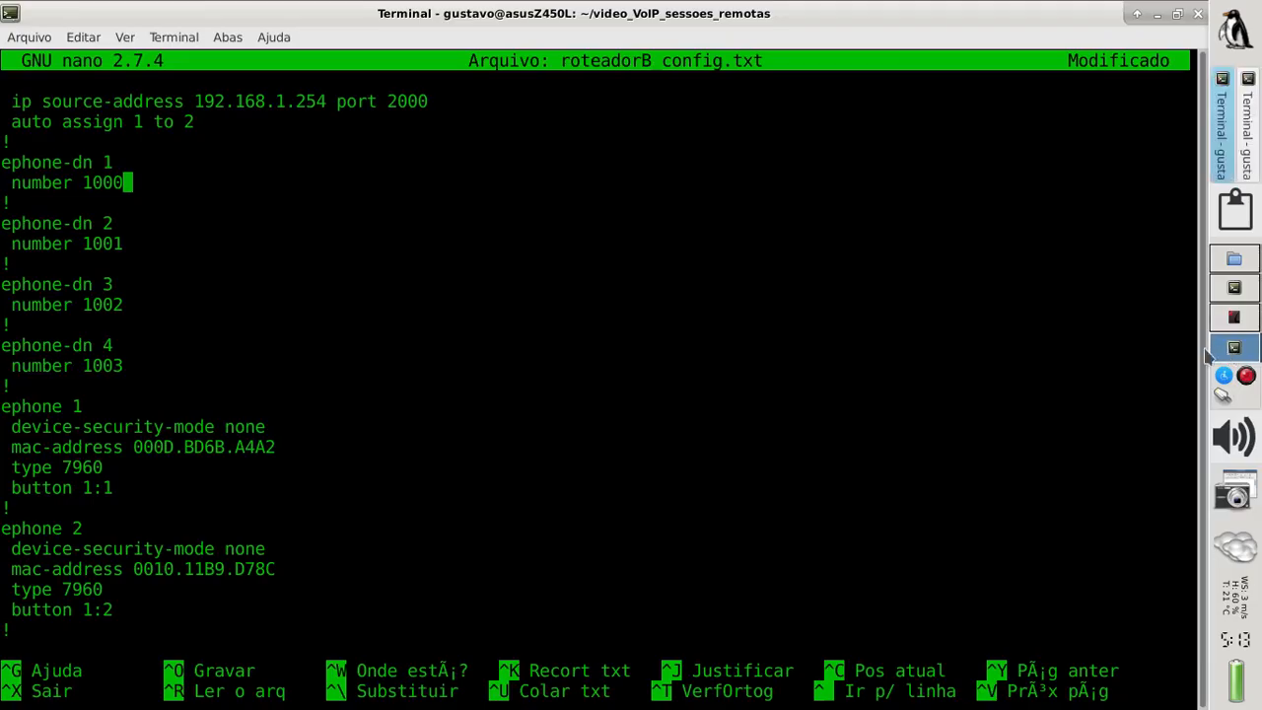
{"action": "key", "text": "Left"}
{"action": "key", "text": "Left"}
{"action": "key", "text": "Left"}
{"action": "key", "text": "BackSpace"}
{"action": "type", "text": "2"}
Set the ephone-dn 2 number to 2001.
{"action": "key", "text": "Down"}
{"action": "key", "text": "Down"}
{"action": "key", "text": "Down"}
{"action": "key", "text": "BackSpace"}
{"action": "type", "text": "2"}
Delete the ephone-dn 3 and ephone-dn 4 entries together with their numbers and separator lines.
{"action": "key", "text": "Down"}
{"action": "key", "text": "Down"}
{"action": "key", "text": "Left"}
{"action": "key", "text": "Left"}
{"action": "key", "text": "Left"}
{"action": "key", "text": "Left"}
{"action": "key", "text": "Left"}
{"action": "key", "text": "Left"}
{"action": "key", "text": "Left"}
{"action": "key", "text": "Left"}
{"action": "key", "text": "Left"}
{"action": "key", "text": "ctrl+k"}
{"action": "key", "text": "ctrl+k"}
{"action": "key", "text": "ctrl+k"}
{"action": "key", "text": "ctrl+k"}
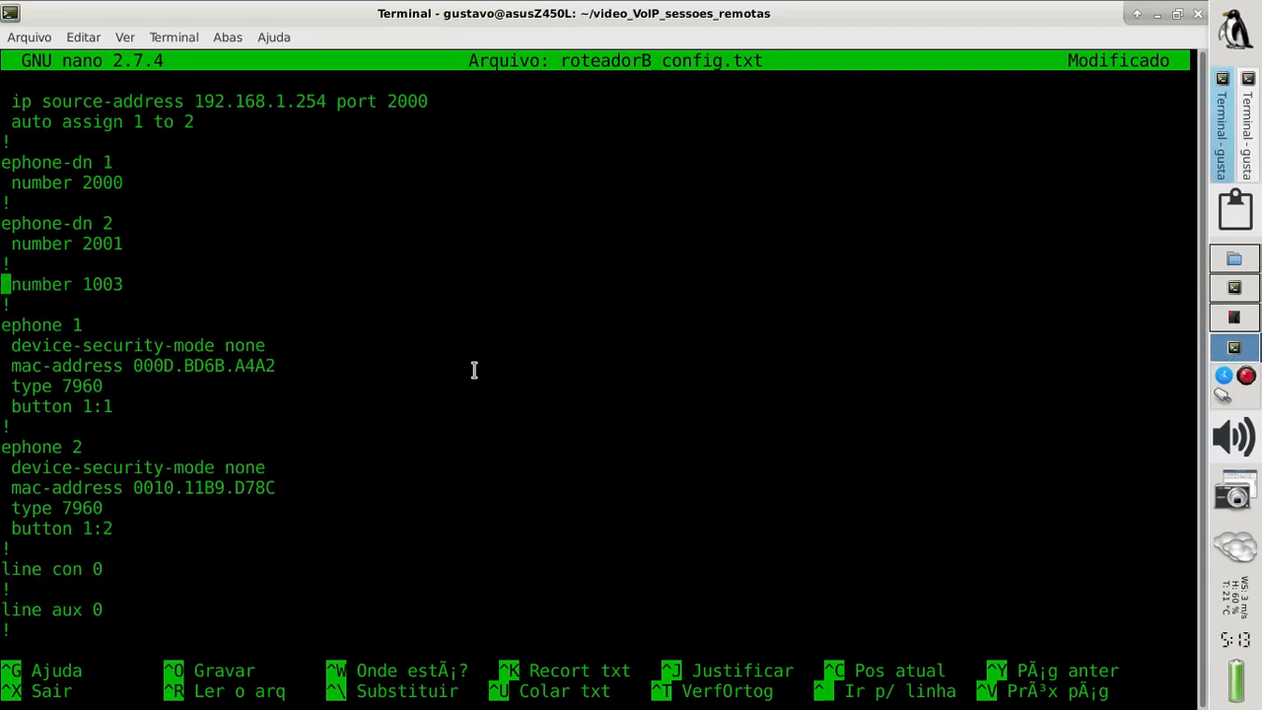
{"action": "key", "text": "ctrl+k"}
{"action": "key", "text": "ctrl+k"}
Save the edited configuration under the same file name, roteadorB_config.txt.
{"action": "key", "text": "Down"}
{"action": "key", "text": "Down"}
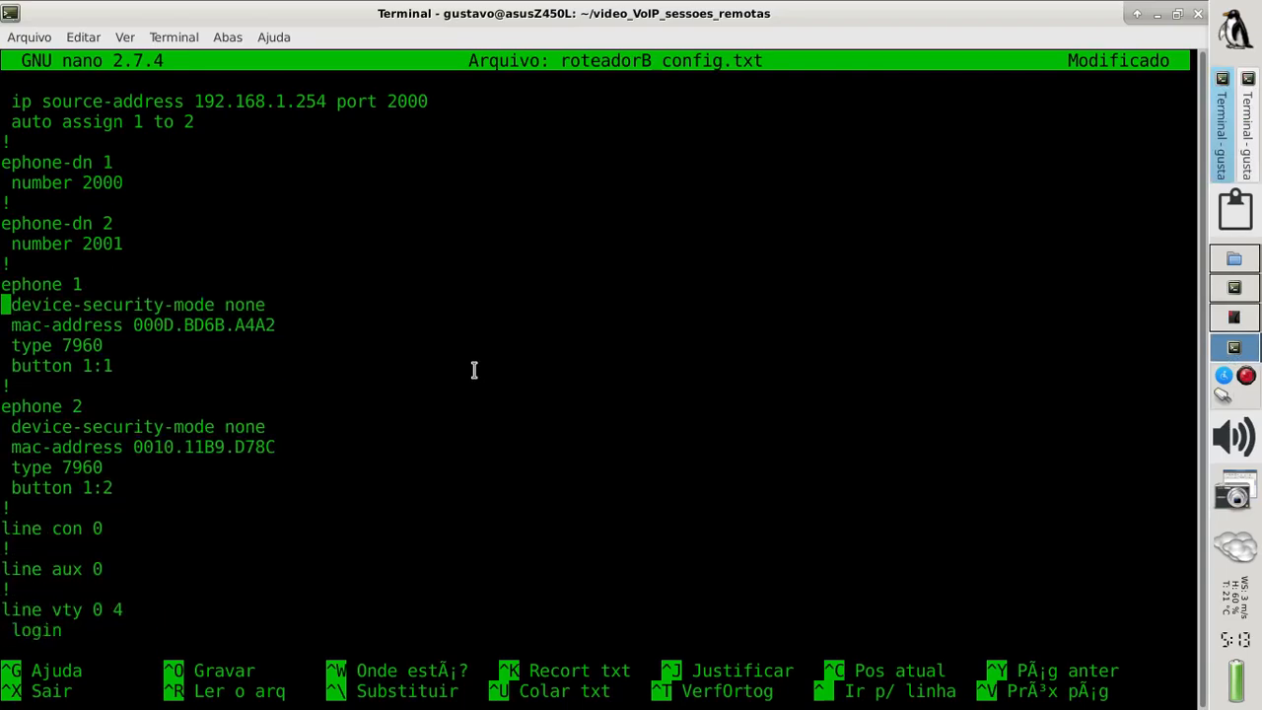
{"action": "key", "text": "ctrl+o"}
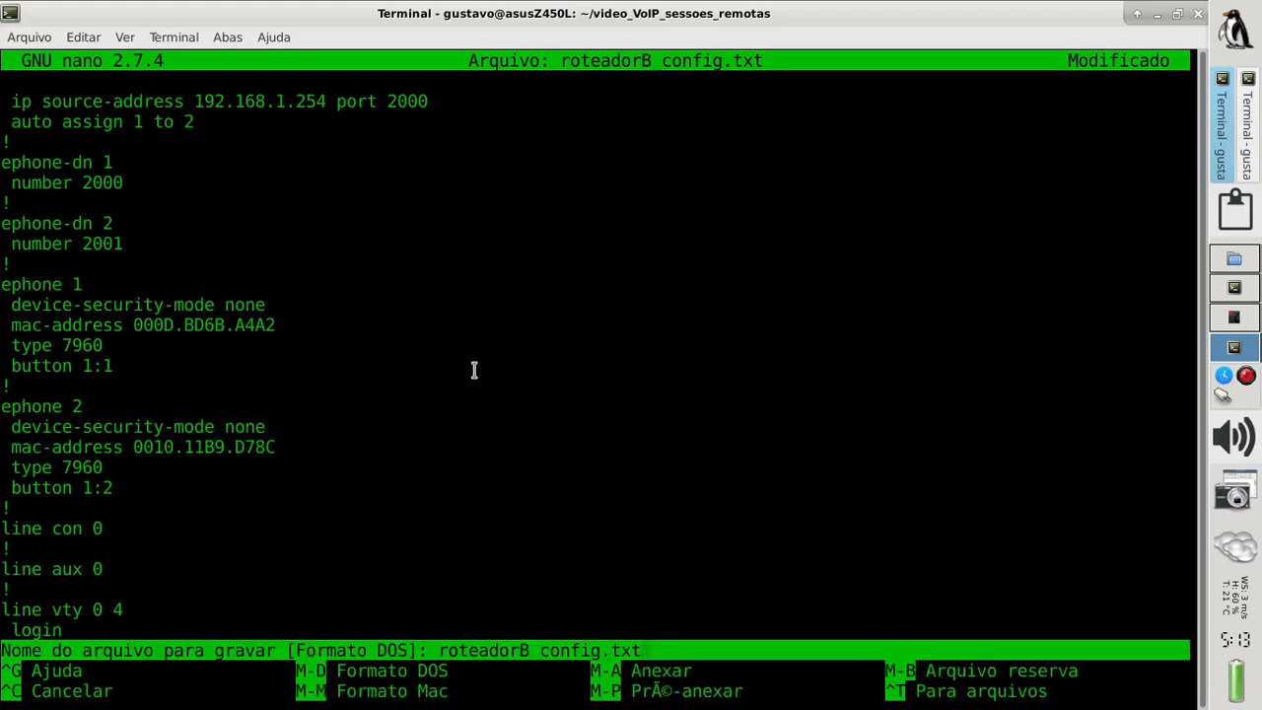
{"action": "key", "text": "Return"}
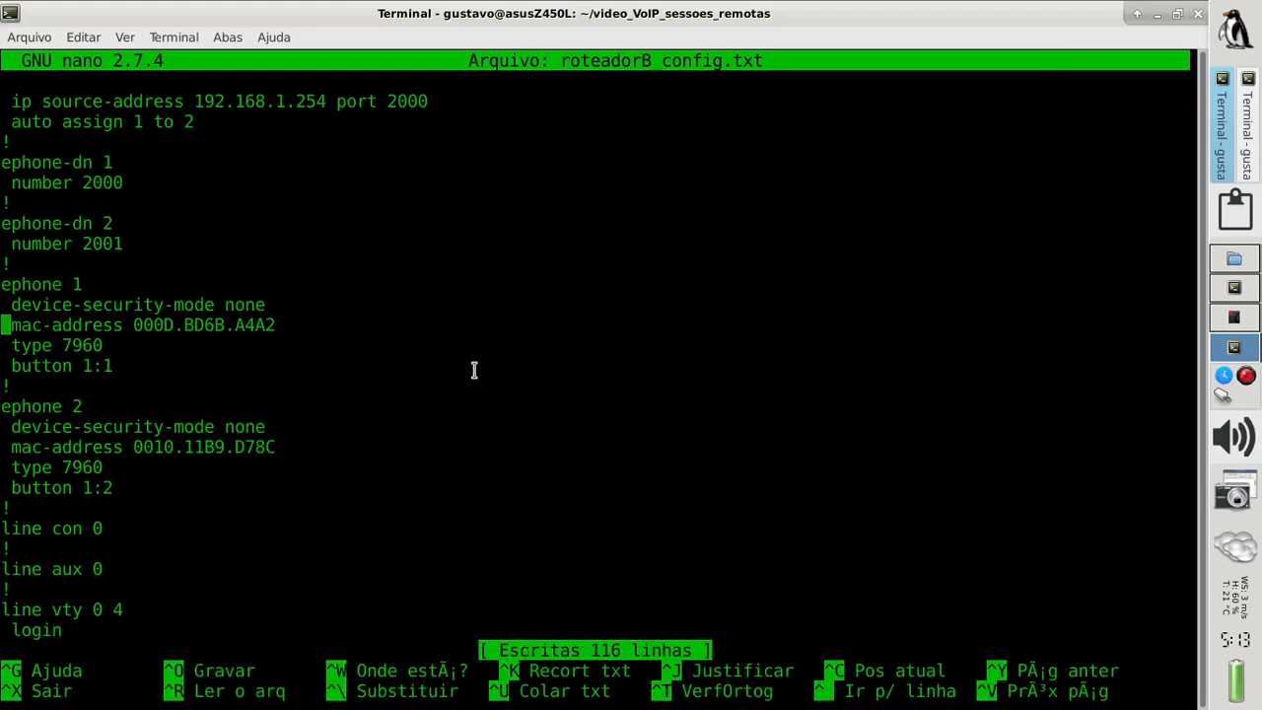
Delete the ephone 1 and ephone 2 entries, including their security mode, MAC address, type and button lines.
{"action": "key", "text": "Up"}
{"action": "left_click_drag", "start_coordinate": [10, 304], "coordinate": [146, 387]}
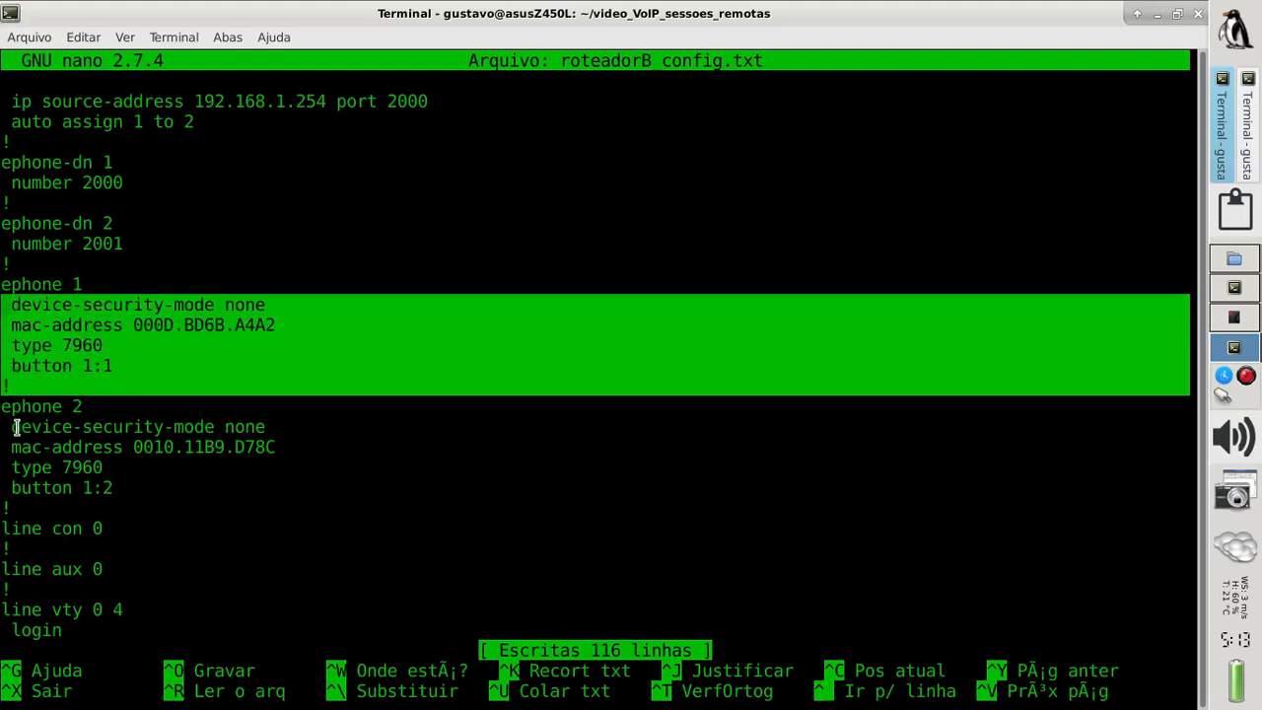
{"action": "left_click_drag", "start_coordinate": [12, 426], "coordinate": [153, 480]}
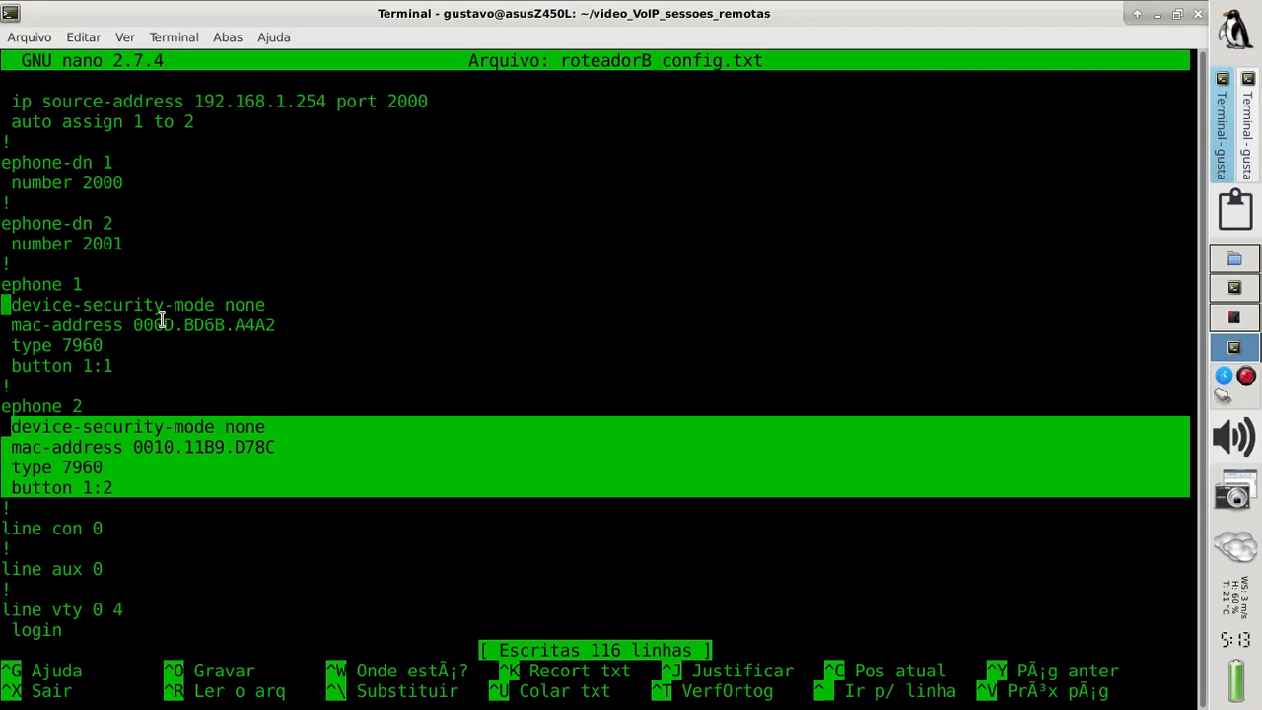
{"action": "key", "text": "Up"}
{"action": "key", "text": "Down"}
{"action": "key", "text": "Up"}
{"action": "key", "text": "ctrl+k"}
{"action": "key", "text": "ctrl+k"}
{"action": "key", "text": "ctrl+k"}
{"action": "key", "text": "ctrl+k"}
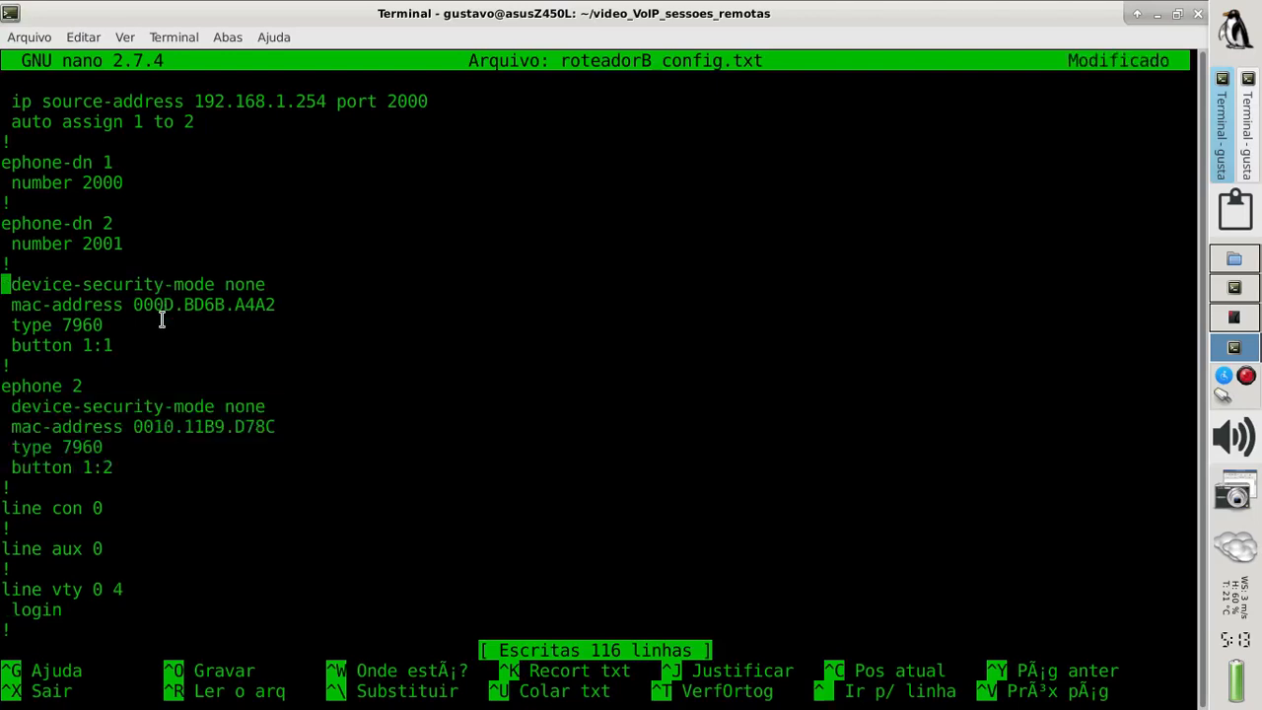
{"action": "key", "text": "ctrl+k"}
{"action": "key", "text": "ctrl+k"}
{"action": "key", "text": "ctrl+k"}
{"action": "key", "text": "ctrl+k"}
{"action": "key", "text": "ctrl+k"}
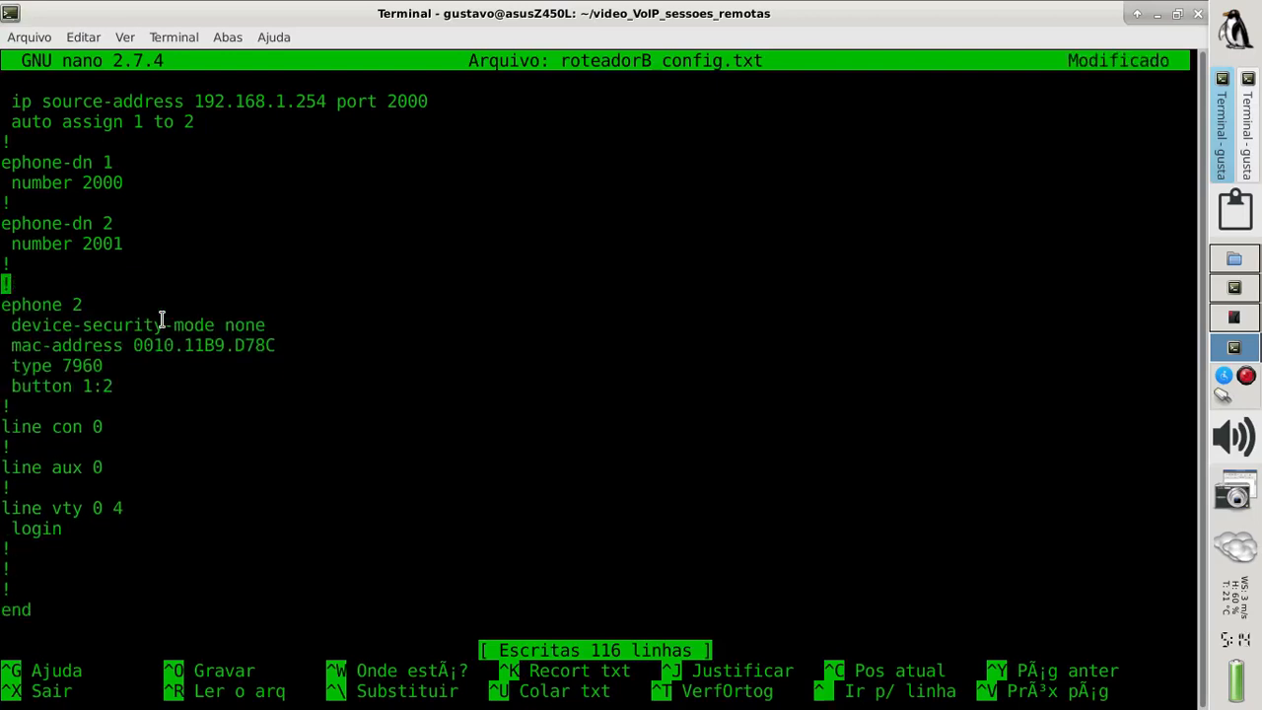
{"action": "key", "text": "ctrl+k"}
{"action": "key", "text": "ctrl+k"}
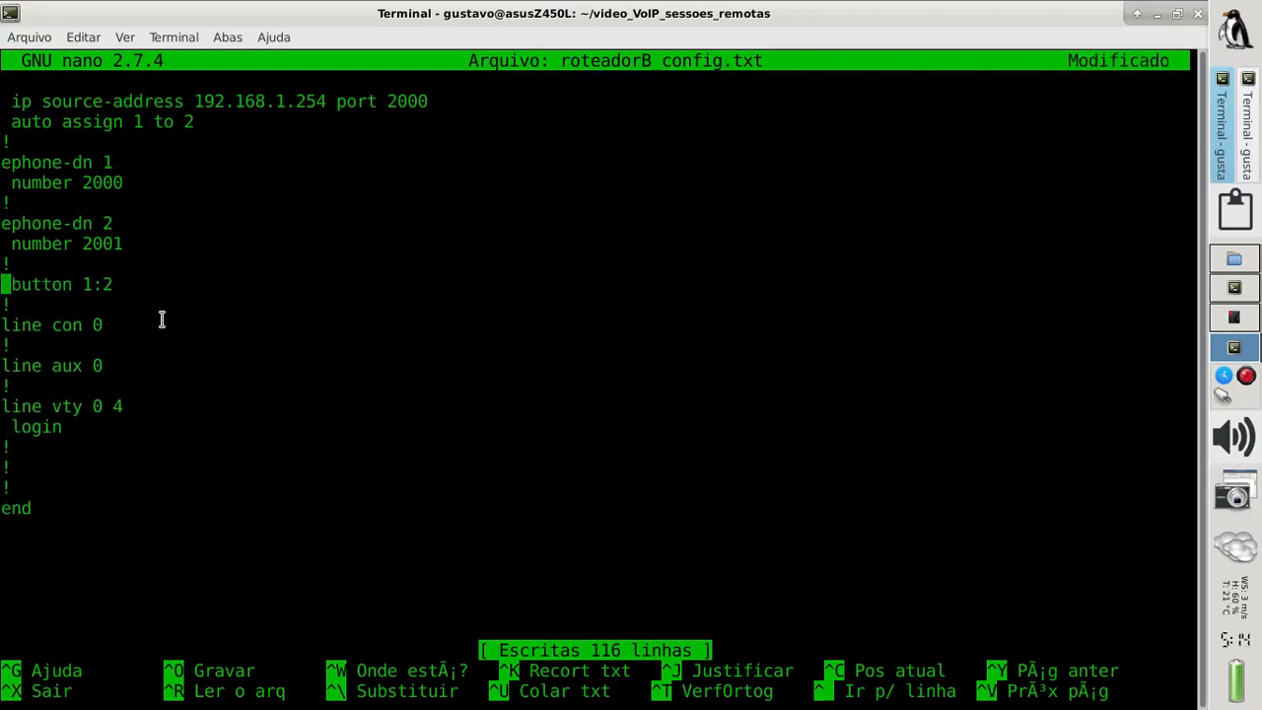
Save the configuration under the same file name, roteadorB_config.txt, and exit the nano editor.
{"action": "key", "text": "ctrl+o"}
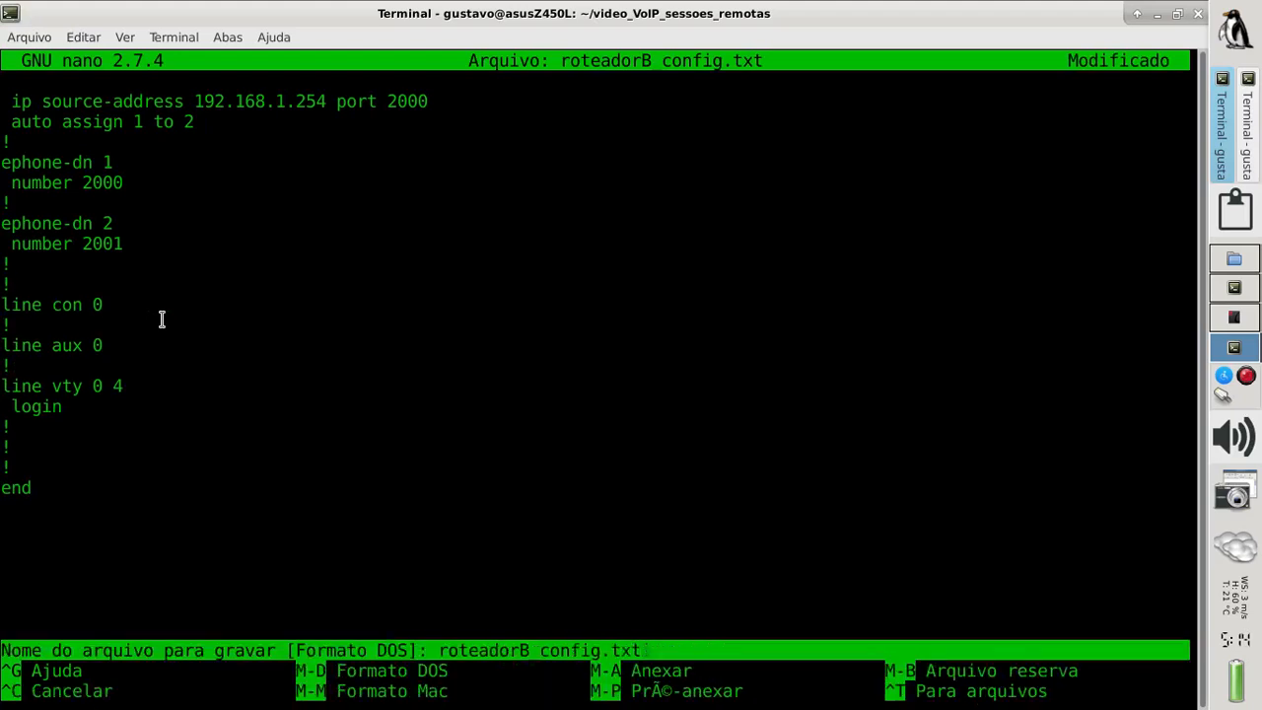
{"action": "key", "text": "Return"}
{"action": "key", "text": "ctrl+o"}
{"action": "key", "text": "Return"}
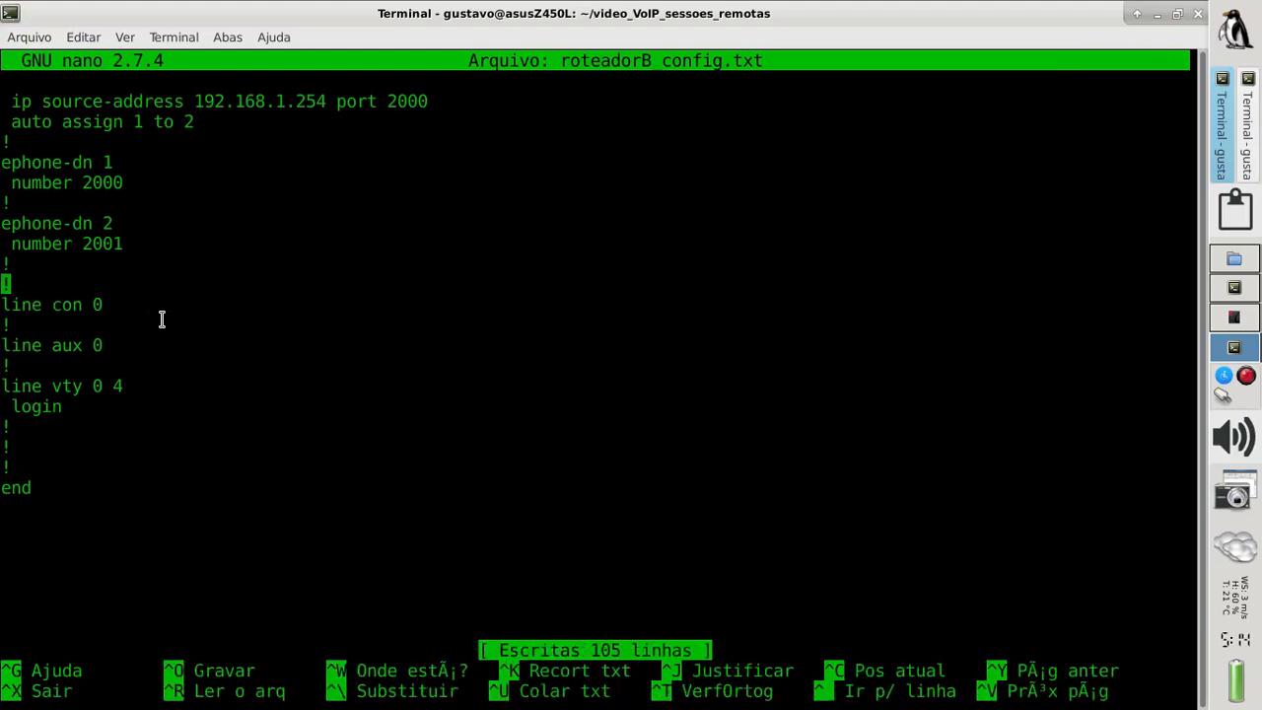
{"action": "key", "text": "ctrl+x"}
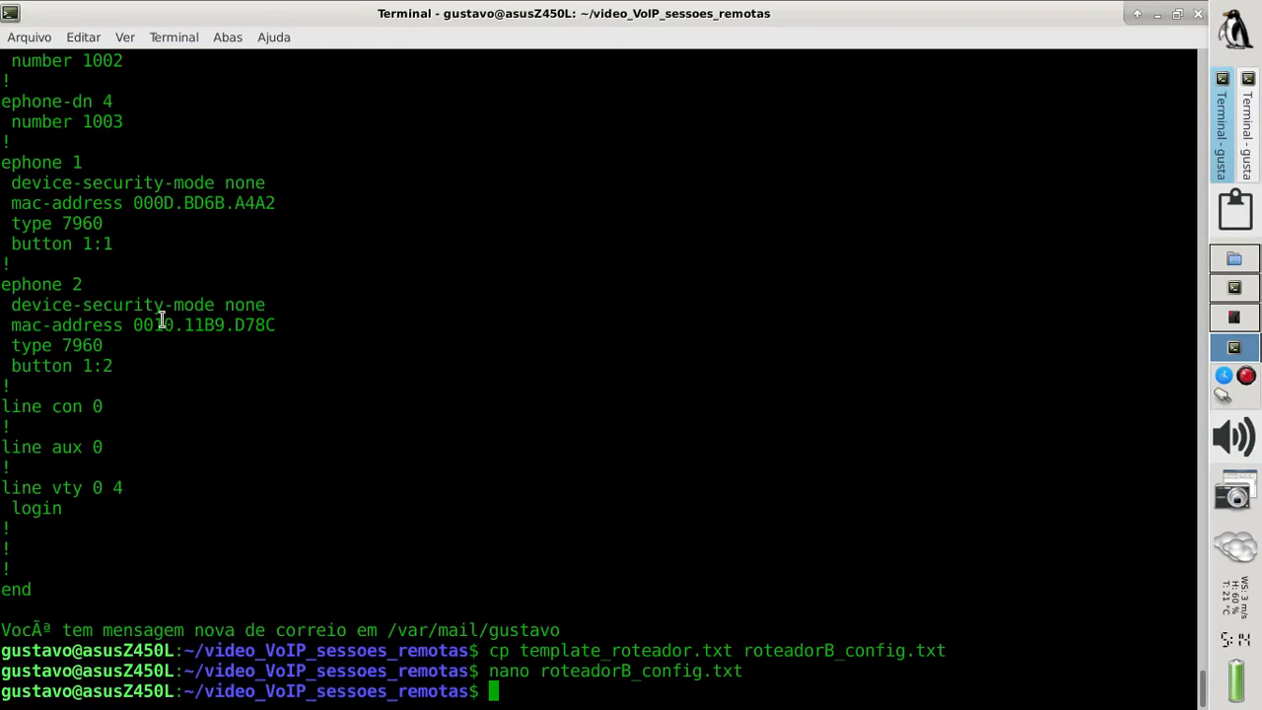
Reopen roteadorB_config.txt in nano and check the REDEVOIP DHCP pool's network, default router, option 150 and DNS server lines.
{"action": "key", "text": "Up"}
{"action": "key", "text": "Return"}
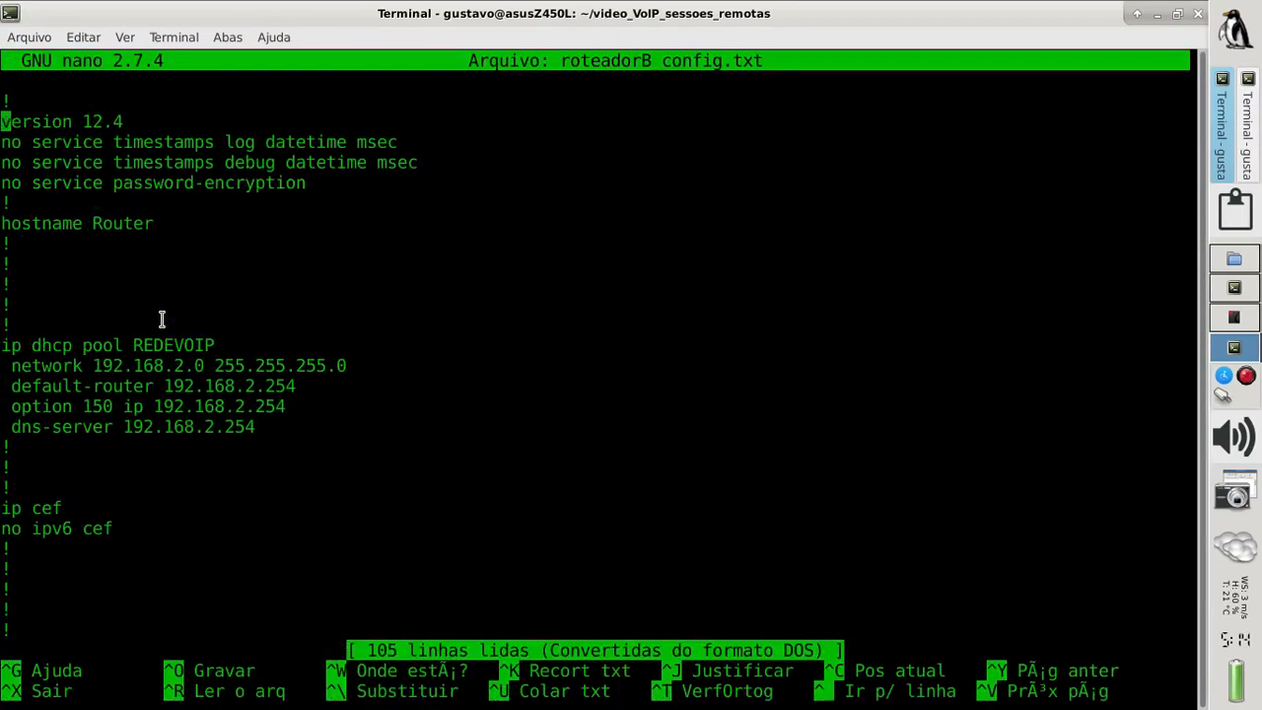
{"action": "key", "text": "Down"}
{"action": "key", "text": "Down"}
{"action": "key", "text": "Down"}
{"action": "key", "text": "Down"}
{"action": "key", "text": "Down"}
{"action": "key", "text": "Down"}
{"action": "key", "text": "Down"}
{"action": "key", "text": "Down"}
{"action": "key", "text": "Down"}
{"action": "key", "text": "Down"}
{"action": "key", "text": "Down"}
{"action": "key", "text": "Down"}
{"action": "key", "text": "Down"}
{"action": "key", "text": "Down"}
{"action": "key", "text": "Down"}
{"action": "key", "text": "Down"}
{"action": "key", "text": "Down"}
{"action": "key", "text": "Down"}
{"action": "key", "text": "Down"}
{"action": "key", "text": "Down"}
{"action": "key", "text": "Down"}
{"action": "key", "text": "Down"}
{"action": "key", "text": "Up"}
{"action": "key", "text": "Up"}
{"action": "key", "text": "Up"}
{"action": "key", "text": "Up"}
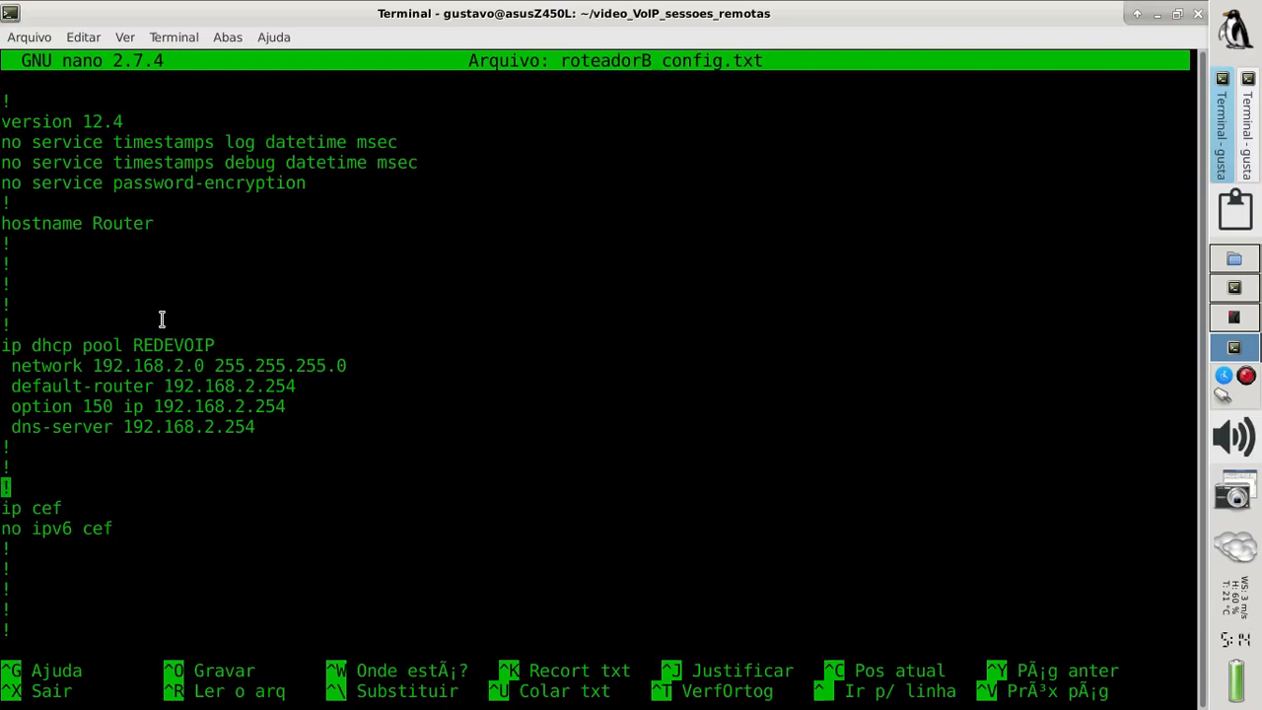
{"action": "key", "text": "Down"}
{"action": "key", "text": "Down"}
{"action": "key", "text": "Up"}
{"action": "key", "text": "Up"}
{"action": "key", "text": "Up"}
{"action": "key", "text": "Up"}
{"action": "key", "text": "Up"}
{"action": "key", "text": "Up"}
{"action": "key", "text": "Up"}
Check the LAN and WAN addresses of FastEthernet0/0 and FastEthernet0/1 and the networks declared under router rip.
{"action": "key", "text": "Down"}
{"action": "key", "text": "Down"}
{"action": "key", "text": "Down"}
{"action": "key", "text": "Down"}
{"action": "key", "text": "Down"}
{"action": "key", "text": "Down"}
{"action": "key", "text": "Down"}
{"action": "key", "text": "Down"}
{"action": "key", "text": "Down"}
{"action": "key", "text": "Down"}
{"action": "key", "text": "Down"}
{"action": "key", "text": "Down"}
{"action": "key", "text": "Down"}
{"action": "key", "text": "Down"}
{"action": "key", "text": "Down"}
{"action": "key", "text": "Down"}
{"action": "key", "text": "Down"}
{"action": "key", "text": "Down"}
{"action": "key", "text": "Down"}
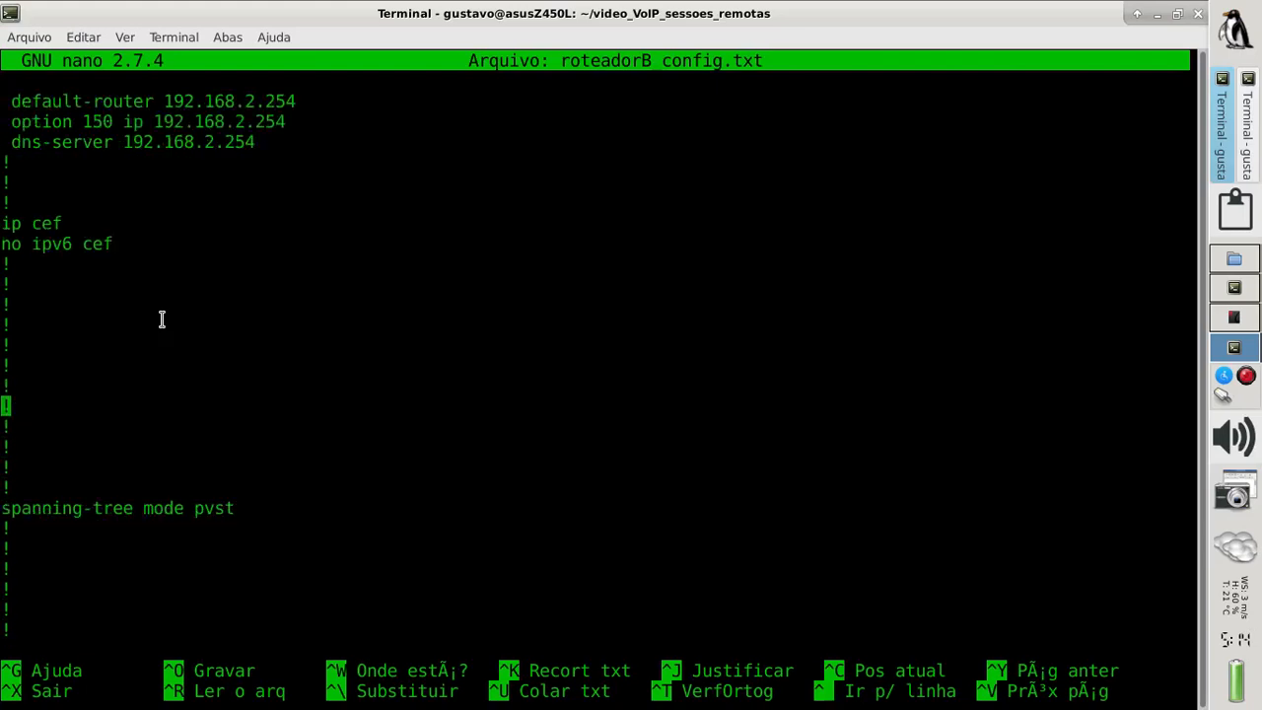
{"action": "key", "text": "Down"}
{"action": "key", "text": "Down"}
{"action": "key", "text": "Down"}
{"action": "key", "text": "Down"}
{"action": "key", "text": "Down"}
{"action": "key", "text": "Down"}
{"action": "key", "text": "Down"}
{"action": "key", "text": "Down"}
{"action": "key", "text": "Down"}
{"action": "key", "text": "Down"}
{"action": "key", "text": "Down"}
{"action": "key", "text": "Down"}
{"action": "key", "text": "Up"}
{"action": "key", "text": "Up"}
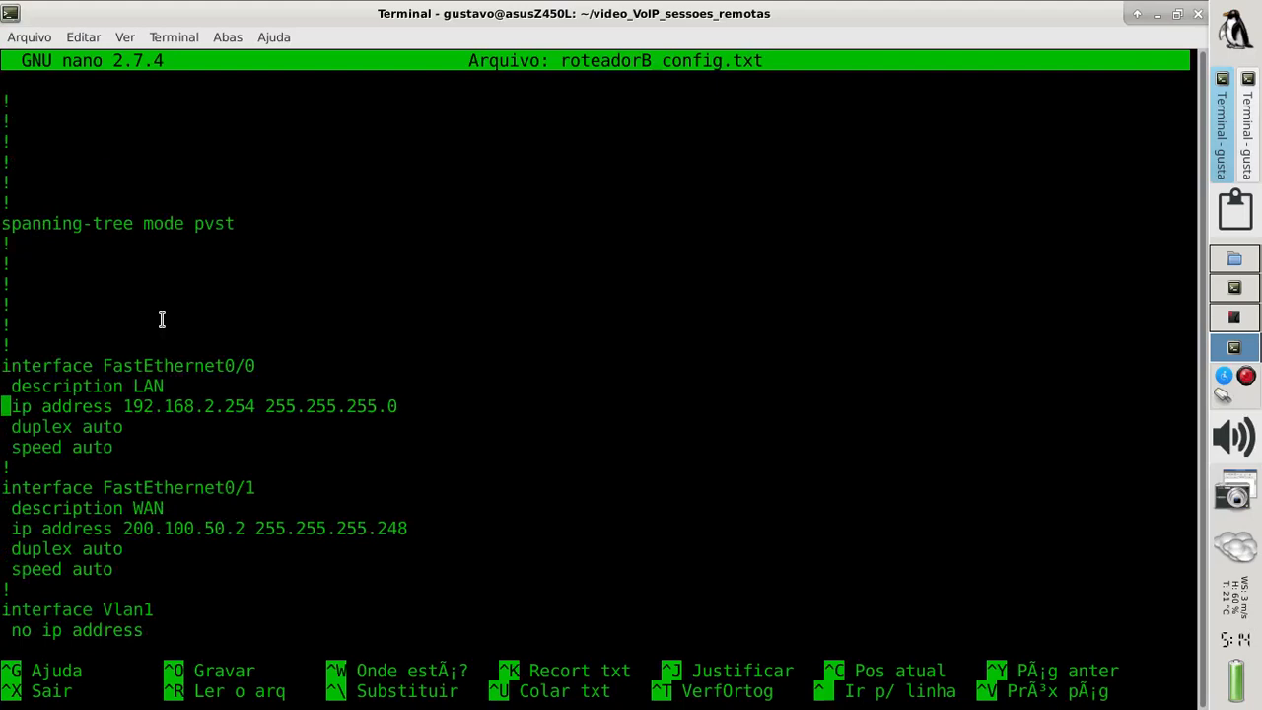
{"action": "key", "text": "Down"}
{"action": "key", "text": "Down"}
{"action": "key", "text": "Down"}
{"action": "key", "text": "Down"}
{"action": "key", "text": "Down"}
{"action": "key", "text": "Down"}
{"action": "key", "text": "Down"}
{"action": "key", "text": "Down"}
{"action": "key", "text": "Down"}
{"action": "key", "text": "Down"}
{"action": "key", "text": "Down"}
{"action": "key", "text": "Down"}
{"action": "key", "text": "Down"}
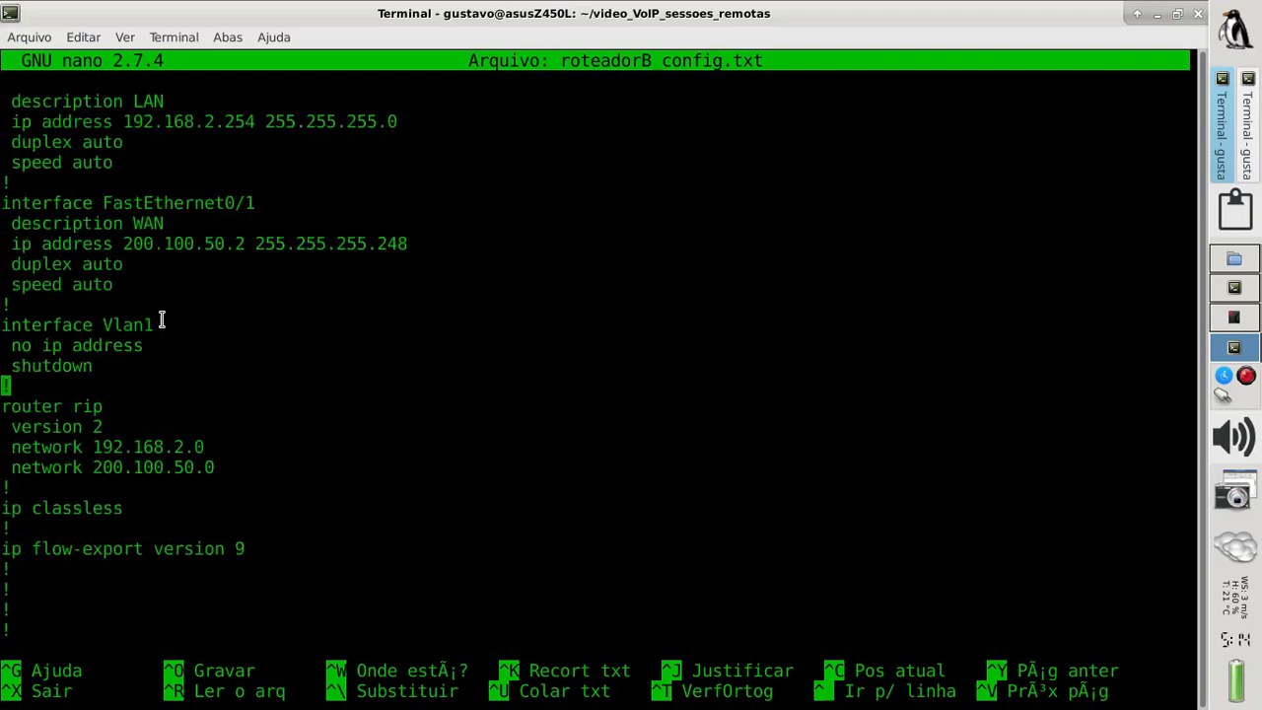
{"action": "key", "text": "Down"}
{"action": "key", "text": "Down"}
{"action": "key", "text": "Down"}
{"action": "key", "text": "Down"}
{"action": "key", "text": "Up"}
Check the two VoIP dial peers' destination patterns and session targets, plus the telephony-service settings above the ephone-dn entries.
{"action": "key", "text": "Down"}
{"action": "key", "text": "Down"}
{"action": "key", "text": "Down"}
{"action": "key", "text": "Down"}
{"action": "key", "text": "Down"}
{"action": "key", "text": "Down"}
{"action": "key", "text": "Down"}
{"action": "key", "text": "Down"}
{"action": "key", "text": "Down"}
{"action": "key", "text": "Down"}
{"action": "key", "text": "Down"}
{"action": "key", "text": "Down"}
{"action": "key", "text": "Down"}
{"action": "key", "text": "Down"}
{"action": "key", "text": "Down"}
{"action": "key", "text": "Down"}
{"action": "key", "text": "Down"}
{"action": "key", "text": "Down"}
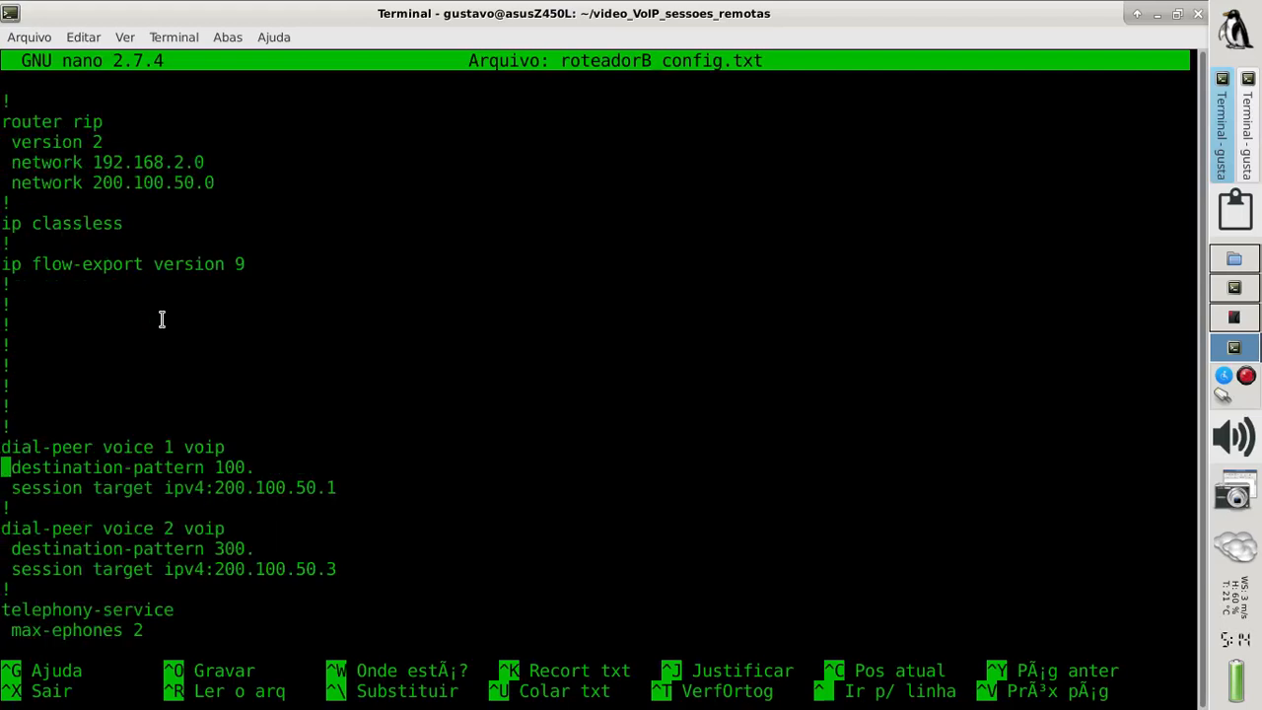
{"action": "key", "text": "Up"}
{"action": "key", "text": "Up"}
{"action": "key", "text": "Down"}
{"action": "key", "text": "Down"}
{"action": "key", "text": "Down"}
{"action": "key", "text": "Down"}
{"action": "key", "text": "Down"}
{"action": "key", "text": "Down"}
{"action": "key", "text": "Down"}
{"action": "key", "text": "Down"}
{"action": "key", "text": "Down"}
{"action": "key", "text": "Down"}
{"action": "key", "text": "Down"}
{"action": "key", "text": "Down"}
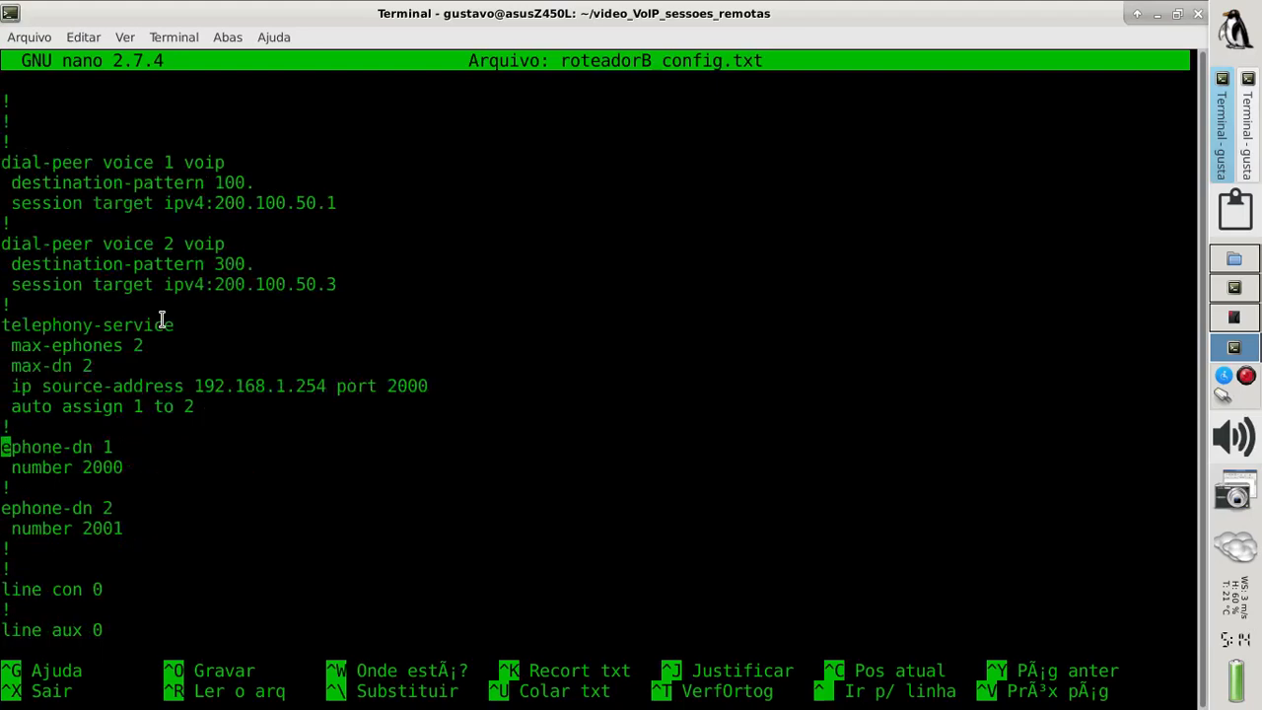
Set the telephony-service ip source-address to 192.168.2.254 in roteadorB_config.txt and save the file.
{"action": "key", "text": "Up"}
{"action": "key", "text": "Up"}
{"action": "key", "text": "Up"}
{"action": "key", "text": "Up"}
{"action": "key", "text": "Down"}
{"action": "key", "text": "Right"}
{"action": "key", "text": "Right"}
{"action": "key", "text": "Right"}
{"action": "key", "text": "Right"}
{"action": "key", "text": "Right"}
{"action": "key", "text": "Right"}
{"action": "key", "text": "Right"}
{"action": "key", "text": "Right"}
{"action": "key", "text": "Right"}
{"action": "key", "text": "Right"}
{"action": "key", "text": "Right"}
{"action": "key", "text": "Right"}
{"action": "key", "text": "Right"}
{"action": "key", "text": "Right"}
{"action": "key", "text": "Right"}
{"action": "key", "text": "Right"}
{"action": "key", "text": "Right"}
{"action": "key", "text": "Right"}
{"action": "key", "text": "Right"}
{"action": "key", "text": "Right"}
{"action": "key", "text": "Right"}
{"action": "key", "text": "Right"}
{"action": "key", "text": "Right"}
{"action": "key", "text": "Right"}
{"action": "key", "text": "Right"}
{"action": "key", "text": "Right"}
{"action": "key", "text": "Right"}
{"action": "key", "text": "Right"}
{"action": "key", "text": "BackSpace"}
{"action": "type", "text": "2"}
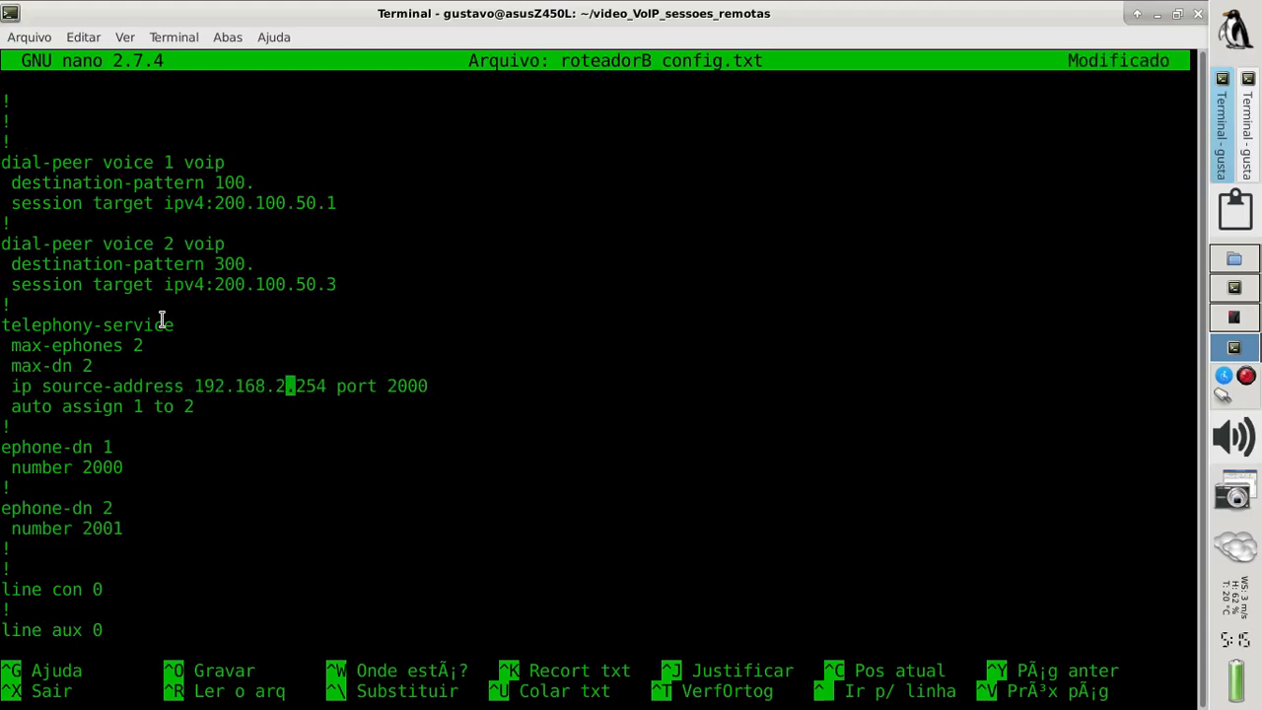
{"action": "key", "text": "Left"}
{"action": "key", "text": "ctrl+o"}
{"action": "key", "text": "Return"}
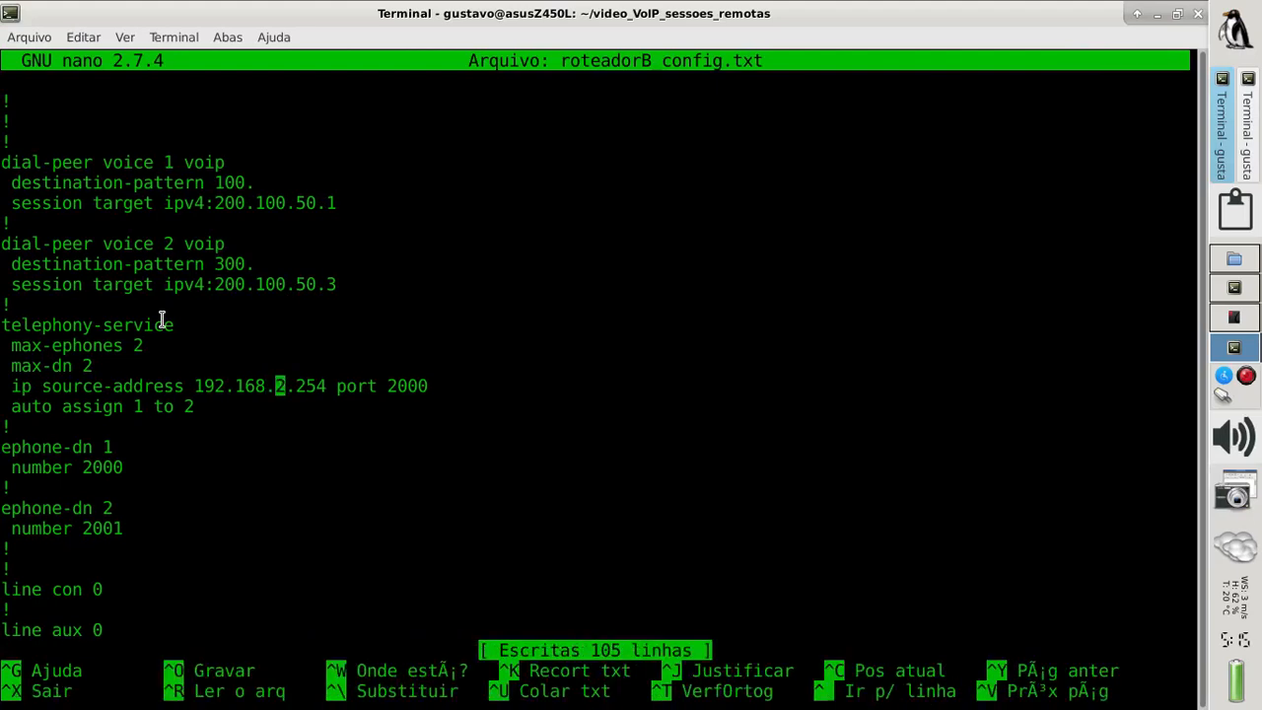
Check the remaining telephony-service and ephone-dn lines, save roteadorB_config.txt under the same name and exit nano.
{"action": "key", "text": "Down"}
{"action": "key", "text": "Down"}
{"action": "key", "text": "Up"}
{"action": "key", "text": "Down"}
{"action": "key", "text": "Down"}
{"action": "key", "text": "Down"}
{"action": "key", "text": "Down"}
{"action": "key", "text": "Down"}
{"action": "key", "text": "Down"}
{"action": "key", "text": "Down"}
{"action": "key", "text": "Up"}
{"action": "key", "text": "Up"}
{"action": "key", "text": "Up"}
{"action": "key", "text": "Up"}
{"action": "key", "text": "Up"}
{"action": "key", "text": "Up"}
{"action": "key", "text": "ctrl+o"}
{"action": "key", "text": "Return"}
{"action": "key", "text": "ctrl+x"}
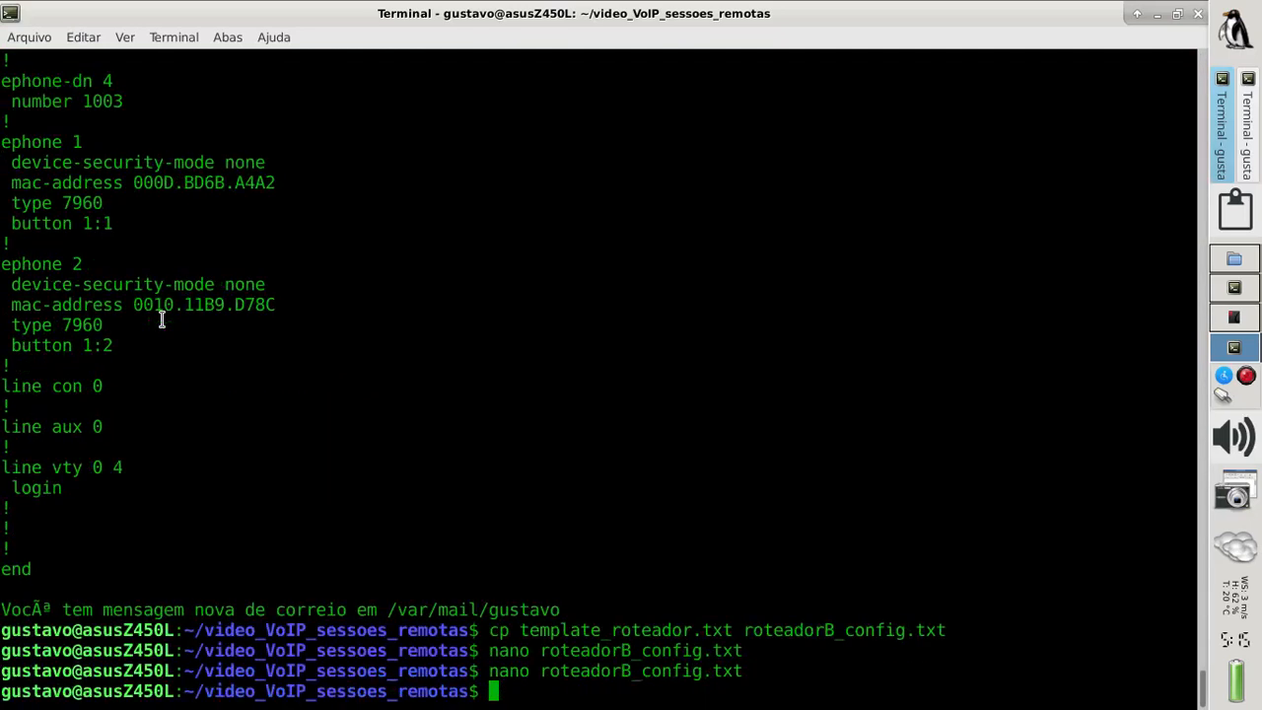
Switch to Cisco Packet Tracer and open RoteadorB's global configuration settings.
{"action": "left_click", "coordinate": [1233, 316]}
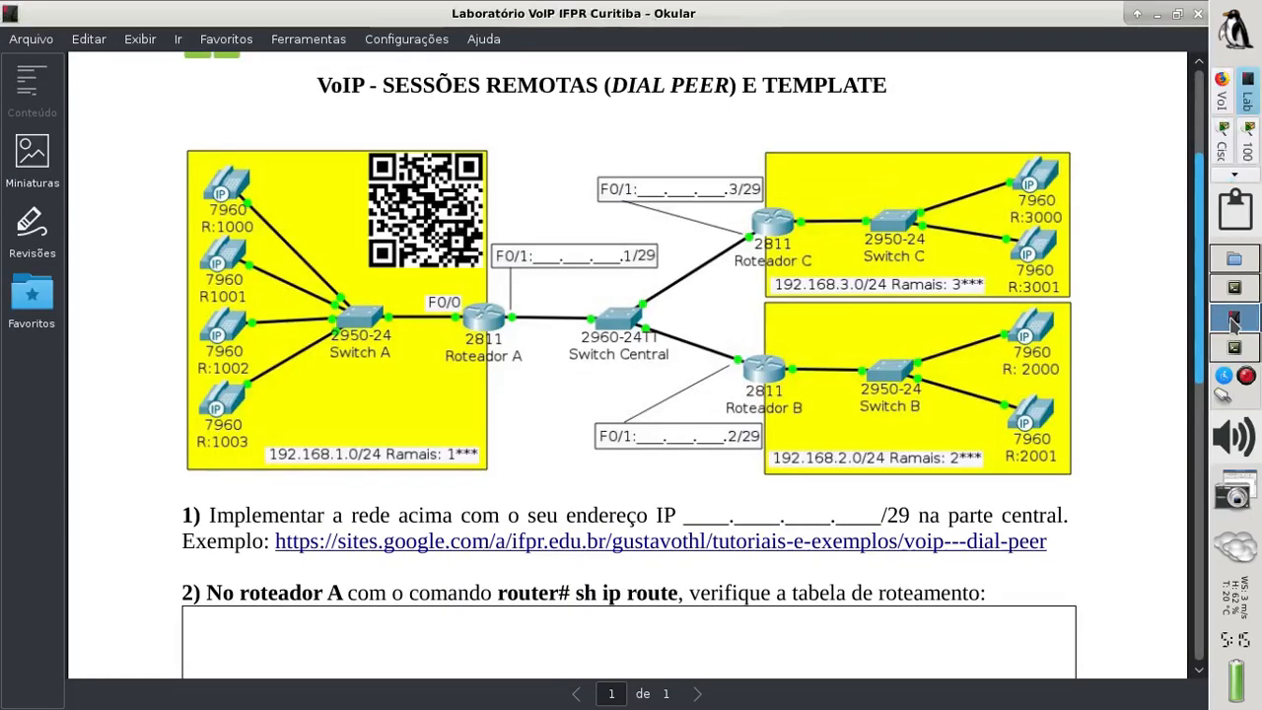
{"action": "left_click", "coordinate": [1228, 146]}
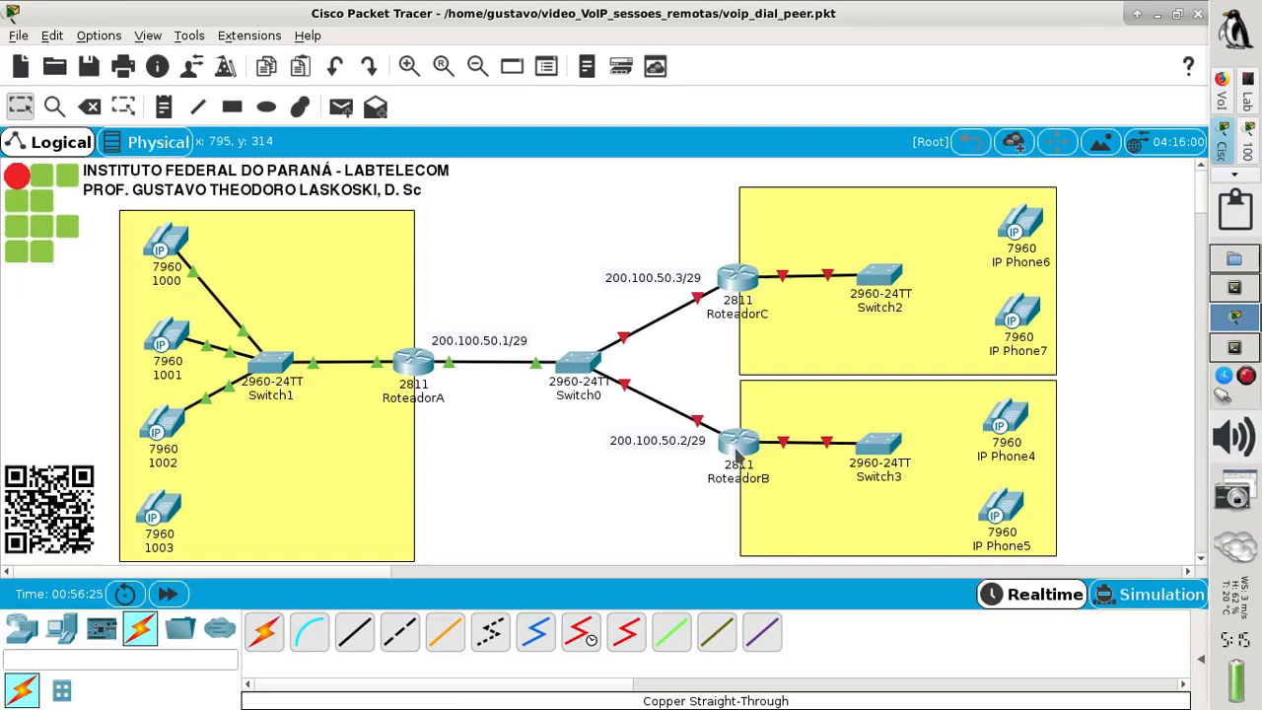
{"action": "left_click", "coordinate": [742, 446]}
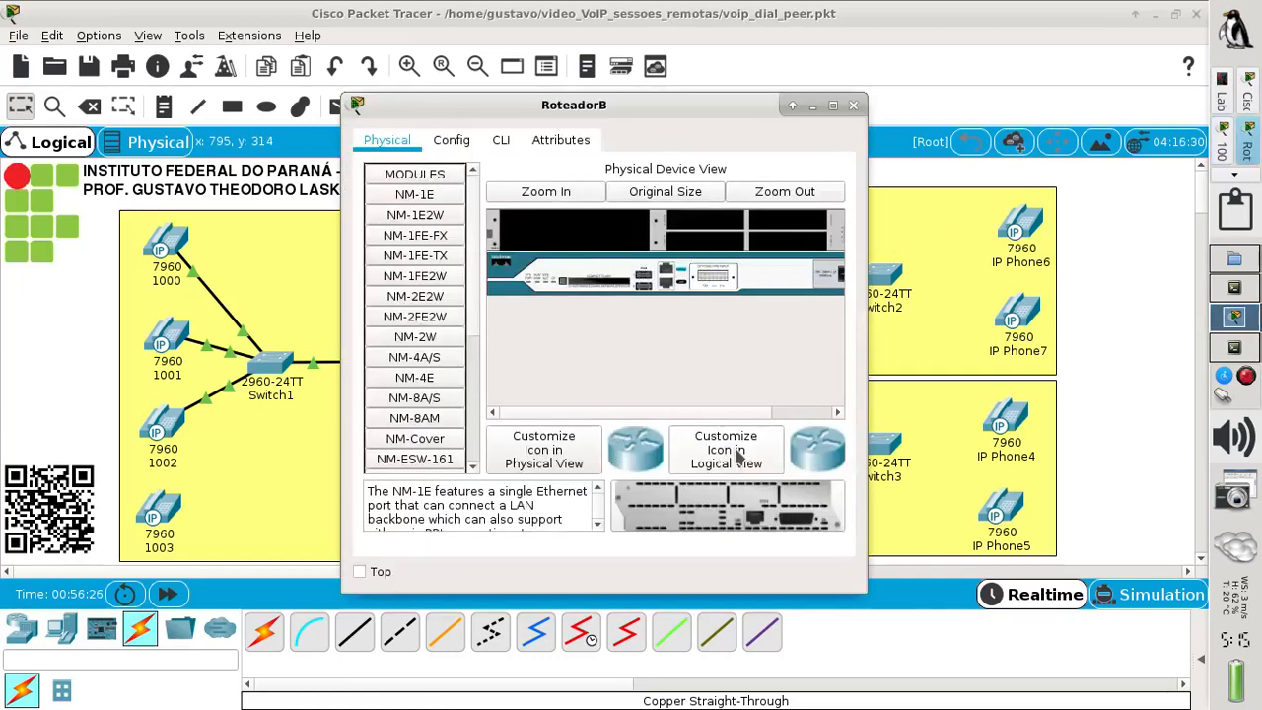
{"action": "left_click", "coordinate": [450, 142]}
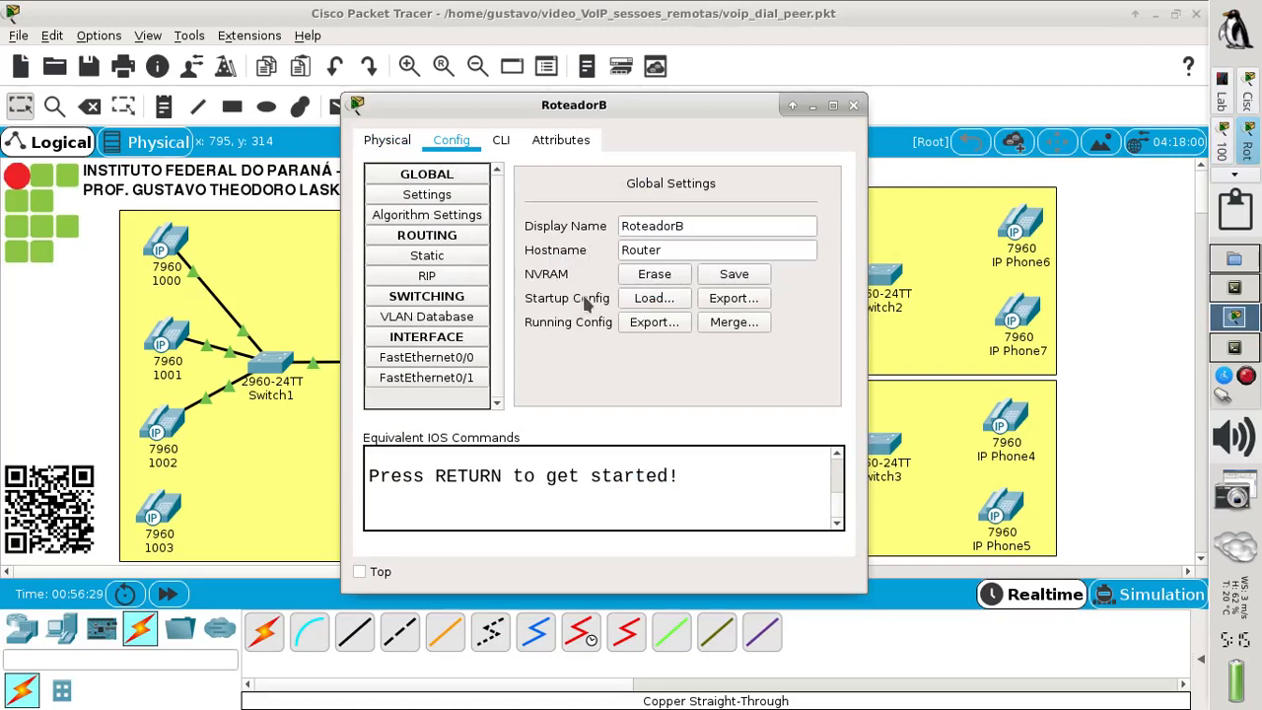
Load roteadorB_config.txt from the video_VoIP_sessoes_remotas folder as RoteadorB's startup configuration.
{"action": "left_click", "coordinate": [655, 301]}
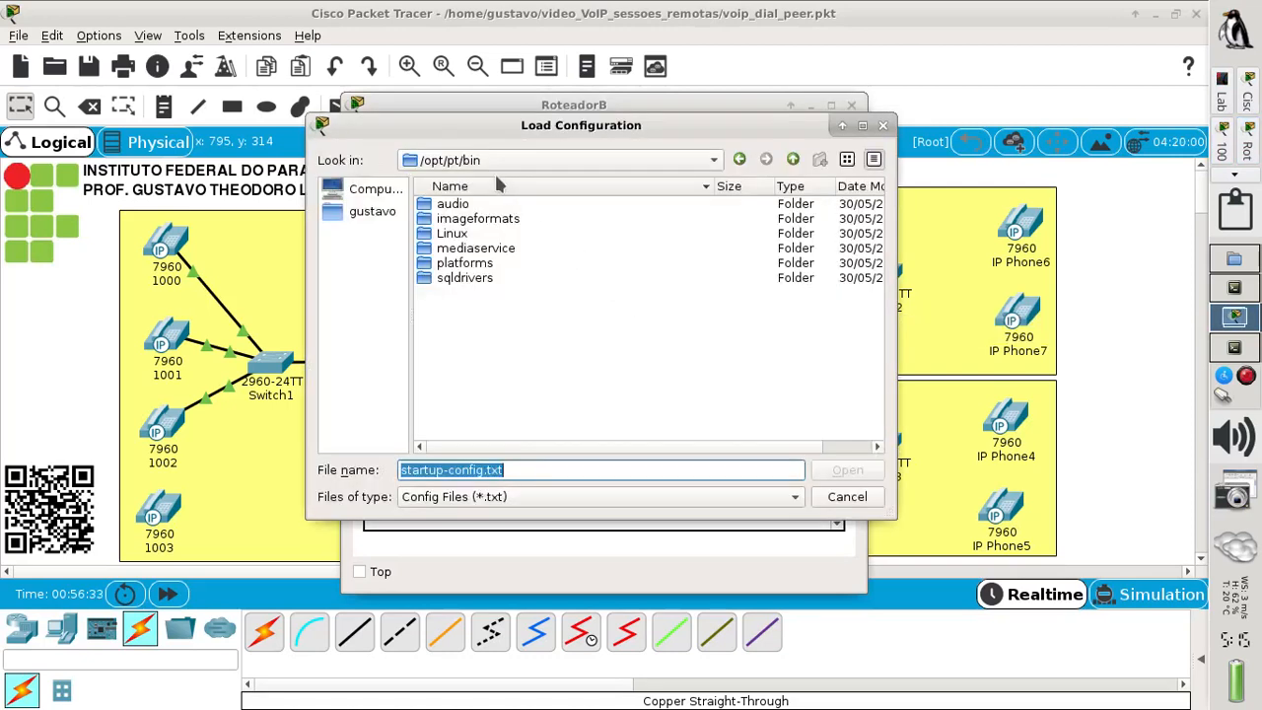
{"action": "left_click", "coordinate": [497, 162]}
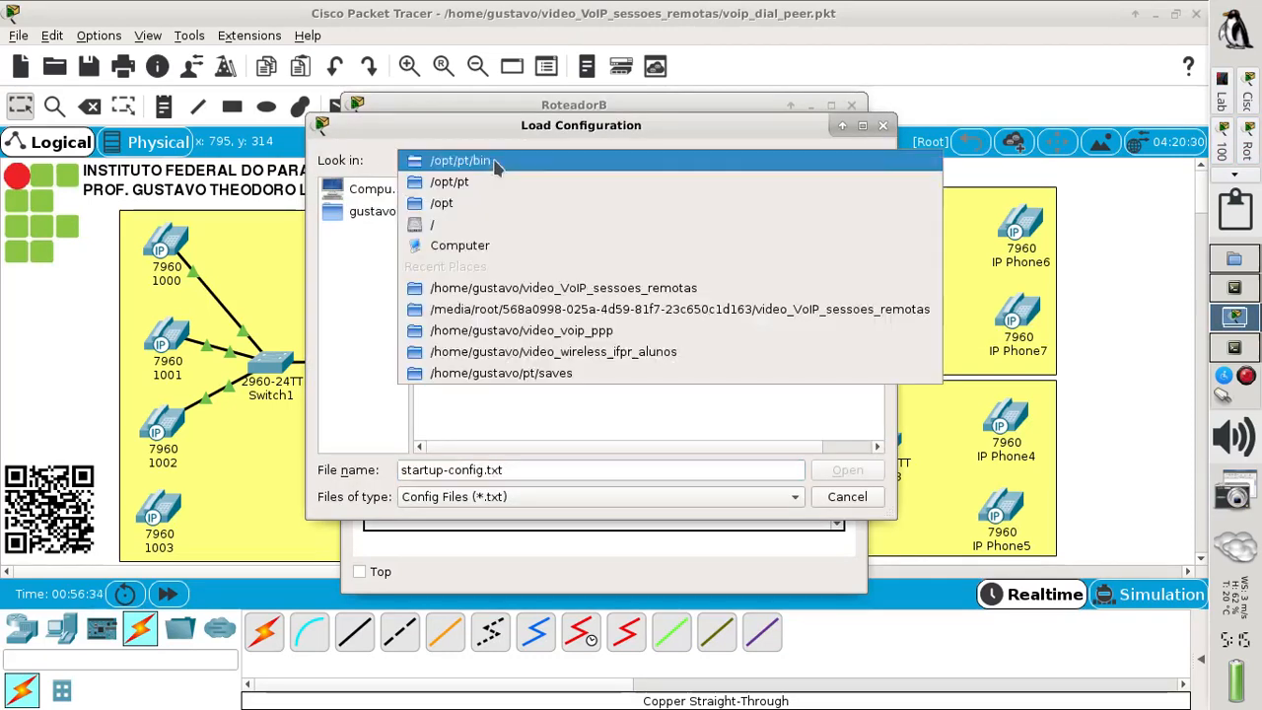
{"action": "left_click", "coordinate": [544, 310]}
{"action": "left_click", "coordinate": [579, 170]}
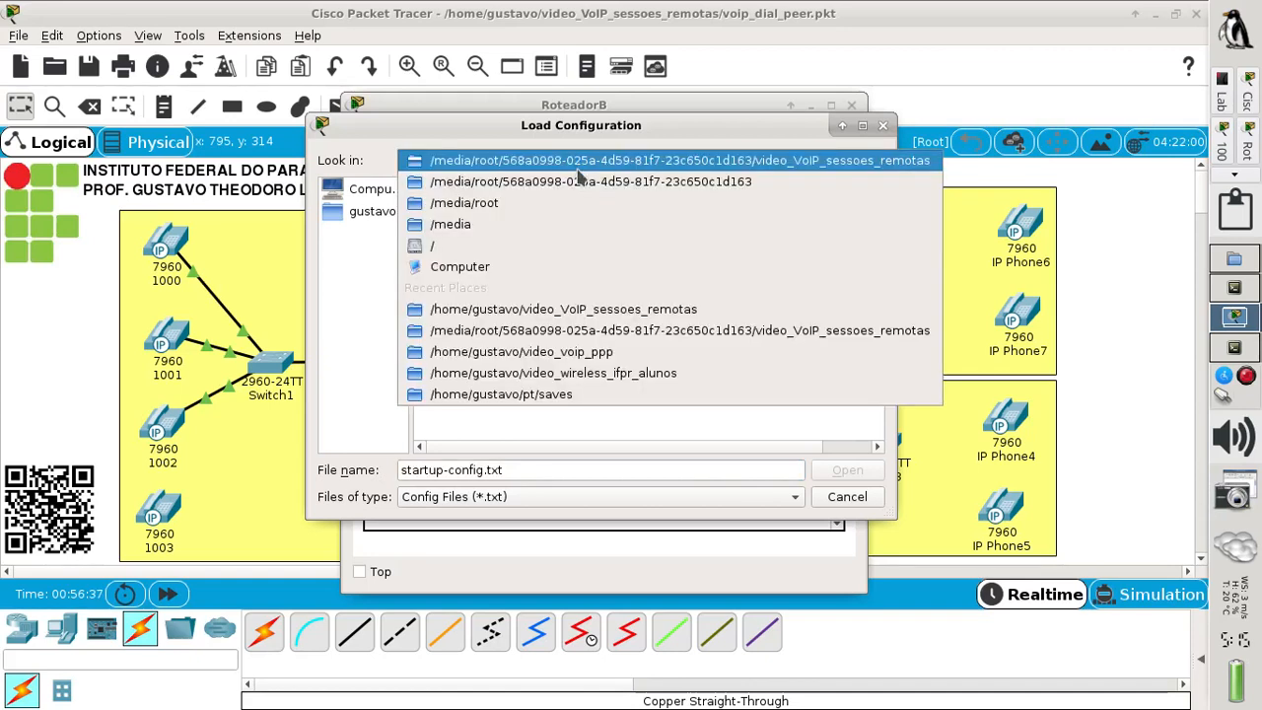
{"action": "left_click", "coordinate": [596, 308]}
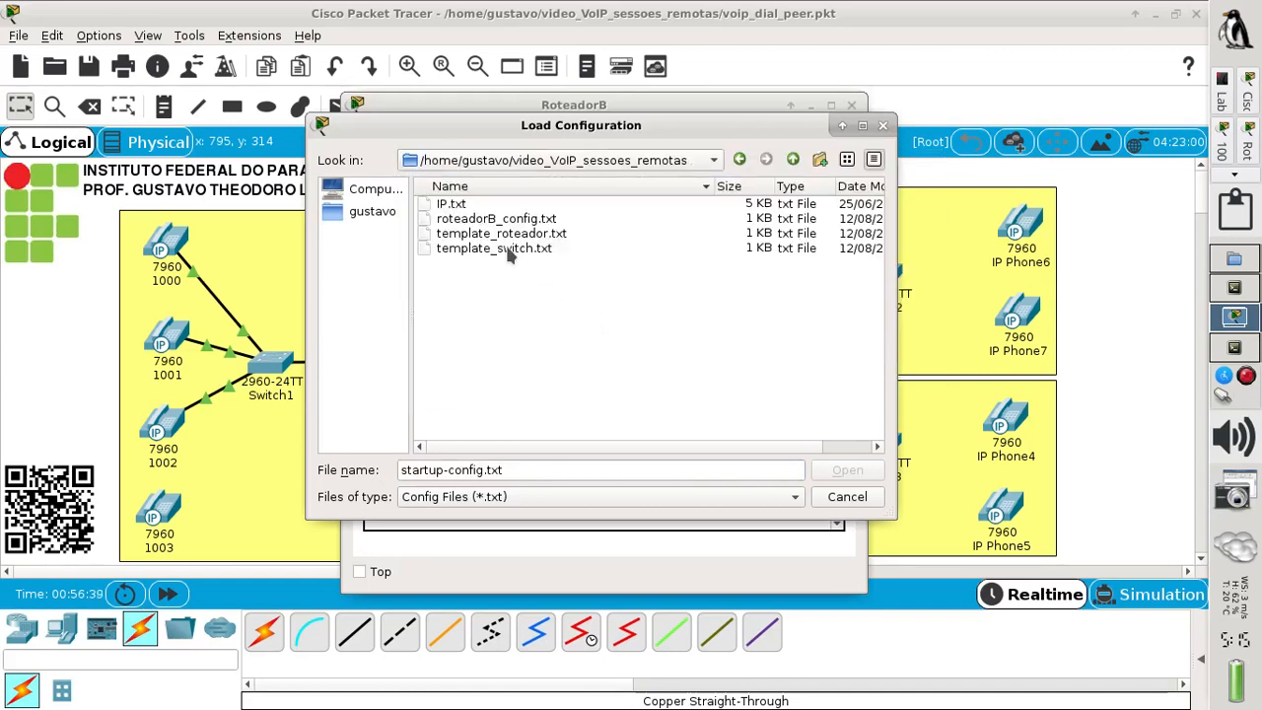
{"action": "left_click", "coordinate": [496, 219]}
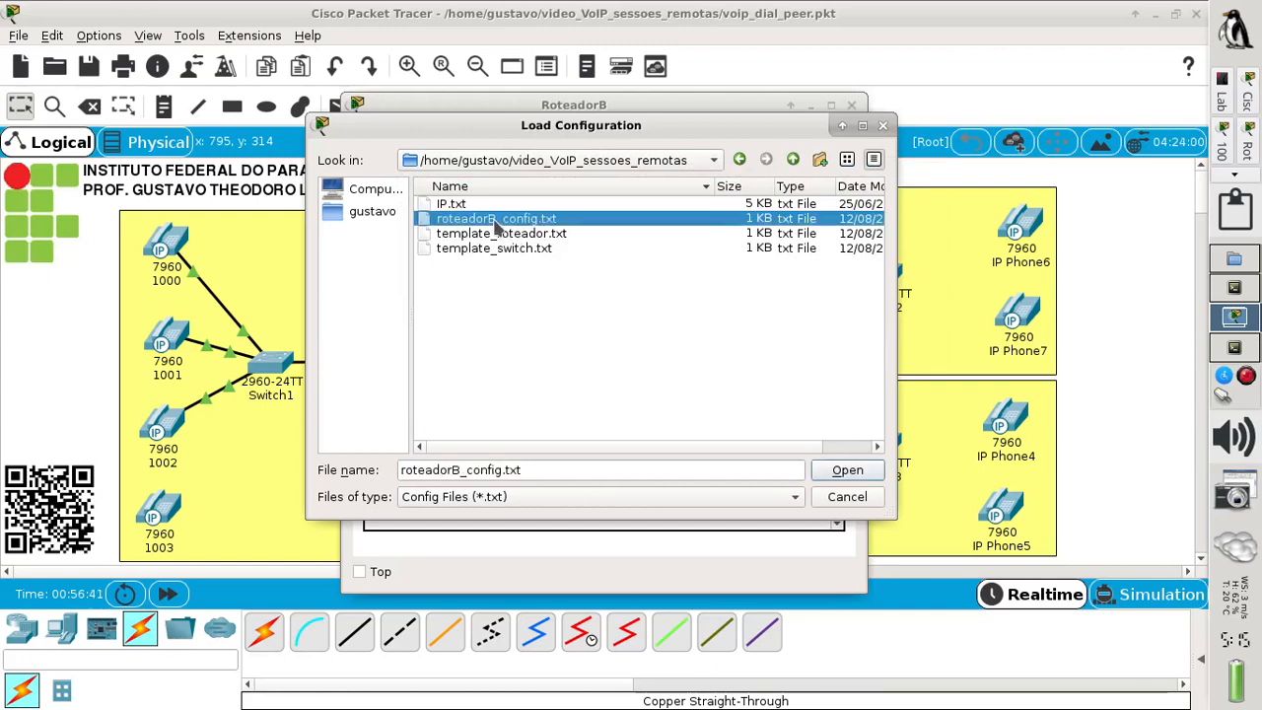
{"action": "left_click", "coordinate": [847, 473]}
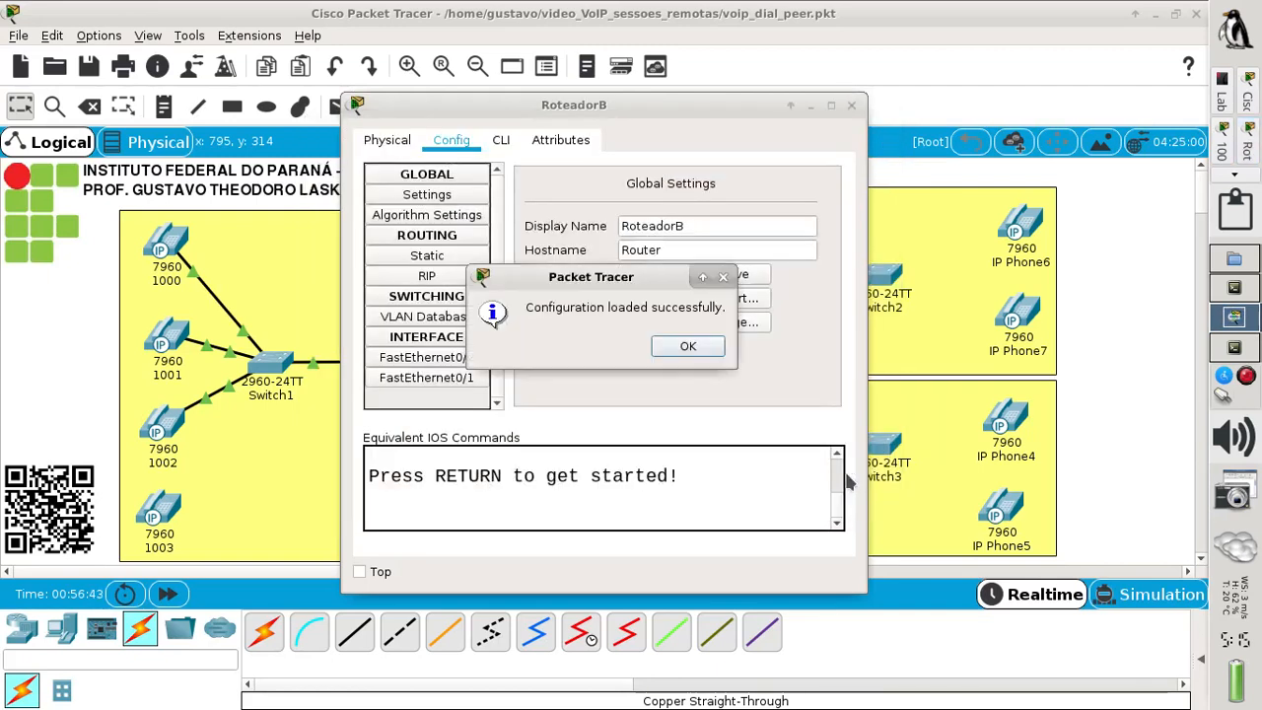
{"action": "left_click", "coordinate": [667, 353]}
Enter privileged mode in RoteadorB's command line, reload the router with confirmation, and return to the topology to watch its links.
{"action": "left_click", "coordinate": [499, 140]}
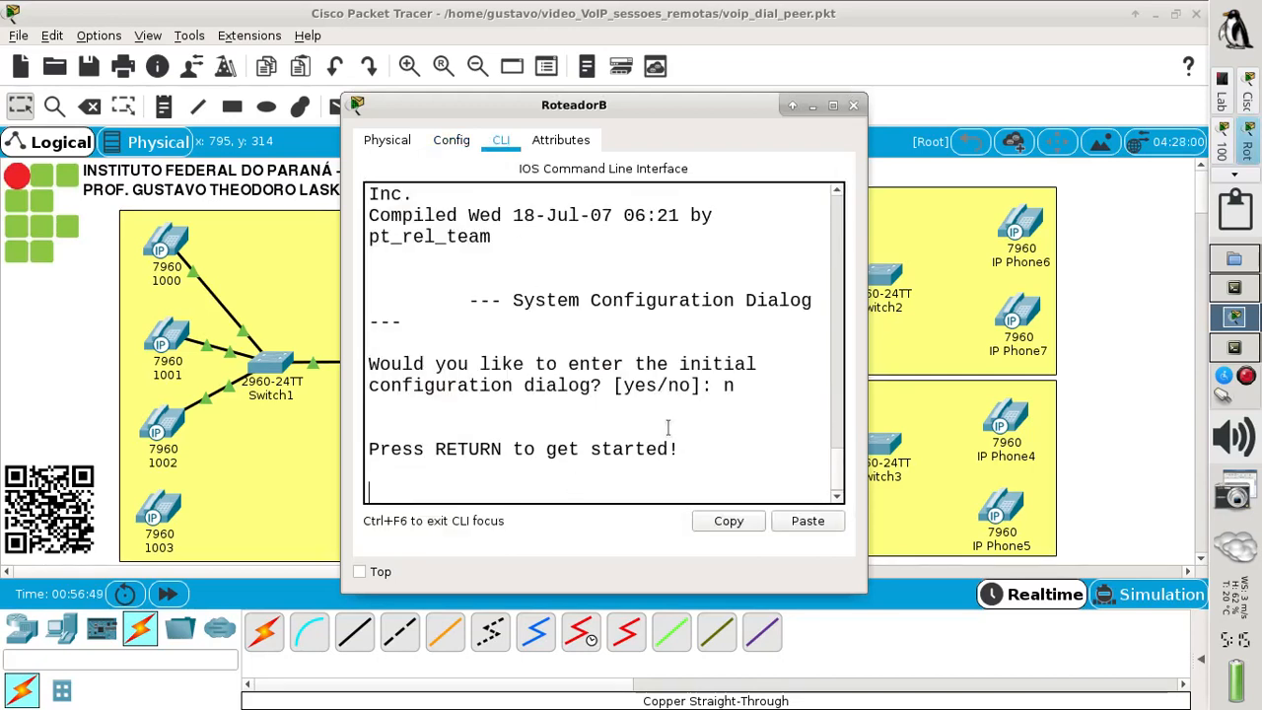
{"action": "key", "text": "Return"}
{"action": "type", "text": "en"}
{"action": "key", "text": "Return"}
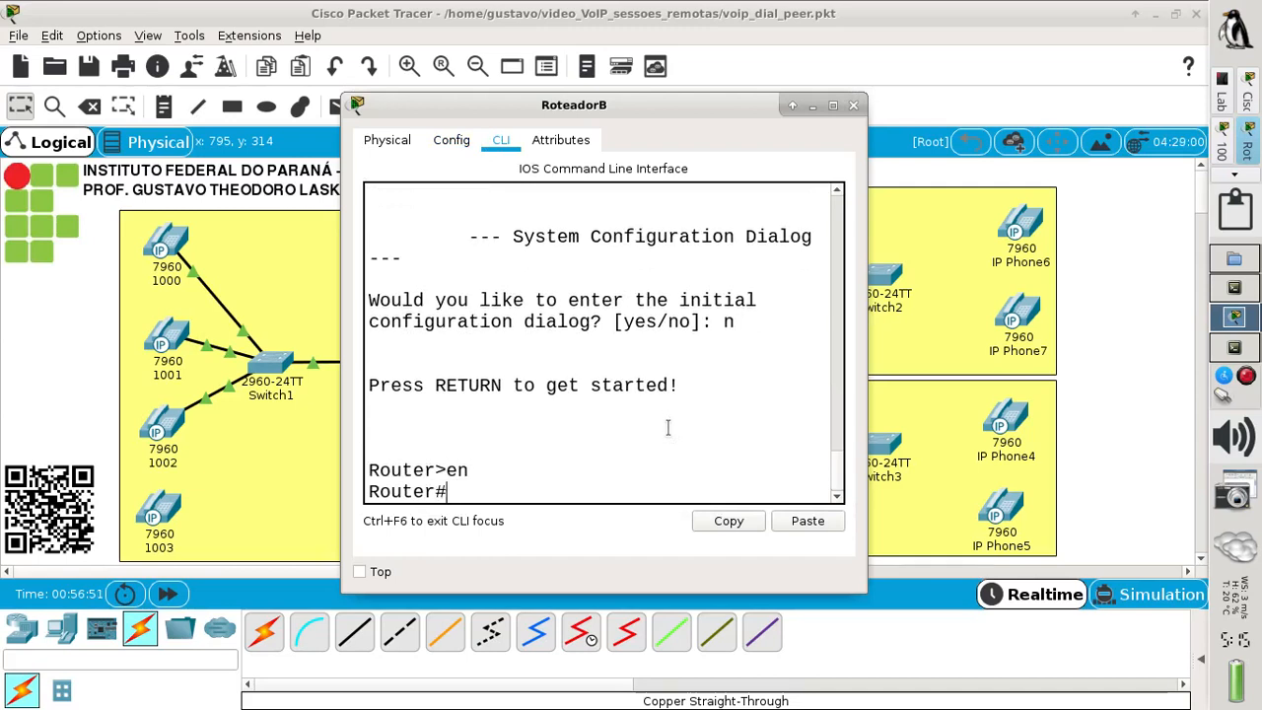
{"action": "type", "text": "reload"}
{"action": "key", "text": "Return"}
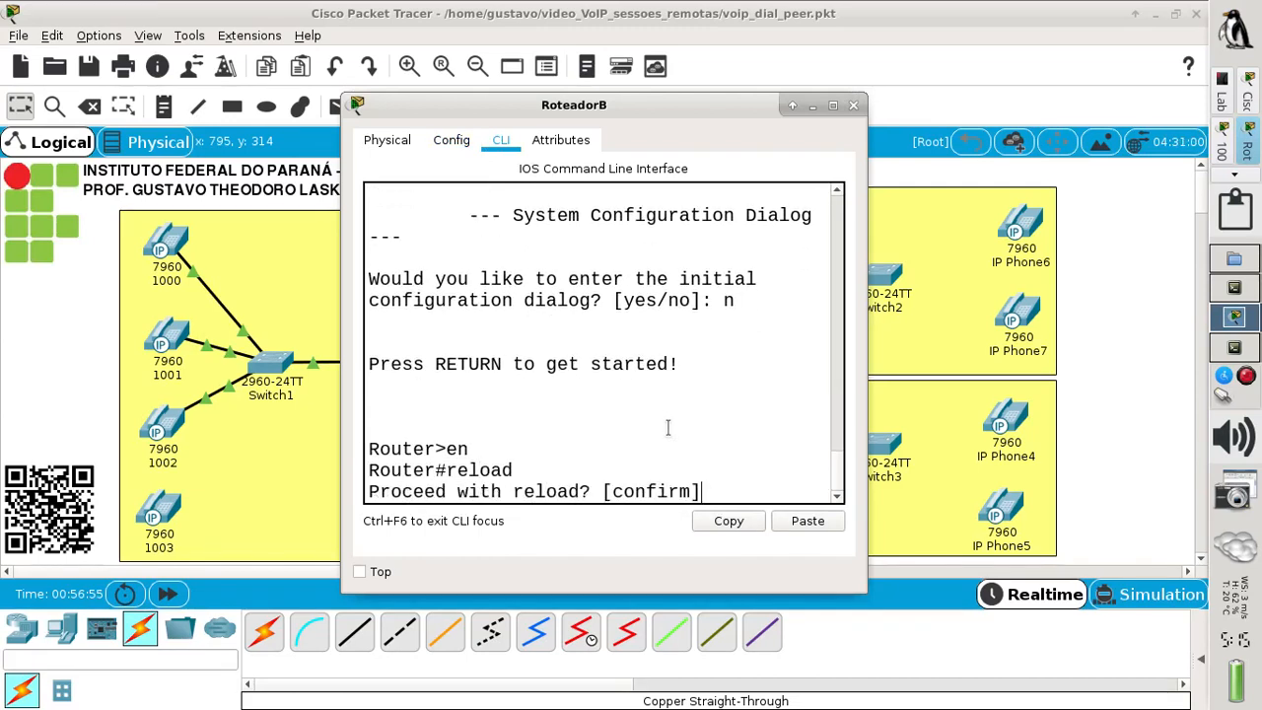
{"action": "key", "text": "Return"}
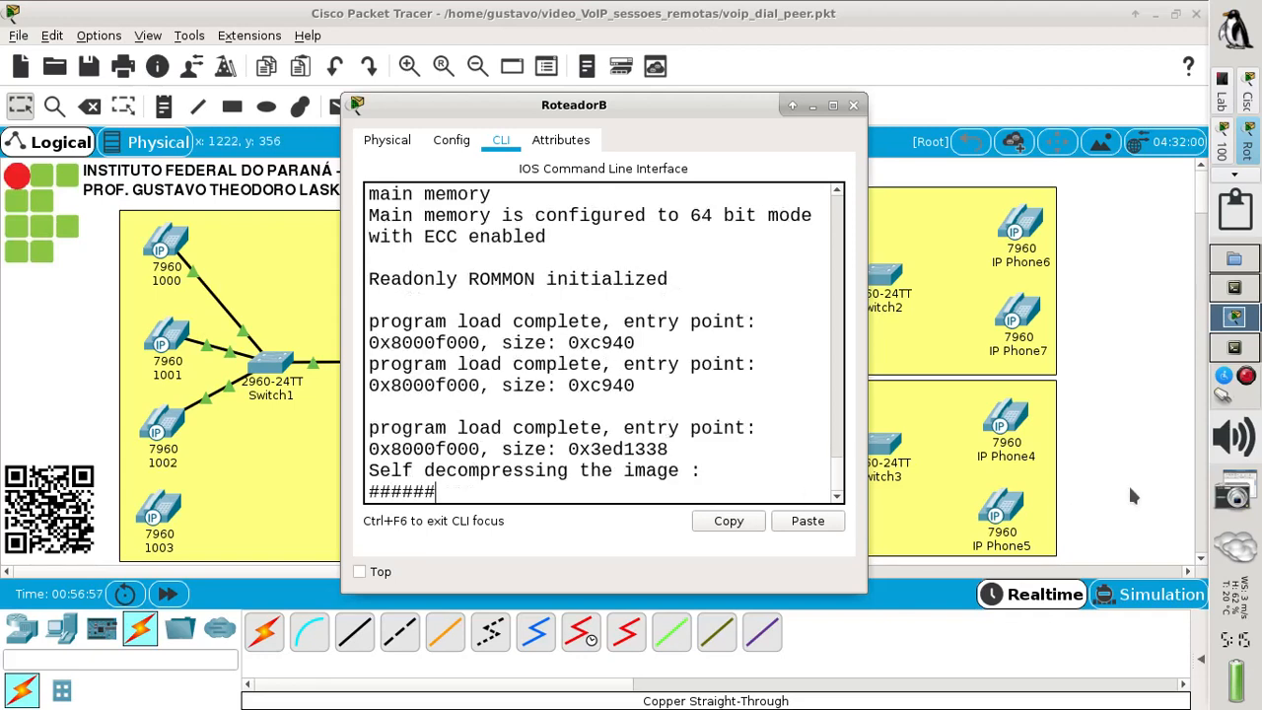
{"action": "left_click", "coordinate": [1150, 465]}
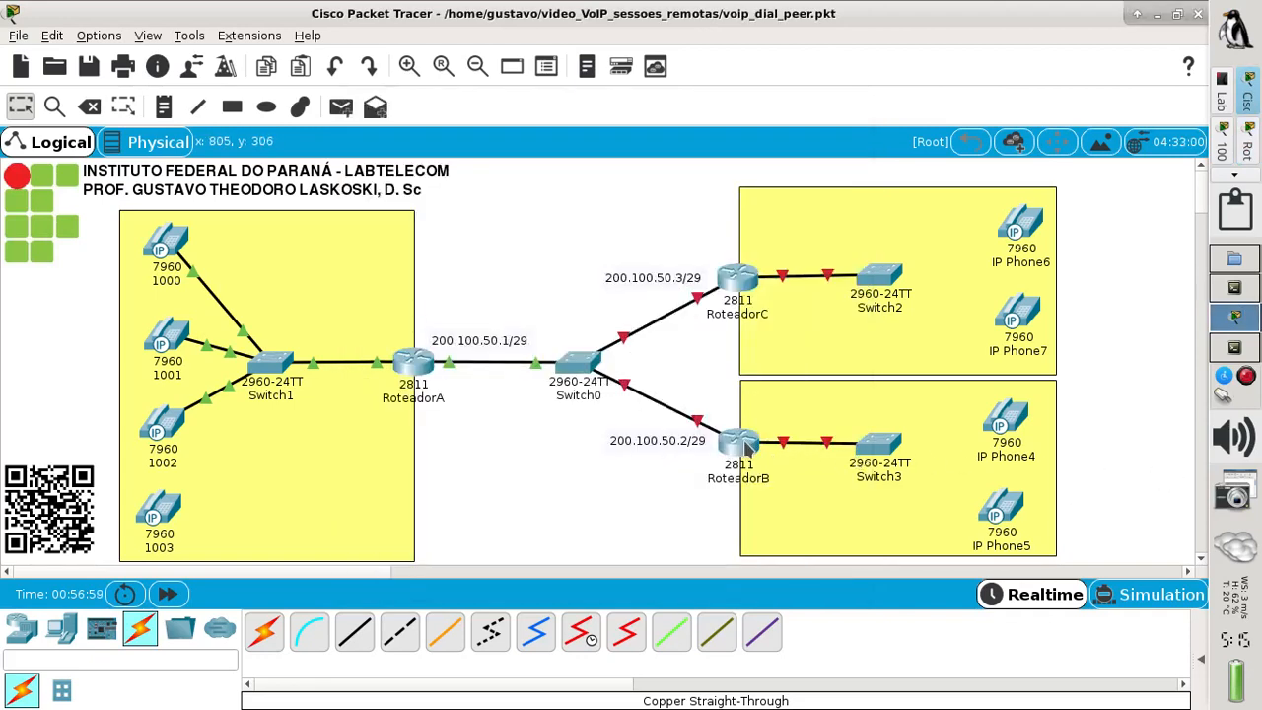
{"action": "mouse_move", "coordinate": [746, 448]}
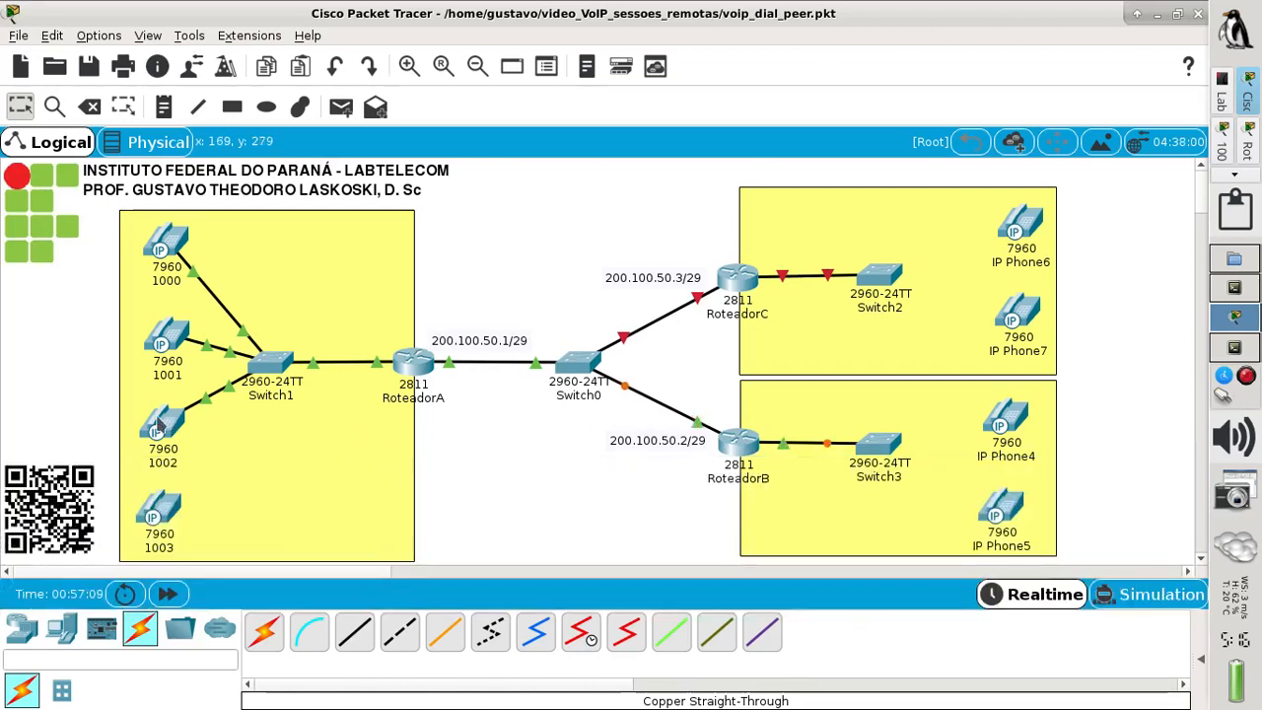
Connect the Switch port of phone 1003 to FastEthernet0/5 on Switch1 with a copper straight-through cable.
{"action": "mouse_move", "coordinate": [155, 422]}
{"action": "left_click", "coordinate": [164, 514]}
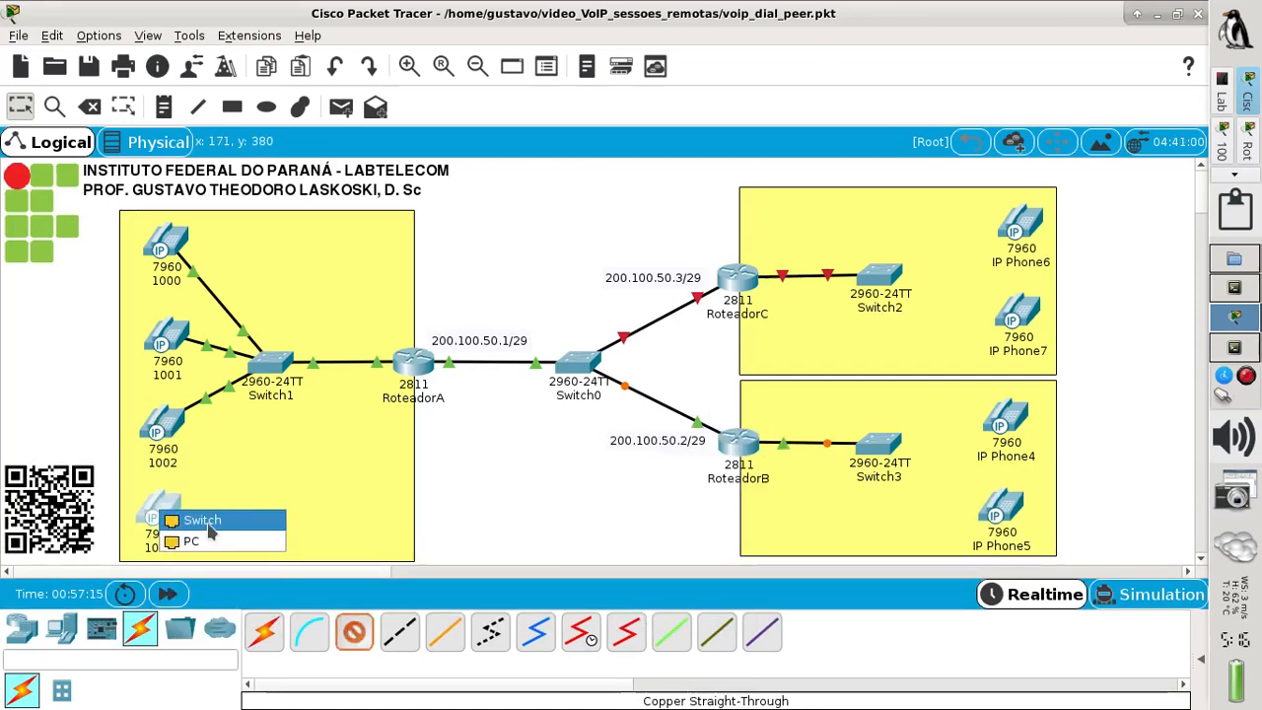
{"action": "left_click", "coordinate": [202, 523]}
{"action": "left_click", "coordinate": [274, 365]}
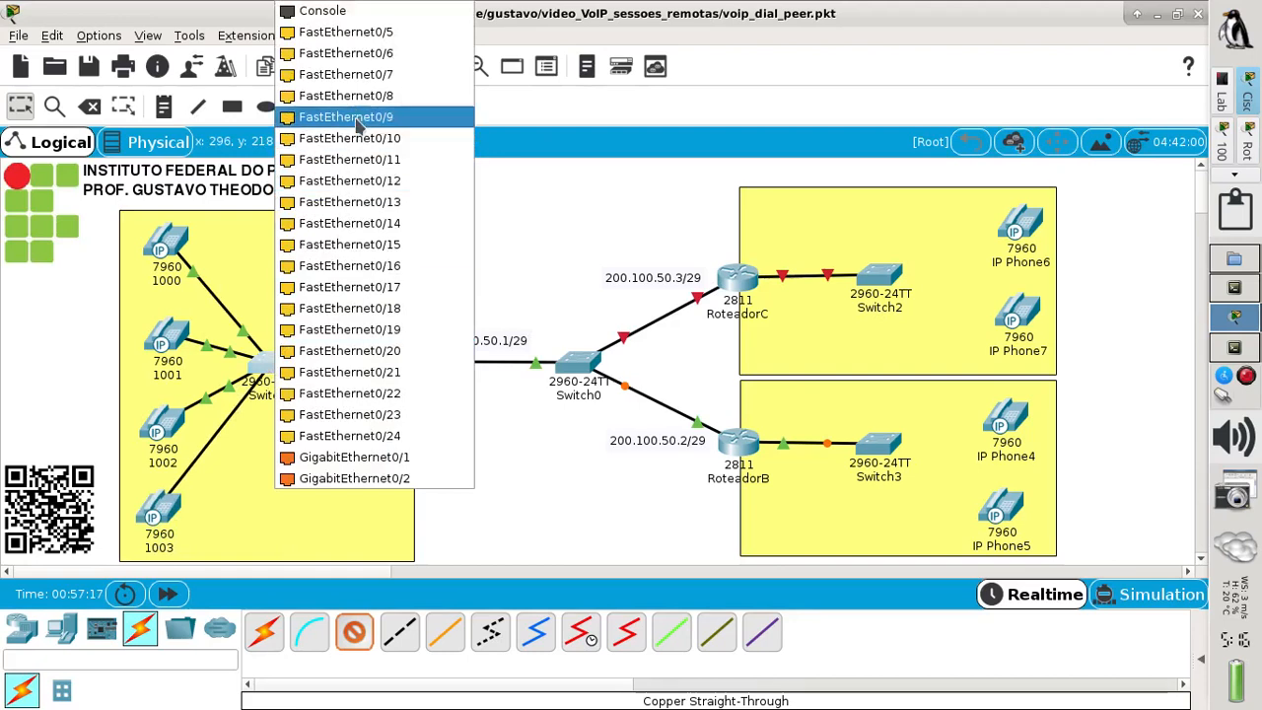
{"action": "left_click", "coordinate": [374, 33]}
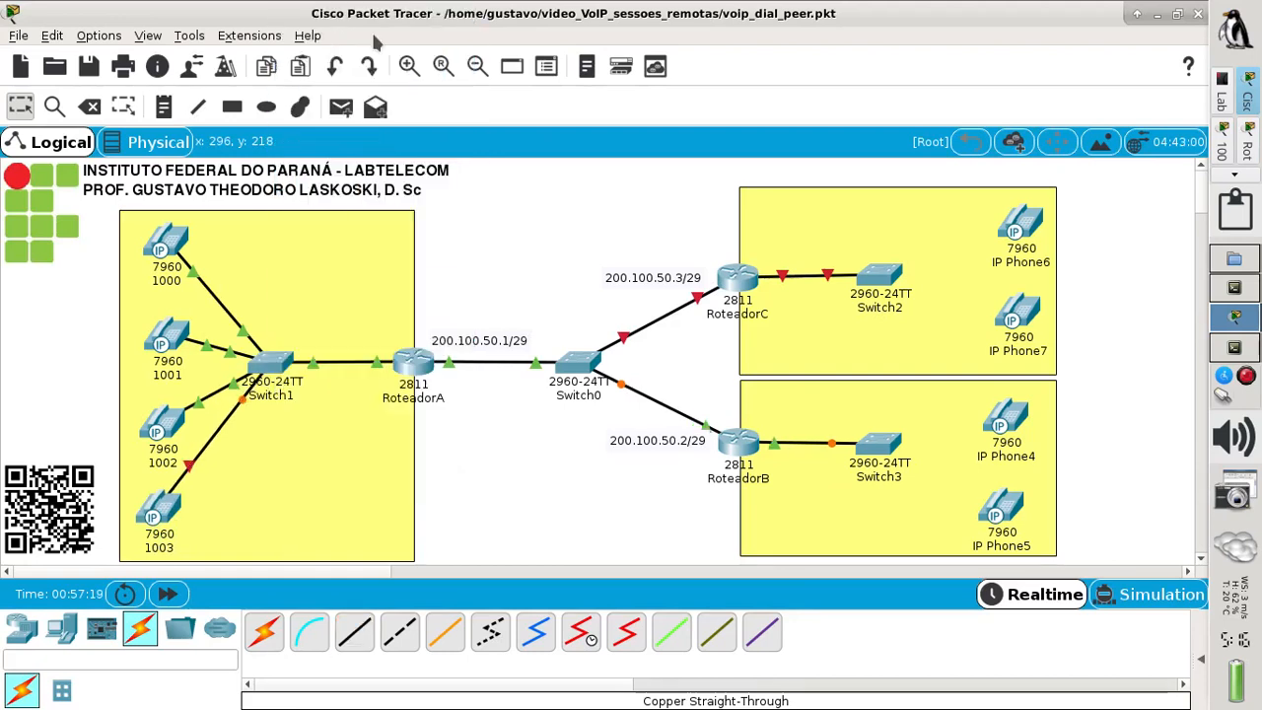
Plug the power adapter into IP phone 1003 and close its device window.
{"action": "left_click", "coordinate": [158, 509]}
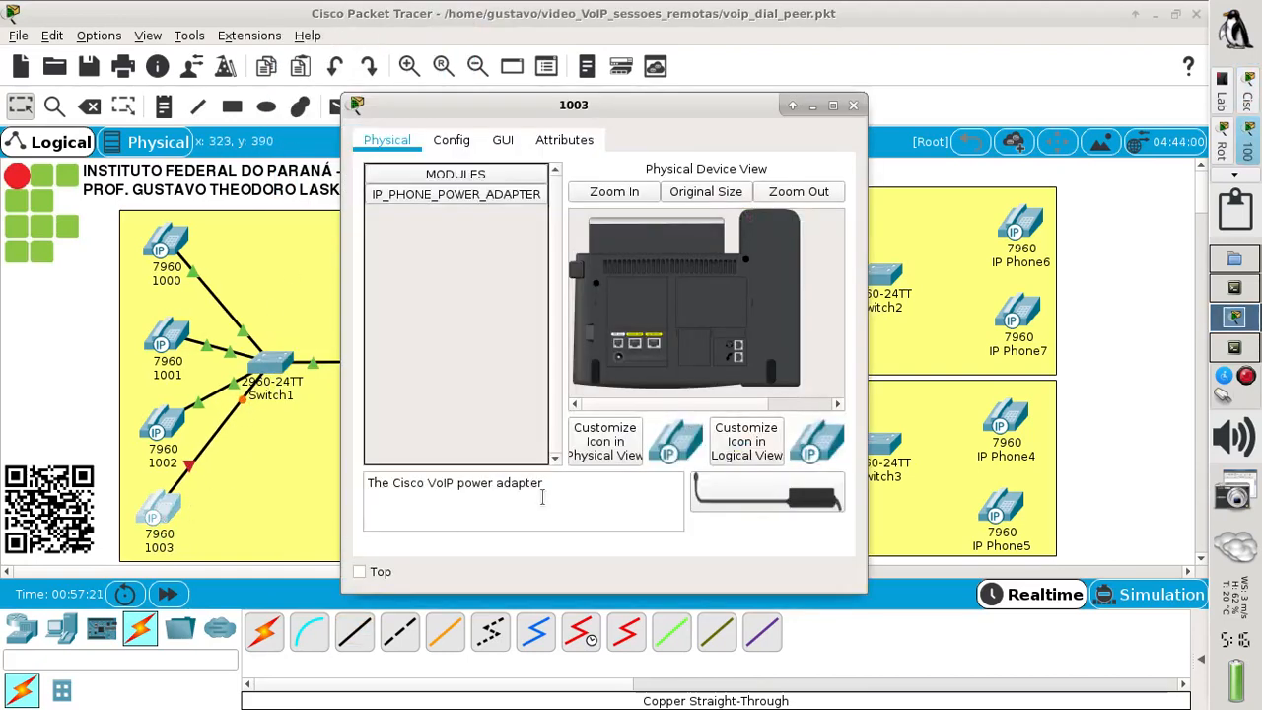
{"action": "left_click_drag", "start_coordinate": [819, 503], "coordinate": [618, 359]}
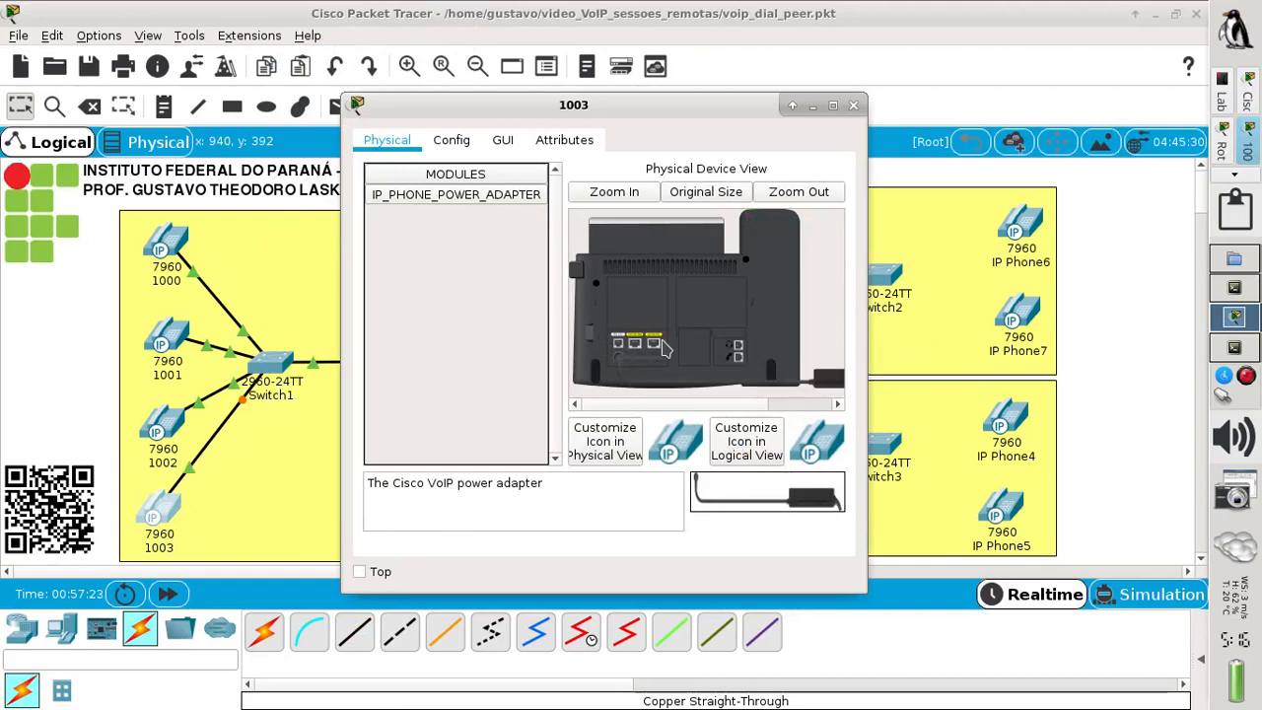
{"action": "left_click", "coordinate": [853, 105]}
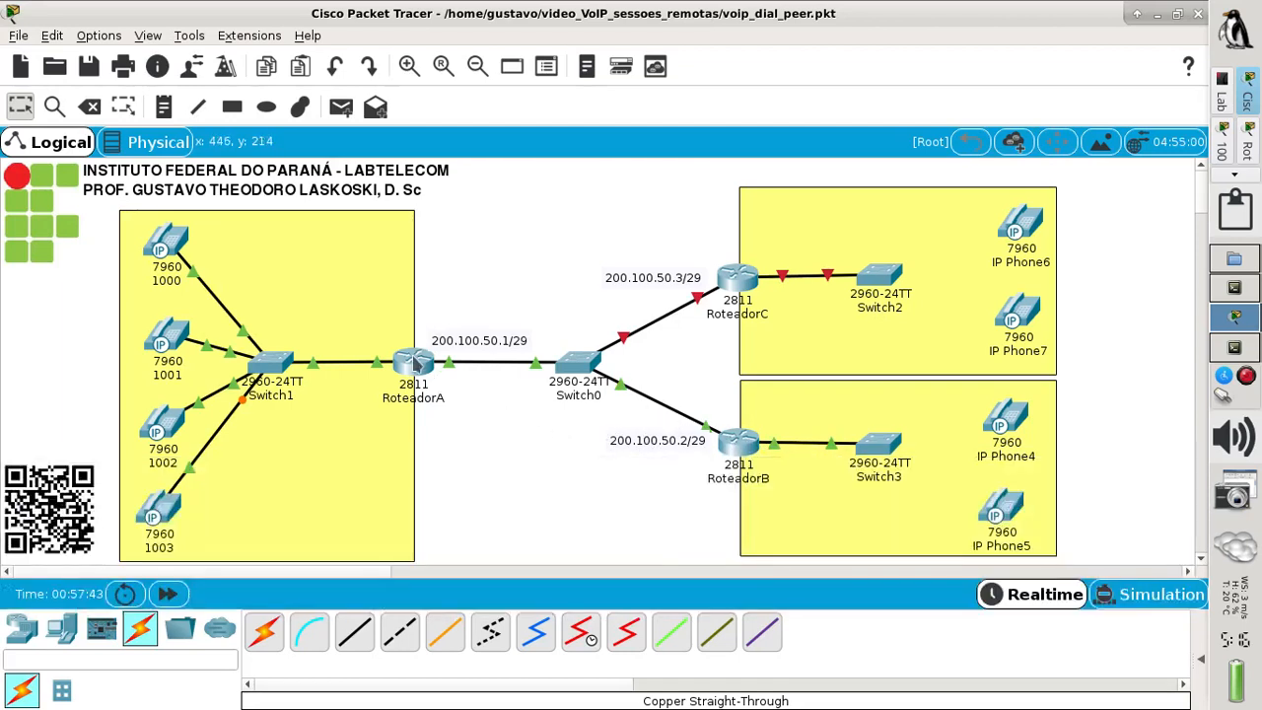
Display RoteadorA's routing table by running sh ip route in its maximized command line.
{"action": "left_click", "coordinate": [418, 367]}
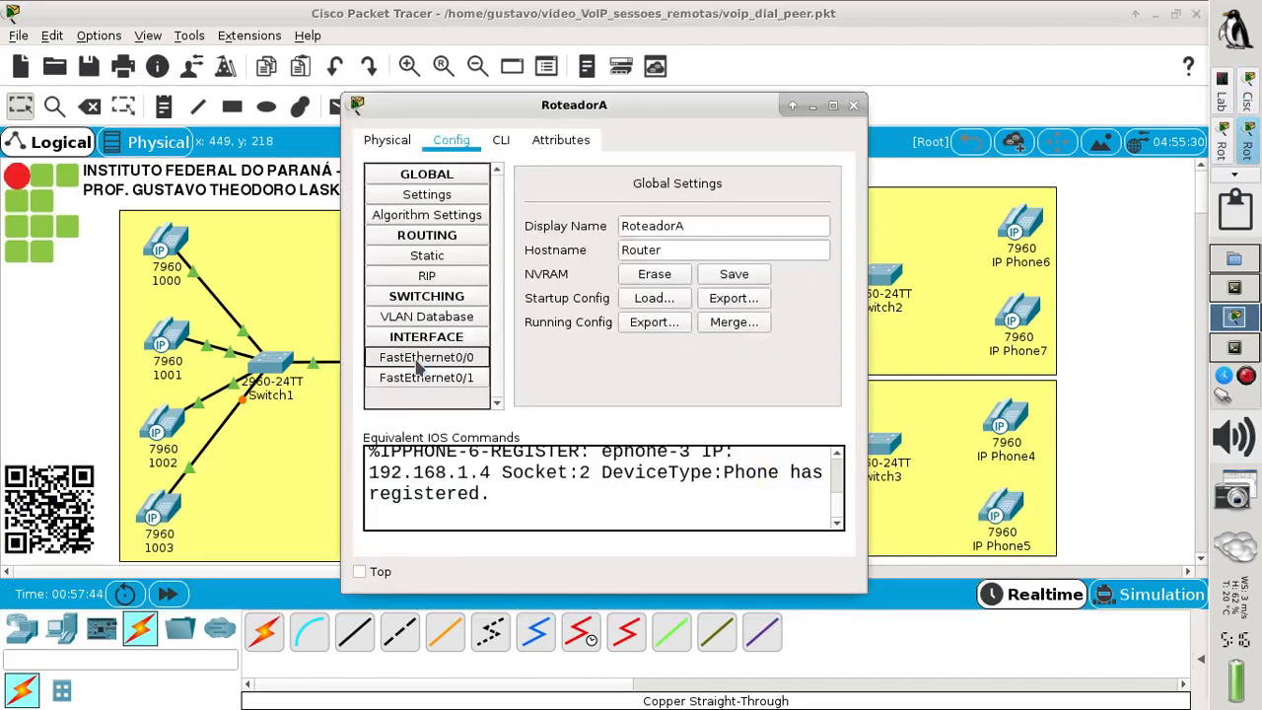
{"action": "left_click", "coordinate": [499, 144]}
{"action": "left_click", "coordinate": [833, 104]}
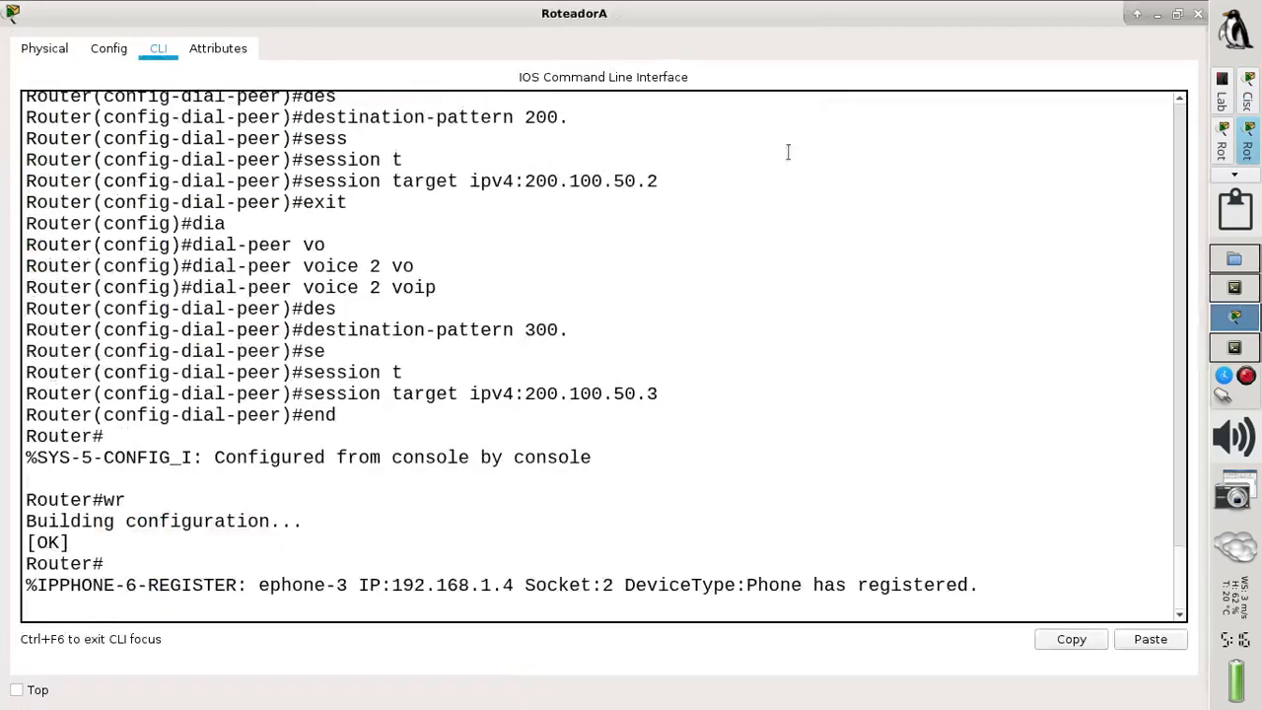
{"action": "key", "text": "Return"}
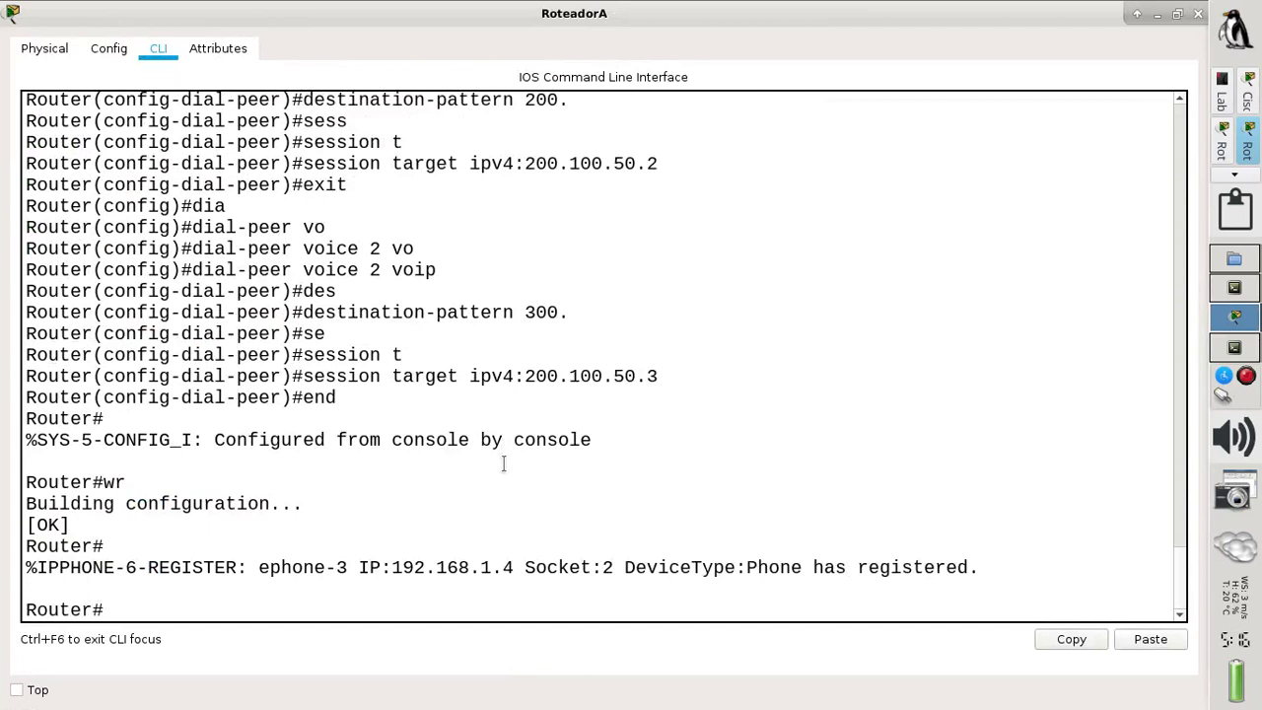
{"action": "type", "text": "sh ip route"}
{"action": "key", "text": "Return"}
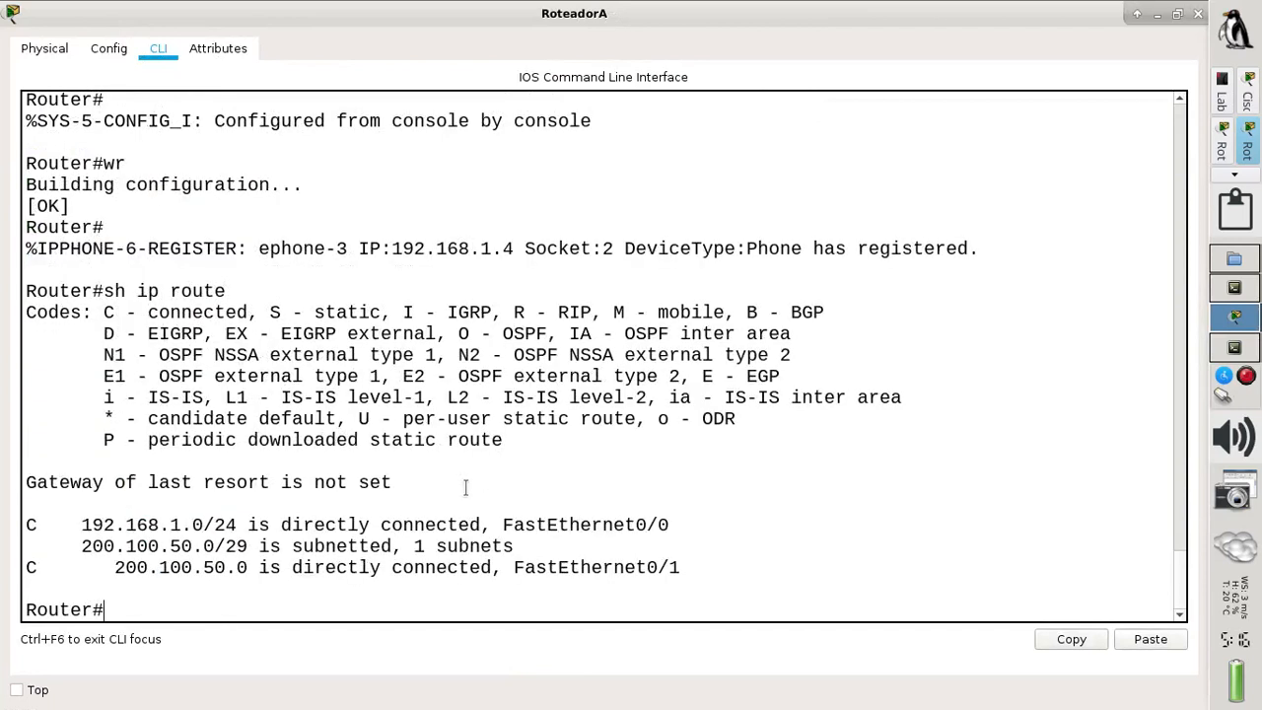
Examine the routes listed on RoteadorA, run sh ip route again to look for new ones, and minimize the router's window.
{"action": "left_click_drag", "start_coordinate": [537, 590], "coordinate": [148, 524]}
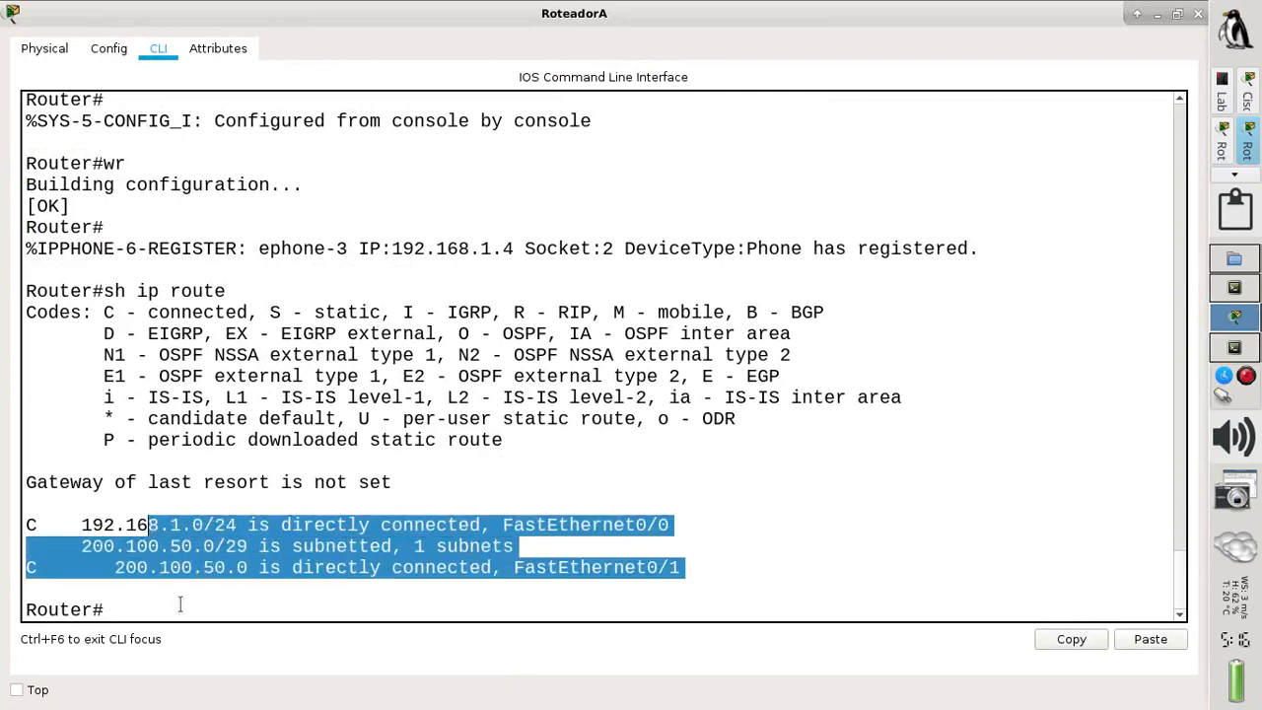
{"action": "left_click", "coordinate": [181, 604]}
{"action": "key", "text": "Up"}
{"action": "key", "text": "Return"}
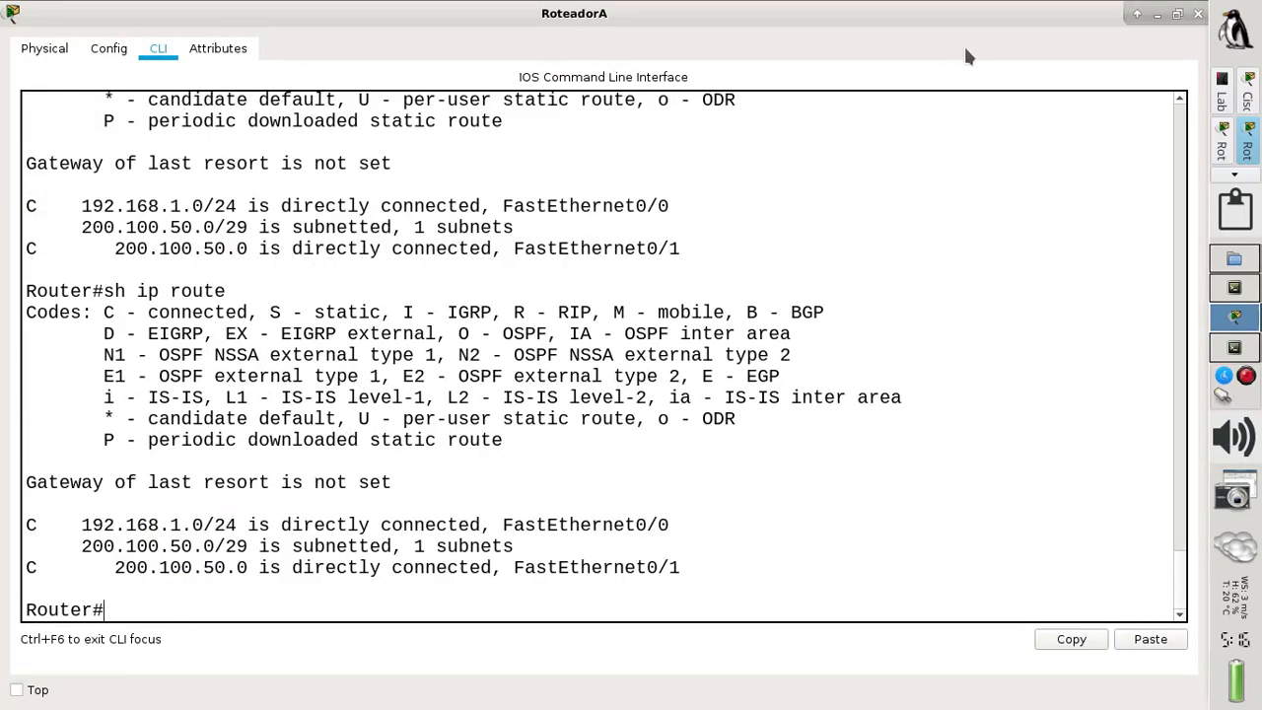
{"action": "left_click", "coordinate": [1157, 15]}
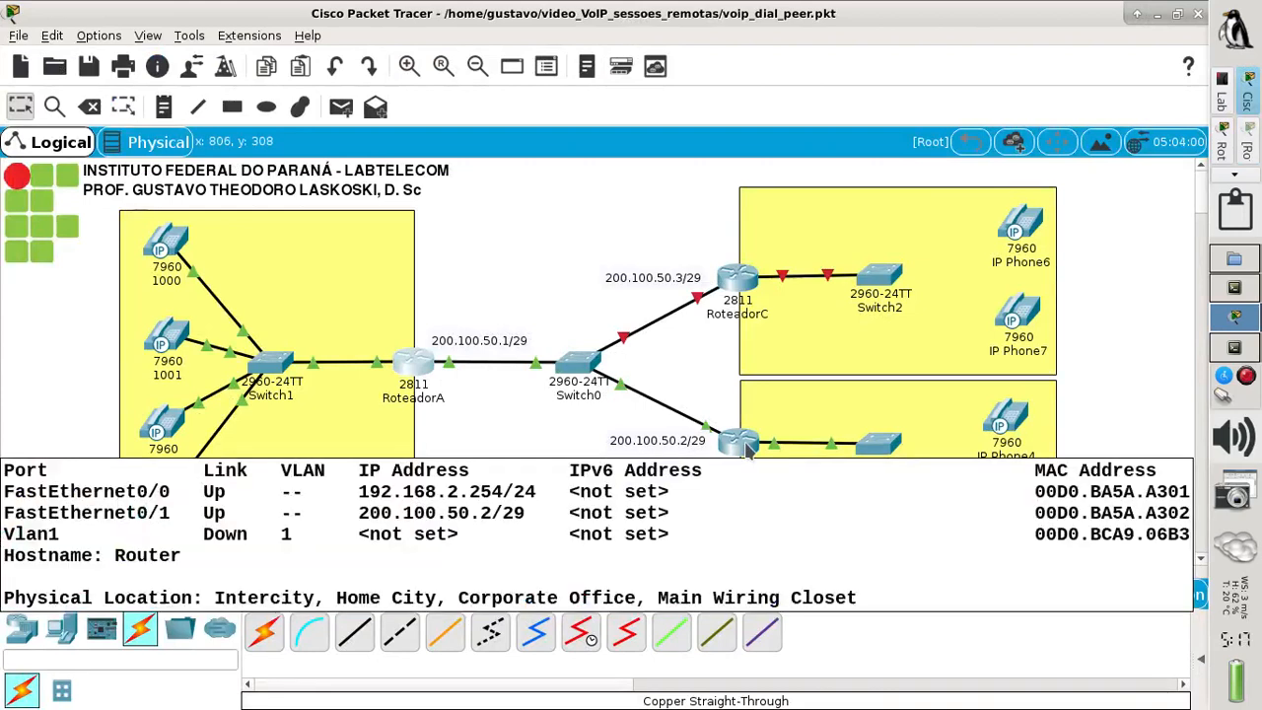
Enter privileged mode on RoteadorB, run sh ip route to examine the RIP-learned route to RoteadorA's network, and close the router window.
{"action": "left_click", "coordinate": [747, 448]}
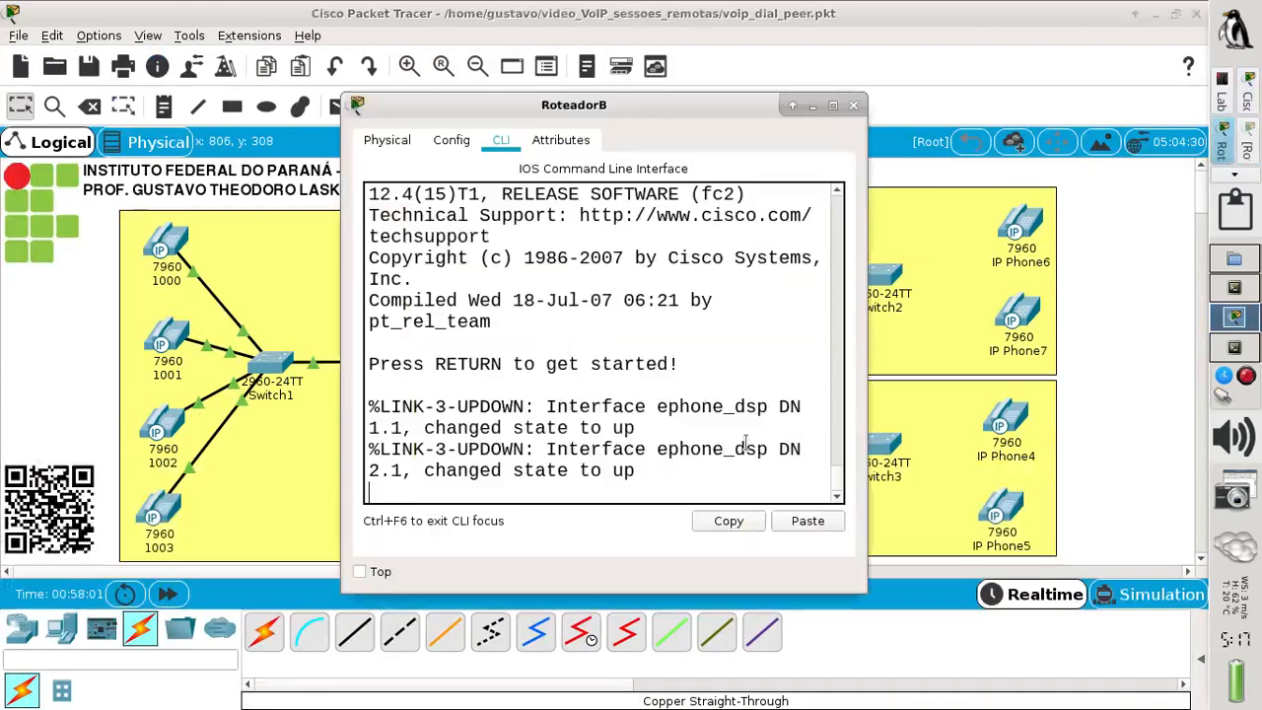
{"action": "left_click", "coordinate": [834, 106]}
{"action": "key", "text": "Return"}
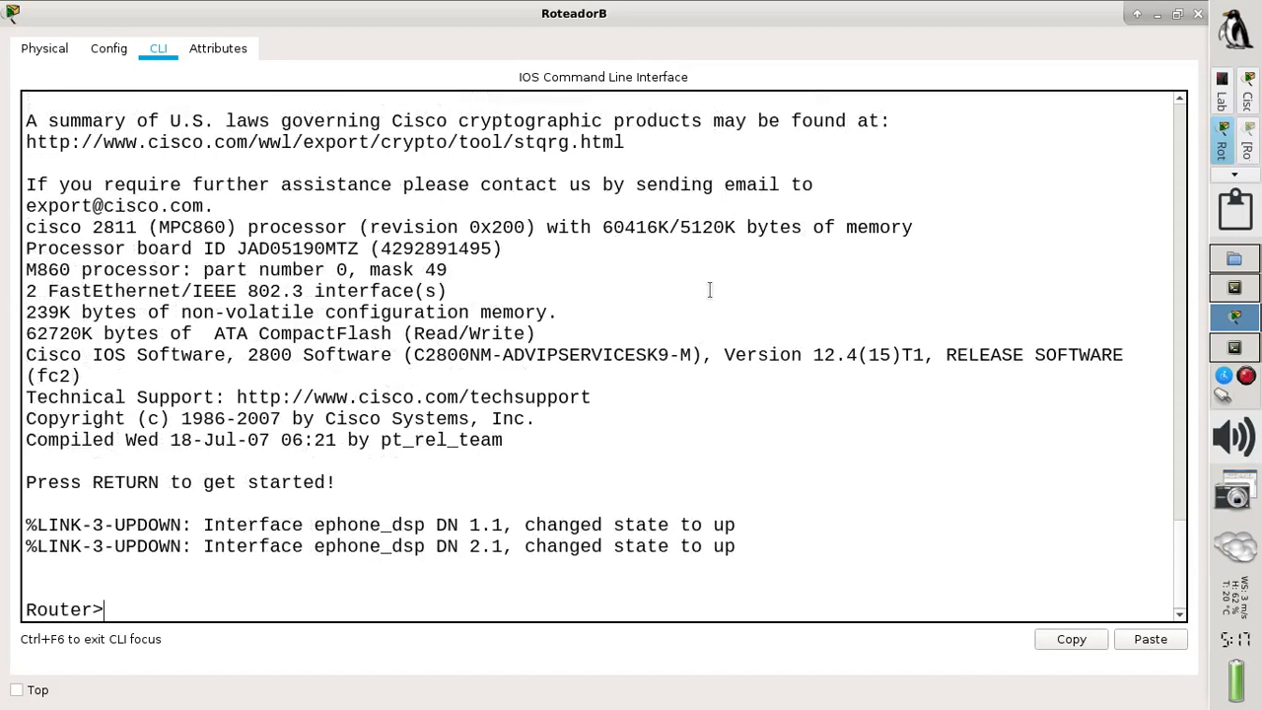
{"action": "type", "text": "en"}
{"action": "key", "text": "Return"}
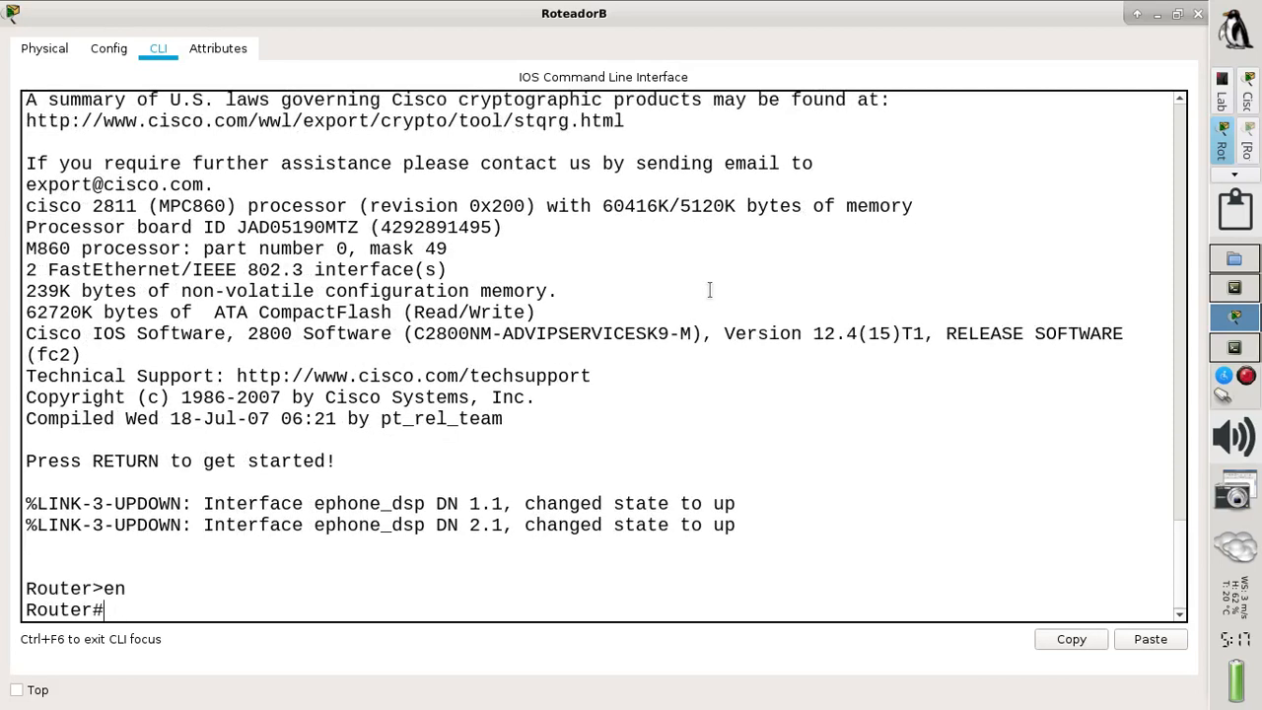
{"action": "type", "text": "sh ip rou"}
{"action": "key", "text": "Tab"}
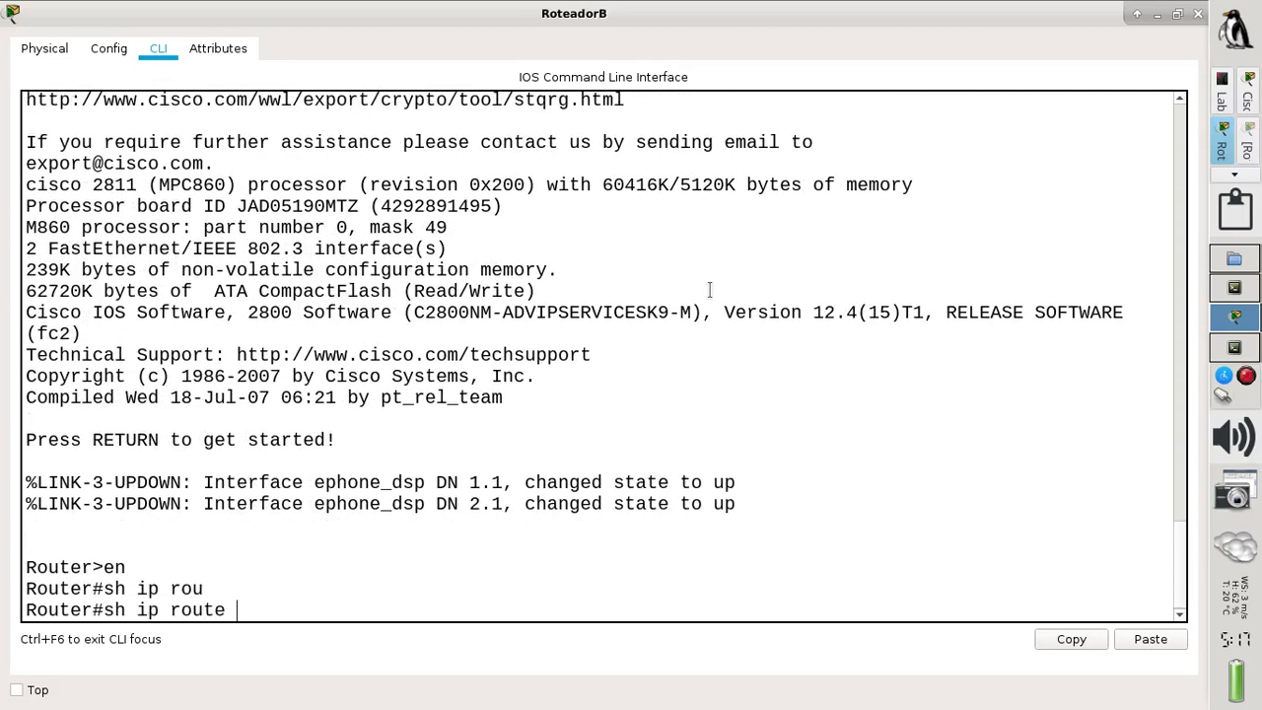
{"action": "key", "text": "Return"}
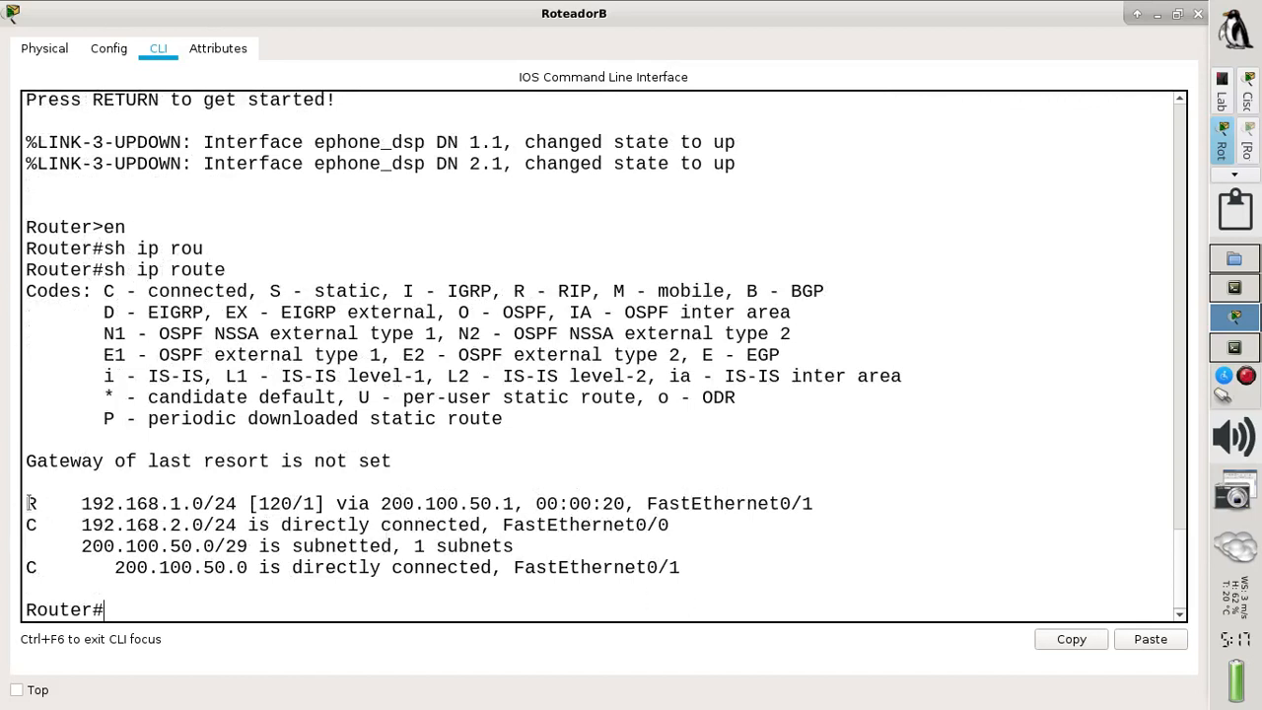
{"action": "left_click_drag", "start_coordinate": [26, 503], "coordinate": [818, 491]}
{"action": "left_click", "coordinate": [1198, 14]}
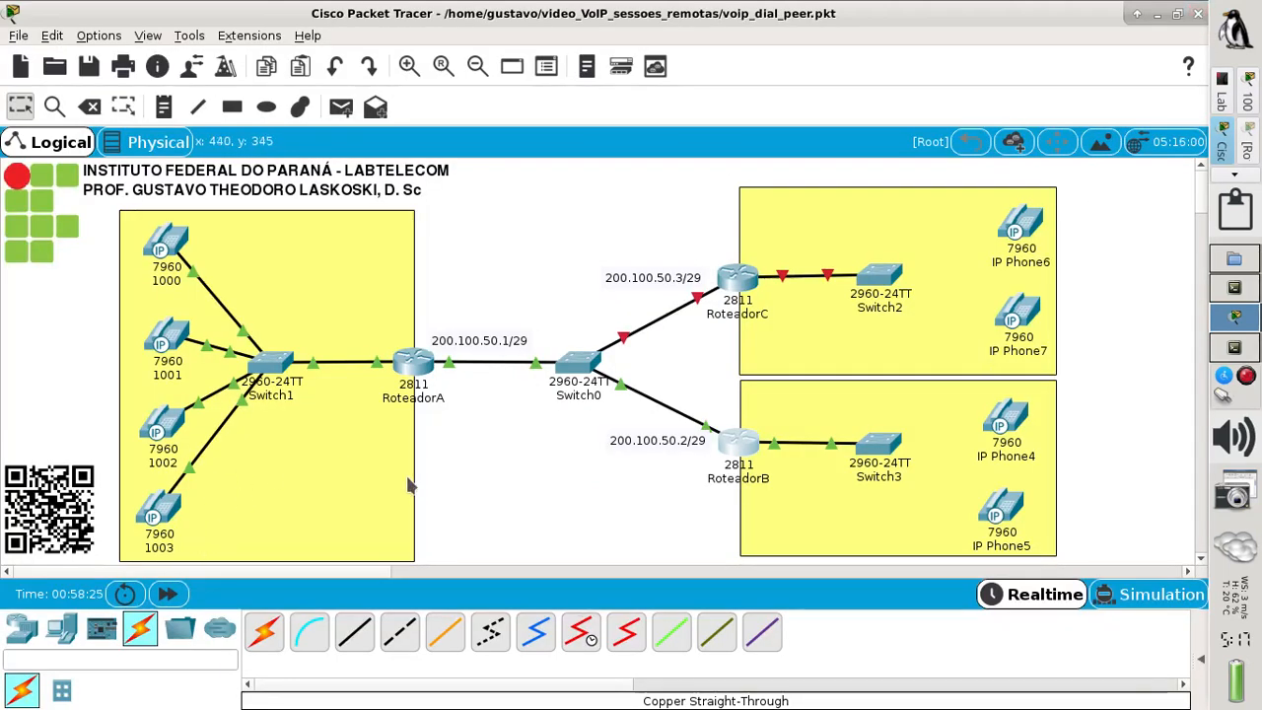
Connect the Switch port of IP Phone4 to FastEthernet0/2 on Switch3 with a copper straight-through cable.
{"action": "left_click", "coordinate": [354, 632]}
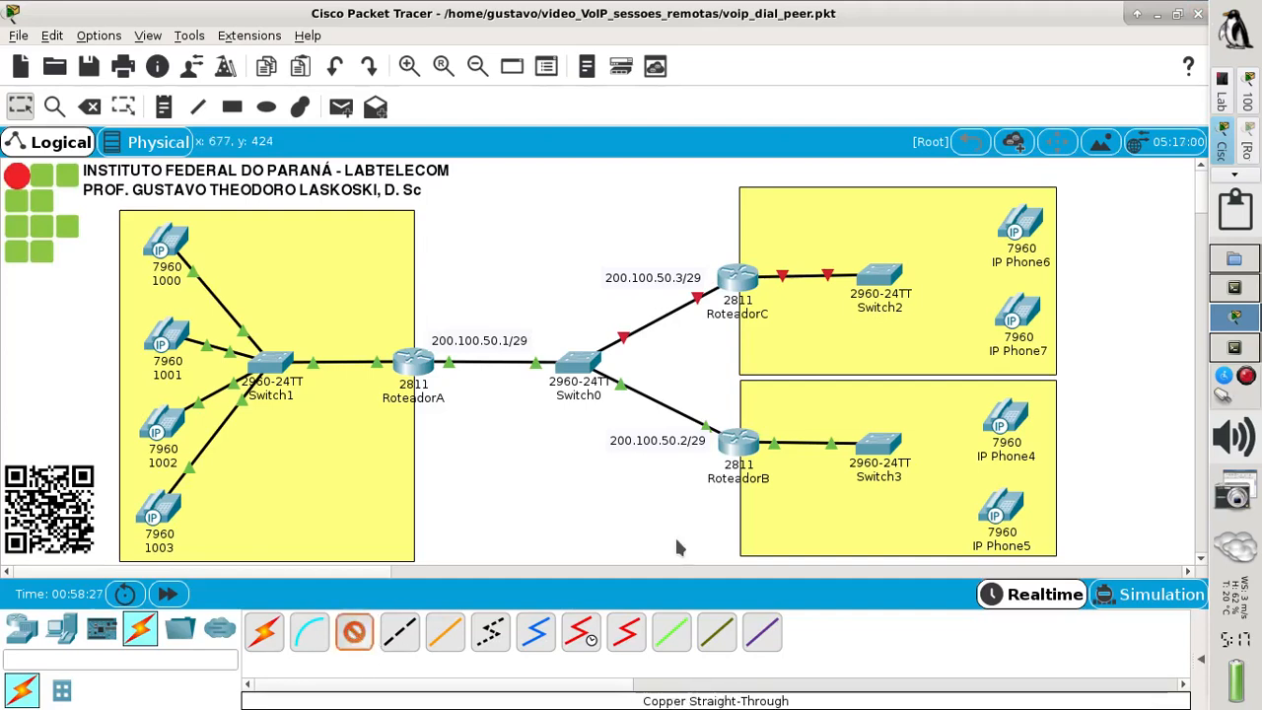
{"action": "left_click", "coordinate": [1015, 424]}
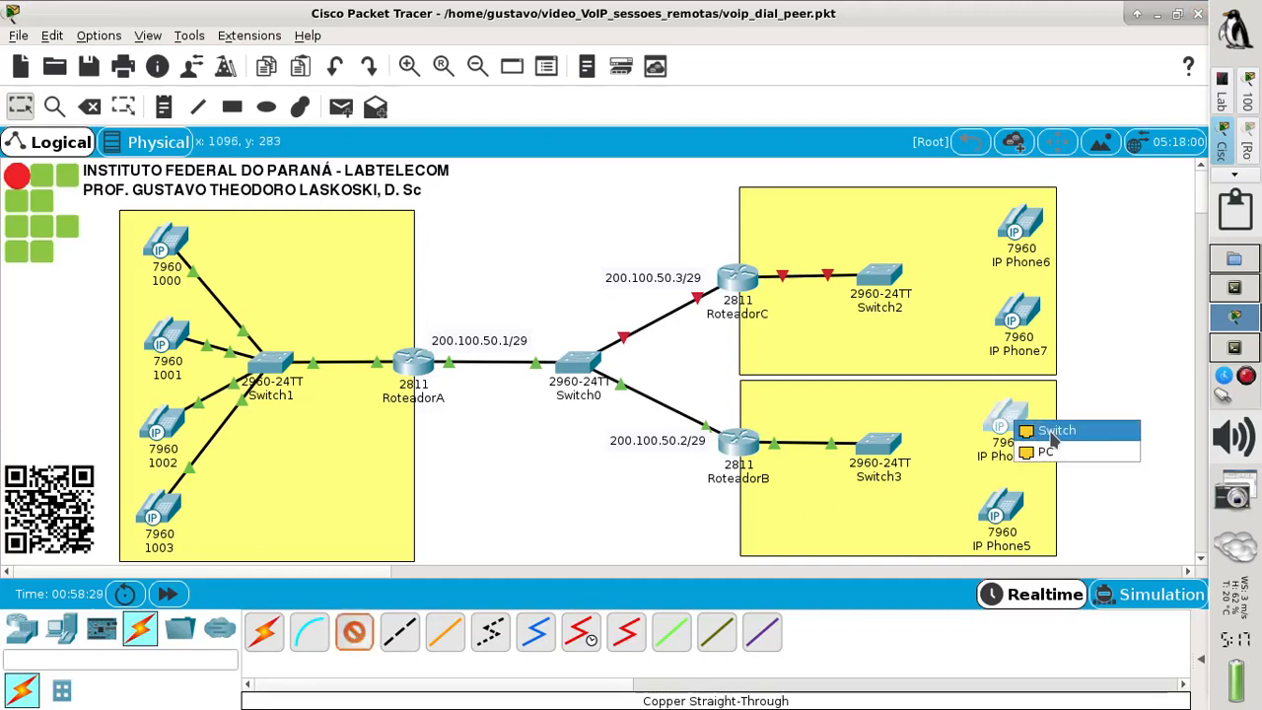
{"action": "left_click", "coordinate": [1053, 434]}
{"action": "left_click", "coordinate": [870, 450]}
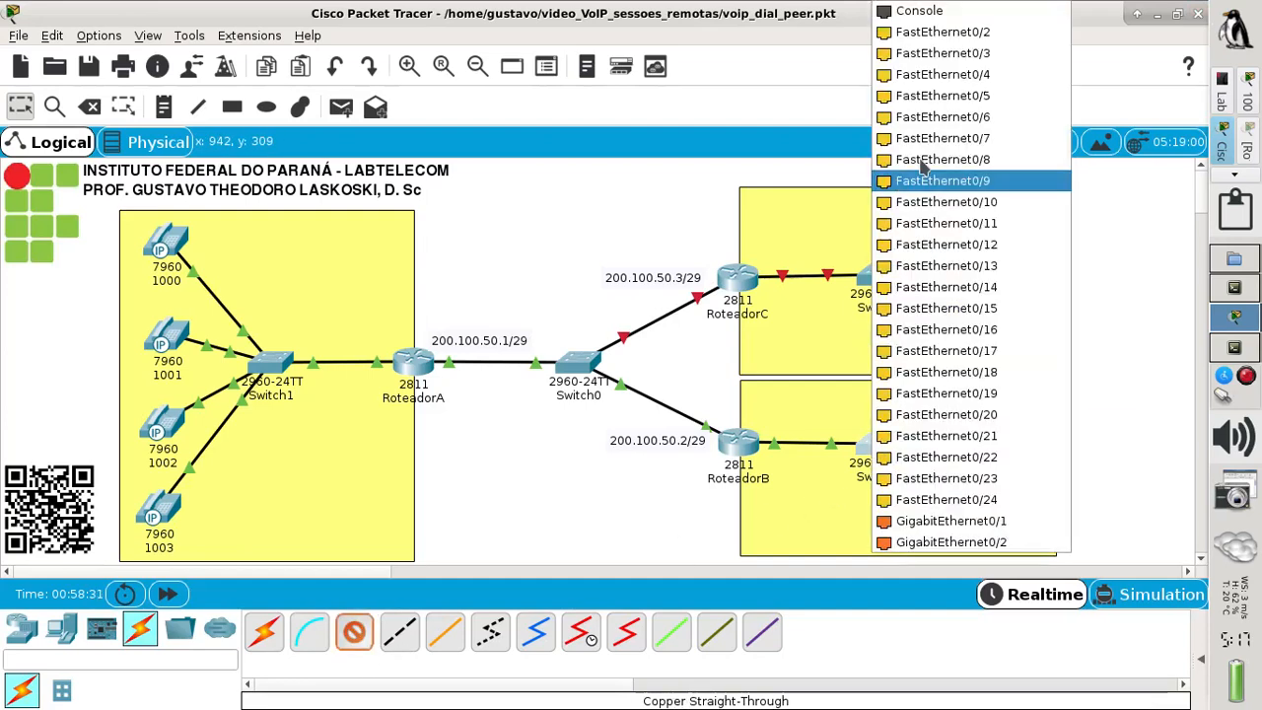
{"action": "left_click", "coordinate": [1001, 32]}
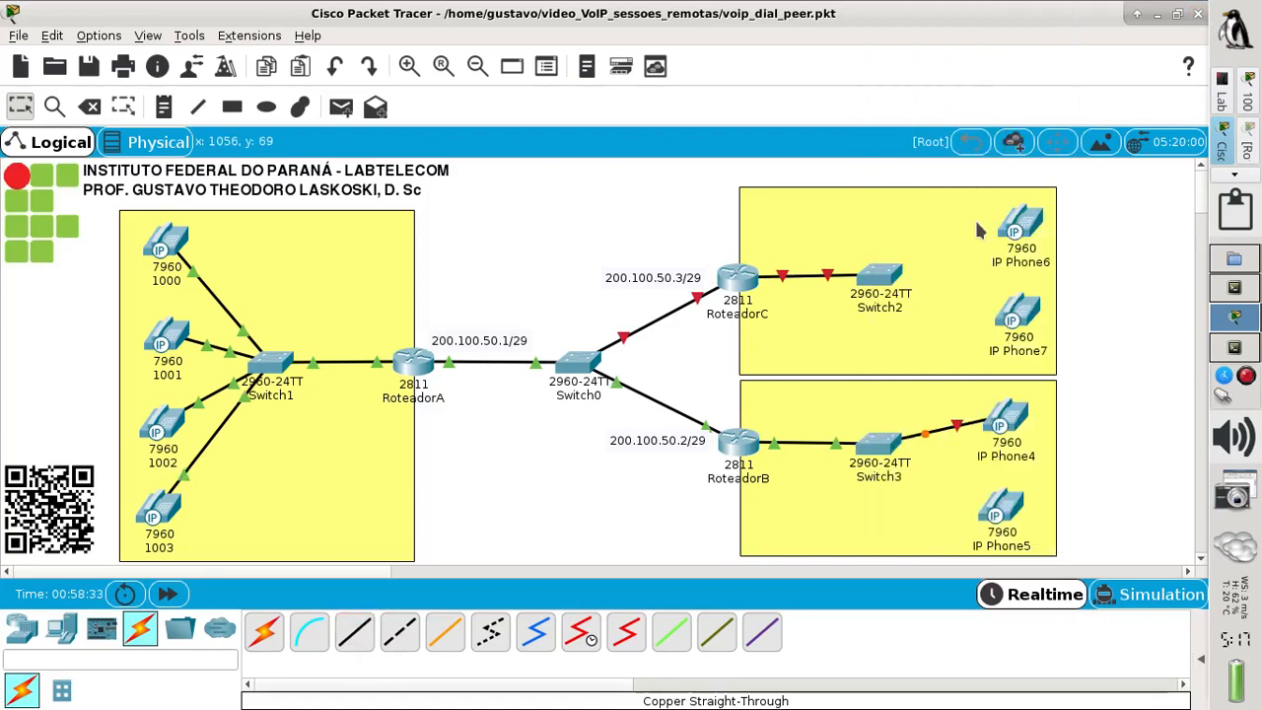
Plug the power adapter into IP Phone4 and close its device window.
{"action": "left_click", "coordinate": [1008, 420]}
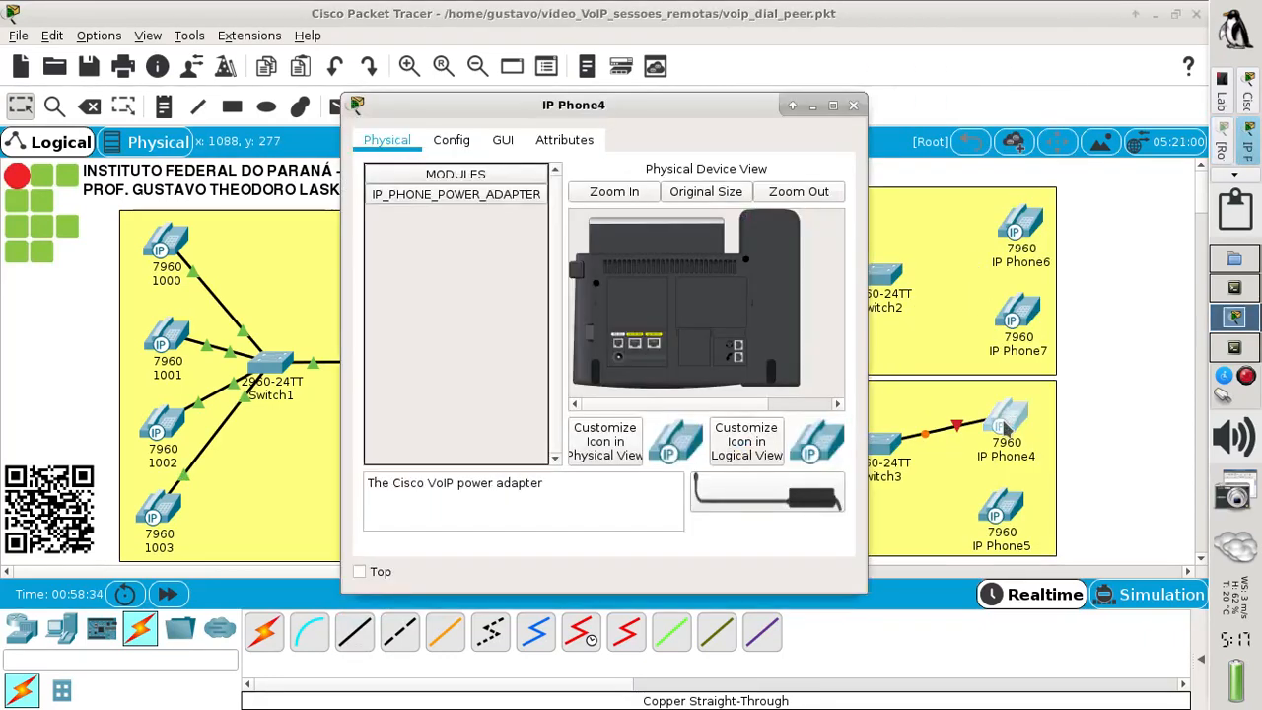
{"action": "left_click_drag", "start_coordinate": [789, 493], "coordinate": [621, 363]}
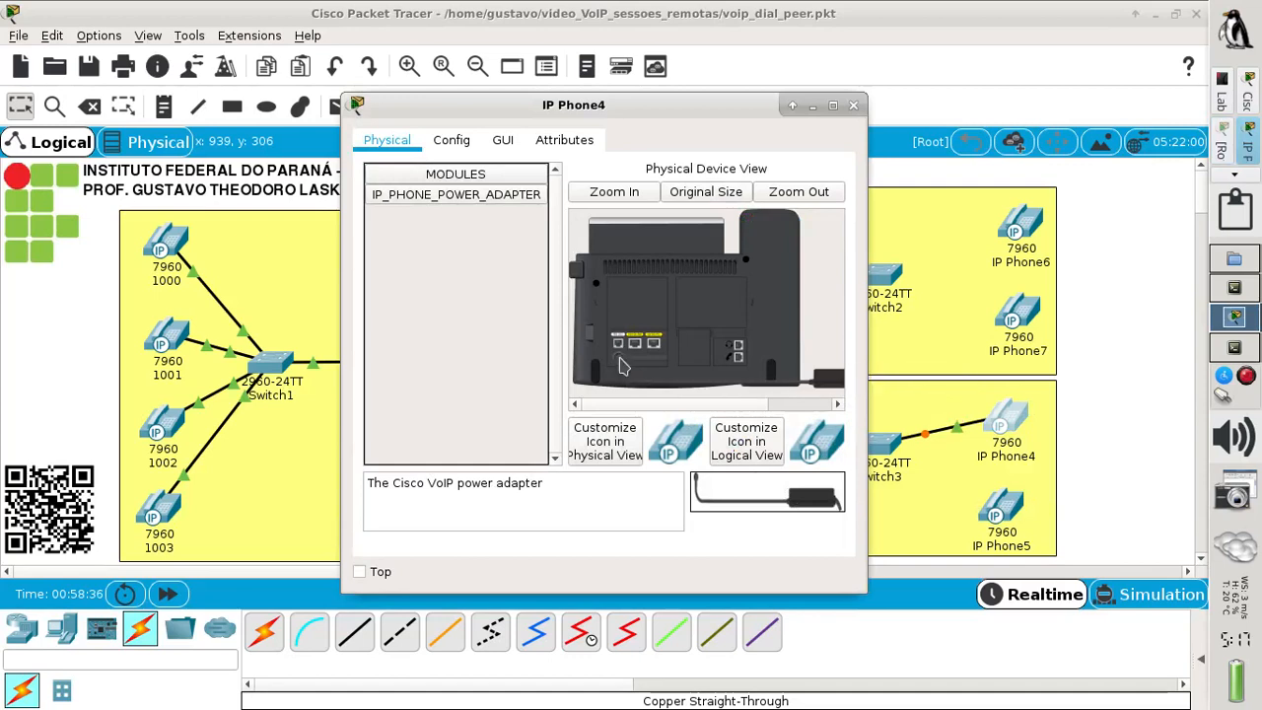
{"action": "left_click", "coordinate": [853, 106]}
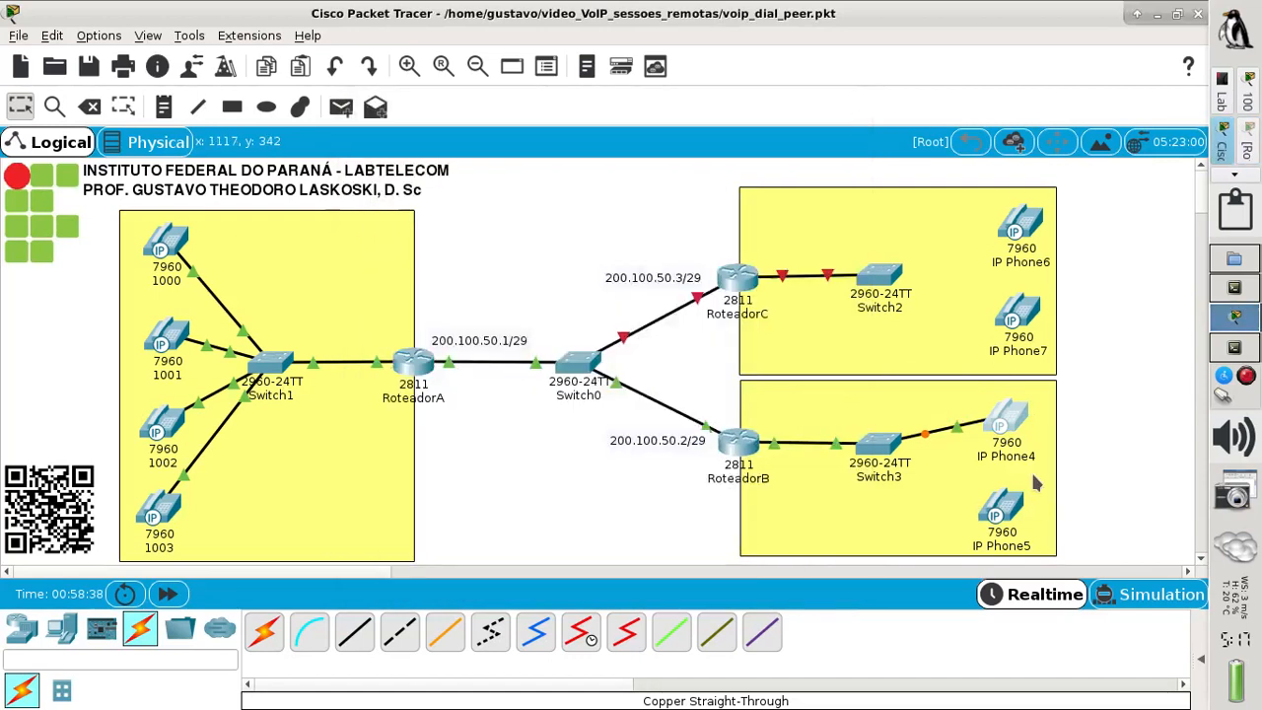
Rename IP Phone4 in RoteadorB's network as 2000.
{"action": "left_click", "coordinate": [1014, 463]}
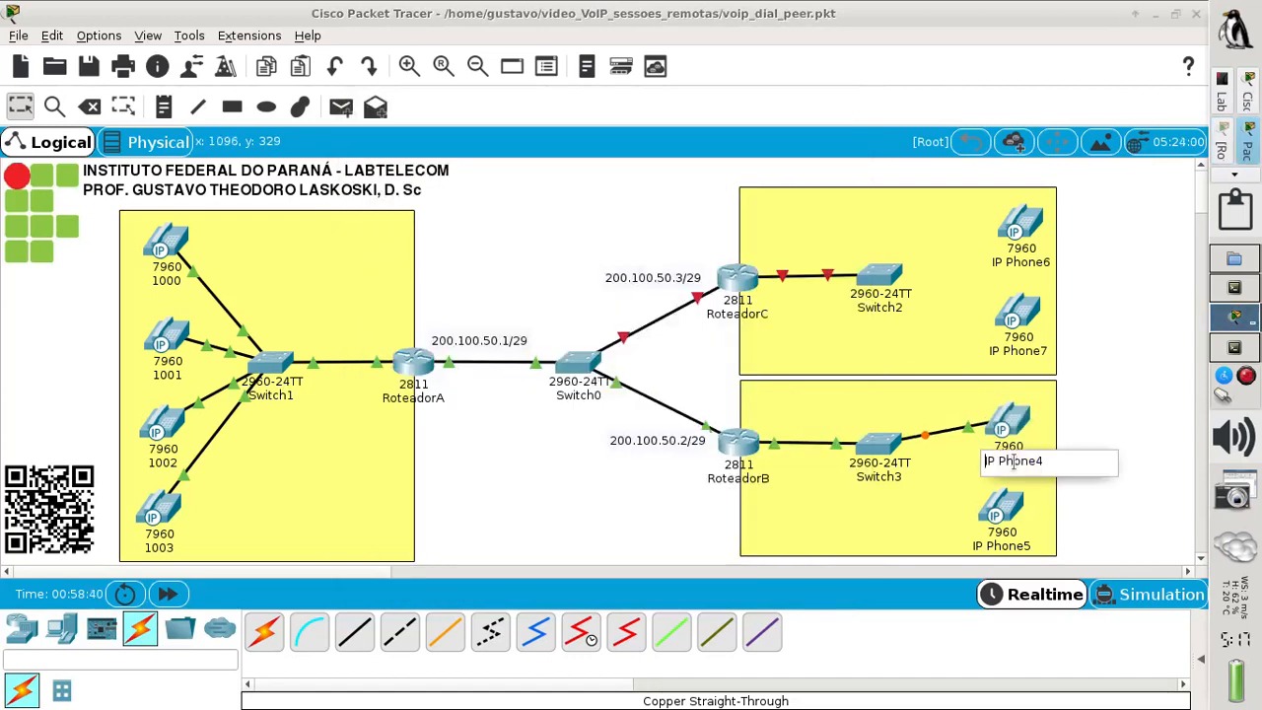
{"action": "left_click_drag", "start_coordinate": [1048, 460], "coordinate": [906, 410]}
{"action": "type", "text": "2000"}
{"action": "left_click", "coordinate": [577, 503]}
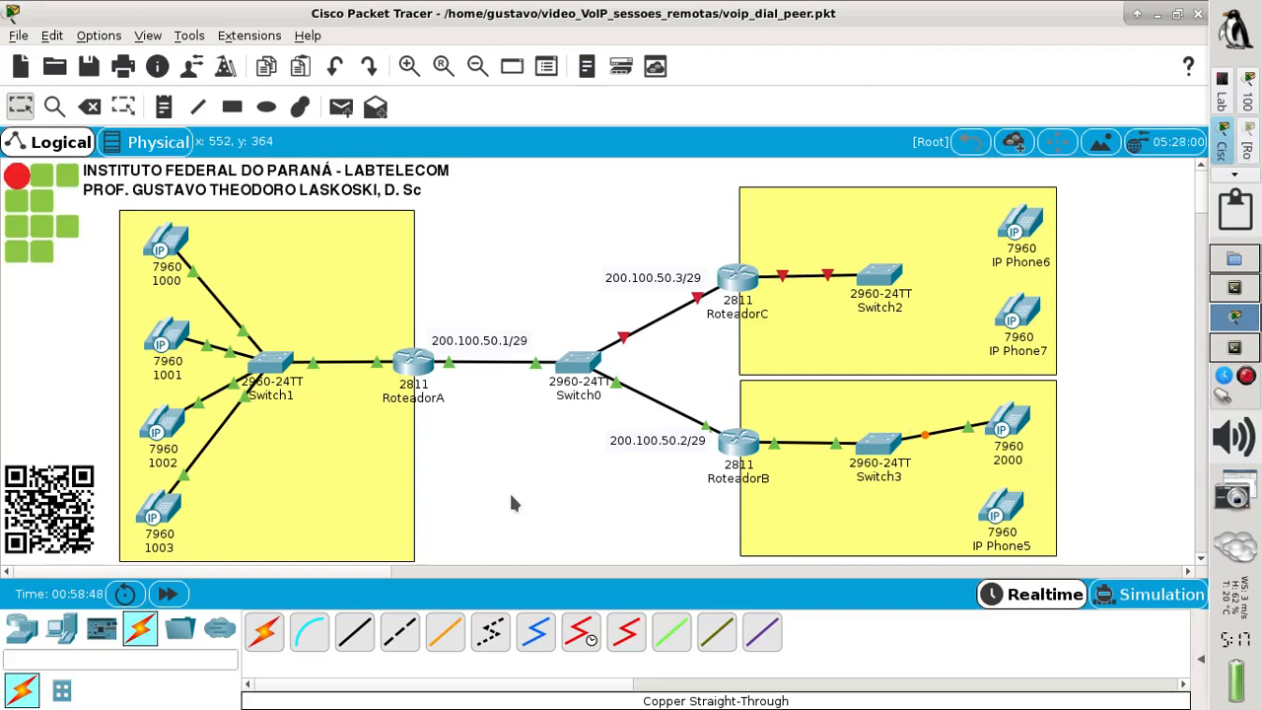
Save RoteadorA's running configuration with the wr command and close the router window.
{"action": "mouse_move", "coordinate": [153, 508]}
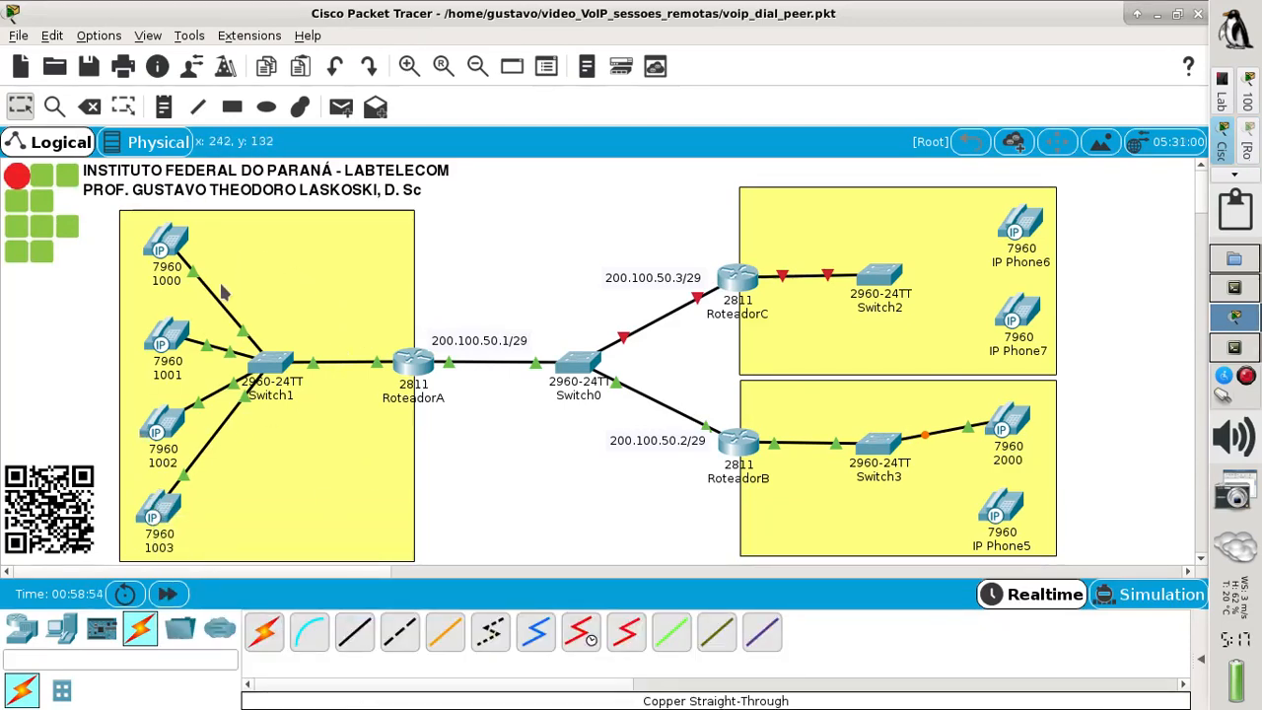
{"action": "left_click", "coordinate": [416, 376]}
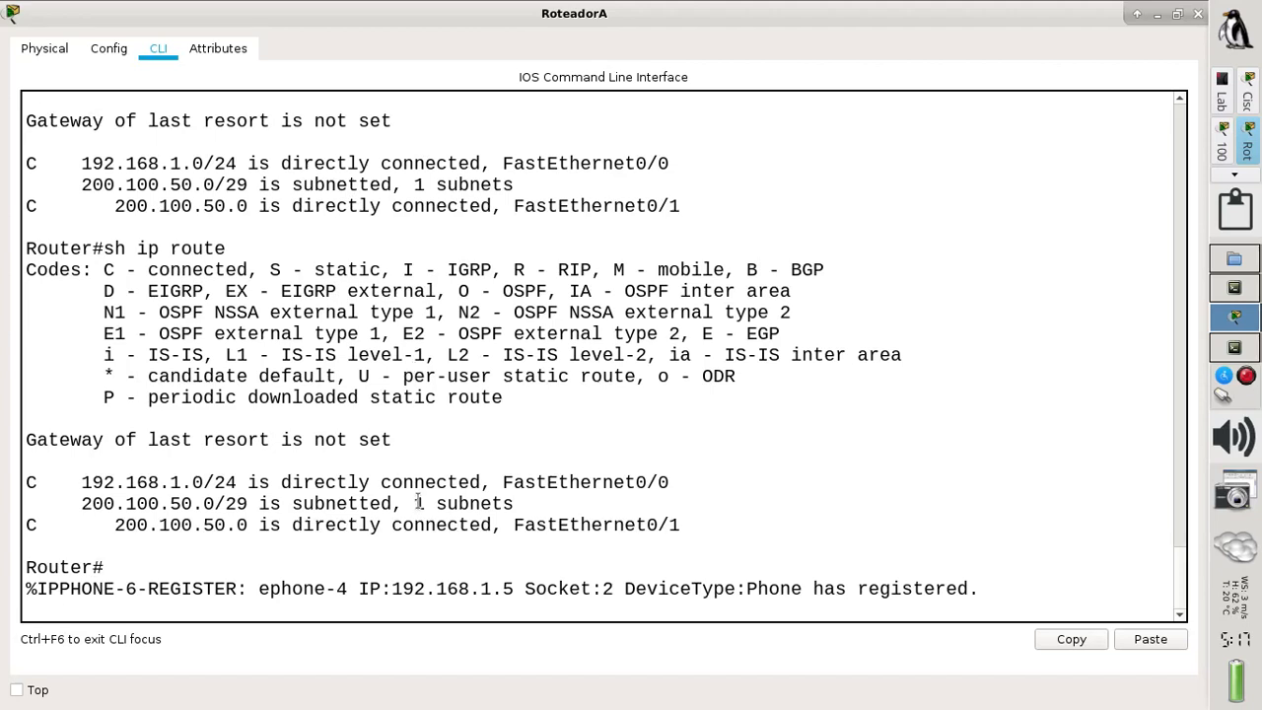
{"action": "key", "text": "Return"}
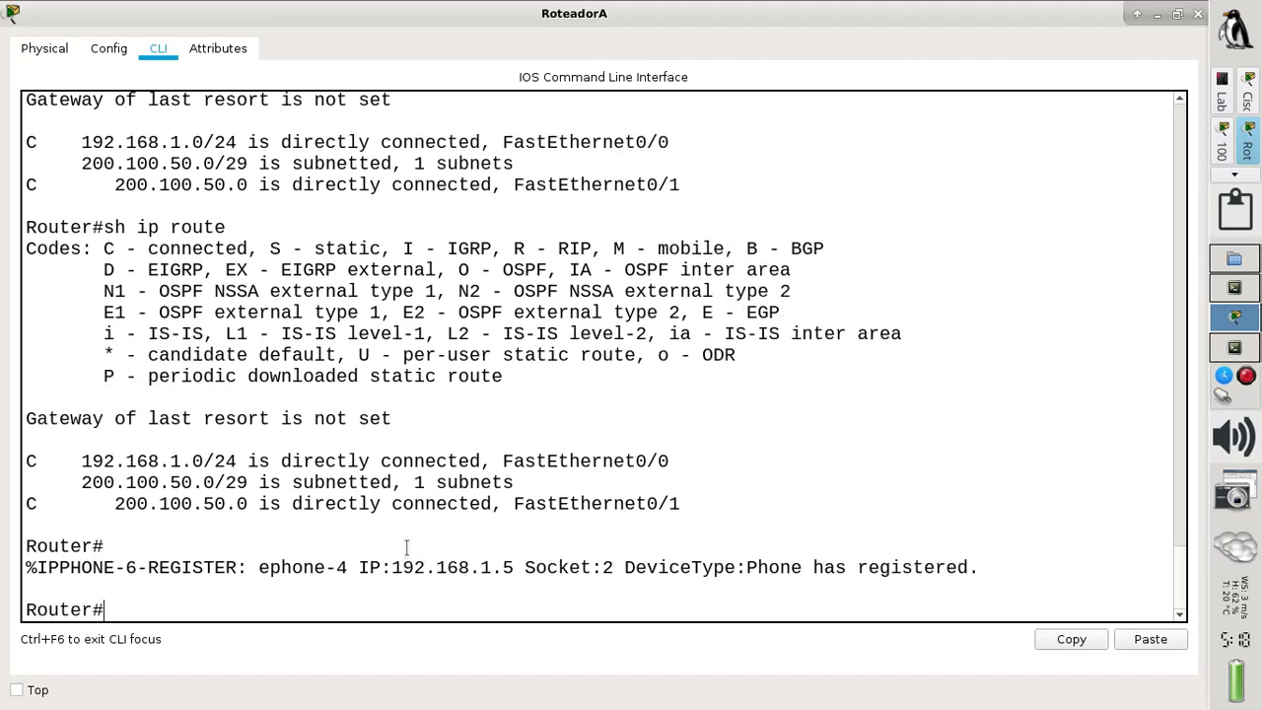
{"action": "type", "text": "wr"}
{"action": "key", "text": "Return"}
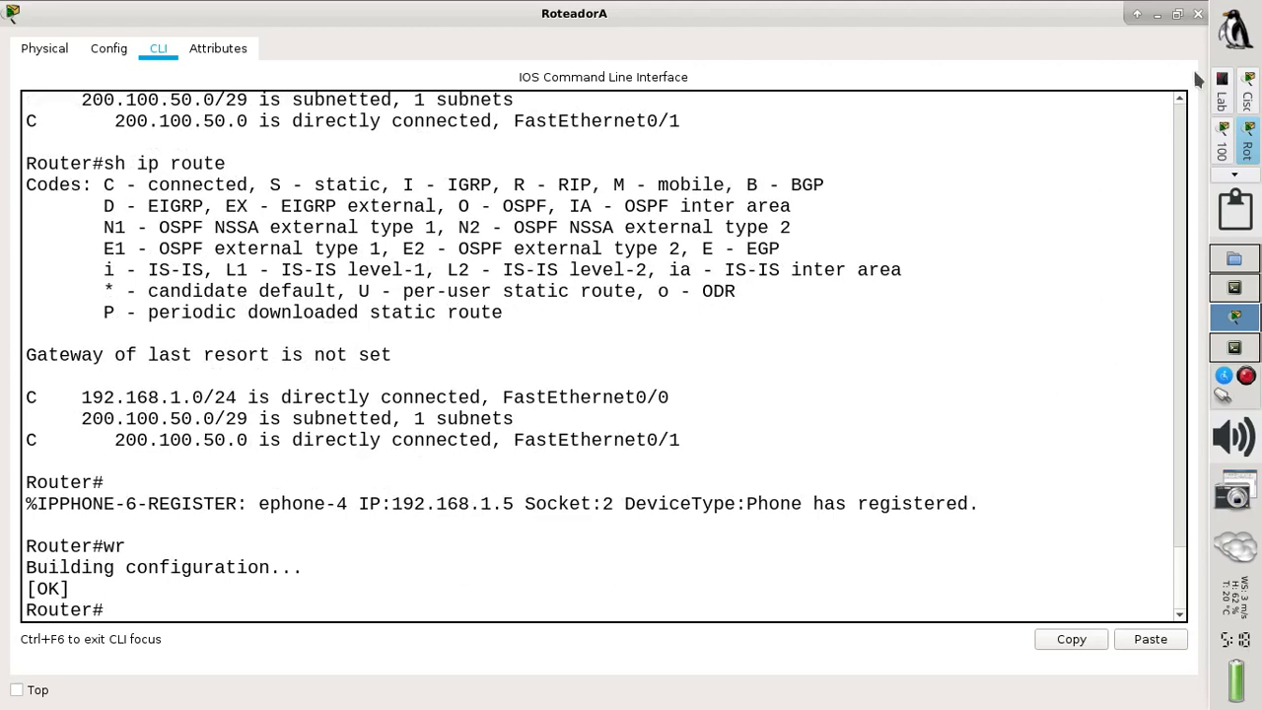
{"action": "left_click", "coordinate": [1198, 14]}
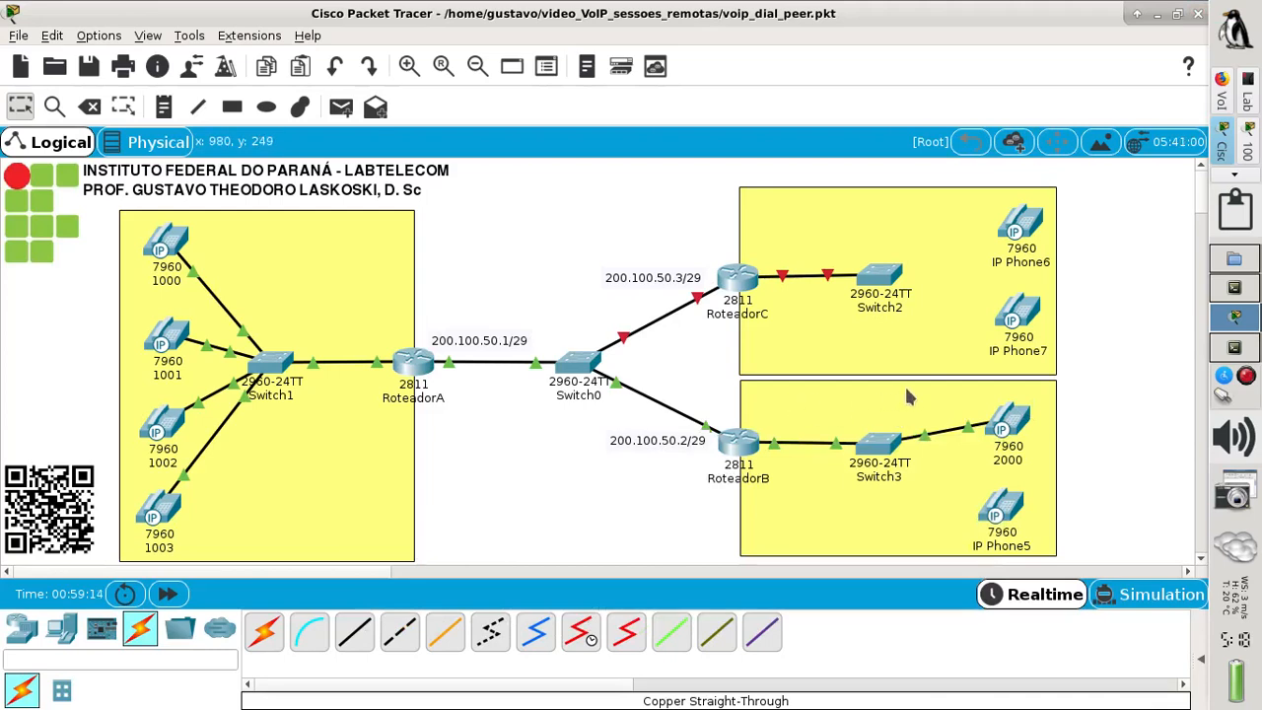
Rename IP Phone6 in RoteadorC's network as 3000.
{"action": "left_click", "coordinate": [1020, 262]}
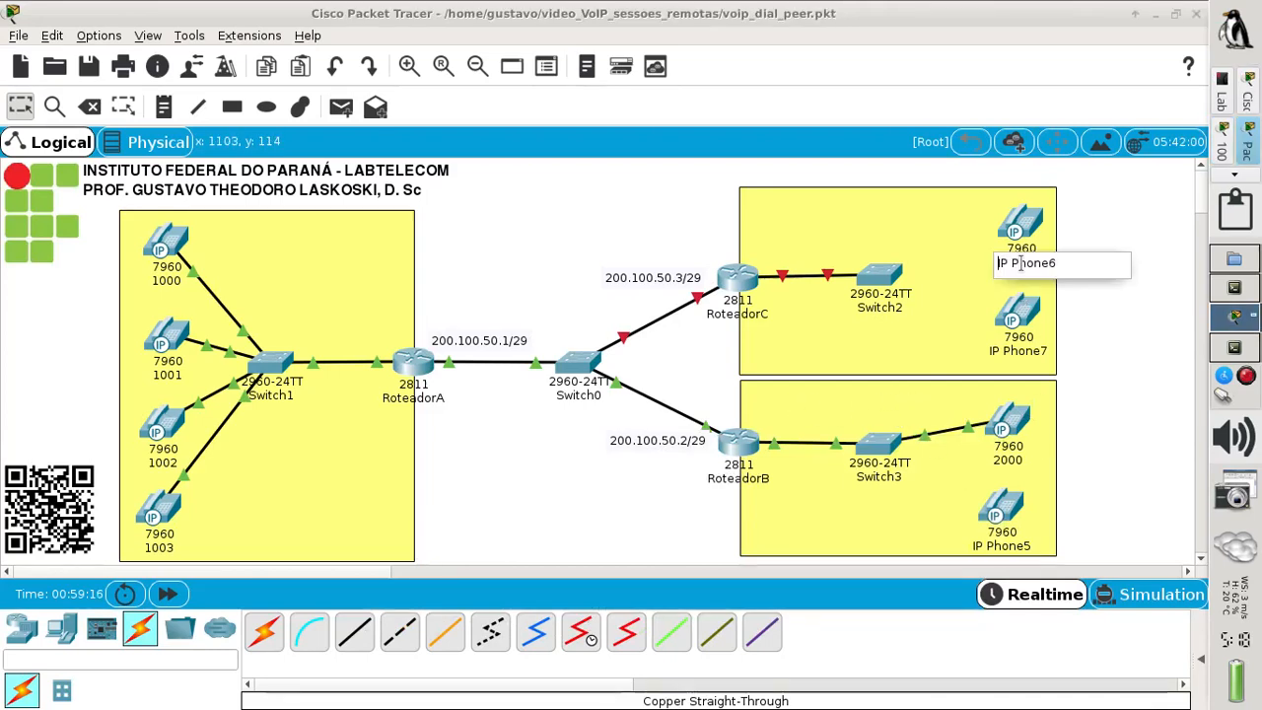
{"action": "left_click_drag", "start_coordinate": [1059, 262], "coordinate": [973, 247]}
{"action": "type", "text": "3"}
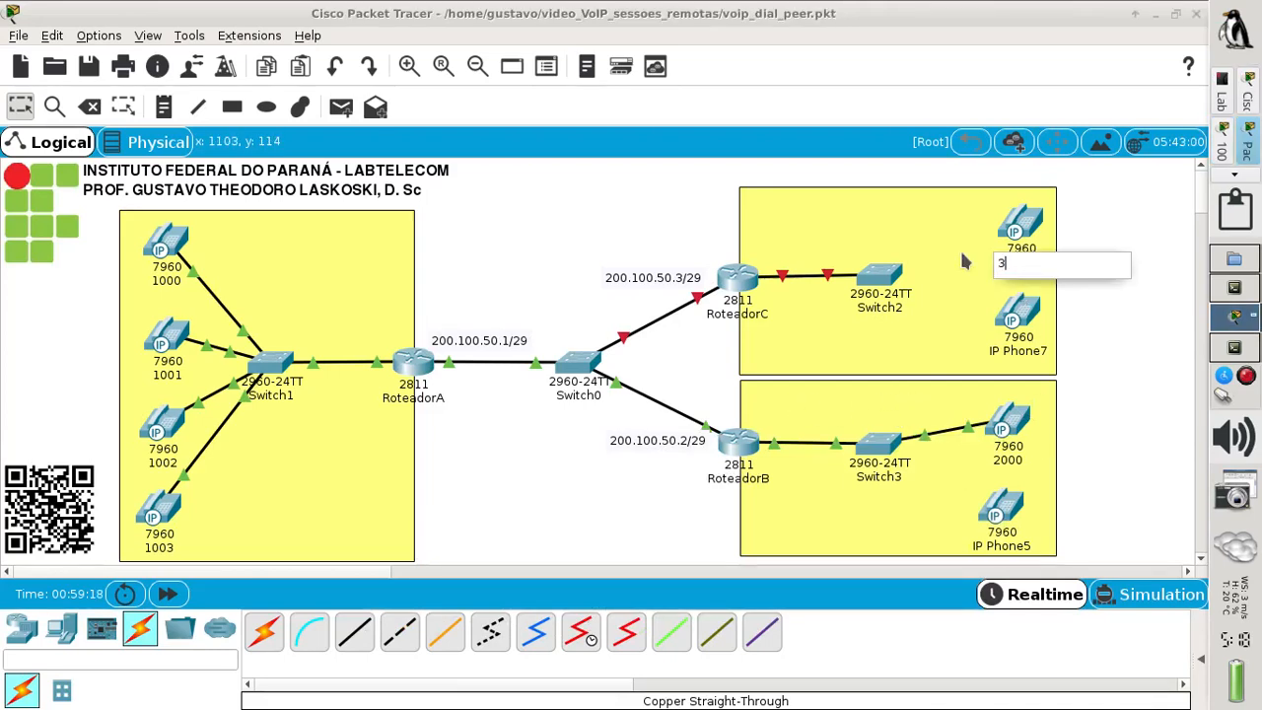
{"action": "type", "text": "000"}
{"action": "left_click", "coordinate": [1156, 412]}
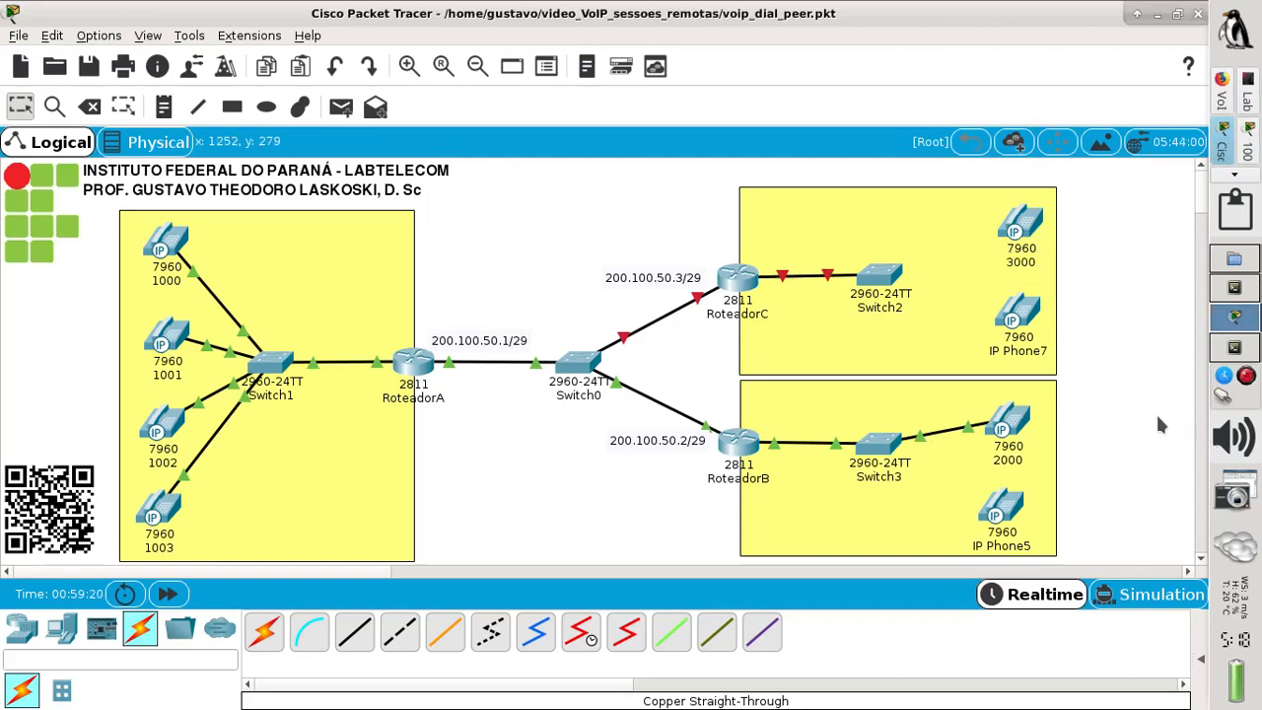
Rename IP Phone7 in RoteadorC's network as 3001.
{"action": "left_click", "coordinate": [1008, 355]}
{"action": "left_click_drag", "start_coordinate": [1059, 352], "coordinate": [969, 326]}
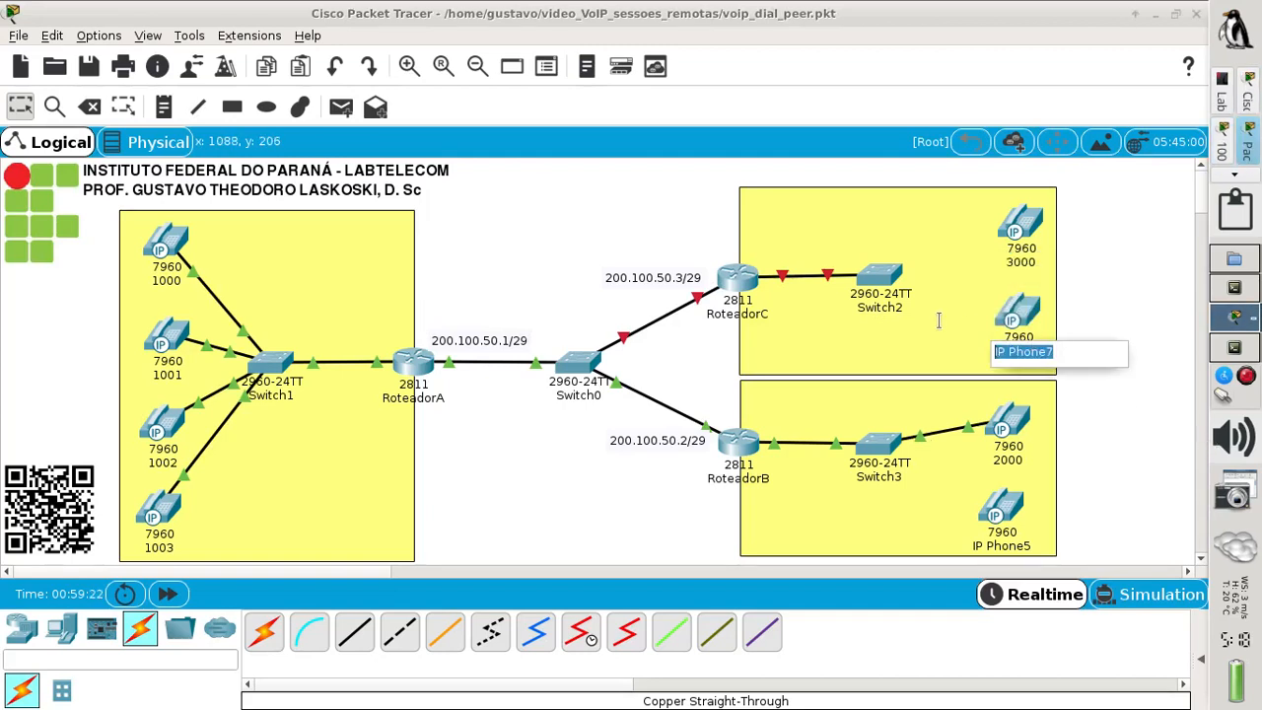
{"action": "type", "text": "3001"}
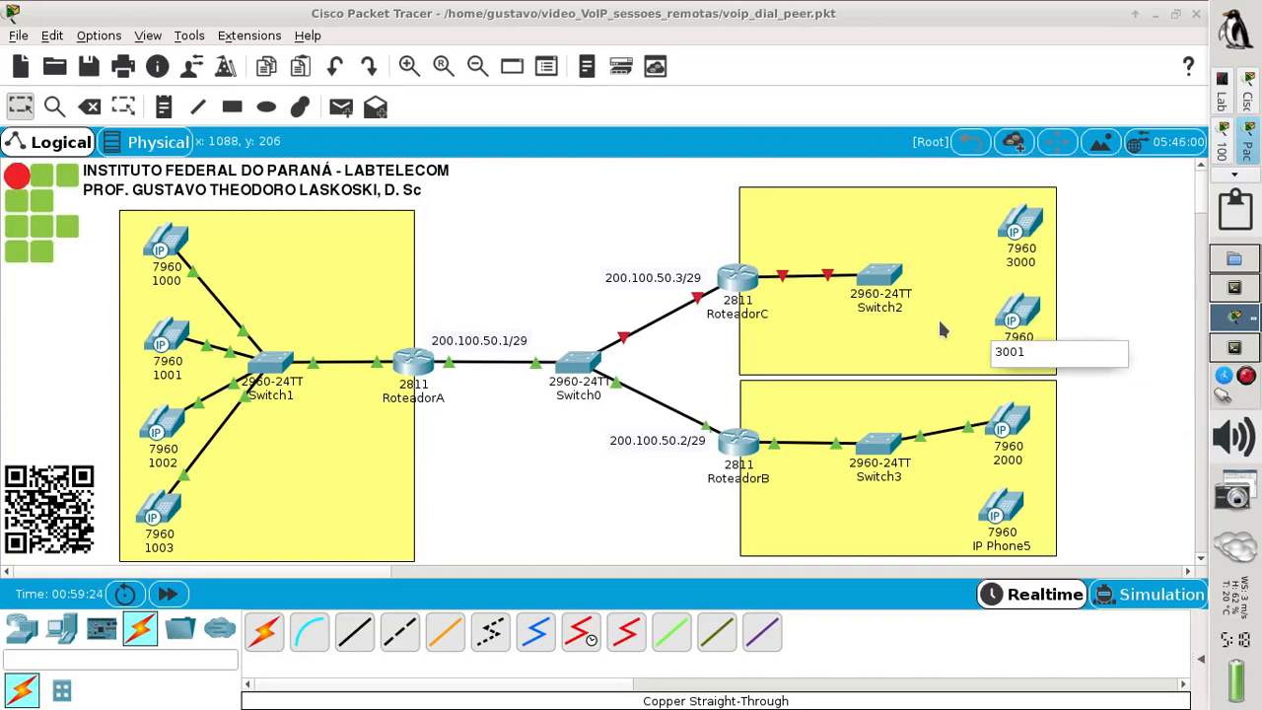
{"action": "left_click", "coordinate": [1087, 301]}
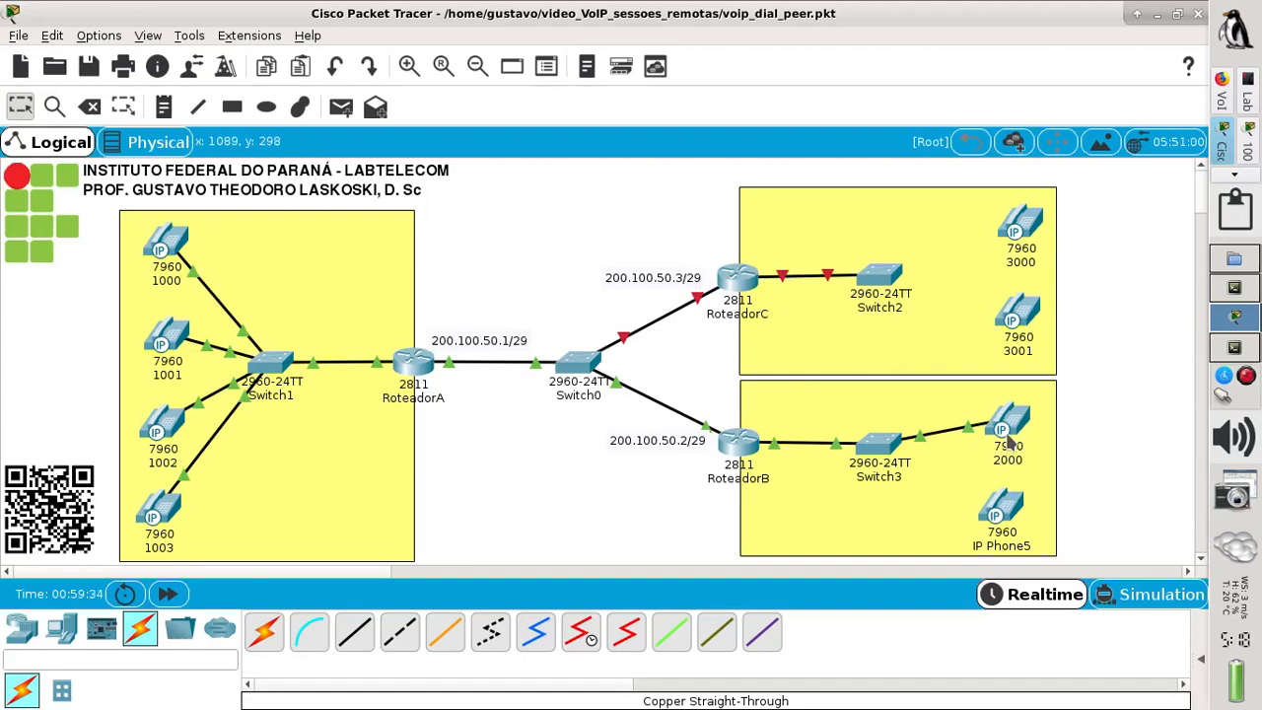
{"action": "mouse_move", "coordinate": [1009, 441]}
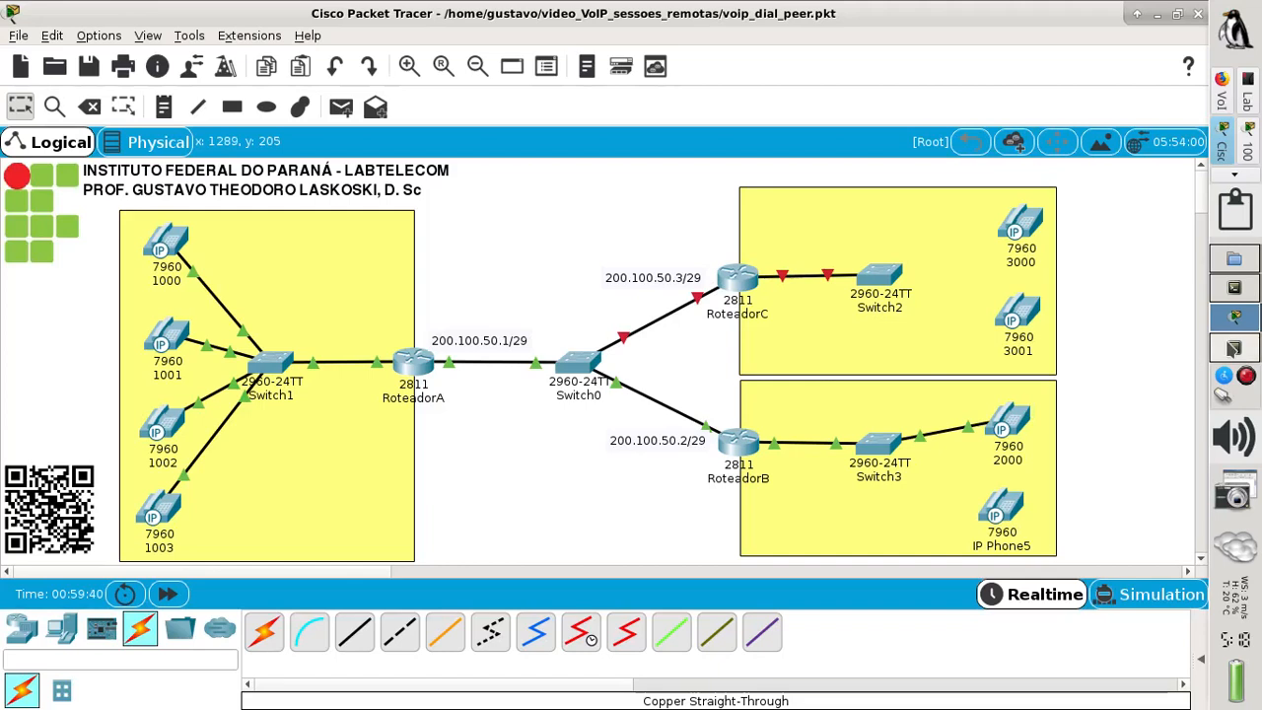
Switch to the terminal and copy template_roteador.txt to roteadorC_config.txt by adapting the earlier cp command.
{"action": "left_click", "coordinate": [1231, 348]}
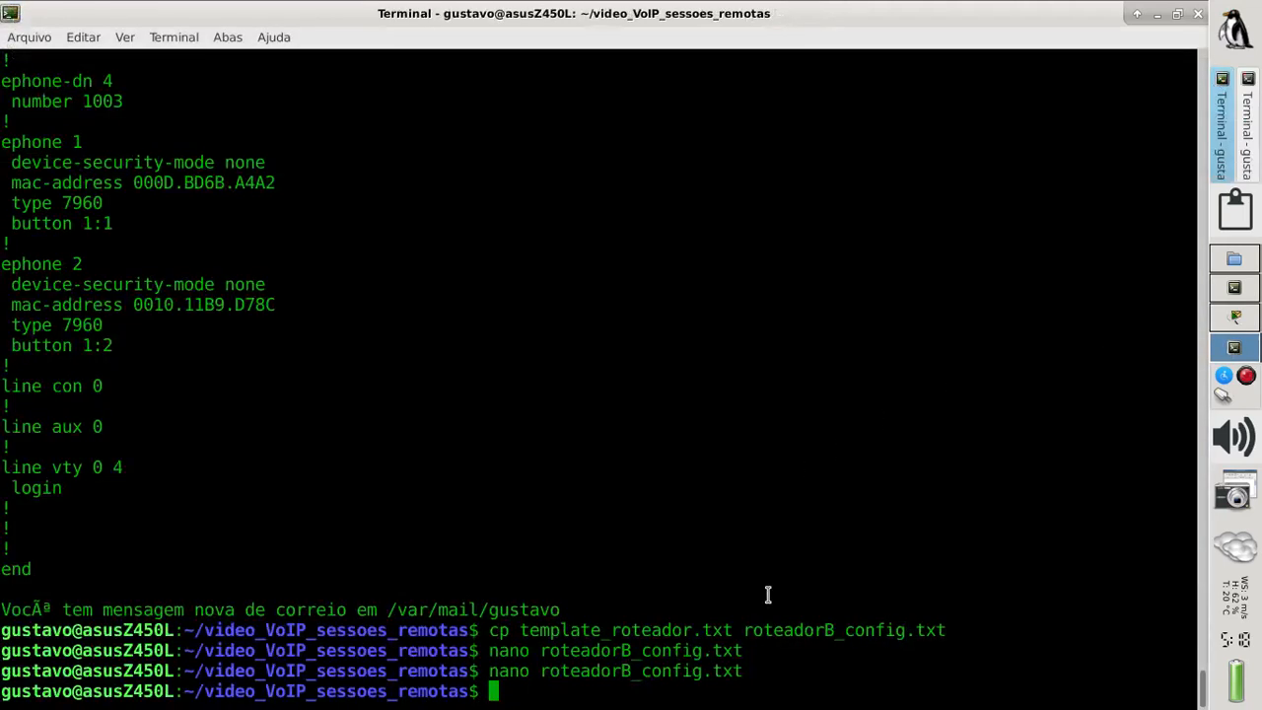
{"action": "key", "text": "Up"}
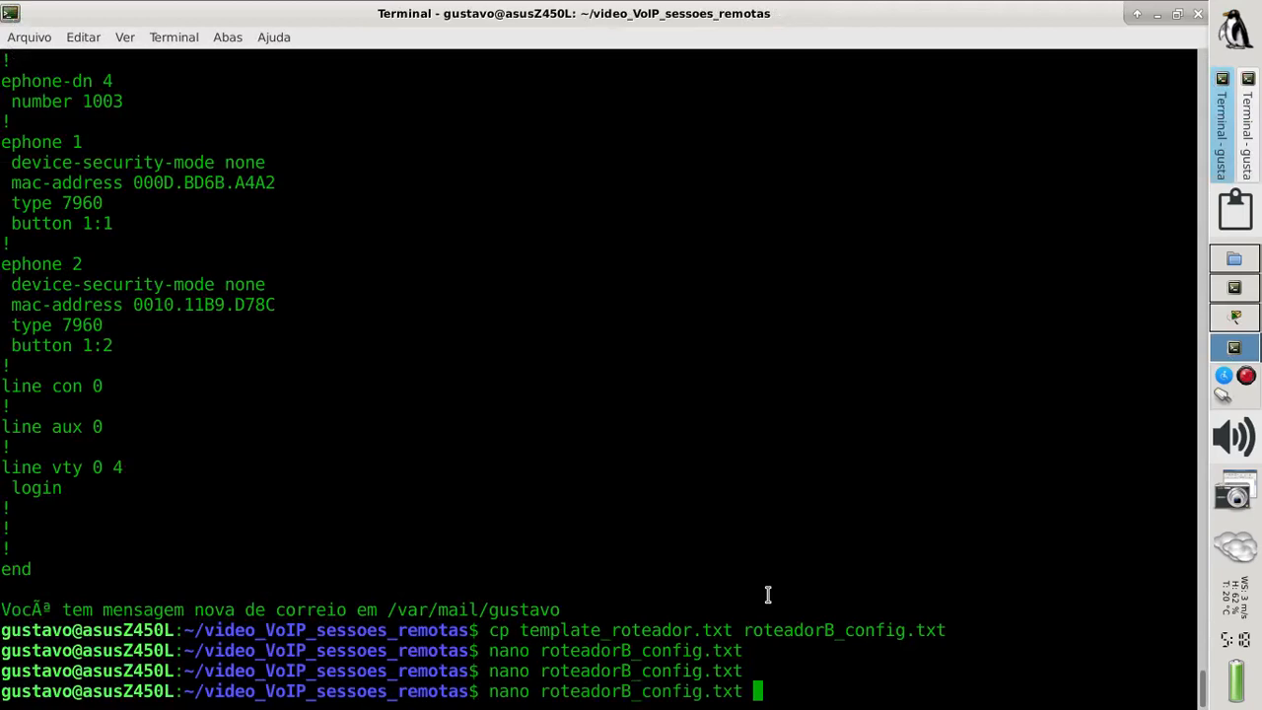
{"action": "key", "text": "Up"}
{"action": "key", "text": "Left"}
{"action": "key", "text": "Left"}
{"action": "key", "text": "Left"}
{"action": "key", "text": "Left"}
{"action": "key", "text": "Left"}
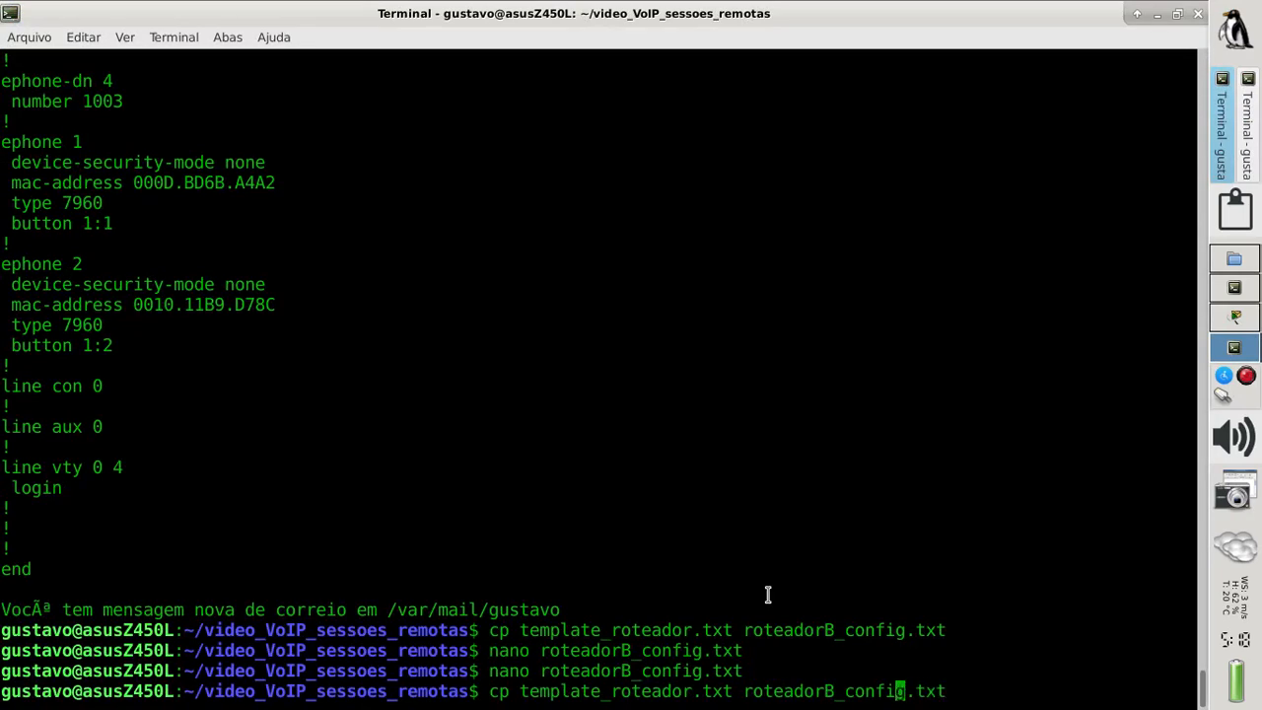
{"action": "key", "text": "Left"}
{"action": "key", "text": "Left"}
{"action": "key", "text": "Left"}
{"action": "key", "text": "Left"}
{"action": "key", "text": "Left"}
{"action": "key", "text": "Left"}
{"action": "key", "text": "Left"}
{"action": "key", "text": "Left"}
{"action": "key", "text": "Right"}
{"action": "key", "text": "Right"}
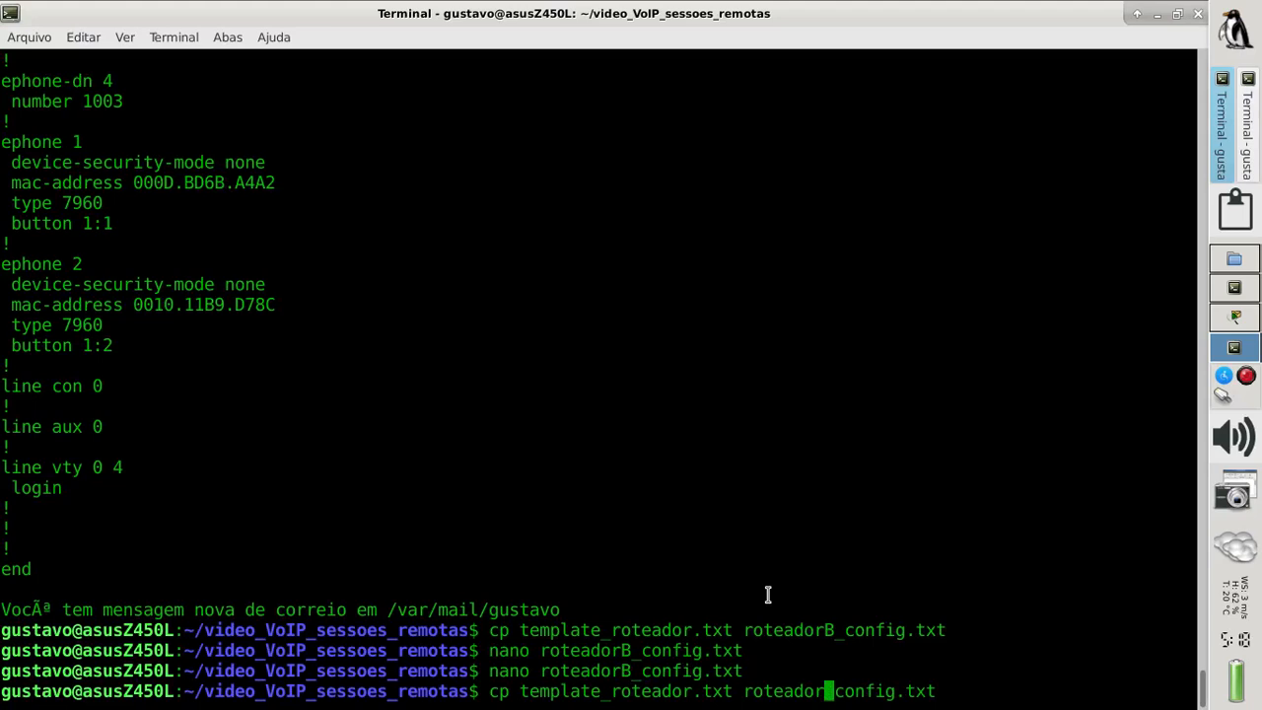
{"action": "type", "text": "C"}
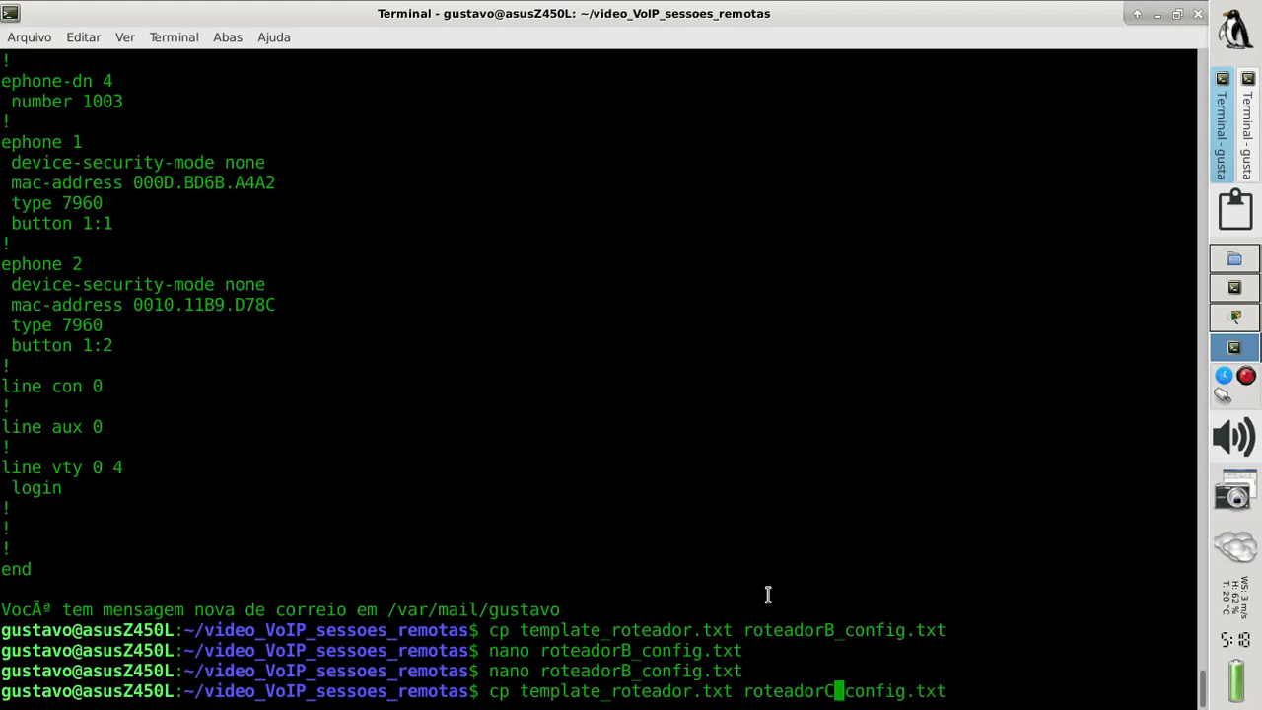
{"action": "key", "text": "Return"}
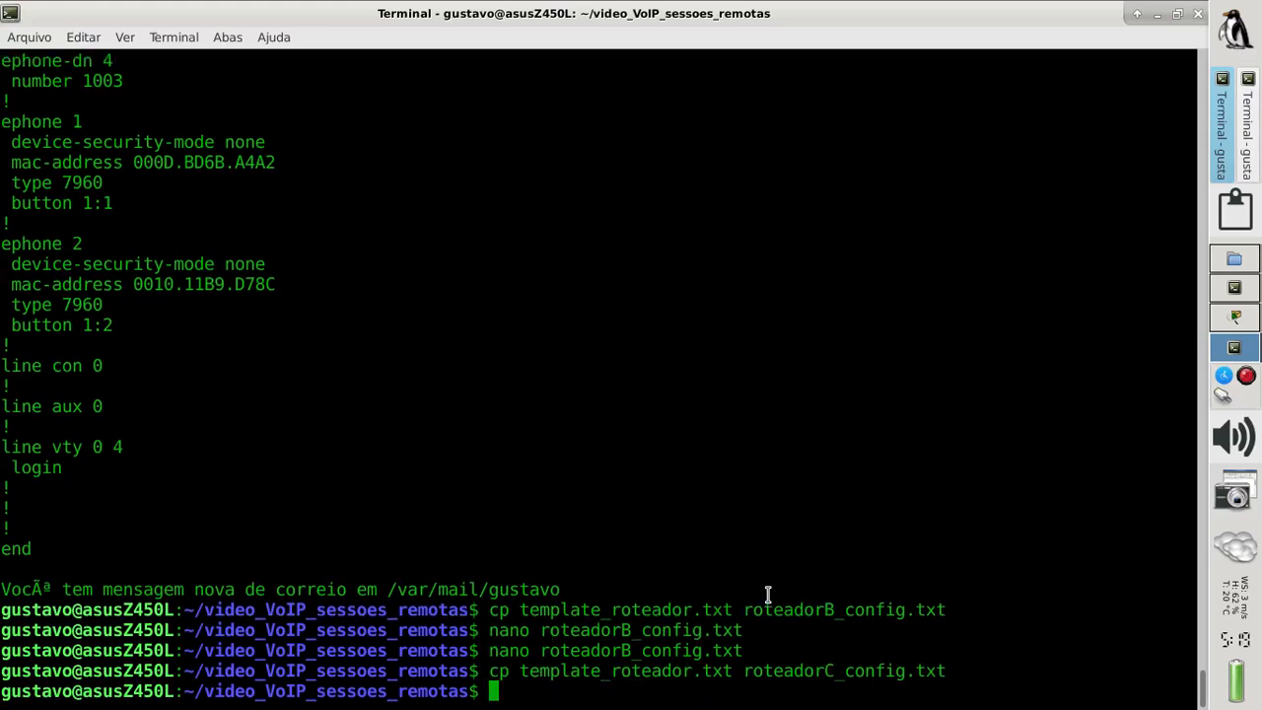
Open roteadorC_config.txt in nano for editing.
{"action": "type", "text": "nano roteadorC"}
{"action": "key", "text": "Tab"}
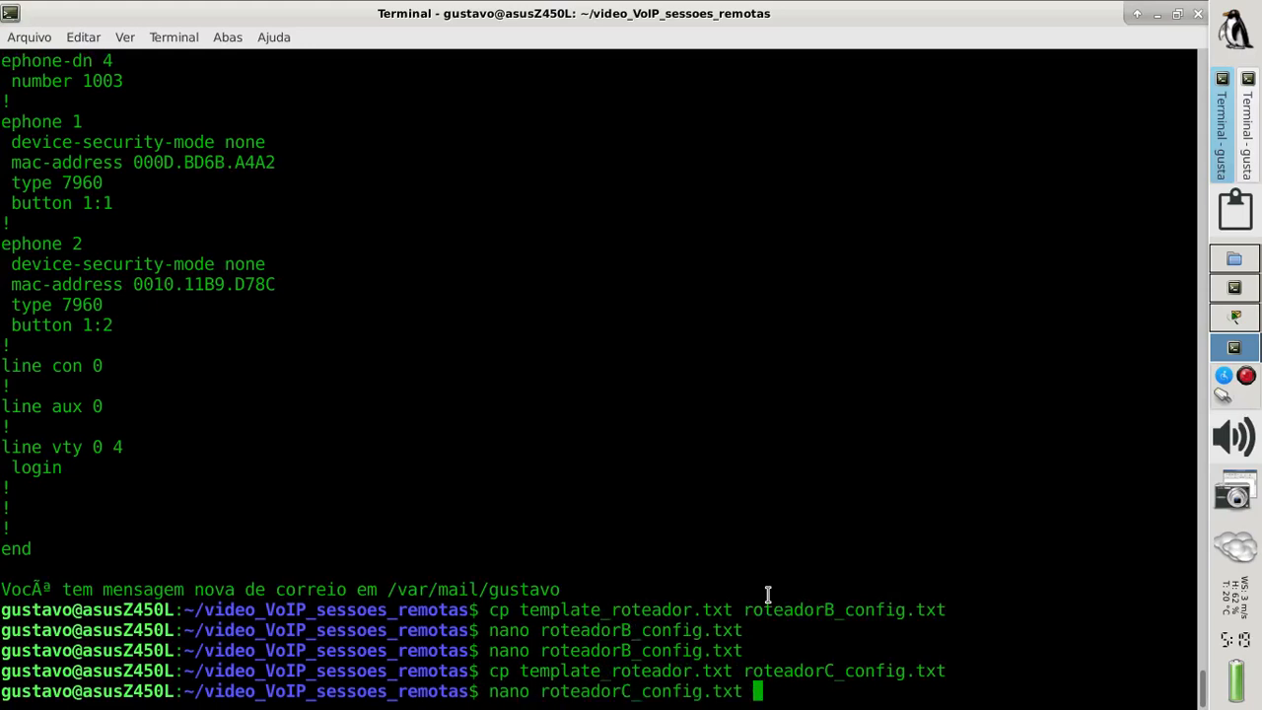
{"action": "key", "text": "Return"}
Set the network of the REDEVOIP DHCP pool to 192.168.3.0 in roteadorC_config.txt.
{"action": "key", "text": "Down"}
{"action": "key", "text": "Down"}
{"action": "key", "text": "Down"}
{"action": "key", "text": "Down"}
{"action": "key", "text": "Down"}
{"action": "key", "text": "Down"}
{"action": "key", "text": "Down"}
{"action": "key", "text": "Down"}
{"action": "key", "text": "Down"}
{"action": "key", "text": "Down"}
{"action": "key", "text": "Down"}
{"action": "key", "text": "Down"}
{"action": "key", "text": "Down"}
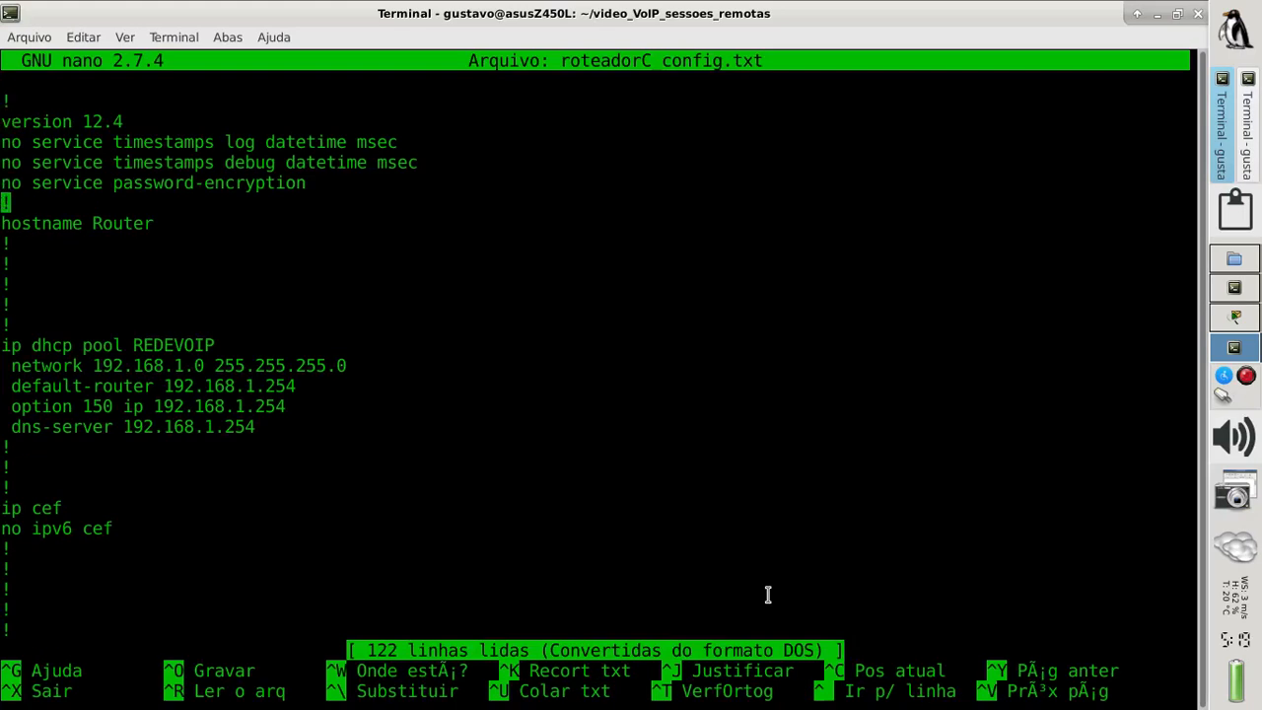
{"action": "key", "text": "Right"}
{"action": "key", "text": "Right"}
{"action": "key", "text": "Right"}
{"action": "key", "text": "Right"}
{"action": "key", "text": "Right"}
{"action": "key", "text": "Right"}
{"action": "key", "text": "Right"}
{"action": "key", "text": "Right"}
{"action": "key", "text": "Right"}
{"action": "key", "text": "Right"}
{"action": "key", "text": "Right"}
{"action": "key", "text": "Right"}
{"action": "key", "text": "Right"}
{"action": "key", "text": "Right"}
{"action": "key", "text": "Right"}
{"action": "key", "text": "Right"}
{"action": "key", "text": "Right"}
{"action": "key", "text": "Right"}
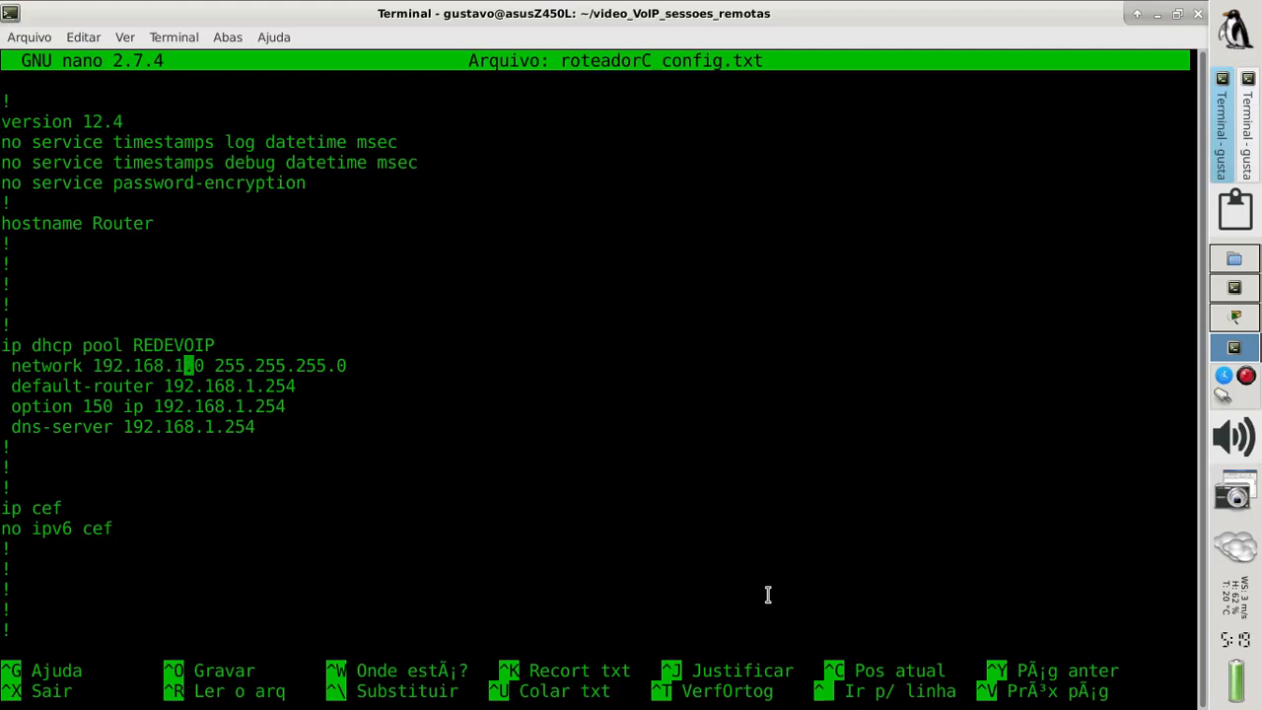
{"action": "key", "text": "BackSpace"}
{"action": "type", "text": "2"}
{"action": "key", "text": "BackSpace"}
{"action": "type", "text": "3"}
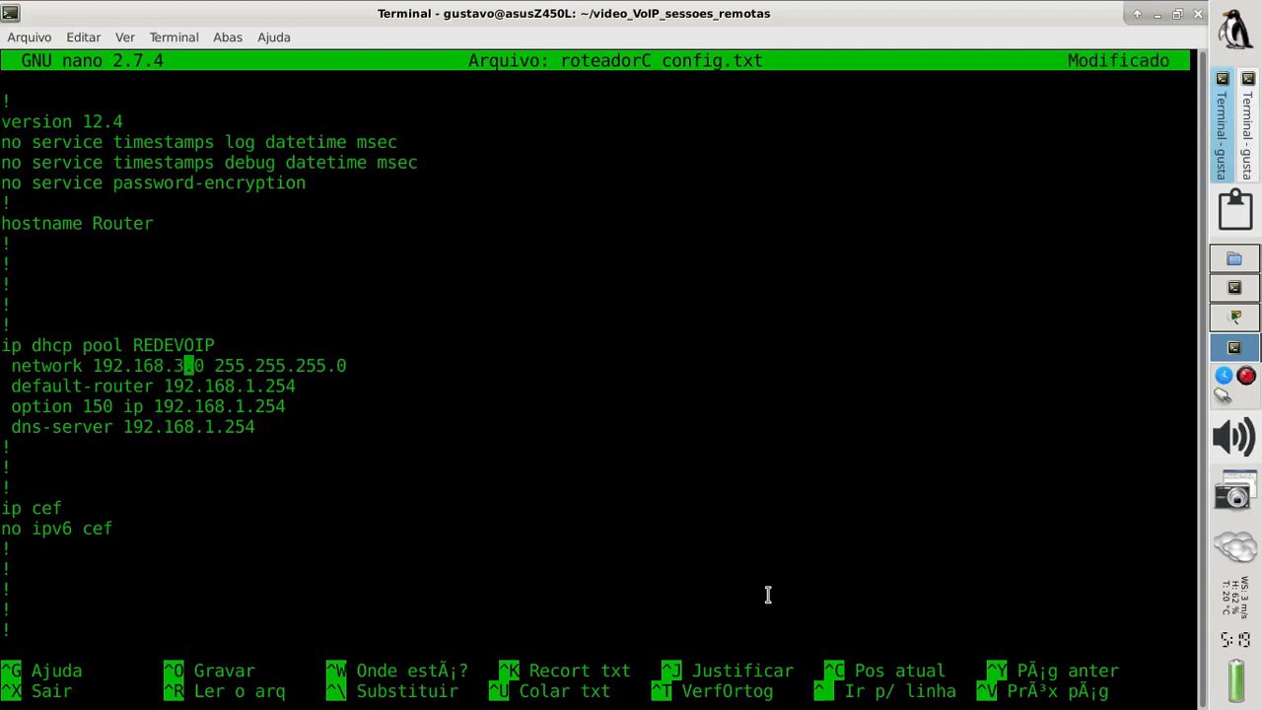
Set the DHCP pool's default-router, option 150 and dns-server addresses to 192.168.3.254.
{"action": "key", "text": "Down"}
{"action": "key", "text": "Right"}
{"action": "key", "text": "Right"}
{"action": "key", "text": "Right"}
{"action": "key", "text": "Right"}
{"action": "key", "text": "Right"}
{"action": "key", "text": "Right"}
{"action": "key", "text": "Right"}
{"action": "key", "text": "BackSpace"}
{"action": "type", "text": "3"}
{"action": "key", "text": "Down"}
{"action": "key", "text": "Left"}
{"action": "key", "text": "BackSpace"}
{"action": "type", "text": "3"}
{"action": "key", "text": "Down"}
{"action": "key", "text": "Left"}
{"action": "key", "text": "Left"}
{"action": "key", "text": "Left"}
{"action": "key", "text": "BackSpace"}
{"action": "type", "text": "3"}
Set the IP address of the LAN interface FastEthernet0/0 to 192.168.3.254.
{"action": "key", "text": "Down"}
{"action": "key", "text": "Down"}
{"action": "key", "text": "Down"}
{"action": "key", "text": "Down"}
{"action": "key", "text": "Down"}
{"action": "key", "text": "Down"}
{"action": "key", "text": "Down"}
{"action": "key", "text": "Down"}
{"action": "key", "text": "Down"}
{"action": "key", "text": "Down"}
{"action": "key", "text": "Down"}
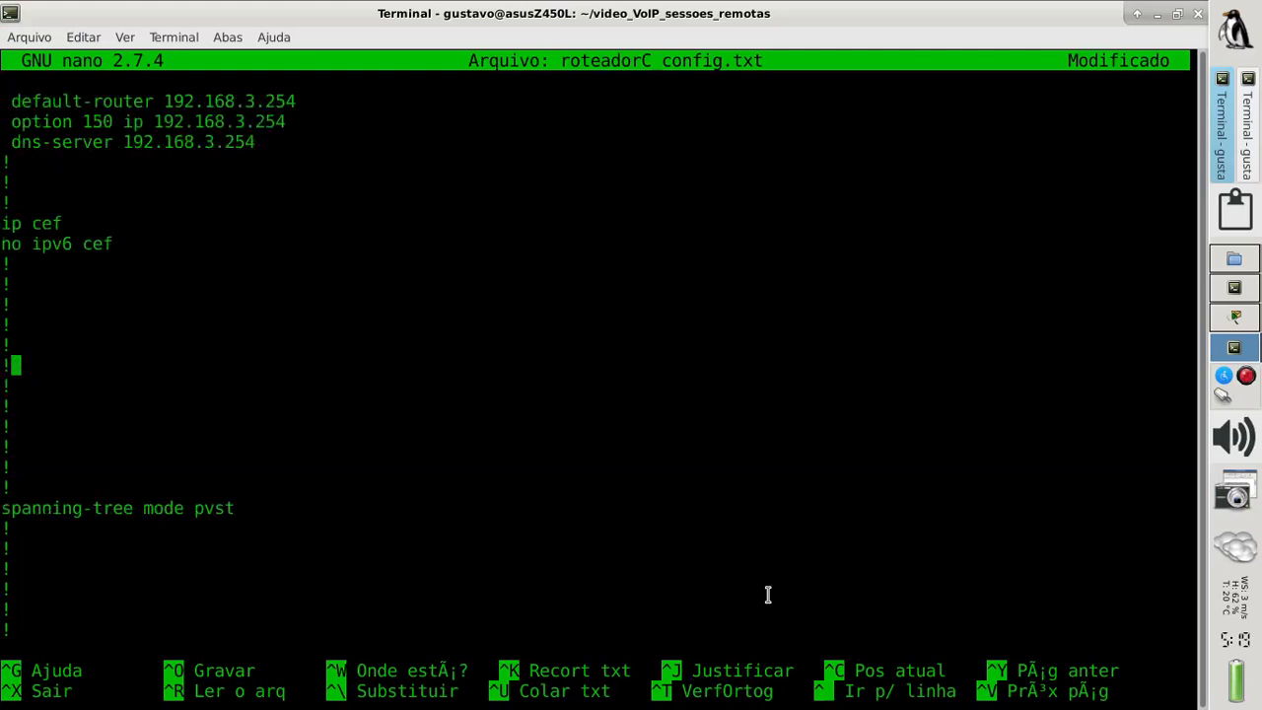
{"action": "key", "text": "Down"}
{"action": "key", "text": "Down"}
{"action": "key", "text": "Down"}
{"action": "key", "text": "Down"}
{"action": "key", "text": "Down"}
{"action": "key", "text": "Down"}
{"action": "key", "text": "Down"}
{"action": "key", "text": "Down"}
{"action": "key", "text": "Down"}
{"action": "key", "text": "Down"}
{"action": "key", "text": "Down"}
{"action": "key", "text": "Down"}
{"action": "key", "text": "Down"}
{"action": "key", "text": "Down"}
{"action": "key", "text": "Down"}
{"action": "key", "text": "Down"}
{"action": "key", "text": "Down"}
{"action": "key", "text": "Up"}
{"action": "key", "text": "Right"}
{"action": "key", "text": "Right"}
{"action": "key", "text": "Right"}
{"action": "key", "text": "Right"}
{"action": "key", "text": "Right"}
{"action": "key", "text": "Right"}
{"action": "key", "text": "Right"}
{"action": "key", "text": "Right"}
{"action": "key", "text": "Right"}
{"action": "key", "text": "Right"}
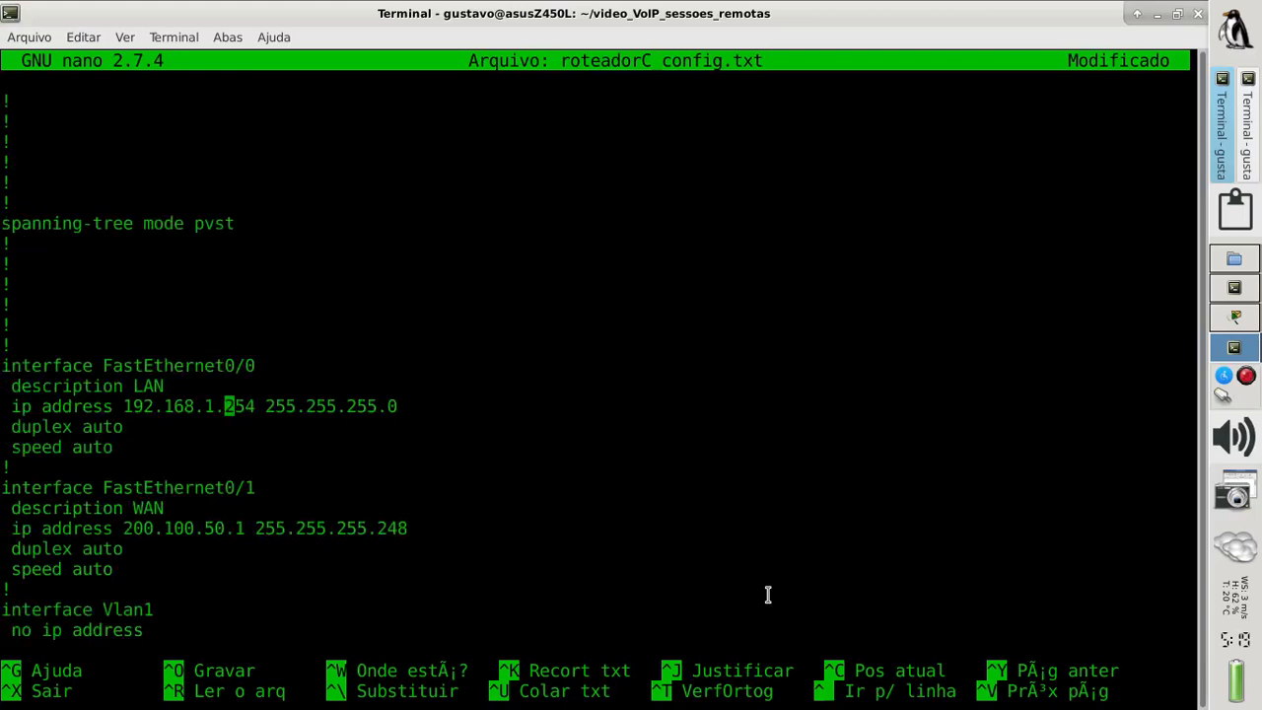
{"action": "key", "text": "Left"}
Set the IP address of the WAN interface FastEthernet0/1 to 200.100.50.3.
{"action": "key", "text": "Down"}
{"action": "key", "text": "Down"}
{"action": "key", "text": "Down"}
{"action": "key", "text": "Down"}
{"action": "key", "text": "Right"}
{"action": "key", "text": "Right"}
{"action": "key", "text": "Right"}
{"action": "key", "text": "BackSpace"}
{"action": "type", "text": "3"}
Set the LAN network advertised under router rip to 192.168.3.0.
{"action": "key", "text": "Down"}
{"action": "key", "text": "Down"}
{"action": "key", "text": "Down"}
{"action": "key", "text": "Down"}
{"action": "key", "text": "Down"}
{"action": "key", "text": "Down"}
{"action": "key", "text": "Down"}
{"action": "key", "text": "Down"}
{"action": "key", "text": "Down"}
{"action": "key", "text": "Down"}
{"action": "key", "text": "Left"}
{"action": "key", "text": "Left"}
{"action": "key", "text": "Left"}
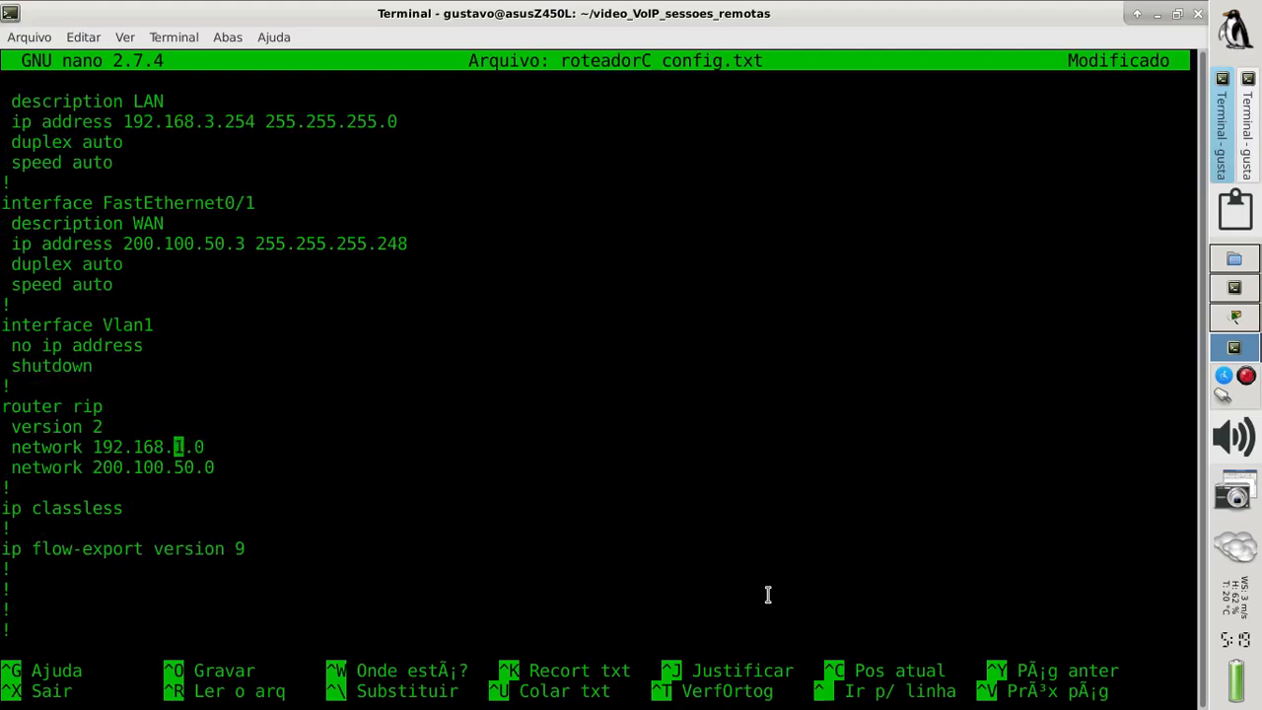
{"action": "key", "text": "Right"}
{"action": "key", "text": "BackSpace"}
{"action": "type", "text": "3"}
Place the text cursor at the start of the destination-pattern value of dial-peer voice 1.
{"action": "key", "text": "Down"}
{"action": "key", "text": "Down"}
{"action": "key", "text": "Down"}
{"action": "key", "text": "Down"}
{"action": "key", "text": "Down"}
{"action": "key", "text": "Down"}
{"action": "key", "text": "Down"}
{"action": "key", "text": "Down"}
{"action": "key", "text": "Down"}
{"action": "key", "text": "Down"}
{"action": "key", "text": "Down"}
{"action": "key", "text": "Down"}
{"action": "key", "text": "Down"}
{"action": "key", "text": "Down"}
{"action": "key", "text": "Down"}
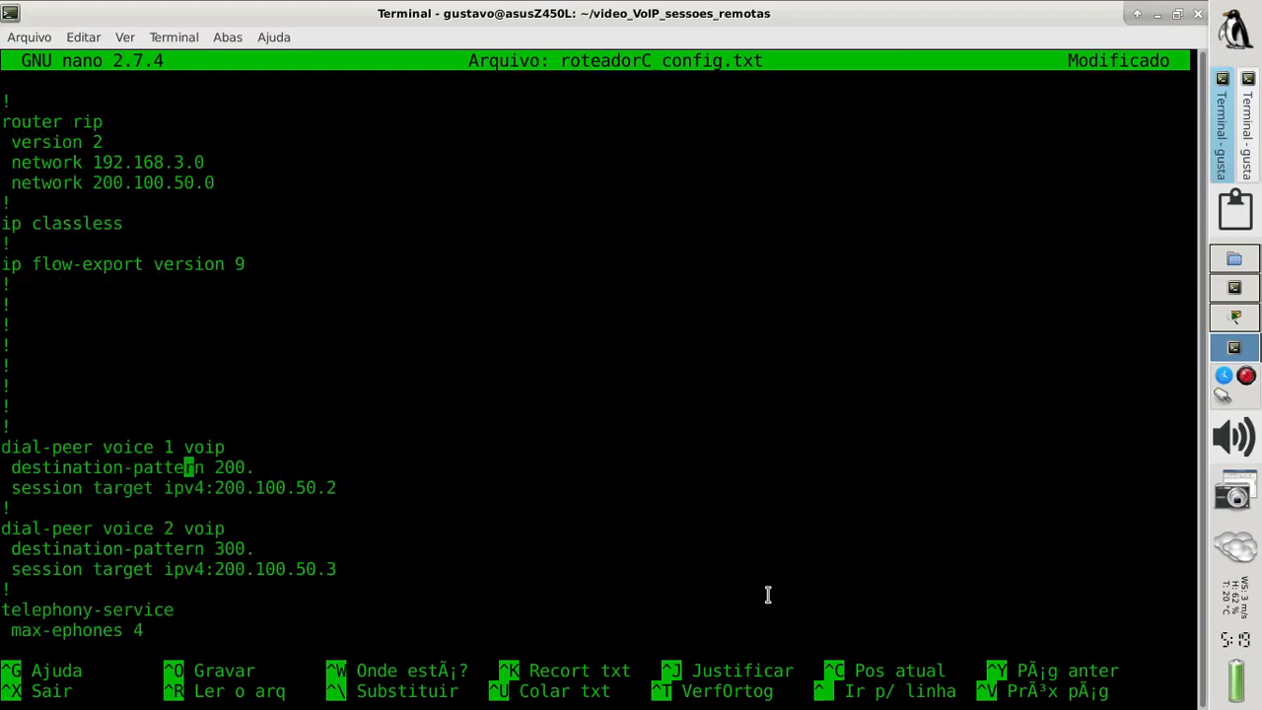
{"action": "key", "text": "Up"}
{"action": "key", "text": "Down"}
{"action": "key", "text": "Right"}
{"action": "key", "text": "Right"}
{"action": "key", "text": "Right"}
{"action": "key", "text": "Up"}
{"action": "key", "text": "Down"}
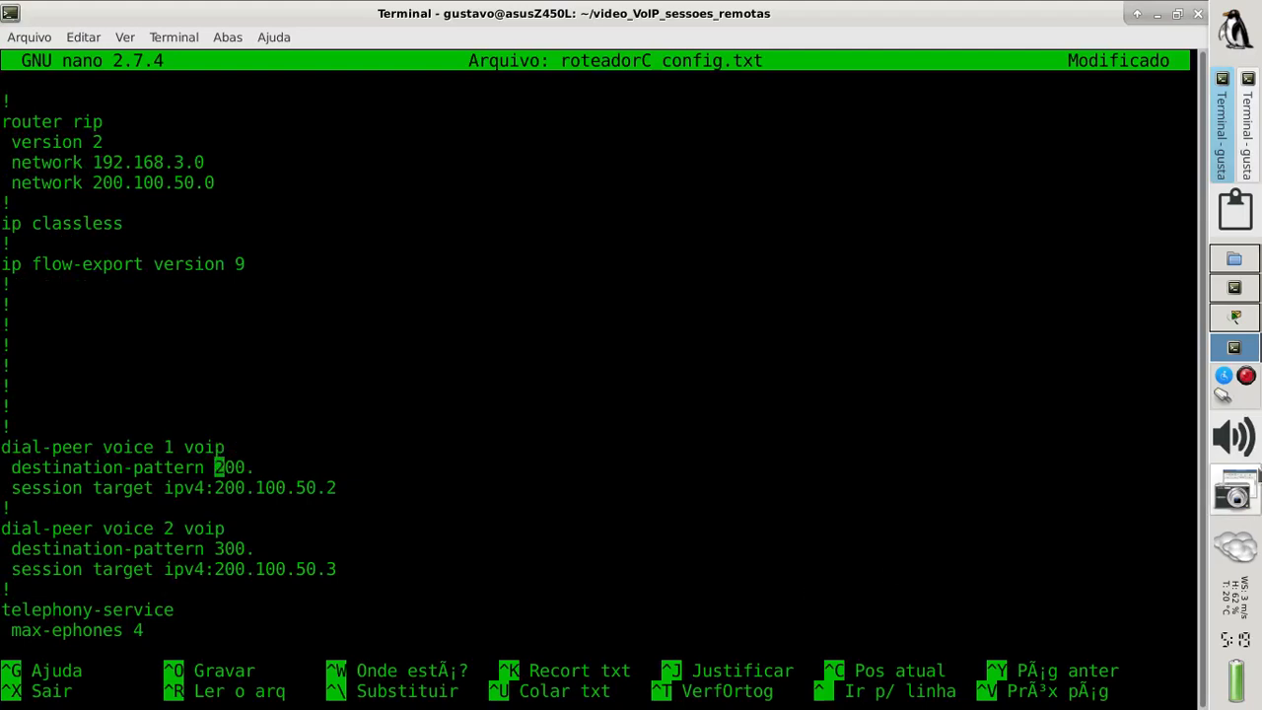
Check the router addresses and extension ranges in the Packet Tracer topology and the Okular lab sheet, and return to the terminal.
{"action": "left_click", "coordinate": [1233, 318]}
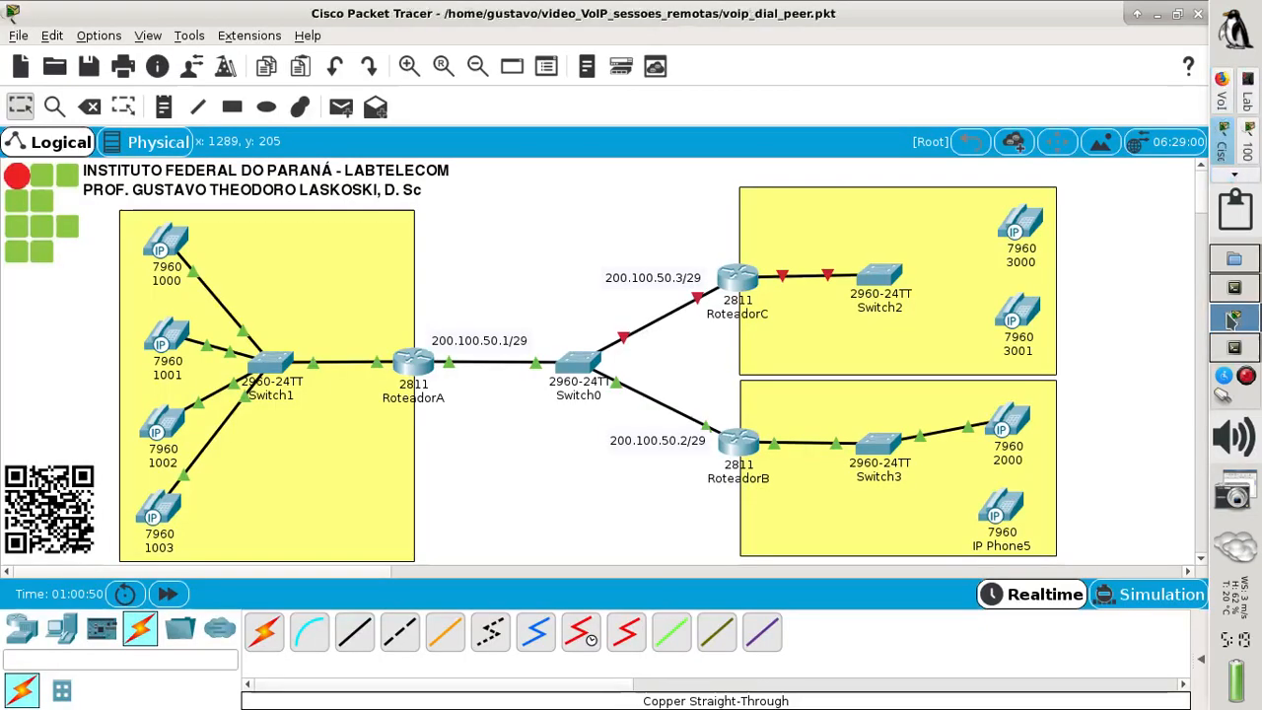
{"action": "left_click", "coordinate": [1246, 99]}
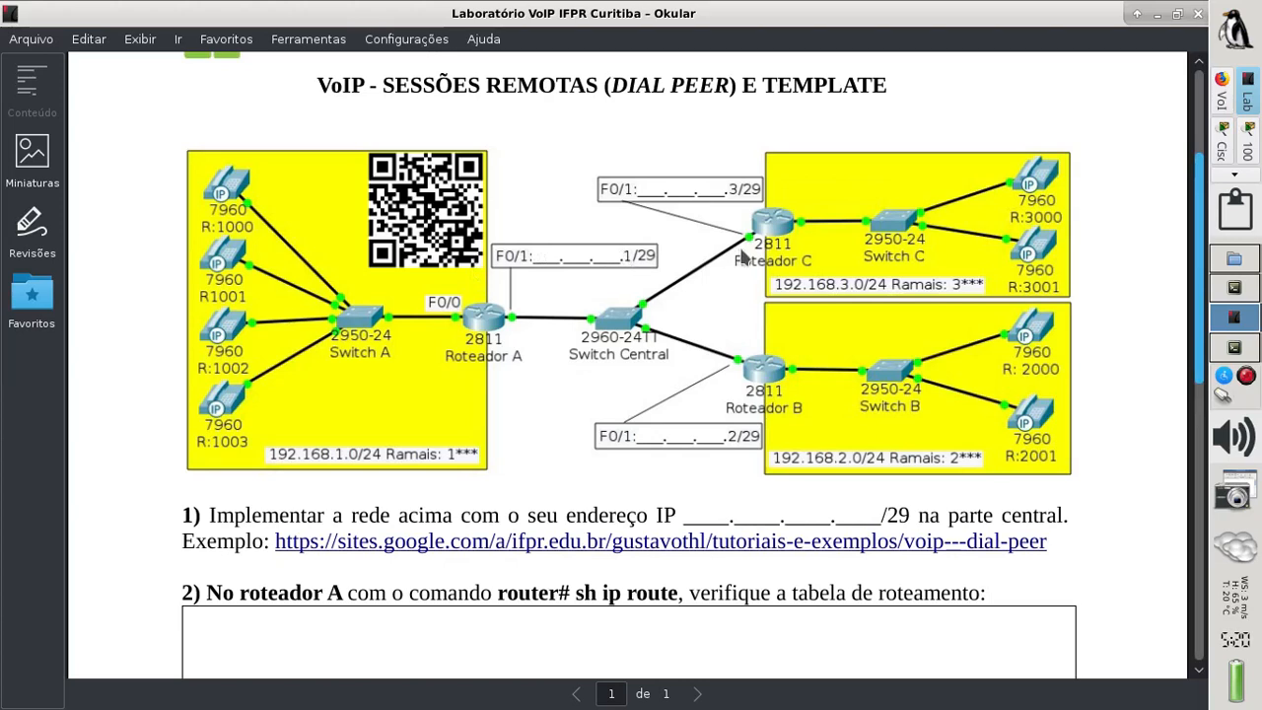
{"action": "left_click", "coordinate": [1227, 345]}
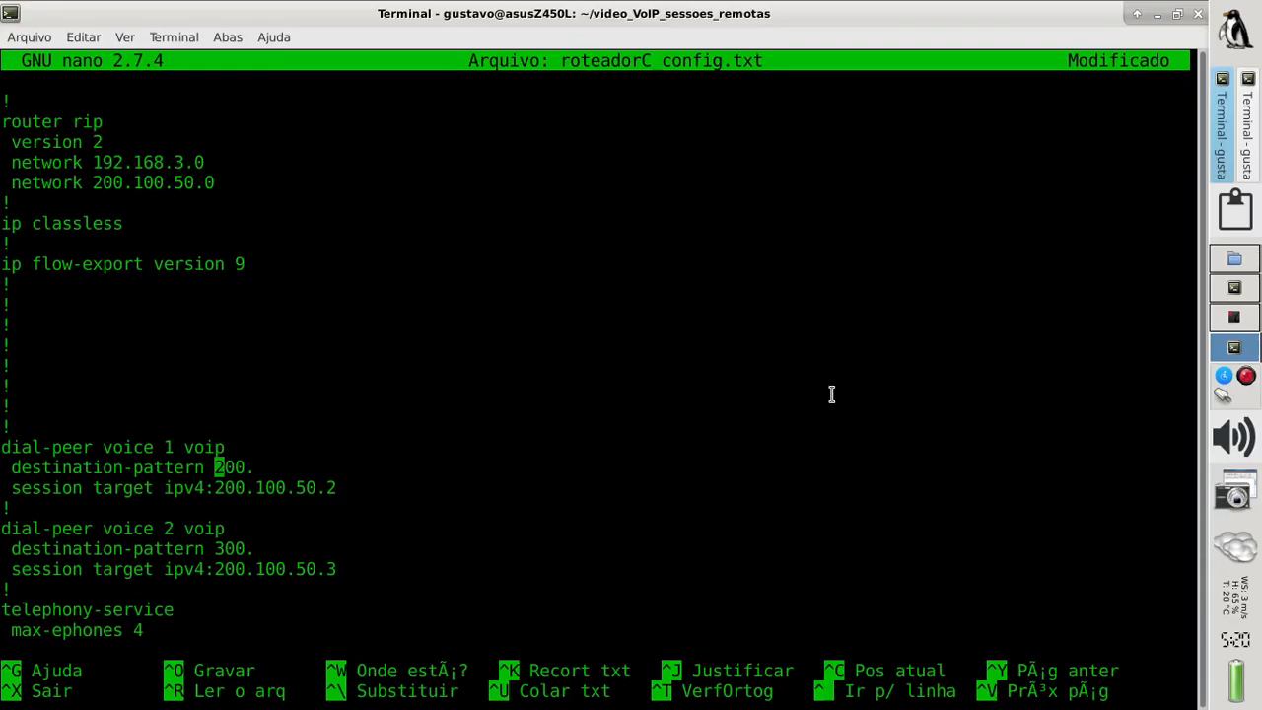
Set the destination-pattern of dial-peer voice 2 to 100.
{"action": "key", "text": "Down"}
{"action": "key", "text": "Up"}
{"action": "key", "text": "Down"}
{"action": "key", "text": "Right"}
{"action": "key", "text": "Right"}
{"action": "key", "text": "Right"}
{"action": "key", "text": "Down"}
{"action": "key", "text": "Down"}
{"action": "key", "text": "Down"}
{"action": "key", "text": "Left"}
{"action": "key", "text": "Left"}
{"action": "key", "text": "BackSpace"}
{"action": "type", "text": "1"}
{"action": "key", "text": "Left"}
{"action": "key", "text": "Right"}
{"action": "key", "text": "Right"}
{"action": "key", "text": "Left"}
{"action": "key", "text": "Right"}
{"action": "key", "text": "Right"}
Set the session target of dial-peer voice 2 to ipv4:200.100.50.1.
{"action": "key", "text": "Down"}
{"action": "key", "text": "Right"}
{"action": "key", "text": "Right"}
{"action": "key", "text": "Right"}
{"action": "key", "text": "Right"}
{"action": "key", "text": "Right"}
{"action": "key", "text": "Right"}
{"action": "key", "text": "Right"}
{"action": "key", "text": "Right"}
{"action": "key", "text": "Delete"}
{"action": "type", "text": "1"}
Set max-ephones and max-dn under telephony-service to 2.
{"action": "key", "text": "Down"}
{"action": "key", "text": "Down"}
{"action": "key", "text": "Down"}
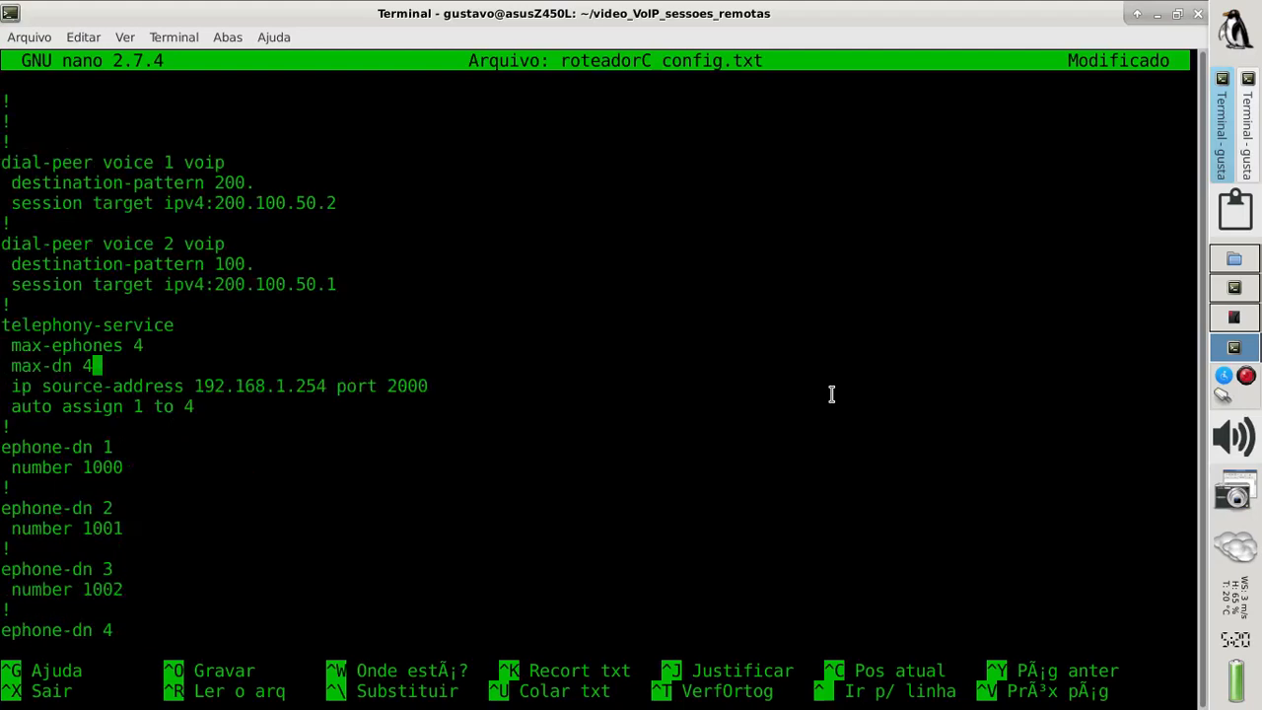
{"action": "key", "text": "Up"}
{"action": "key", "text": "BackSpace"}
{"action": "type", "text": "2"}
{"action": "key", "text": "Down"}
{"action": "key", "text": "Down"}
Set the telephony-service source address to 192.168.3.254 and the auto assign range to 1 to 2.
{"action": "key", "text": "Right"}
{"action": "key", "text": "Right"}
{"action": "key", "text": "Right"}
{"action": "key", "text": "Right"}
{"action": "key", "text": "Right"}
{"action": "key", "text": "Right"}
{"action": "key", "text": "Right"}
{"action": "key", "text": "Right"}
{"action": "key", "text": "Right"}
{"action": "key", "text": "Right"}
{"action": "key", "text": "Right"}
{"action": "key", "text": "Right"}
{"action": "key", "text": "Right"}
{"action": "key", "text": "Right"}
{"action": "key", "text": "Right"}
{"action": "key", "text": "Right"}
{"action": "key", "text": "Right"}
{"action": "key", "text": "Right"}
{"action": "key", "text": "Delete"}
{"action": "type", "text": "3"}
{"action": "key", "text": "Down"}
{"action": "key", "text": "BackSpace"}
{"action": "type", "text": "2"}
Check site C's extensions in the Okular lab sheet and set the ephone-dn 1 number to 3000 in the terminal.
{"action": "key", "text": "Down"}
{"action": "key", "text": "Down"}
{"action": "key", "text": "Down"}
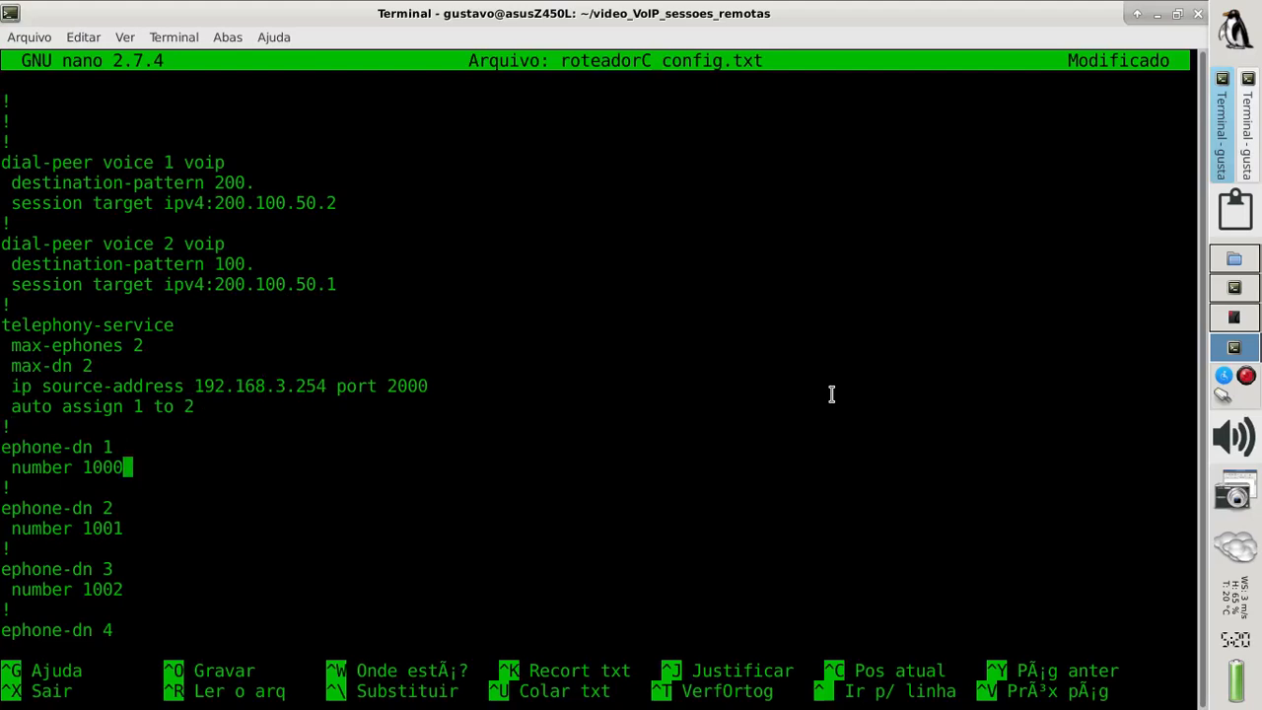
{"action": "left_click", "coordinate": [1235, 319]}
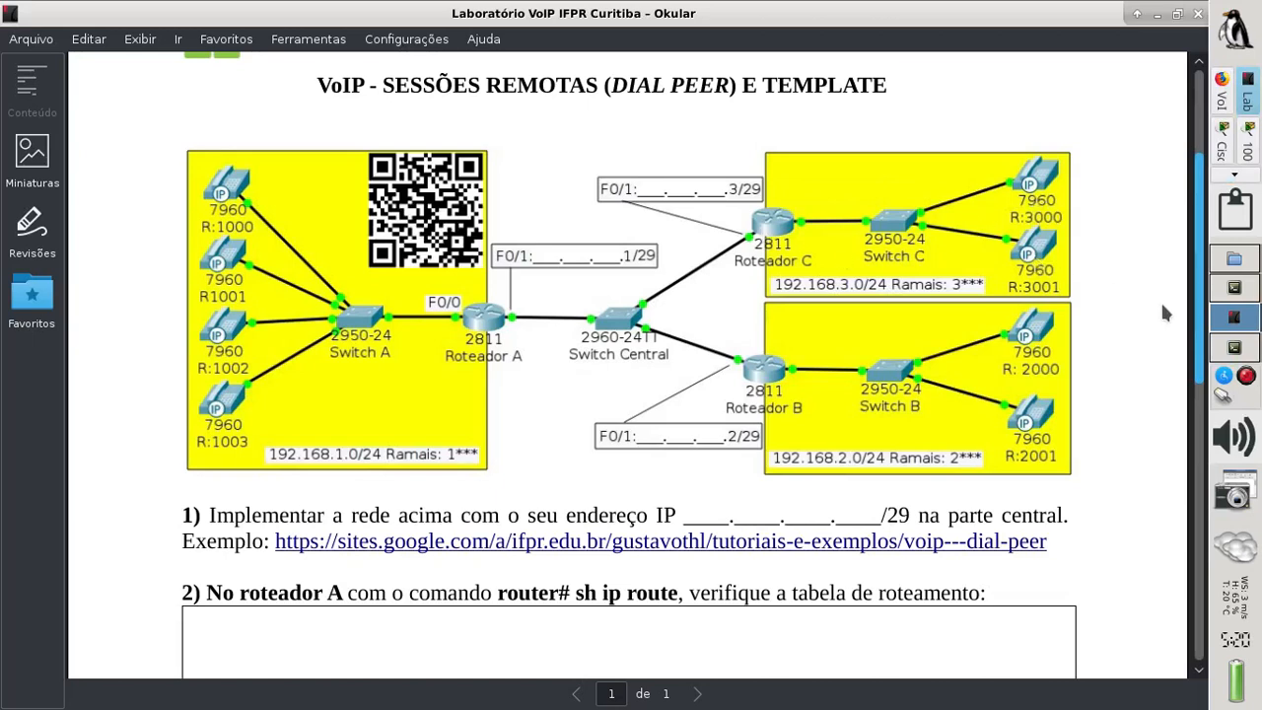
{"action": "left_click", "coordinate": [1233, 345]}
{"action": "key", "text": "Down"}
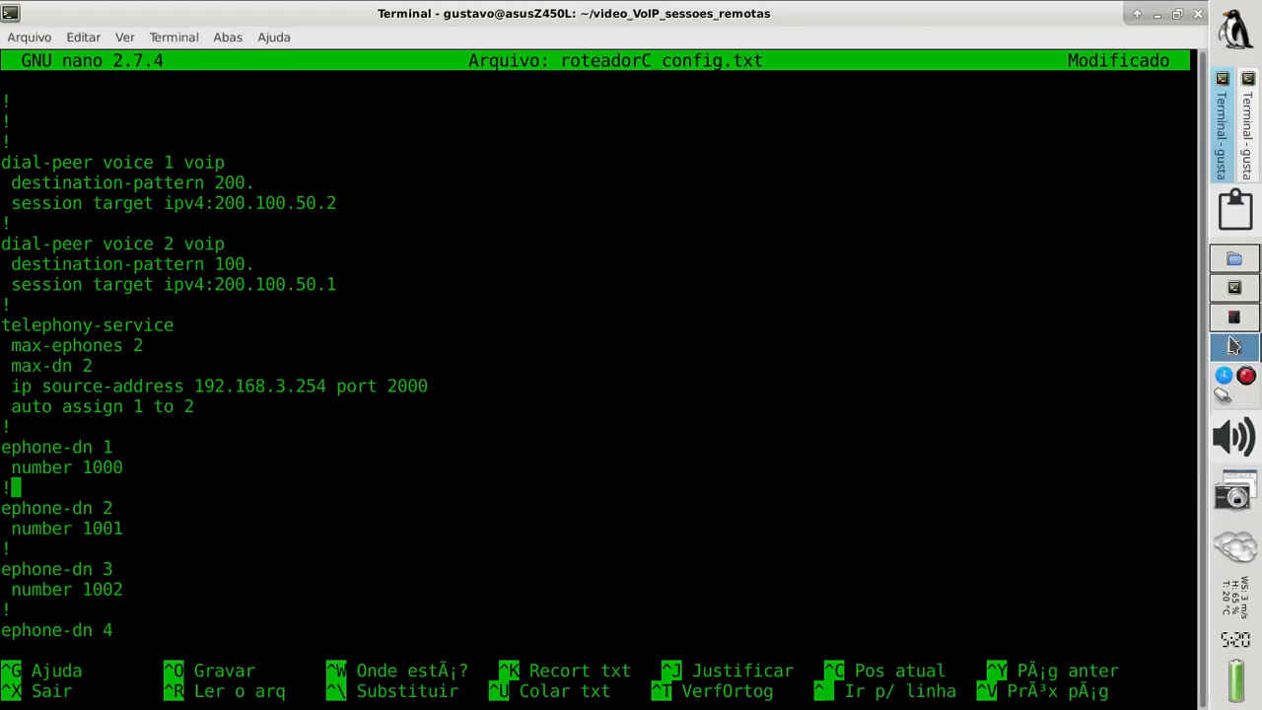
{"action": "key", "text": "Up"}
{"action": "key", "text": "BackSpace"}
{"action": "key", "text": "BackSpace"}
{"action": "key", "text": "BackSpace"}
{"action": "key", "text": "BackSpace"}
{"action": "type", "text": "3000"}
Set the ephone-dn 2 number to 3001.
{"action": "key", "text": "Down"}
{"action": "key", "text": "Down"}
{"action": "key", "text": "Down"}
{"action": "key", "text": "Left"}
{"action": "key", "text": "Left"}
{"action": "key", "text": "BackSpace"}
{"action": "key", "text": "BackSpace"}
{"action": "type", "text": "30"}
Delete the ephone-dn 3 and ephone-dn 4 blocks from the configuration file.
{"action": "key", "text": "Down"}
{"action": "key", "text": "Down"}
{"action": "key", "text": "Down"}
{"action": "key", "text": "Up"}
{"action": "key", "text": "Left"}
{"action": "key", "text": "Left"}
{"action": "key", "text": "Left"}
{"action": "key", "text": "Left"}
{"action": "key", "text": "Left"}
{"action": "key", "text": "Left"}
{"action": "key", "text": "Left"}
{"action": "key", "text": "Left"}
{"action": "key", "text": "Left"}
{"action": "key", "text": "ctrl+k"}
{"action": "key", "text": "ctrl+k"}
{"action": "key", "text": "ctrl+k"}
{"action": "key", "text": "ctrl+k"}
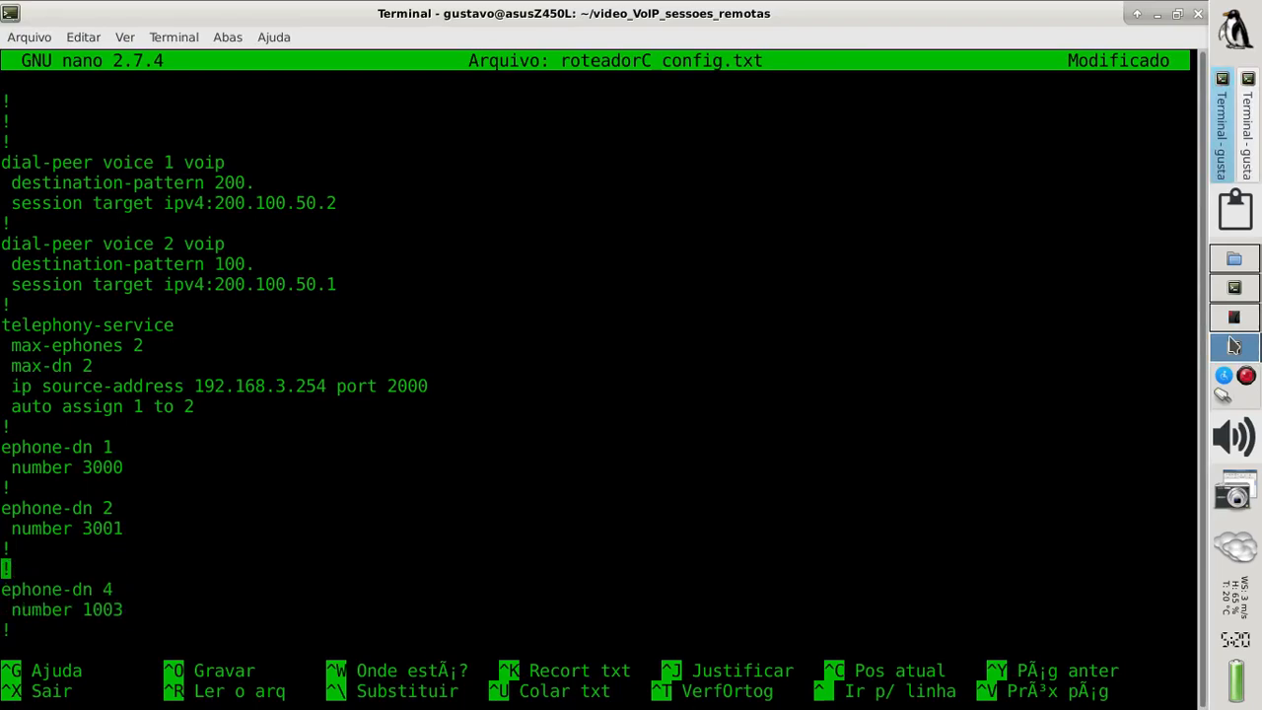
{"action": "key", "text": "ctrl+k"}
{"action": "key", "text": "ctrl+k"}
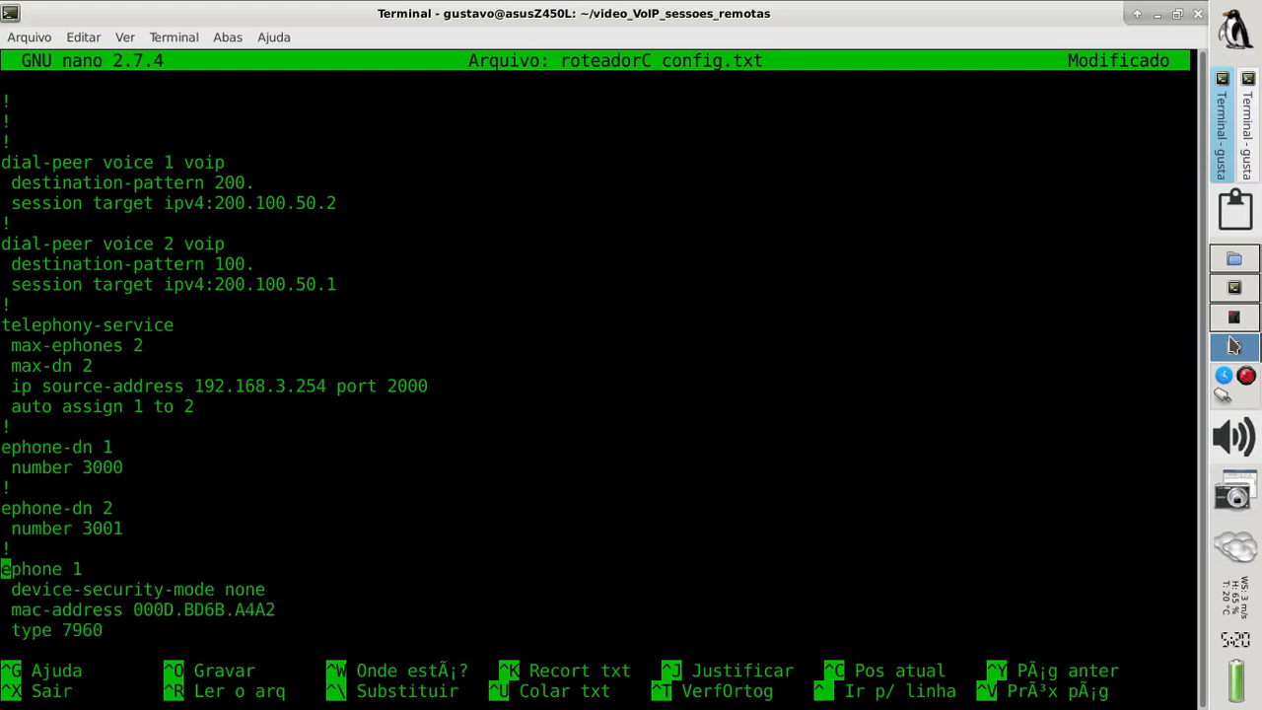
Delete the ephone 1 and ephone 2 blocks with their MAC addresses, up to the line con 0 section.
{"action": "key", "text": "ctrl+k"}
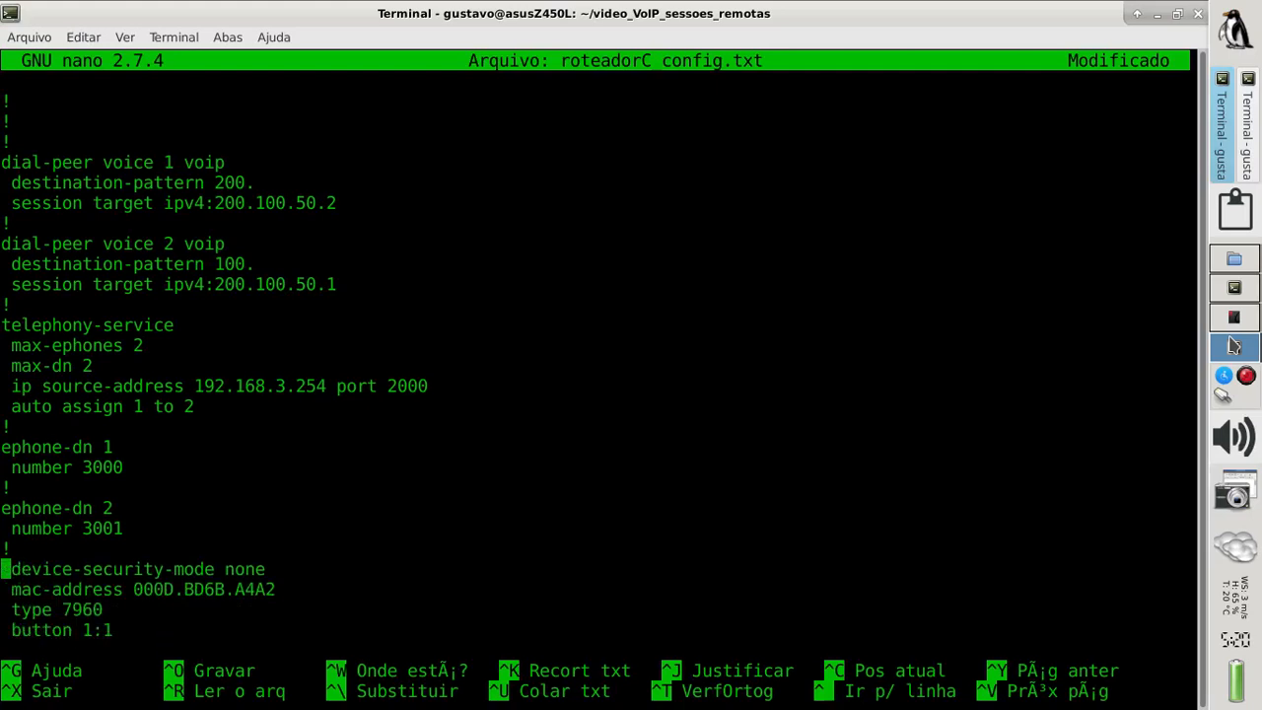
{"action": "key", "text": "ctrl+k"}
{"action": "key", "text": "ctrl+k"}
{"action": "key", "text": "ctrl+k"}
{"action": "key", "text": "ctrl+k"}
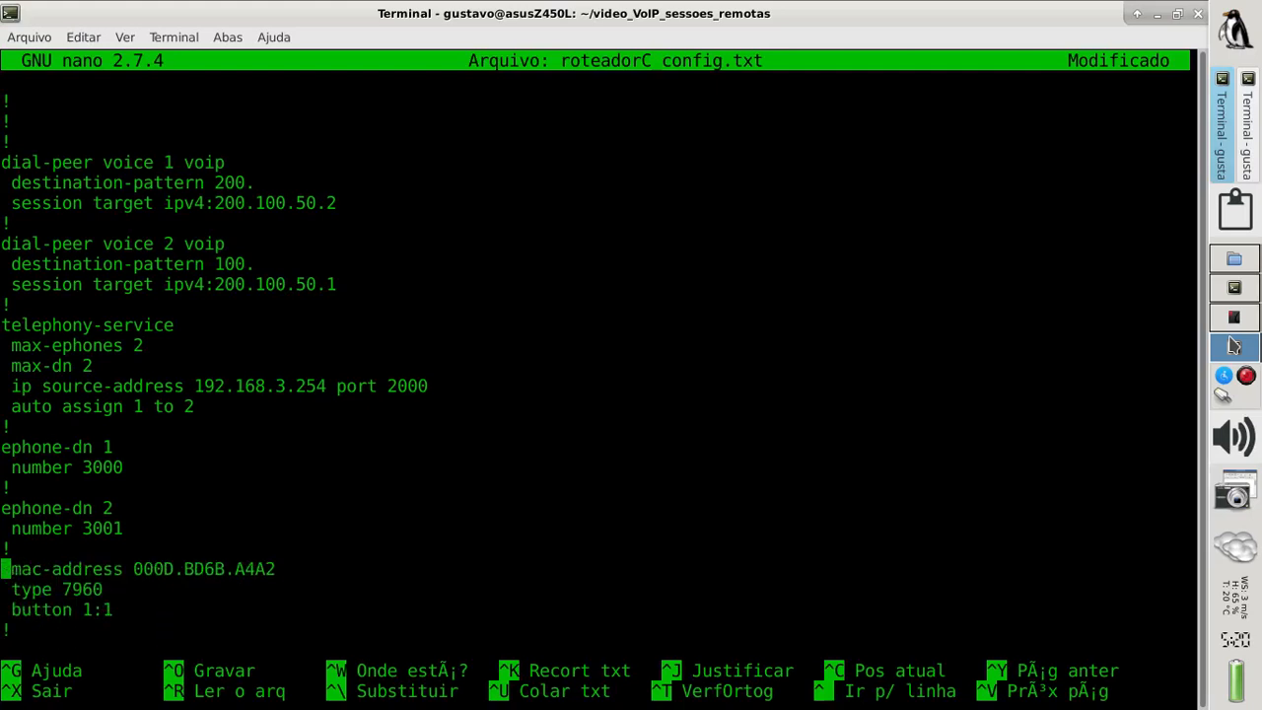
{"action": "key", "text": "ctrl+k"}
{"action": "key", "text": "ctrl+k"}
{"action": "key", "text": "ctrl+k"}
{"action": "key", "text": "ctrl+k"}
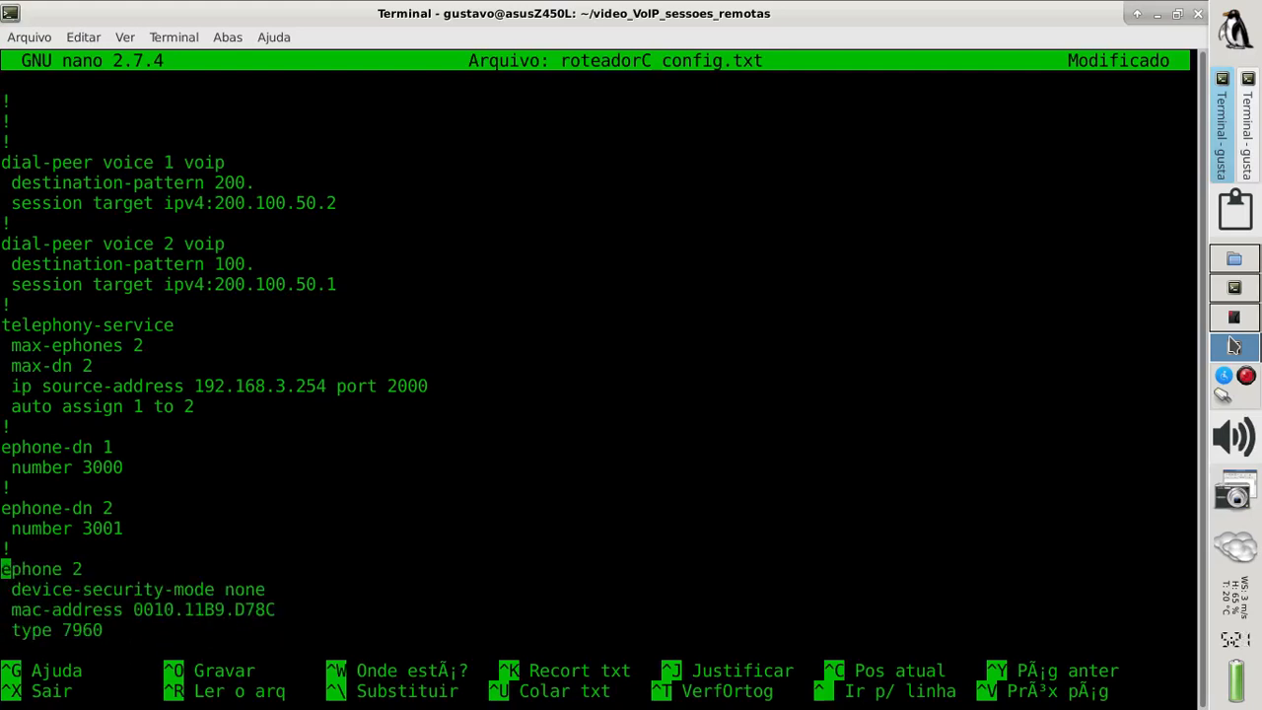
{"action": "key", "text": "ctrl+k"}
{"action": "key", "text": "ctrl+k"}
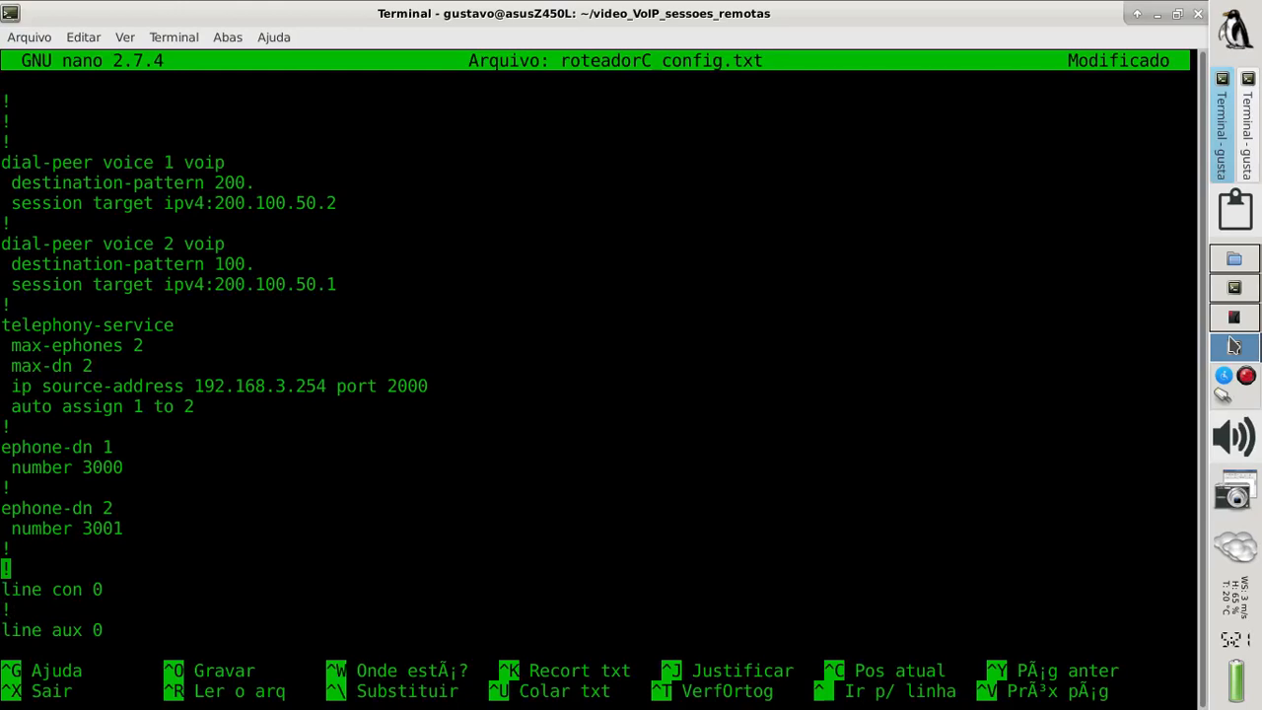
Save roteadorC_config.txt under the same name and exit nano.
{"action": "key", "text": "ctrl+o"}
{"action": "key", "text": "Return"}
{"action": "key", "text": "ctrl+o"}
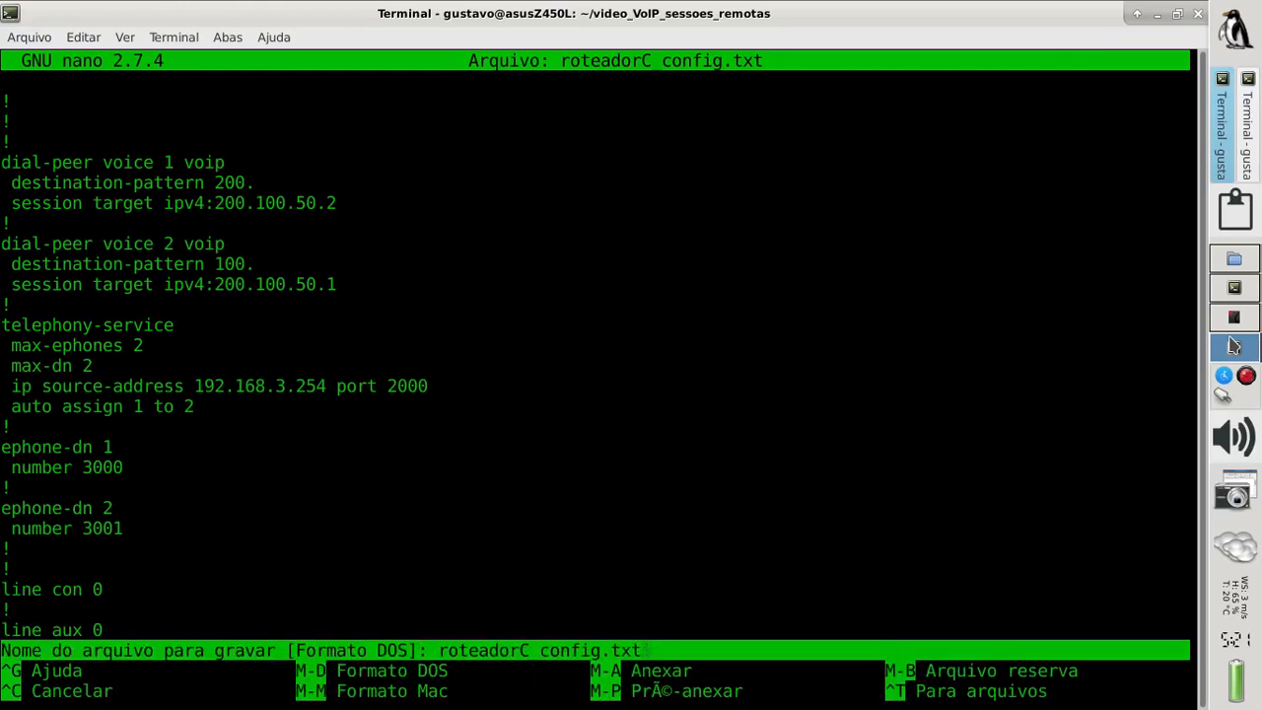
{"action": "key", "text": "Return"}
{"action": "key", "text": "ctrl+x"}
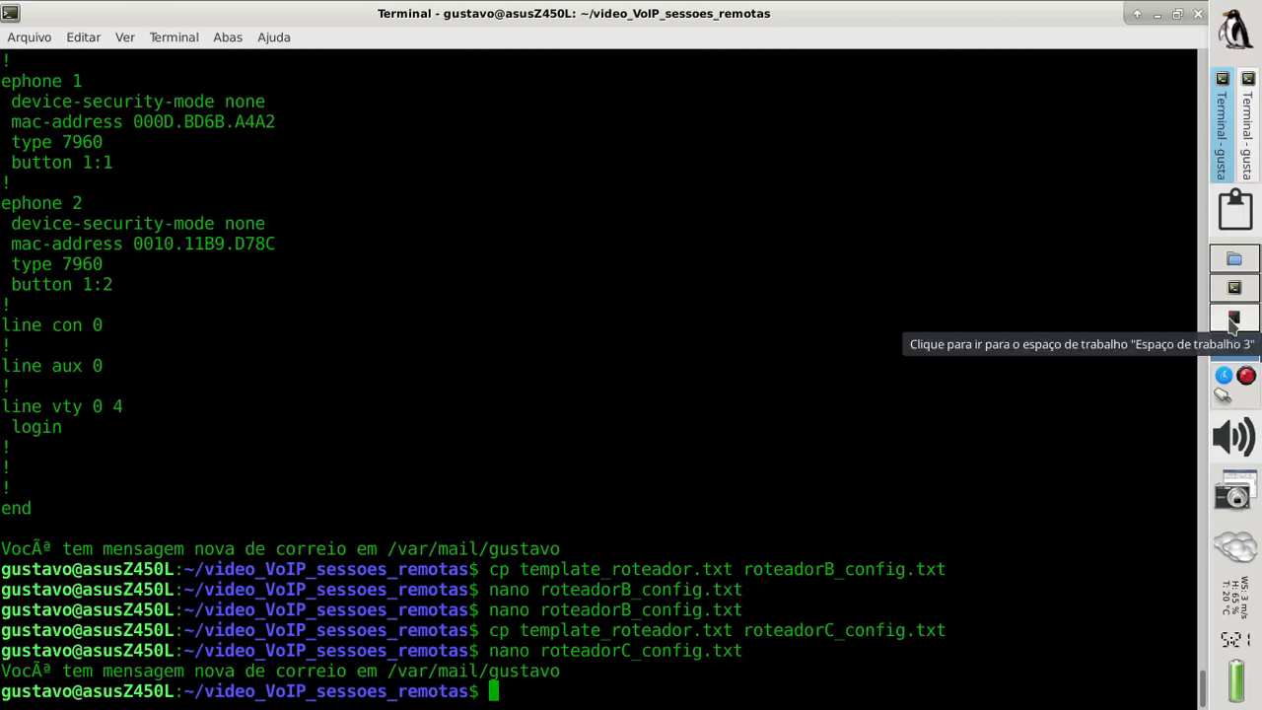
Switch to Packet Tracer and connect IP Phone5's Switch port to a free FastEthernet port on Switch3 with a copper straight-through cable.
{"action": "left_click", "coordinate": [1233, 321]}
{"action": "left_click", "coordinate": [1222, 140]}
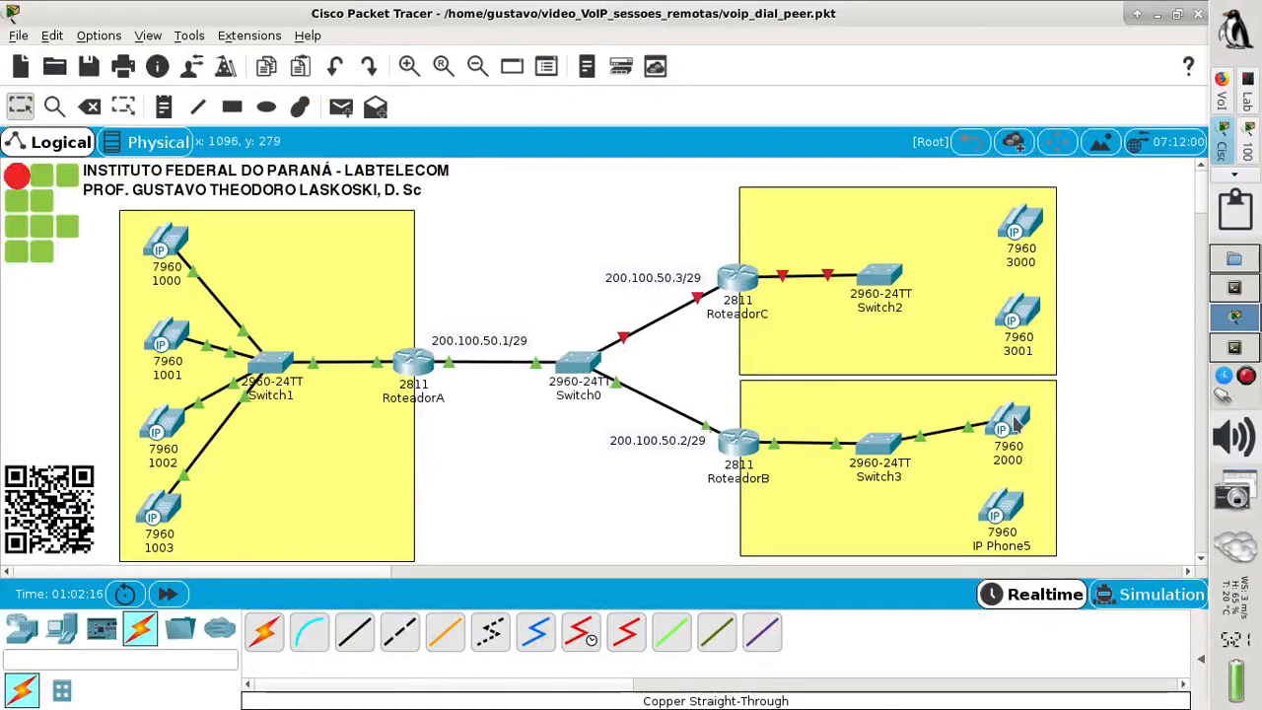
{"action": "mouse_move", "coordinate": [1016, 422]}
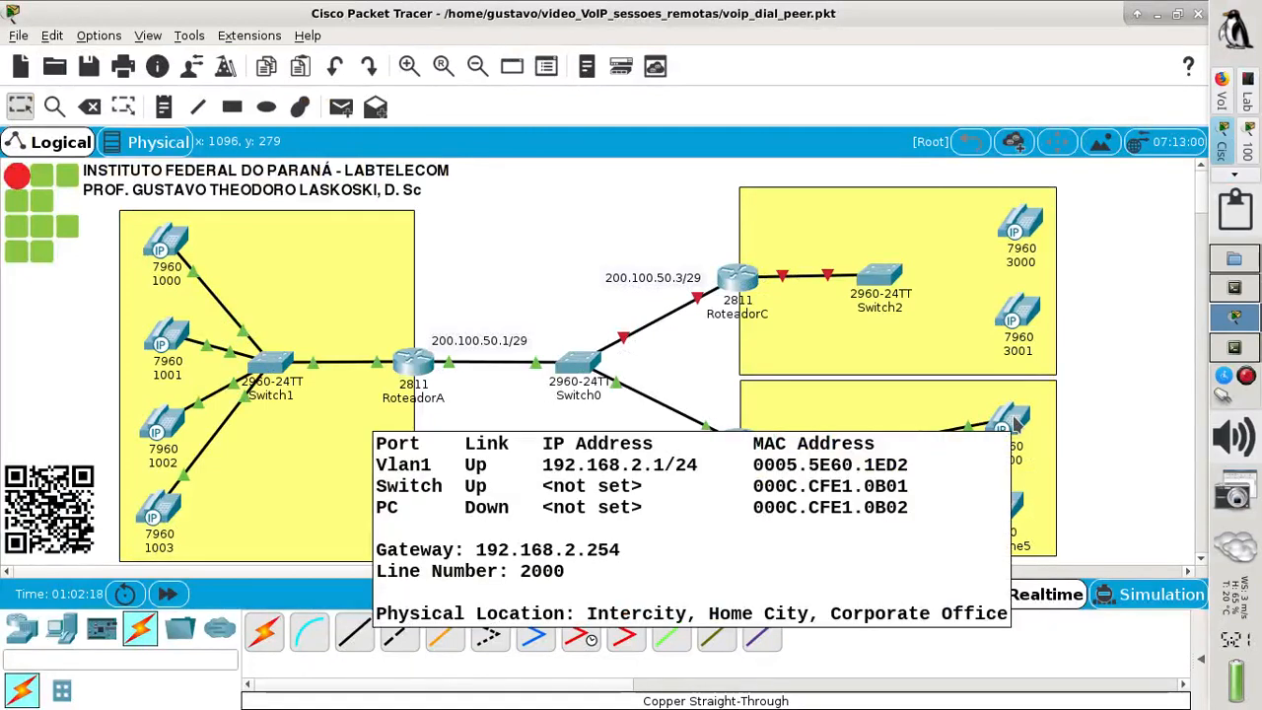
{"action": "left_click", "coordinate": [355, 632]}
{"action": "left_click", "coordinate": [994, 515]}
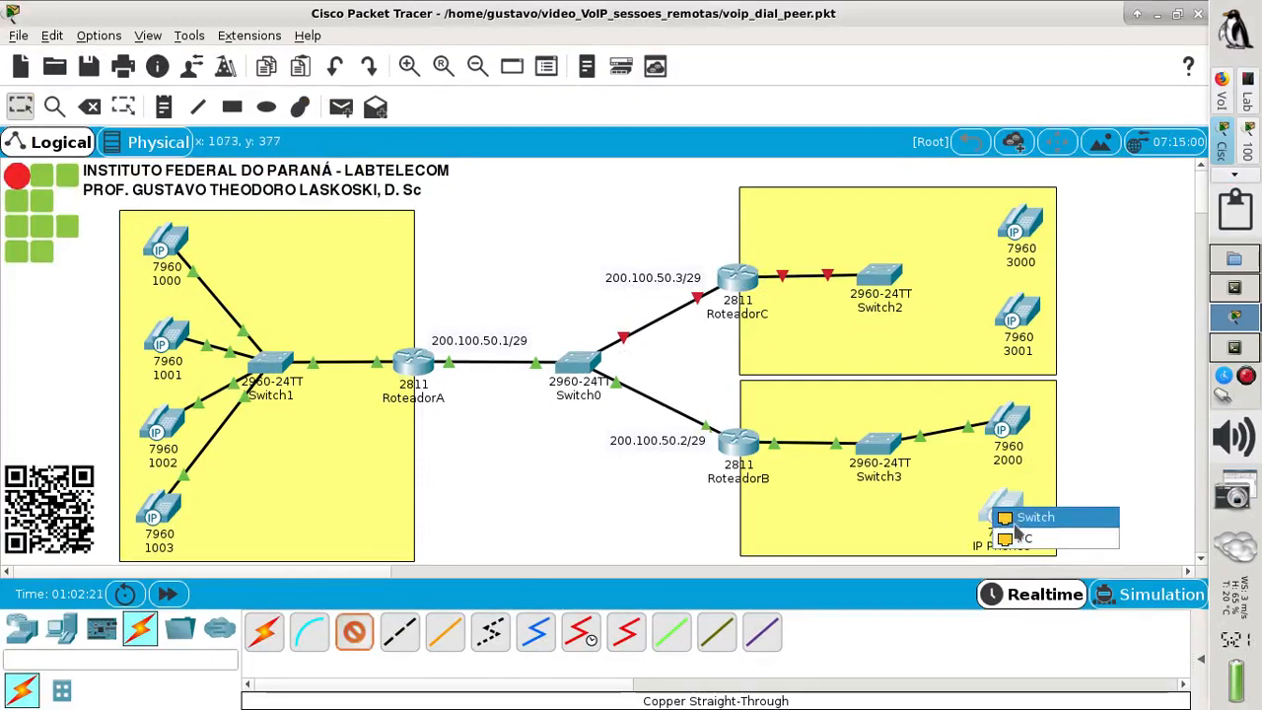
{"action": "left_click", "coordinate": [1035, 517]}
{"action": "left_click", "coordinate": [880, 446]}
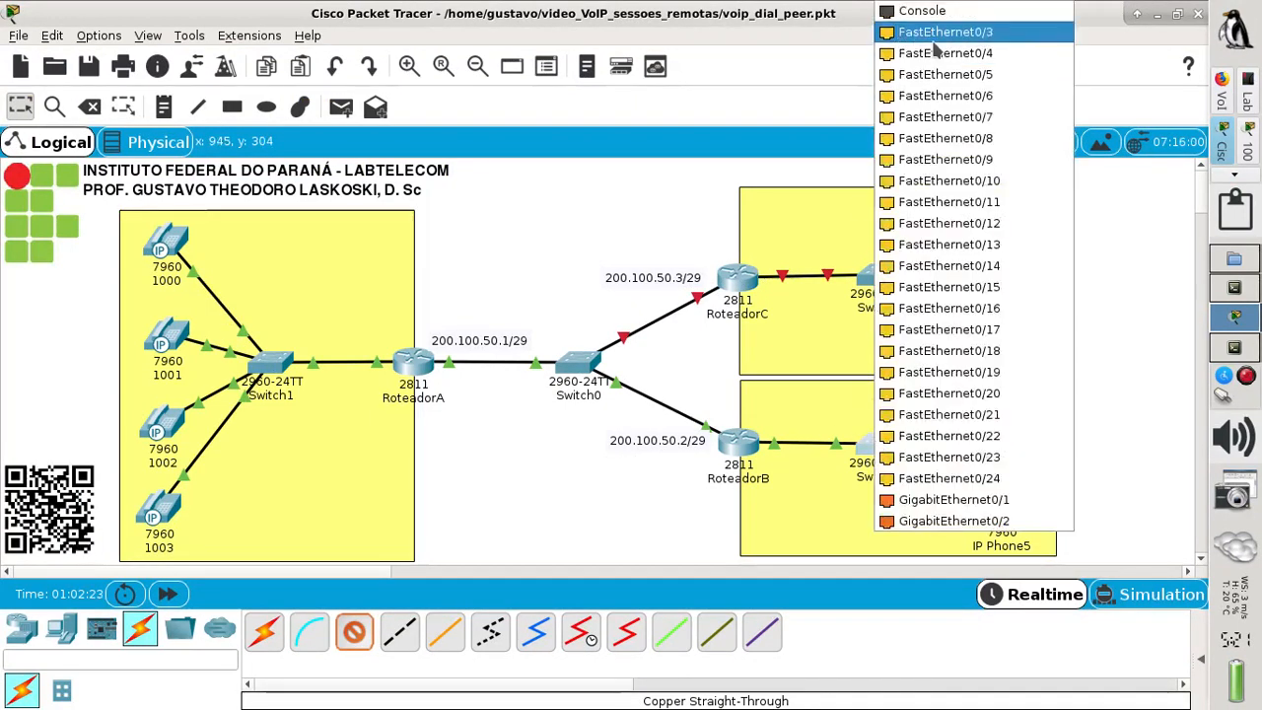
{"action": "left_click", "coordinate": [908, 52]}
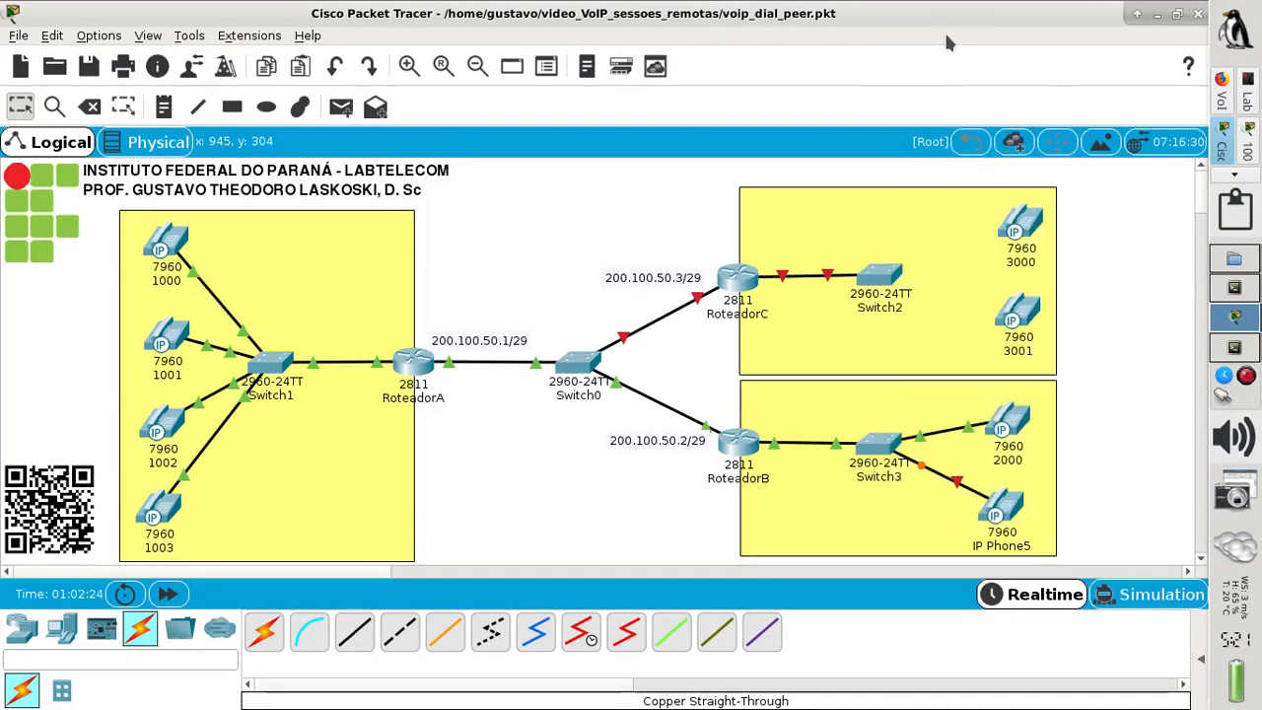
Rename IP Phone5 as 2001.
{"action": "left_click", "coordinate": [1007, 547]}
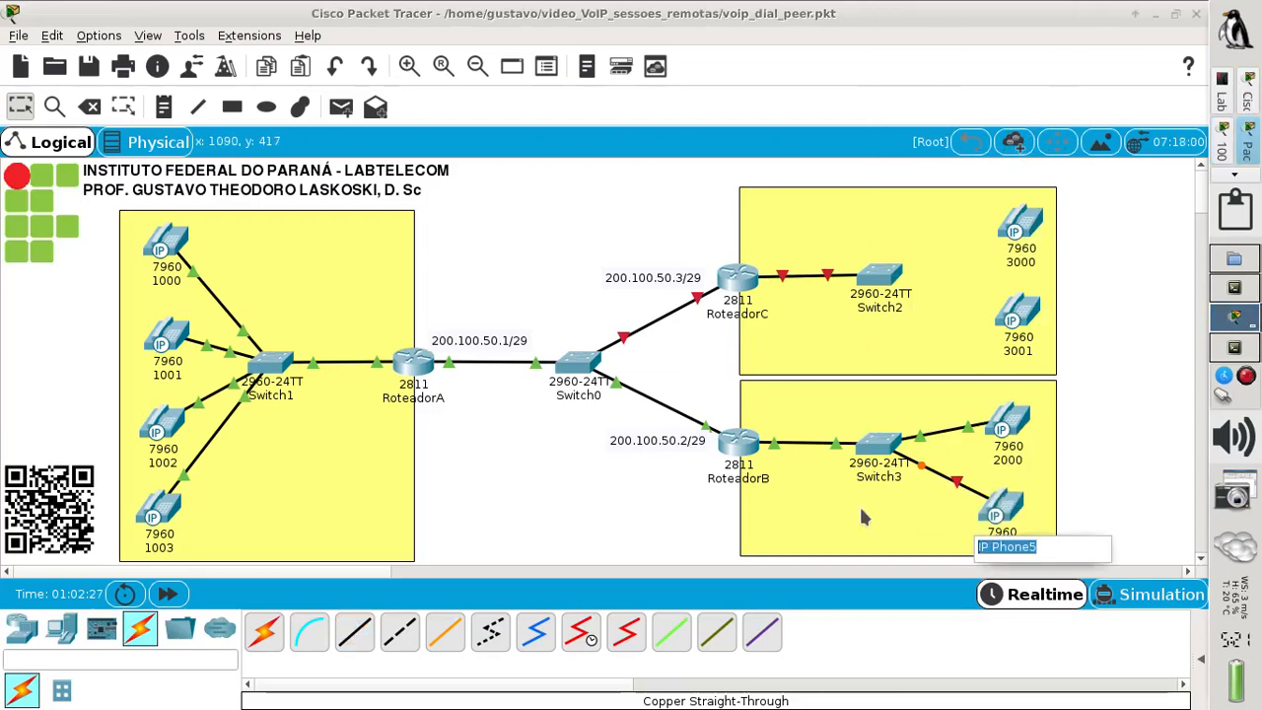
{"action": "type", "text": "2001"}
{"action": "left_click", "coordinate": [557, 537]}
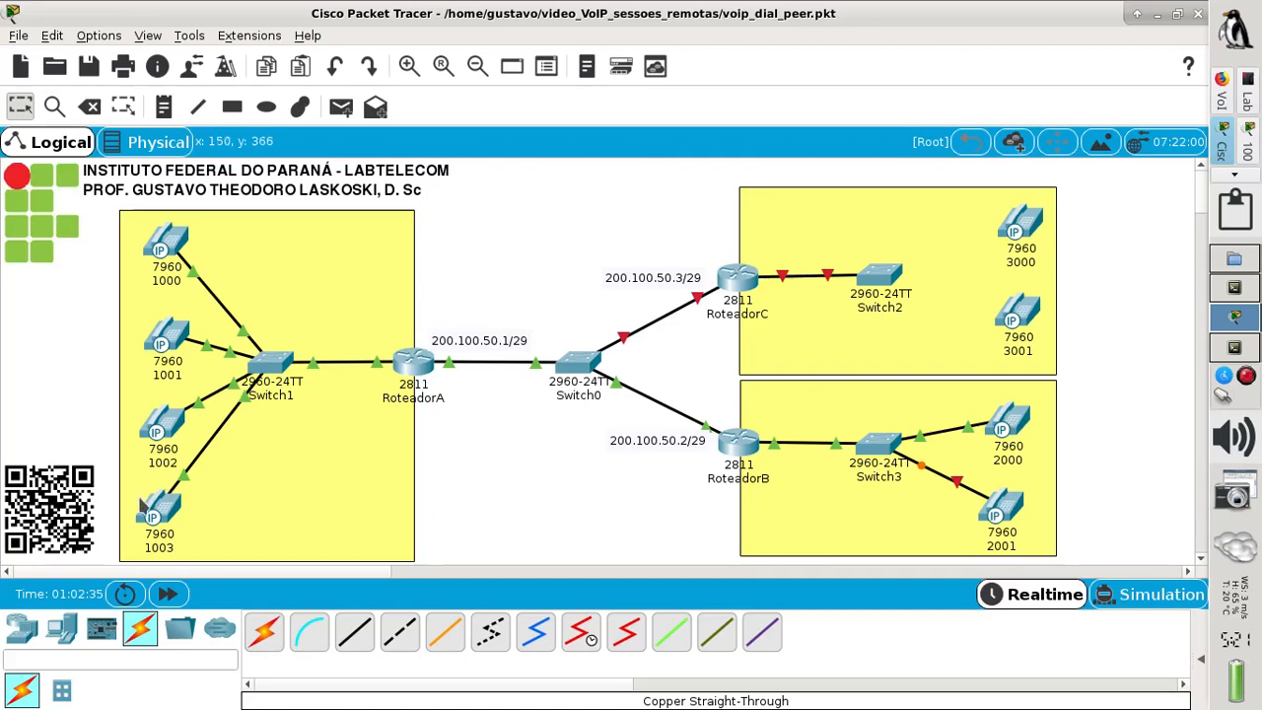
Place a test call from phone 2000 to extension 1003 using the phone's GUI.
{"action": "left_click", "coordinate": [1008, 424]}
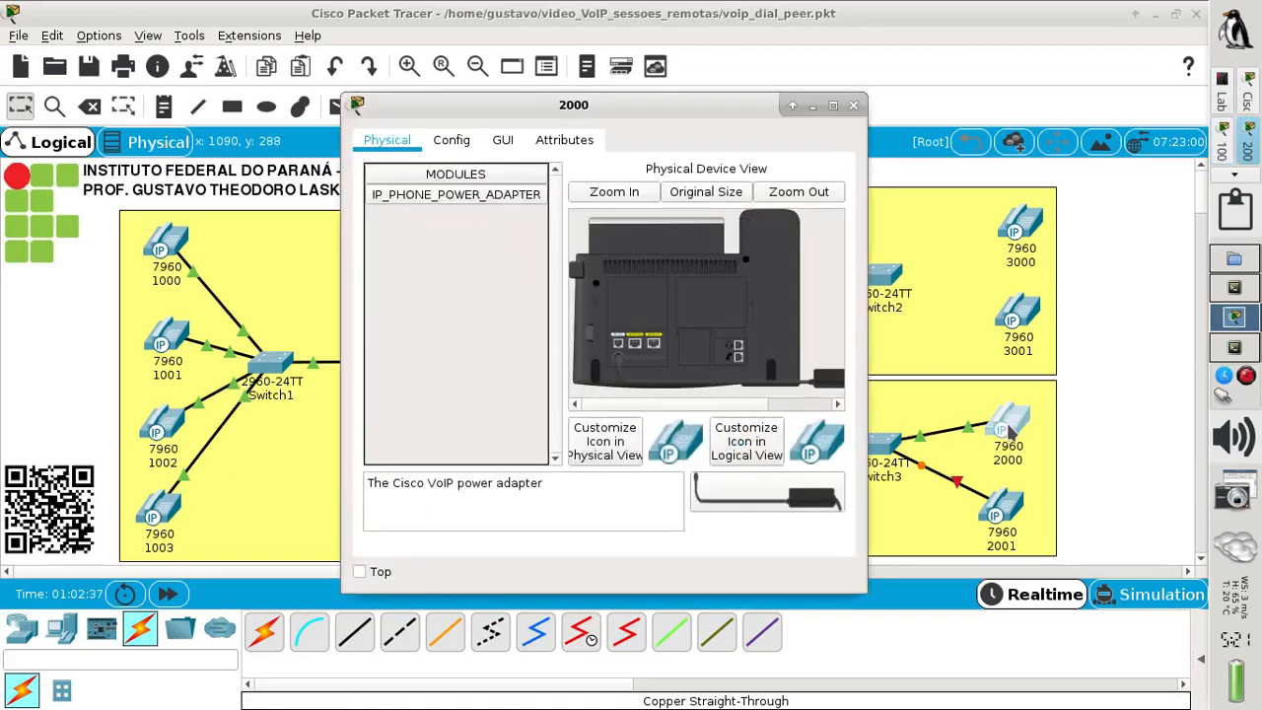
{"action": "left_click", "coordinate": [503, 140]}
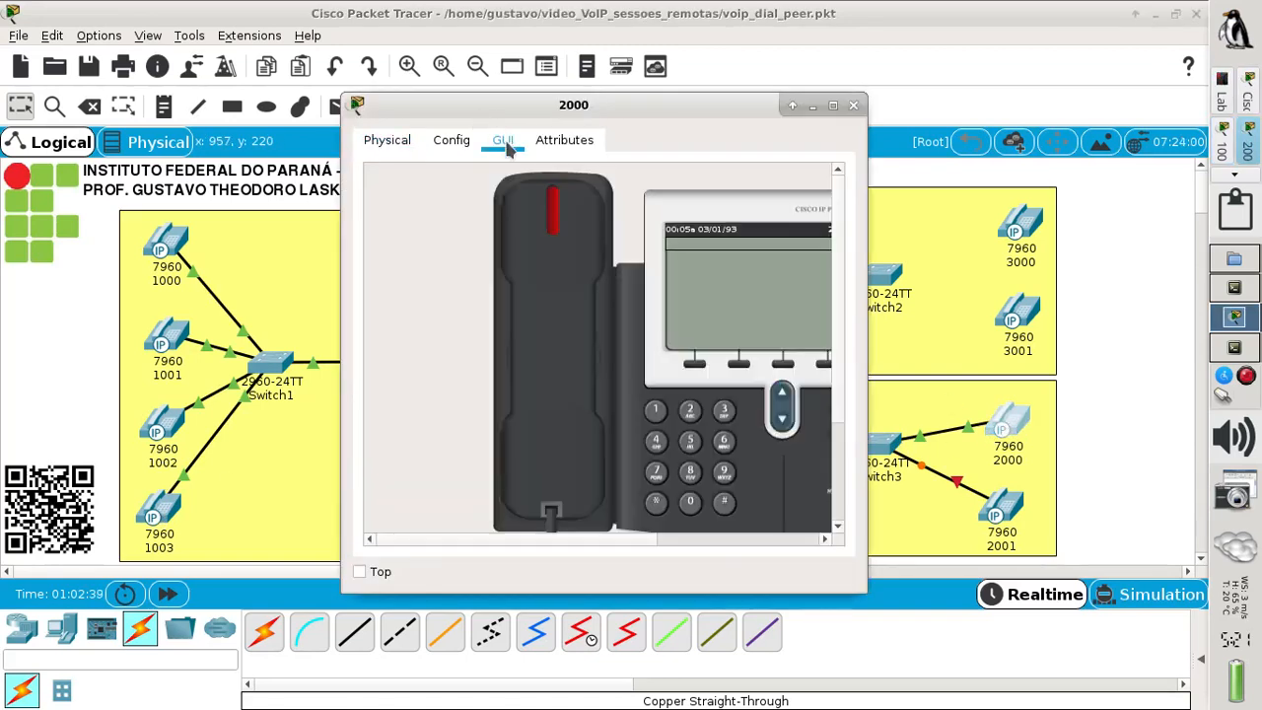
{"action": "left_click_drag", "start_coordinate": [593, 540], "coordinate": [611, 541]}
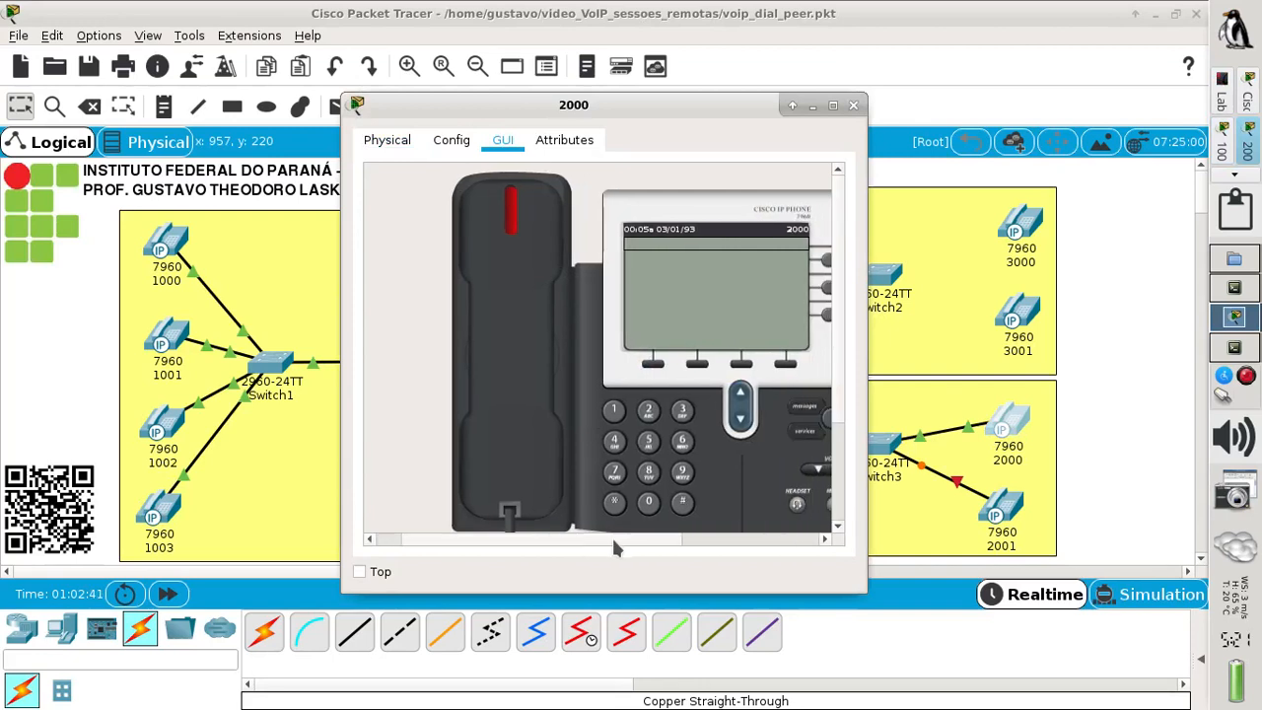
{"action": "left_click", "coordinate": [649, 502]}
{"action": "left_click", "coordinate": [681, 410]}
{"action": "left_click", "coordinate": [505, 363]}
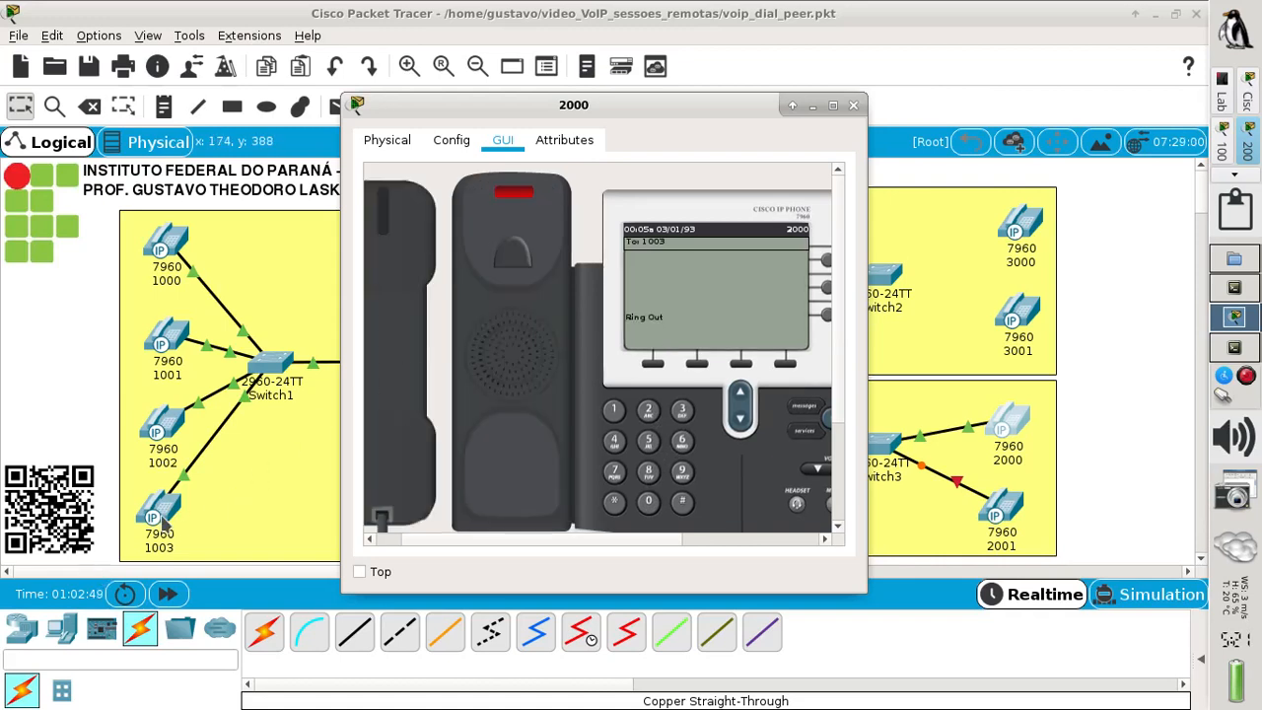
Answer the incoming call on phone 1003, hang up its handset and close its window.
{"action": "left_click", "coordinate": [161, 517]}
{"action": "left_click", "coordinate": [503, 140]}
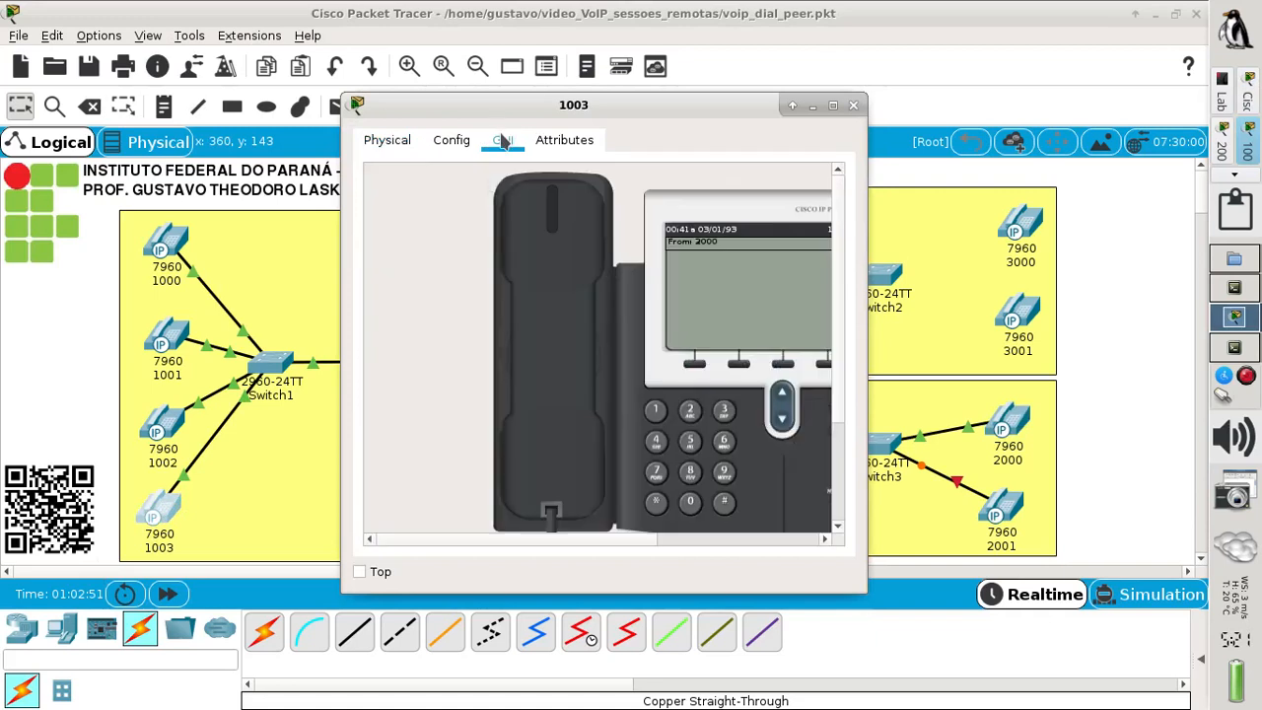
{"action": "left_click", "coordinate": [567, 288]}
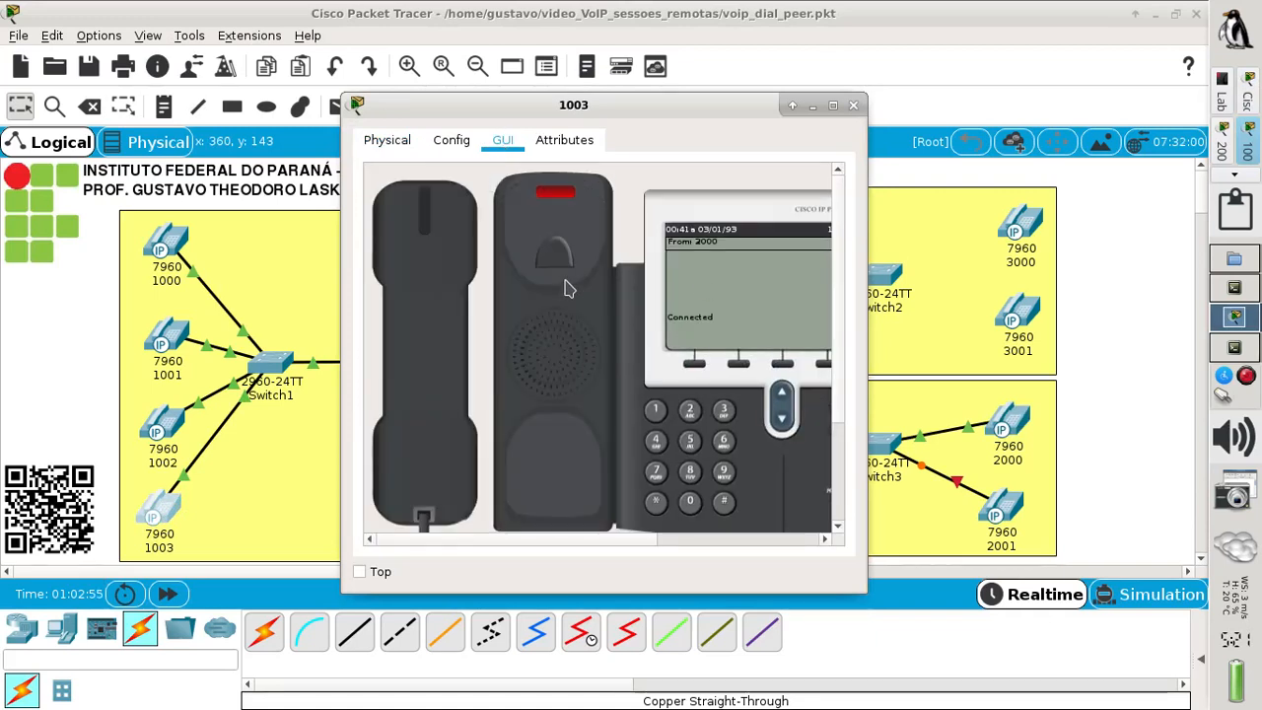
{"action": "left_click", "coordinate": [457, 291]}
{"action": "left_click", "coordinate": [853, 106]}
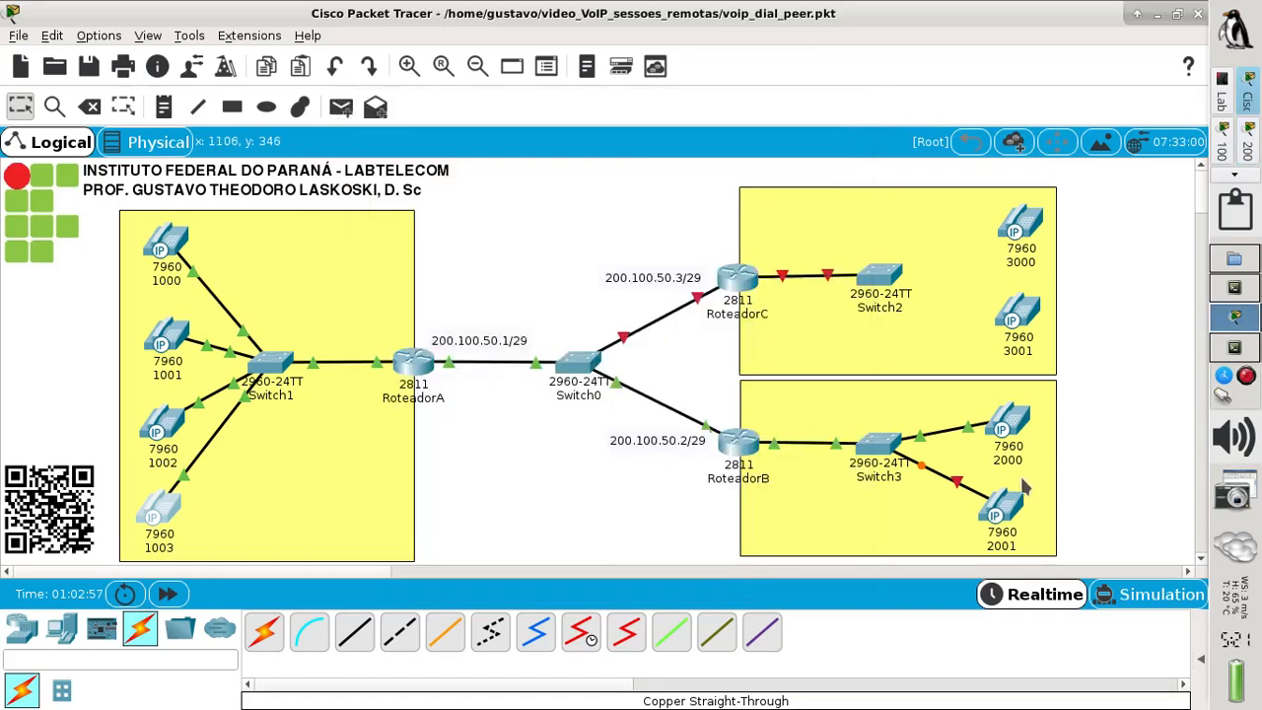
Hang up the handset of phone 2000 and close its window.
{"action": "left_click", "coordinate": [1018, 430]}
{"action": "left_click", "coordinate": [420, 264]}
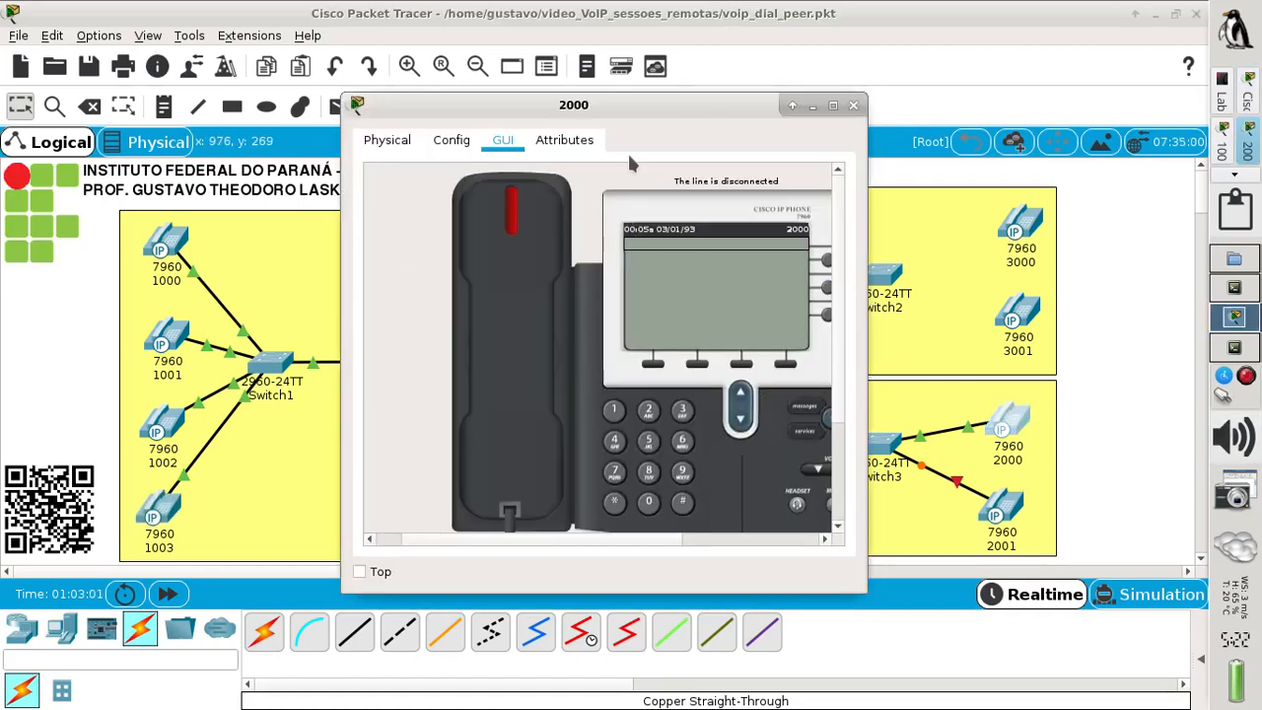
{"action": "left_click", "coordinate": [852, 106]}
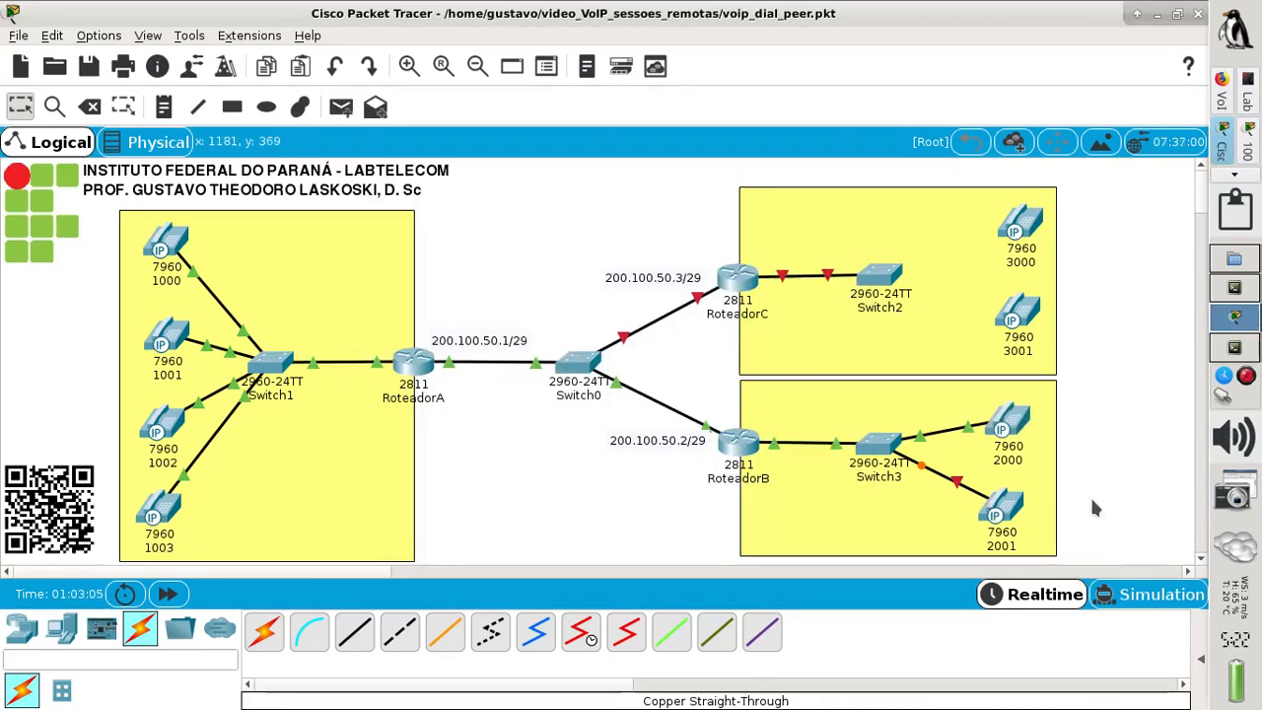
Plug the power adapter into phone 2001 and close its window.
{"action": "left_click", "coordinate": [1000, 513]}
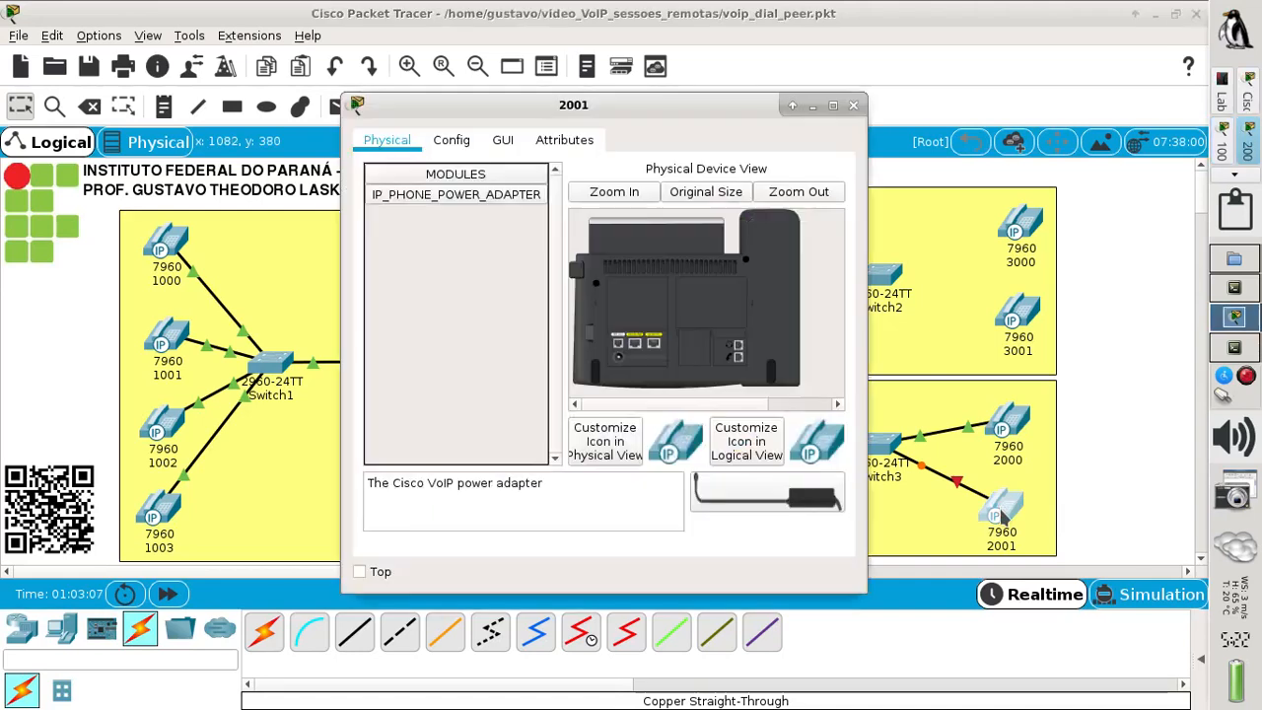
{"action": "left_click_drag", "start_coordinate": [836, 483], "coordinate": [650, 369]}
{"action": "left_click", "coordinate": [853, 105]}
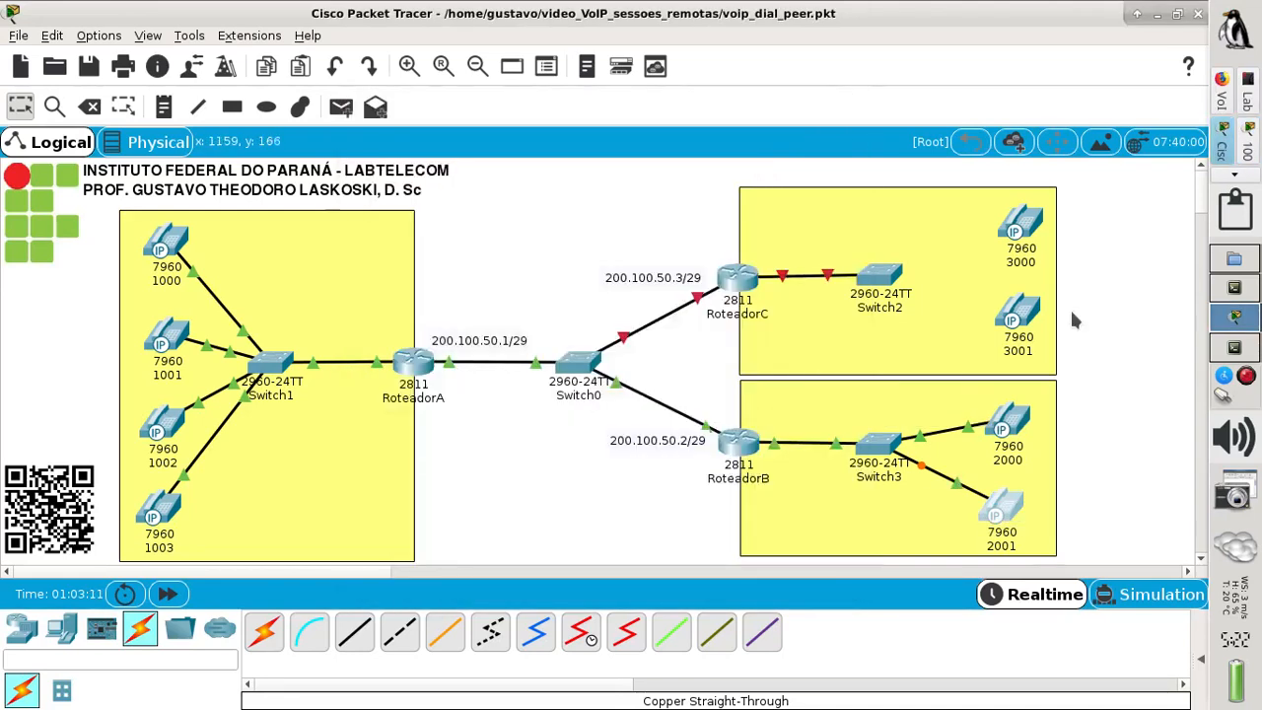
Switch to the terminal and reopen roteadorC_config.txt in nano.
{"action": "left_click", "coordinate": [1233, 349]}
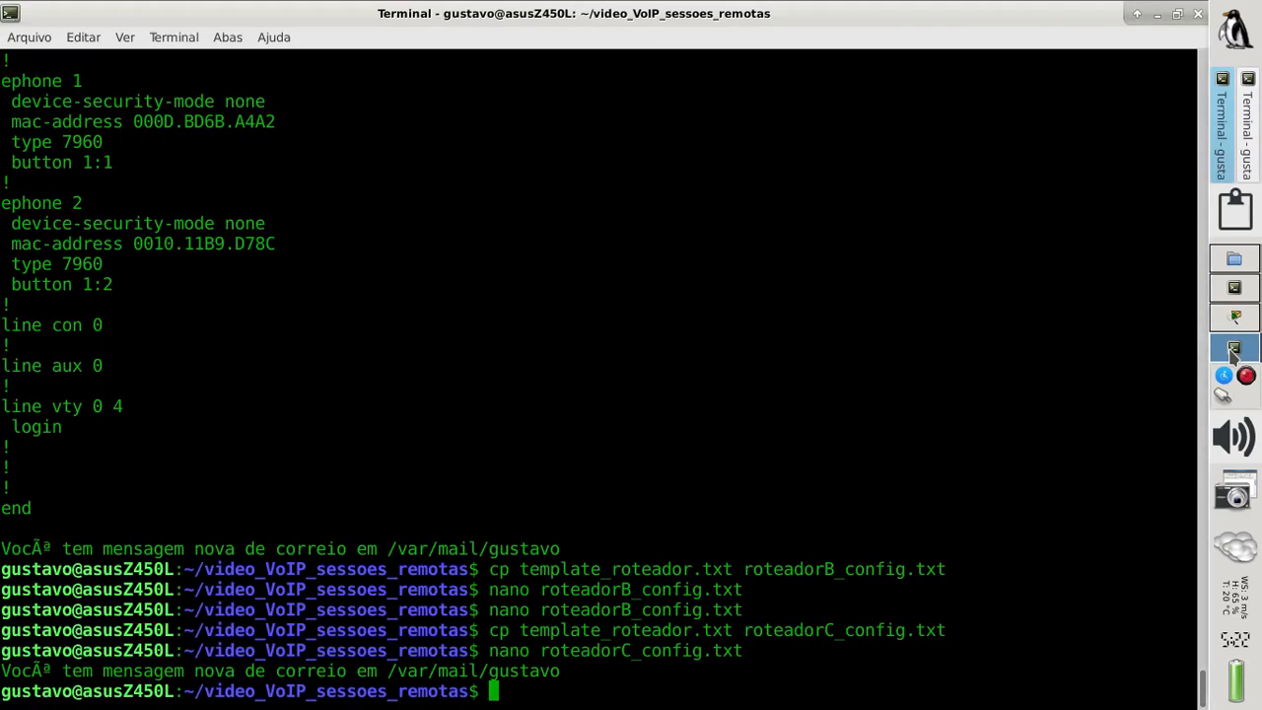
{"action": "key", "text": "Up"}
{"action": "key", "text": "Up"}
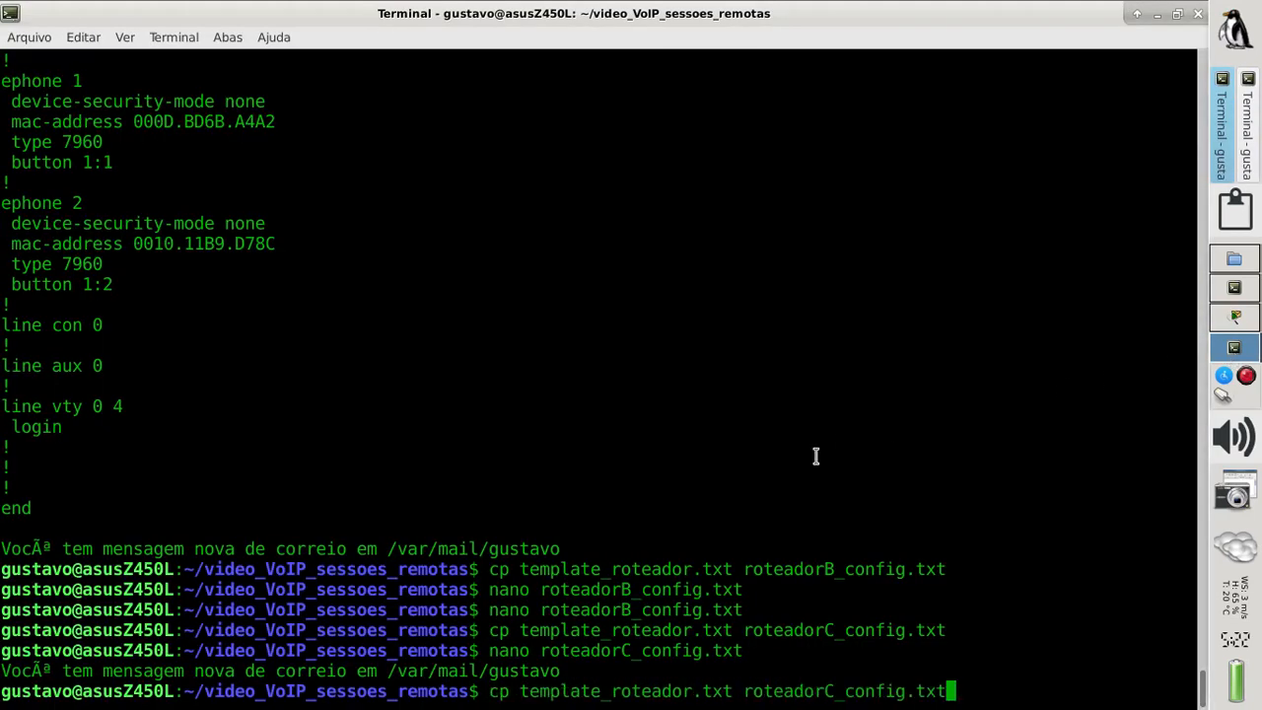
{"action": "key", "text": "Down"}
{"action": "key", "text": "Return"}
Review the hostname and the REDEVOIP DHCP pool's network, default-router, option 150 and DNS entries in the file.
{"action": "key", "text": "Down"}
{"action": "key", "text": "Down"}
{"action": "key", "text": "Down"}
{"action": "key", "text": "Down"}
{"action": "key", "text": "Down"}
{"action": "key", "text": "Down"}
{"action": "key", "text": "Down"}
{"action": "key", "text": "Down"}
{"action": "key", "text": "Down"}
{"action": "key", "text": "Down"}
{"action": "key", "text": "Down"}
{"action": "key", "text": "Down"}
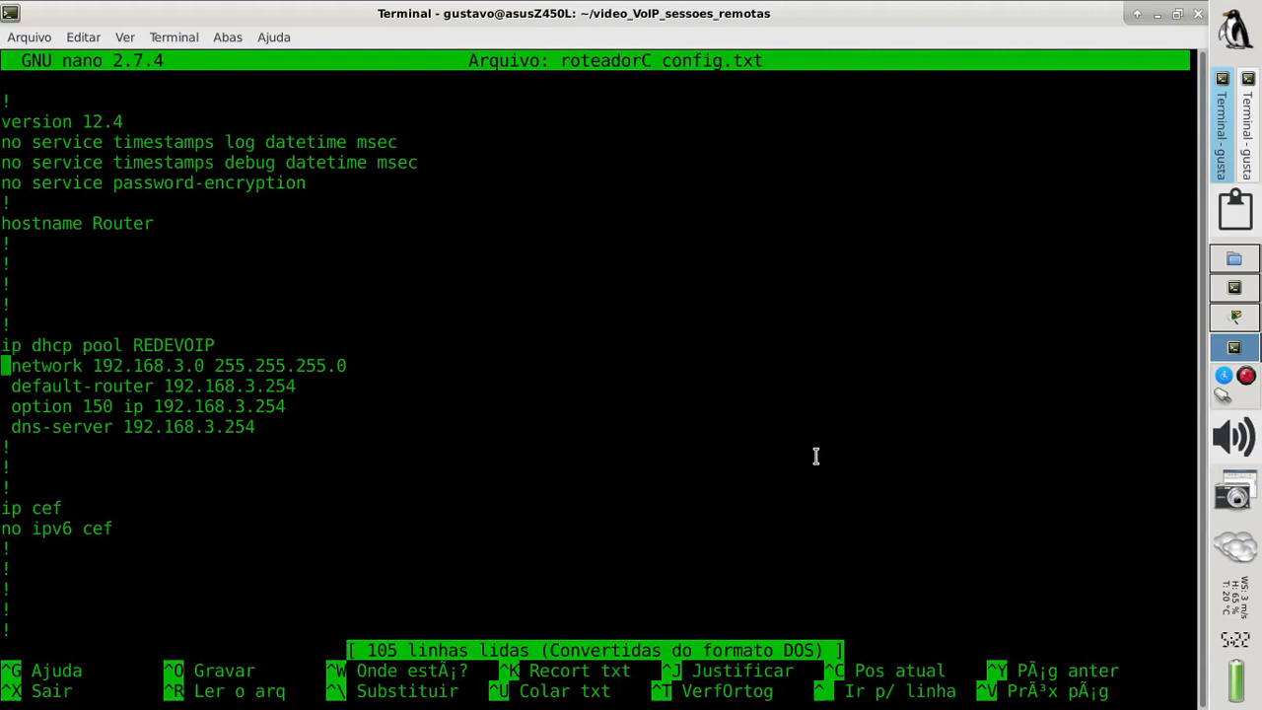
{"action": "key", "text": "Down"}
{"action": "key", "text": "Down"}
{"action": "key", "text": "Down"}
{"action": "key", "text": "Down"}
{"action": "key", "text": "Down"}
{"action": "key", "text": "Down"}
{"action": "key", "text": "Down"}
{"action": "key", "text": "Down"}
{"action": "key", "text": "Down"}
{"action": "key", "text": "Down"}
{"action": "key", "text": "Down"}
{"action": "key", "text": "Down"}
{"action": "key", "text": "Down"}
{"action": "key", "text": "Down"}
{"action": "key", "text": "Down"}
{"action": "key", "text": "Down"}
{"action": "key", "text": "Down"}
{"action": "key", "text": "Down"}
{"action": "key", "text": "Down"}
{"action": "key", "text": "Down"}
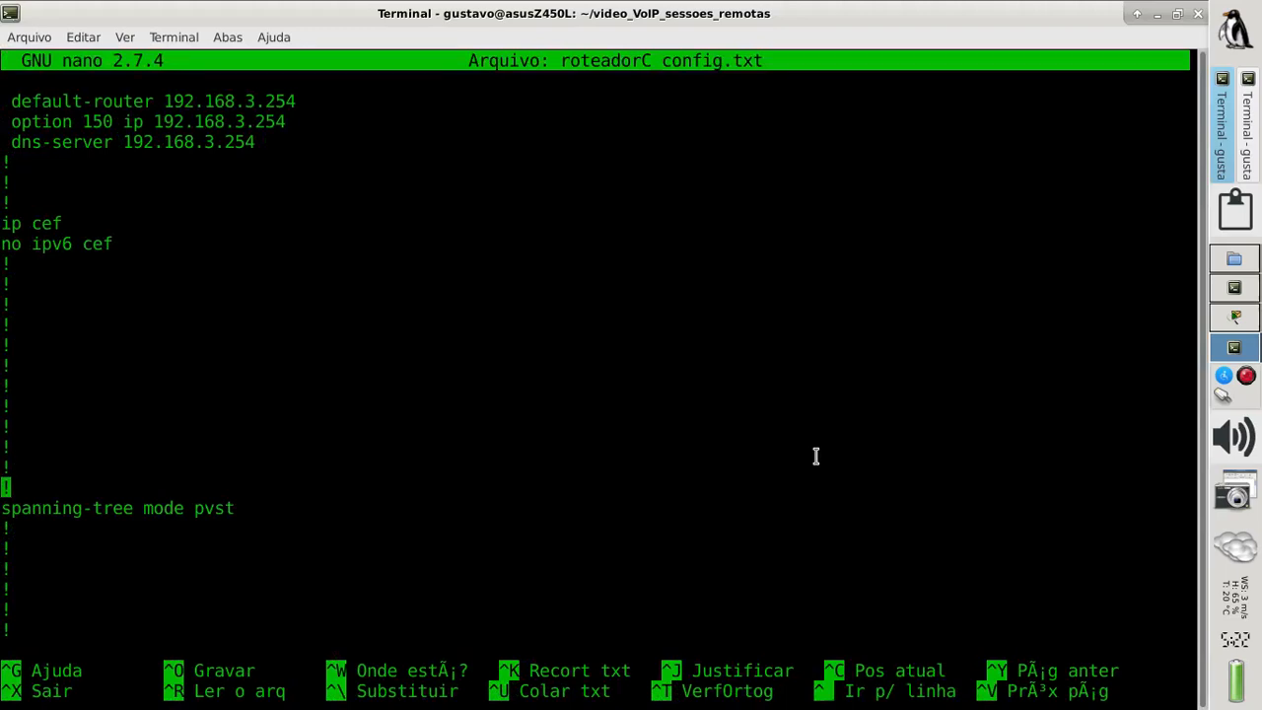
Check the IP addresses of the LAN interface FastEthernet0/0 and the WAN interface FastEthernet0/1.
{"action": "key", "text": "Down"}
{"action": "key", "text": "Down"}
{"action": "key", "text": "Down"}
{"action": "key", "text": "Down"}
{"action": "key", "text": "Down"}
{"action": "key", "text": "Down"}
{"action": "key", "text": "Down"}
{"action": "key", "text": "Down"}
{"action": "key", "text": "Down"}
{"action": "key", "text": "Down"}
{"action": "key", "text": "Down"}
{"action": "key", "text": "Down"}
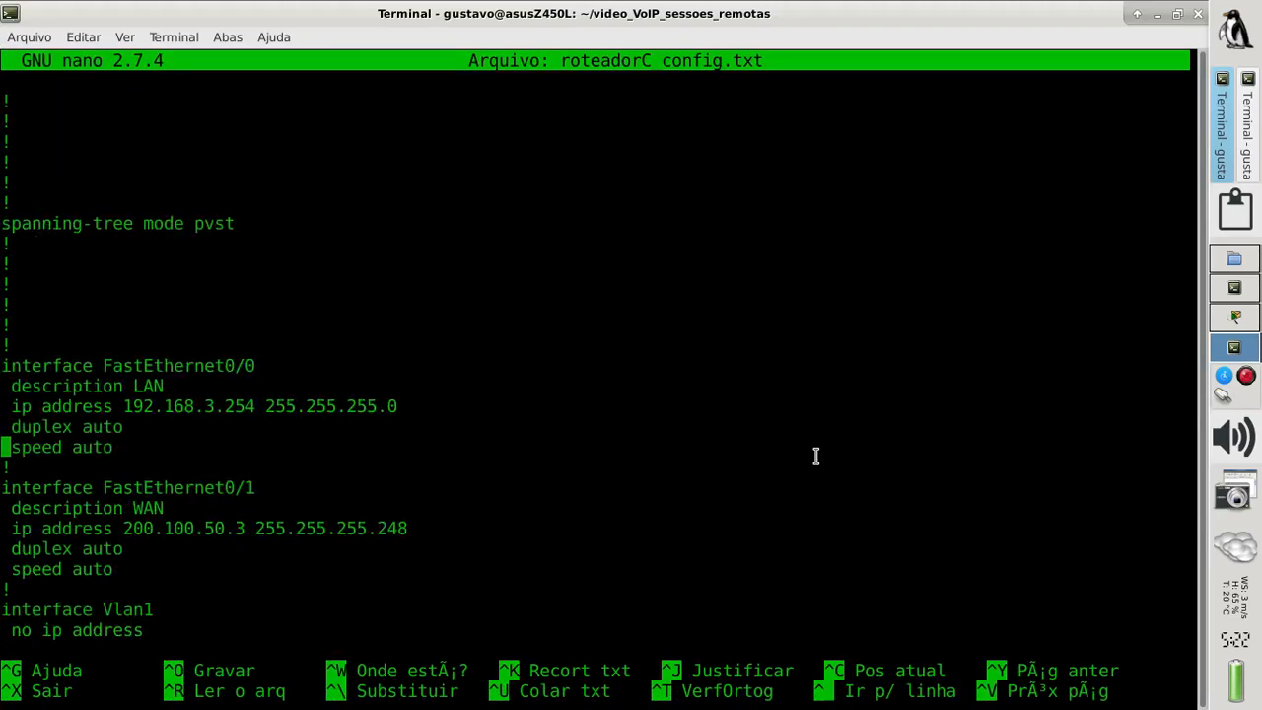
{"action": "key", "text": "Up"}
{"action": "key", "text": "Up"}
{"action": "key", "text": "Down"}
{"action": "key", "text": "Down"}
{"action": "key", "text": "Down"}
{"action": "key", "text": "Down"}
{"action": "key", "text": "Down"}
{"action": "key", "text": "Down"}
{"action": "key", "text": "Down"}
{"action": "key", "text": "Down"}
{"action": "key", "text": "Down"}
Check the networks listed in the RIP version 2 section of the file.
{"action": "key", "text": "Down"}
{"action": "key", "text": "Down"}
{"action": "key", "text": "Down"}
{"action": "key", "text": "Down"}
{"action": "key", "text": "Down"}
{"action": "key", "text": "Down"}
{"action": "key", "text": "Down"}
{"action": "key", "text": "Down"}
{"action": "key", "text": "Down"}
{"action": "key", "text": "Up"}
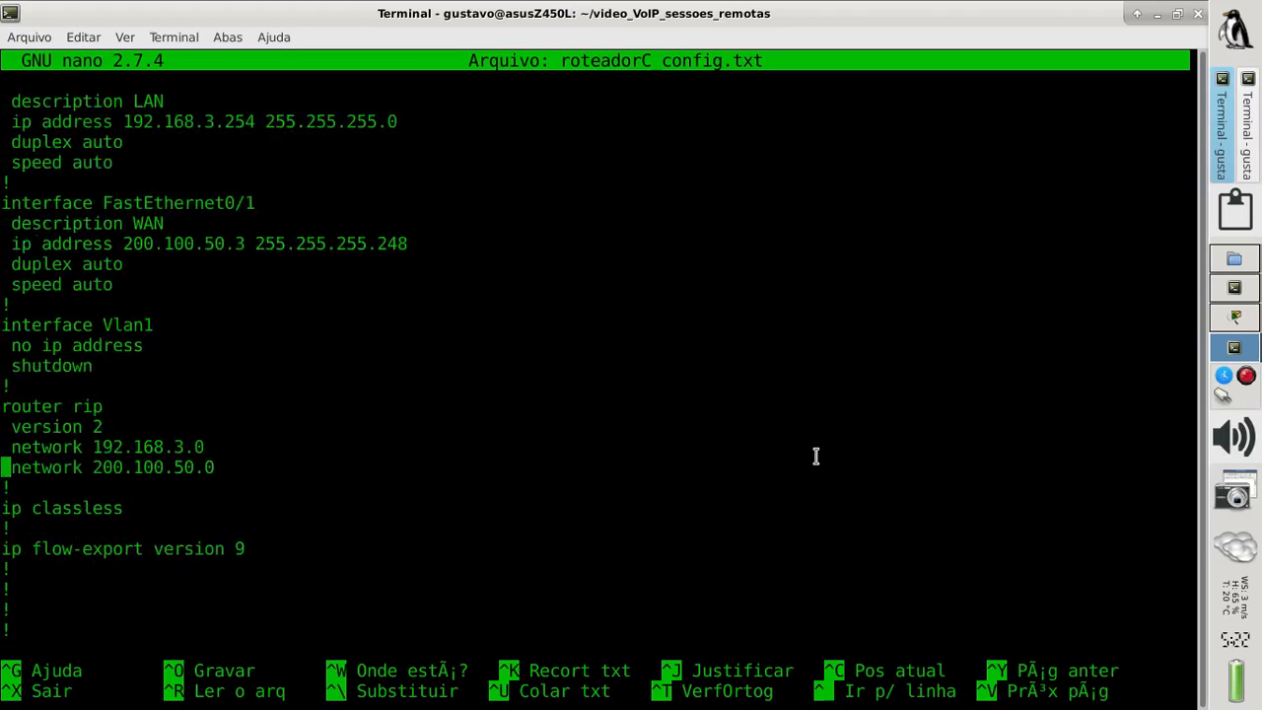
{"action": "key", "text": "Up"}
{"action": "key", "text": "Down"}
Check the destination patterns and session targets of dial-peers 1 and 2.
{"action": "key", "text": "Down"}
{"action": "key", "text": "Down"}
{"action": "key", "text": "Down"}
{"action": "key", "text": "Down"}
{"action": "key", "text": "Down"}
{"action": "key", "text": "Down"}
{"action": "key", "text": "Down"}
{"action": "key", "text": "Down"}
{"action": "key", "text": "Down"}
{"action": "key", "text": "Down"}
{"action": "key", "text": "Down"}
{"action": "key", "text": "Down"}
{"action": "key", "text": "Down"}
{"action": "key", "text": "Down"}
{"action": "key", "text": "Down"}
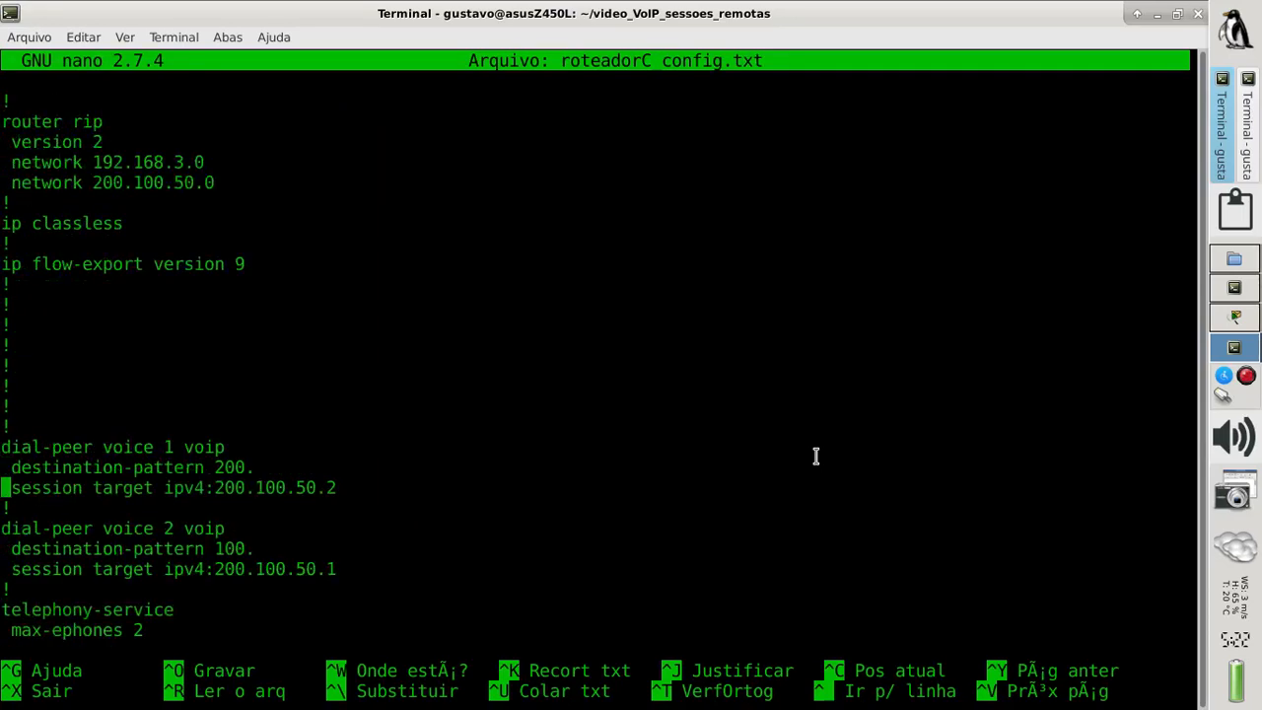
{"action": "key", "text": "Down"}
{"action": "key", "text": "Down"}
{"action": "key", "text": "Down"}
{"action": "key", "text": "Down"}
{"action": "key", "text": "Down"}
{"action": "key", "text": "Down"}
{"action": "key", "text": "Down"}
{"action": "key", "text": "Up"}
{"action": "key", "text": "Up"}
{"action": "key", "text": "Up"}
{"action": "key", "text": "Up"}
{"action": "key", "text": "Up"}
{"action": "key", "text": "Up"}
{"action": "key", "text": "Up"}
{"action": "key", "text": "Up"}
{"action": "key", "text": "Right"}
{"action": "key", "text": "Right"}
{"action": "key", "text": "Right"}
{"action": "key", "text": "Right"}
{"action": "key", "text": "Right"}
{"action": "key", "text": "Down"}
{"action": "key", "text": "Down"}
{"action": "key", "text": "Down"}
{"action": "key", "text": "Down"}
{"action": "key", "text": "Down"}
{"action": "key", "text": "Down"}
Check the telephony-service settings and the ephone-dn numbers through to the line sections of the file.
{"action": "key", "text": "Down"}
{"action": "key", "text": "Down"}
{"action": "key", "text": "Down"}
{"action": "key", "text": "Down"}
{"action": "key", "text": "Down"}
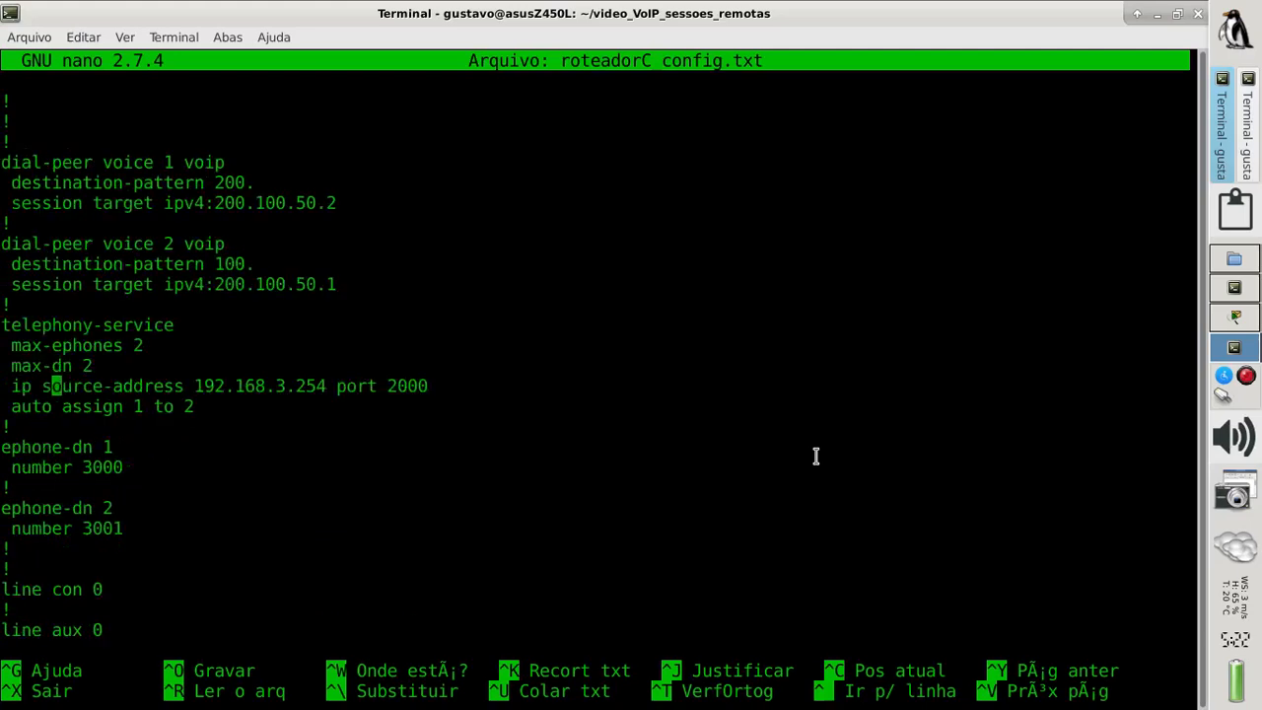
{"action": "key", "text": "Up"}
{"action": "key", "text": "Up"}
{"action": "key", "text": "Up"}
{"action": "key", "text": "Down"}
{"action": "key", "text": "Down"}
{"action": "key", "text": "Down"}
{"action": "key", "text": "Down"}
{"action": "key", "text": "Down"}
{"action": "key", "text": "Down"}
{"action": "key", "text": "Down"}
{"action": "key", "text": "Down"}
{"action": "key", "text": "Down"}
{"action": "key", "text": "Down"}
{"action": "key", "text": "Down"}
{"action": "key", "text": "Down"}
{"action": "key", "text": "Down"}
{"action": "key", "text": "Down"}
Save roteadorC_config.txt under the same name and exit nano.
{"action": "key", "text": "ctrl+o"}
{"action": "key", "text": "Return"}
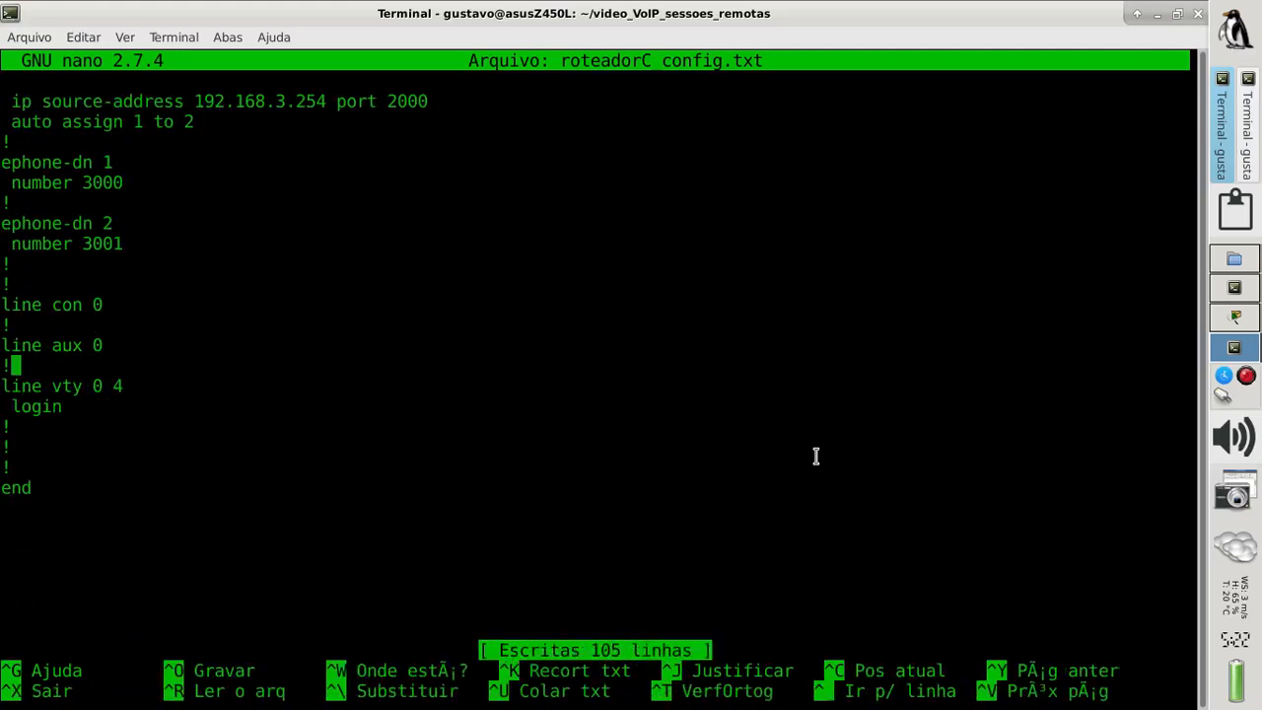
{"action": "key", "text": "ctrl+x"}
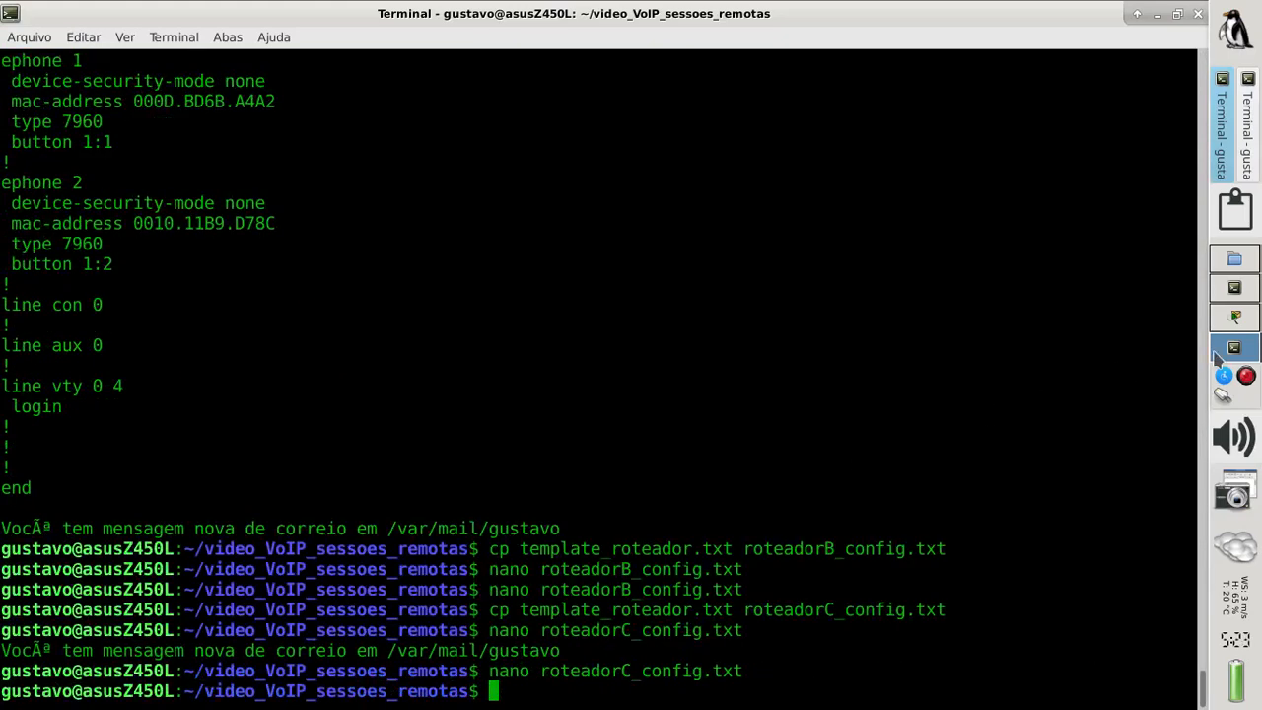
Switch to Packet Tracer and load roteadorC_config.txt from the video_VoIP_sessoes_remotas folder as RoteadorC's startup configuration.
{"action": "left_click", "coordinate": [1234, 317]}
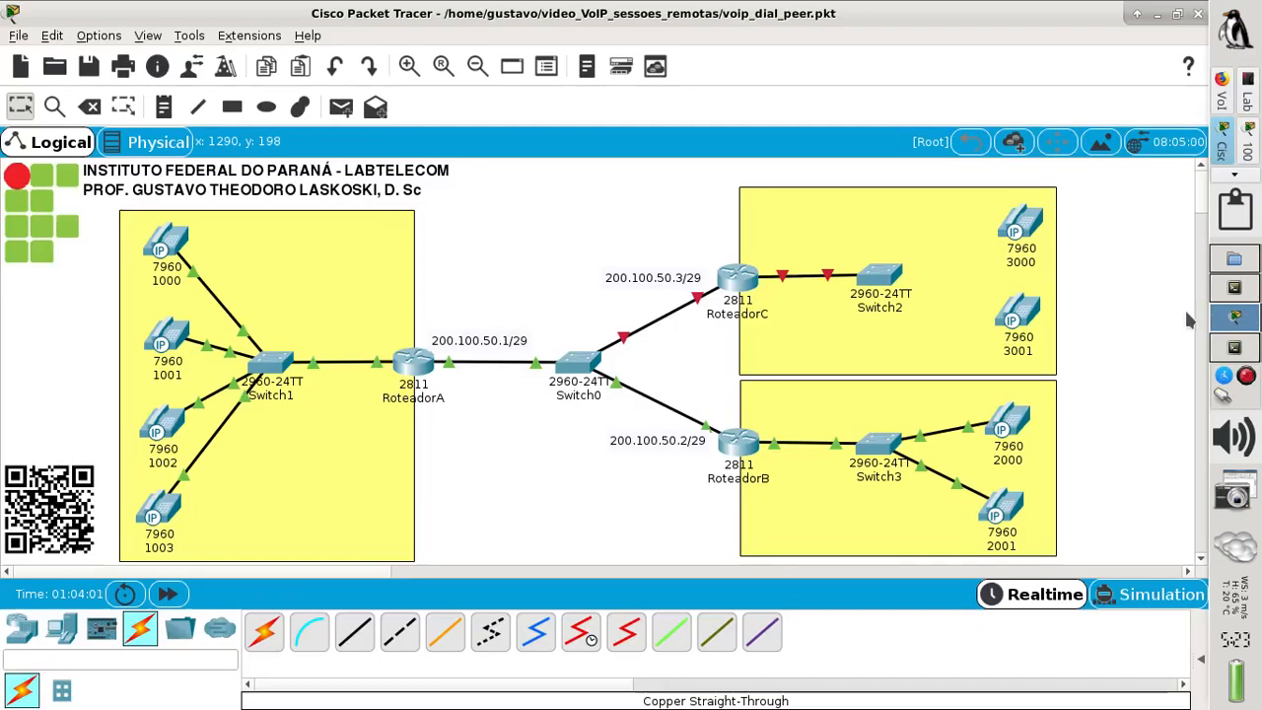
{"action": "left_click", "coordinate": [742, 284]}
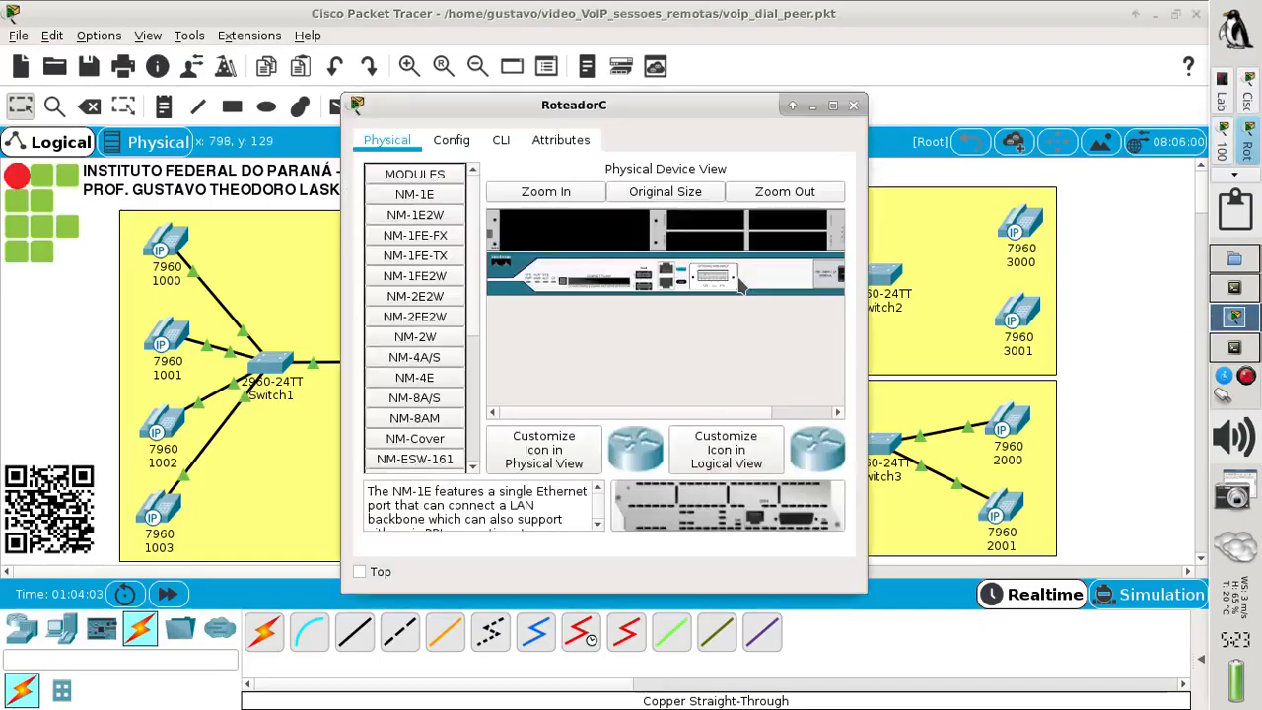
{"action": "left_click", "coordinate": [458, 146]}
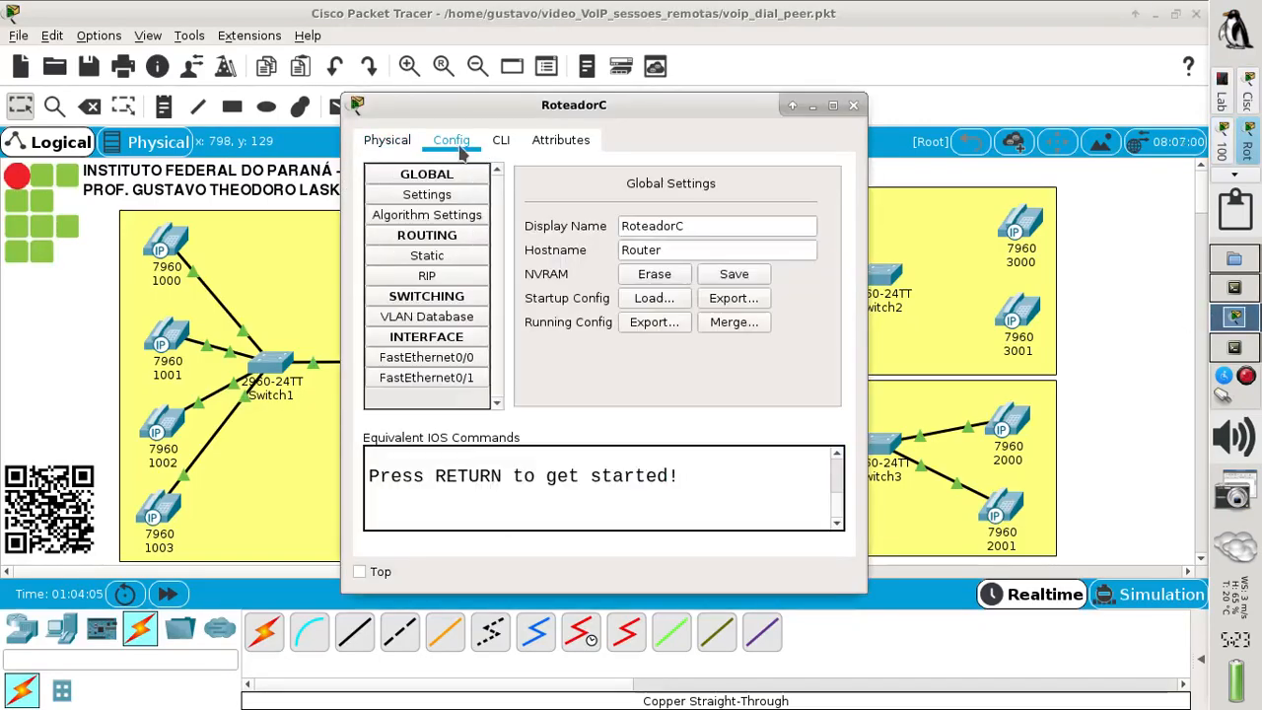
{"action": "left_click", "coordinate": [648, 304]}
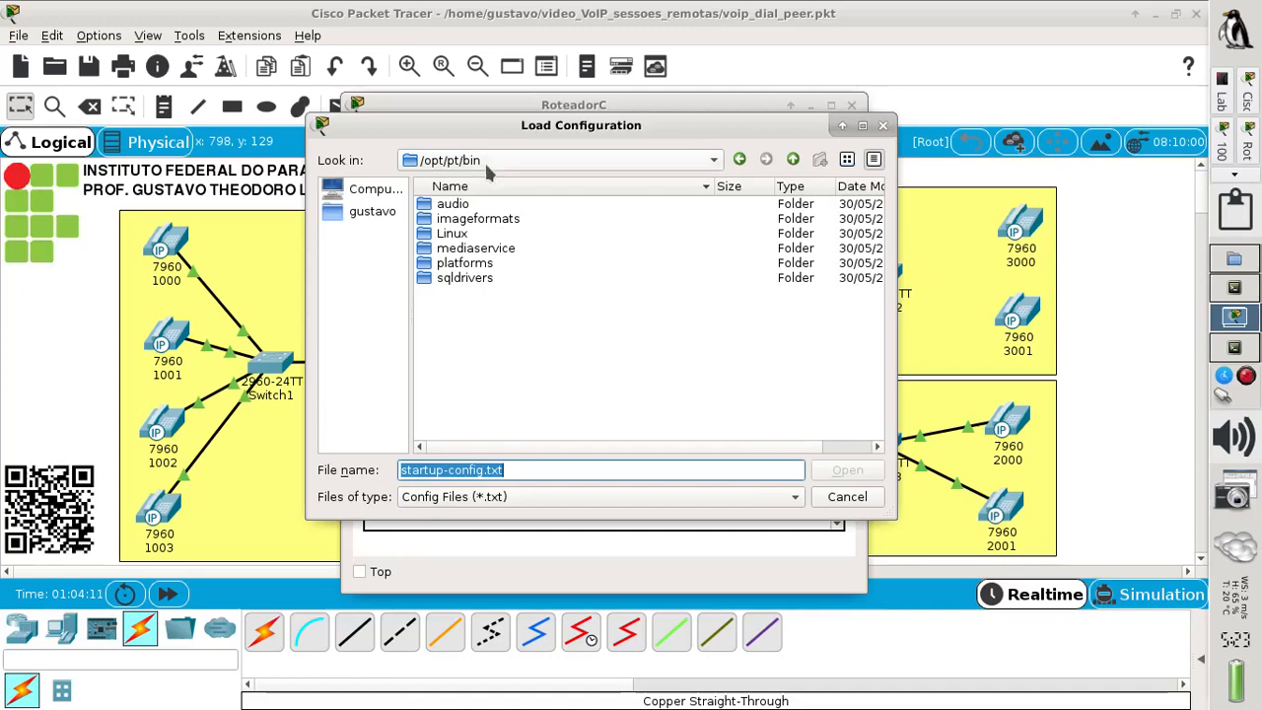
{"action": "left_click", "coordinate": [484, 160]}
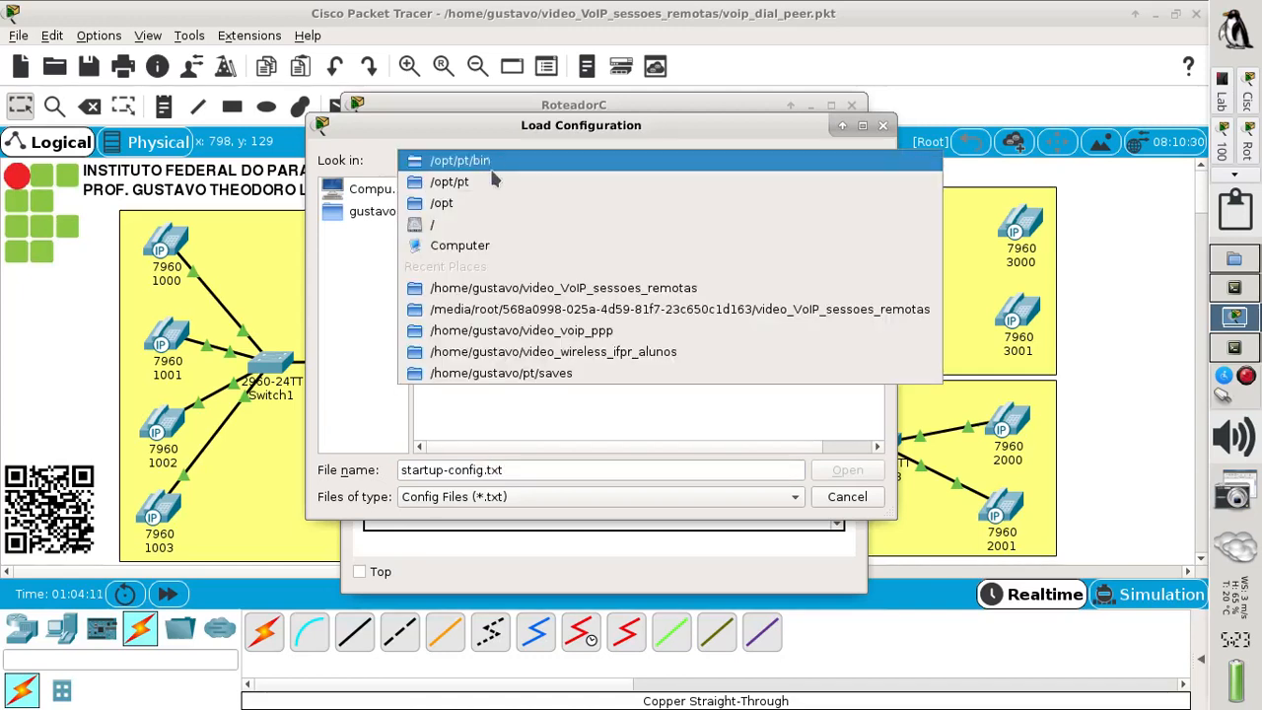
{"action": "left_click", "coordinate": [541, 288]}
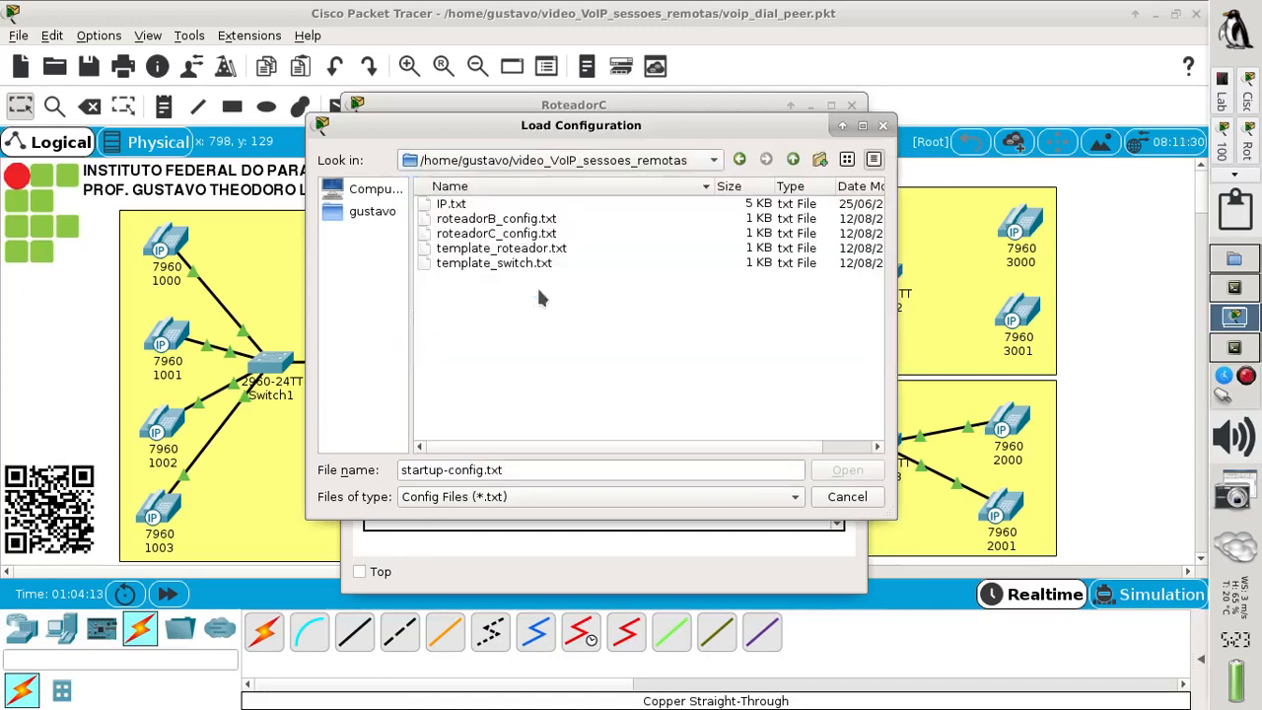
{"action": "left_click", "coordinate": [493, 238]}
{"action": "left_click", "coordinate": [860, 476]}
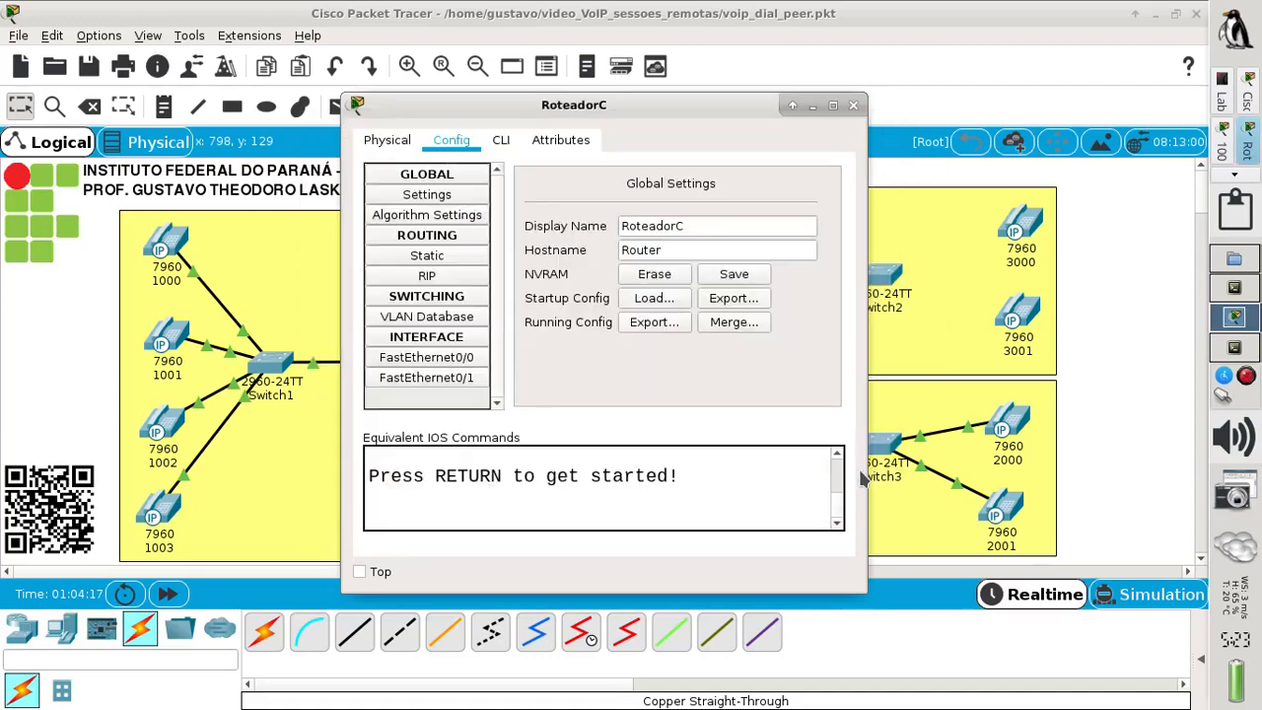
{"action": "left_click", "coordinate": [687, 347]}
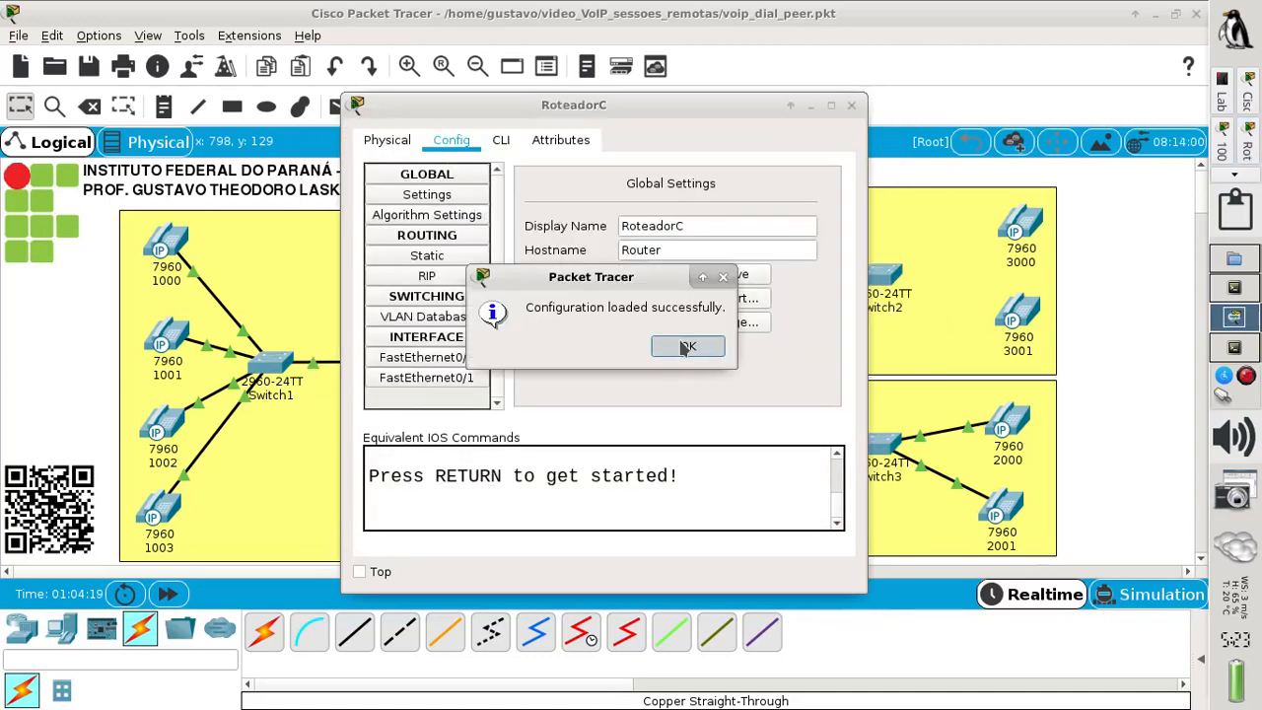
Enter privileged mode in RoteadorC's command line, reload the router and return to the topology.
{"action": "left_click", "coordinate": [499, 140]}
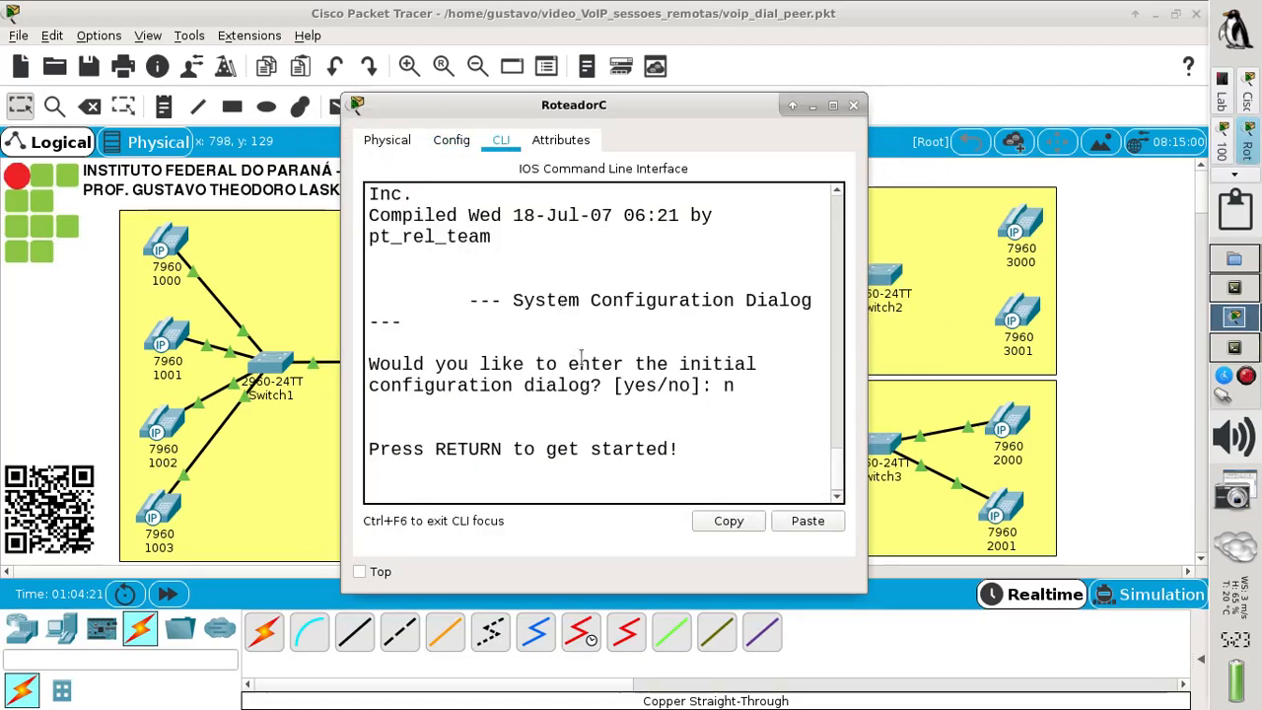
{"action": "key", "text": "Return"}
{"action": "type", "text": "er>e"}
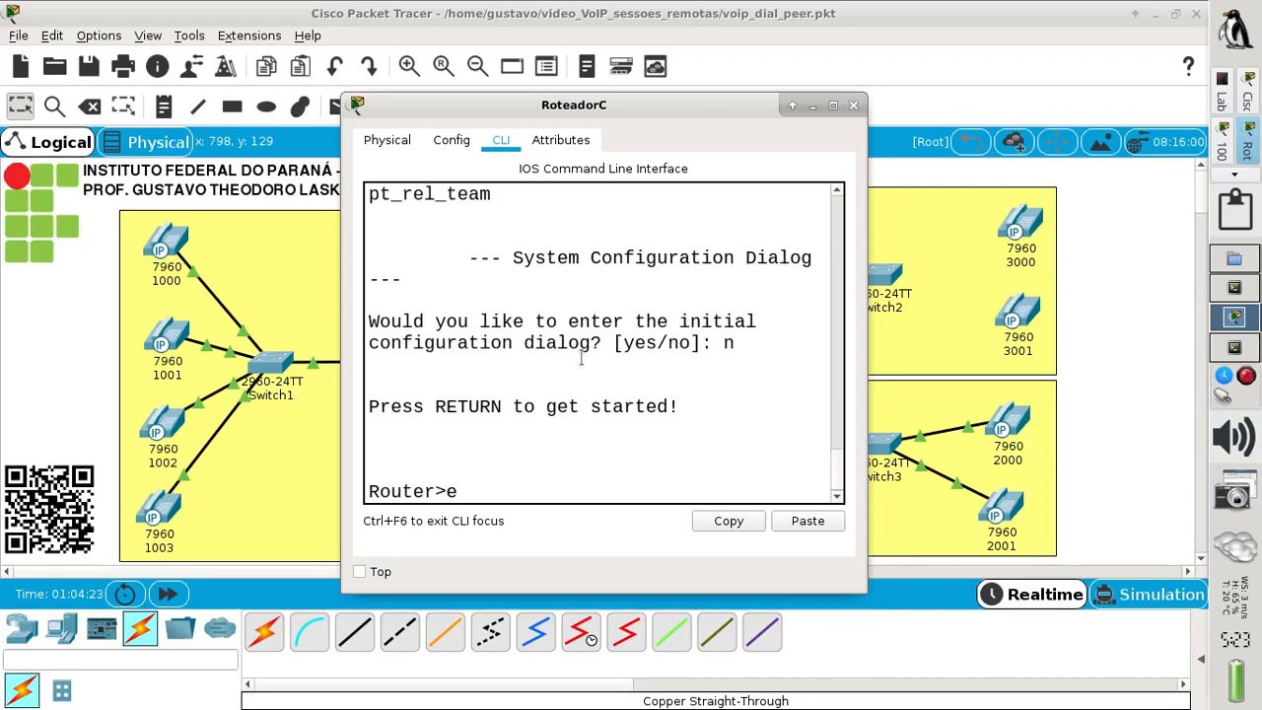
{"action": "type", "text": "n"}
{"action": "key", "text": "Return"}
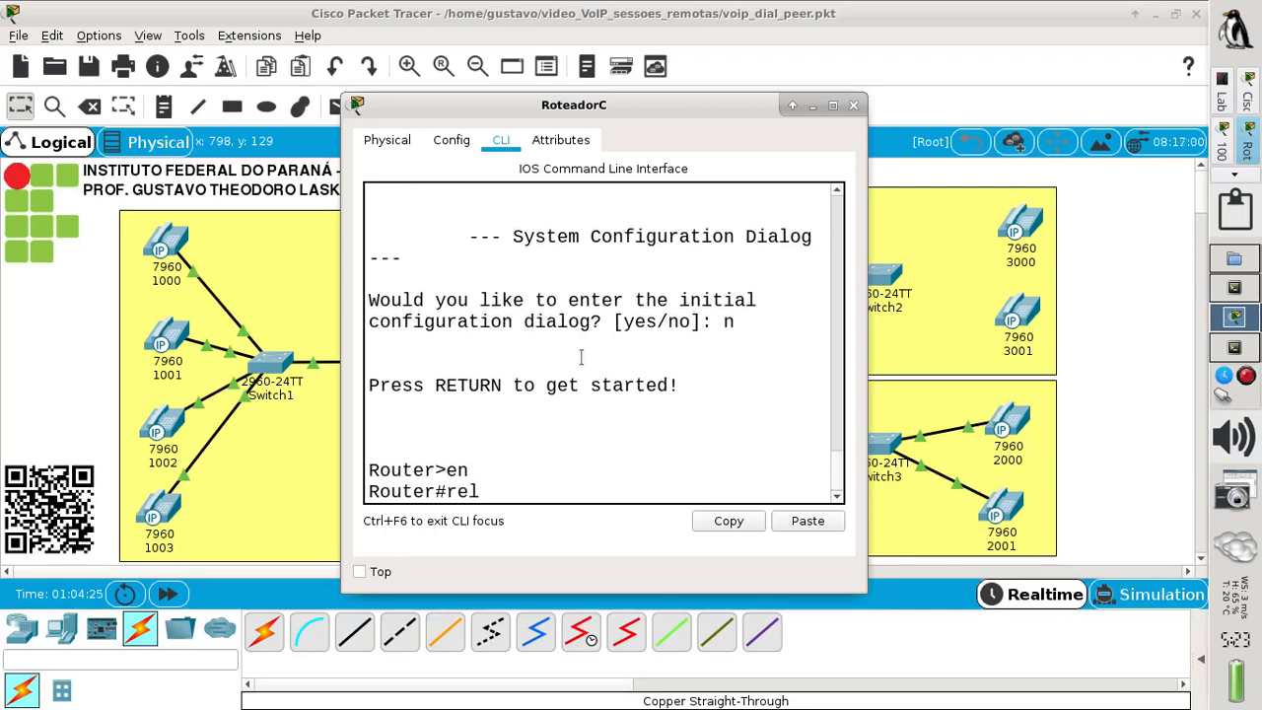
{"action": "type", "text": "reload"}
{"action": "key", "text": "Return"}
{"action": "key", "text": "Return"}
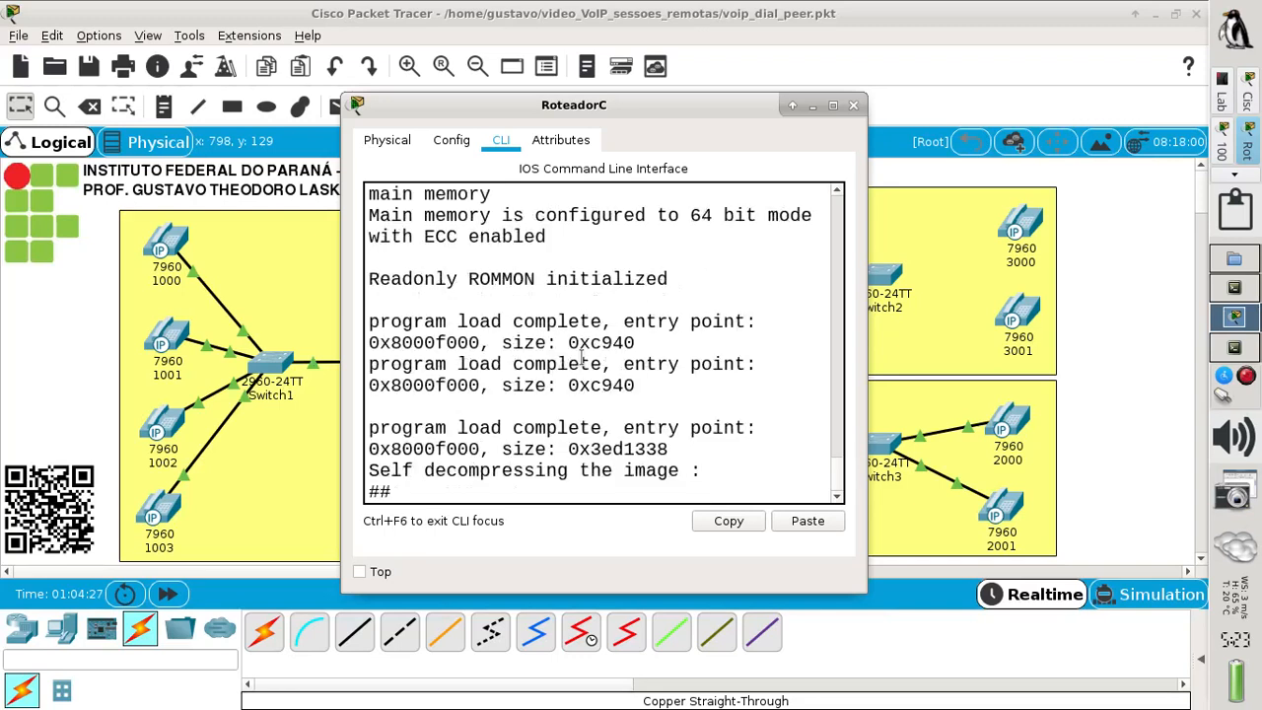
{"action": "left_click", "coordinate": [1093, 374]}
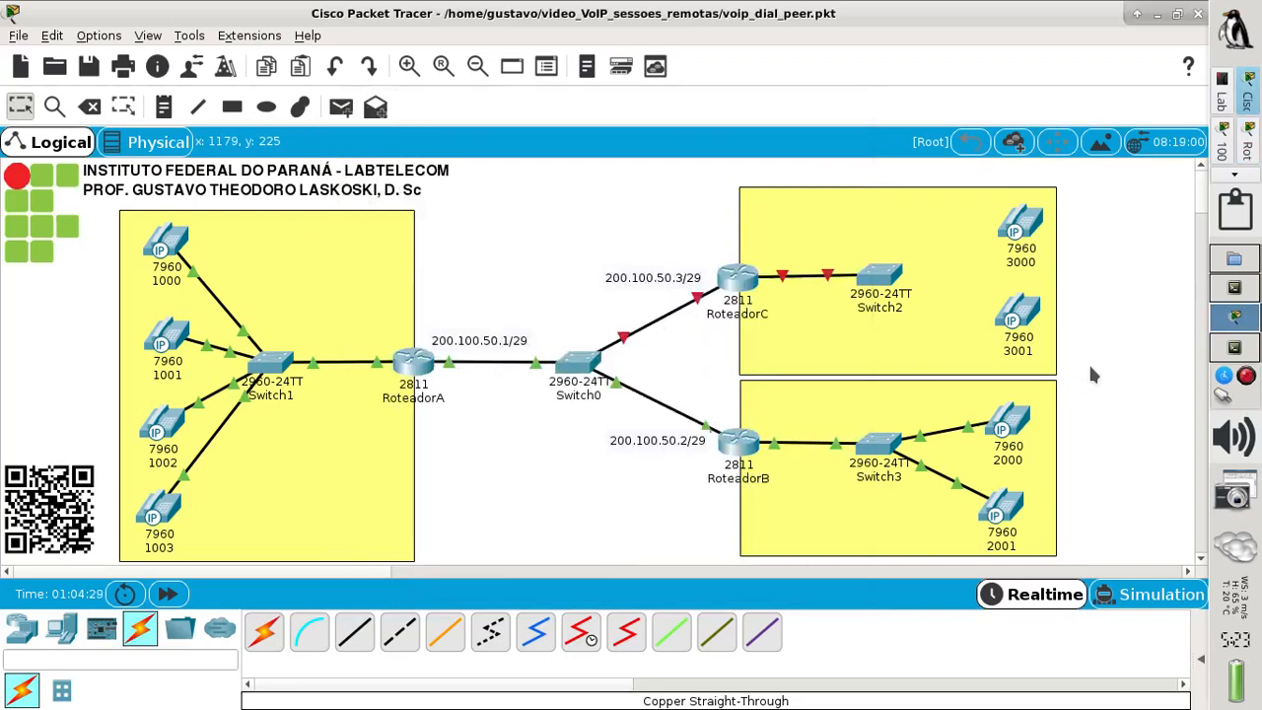
Save RoteadorB's running configuration with wr in its command line and return to the topology.
{"action": "mouse_move", "coordinate": [740, 281]}
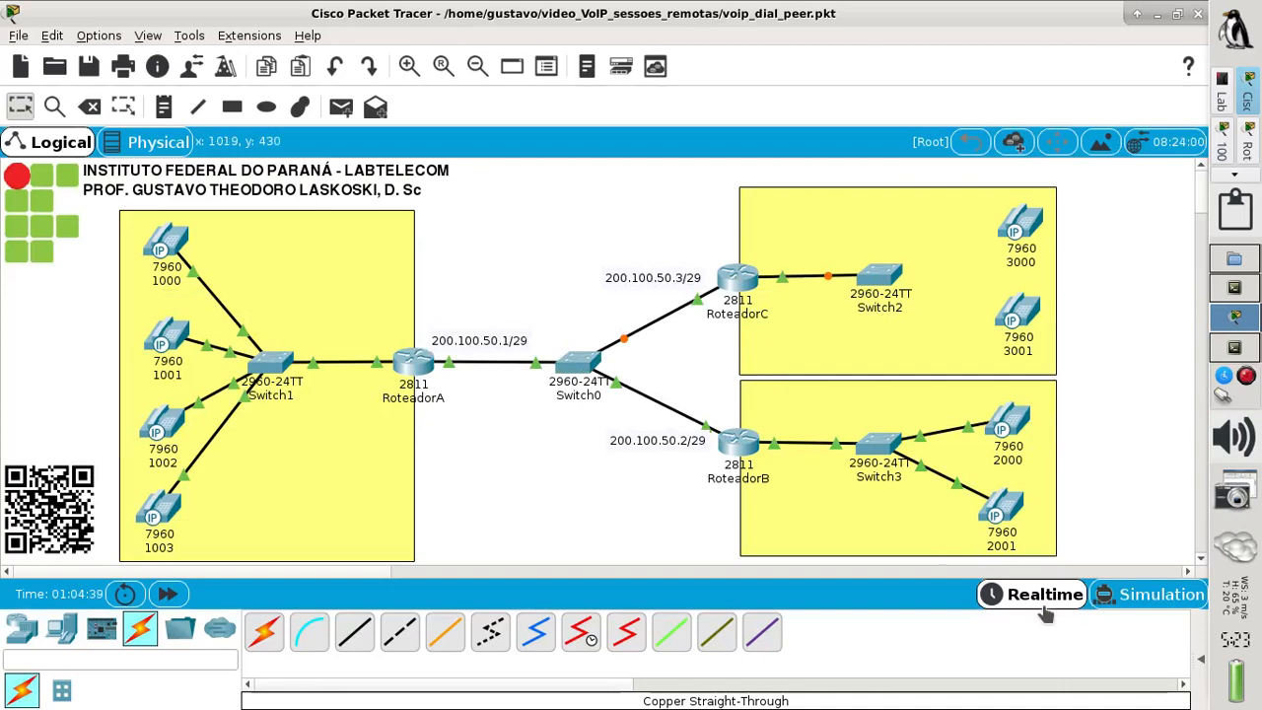
{"action": "mouse_move", "coordinate": [1004, 520]}
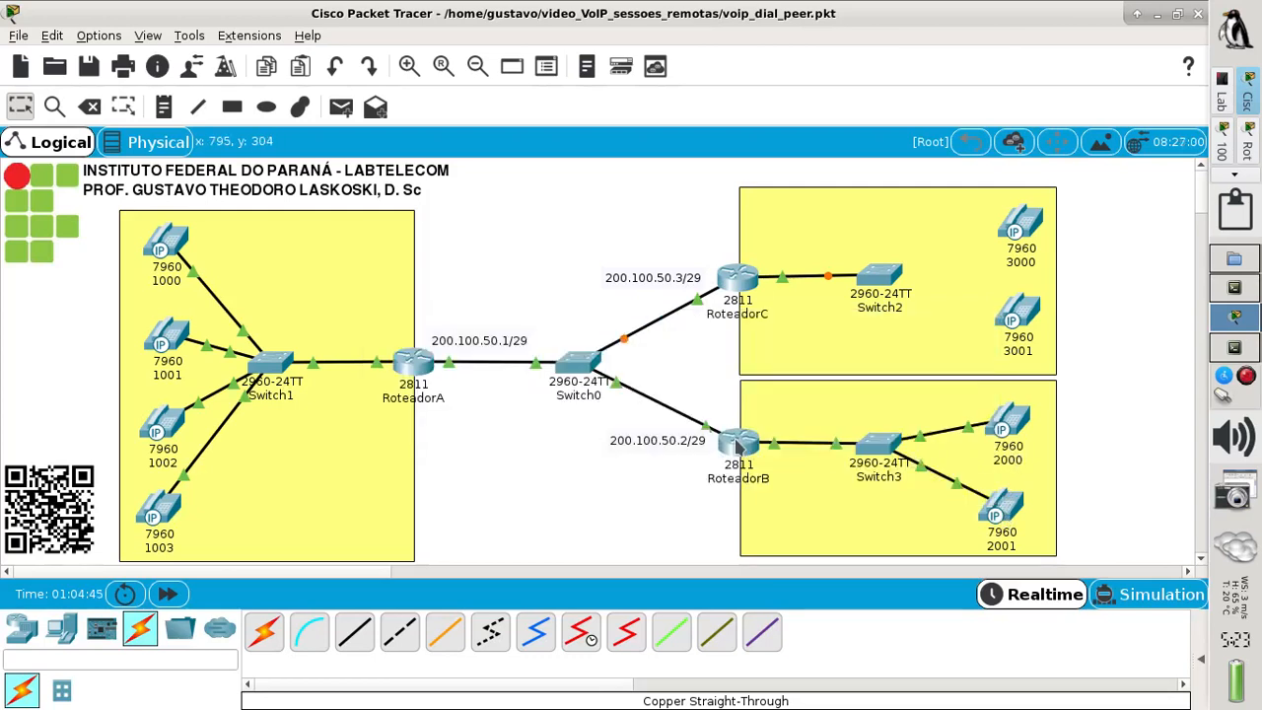
{"action": "left_click", "coordinate": [736, 439]}
{"action": "key", "text": "Return"}
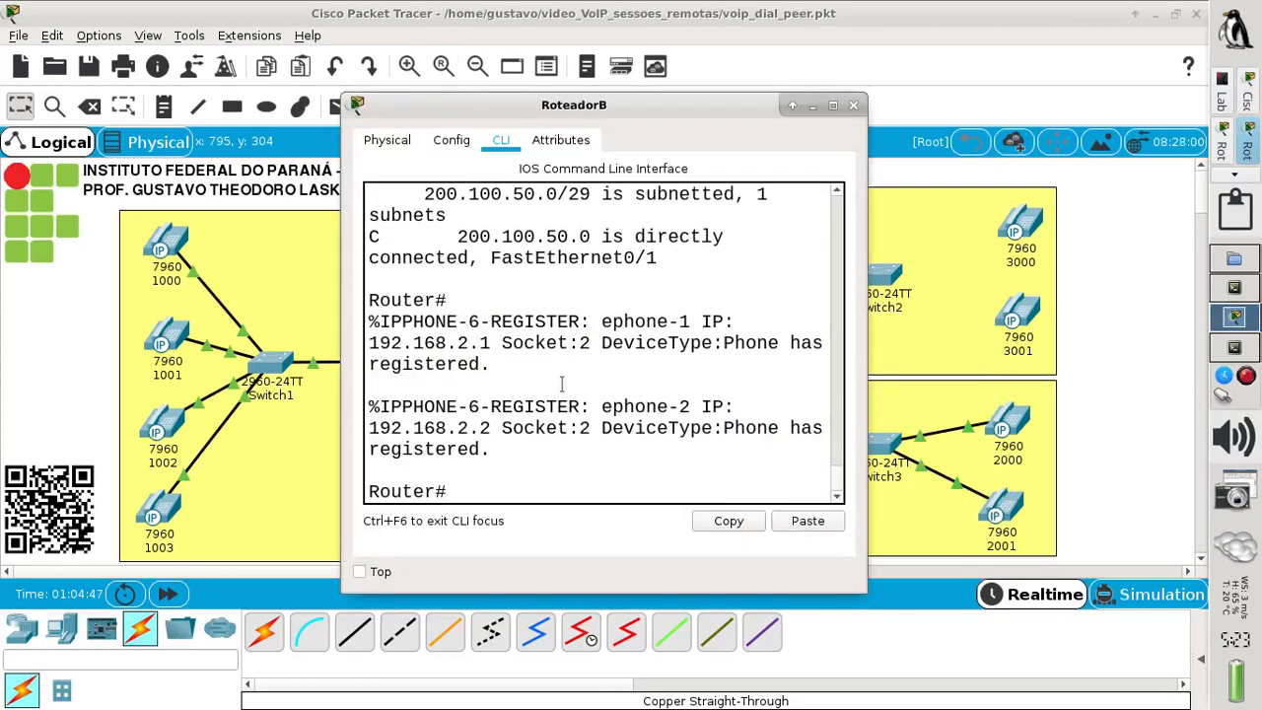
{"action": "type", "text": "wr"}
{"action": "key", "text": "Return"}
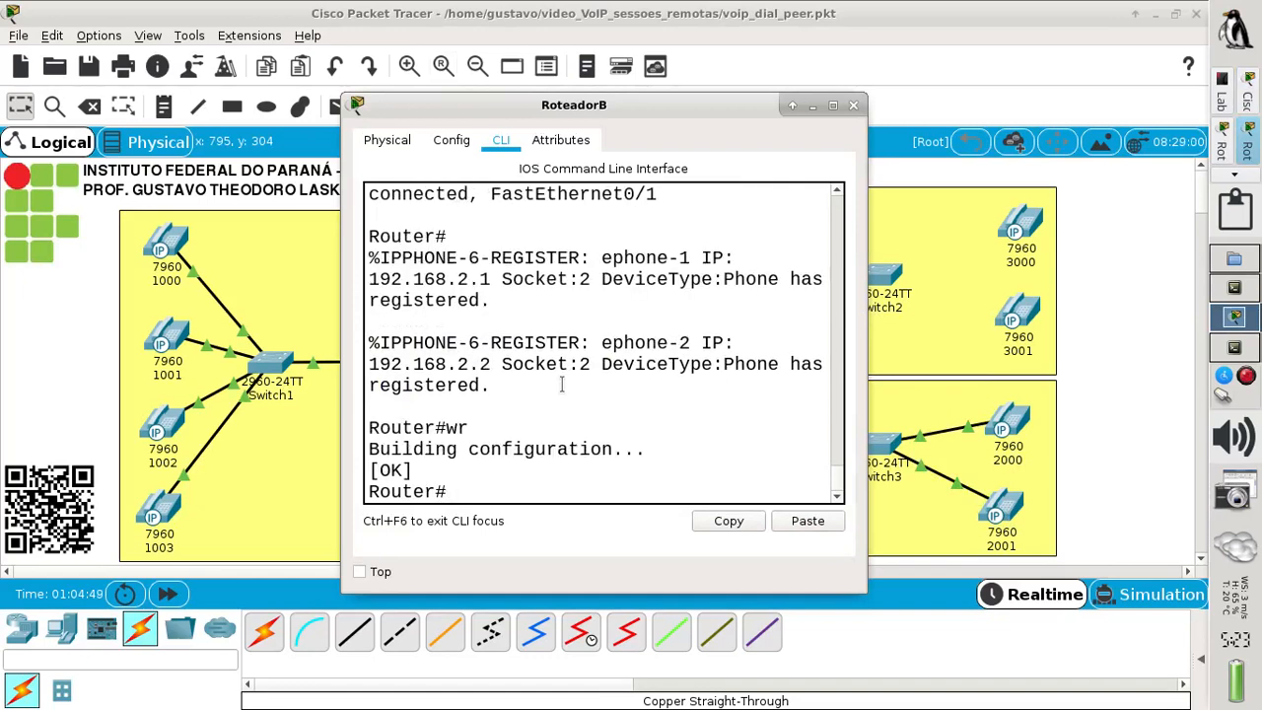
{"action": "left_click", "coordinate": [854, 105]}
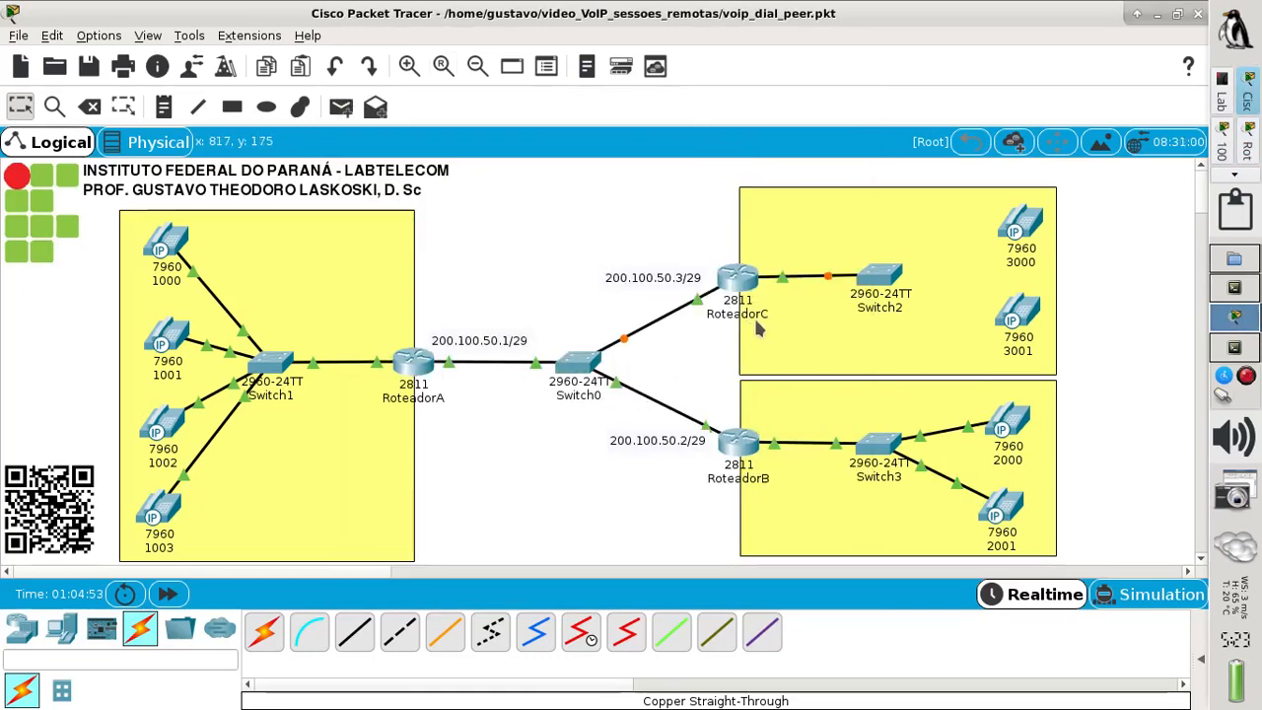
Switch to the Okular lab worksheet and read items 1 to 3 about the network, routing table and DHCP bindings.
{"action": "left_click", "coordinate": [1223, 99]}
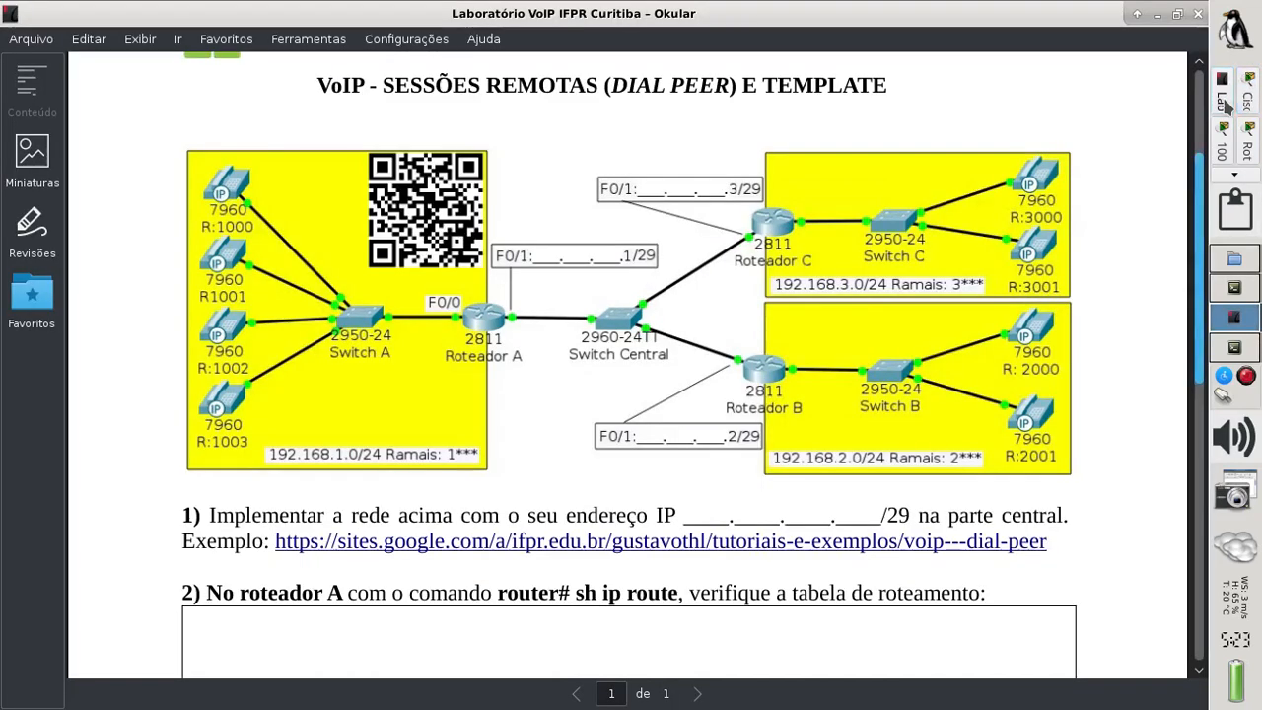
{"action": "scroll", "coordinate": [706, 533], "scroll_direction": "down", "scroll_amount": 4}
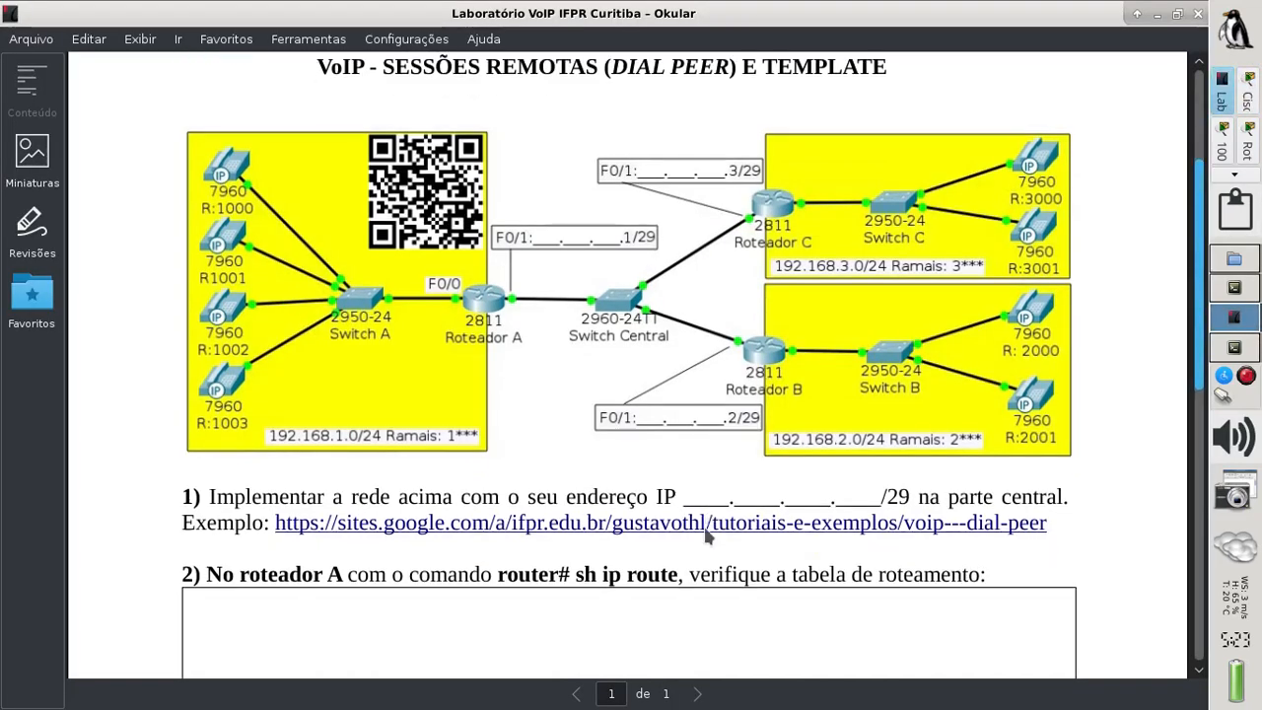
{"action": "scroll", "coordinate": [706, 535], "scroll_direction": "down", "scroll_amount": 4}
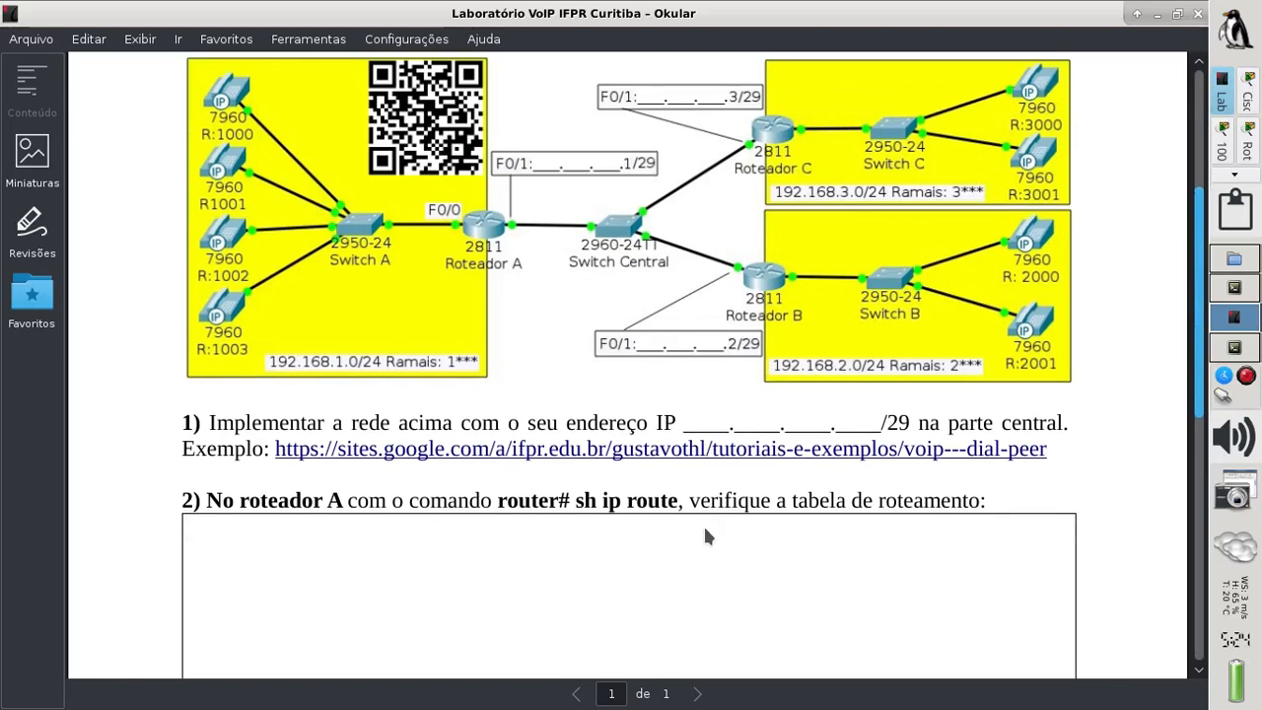
{"action": "scroll", "coordinate": [706, 535], "scroll_direction": "down", "scroll_amount": 2}
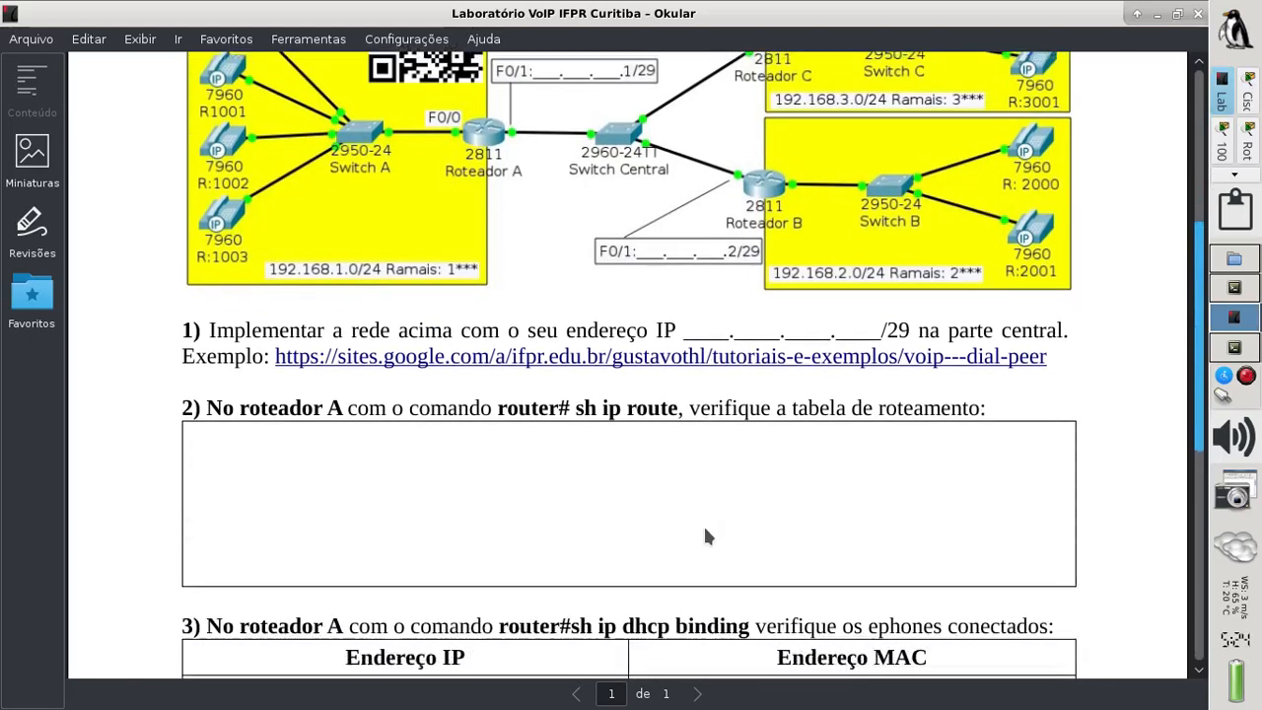
{"action": "scroll", "coordinate": [706, 535], "scroll_direction": "down", "scroll_amount": 5}
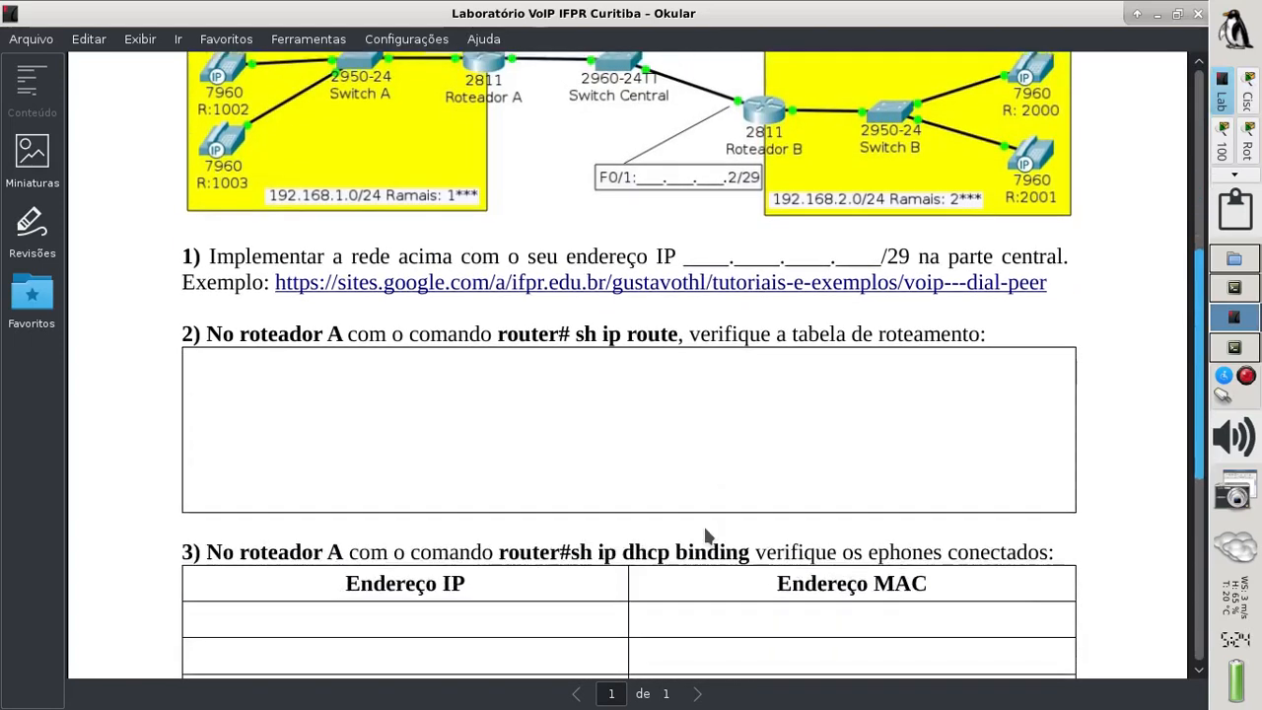
{"action": "scroll", "coordinate": [706, 536], "scroll_direction": "down", "scroll_amount": 3}
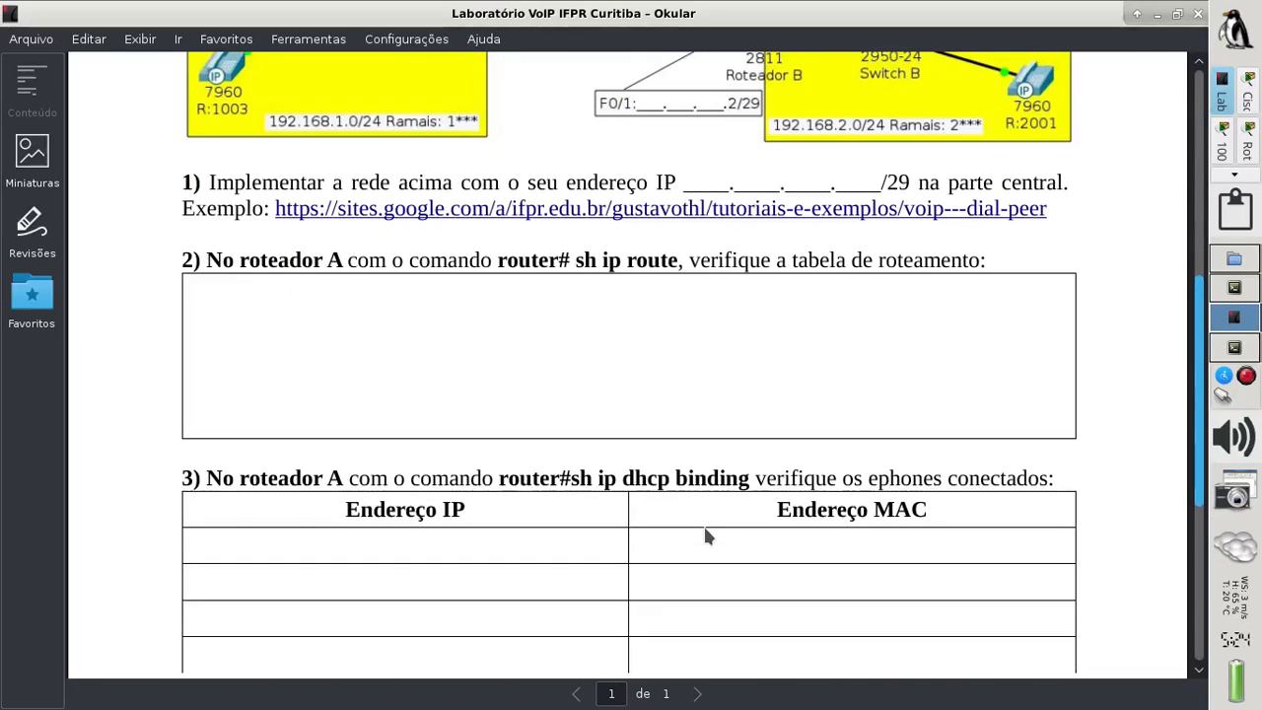
{"action": "scroll", "coordinate": [705, 529], "scroll_direction": "up", "scroll_amount": 4}
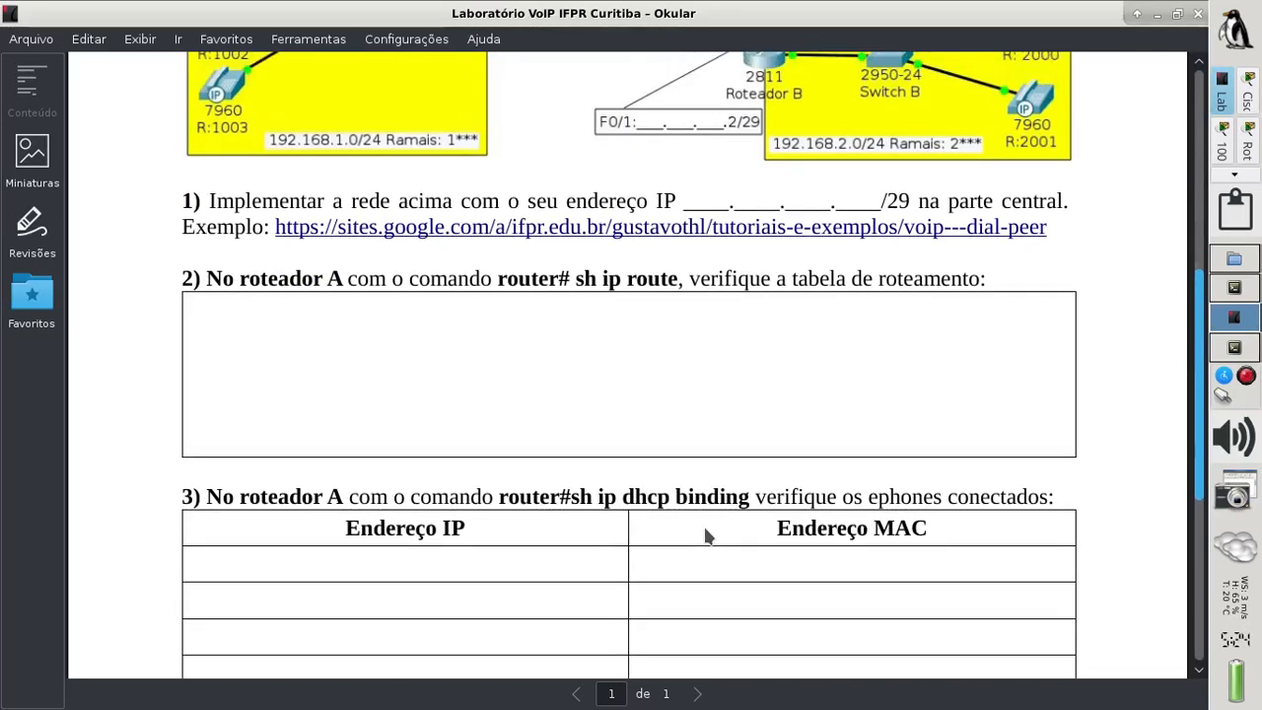
{"action": "scroll", "coordinate": [705, 534], "scroll_direction": "up", "scroll_amount": 3}
{"action": "scroll", "coordinate": [705, 533], "scroll_direction": "up", "scroll_amount": 3}
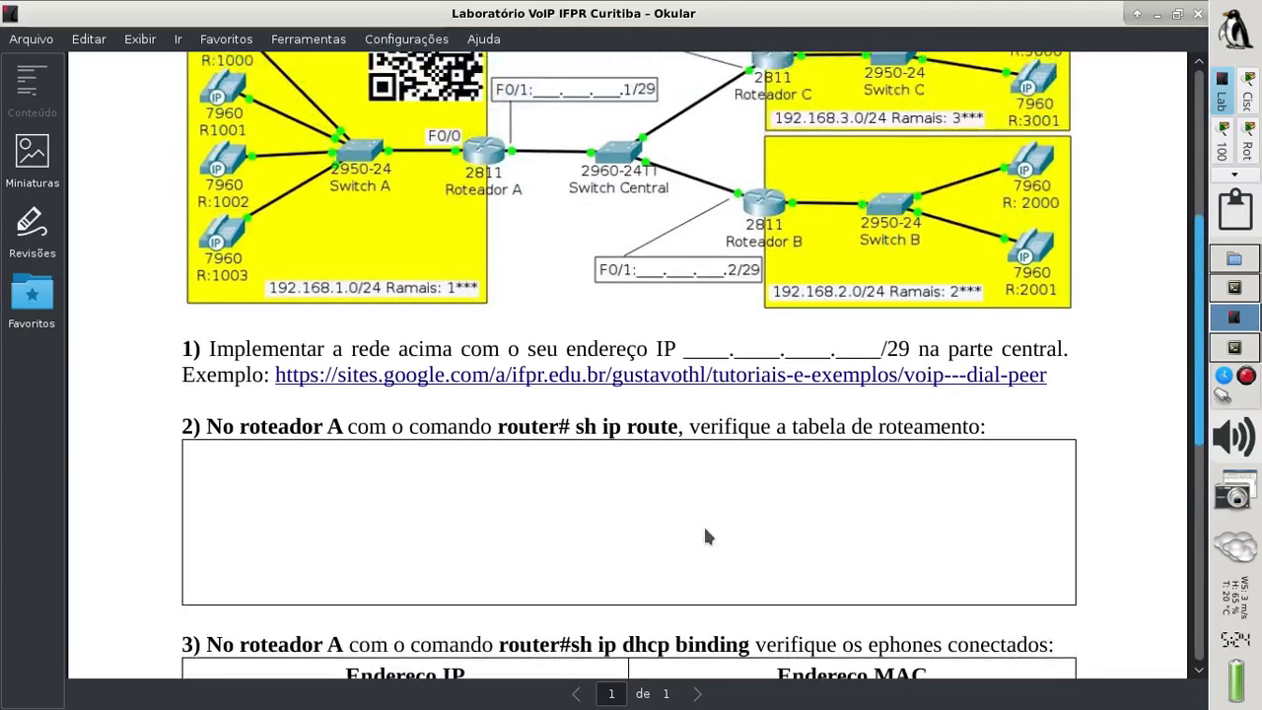
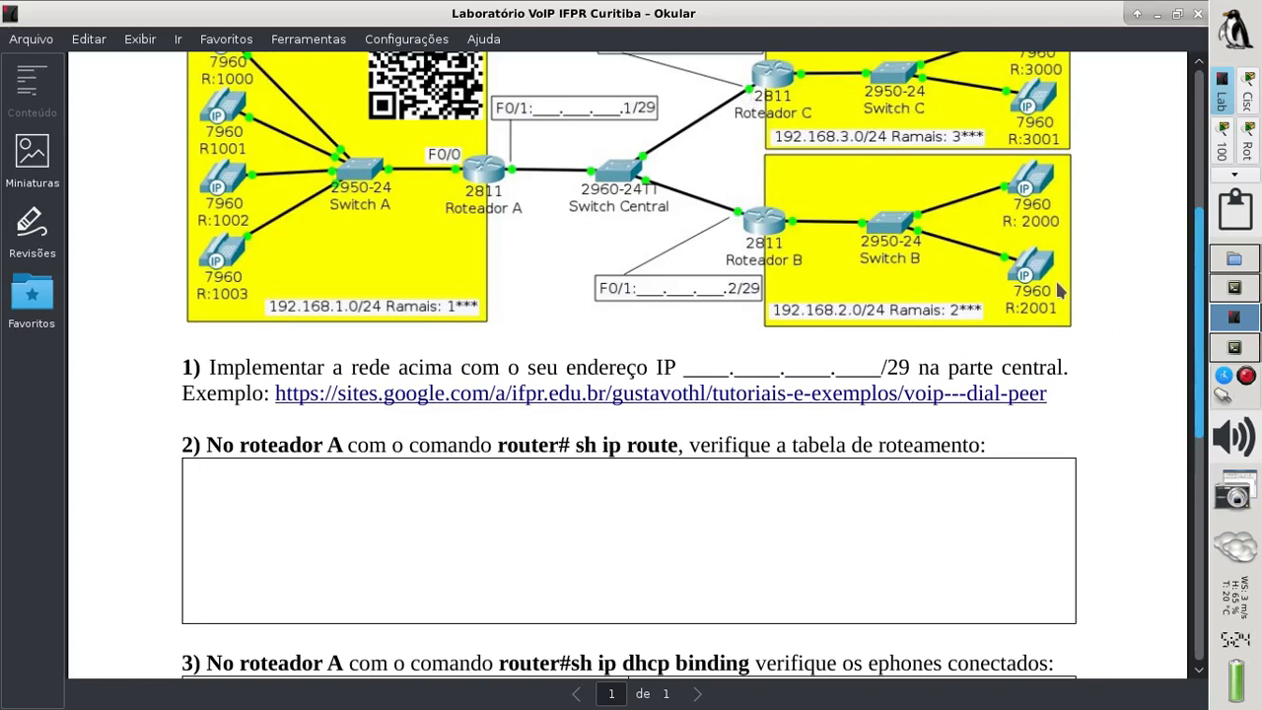
Switch to Packet Tracer and connect phone 3000 to FastEthernet0/2 on Switch2 with a copper straight-through cable.
{"action": "left_click", "coordinate": [1248, 99]}
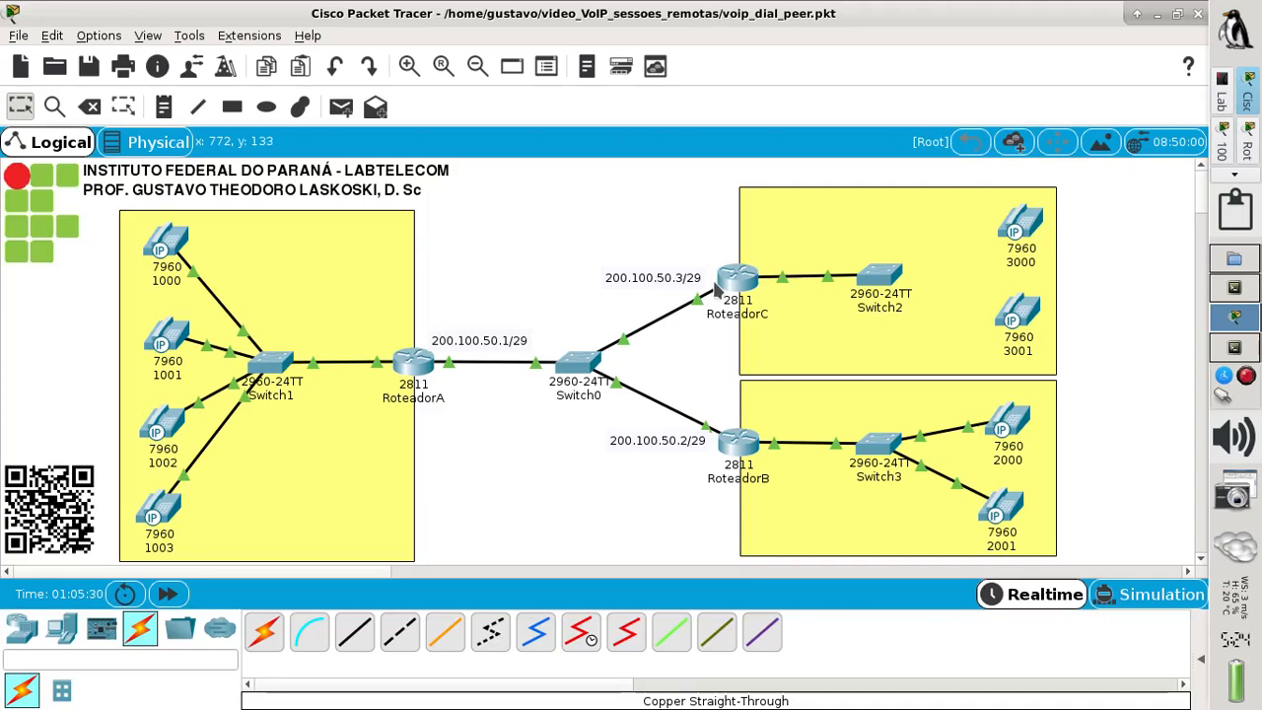
{"action": "mouse_move", "coordinate": [727, 283]}
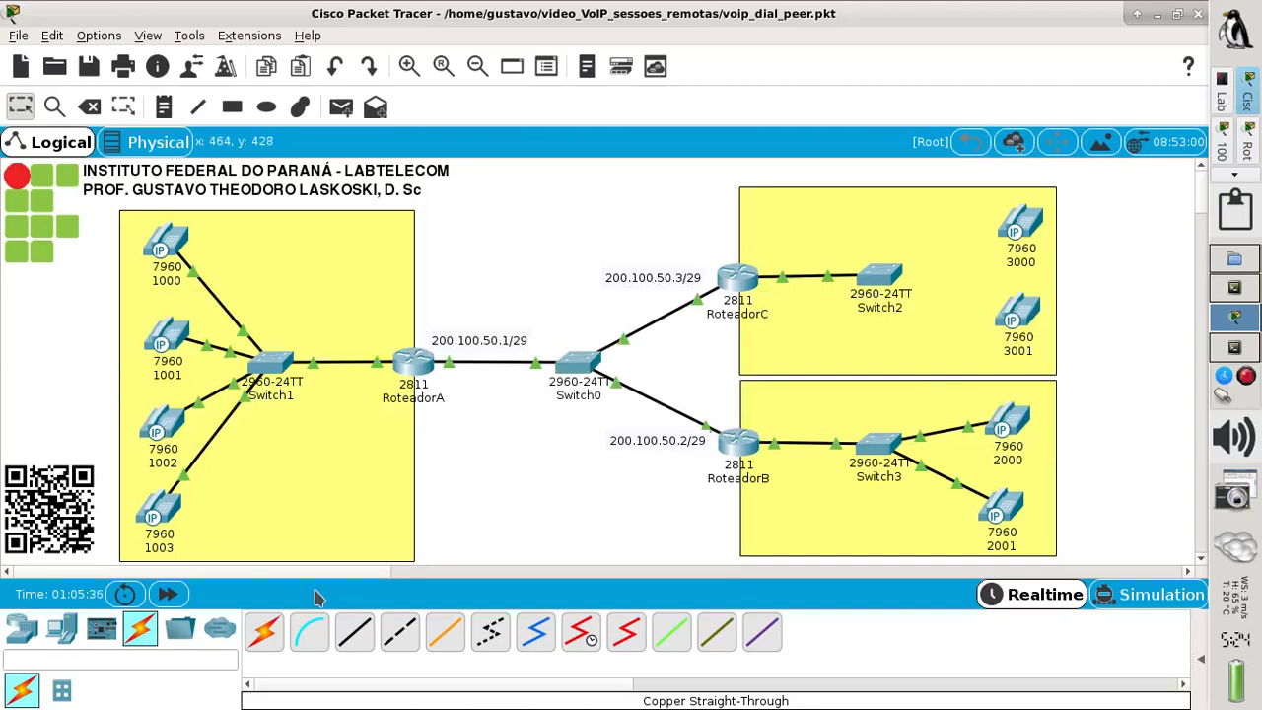
{"action": "left_click", "coordinate": [354, 631]}
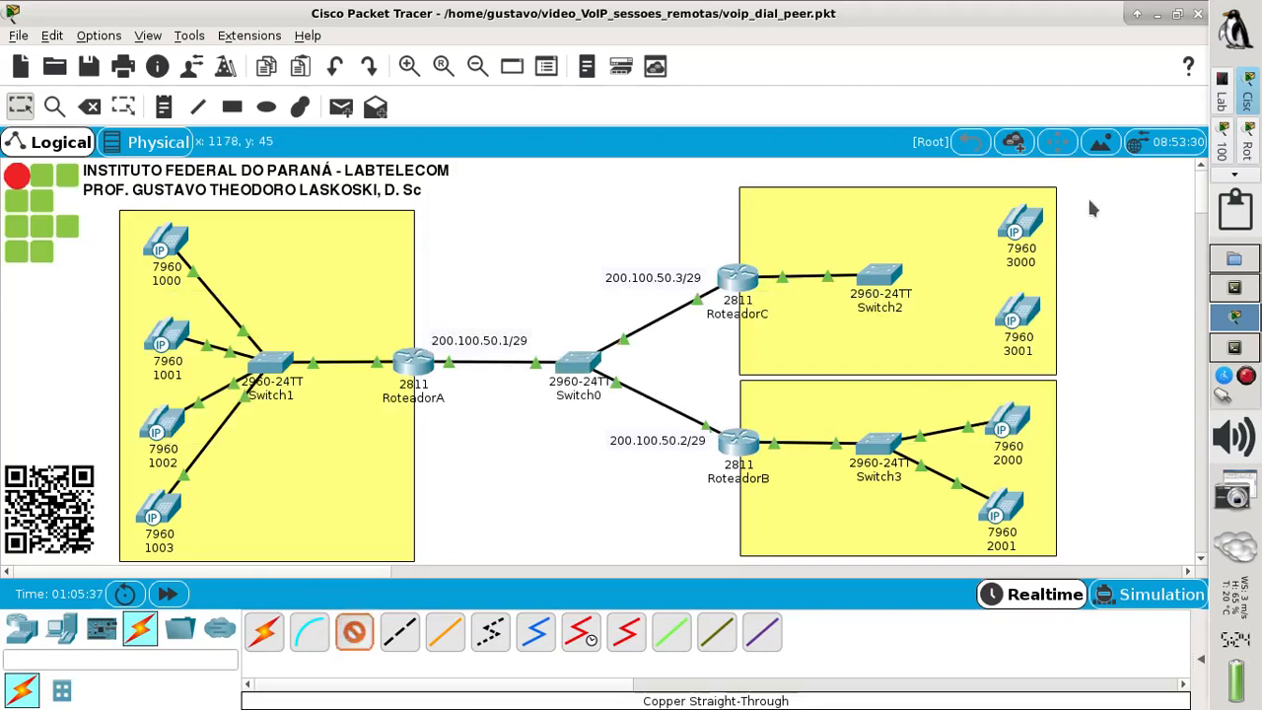
{"action": "left_click", "coordinate": [1000, 227]}
{"action": "left_click", "coordinate": [1035, 257]}
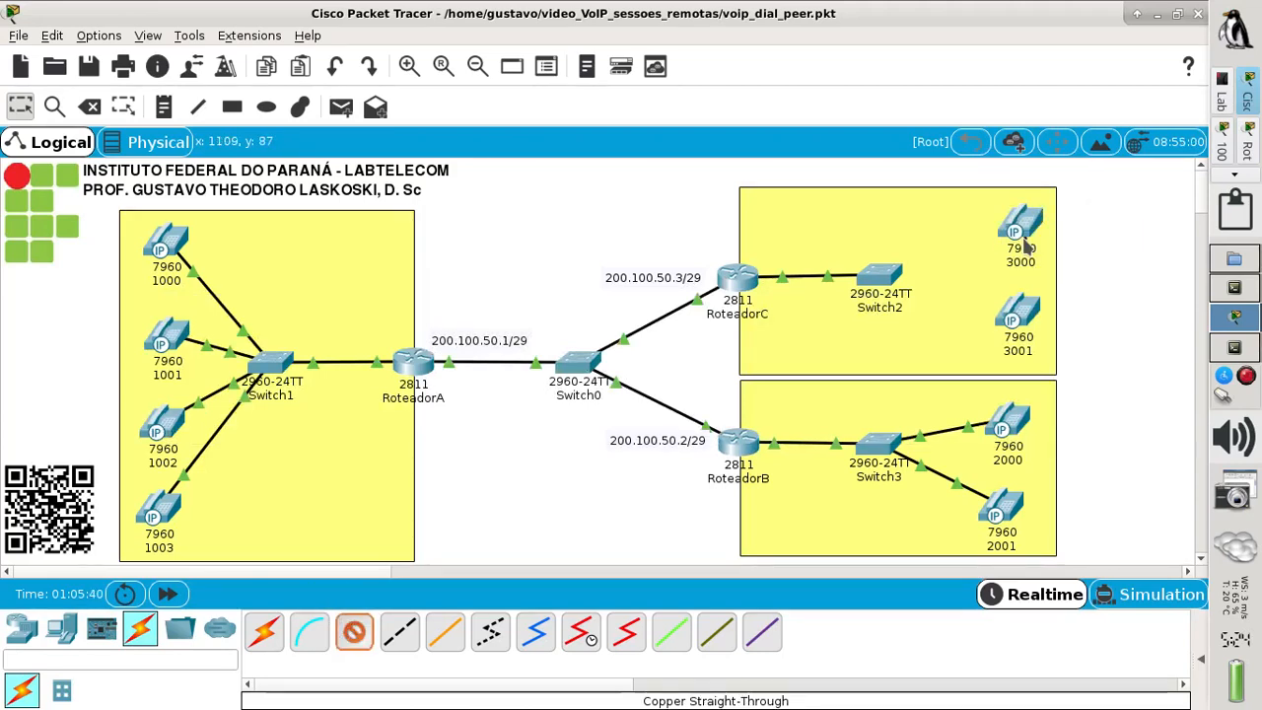
{"action": "left_click", "coordinate": [880, 275]}
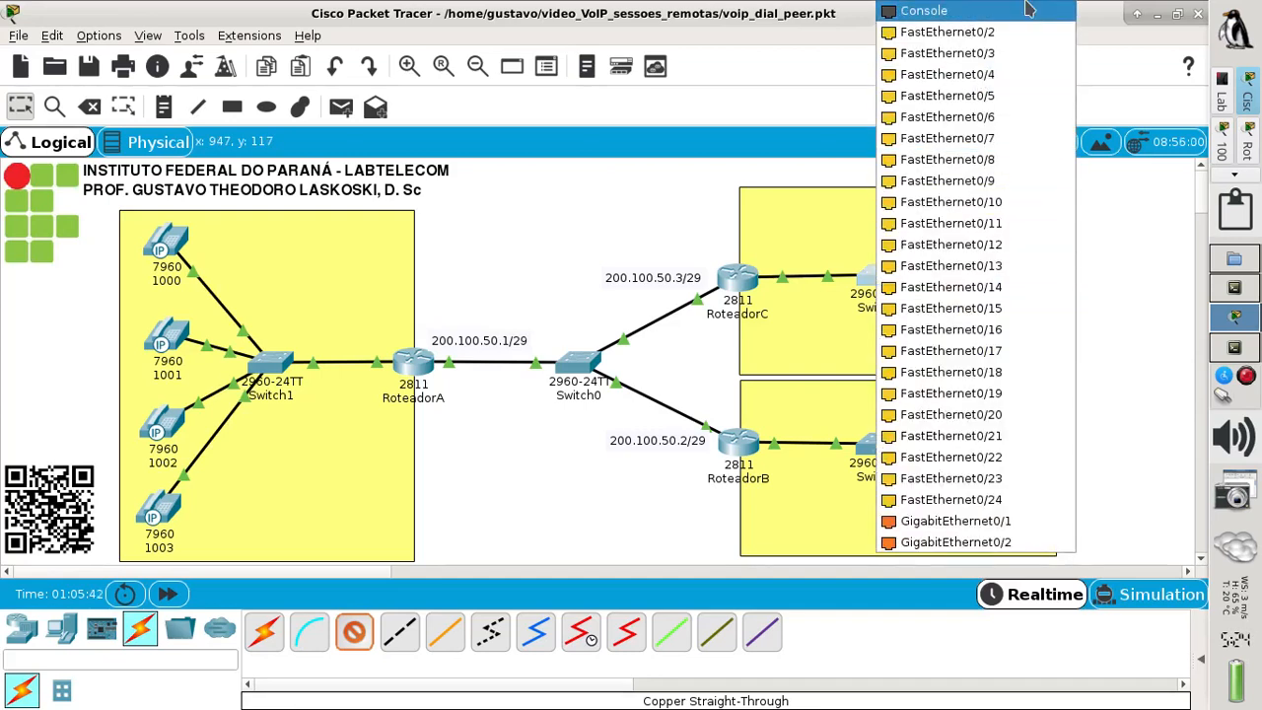
{"action": "left_click", "coordinate": [1023, 32]}
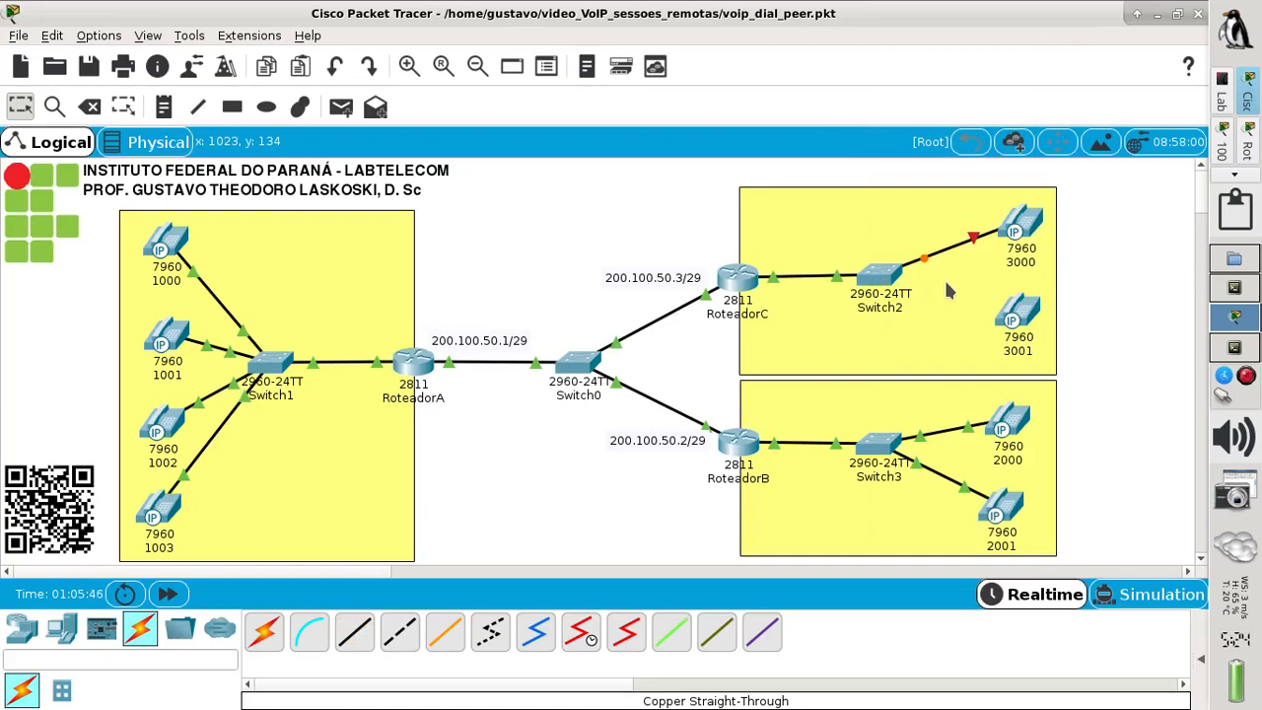
Plug the power adapter into phone 3000 and close its device window.
{"action": "left_click", "coordinate": [1016, 228]}
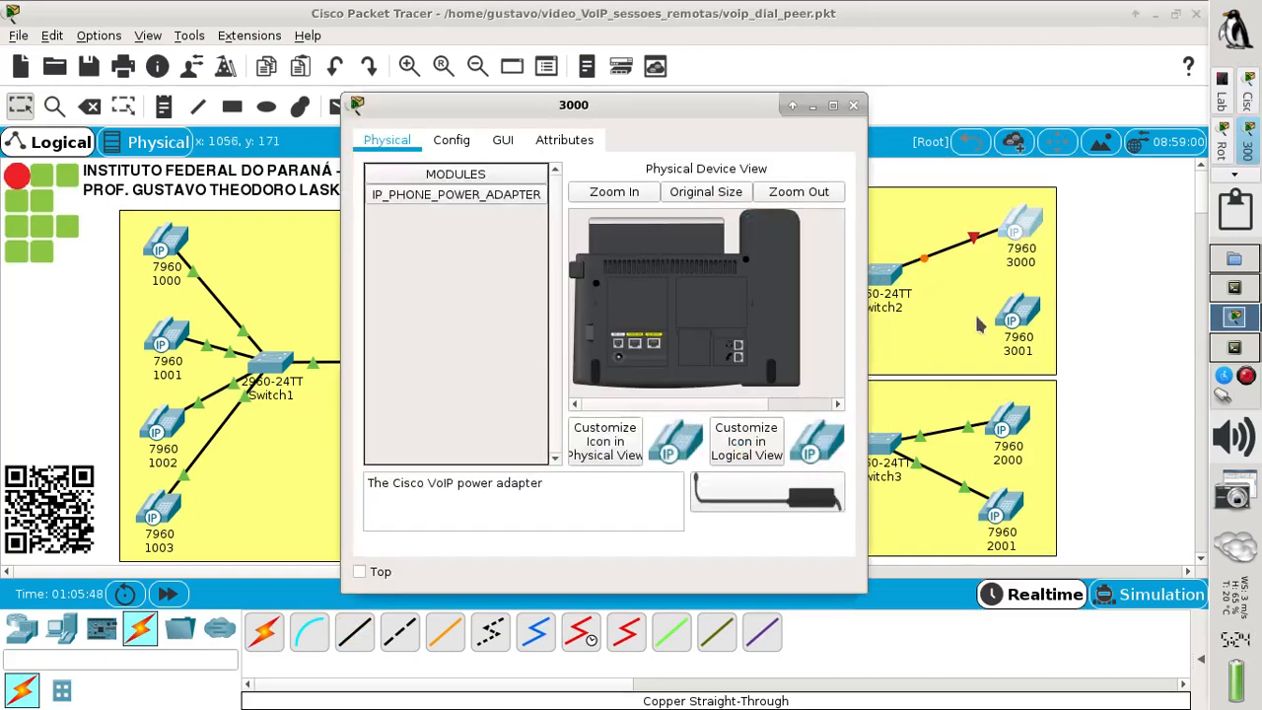
{"action": "left_click_drag", "start_coordinate": [779, 490], "coordinate": [621, 363]}
{"action": "left_click", "coordinate": [852, 105]}
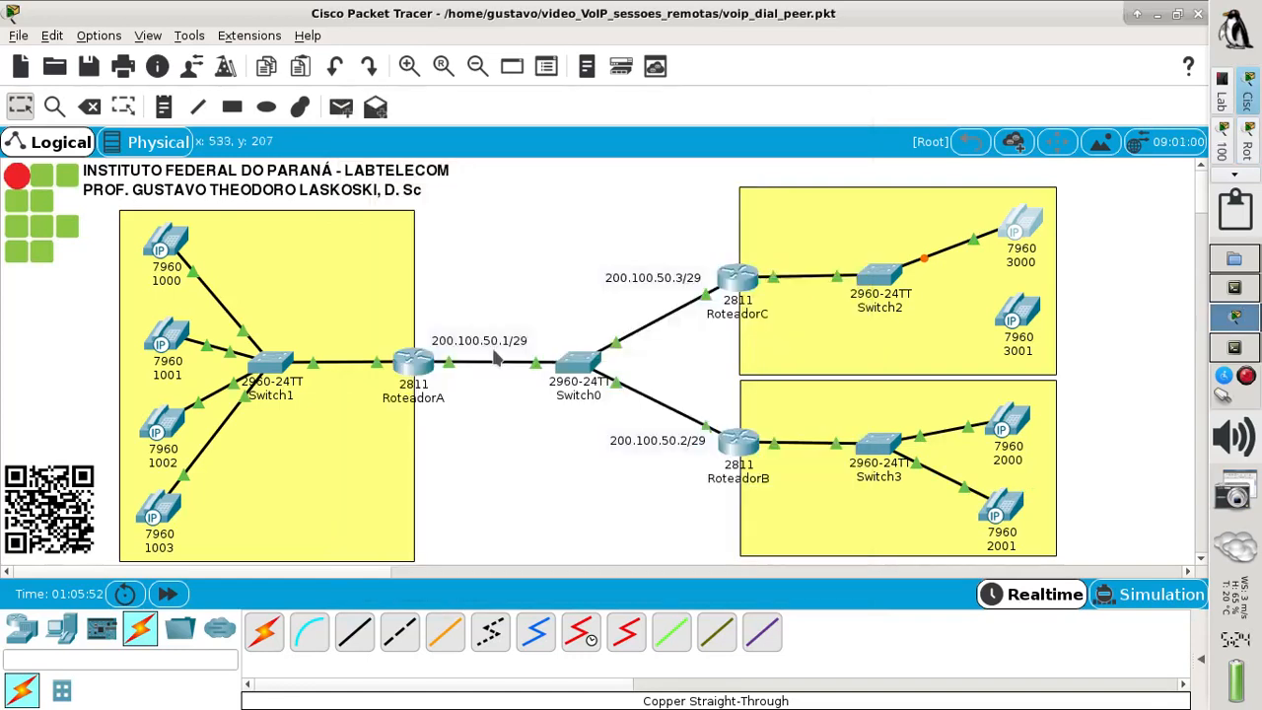
Display the routing table in RoteadorA's maximized command line with sh ip route.
{"action": "left_click", "coordinate": [412, 361]}
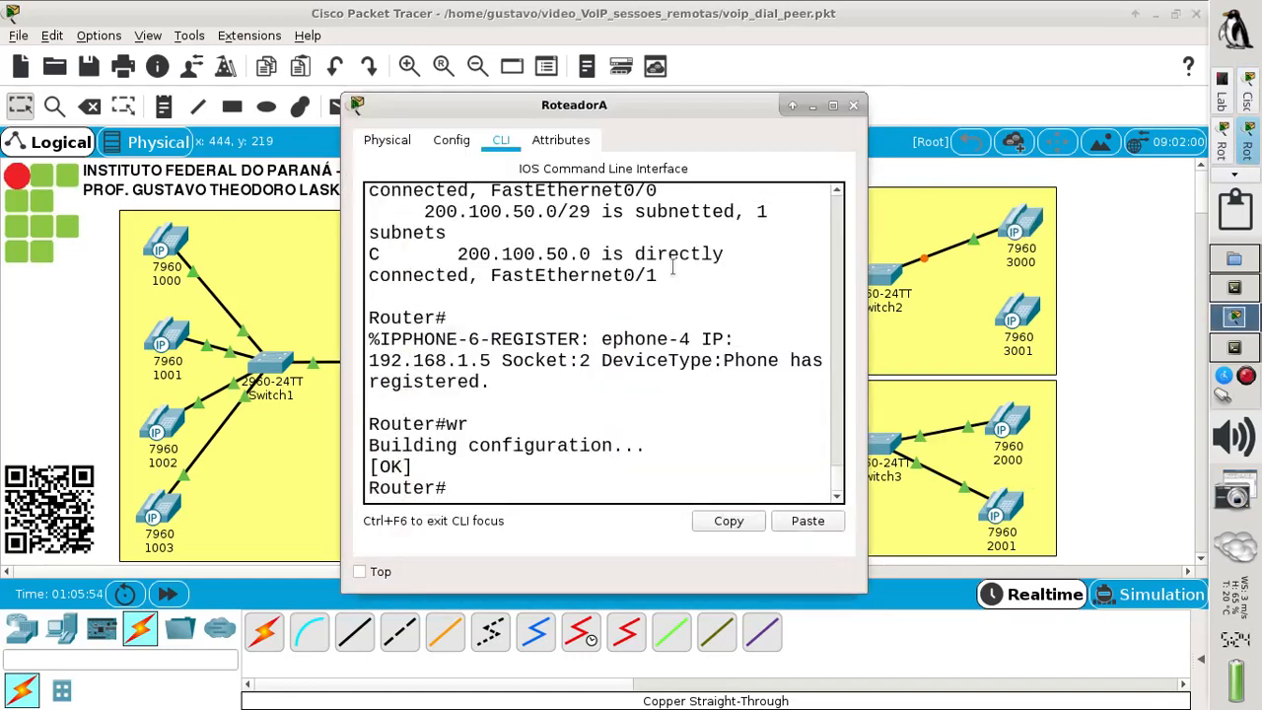
{"action": "left_click", "coordinate": [834, 105]}
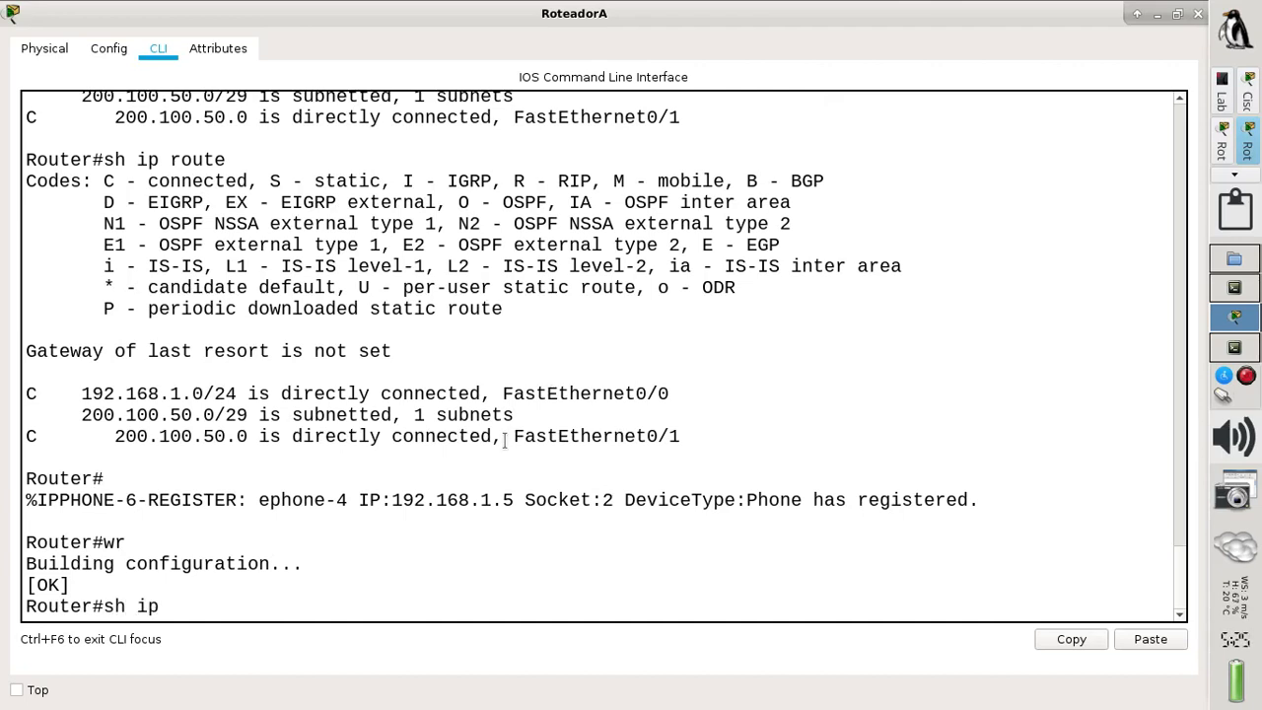
{"action": "type", "text": "o"}
{"action": "key", "text": "Tab"}
{"action": "key", "text": "Return"}
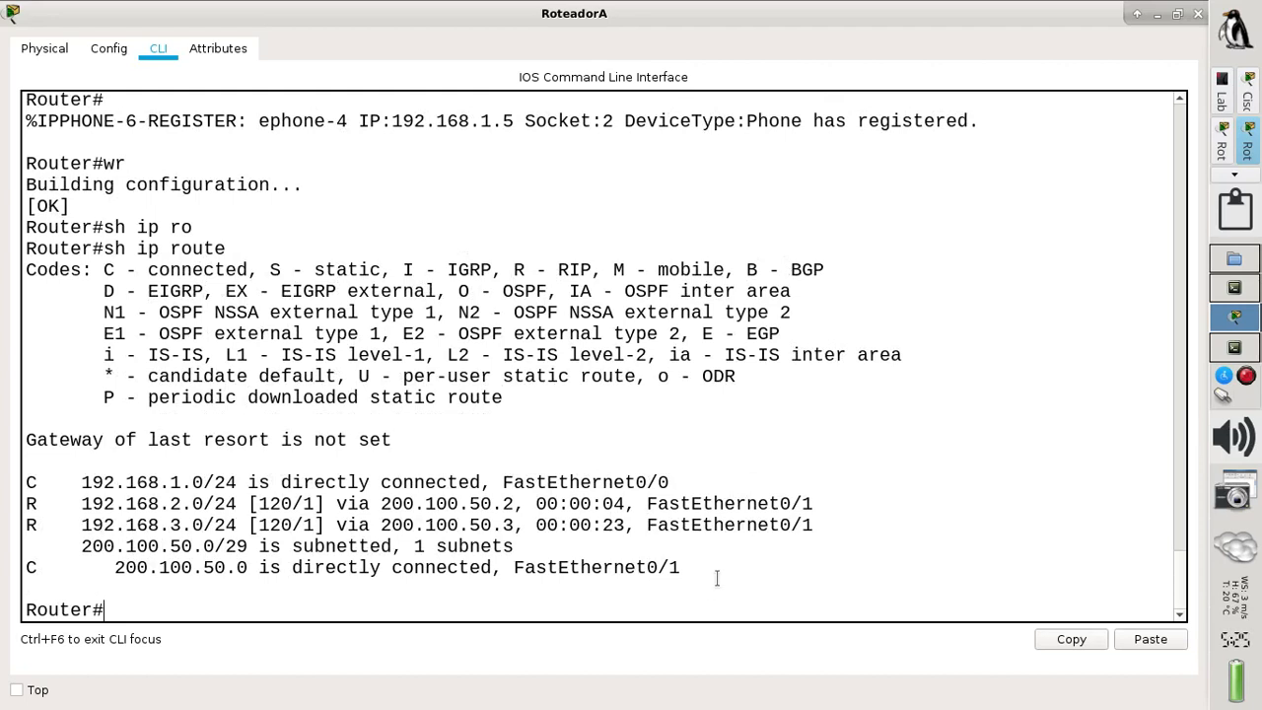
Highlight the route entries and the directly connected 200.100.50.0 line, and return to the topology.
{"action": "left_click_drag", "start_coordinate": [681, 569], "coordinate": [21, 454]}
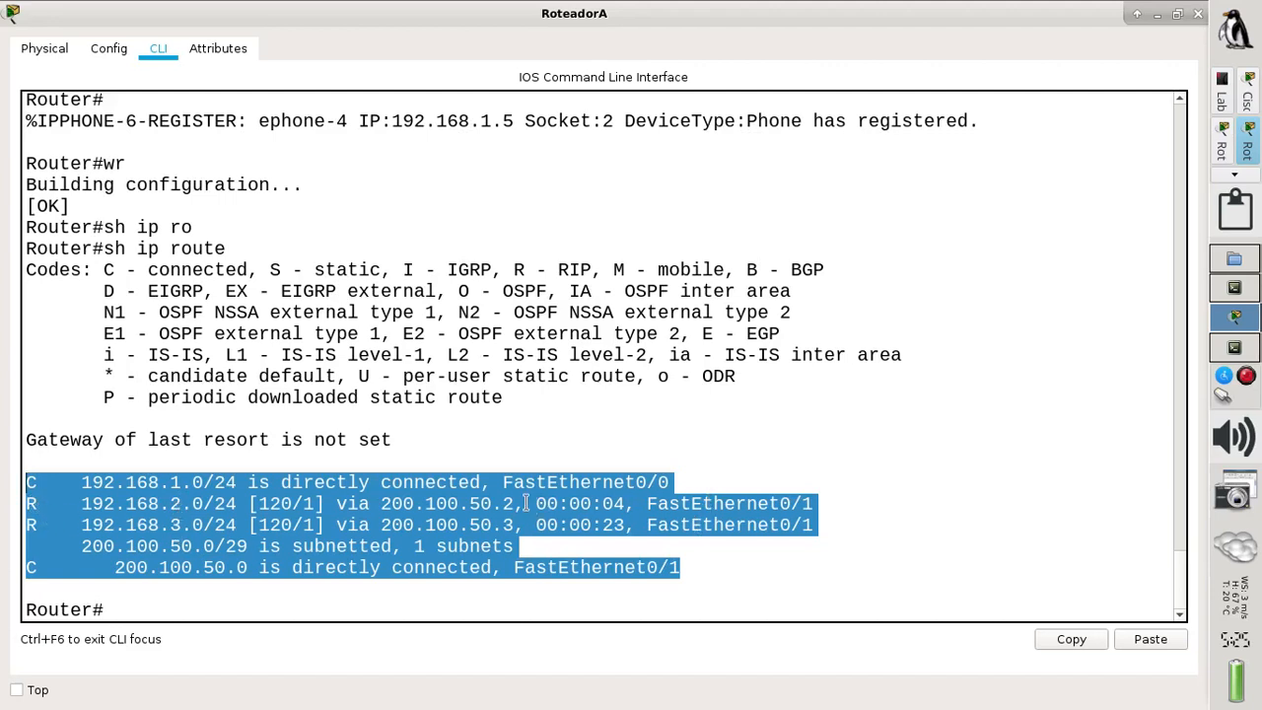
{"action": "left_click", "coordinate": [246, 570]}
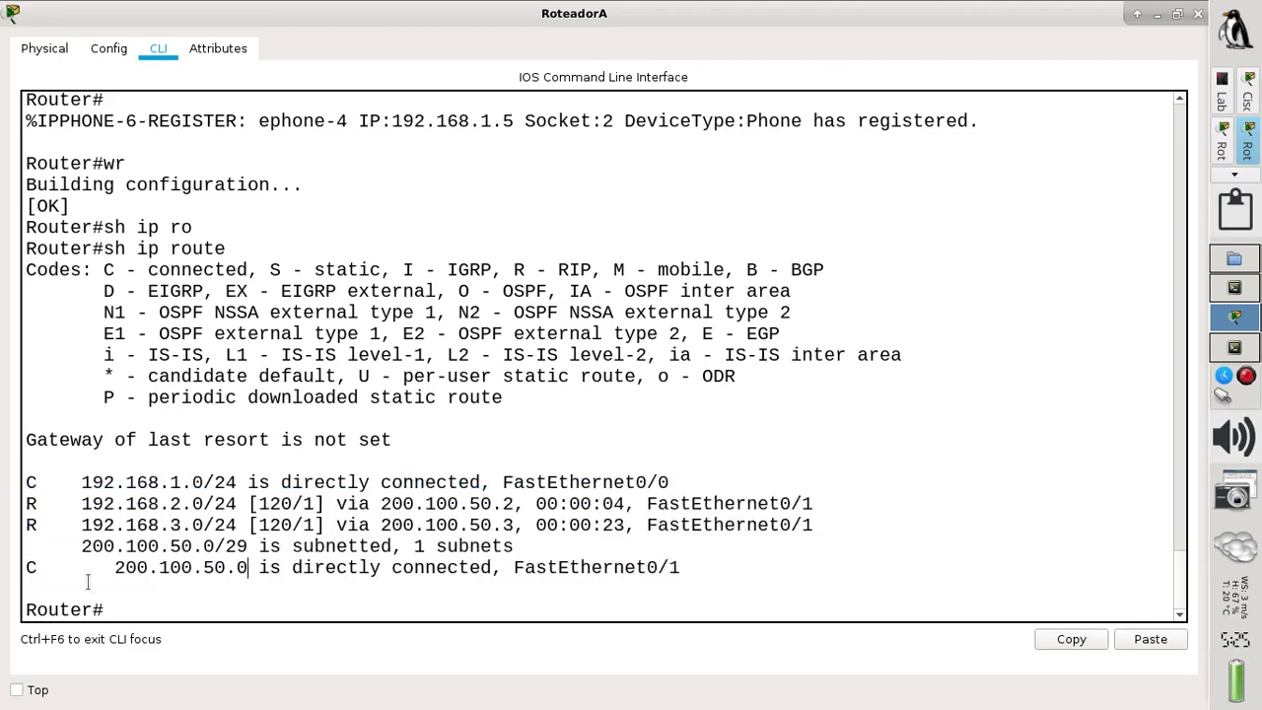
{"action": "left_click_drag", "start_coordinate": [30, 568], "coordinate": [648, 577]}
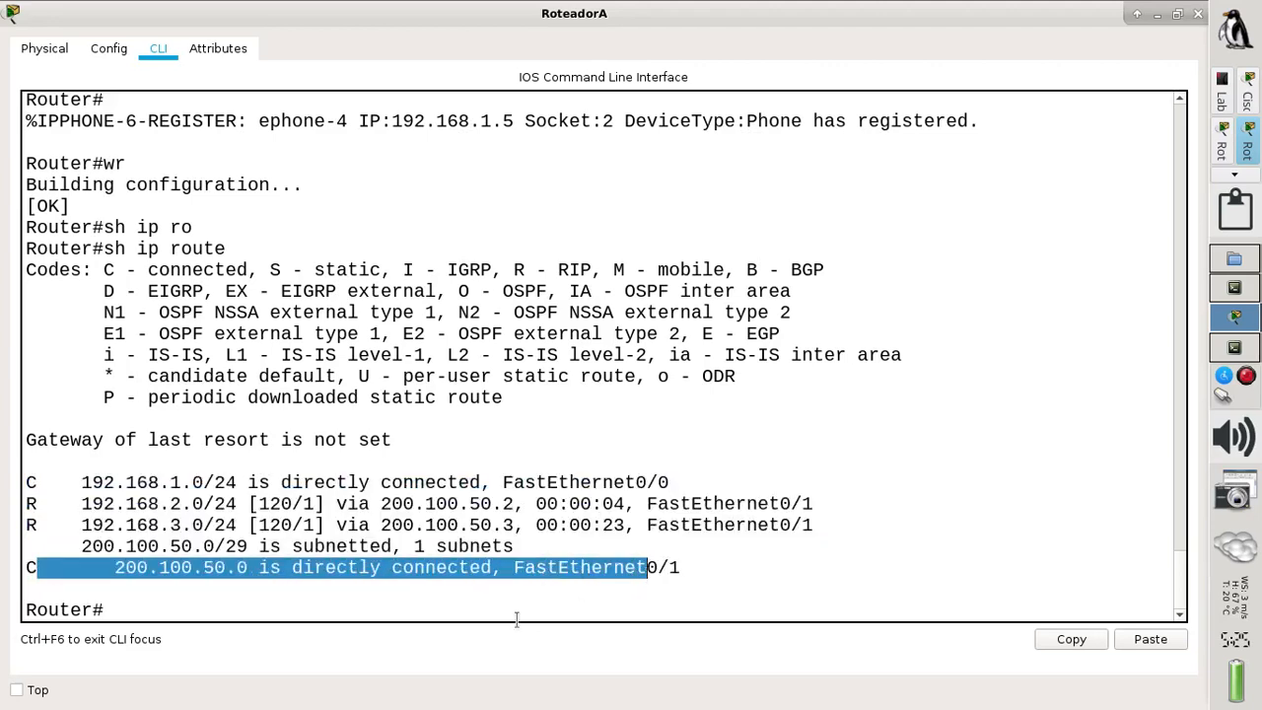
{"action": "left_click", "coordinate": [1198, 14]}
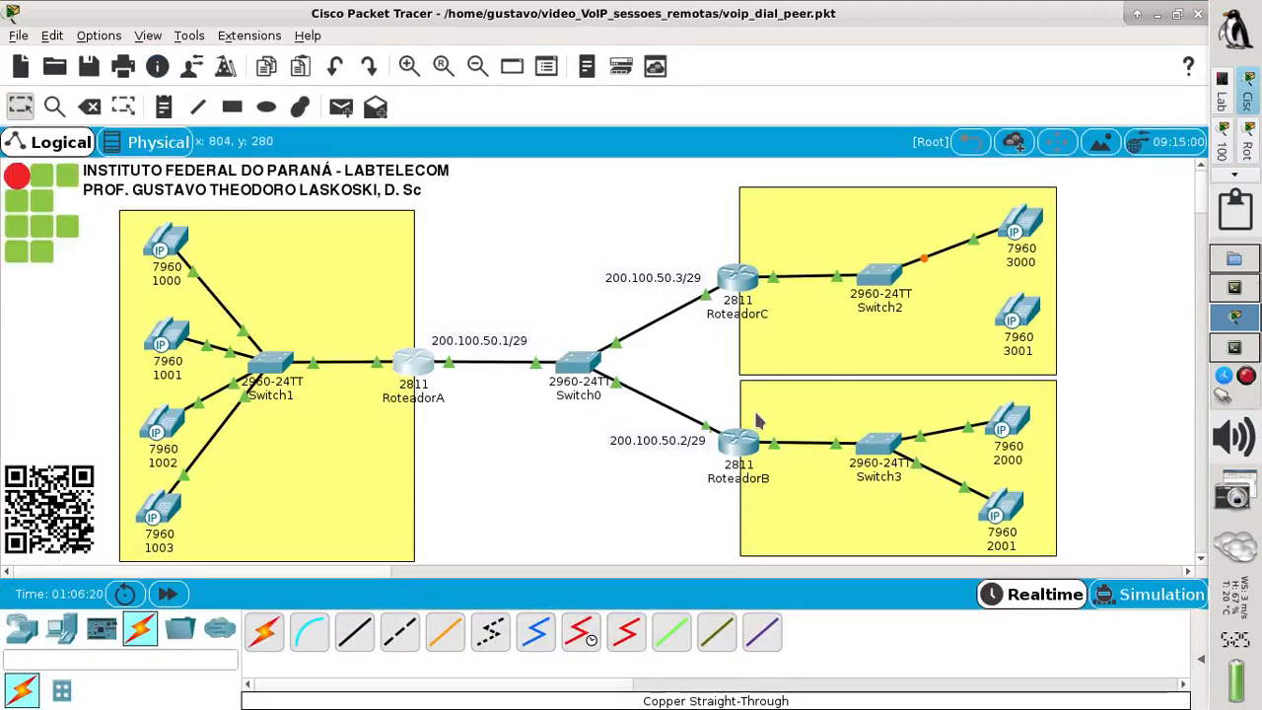
Switch to the Okular worksheet and check item 3 on listing the connected ephones.
{"action": "left_click", "coordinate": [1223, 98]}
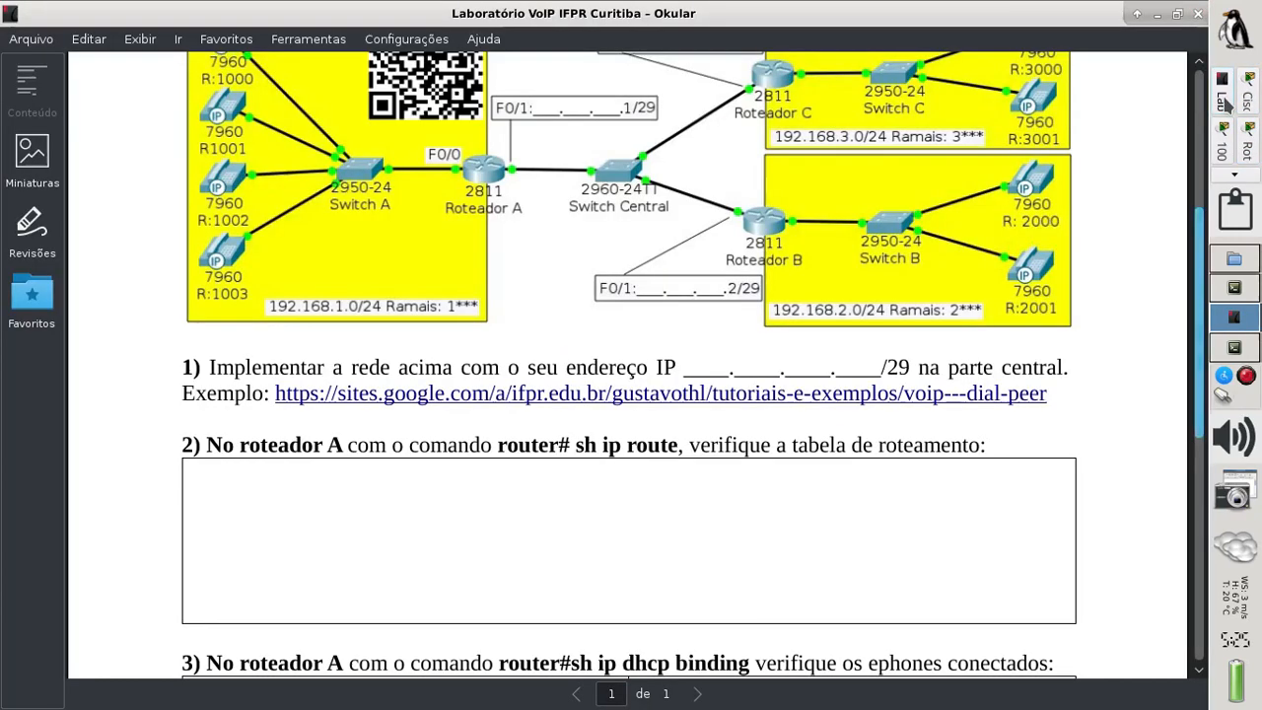
{"action": "scroll", "coordinate": [659, 444], "scroll_direction": "down", "scroll_amount": 3}
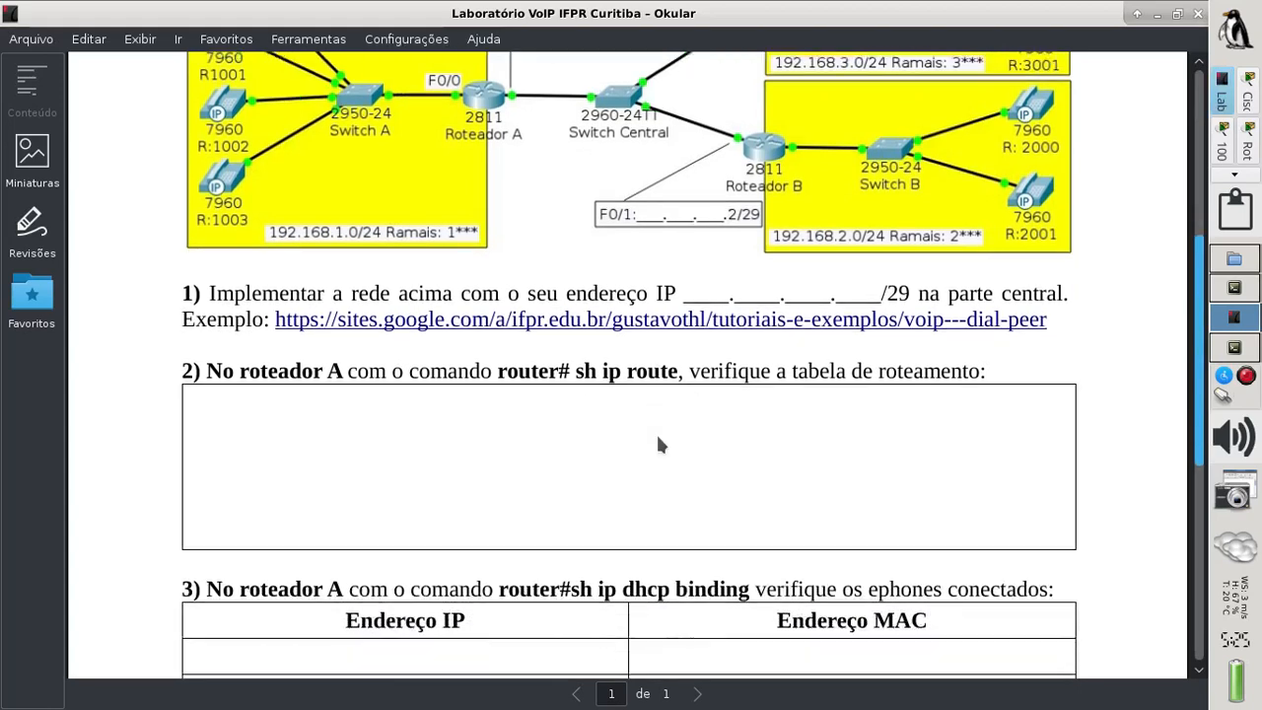
{"action": "scroll", "coordinate": [660, 446], "scroll_direction": "down", "scroll_amount": 2}
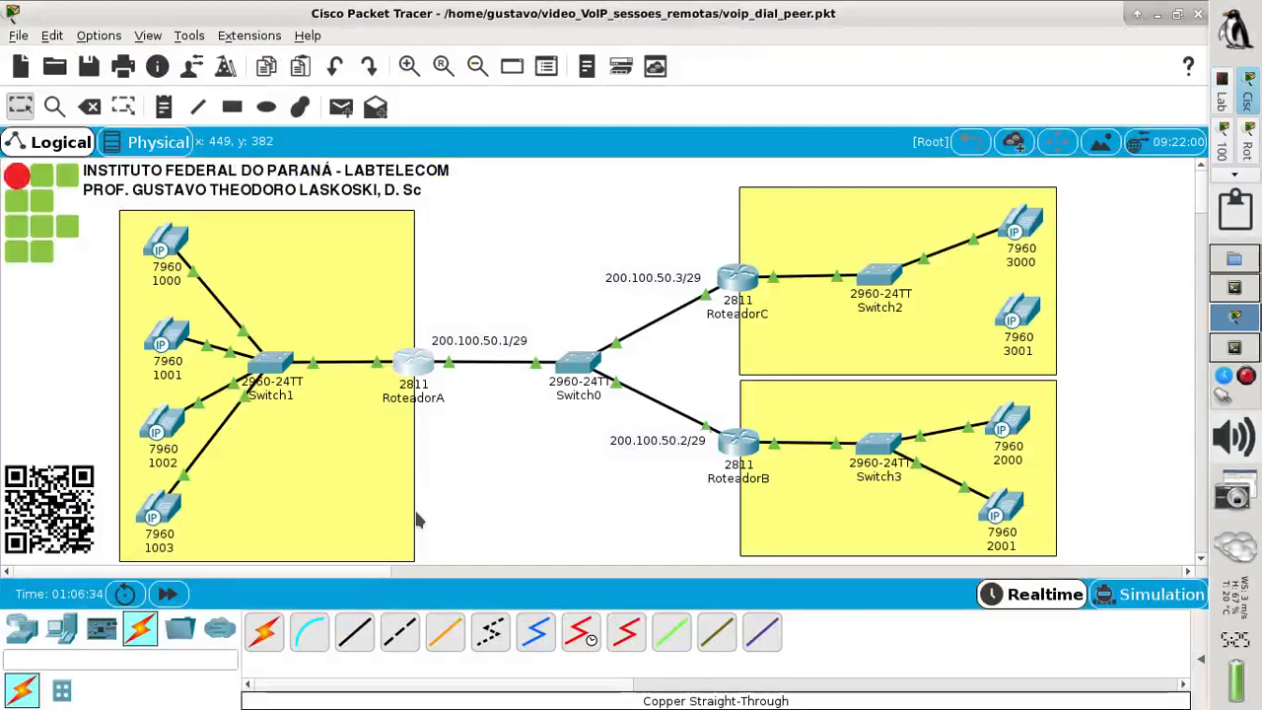
Switch to Packet Tracer and list RoteadorA's DHCP leases in its maximized command line with sh ip dhcp binding.
{"action": "left_click", "coordinate": [414, 368]}
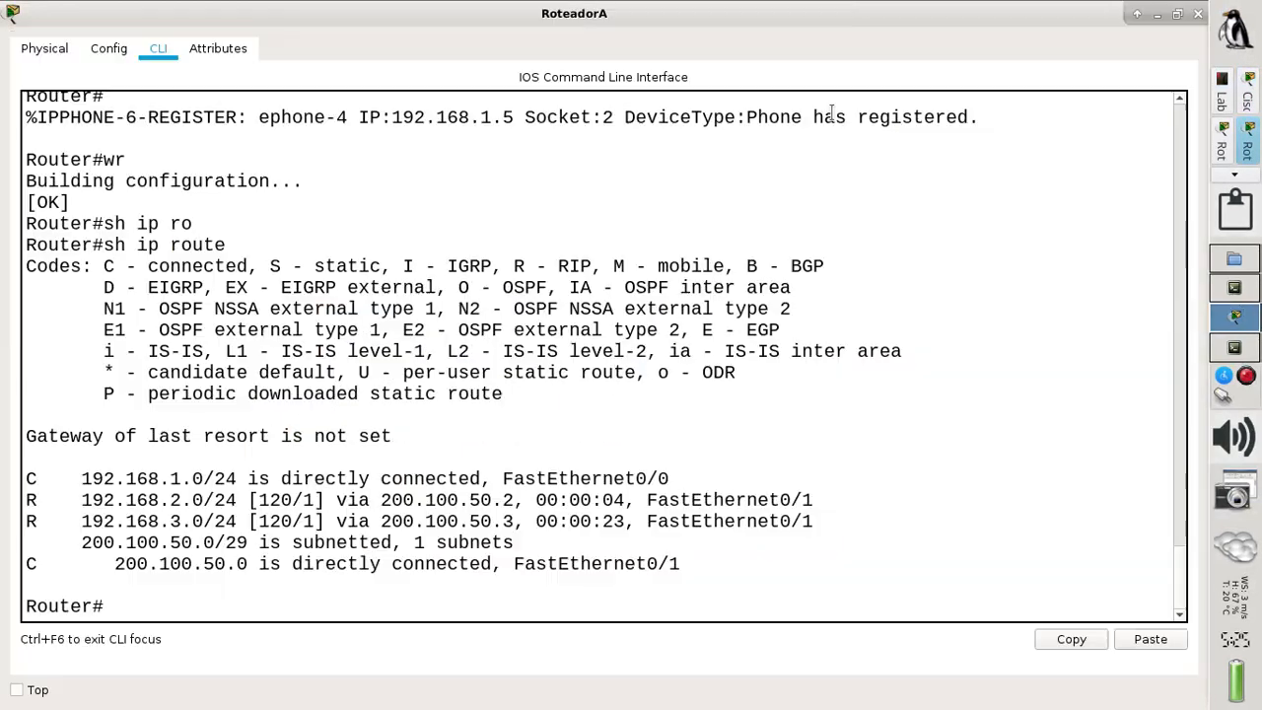
{"action": "left_click", "coordinate": [833, 105]}
{"action": "type", "text": "dh"}
{"action": "key", "text": "Tab"}
{"action": "type", "text": "bi"}
{"action": "key", "text": "Tab"}
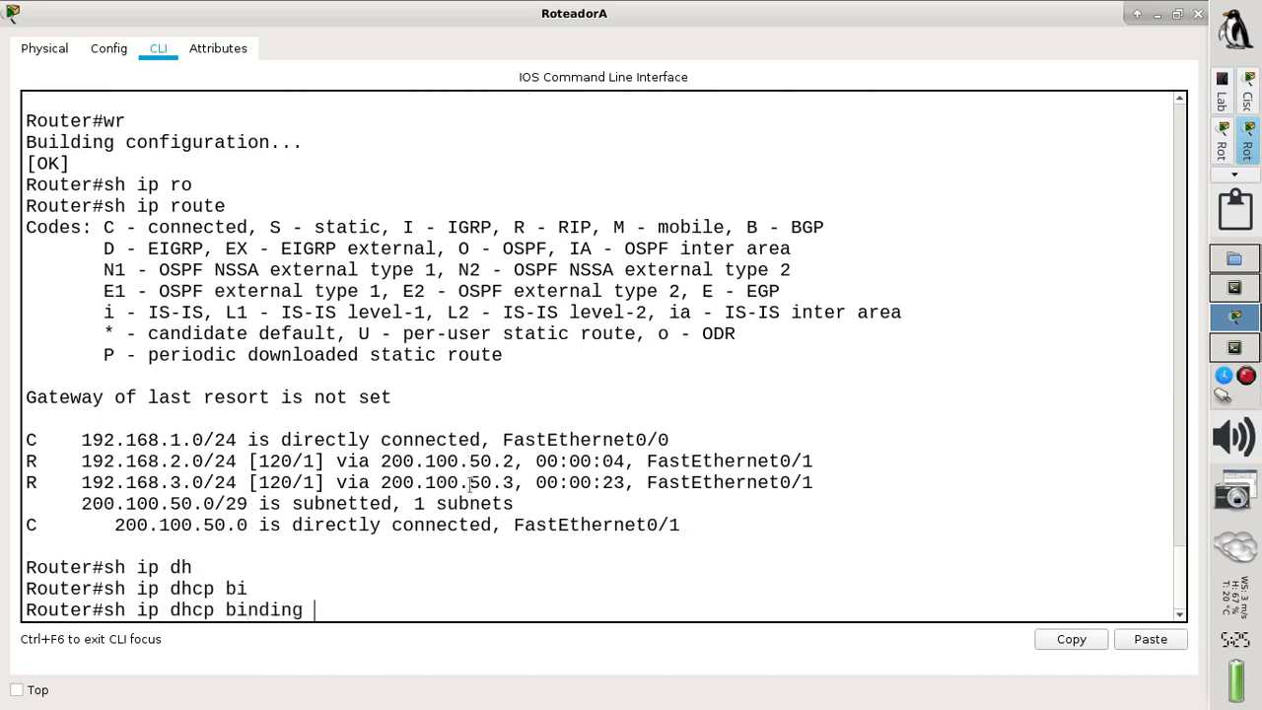
{"action": "key", "text": "Return"}
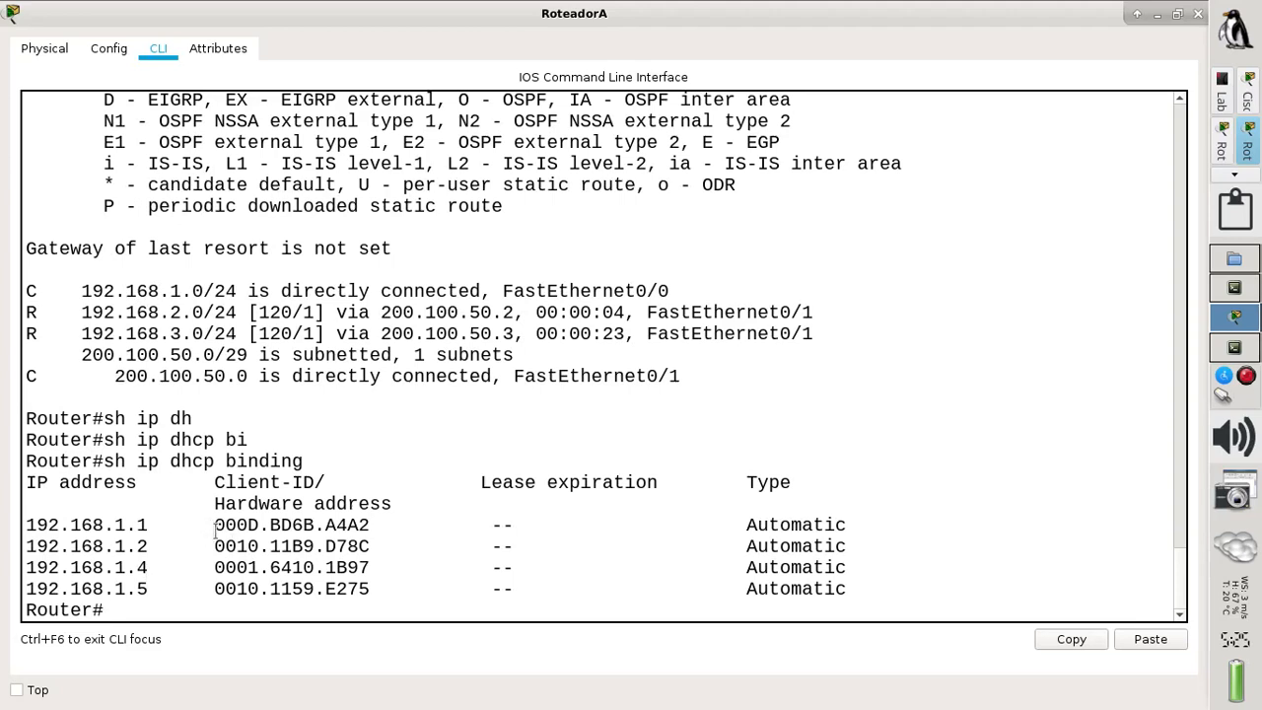
Highlight the hardware address of the 192.168.1.1 lease in RoteadorA's DHCP bindings, and close the router's window.
{"action": "left_click_drag", "start_coordinate": [215, 529], "coordinate": [370, 526]}
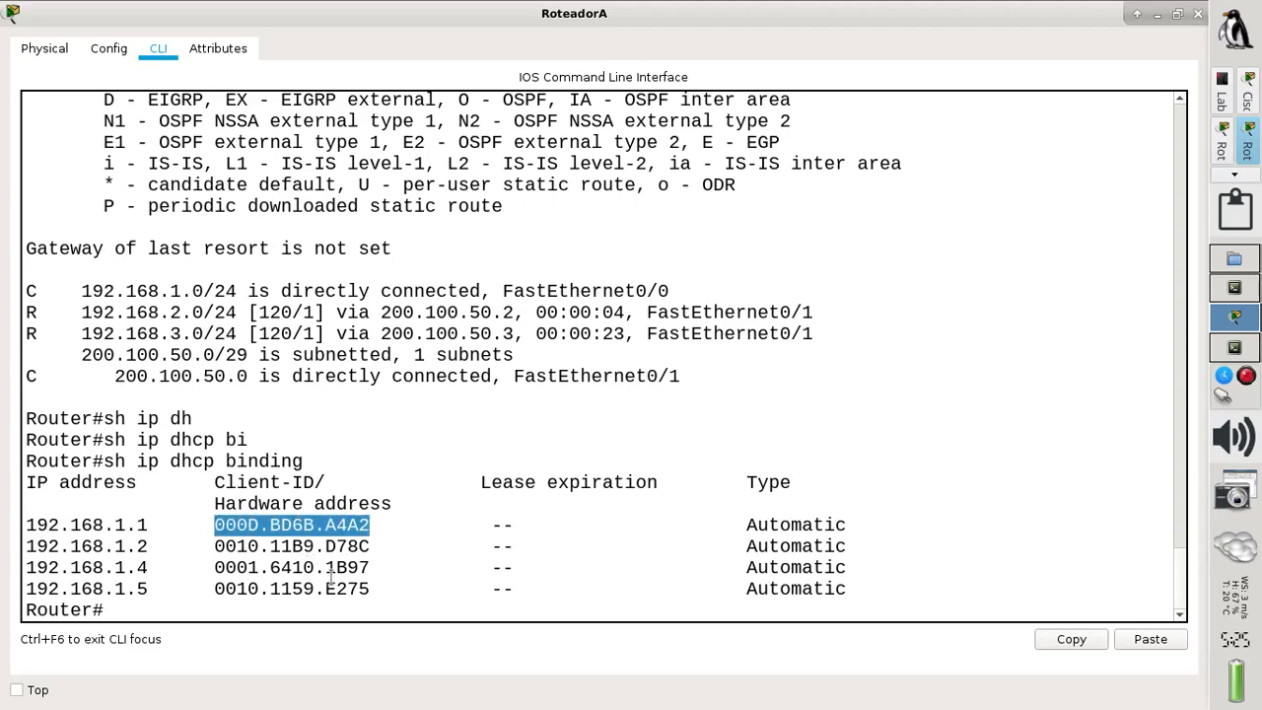
{"action": "left_click", "coordinate": [1197, 14]}
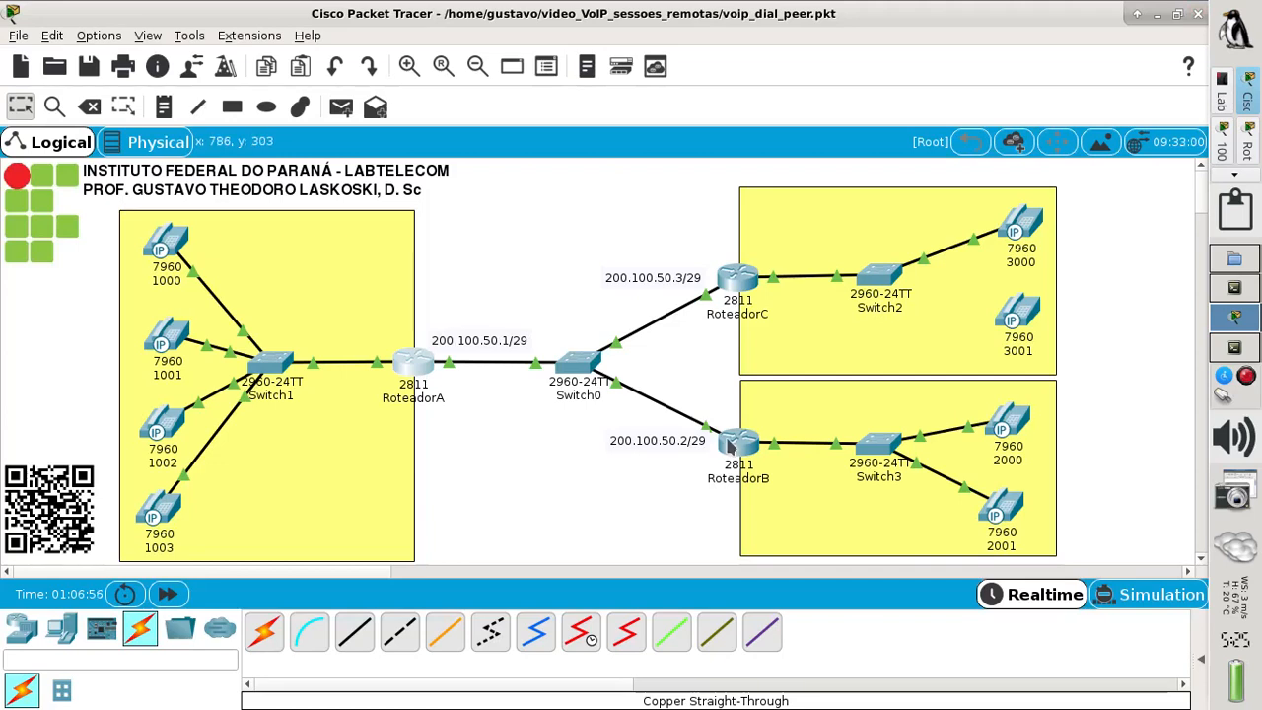
Switch to the Okular worksheet, read item 4 on the call between extensions 1000 and 3000, and return to Packet Tracer.
{"action": "mouse_move", "coordinate": [730, 447]}
{"action": "left_click", "coordinate": [1222, 98]}
{"action": "scroll", "coordinate": [593, 445], "scroll_direction": "down", "scroll_amount": 5}
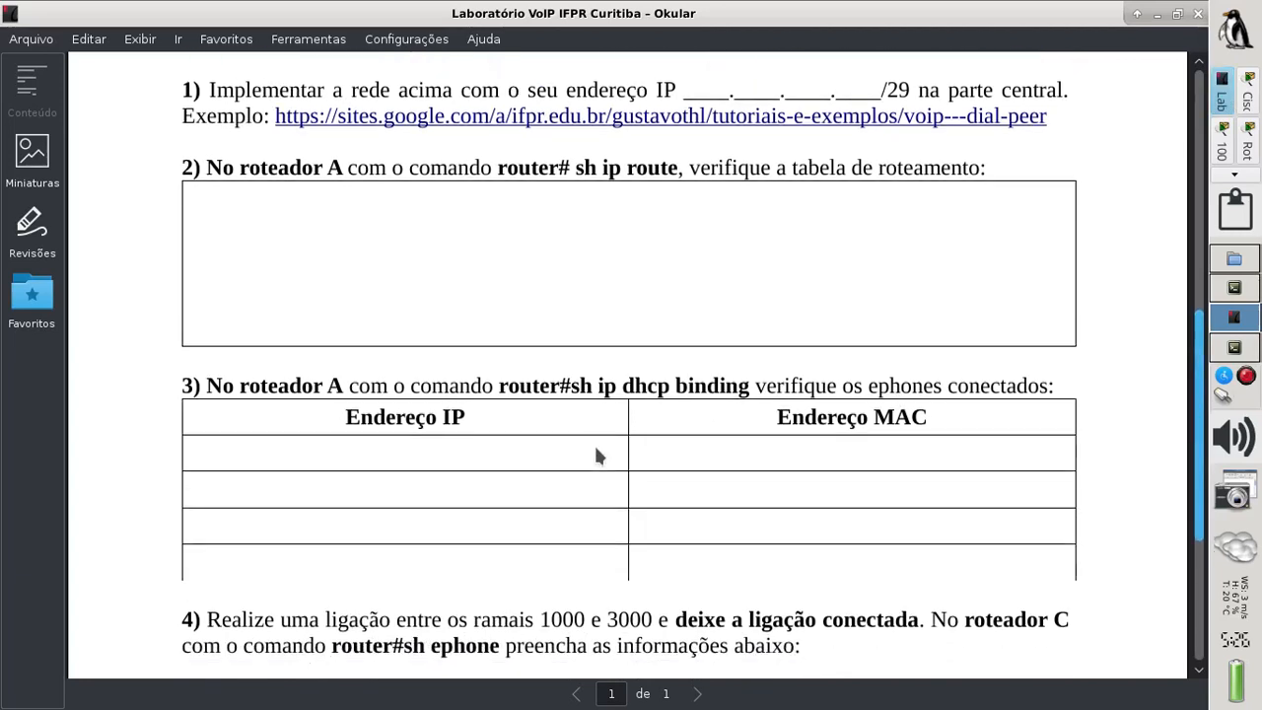
{"action": "scroll", "coordinate": [596, 456], "scroll_direction": "down", "scroll_amount": 3}
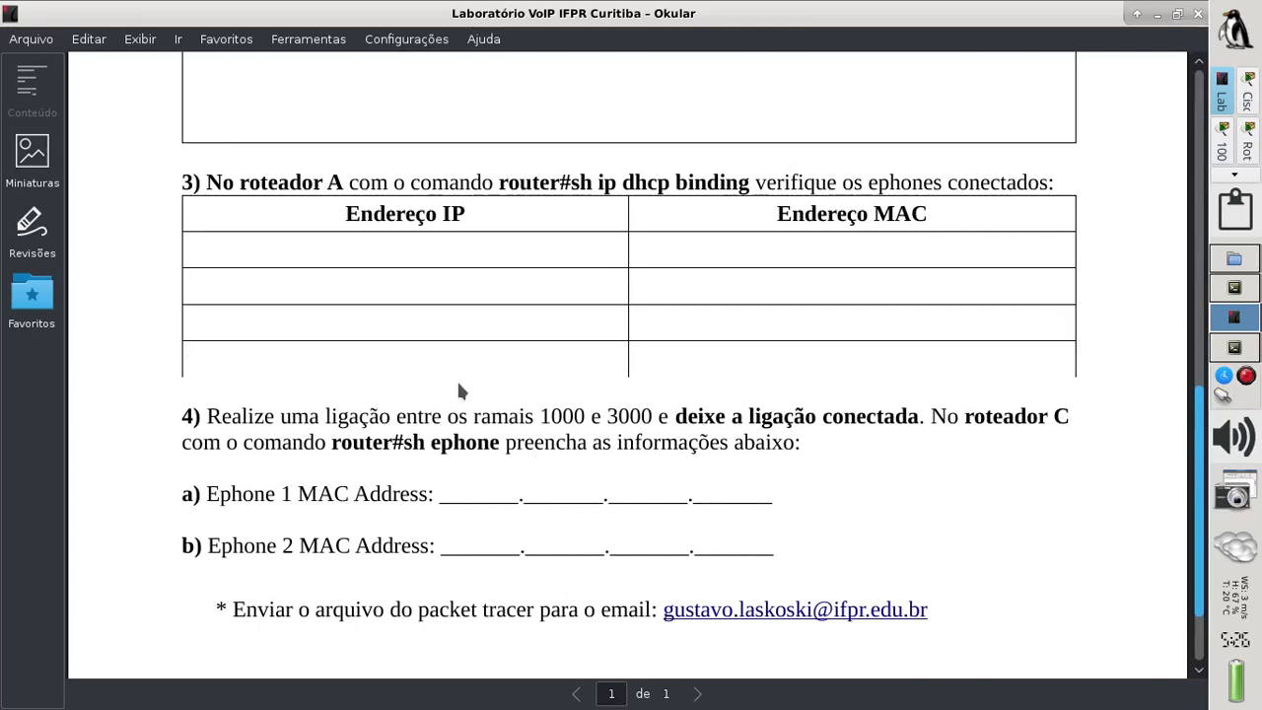
{"action": "left_click", "coordinate": [1158, 15]}
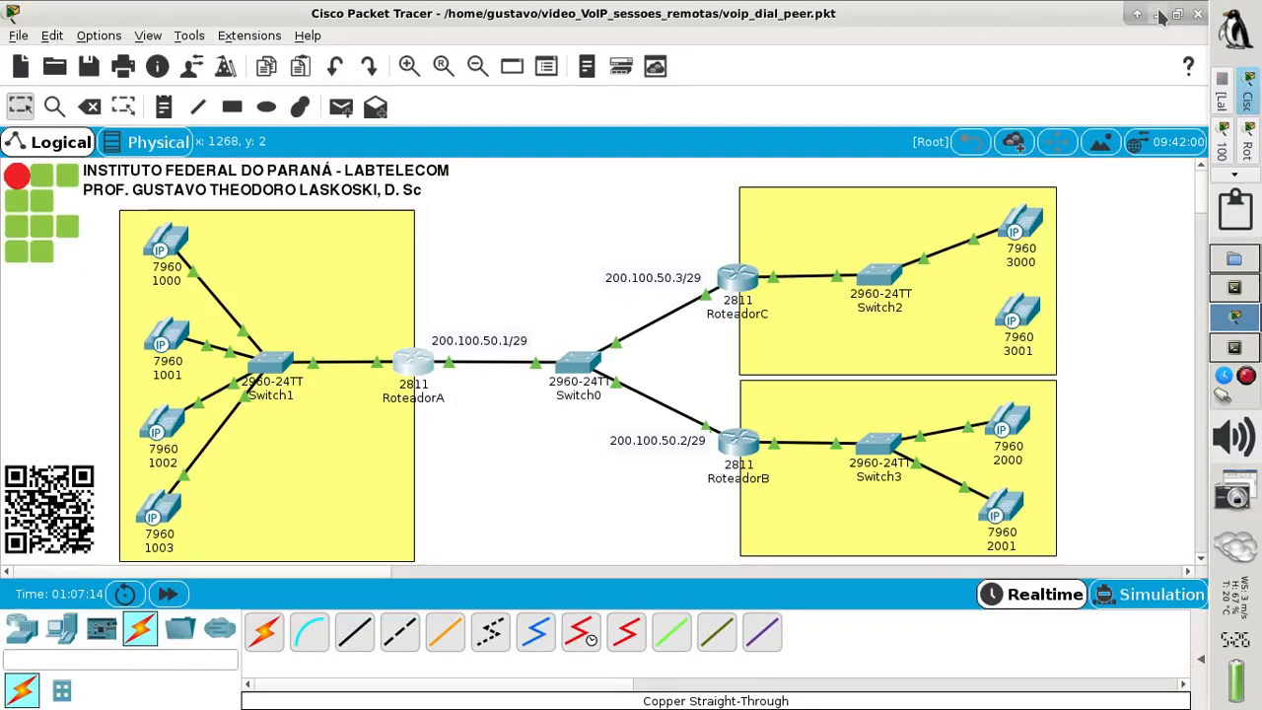
Connect phone 3001 to FastEthernet0/4 on Switch2 with a copper straight-through cable.
{"action": "mouse_move", "coordinate": [1016, 229]}
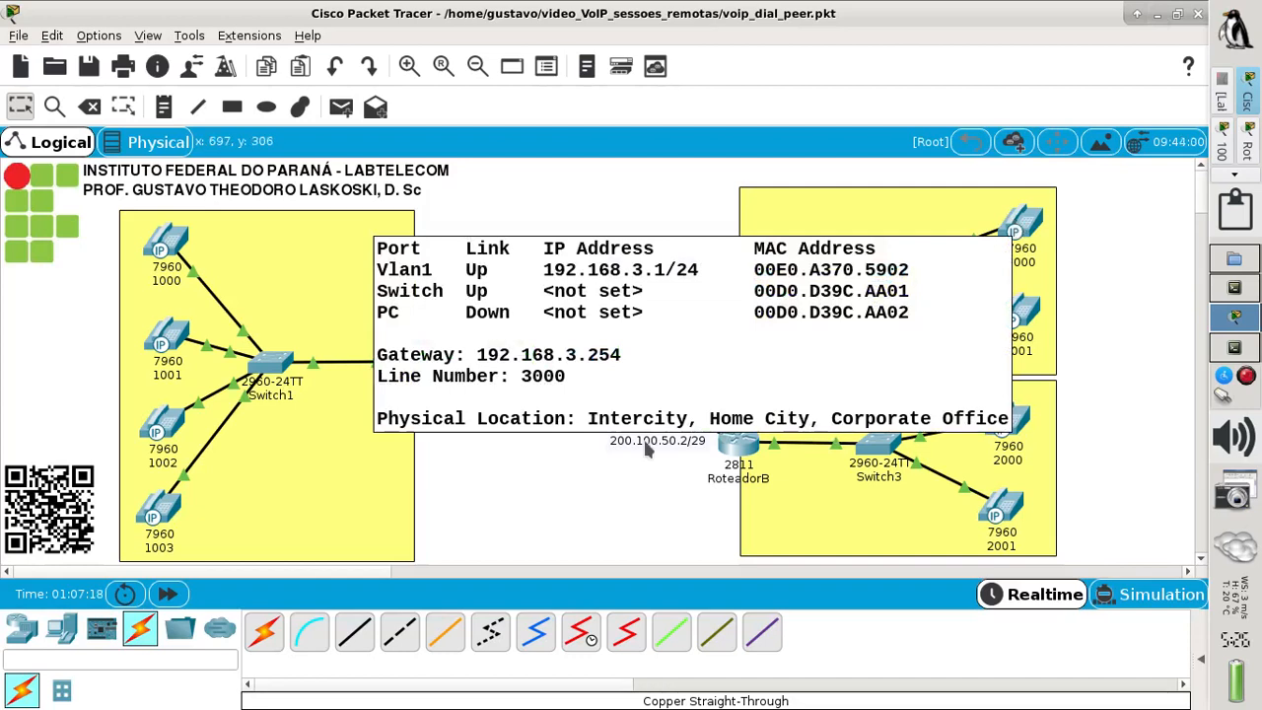
{"action": "left_click", "coordinate": [354, 631]}
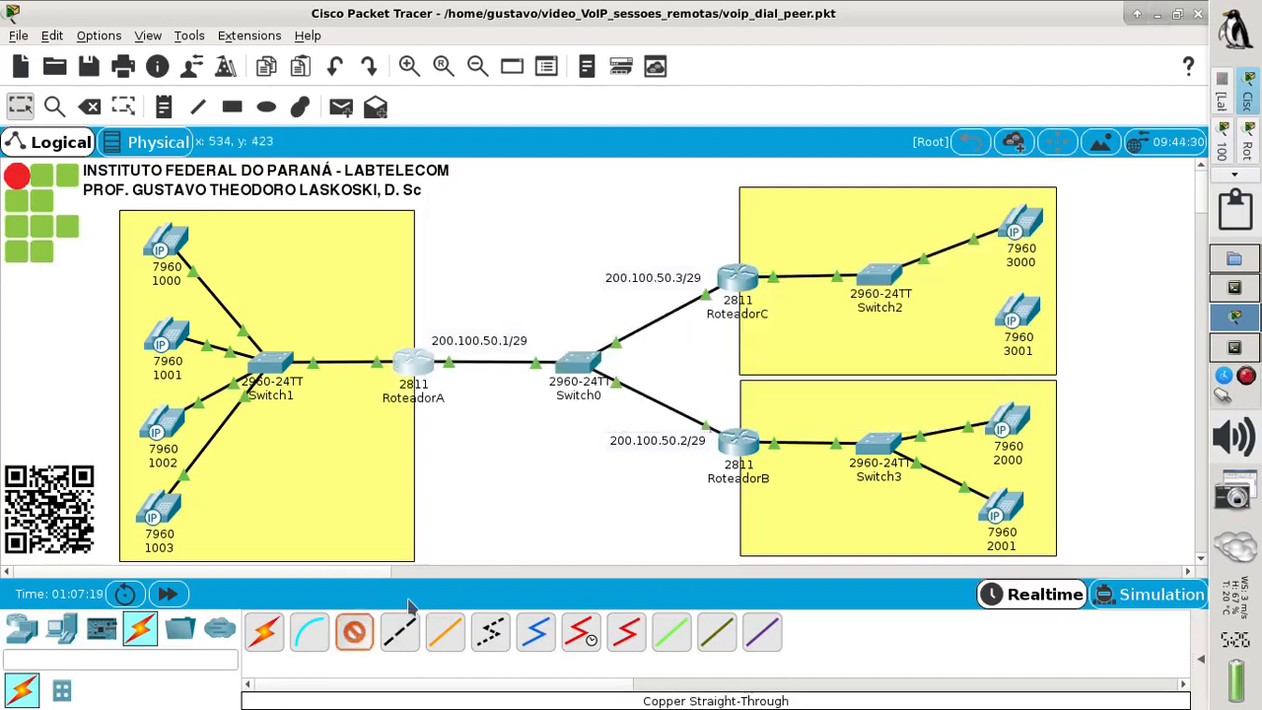
{"action": "left_click", "coordinate": [1021, 314]}
{"action": "left_click", "coordinate": [1047, 320]}
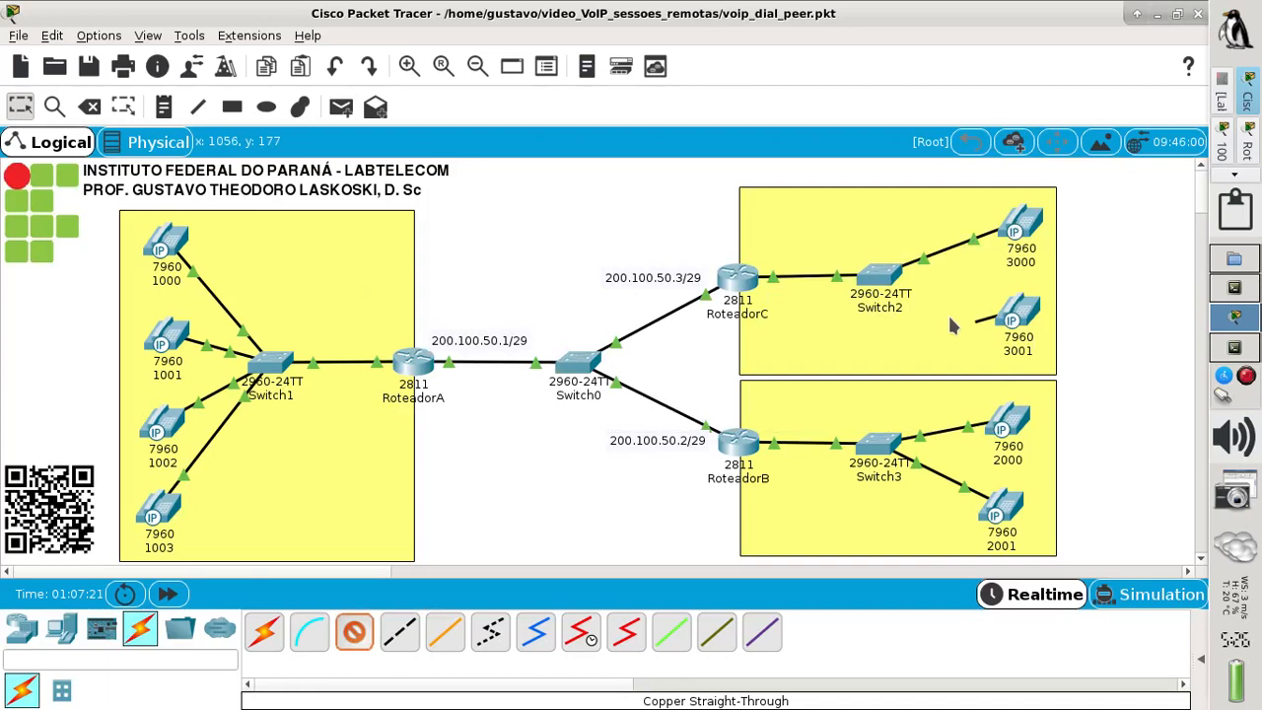
{"action": "left_click", "coordinate": [881, 277]}
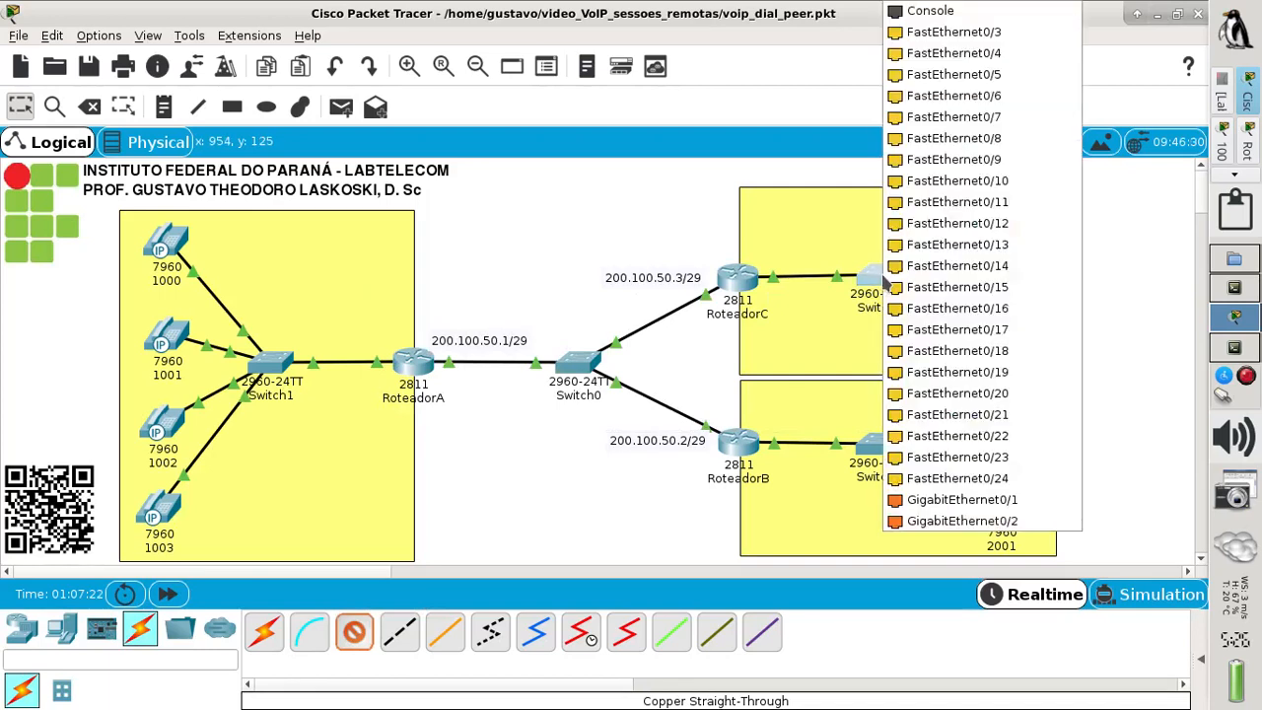
{"action": "left_click", "coordinate": [993, 54]}
Plug the IP phone power adapter into phone 3001 and close its device window.
{"action": "left_click", "coordinate": [1018, 316]}
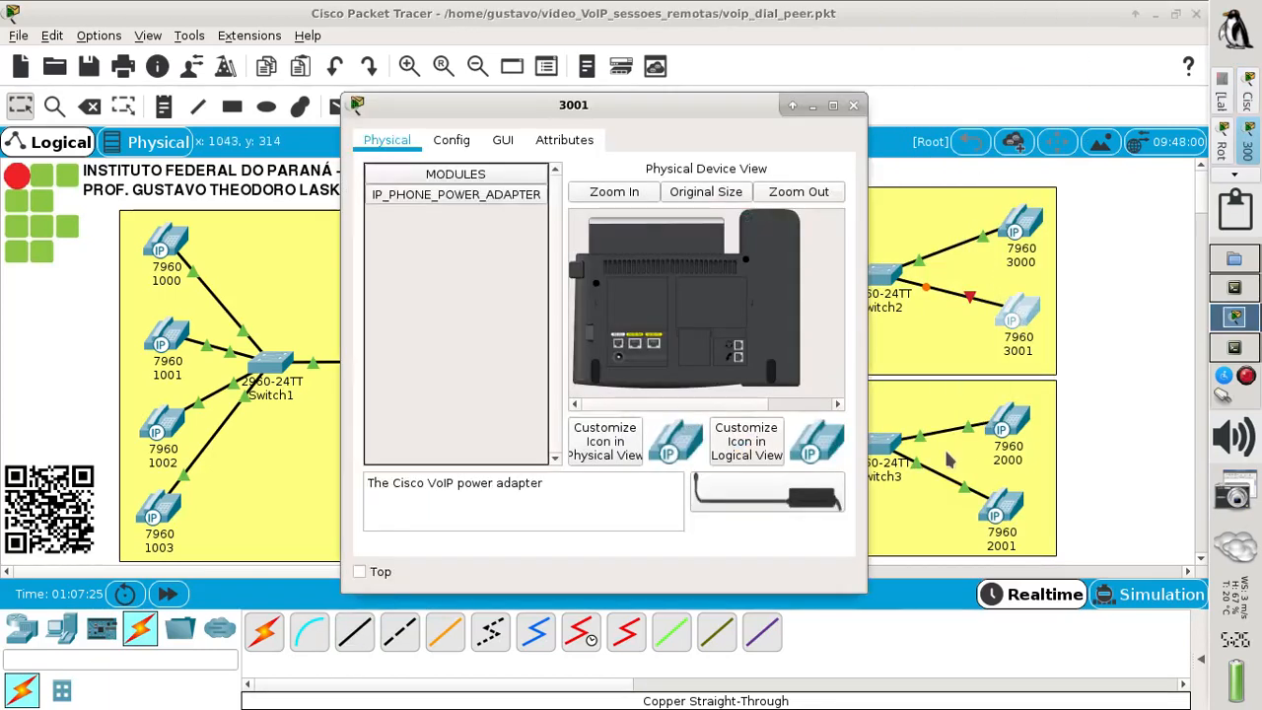
{"action": "left_click_drag", "start_coordinate": [761, 493], "coordinate": [620, 357]}
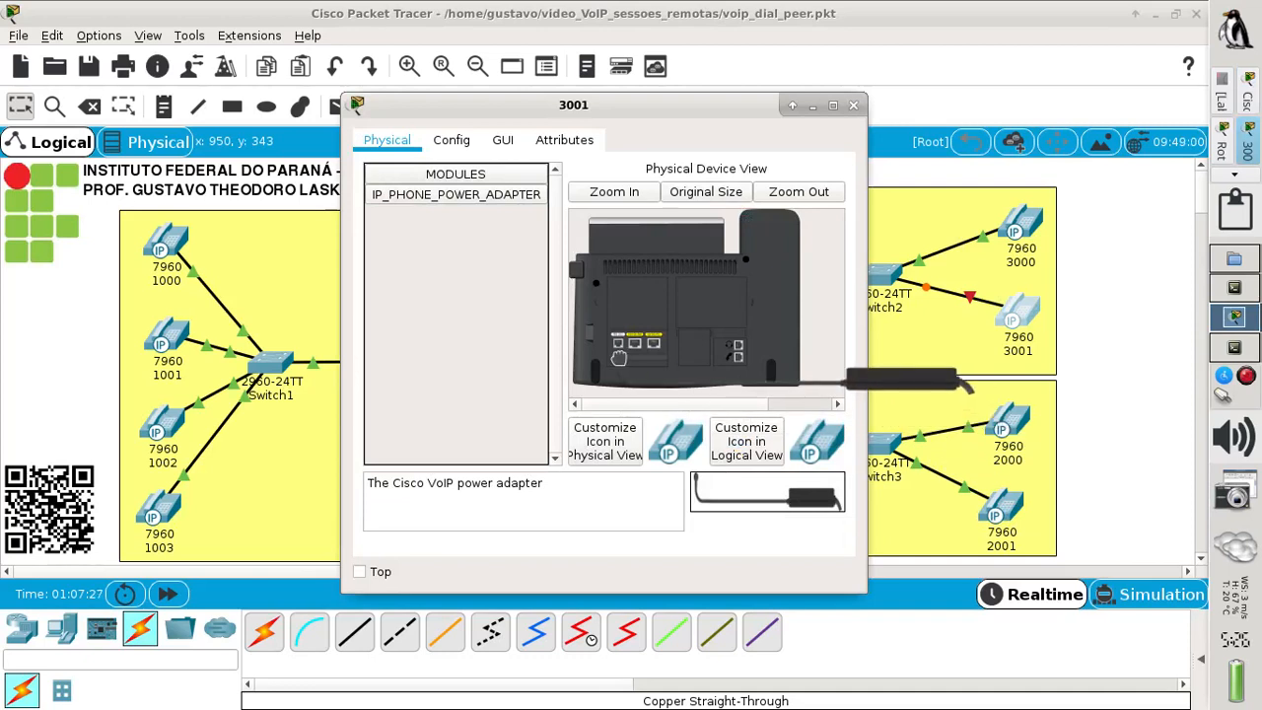
{"action": "left_click", "coordinate": [853, 105]}
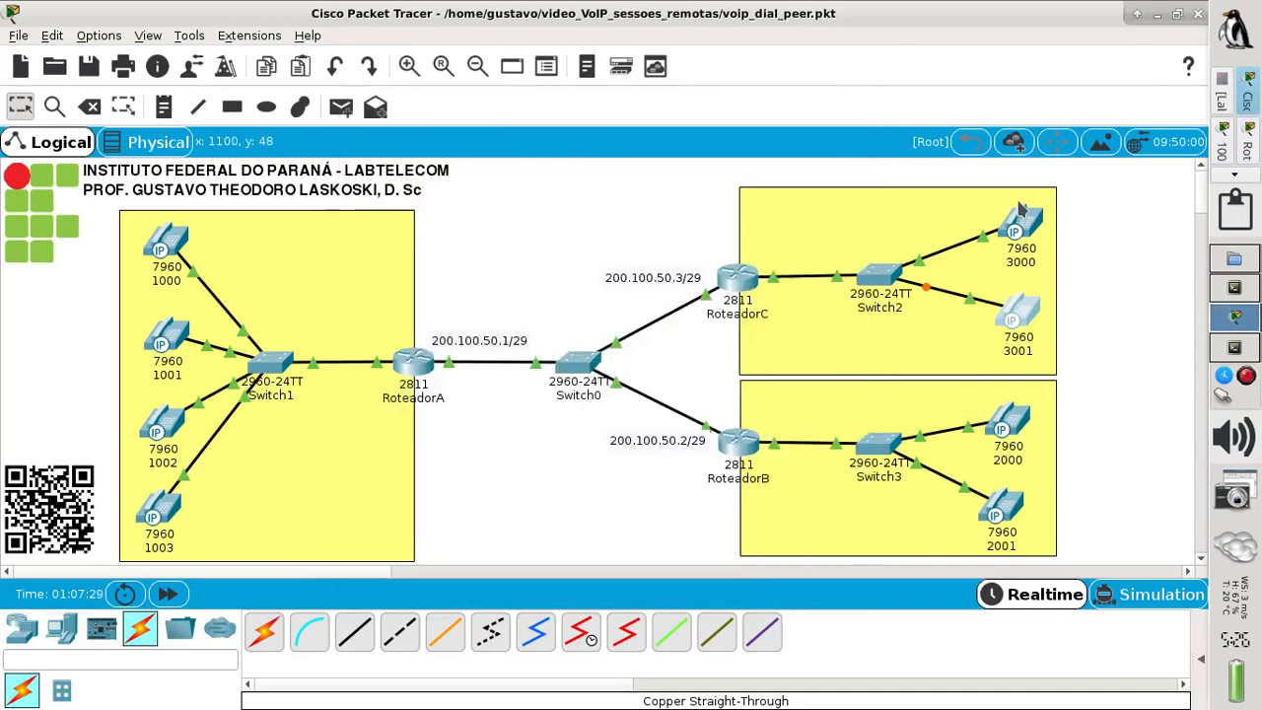
Recheck item 4 in the Okular worksheet, and place a call from phone 3000 to extension 1000 in Packet Tracer.
{"action": "left_click", "coordinate": [1225, 101]}
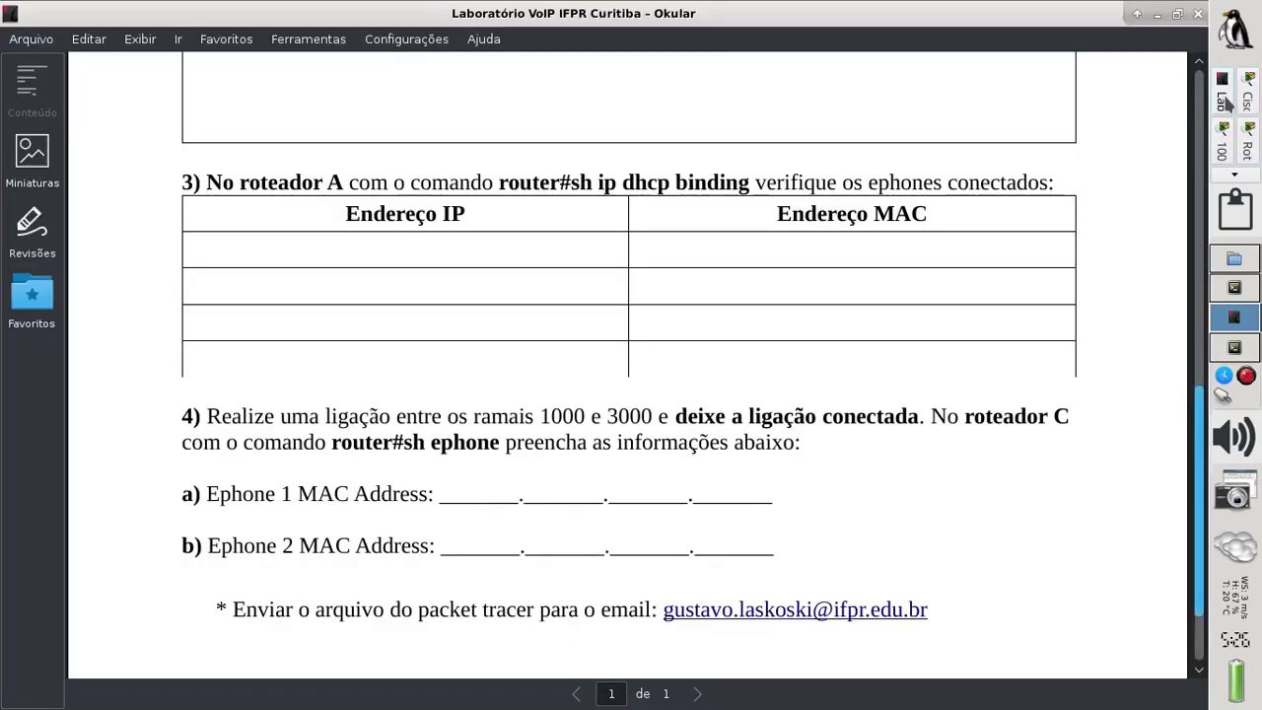
{"action": "left_click", "coordinate": [1226, 102]}
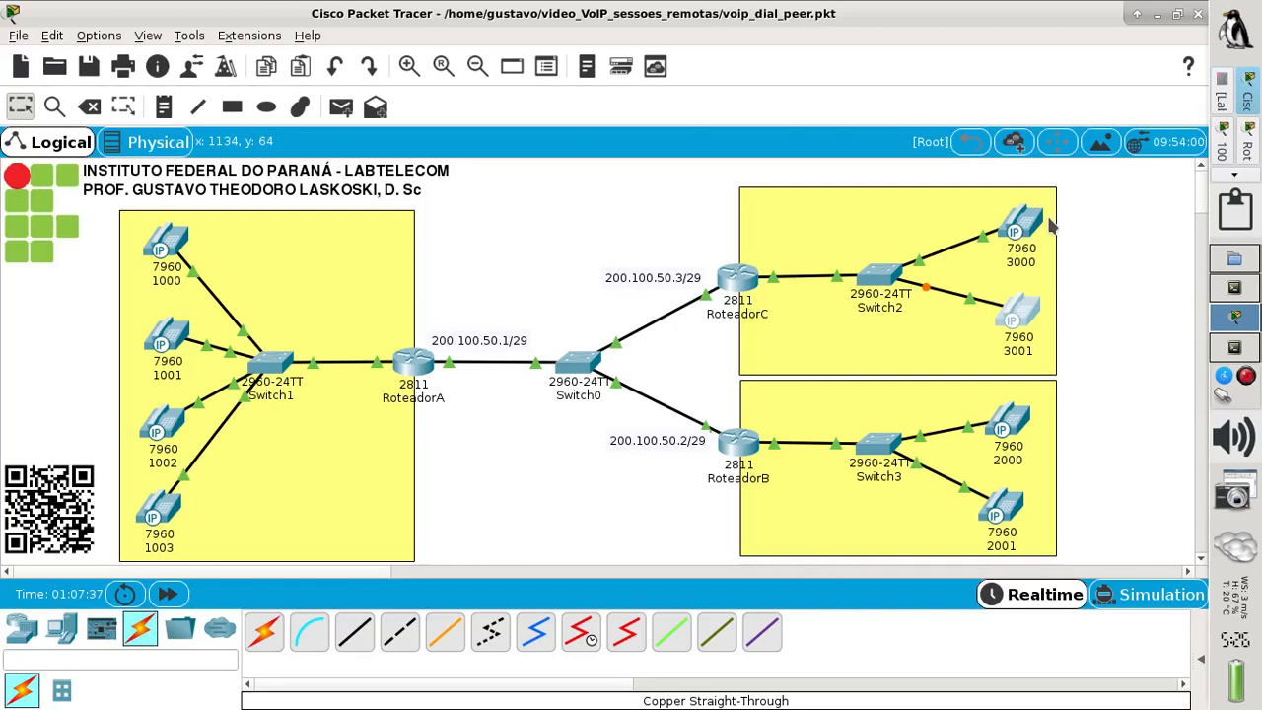
{"action": "left_click", "coordinate": [1020, 227]}
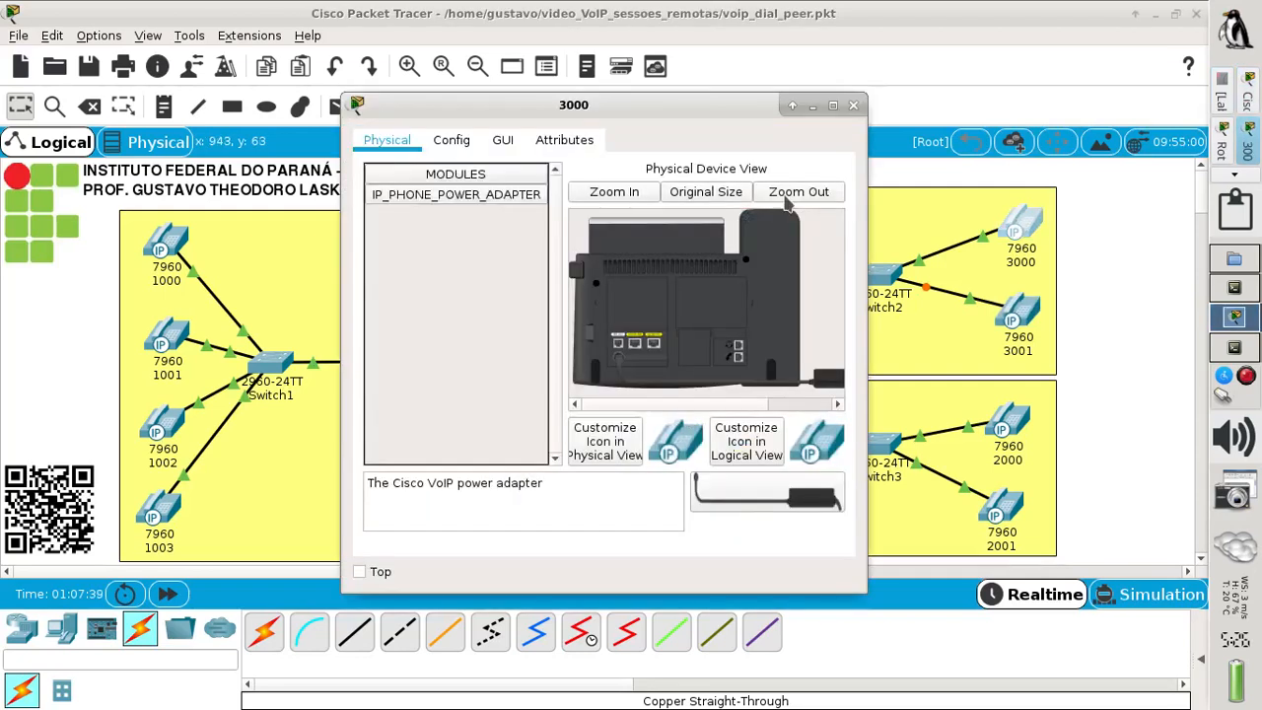
{"action": "left_click", "coordinate": [508, 144]}
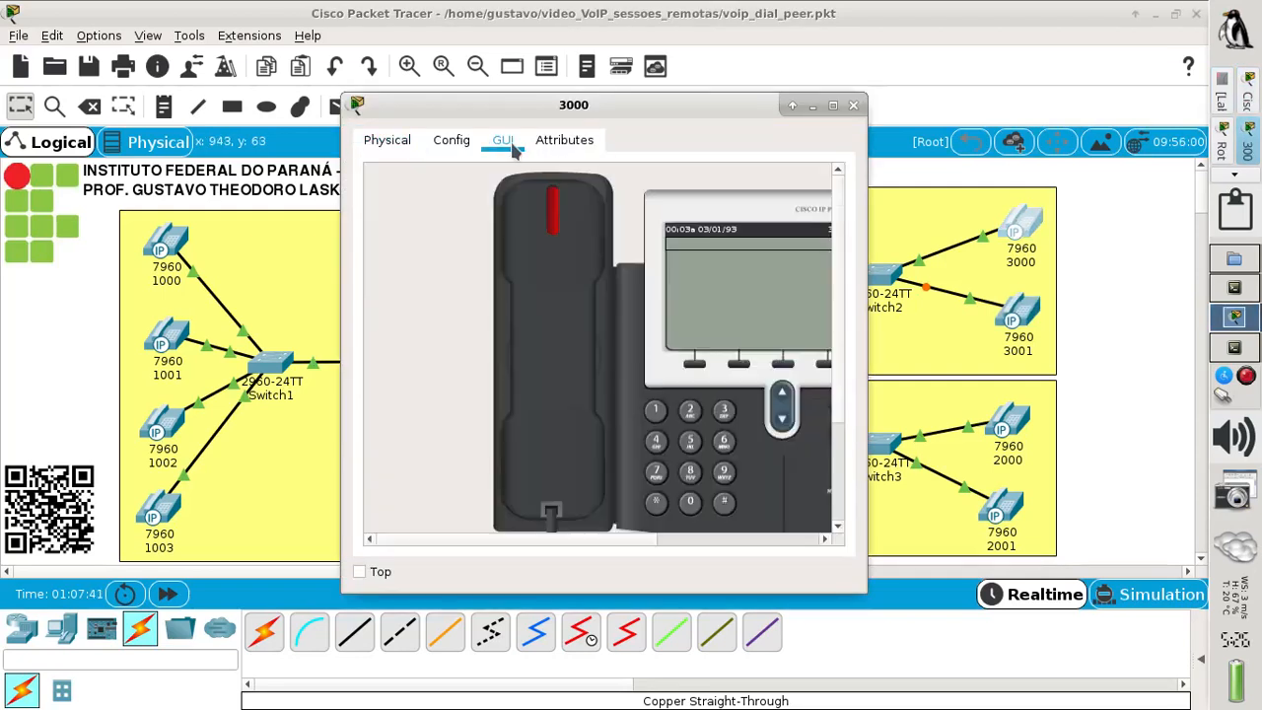
{"action": "left_click_drag", "start_coordinate": [570, 542], "coordinate": [636, 541]}
{"action": "left_click", "coordinate": [544, 410]}
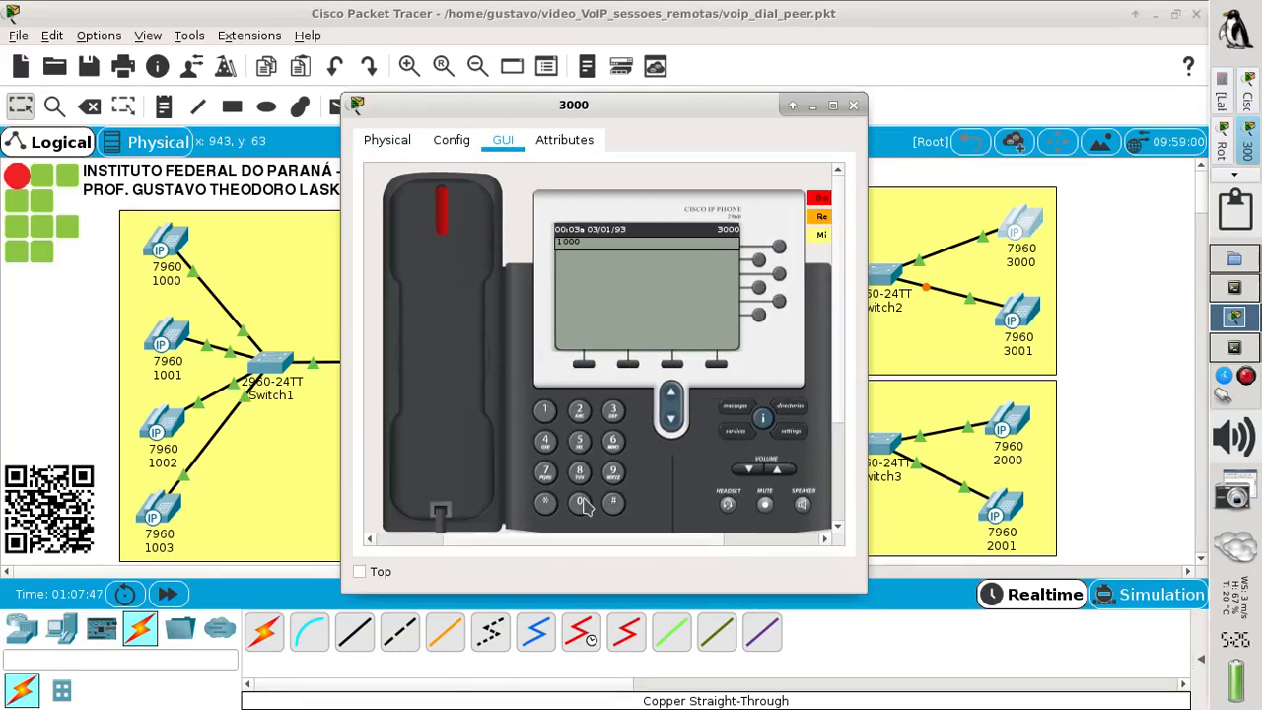
{"action": "left_click", "coordinate": [435, 258]}
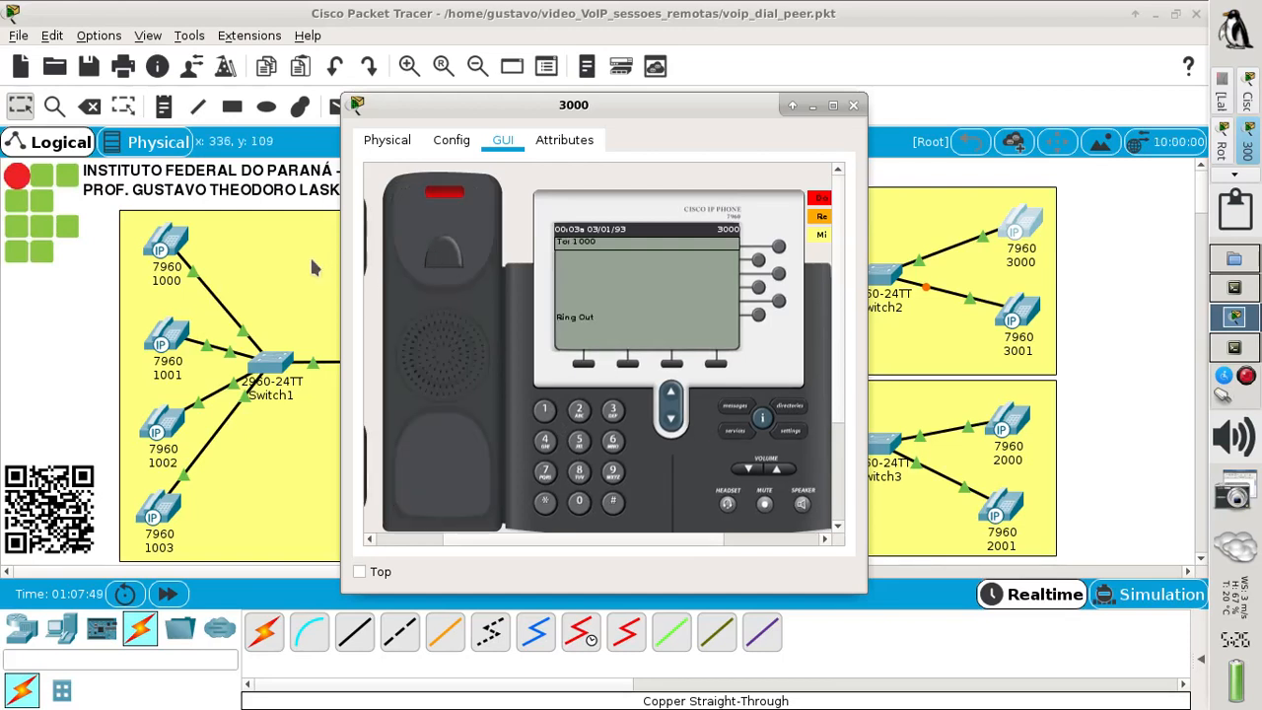
Try to answer the incoming call on phone 1000, and hang up phone 3000.
{"action": "left_click", "coordinate": [166, 249]}
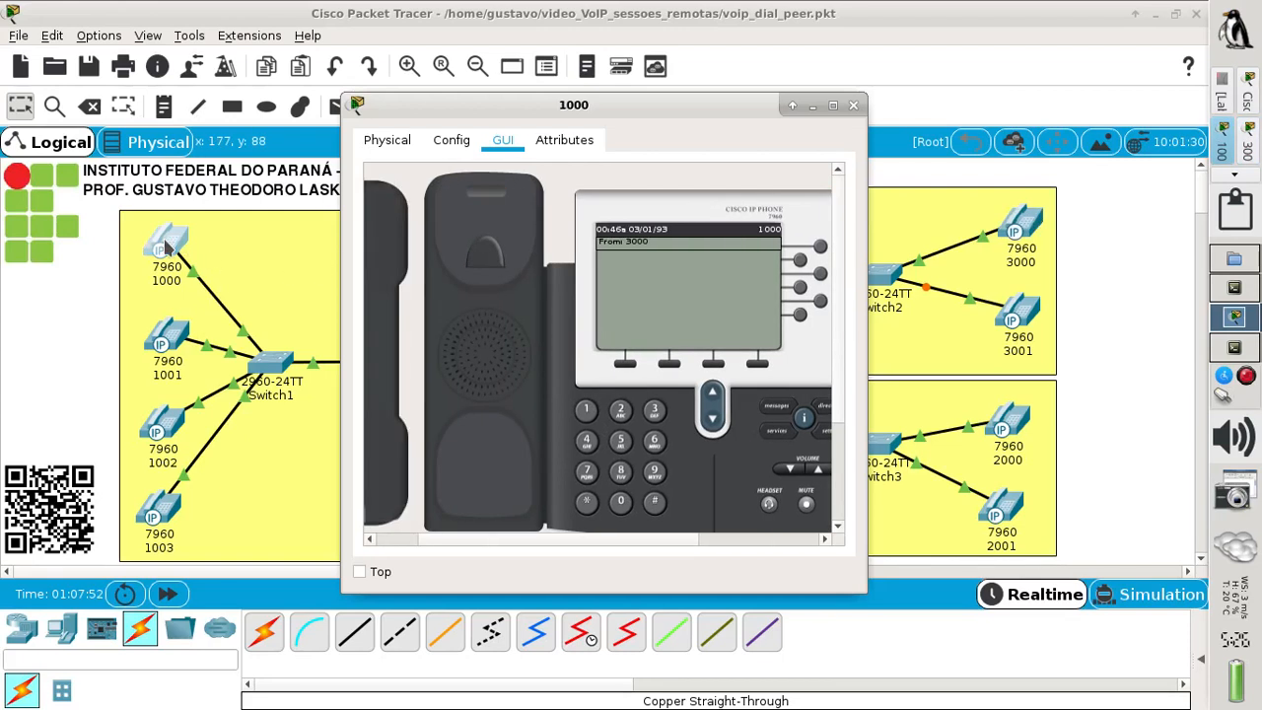
{"action": "left_click", "coordinate": [391, 240]}
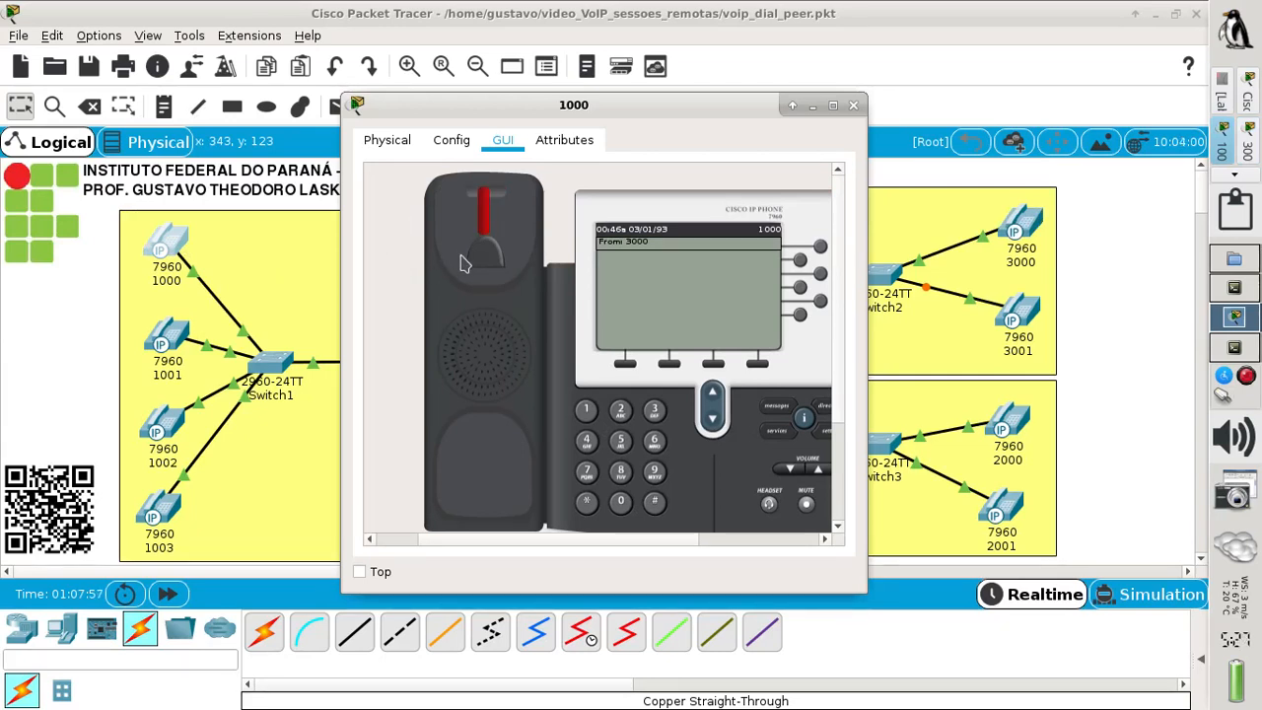
{"action": "left_click", "coordinate": [1133, 283]}
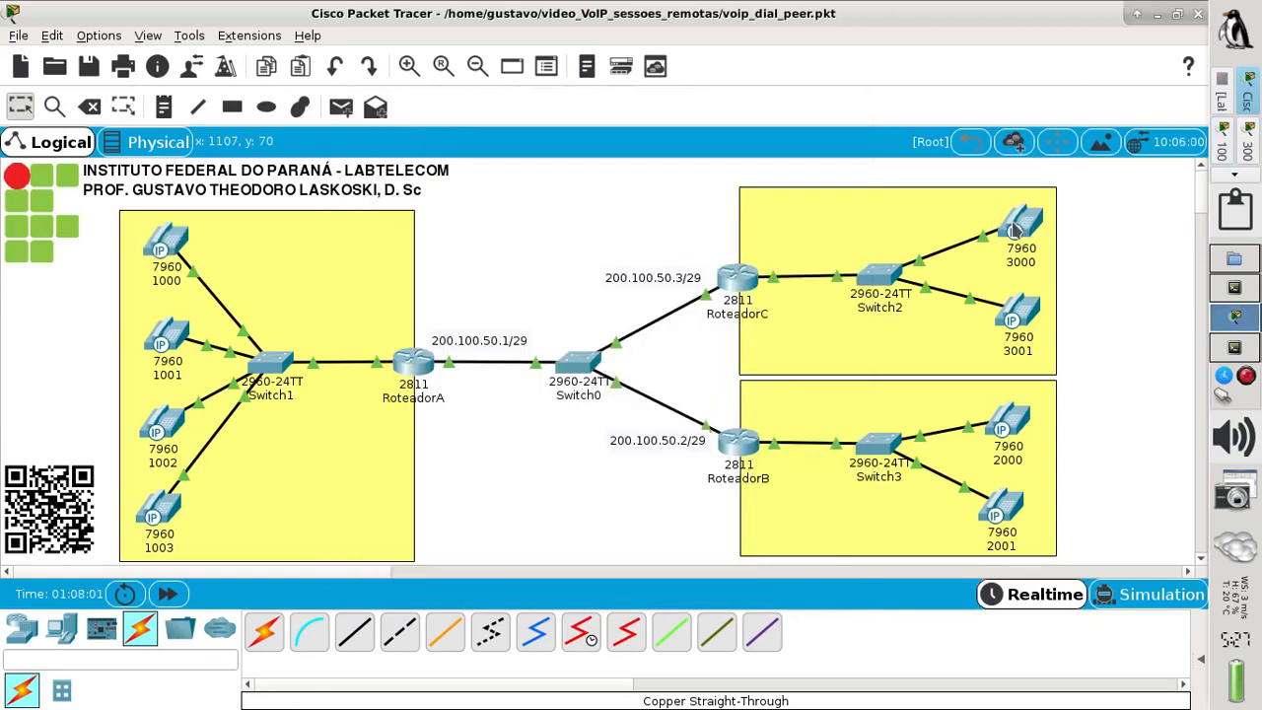
{"action": "left_click", "coordinate": [1025, 225]}
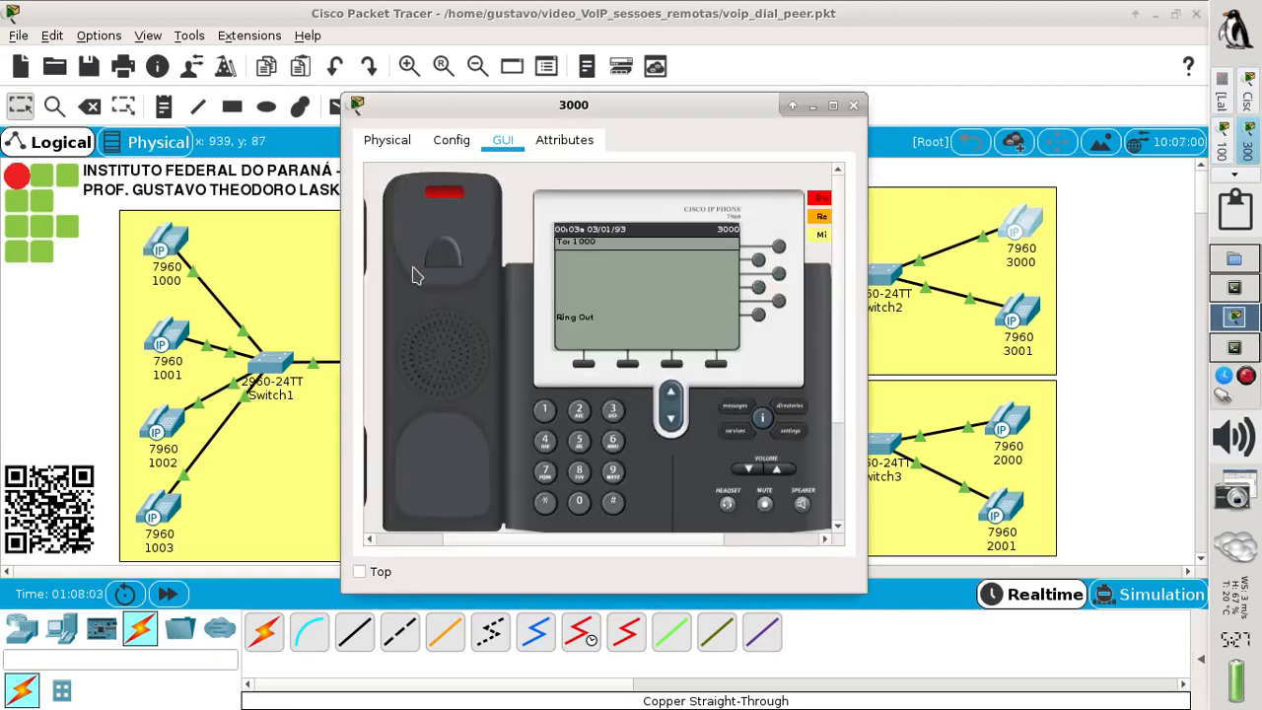
{"action": "left_click", "coordinate": [377, 251]}
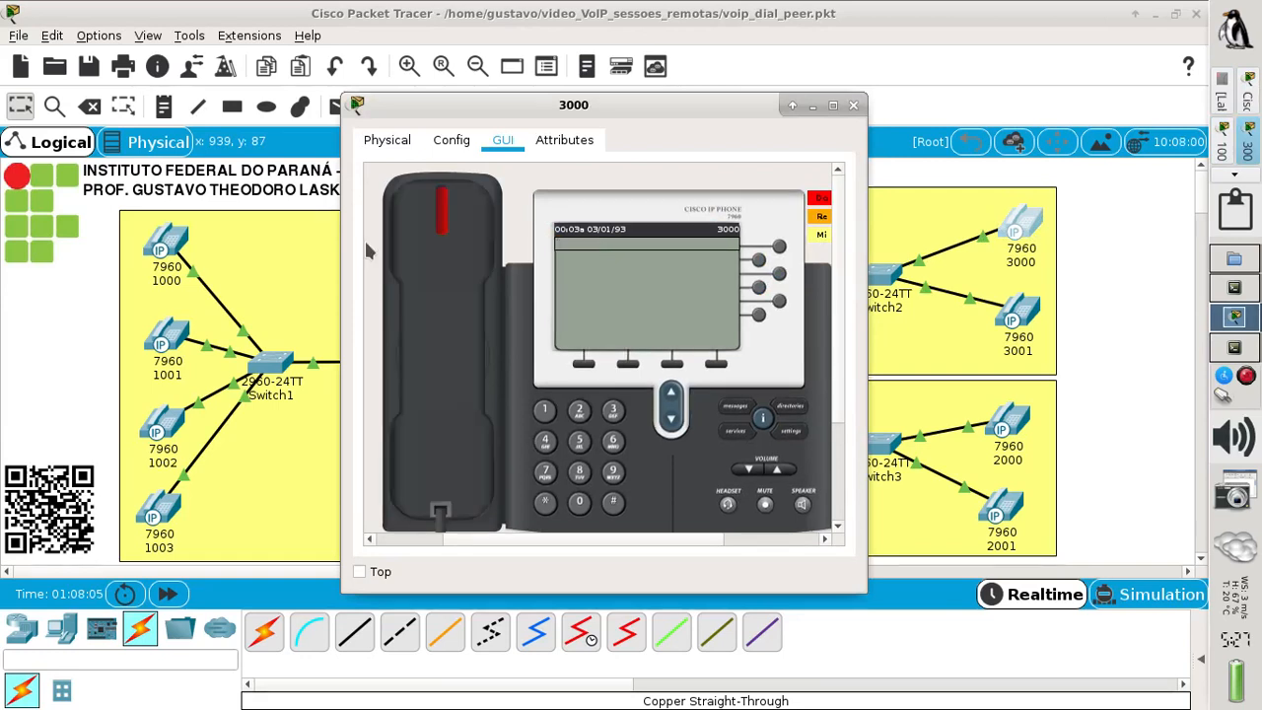
Redial extension 1000 from phone 3000, answer on phone 1000, and return to the topology with the call left open.
{"action": "left_click", "coordinate": [548, 411]}
{"action": "left_click", "coordinate": [580, 503]}
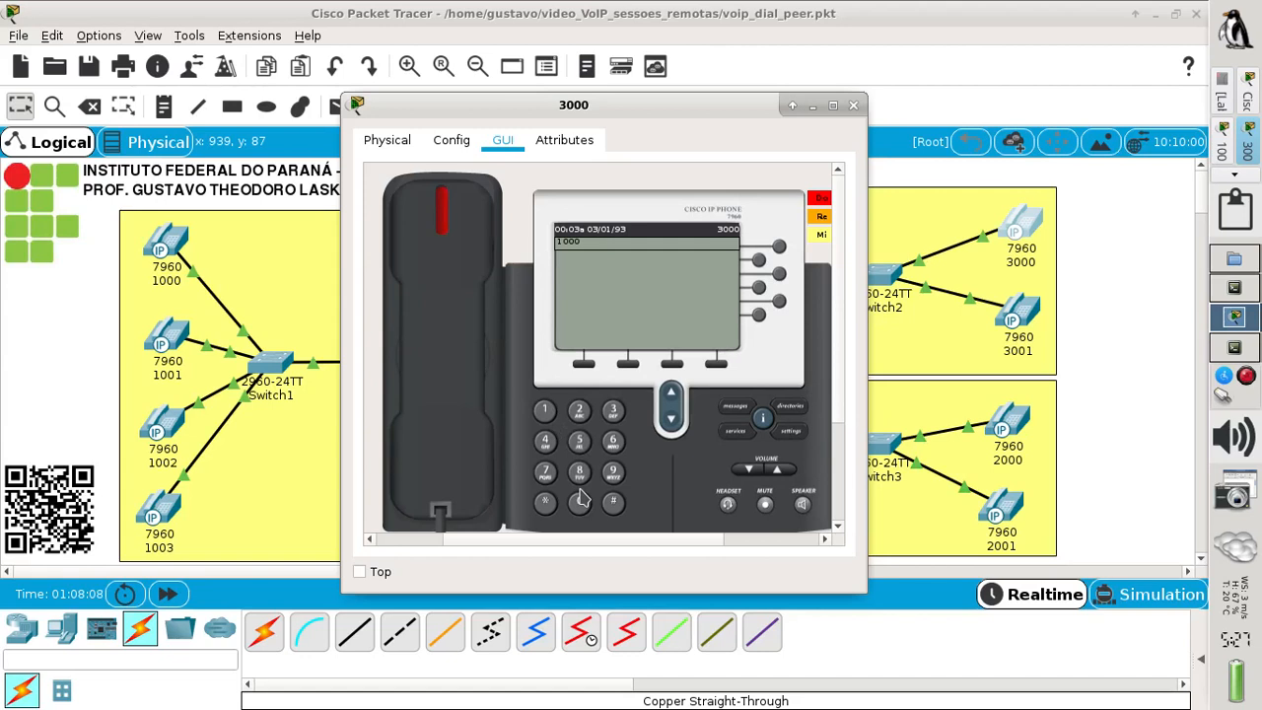
{"action": "left_click", "coordinate": [446, 239]}
{"action": "left_click", "coordinate": [165, 253]}
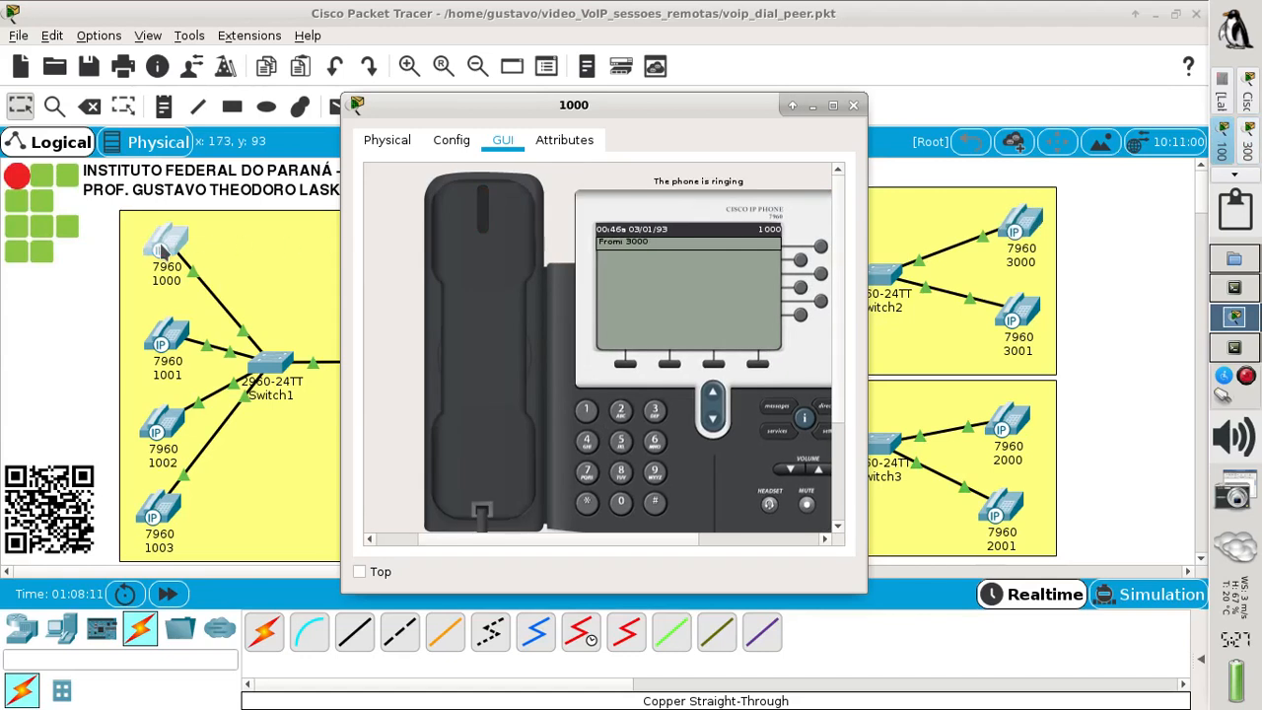
{"action": "left_click", "coordinate": [457, 286]}
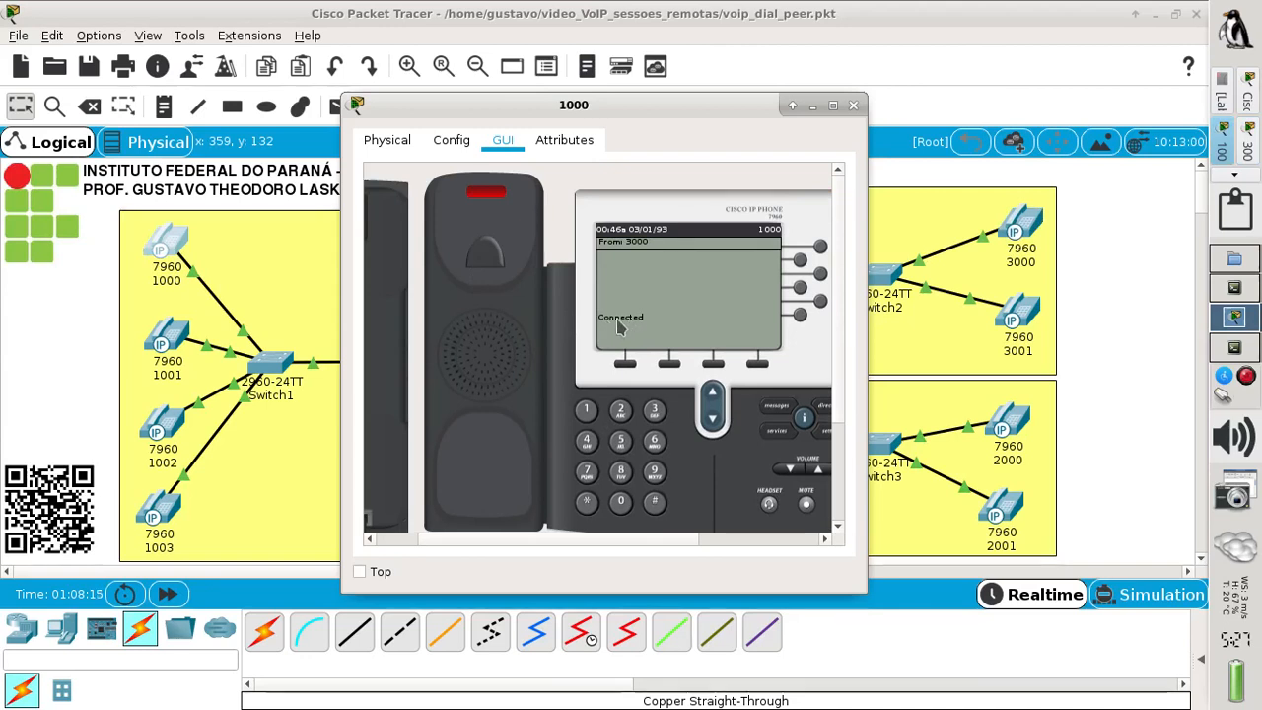
{"action": "left_click", "coordinate": [1103, 348]}
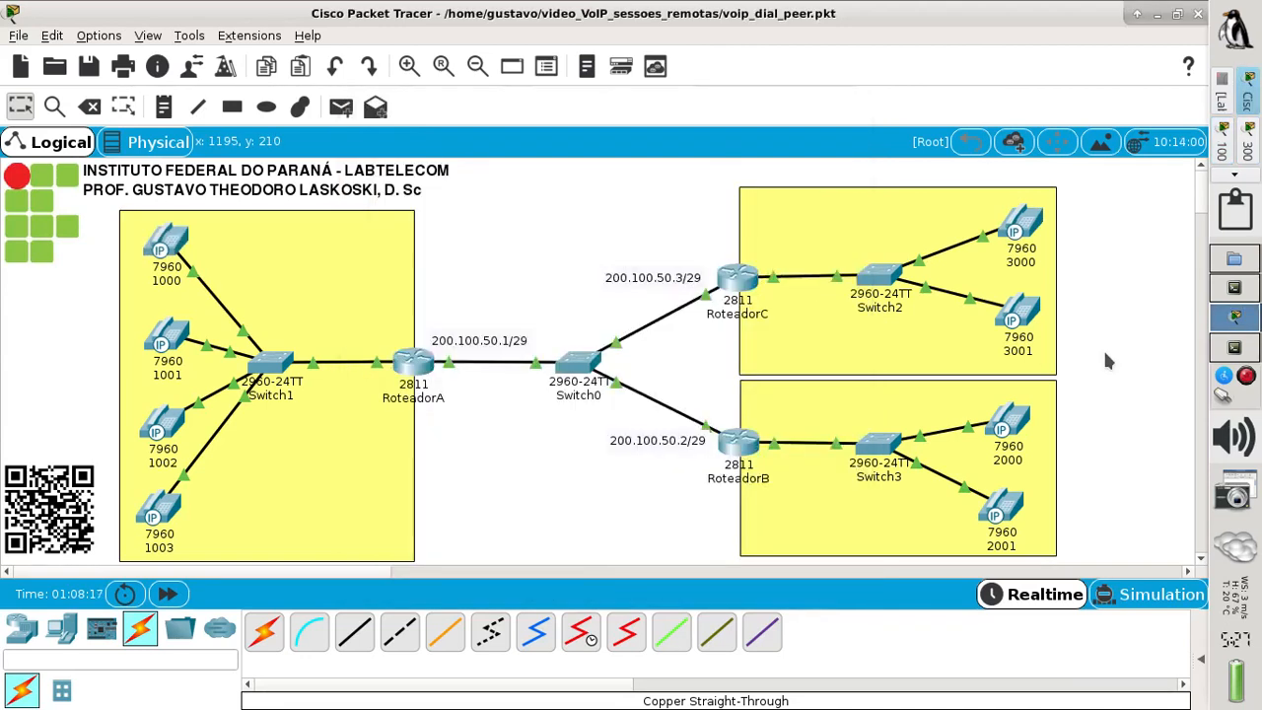
Enter privileged mode in RoteadorC's maximized command line and list its phones with sh ephone.
{"action": "left_click", "coordinate": [718, 277]}
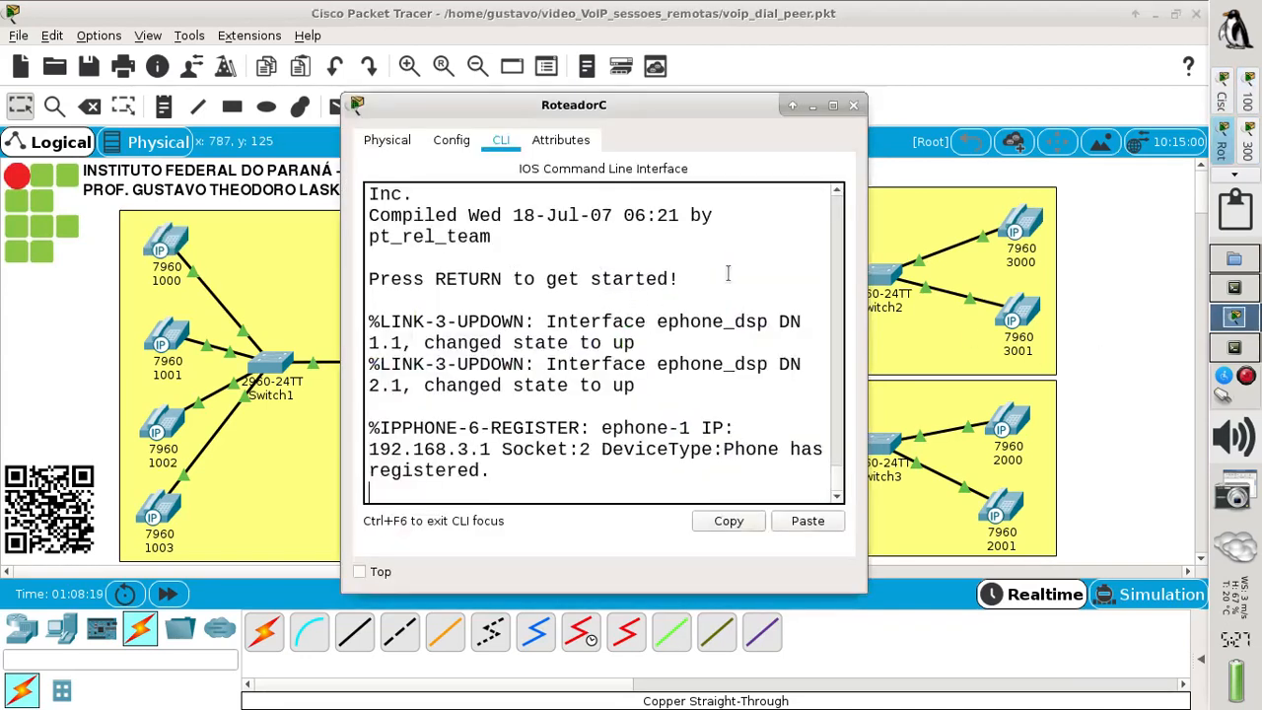
{"action": "left_click", "coordinate": [833, 105]}
{"action": "key", "text": "Return"}
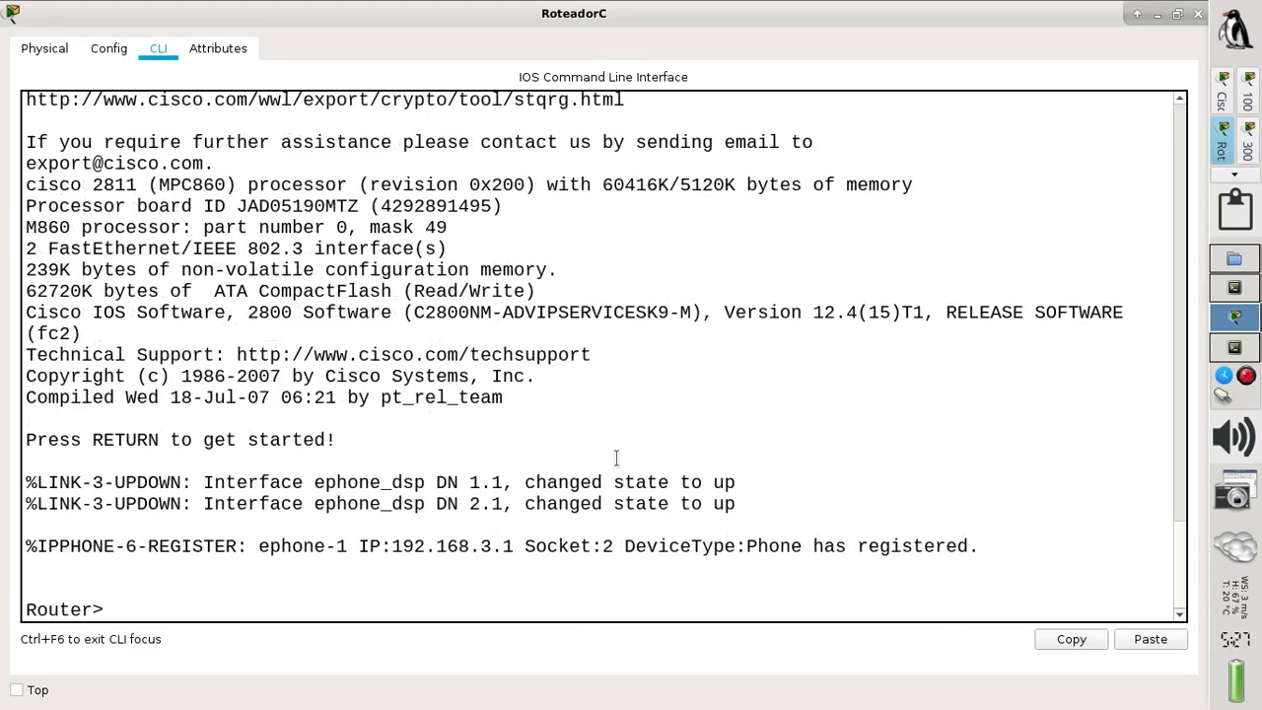
{"action": "type", "text": "en"}
{"action": "key", "text": "Return"}
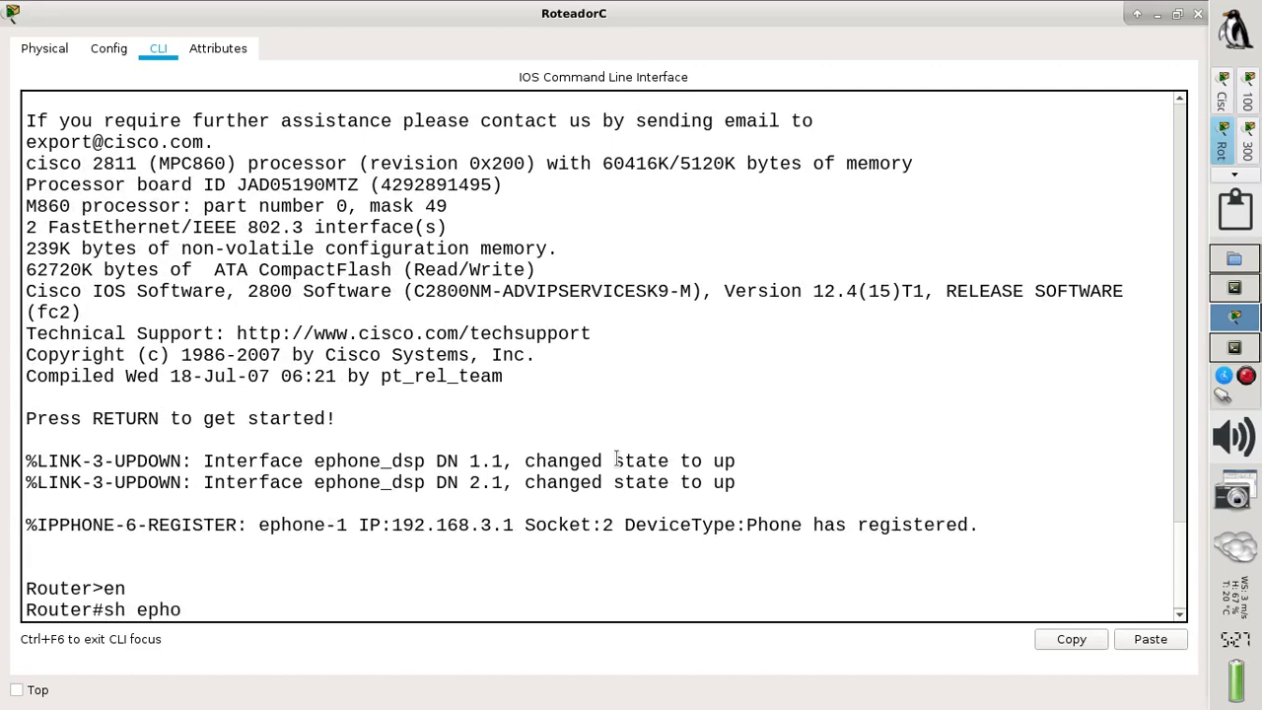
{"action": "key", "text": "Return"}
{"action": "key", "text": "Return"}
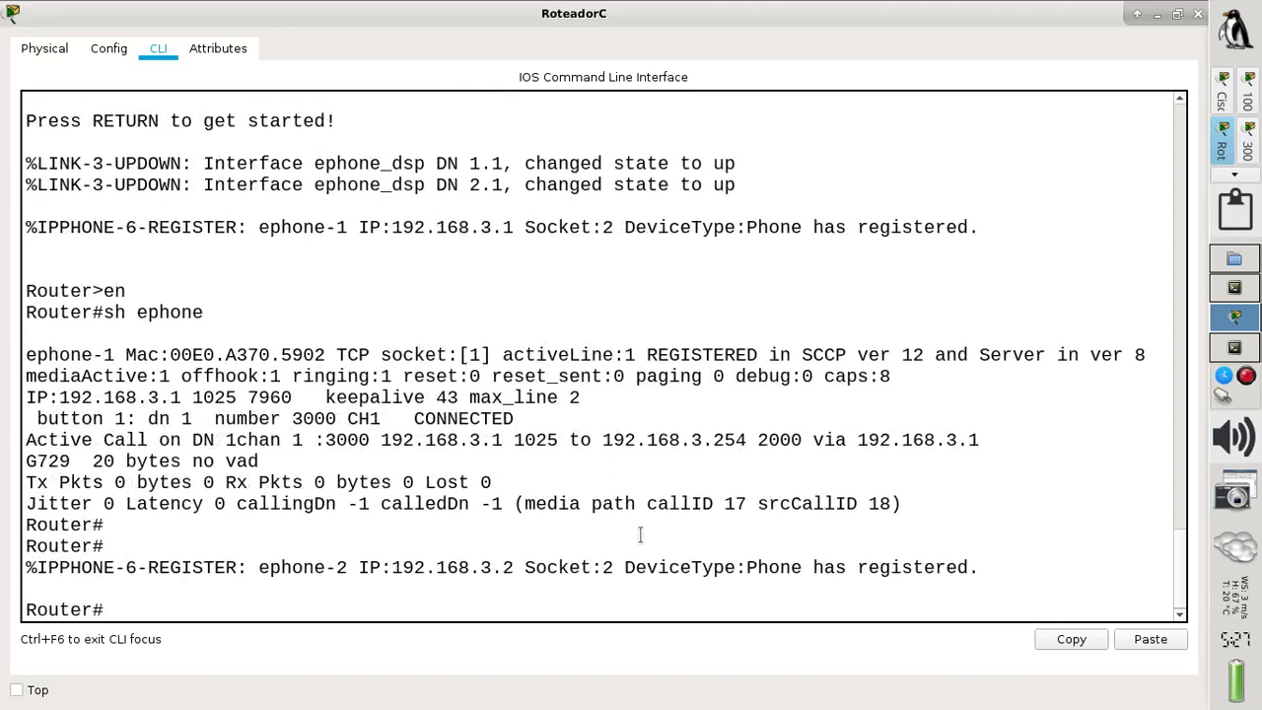
Highlight part of the ephone-2 registration message and ephone-1's MAC address, and switch to the Okular worksheet.
{"action": "left_click_drag", "start_coordinate": [461, 558], "coordinate": [562, 560]}
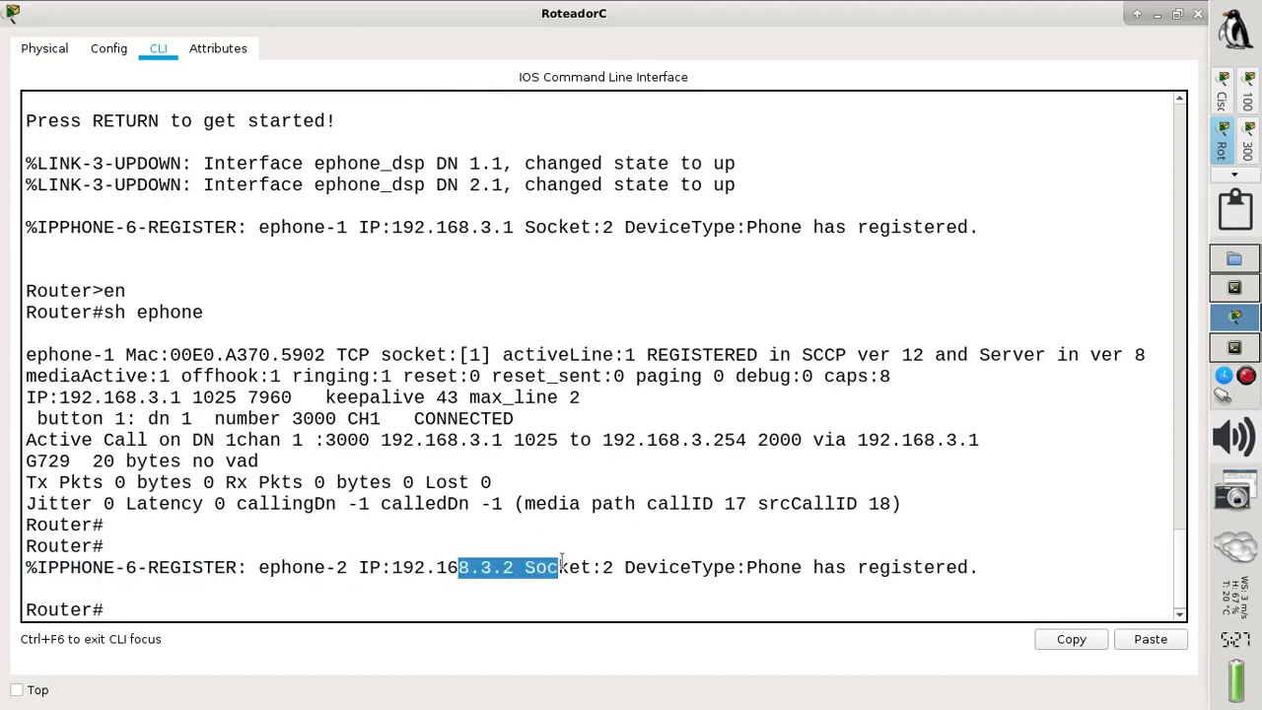
{"action": "left_click", "coordinate": [146, 361]}
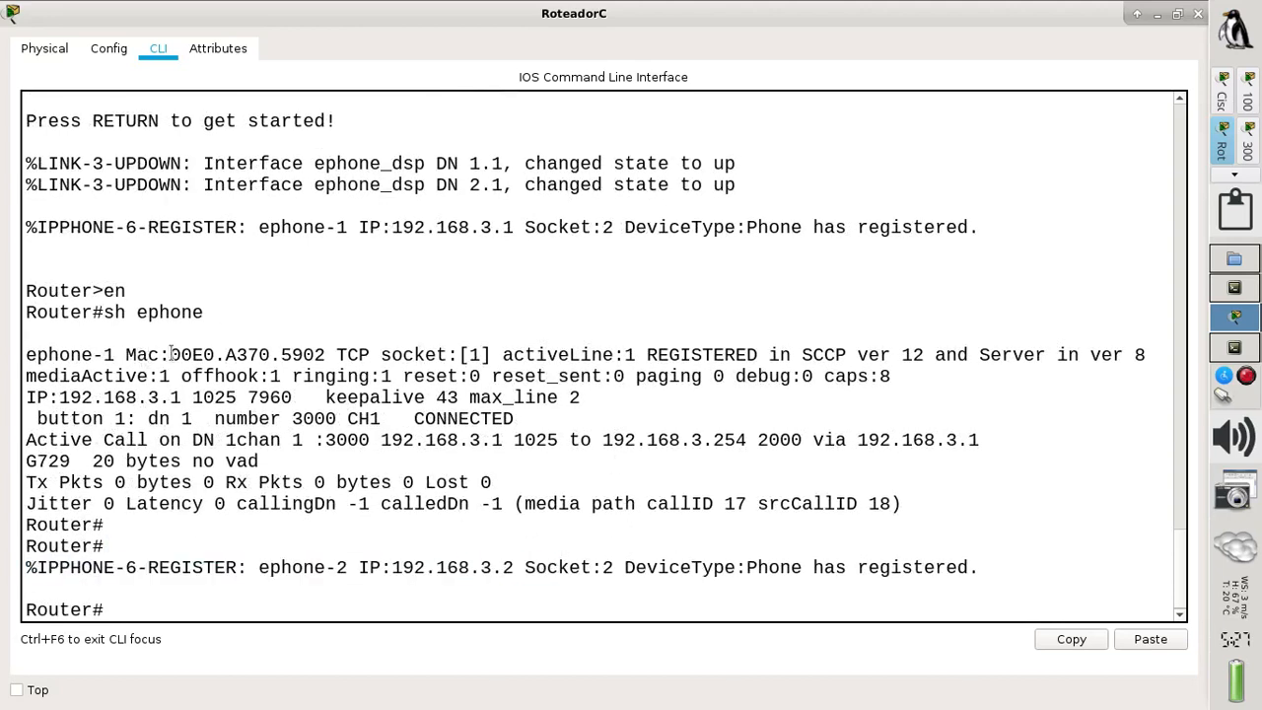
{"action": "left_click_drag", "start_coordinate": [171, 354], "coordinate": [323, 356]}
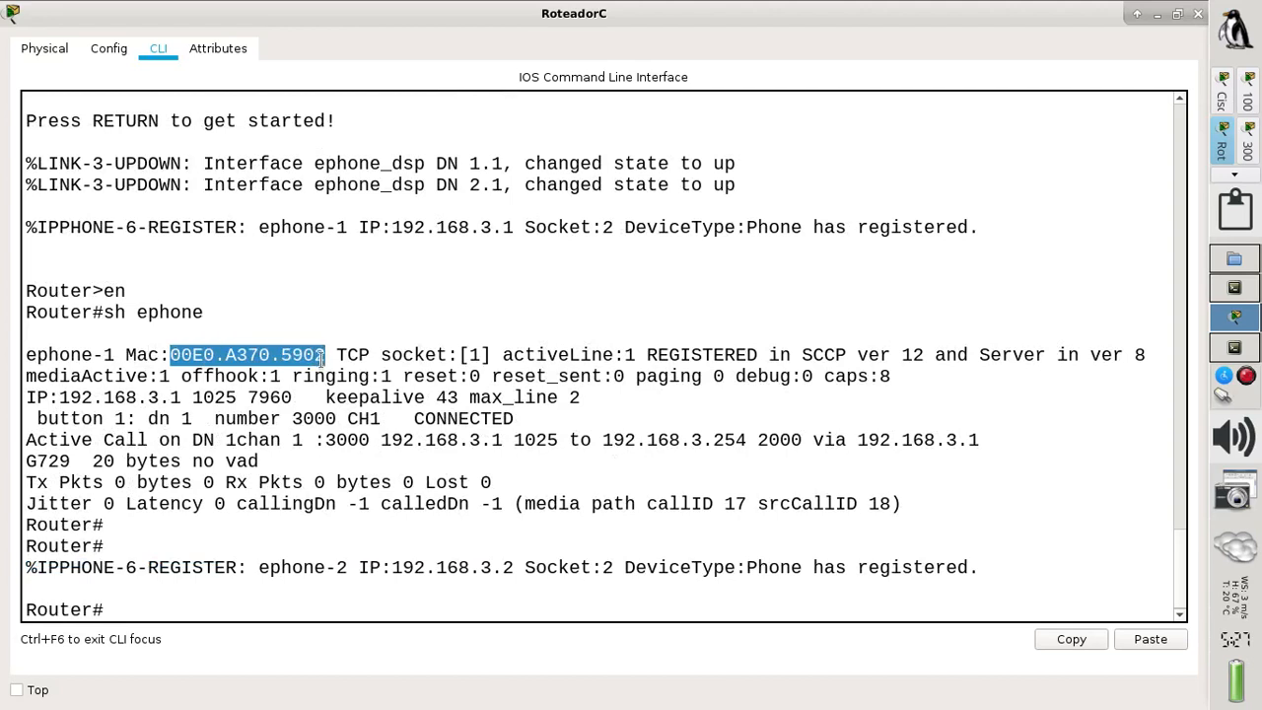
{"action": "left_click", "coordinate": [1223, 174]}
{"action": "left_click", "coordinate": [1119, 199]}
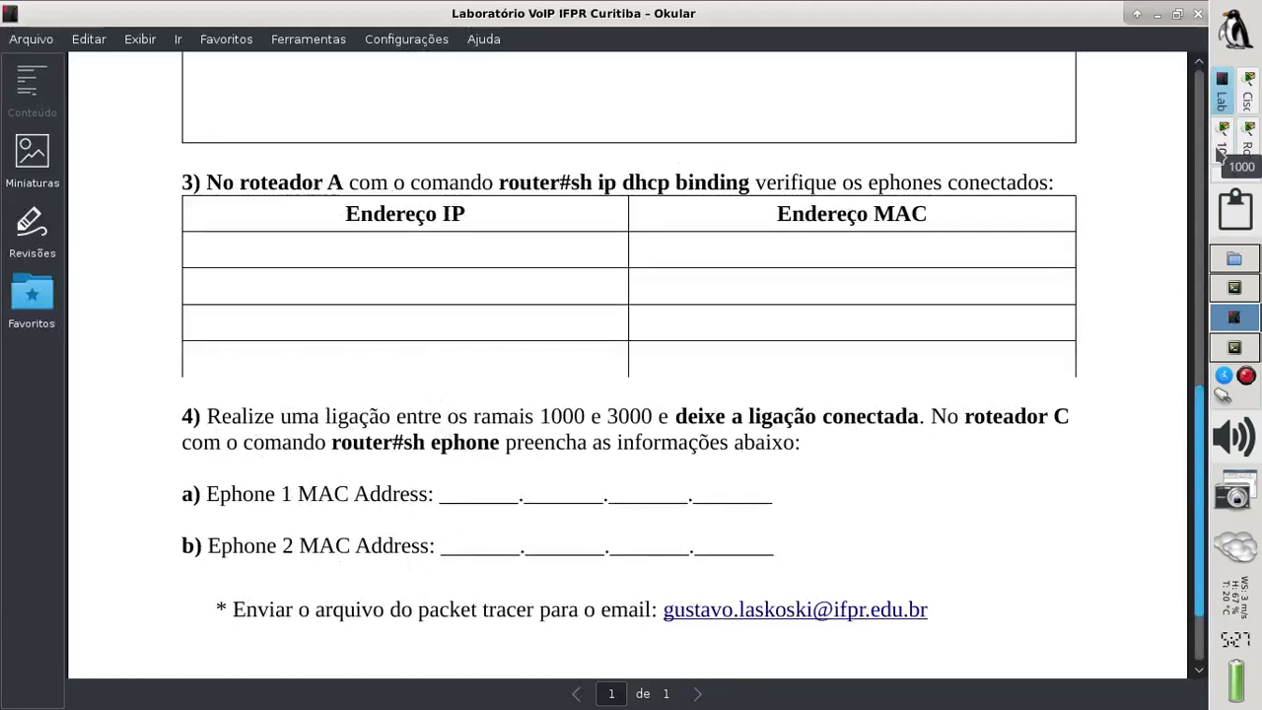
Switch to Packet Tracer and list the phones with sh ephone again in RoteadorC's maximized command line.
{"action": "left_click", "coordinate": [1249, 103]}
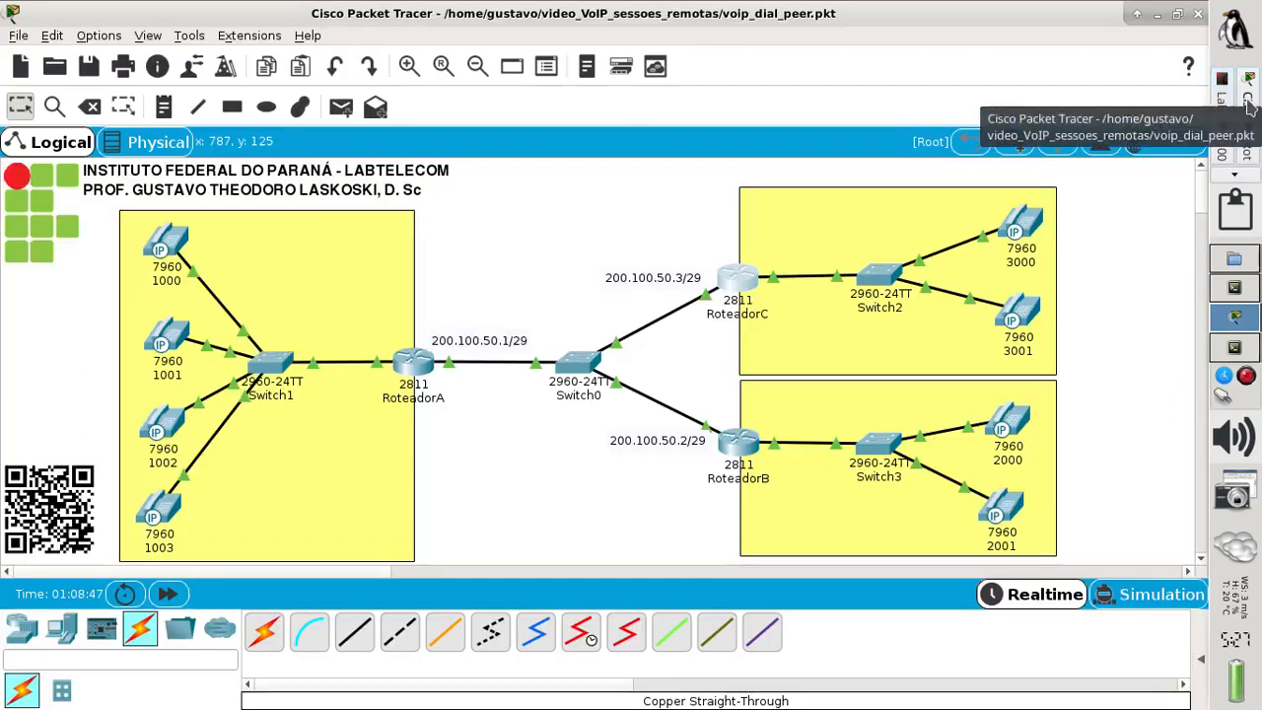
{"action": "left_click", "coordinate": [728, 292]}
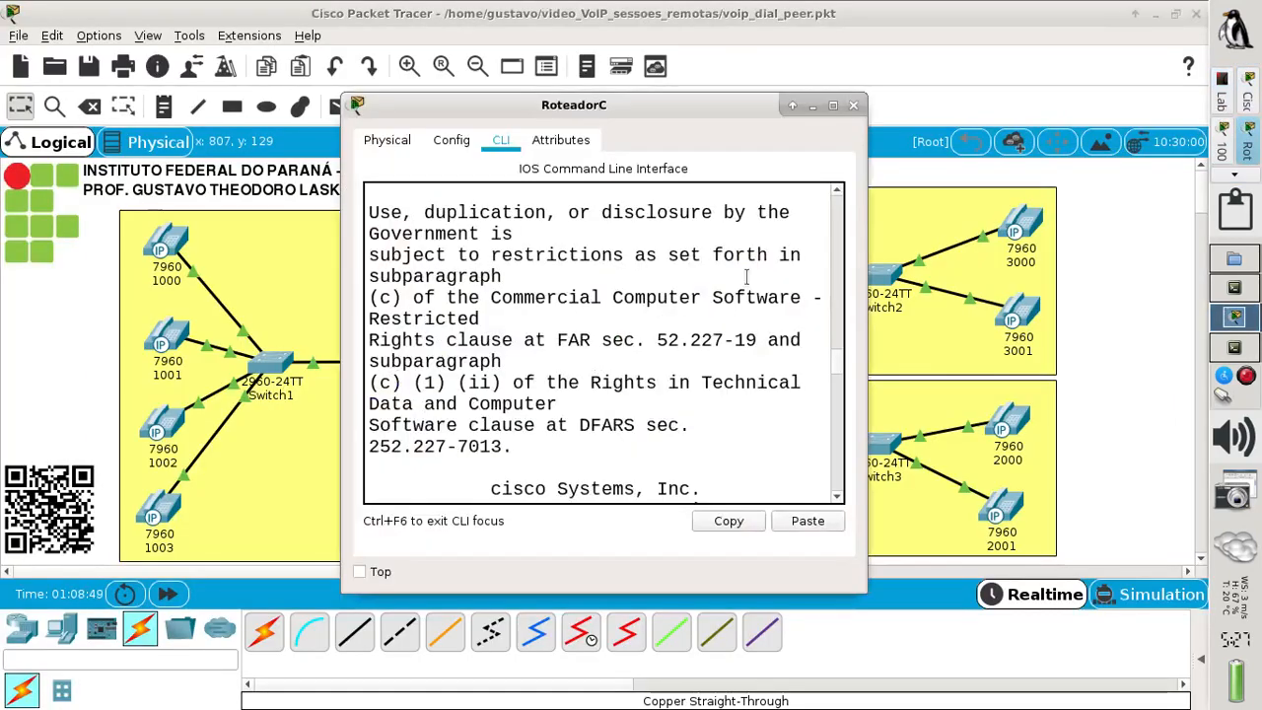
{"action": "left_click", "coordinate": [833, 106]}
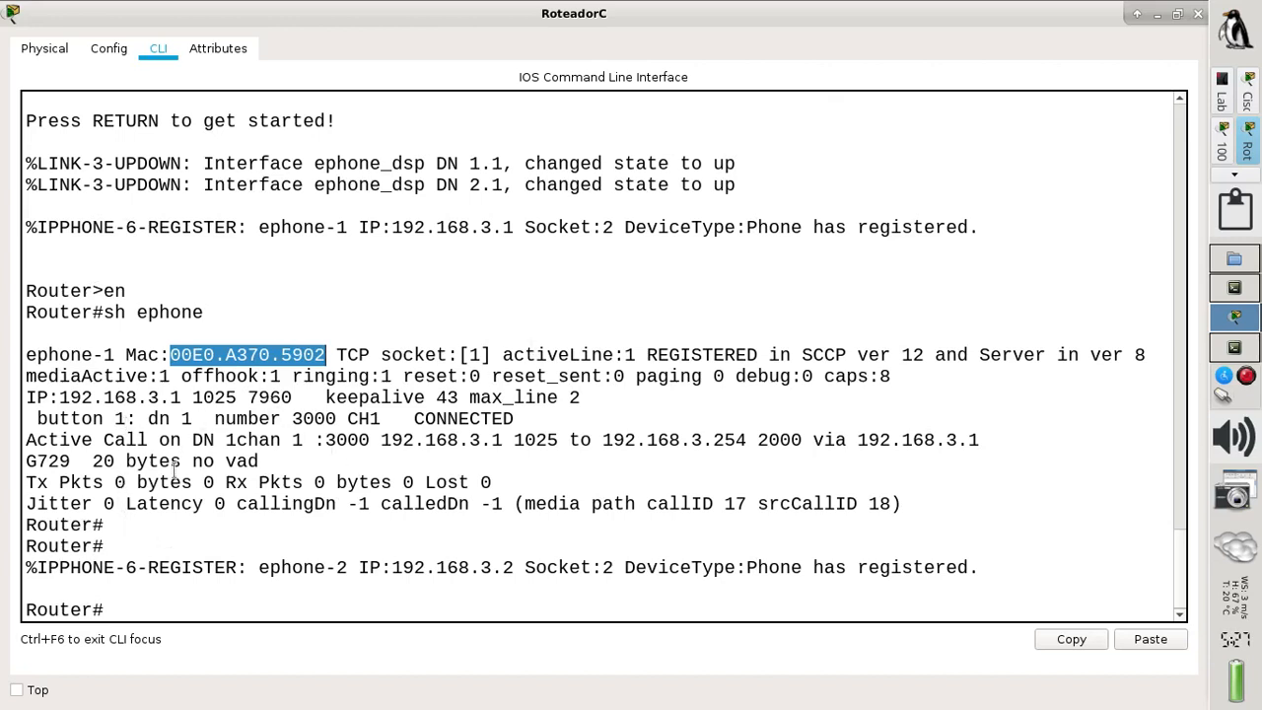
{"action": "left_click", "coordinate": [126, 473]}
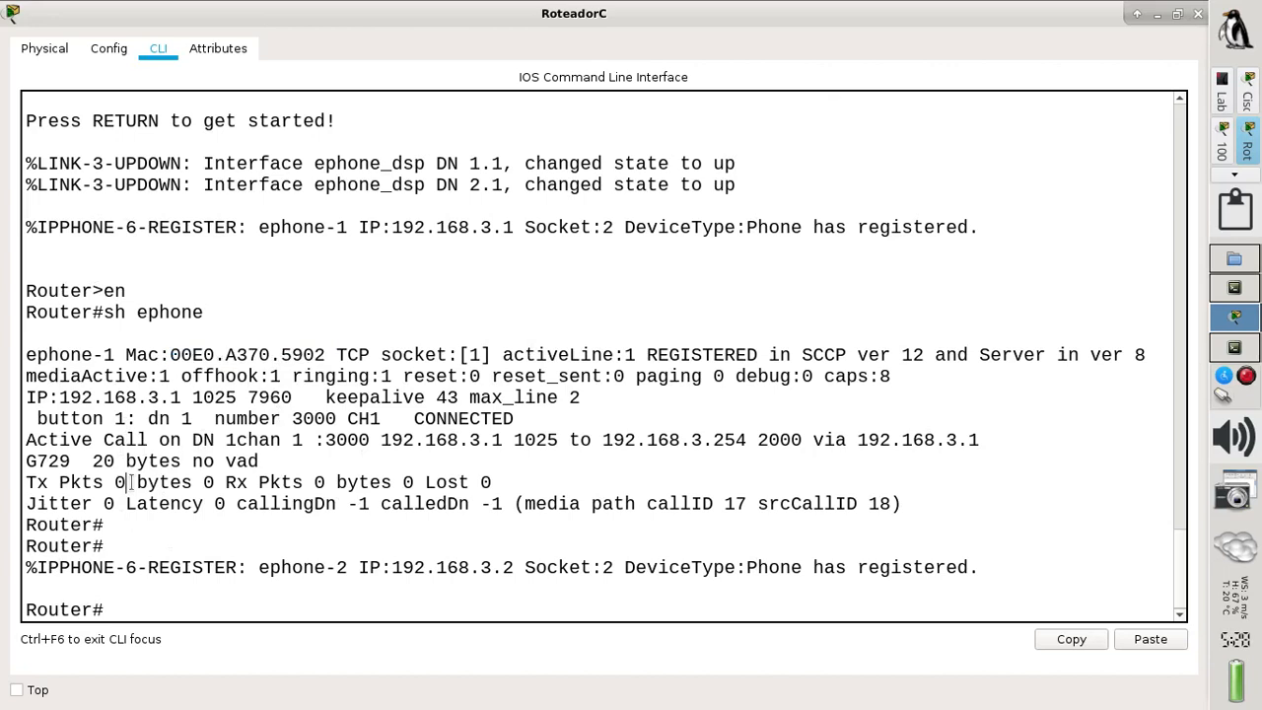
{"action": "key", "text": "Return"}
{"action": "key", "text": "Up"}
{"action": "key", "text": "Return"}
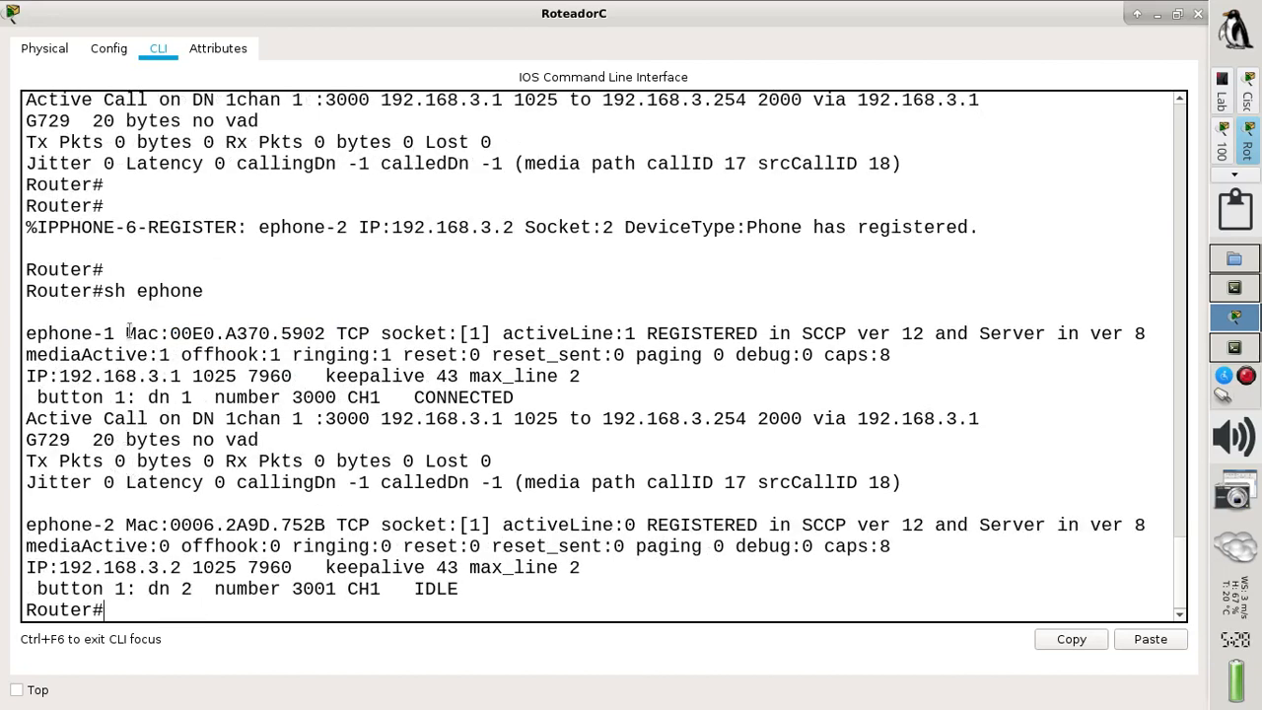
Highlight the MAC addresses of ephone-1 and ephone-2, and ephone-1's connection and active call details in the sh ephone output.
{"action": "left_click_drag", "start_coordinate": [128, 326], "coordinate": [318, 326]}
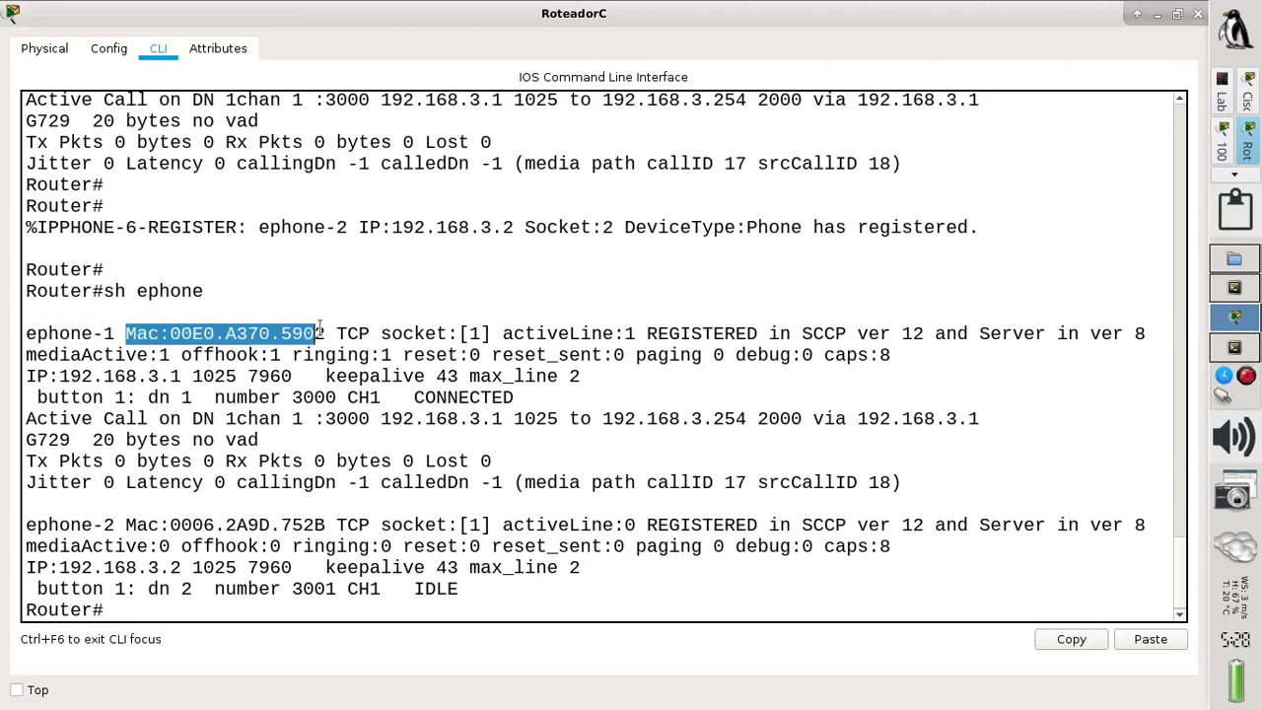
{"action": "left_click_drag", "start_coordinate": [126, 525], "coordinate": [323, 529]}
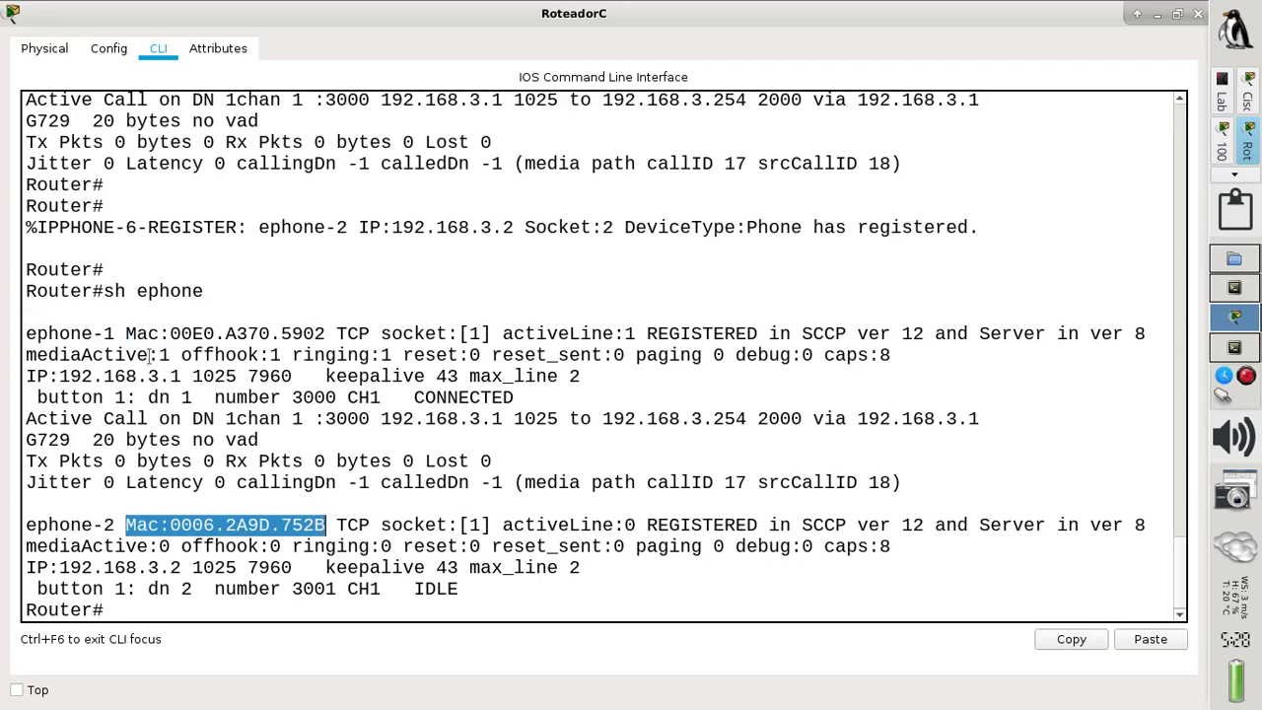
{"action": "left_click_drag", "start_coordinate": [24, 366], "coordinate": [552, 401]}
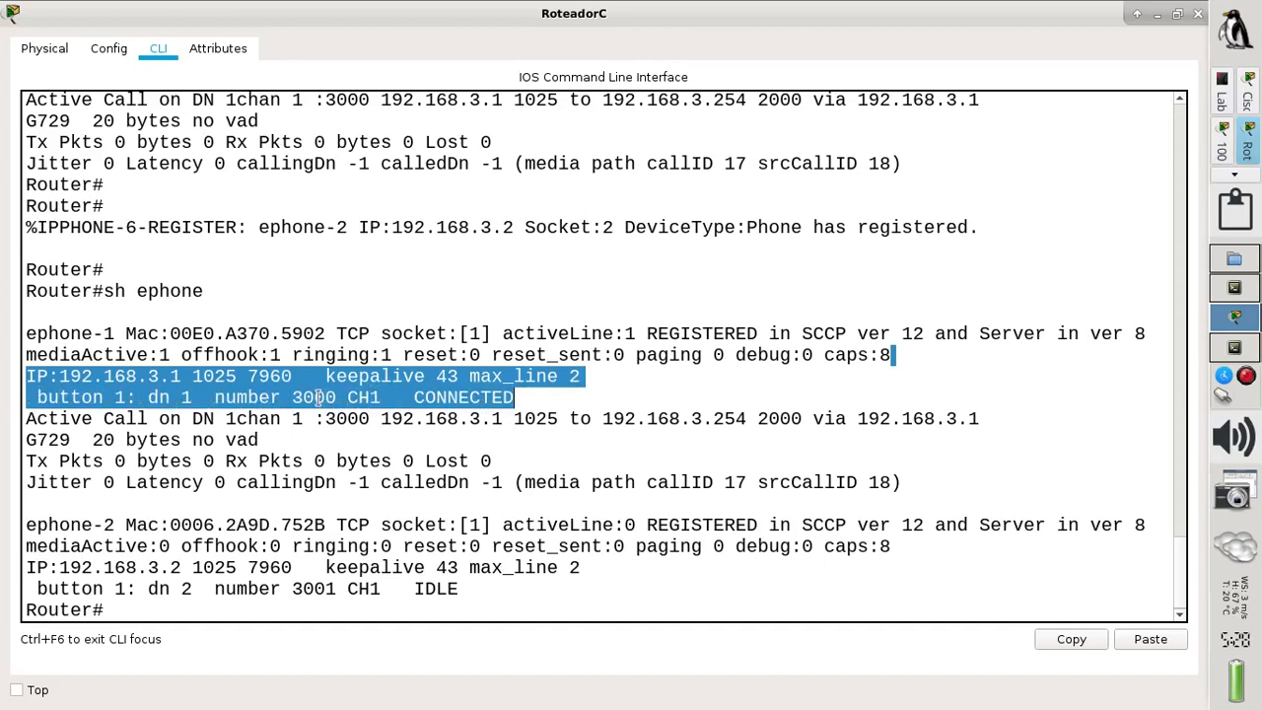
{"action": "left_click_drag", "start_coordinate": [319, 418], "coordinate": [1044, 394]}
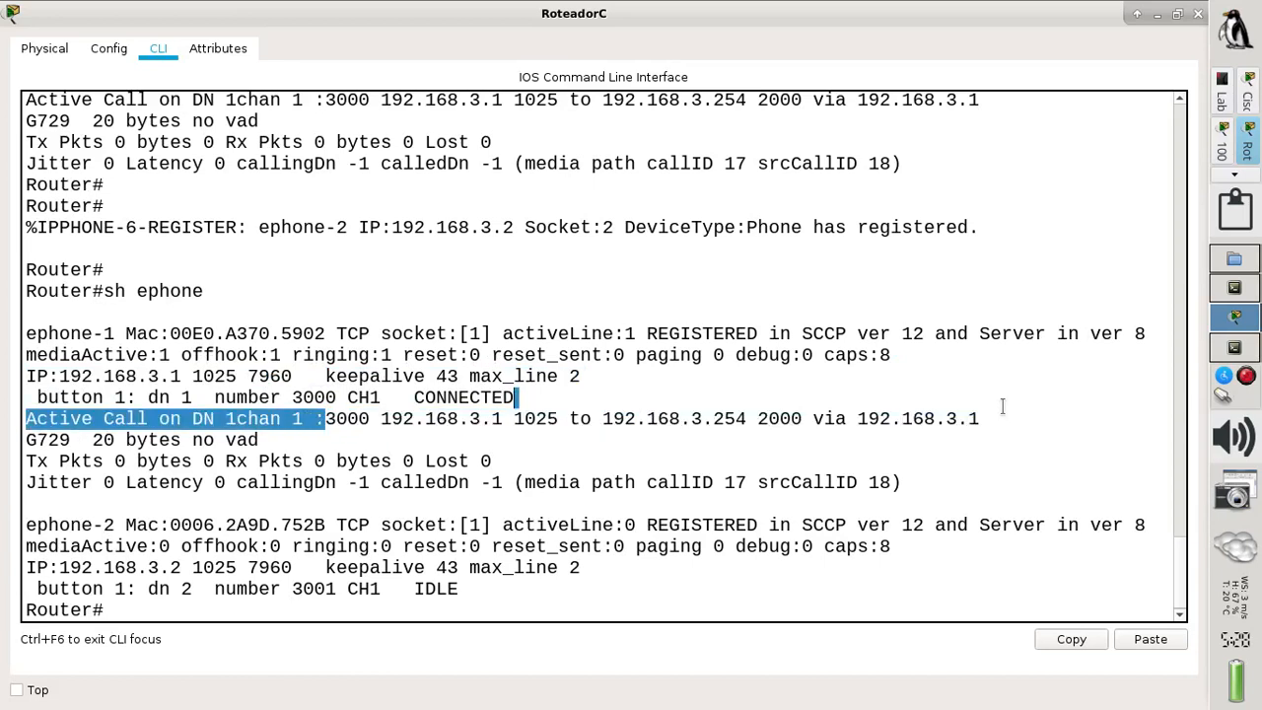
{"action": "left_click", "coordinate": [1002, 406]}
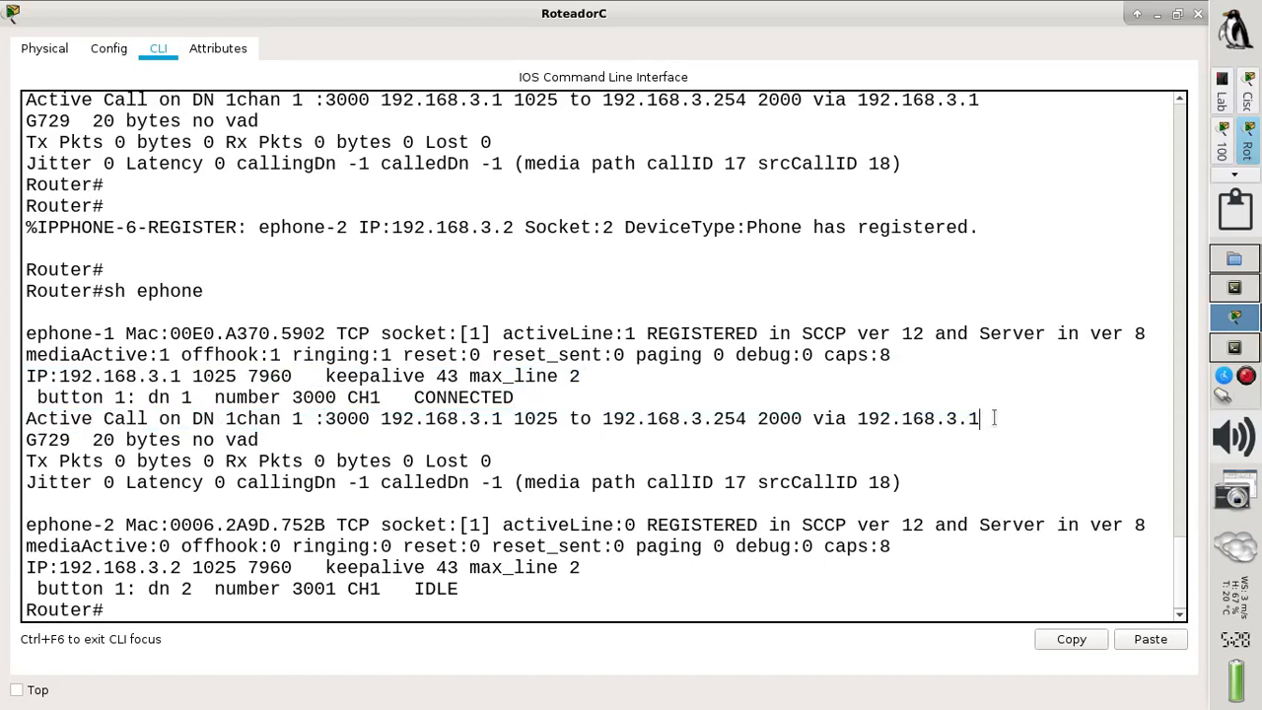
{"action": "left_click_drag", "start_coordinate": [993, 418], "coordinate": [2, 355]}
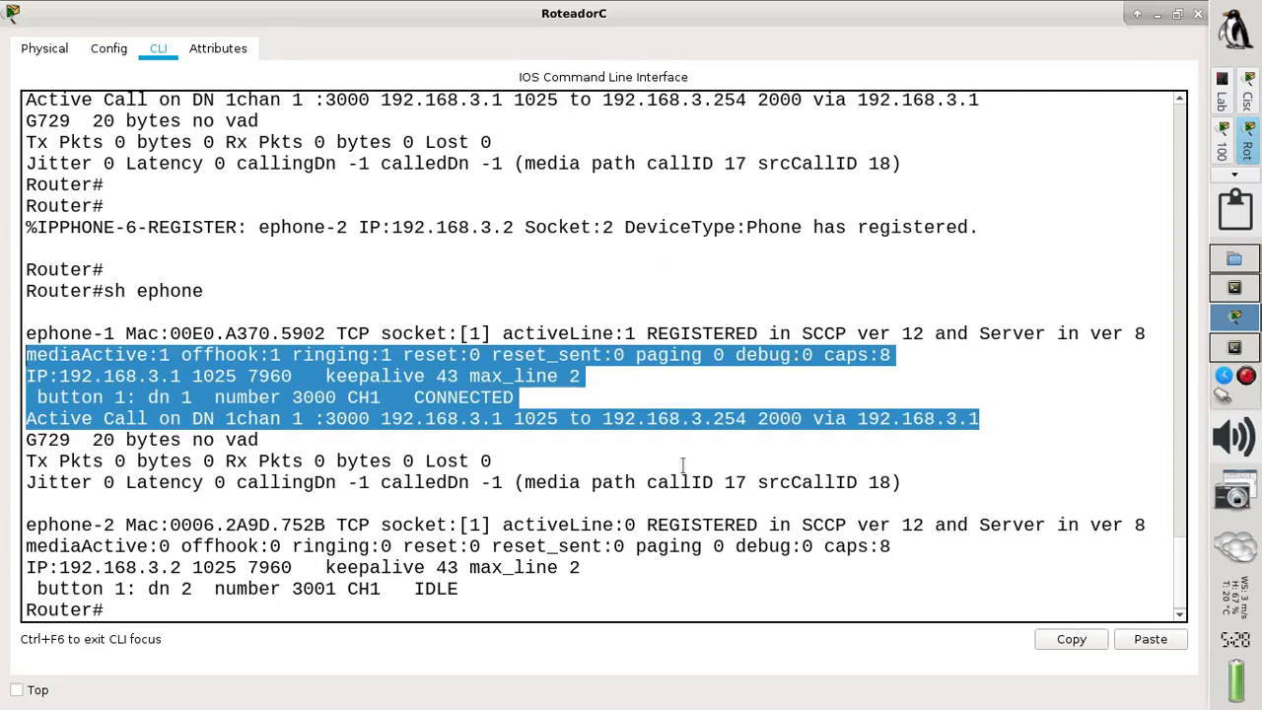
Save RoteadorC's configuration with wr and close its window.
{"action": "left_click", "coordinate": [370, 535]}
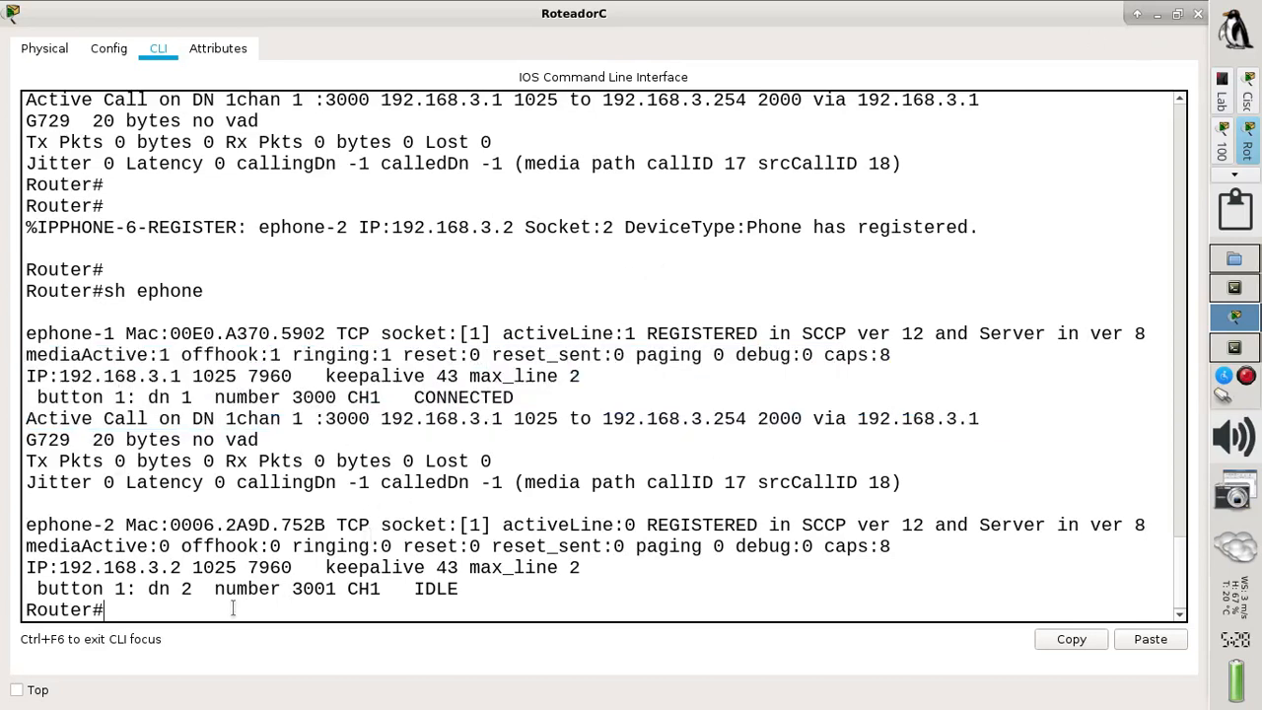
{"action": "type", "text": "wr"}
{"action": "key", "text": "Return"}
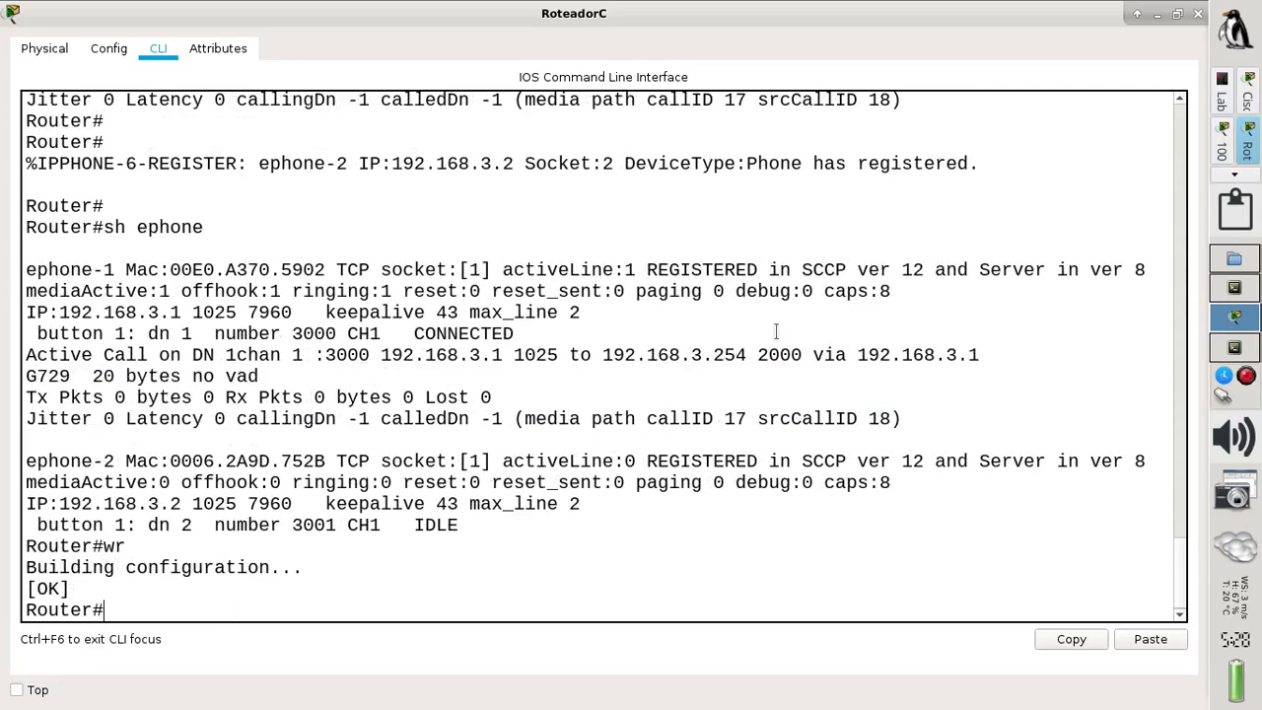
{"action": "left_click", "coordinate": [1197, 15]}
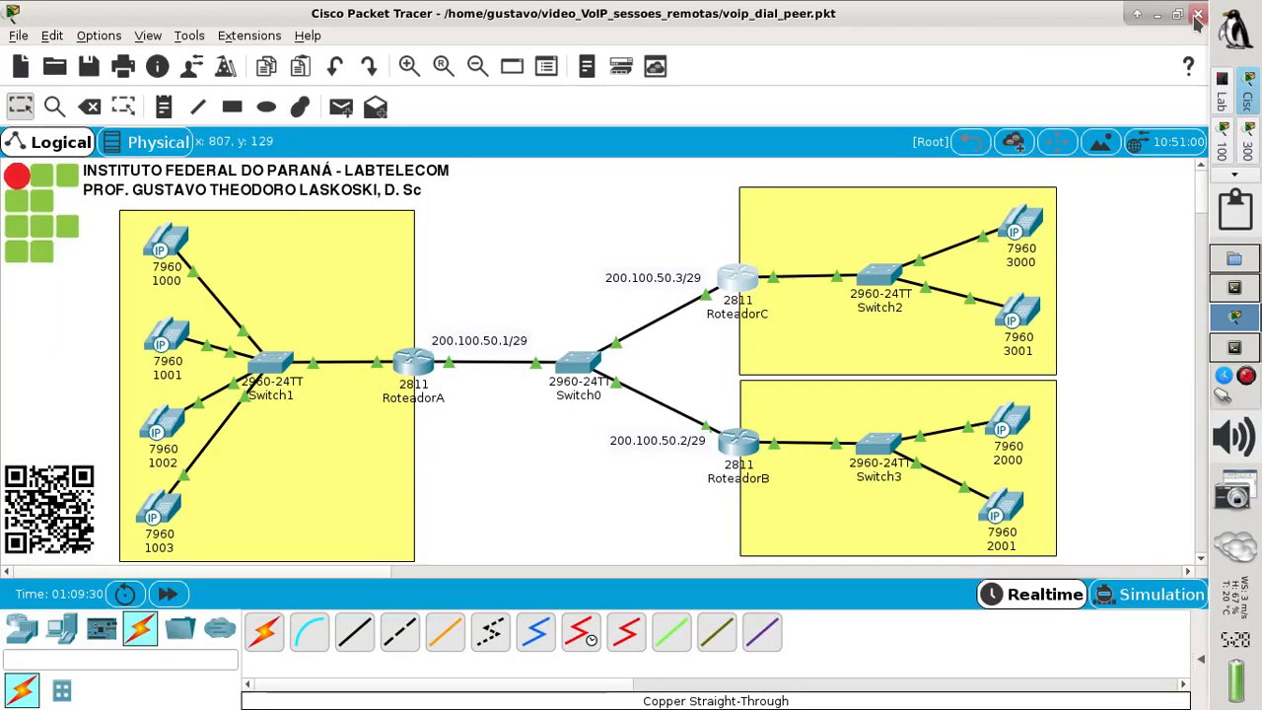
Call extension 1001 from phone 2000 and answer the call on phone 1001.
{"action": "left_click", "coordinate": [1013, 422]}
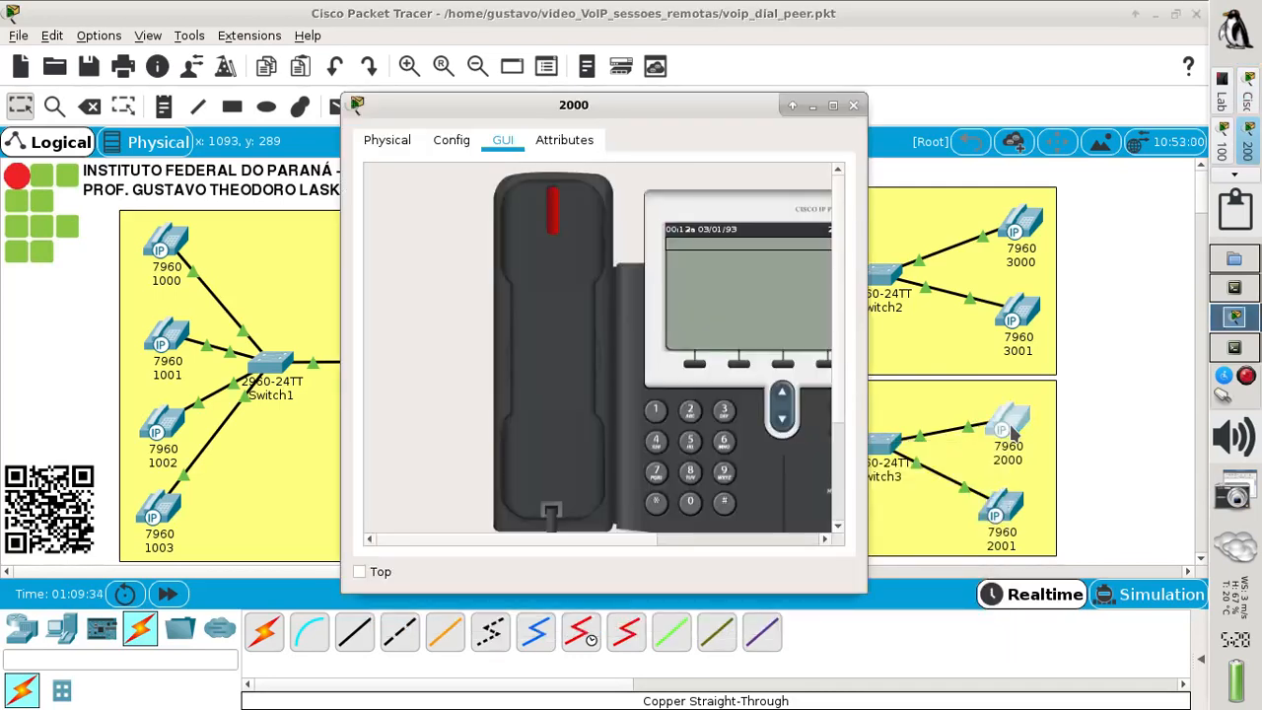
{"action": "left_click", "coordinate": [654, 410]}
{"action": "left_click", "coordinate": [690, 508]}
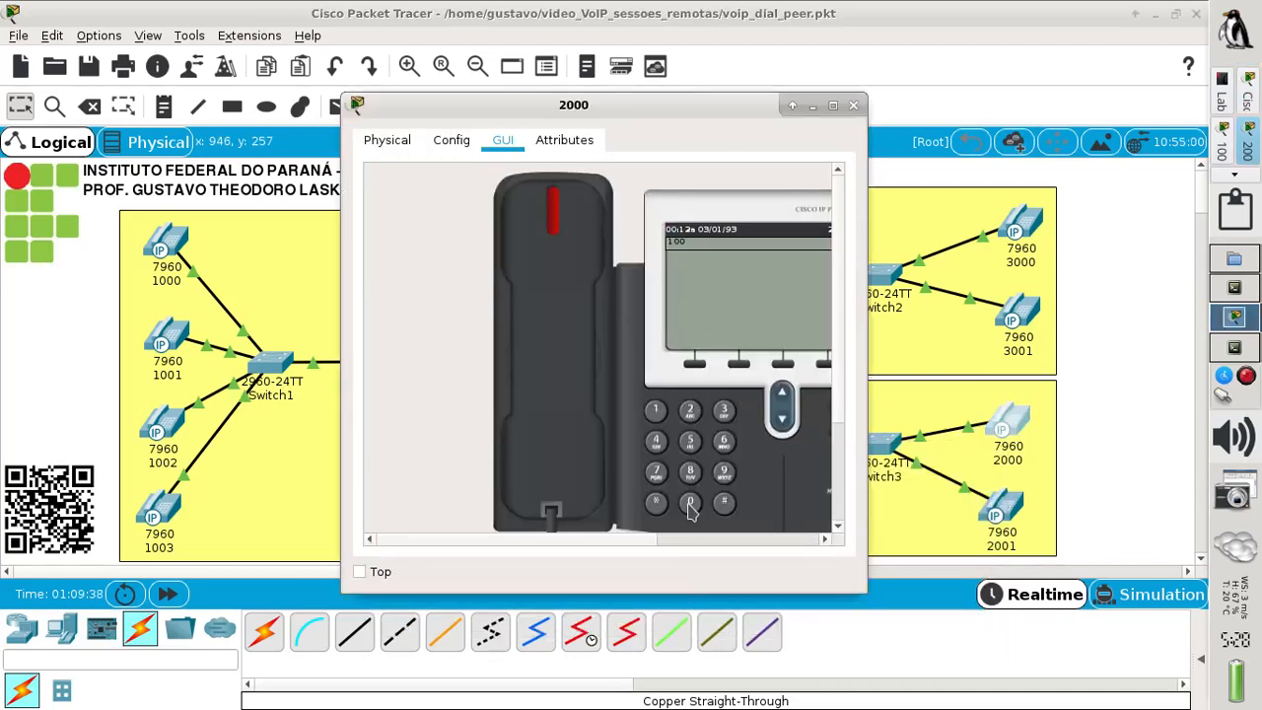
{"action": "left_click", "coordinate": [590, 408]}
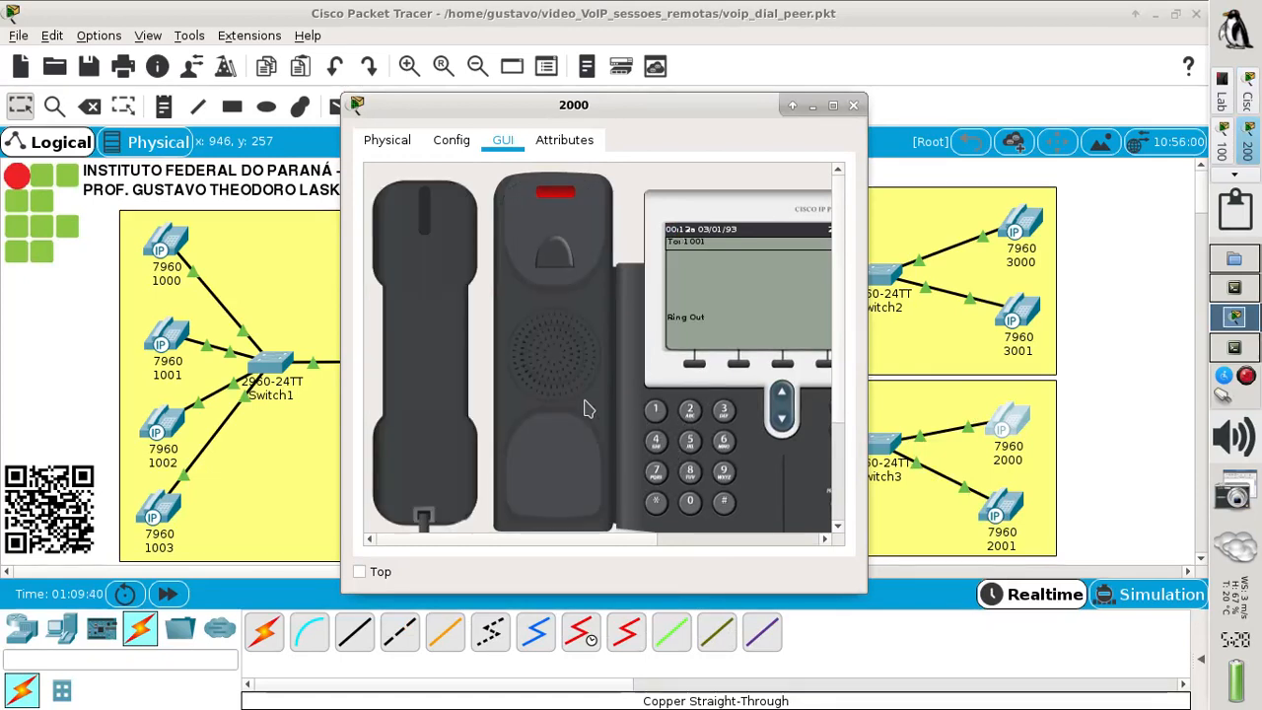
{"action": "left_click", "coordinate": [170, 347]}
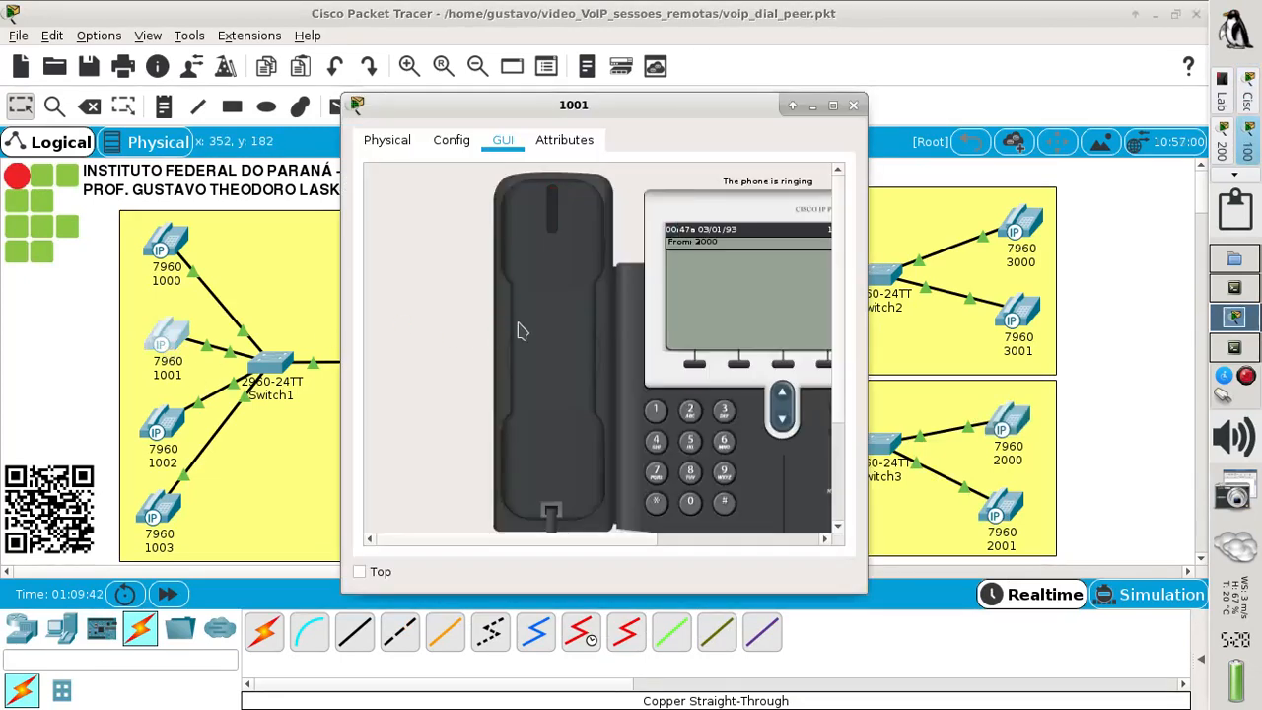
{"action": "left_click", "coordinate": [548, 325]}
Call extension 2001 from phone 1002, answer on phone 2001, and return to the topology with the call left open.
{"action": "left_click", "coordinate": [170, 426]}
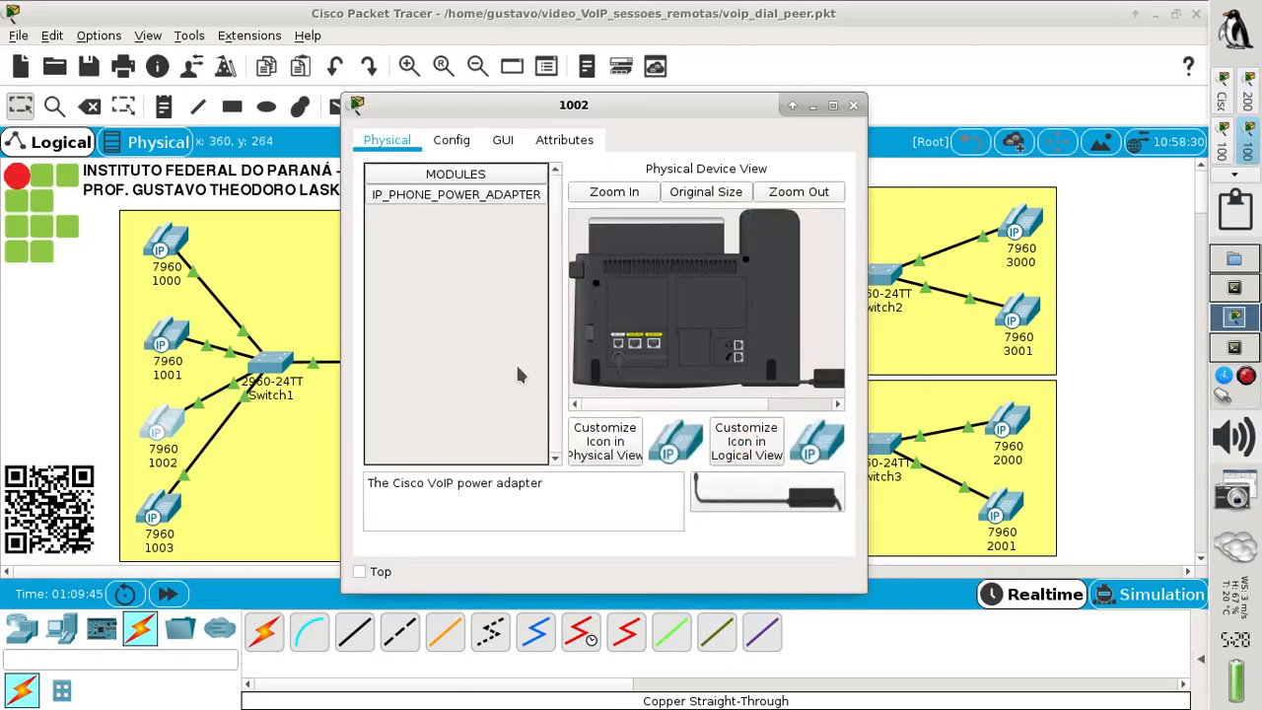
{"action": "left_click", "coordinate": [503, 141]}
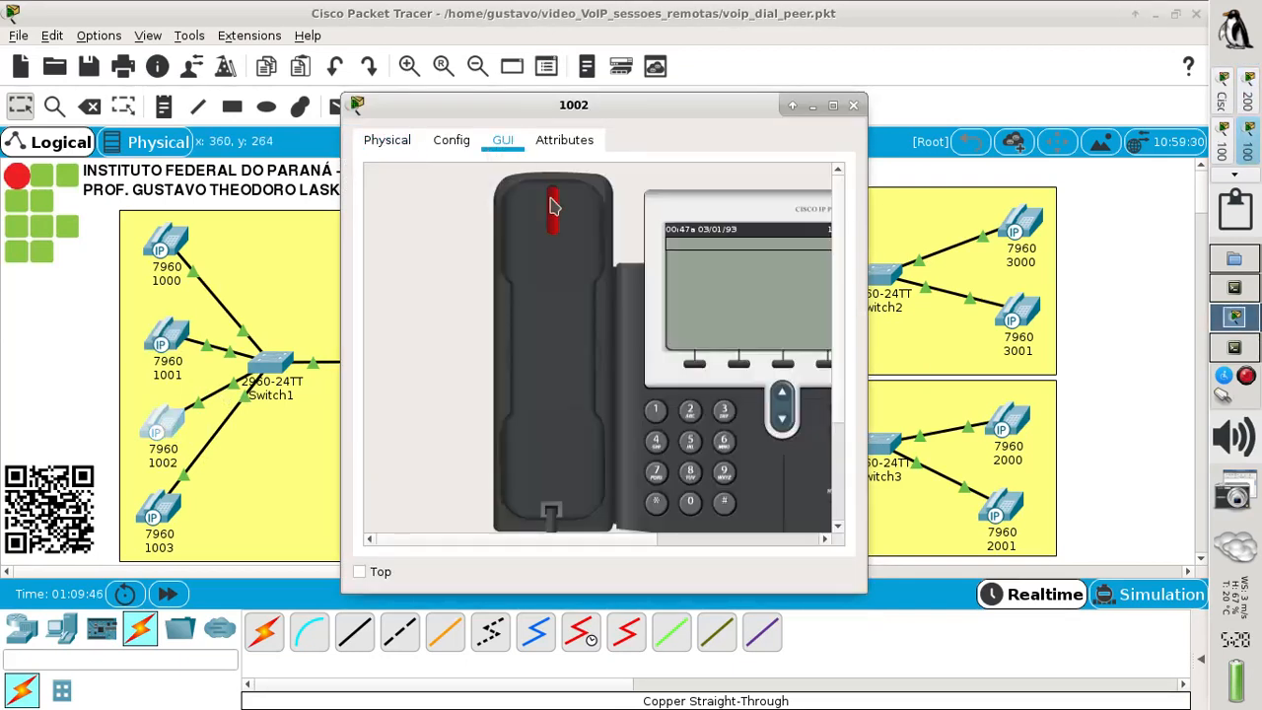
{"action": "left_click", "coordinate": [691, 410]}
{"action": "left_click", "coordinate": [656, 412]}
{"action": "left_click", "coordinate": [584, 389]}
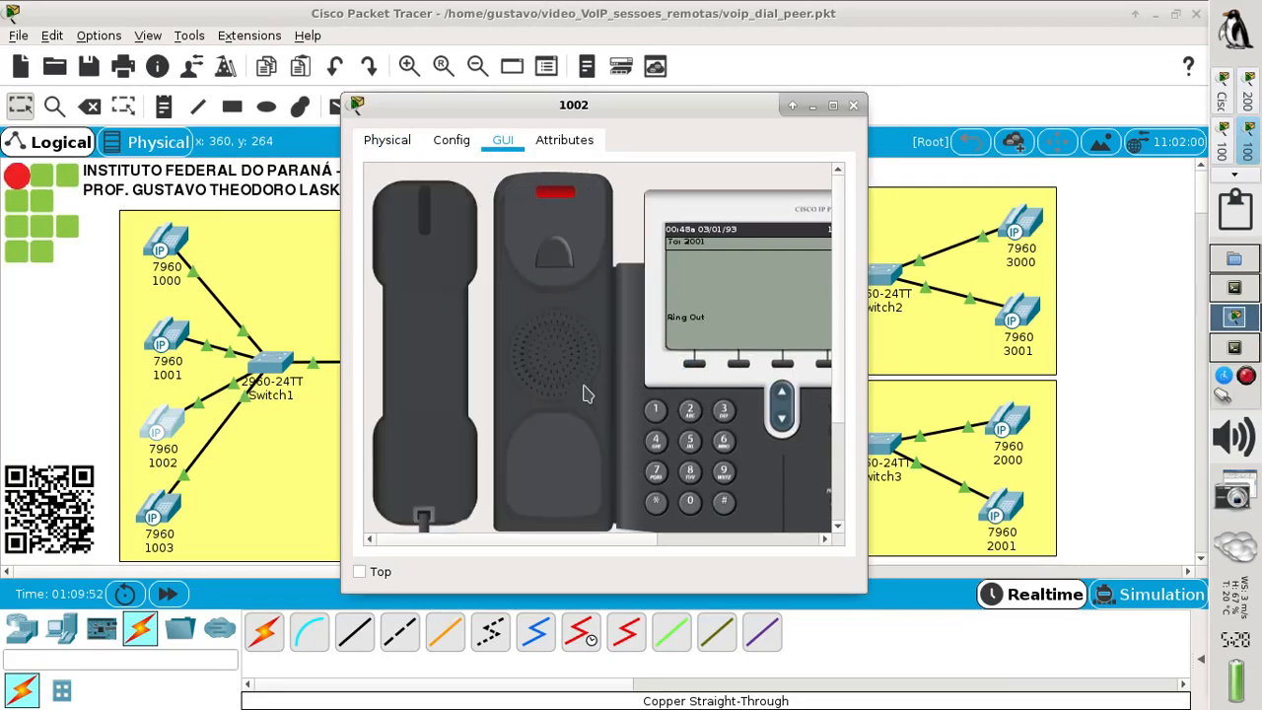
{"action": "left_click", "coordinate": [1005, 513]}
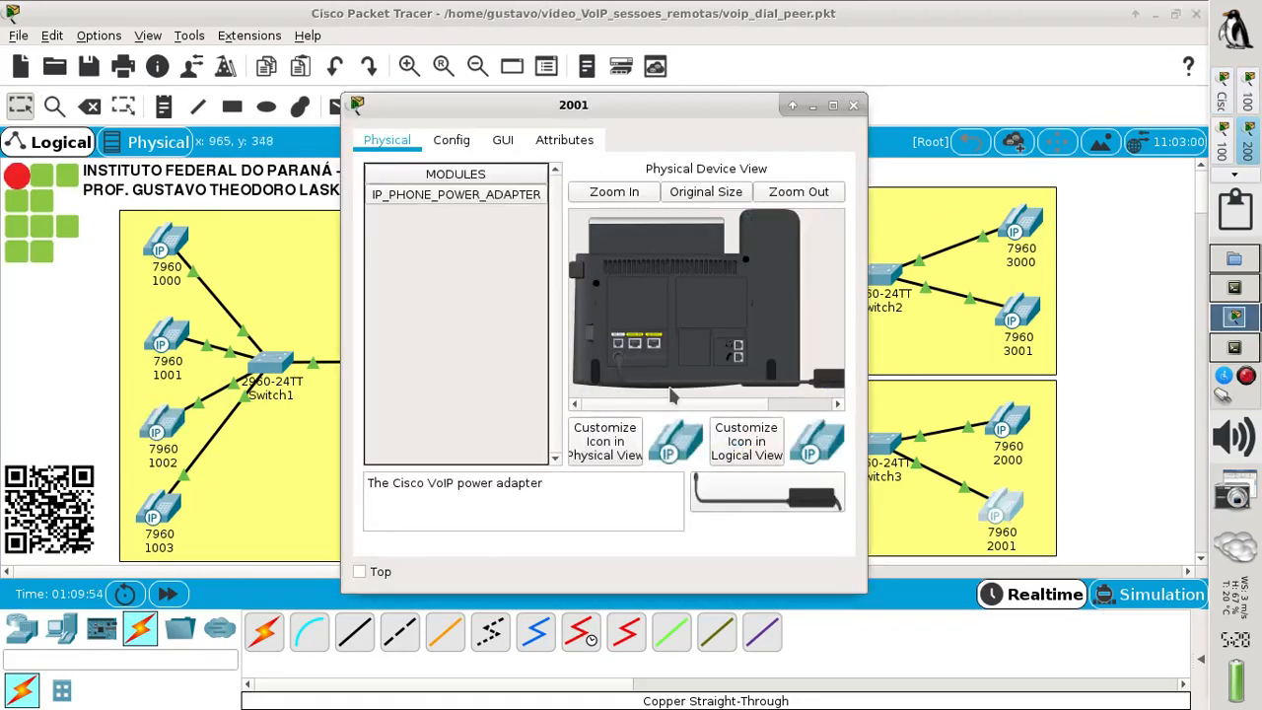
{"action": "left_click", "coordinate": [502, 143]}
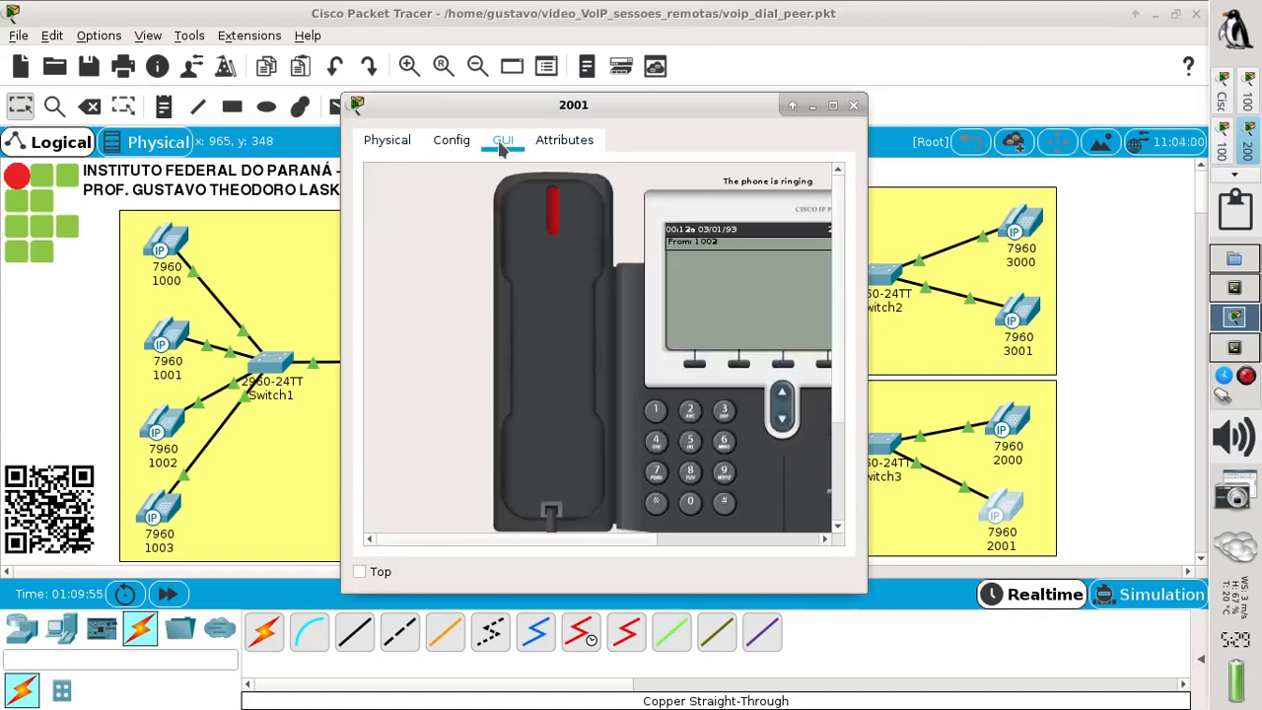
{"action": "left_click", "coordinate": [562, 311]}
{"action": "left_click", "coordinate": [1082, 375]}
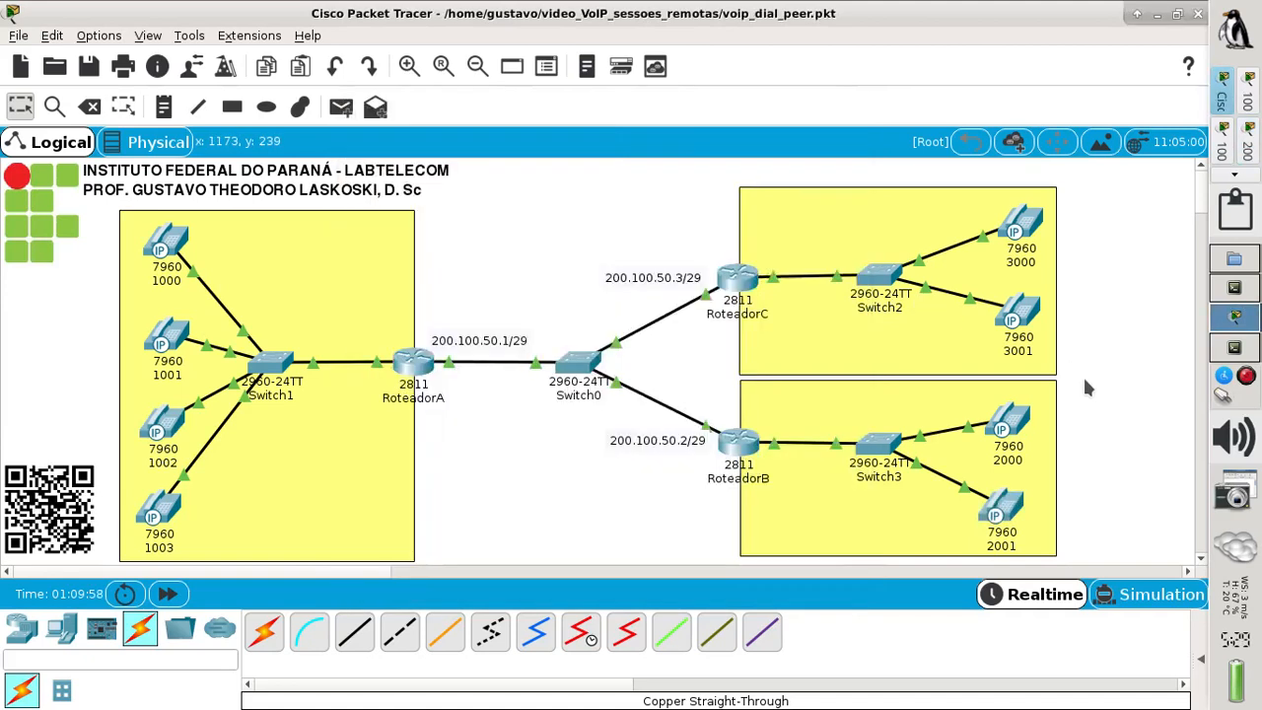